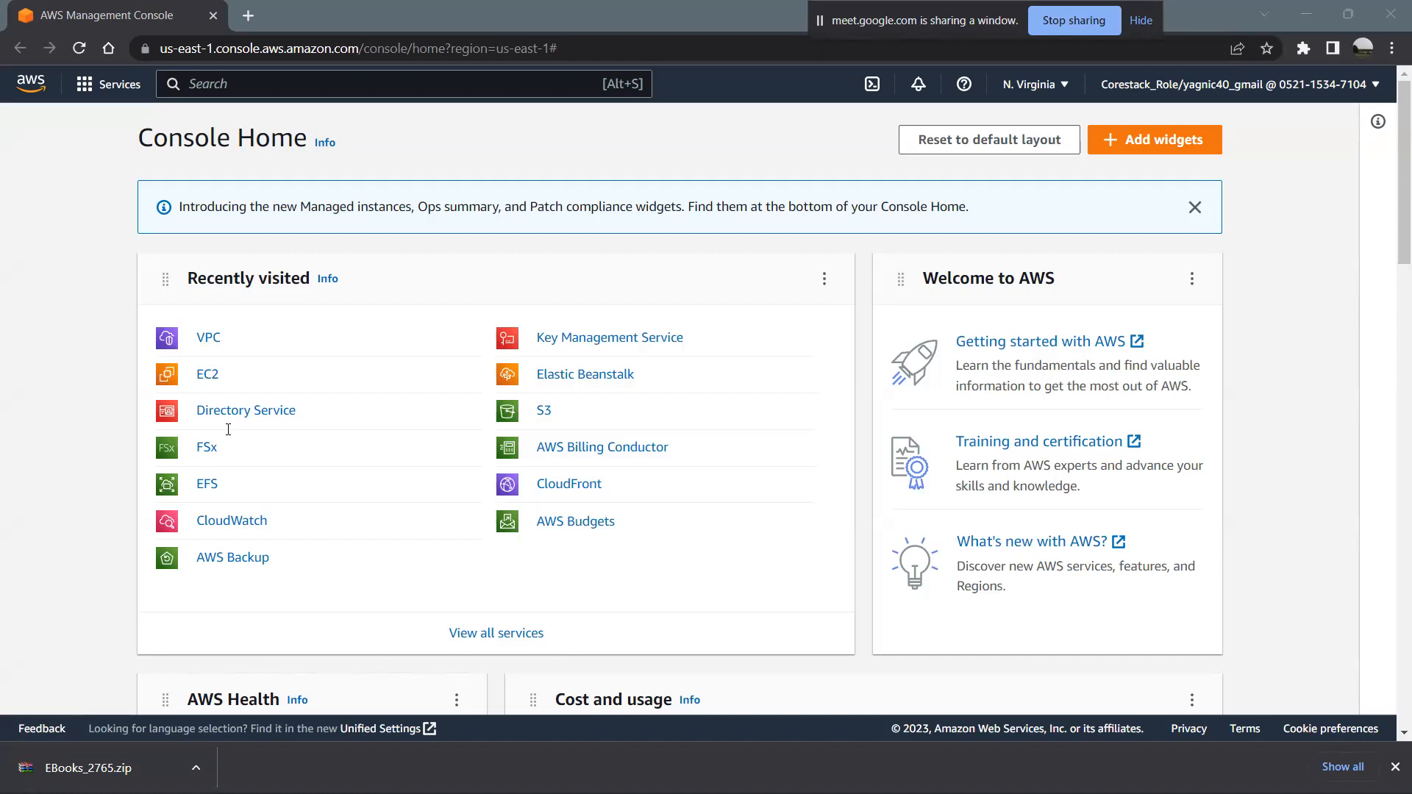
- Open the VPC service dashboard and dismiss the browser's download bar
left_click(206, 339)
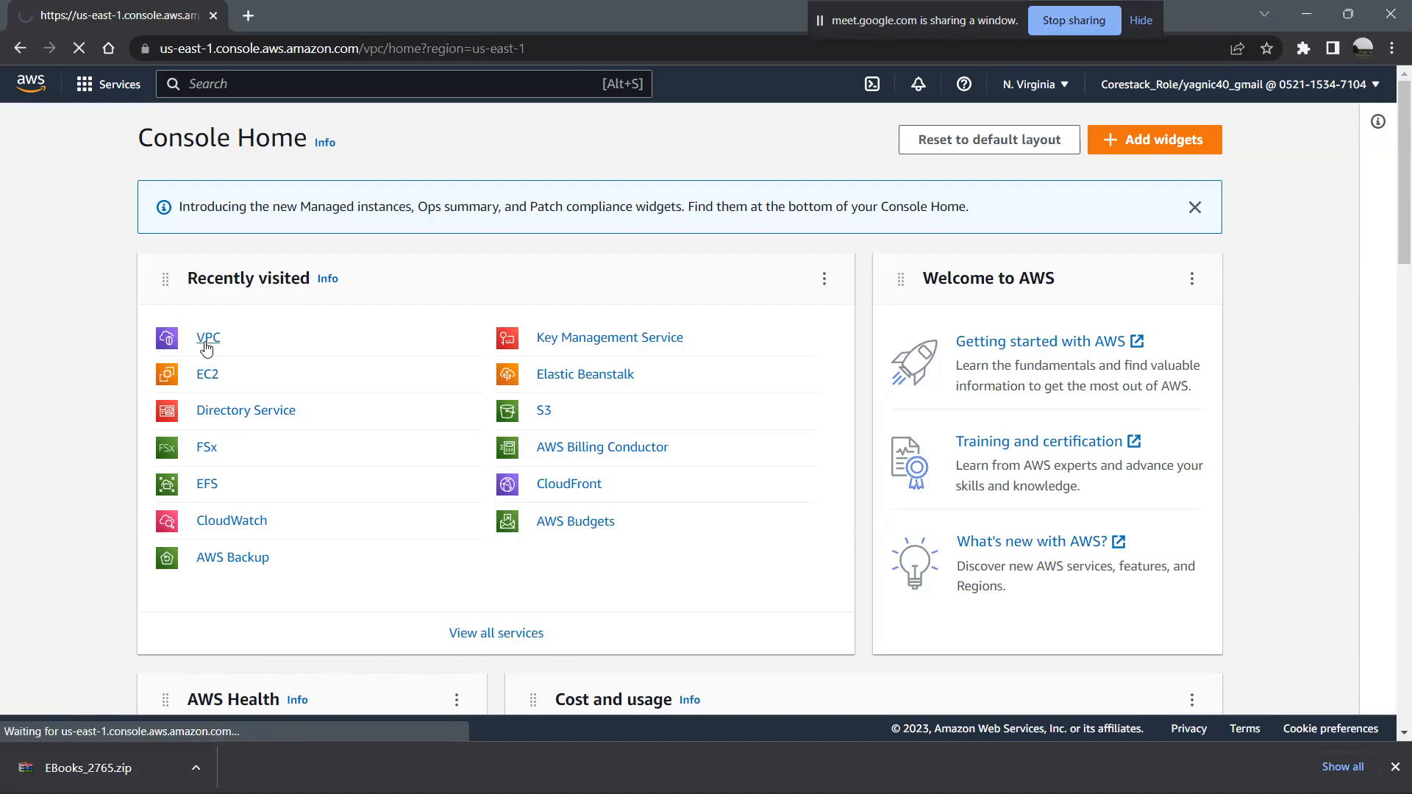
left_click(1395, 767)
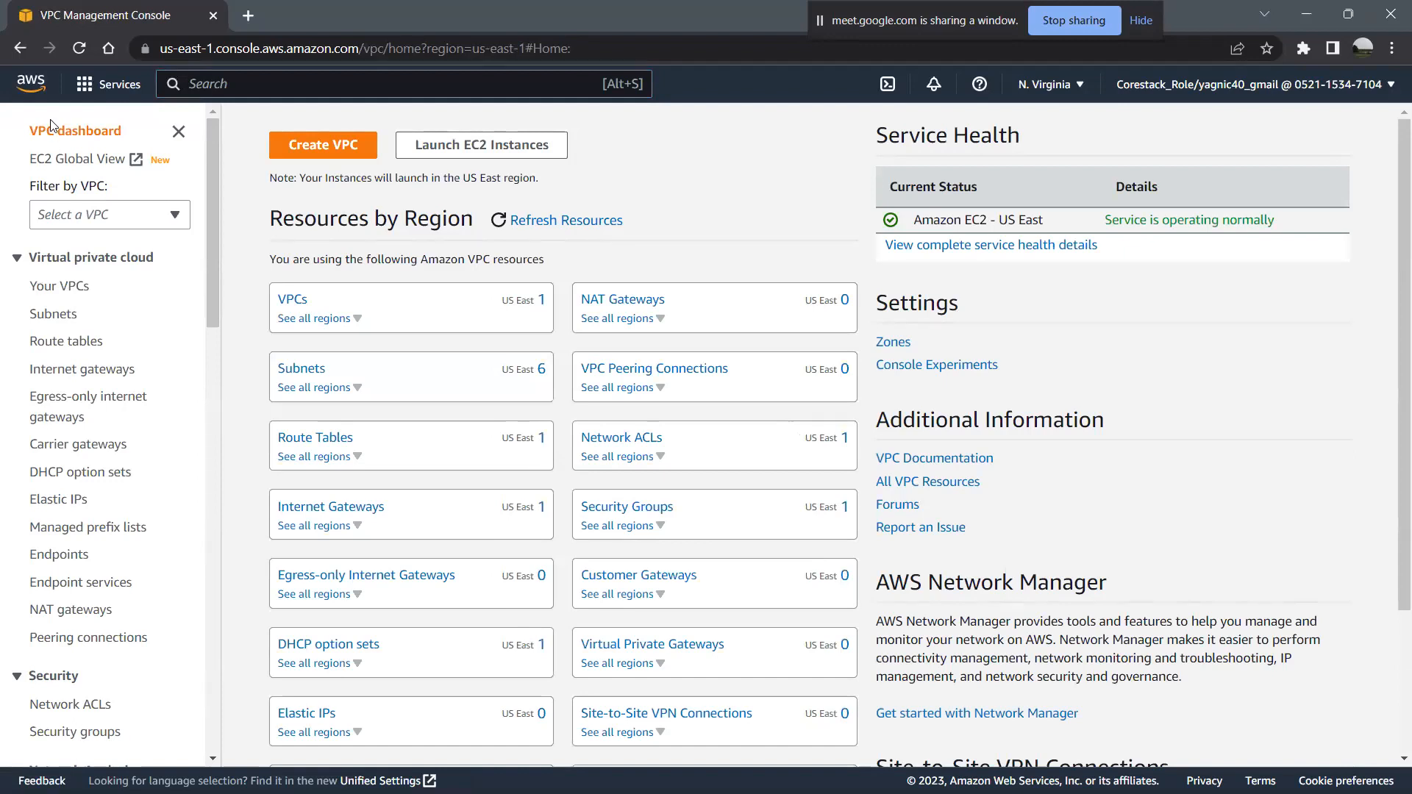
- Search the AWS services for "launch ec" and open the EC2 service
left_click(238, 90)
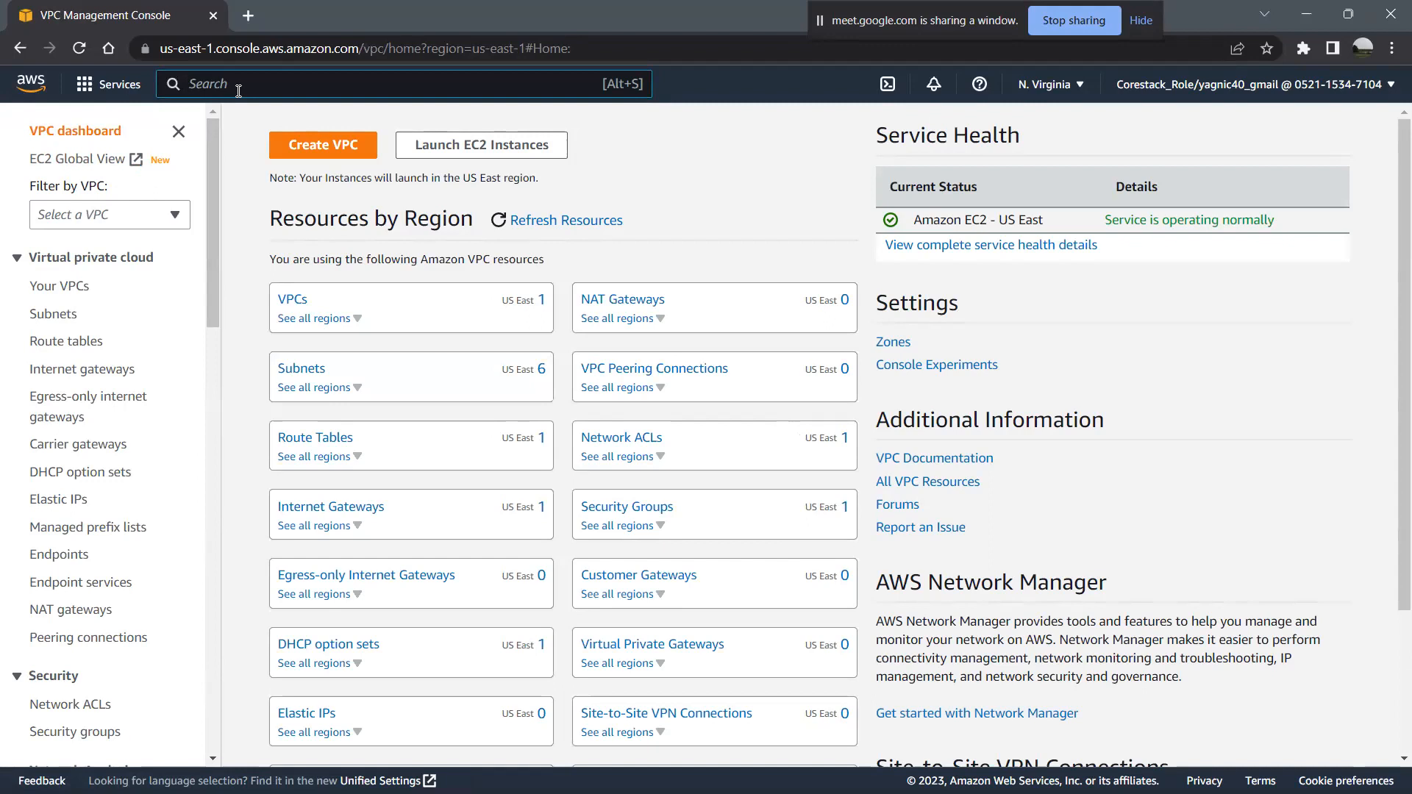
type("lajnv")
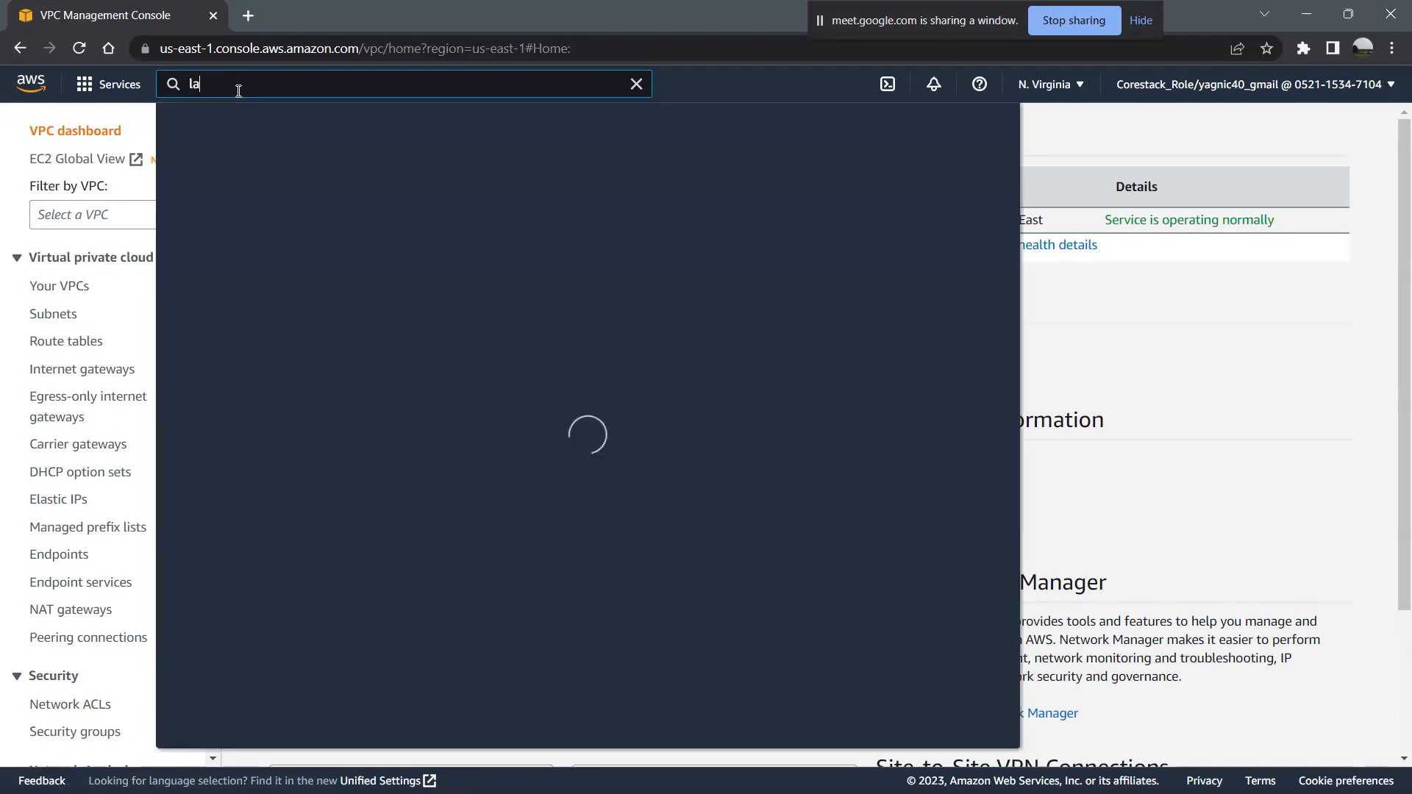
key("BackSpace")
key("BackSpace")
key("BackSpace")
type("unch ec")
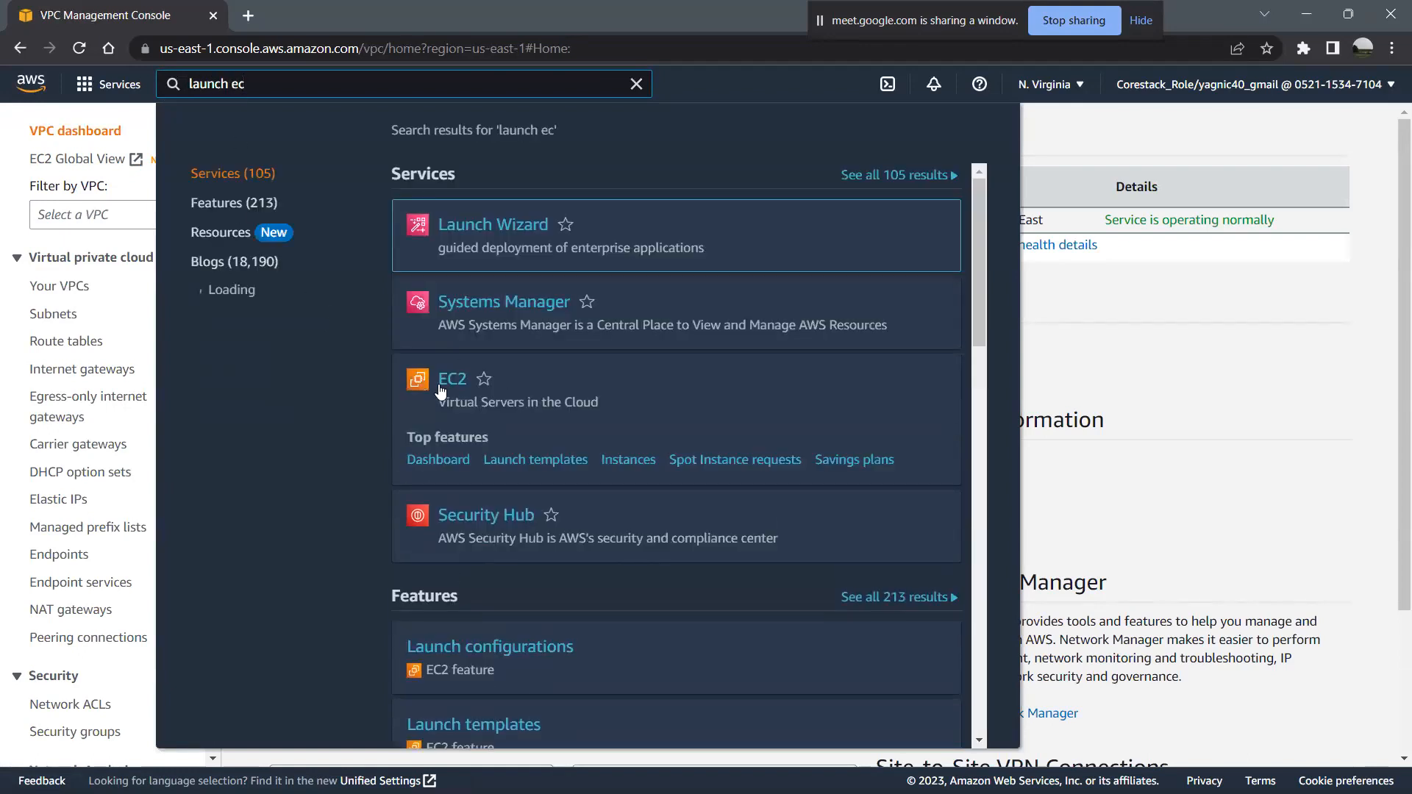
left_click(454, 391)
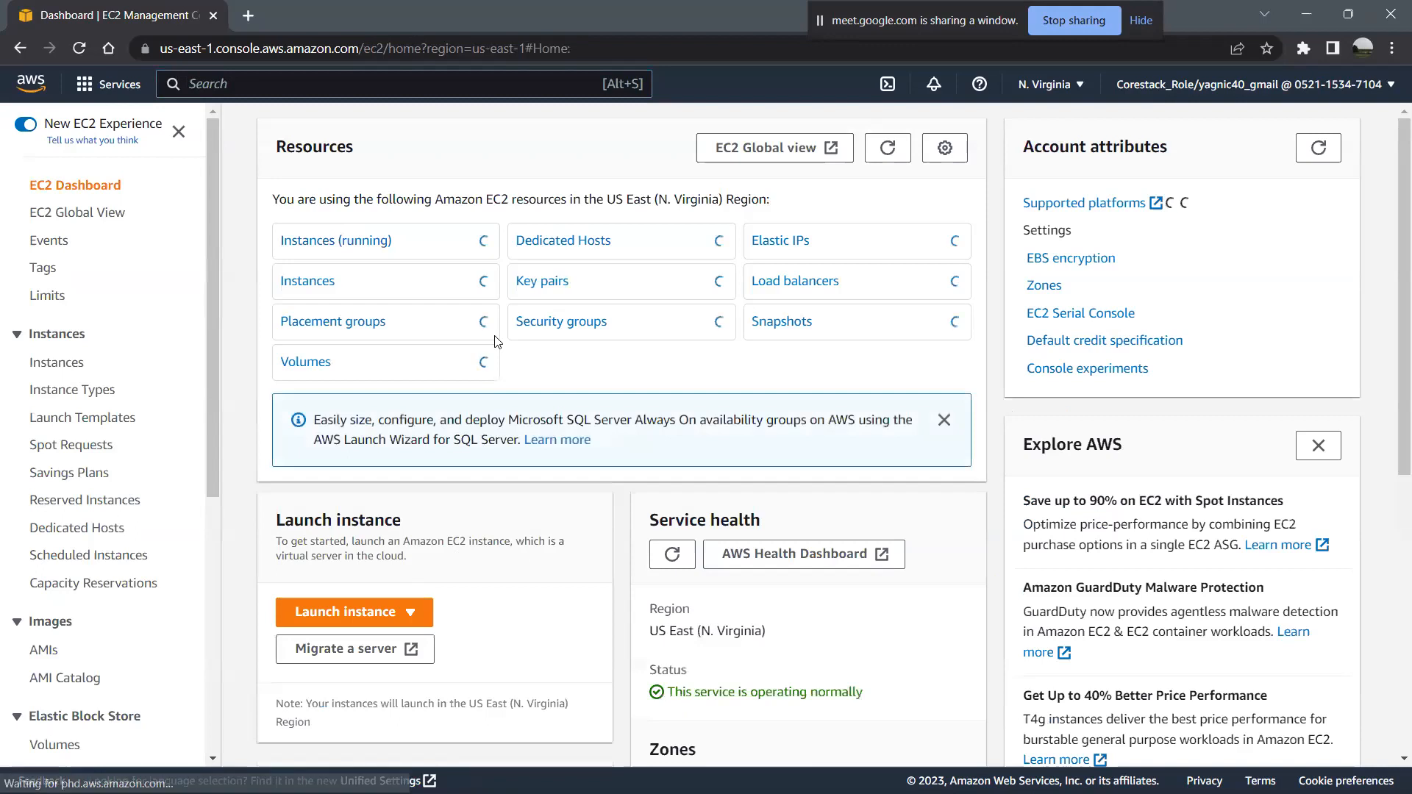
- Open the form for creating a new security group and review its basic details, inbound rules and outbound rules
left_click(571, 328)
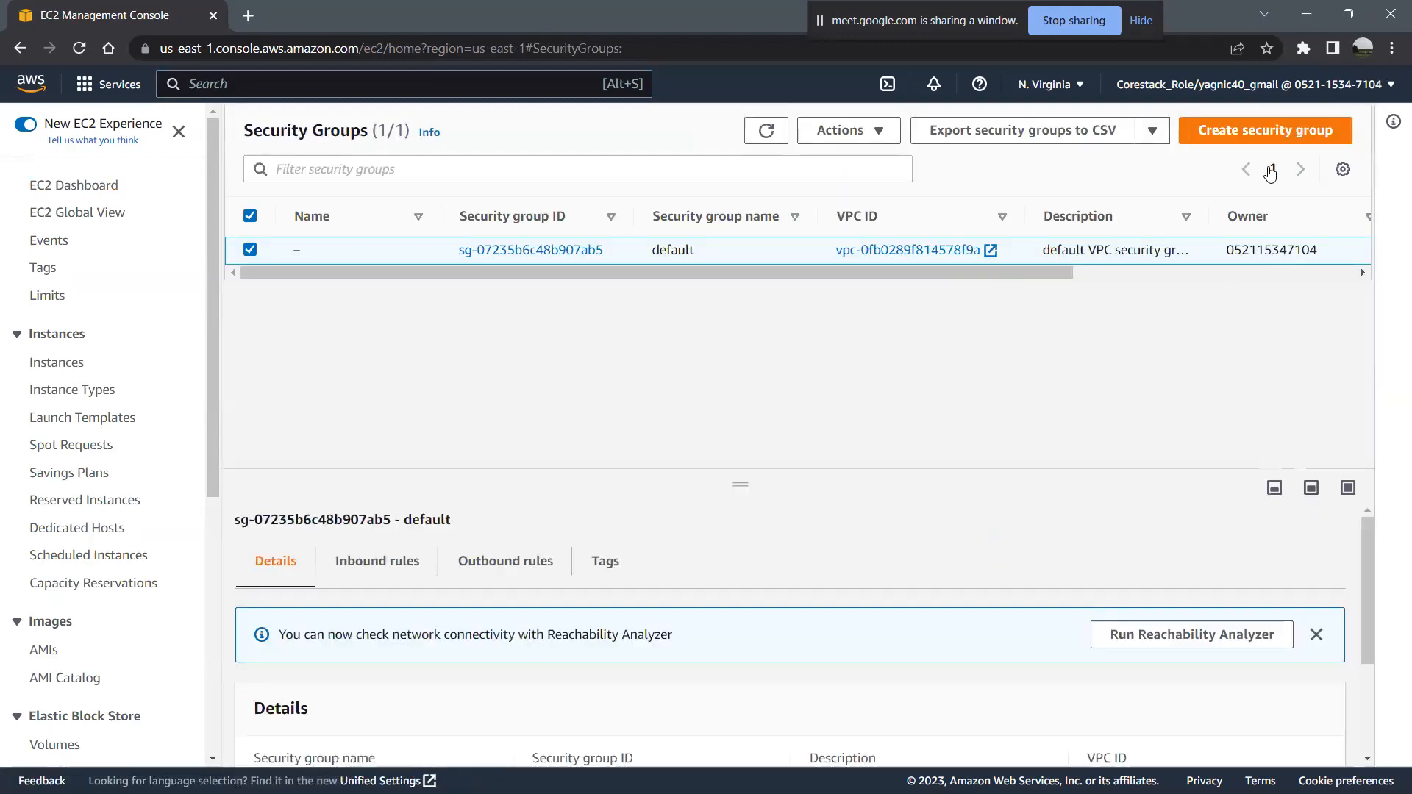
left_click(1259, 131)
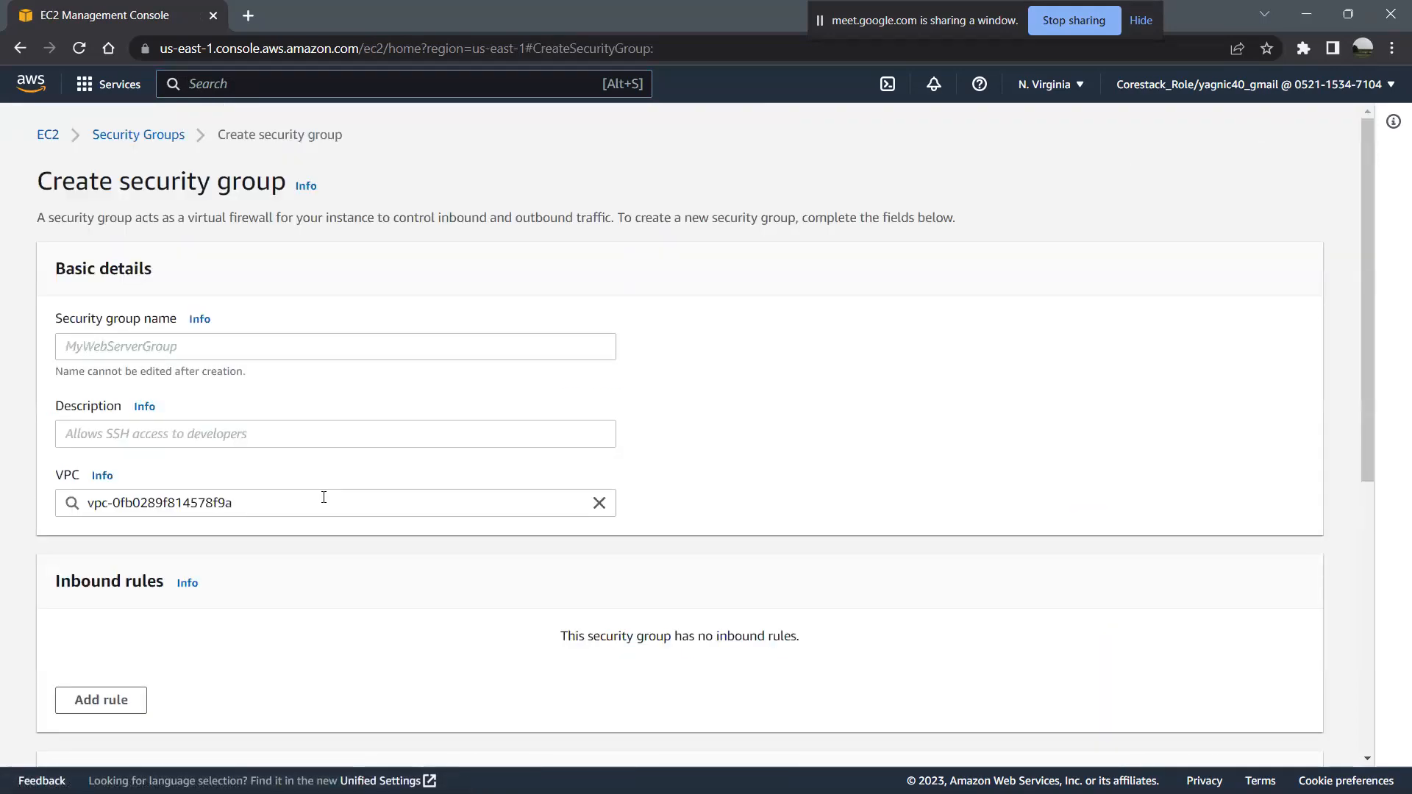
scroll(324, 497, "down", 7)
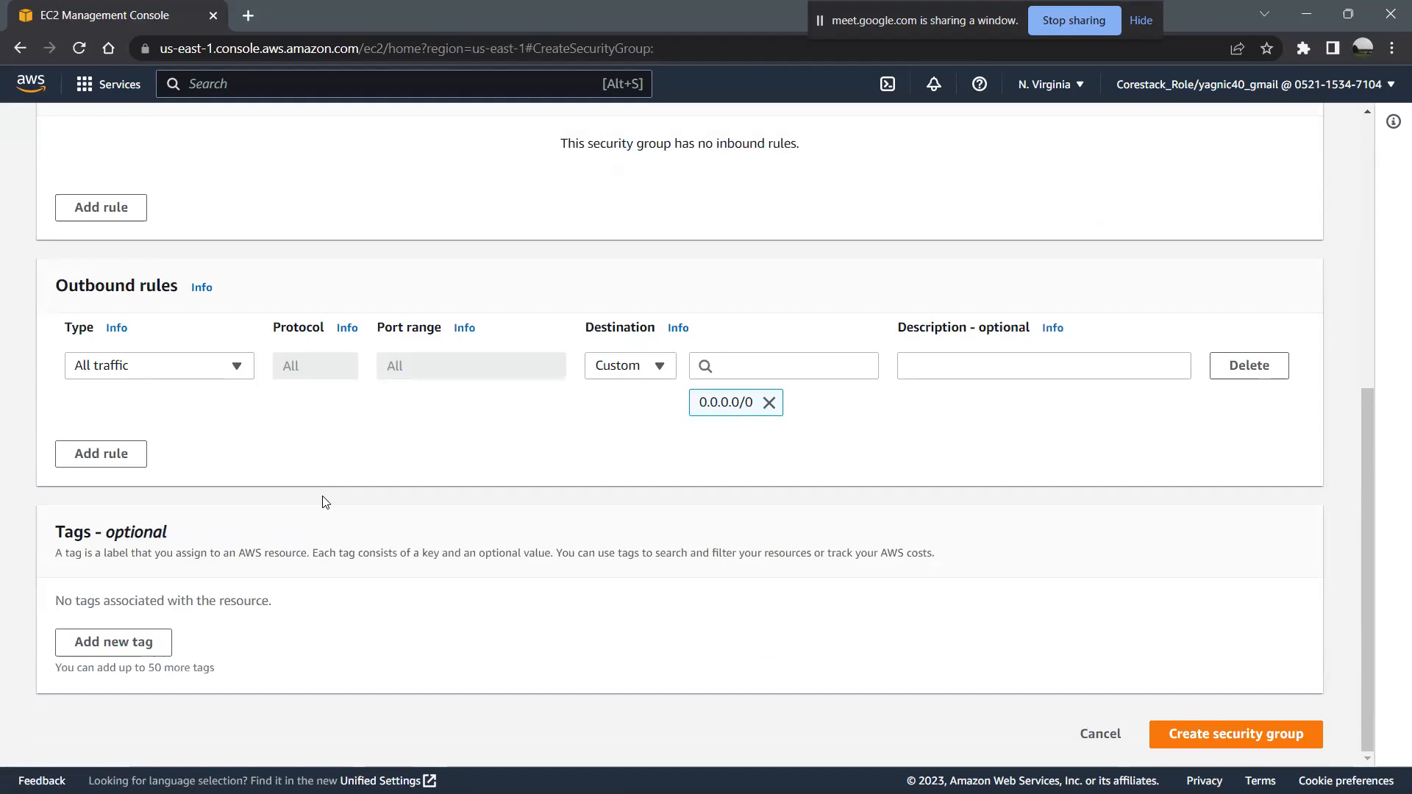
scroll(323, 503, "up", 7)
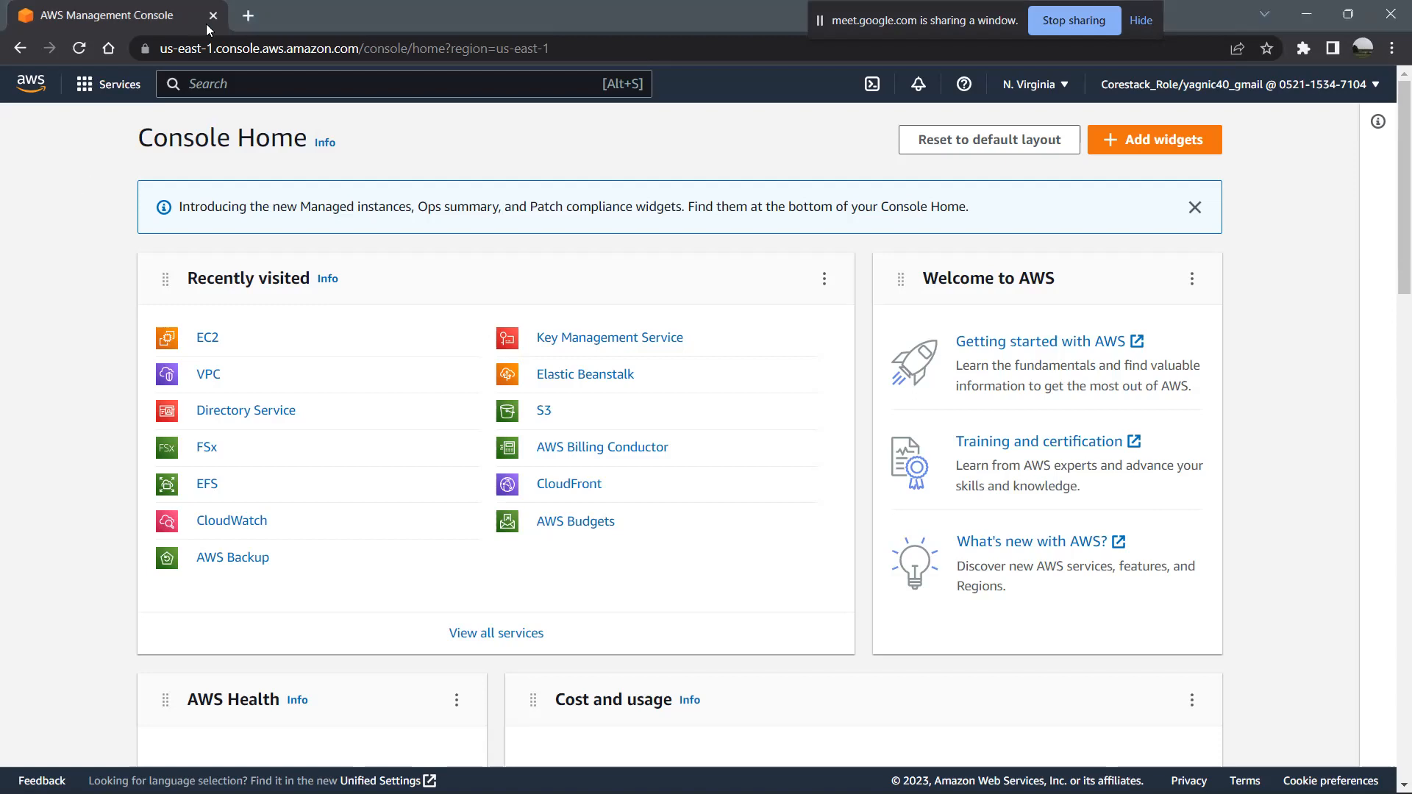
- Switch to diagrams.net by opening app.diagrams.net in a new browser tab
left_click(248, 15)
type("app.diagrams.net")
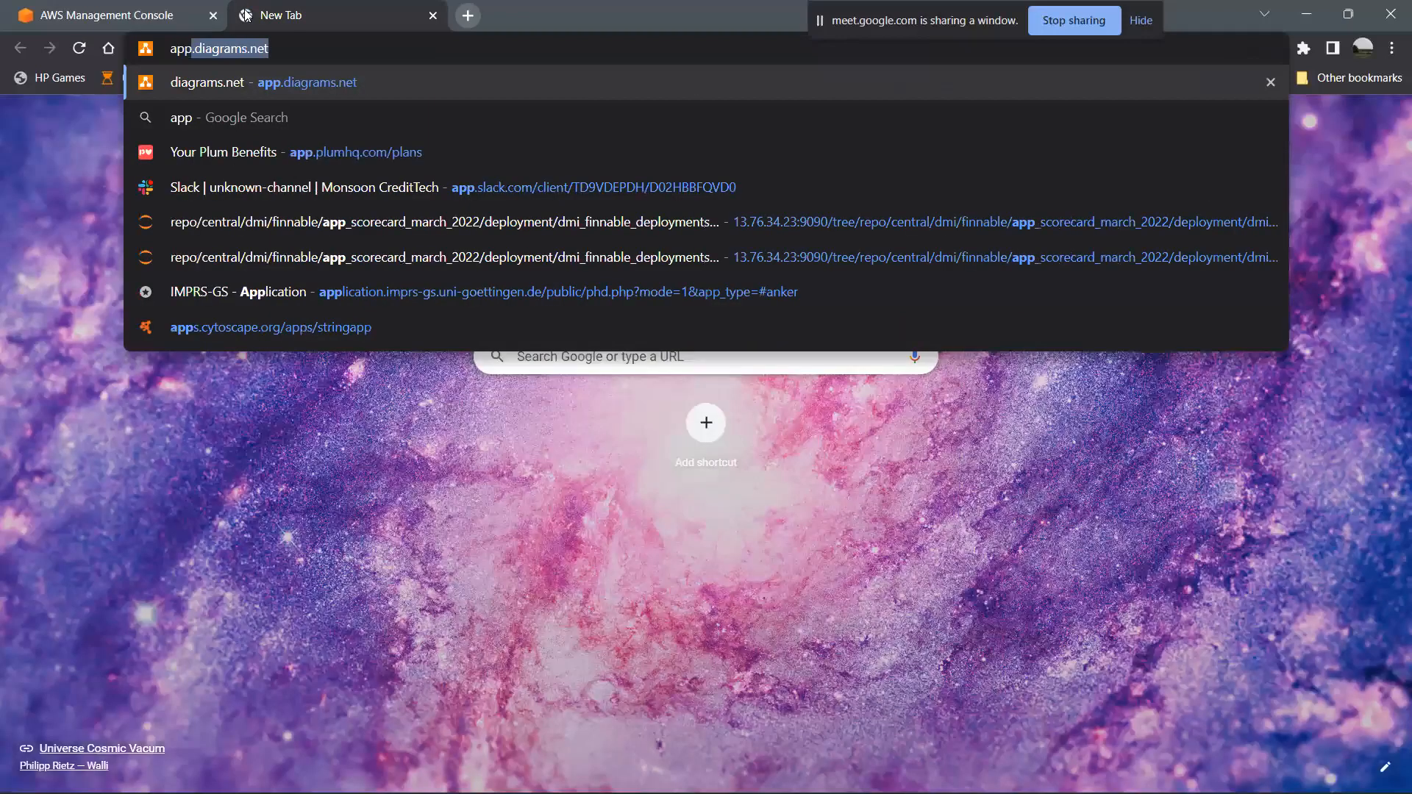
key("Return")
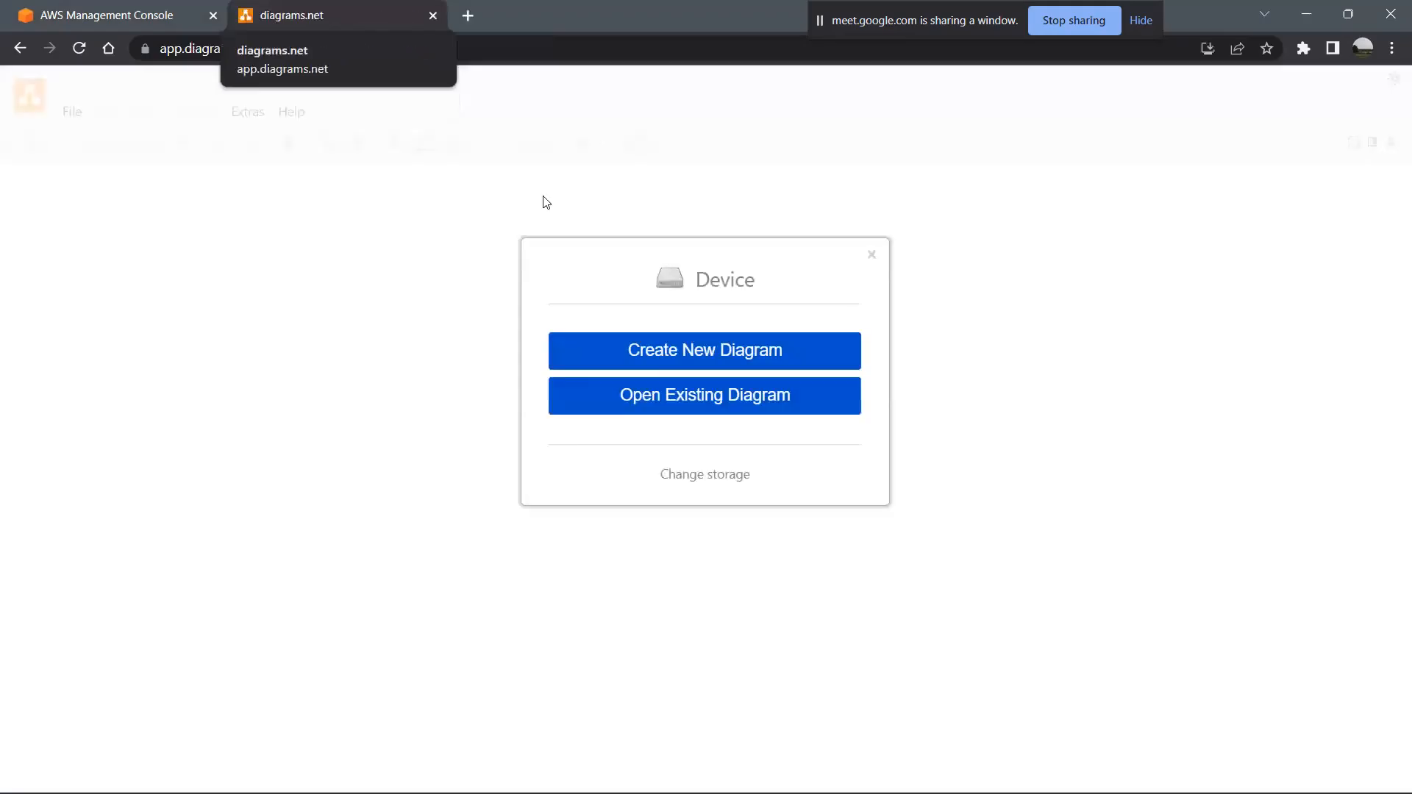
- Create a blank diagram and save it in Documents as "new", replacing the existing file
left_click(777, 351)
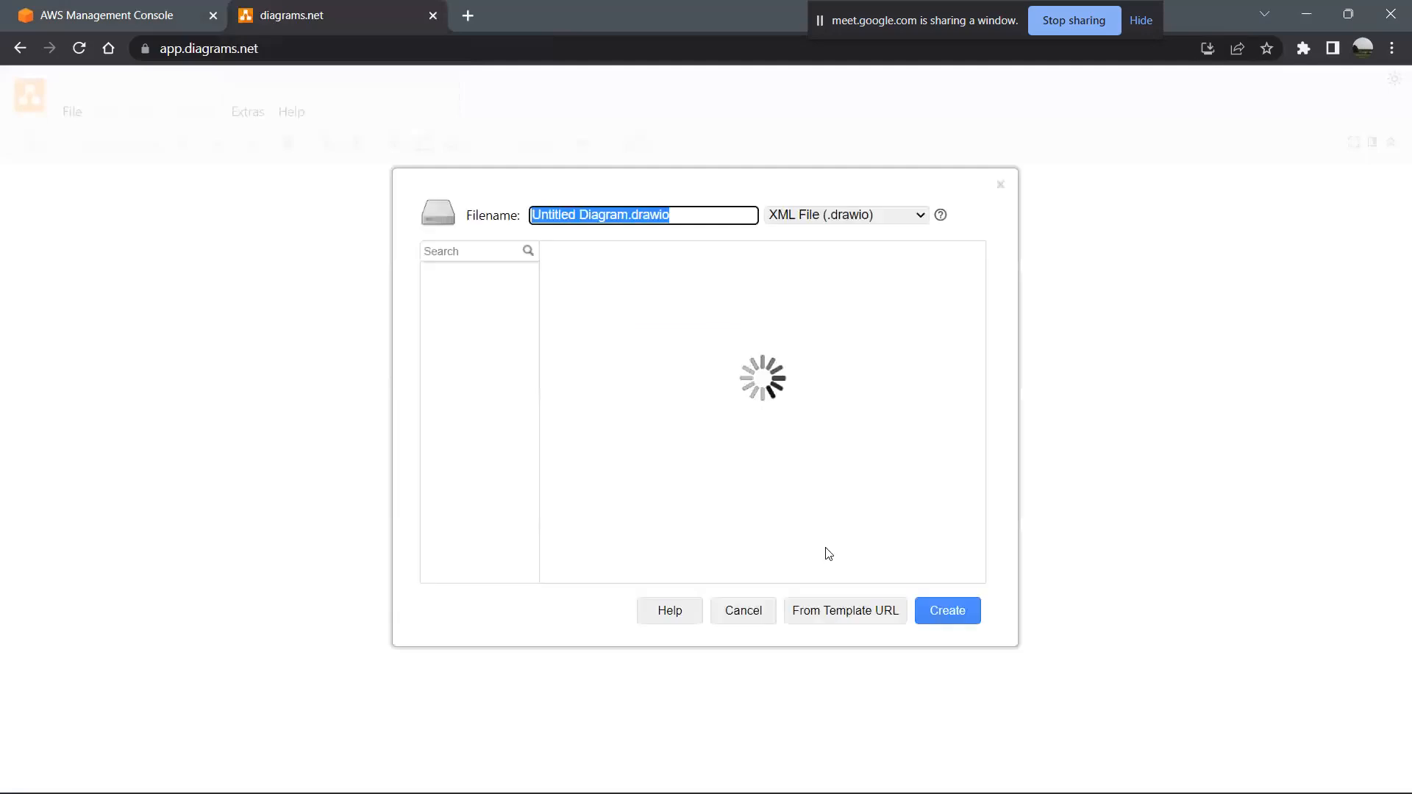
left_click(959, 612)
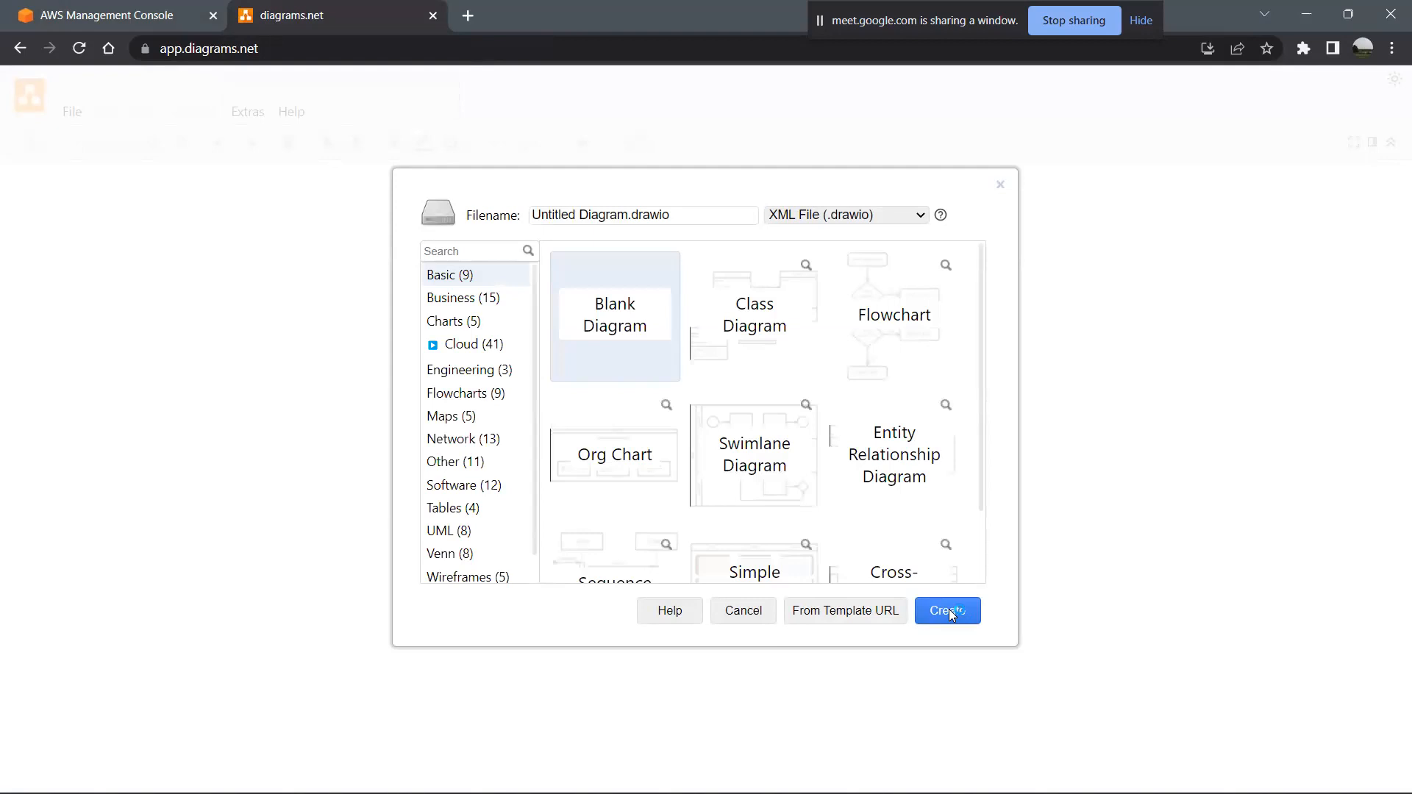
left_click(949, 611)
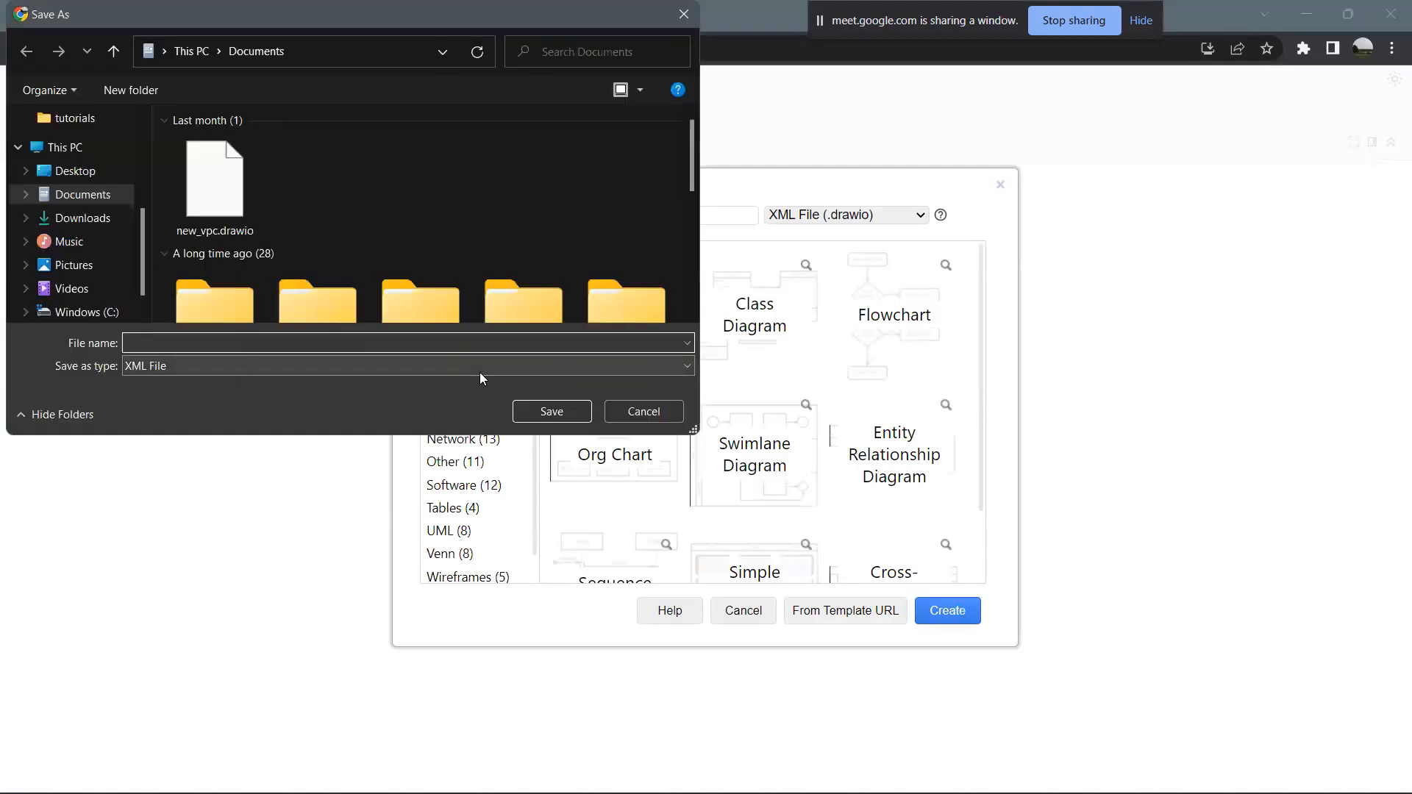
type("new")
key("Return")
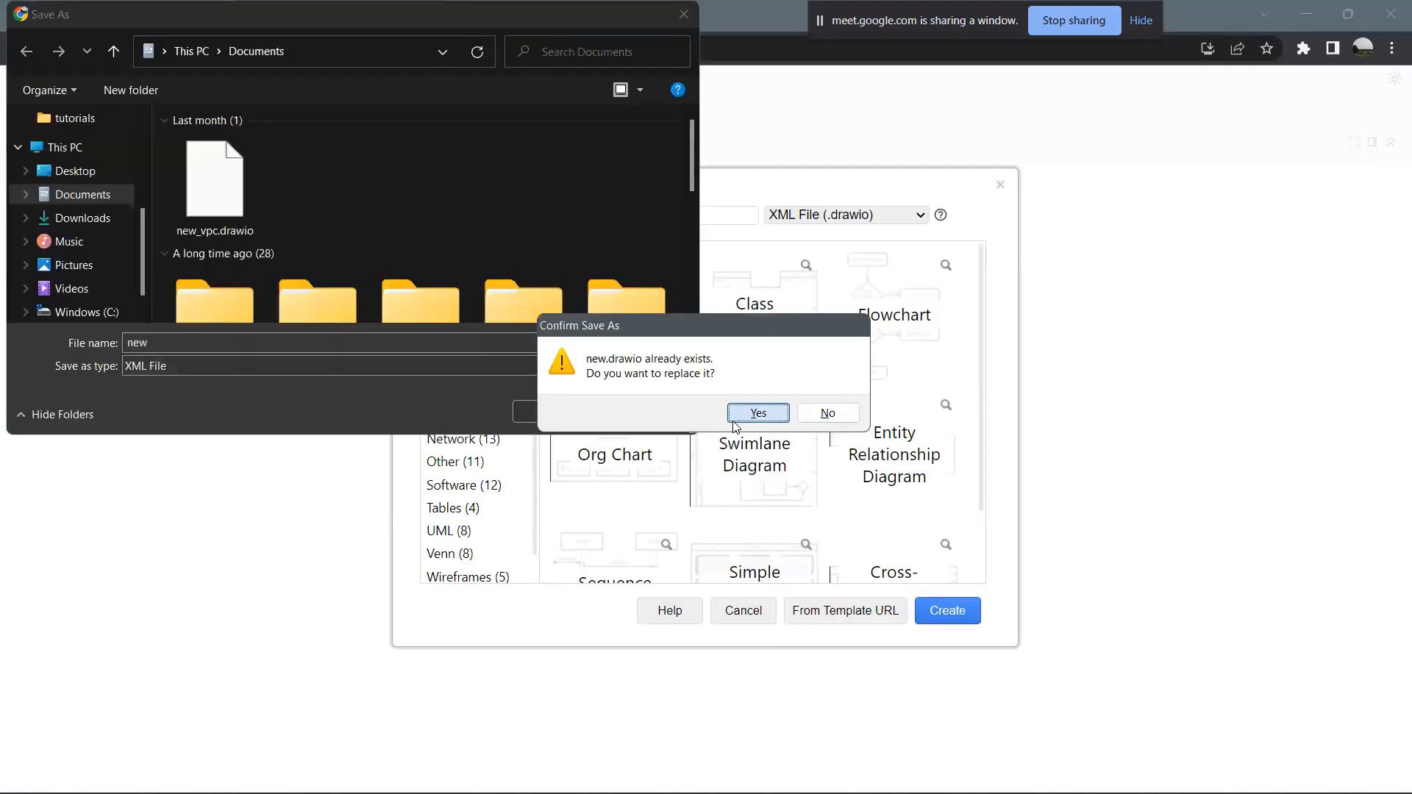
left_click(735, 424)
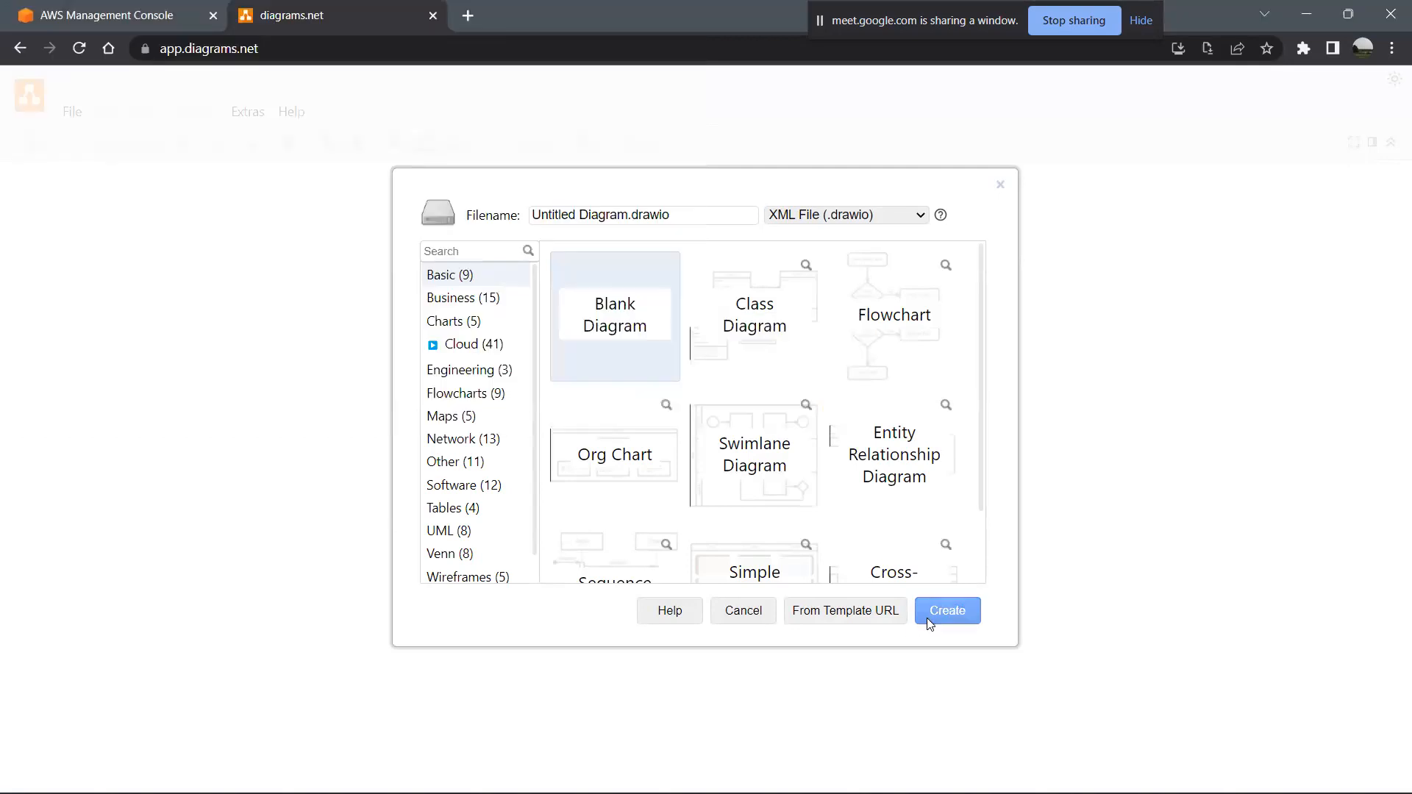
- Create a second blank diagram as new_2.drawio and return to the new.drawio diagram
left_click(931, 622)
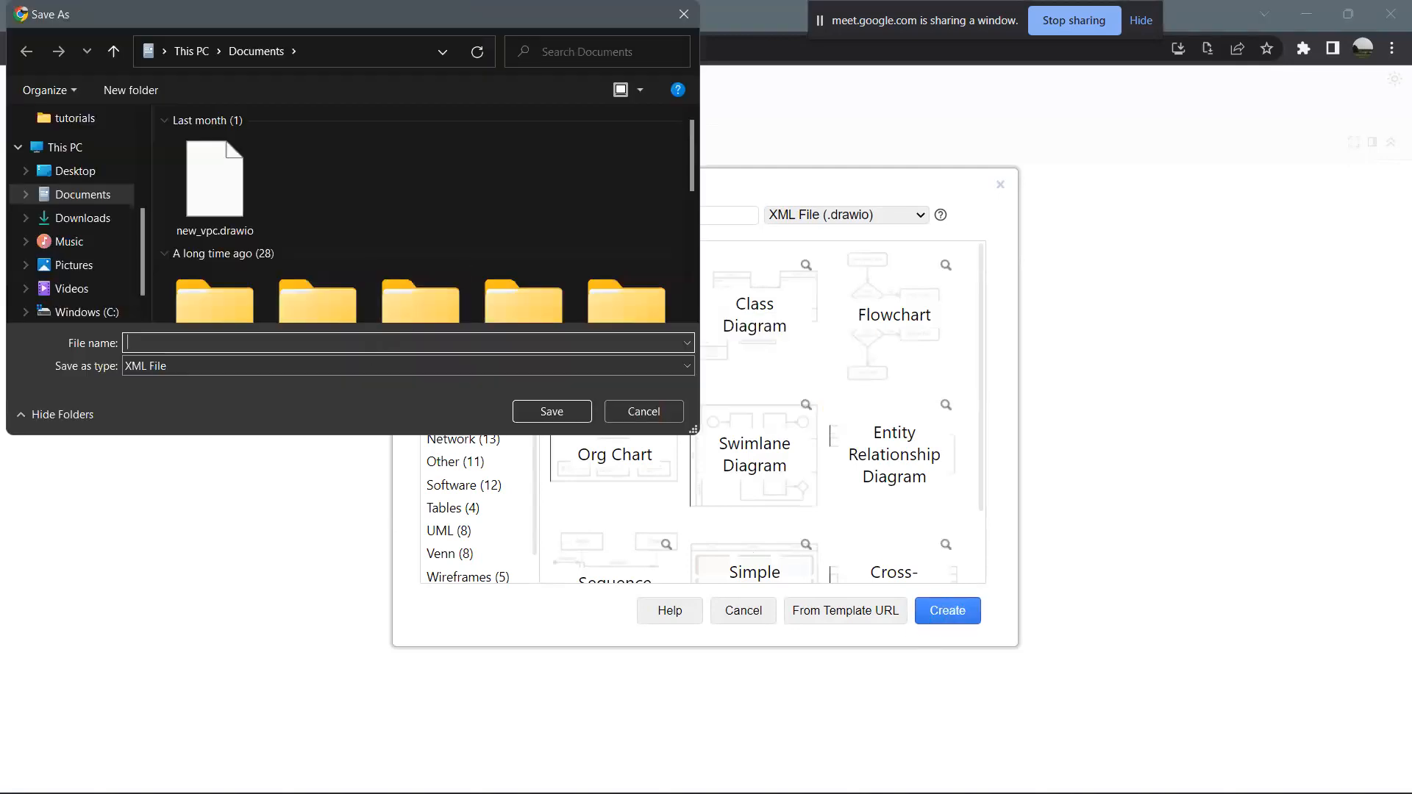
key("Escape")
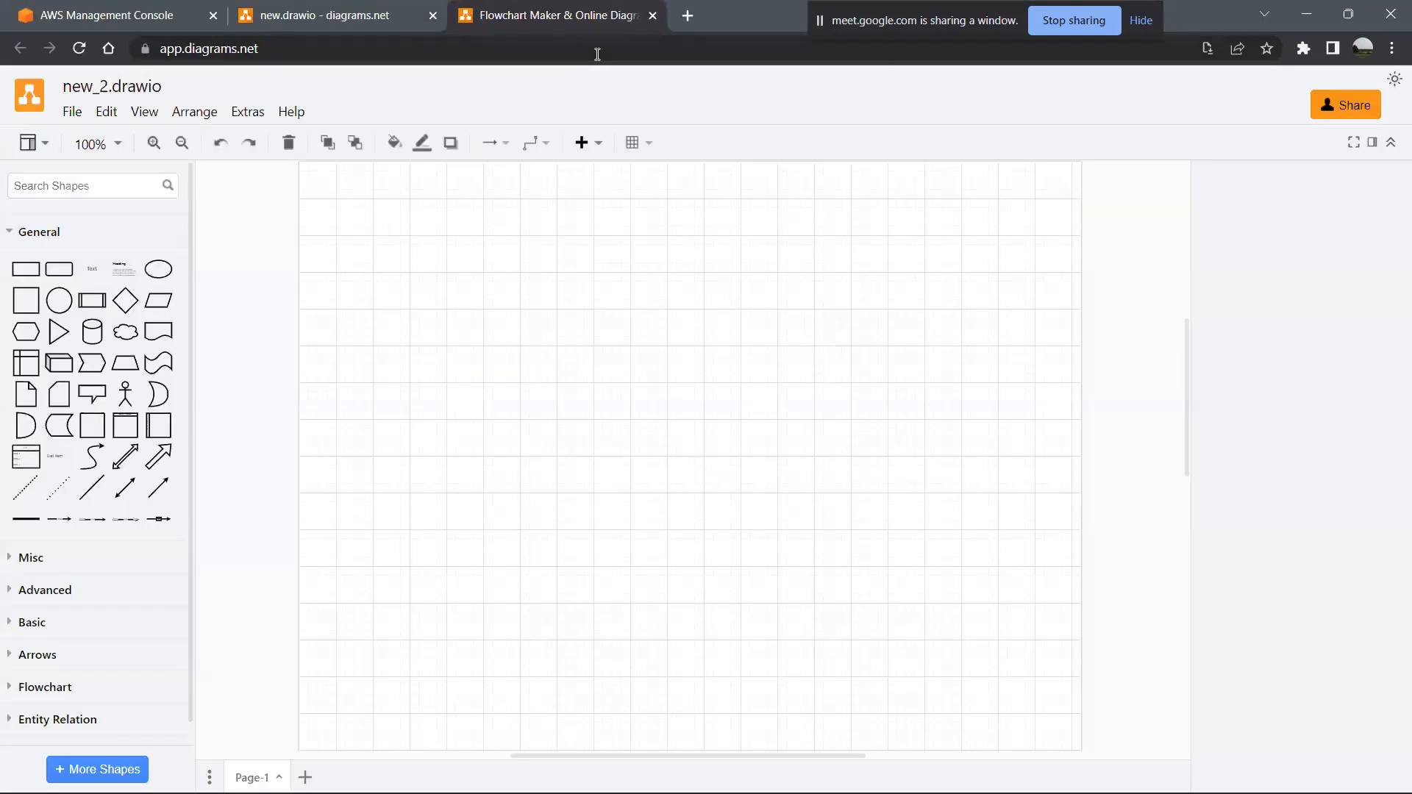
left_click(318, 19)
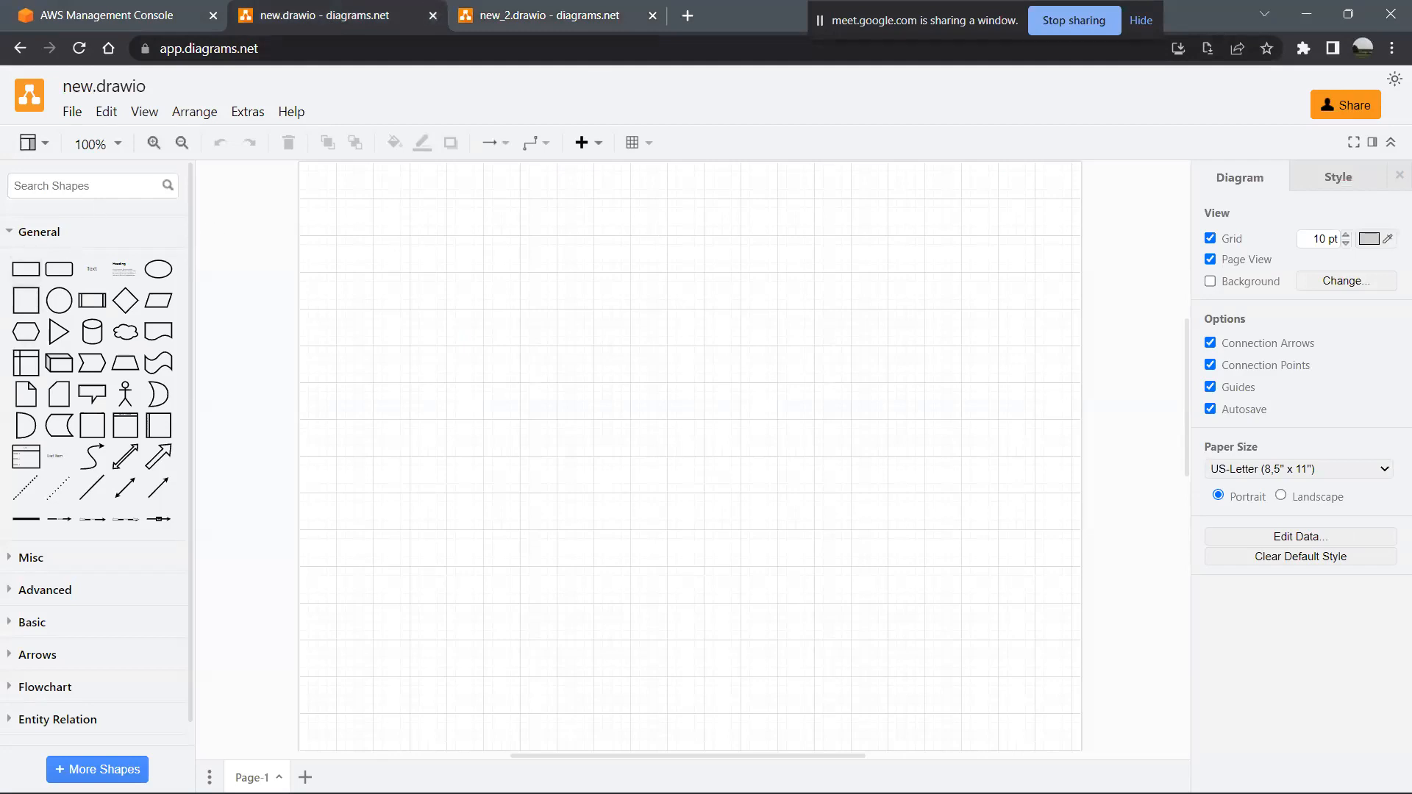
- Add a square to the canvas and enlarge it into a big container in the upper middle of the page
left_click(26, 300)
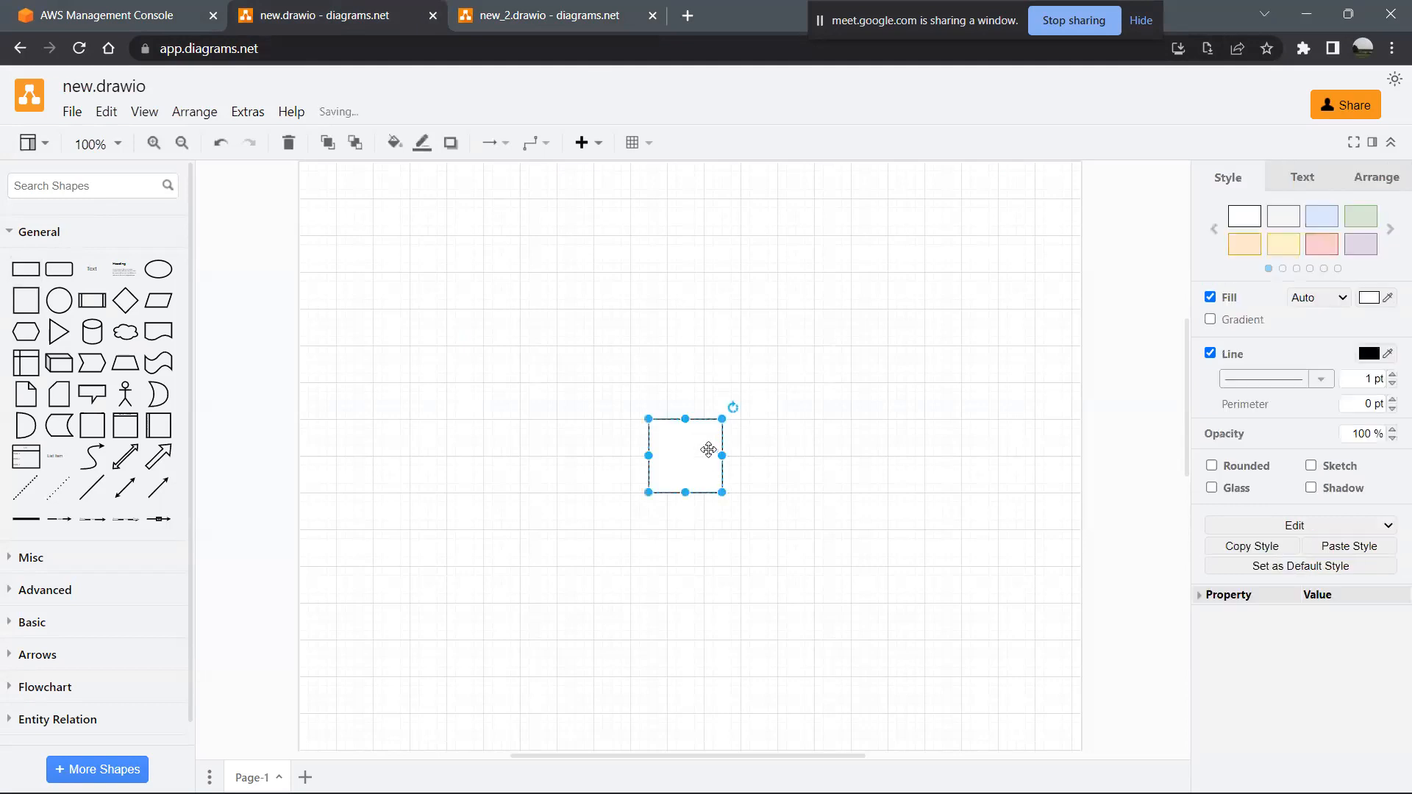
left_click_drag(723, 420, 868, 316)
left_click_drag(763, 356, 599, 302)
left_click_drag(659, 262, 795, 179)
left_click_drag(662, 267, 690, 322)
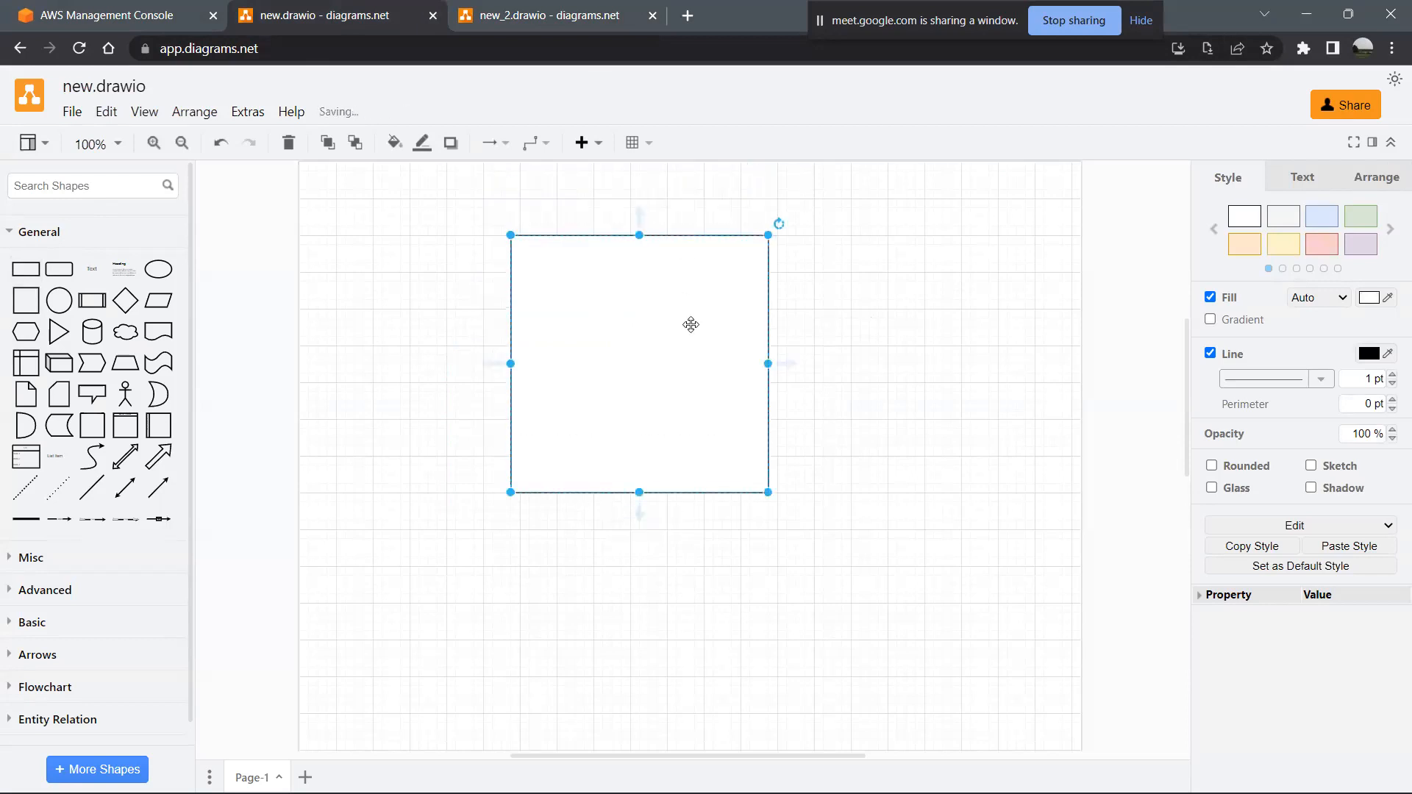
left_click_drag(767, 366, 823, 354)
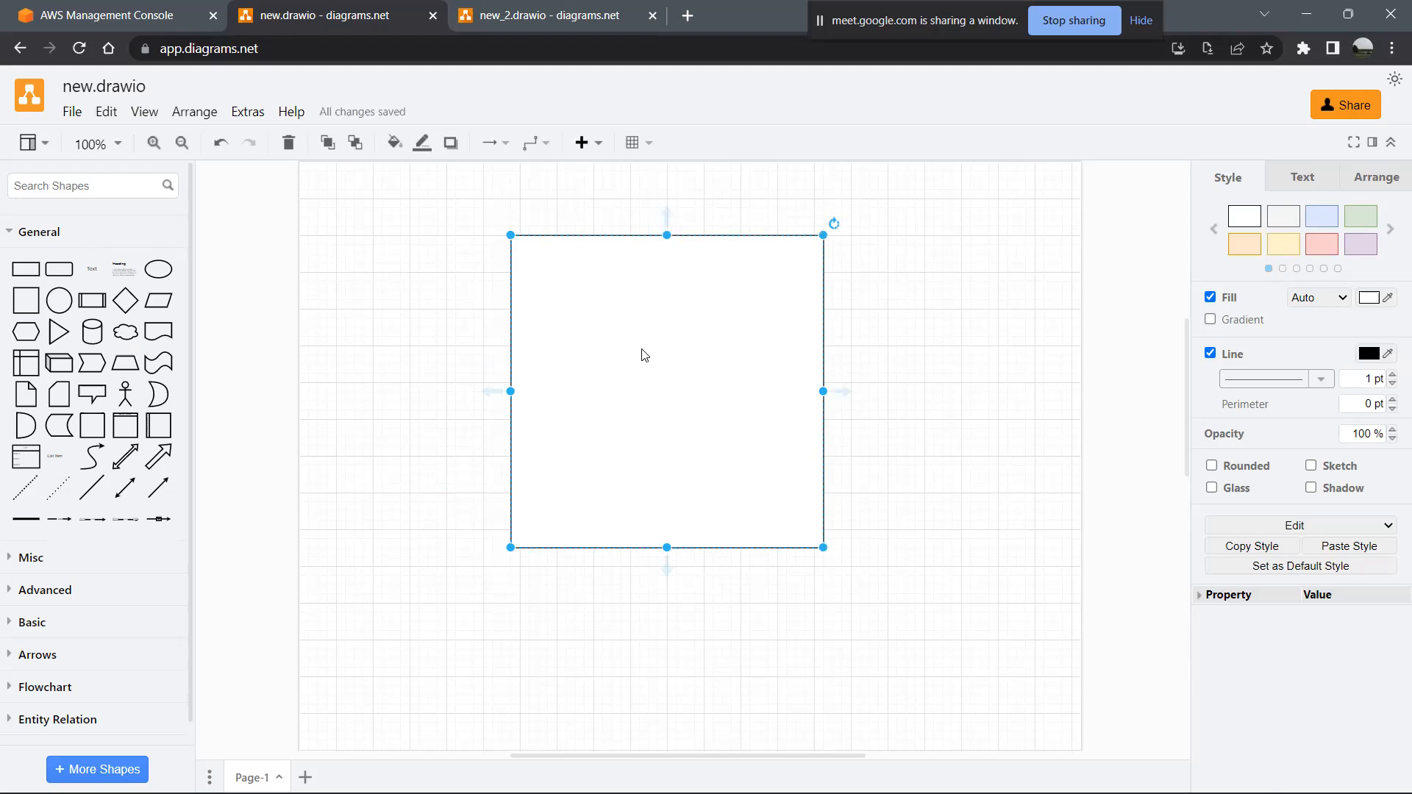
key("alt+Tab")
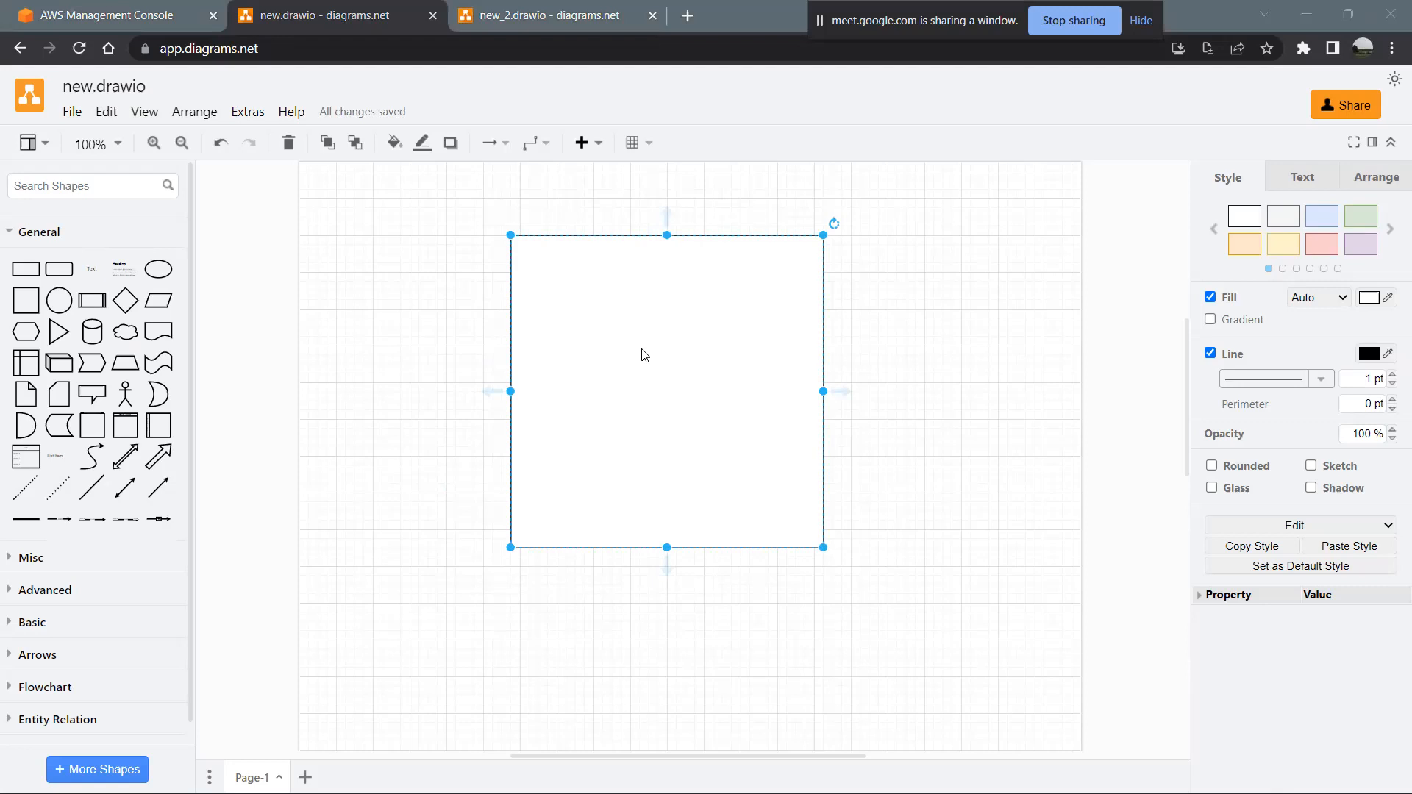
key("alt+Tab")
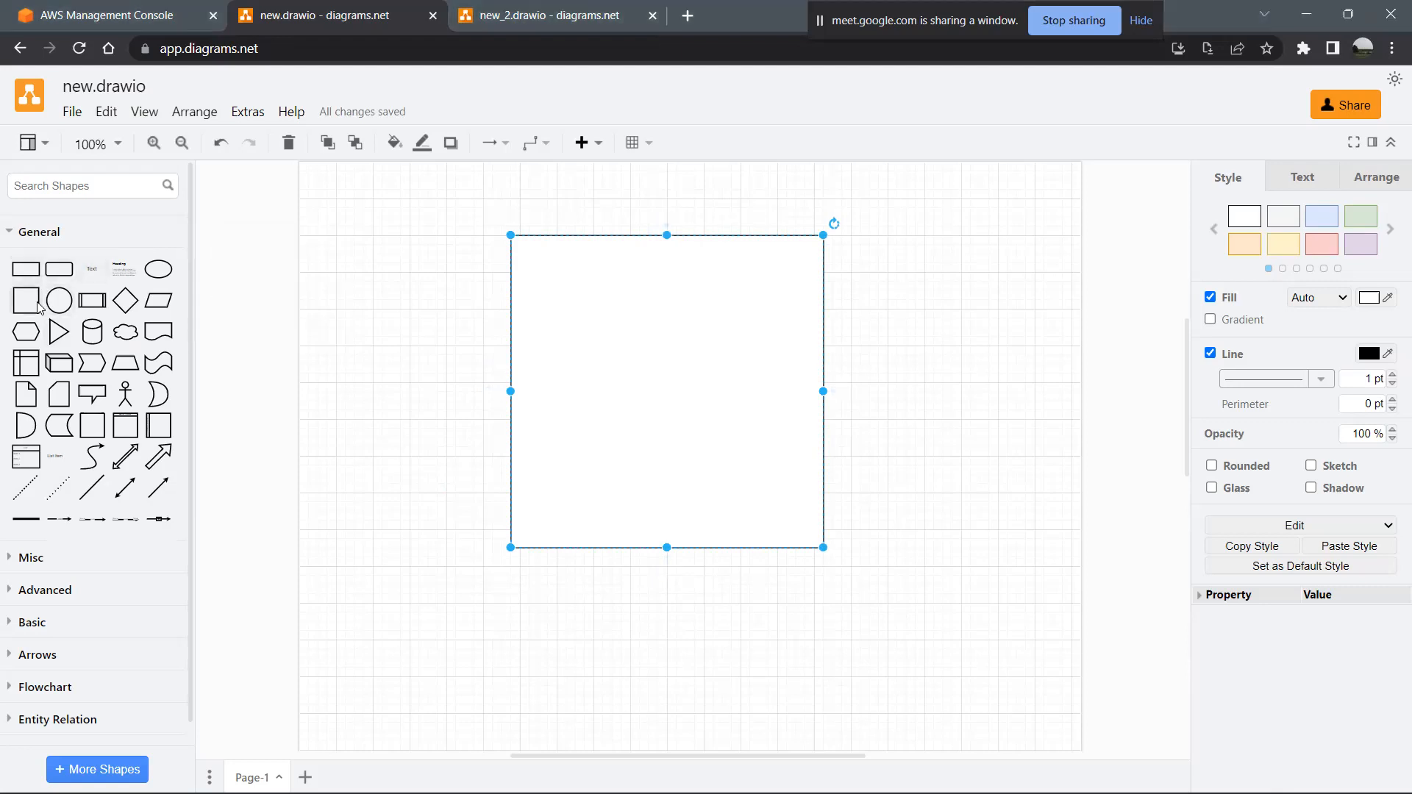
- Place a small square inside the large square near its lower edge and label it "Instance"
left_click(25, 300)
left_click_drag(685, 455, 658, 492)
type("In")
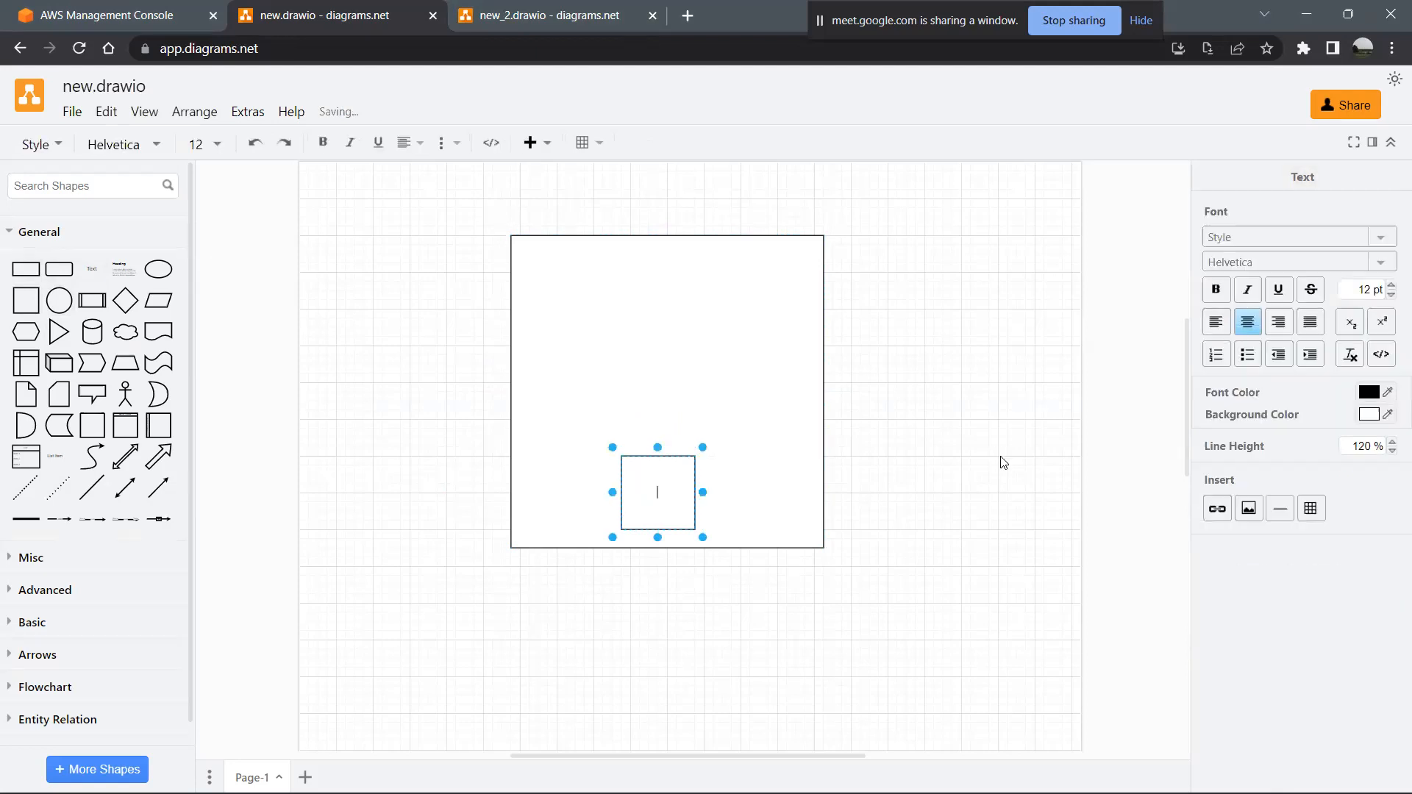
type("stance")
left_click(868, 563)
left_click(671, 494)
left_click(825, 304, "shift")
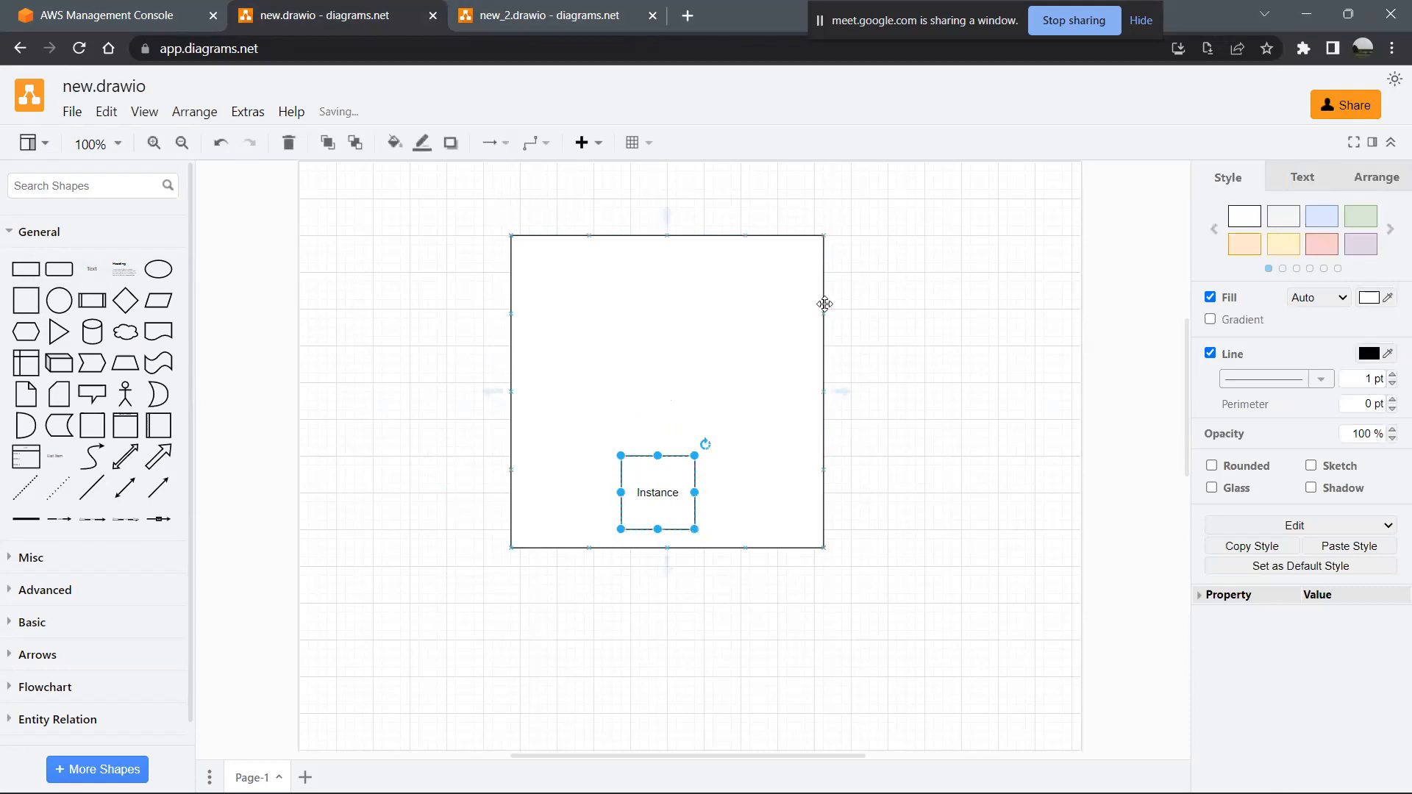
- Add a rounded rectangle directly above the Instance box and label it "Security Groups"
left_click(59, 269)
mouse_move(649, 425)
left_mouse_down()
mouse_move(625, 400)
mouse_move(637, 404)
left_mouse_up()
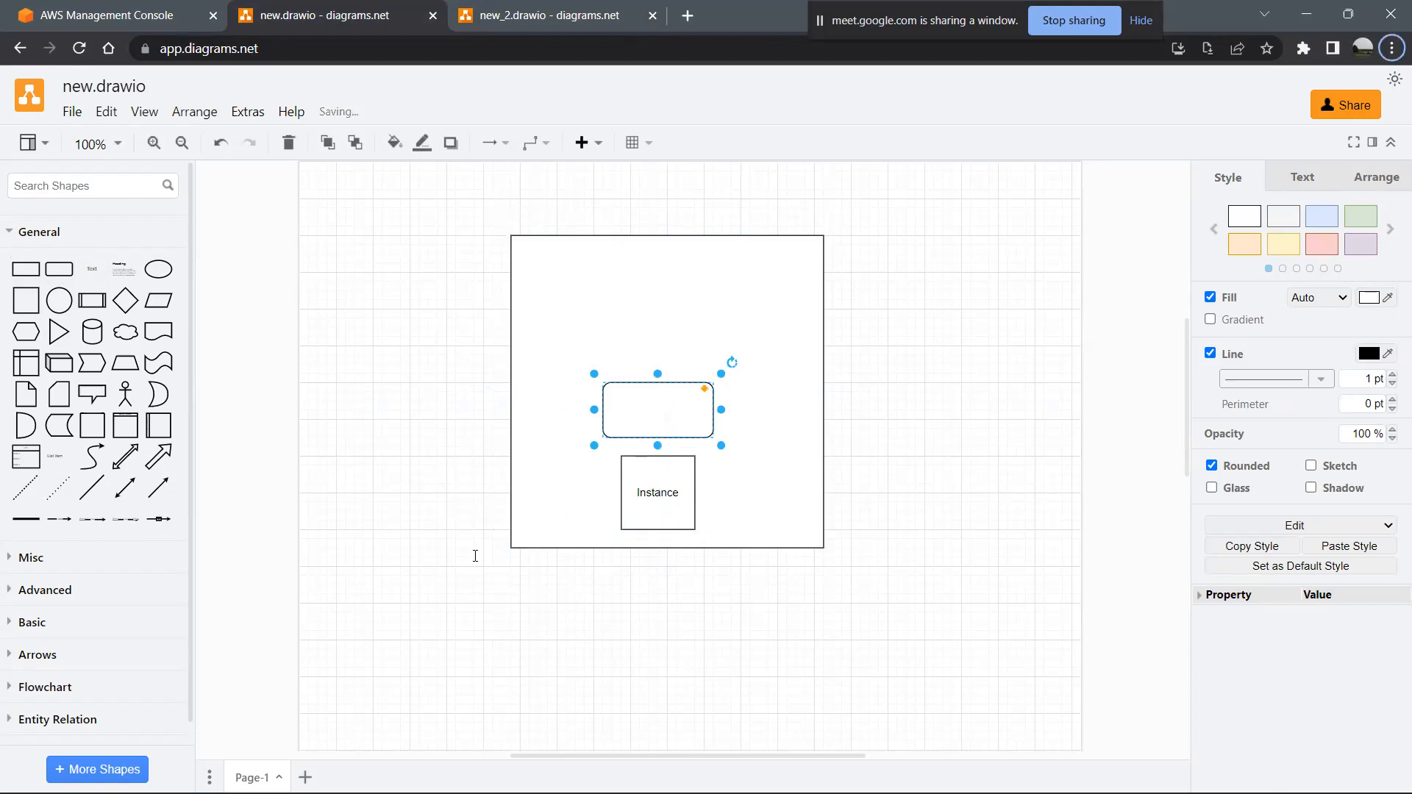
double_click(646, 413)
type("Security G")
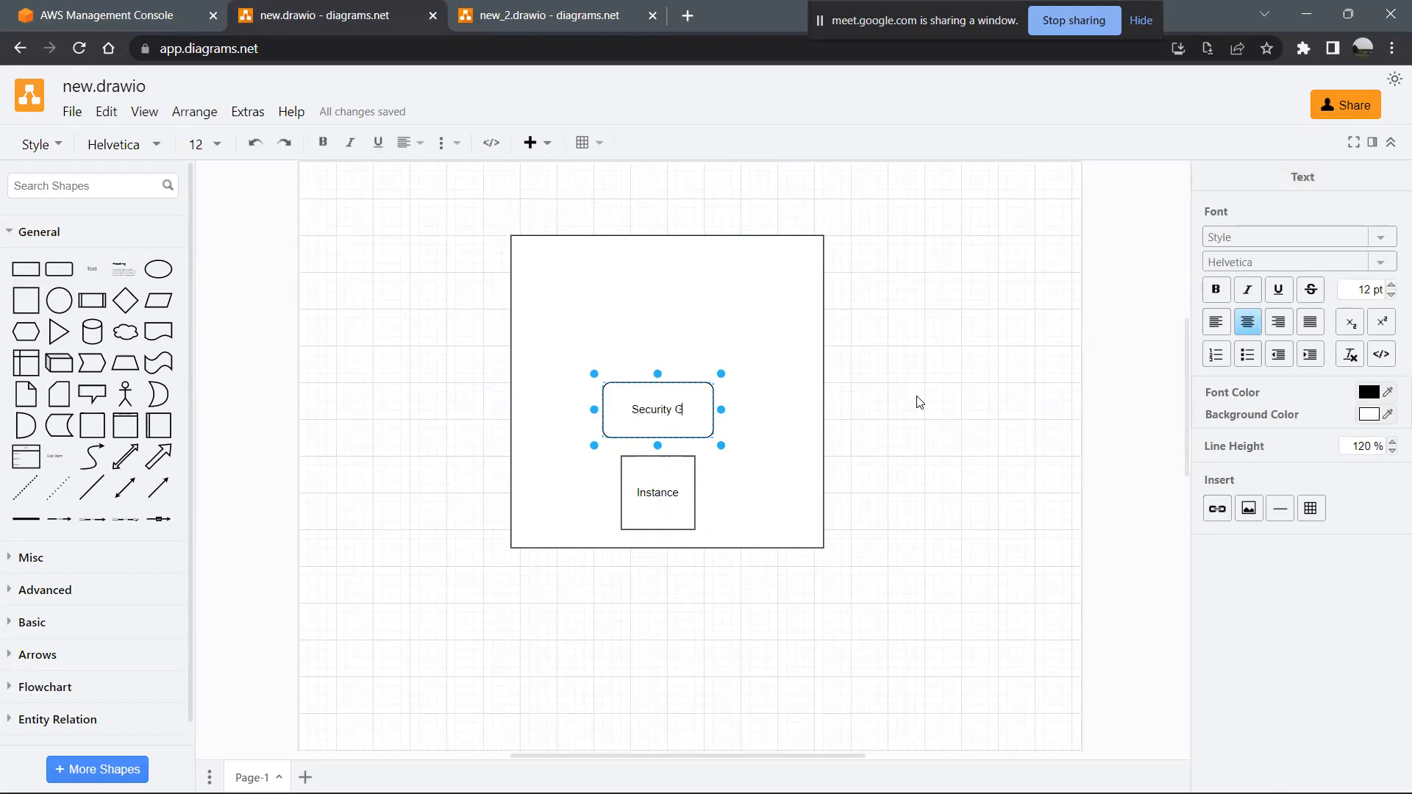
type("roups")
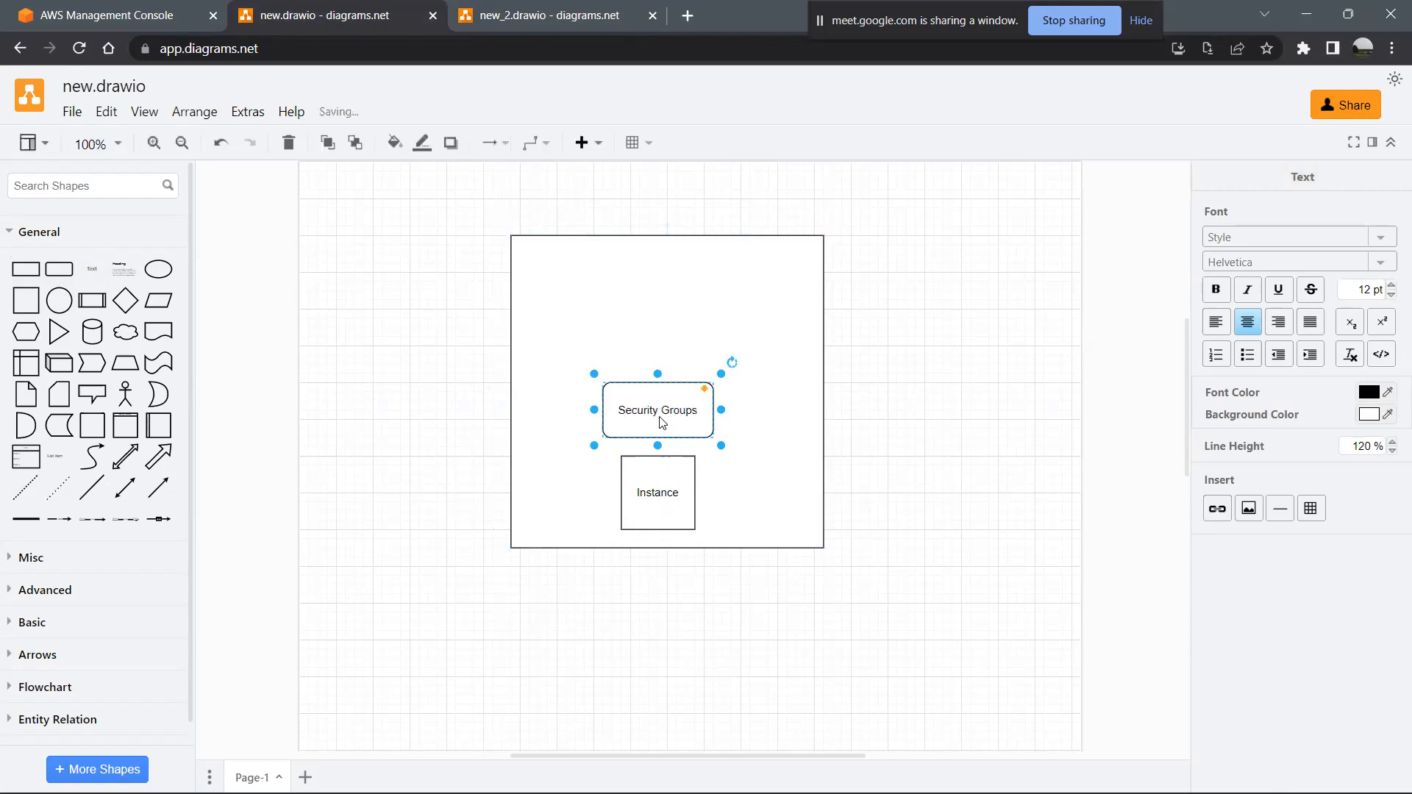
key("Escape")
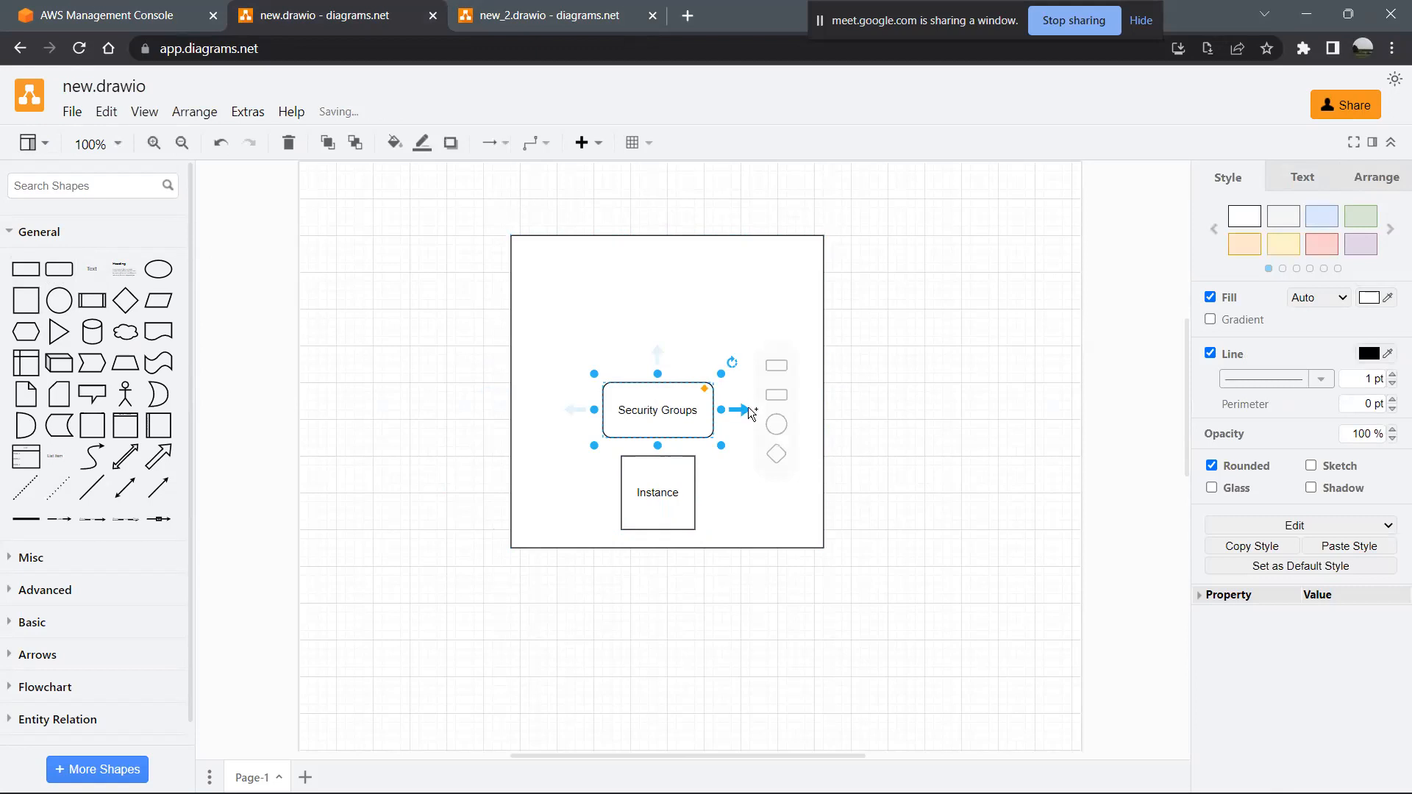
- Add a rounded rectangle connected by an arrow to the right of Security Groups and label it "Inbound Rules"
mouse_move(750, 412)
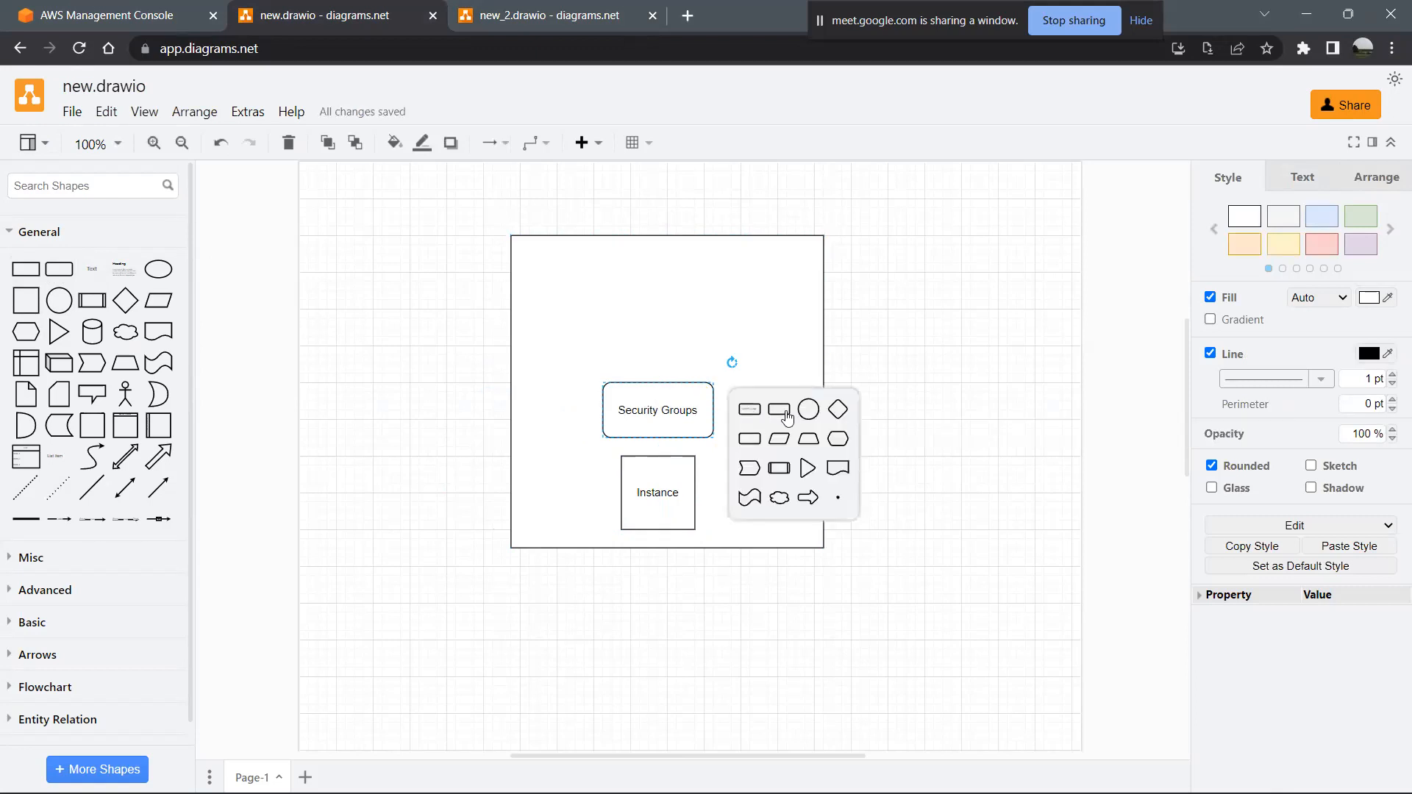
left_click(784, 414)
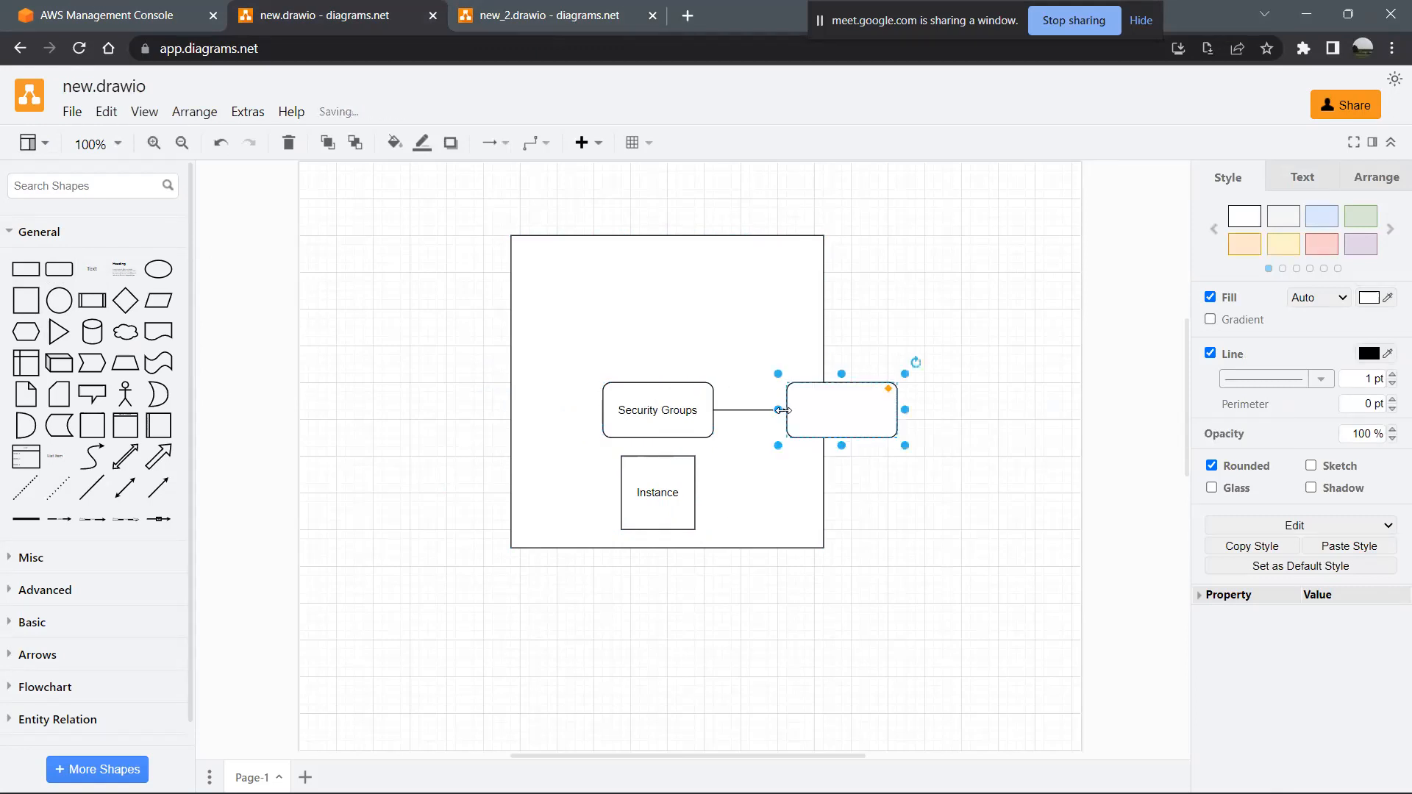
double_click(850, 412)
type("Inbound Rules")
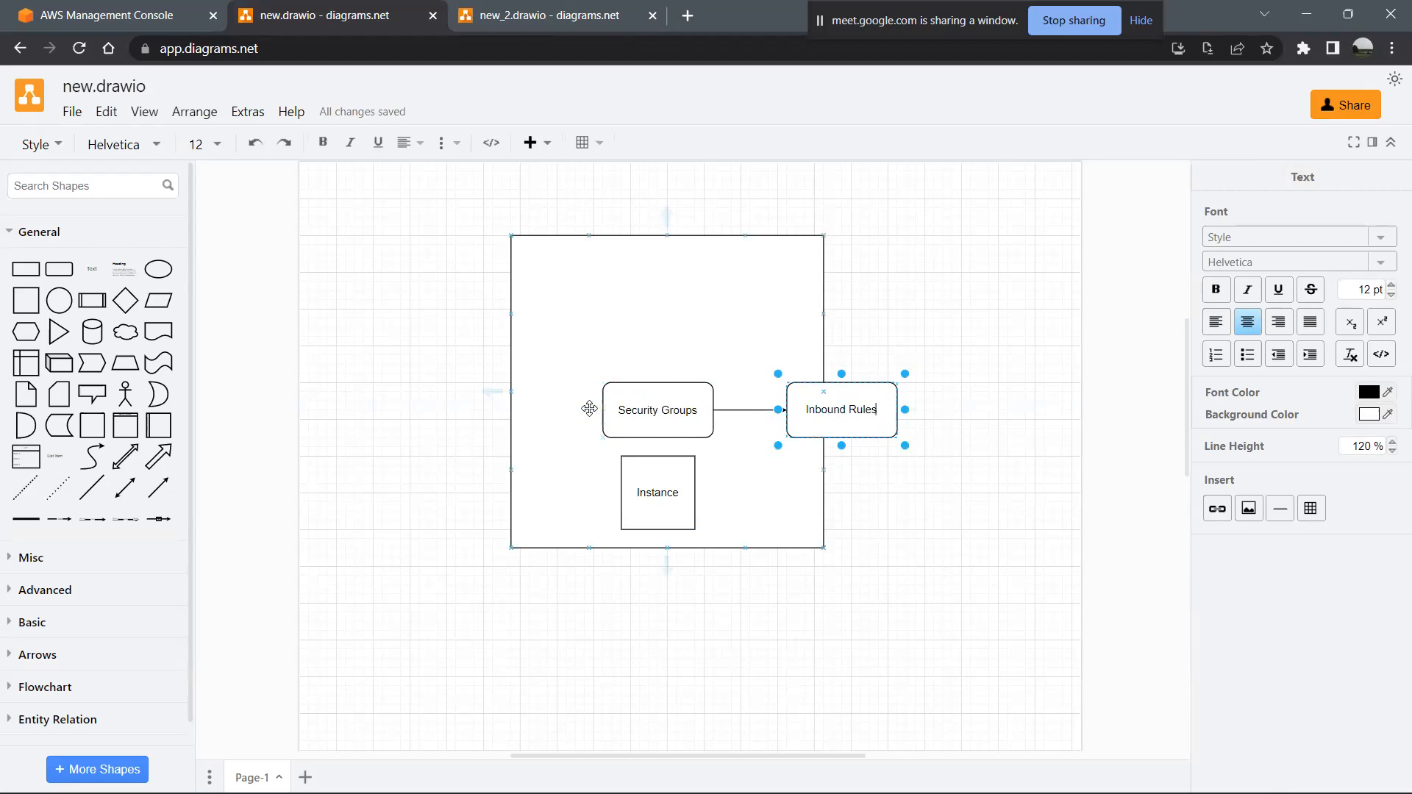
- Add a rounded rectangle connected by an arrow to the left of Security Groups and label it "Outbound rules"
left_click(593, 409)
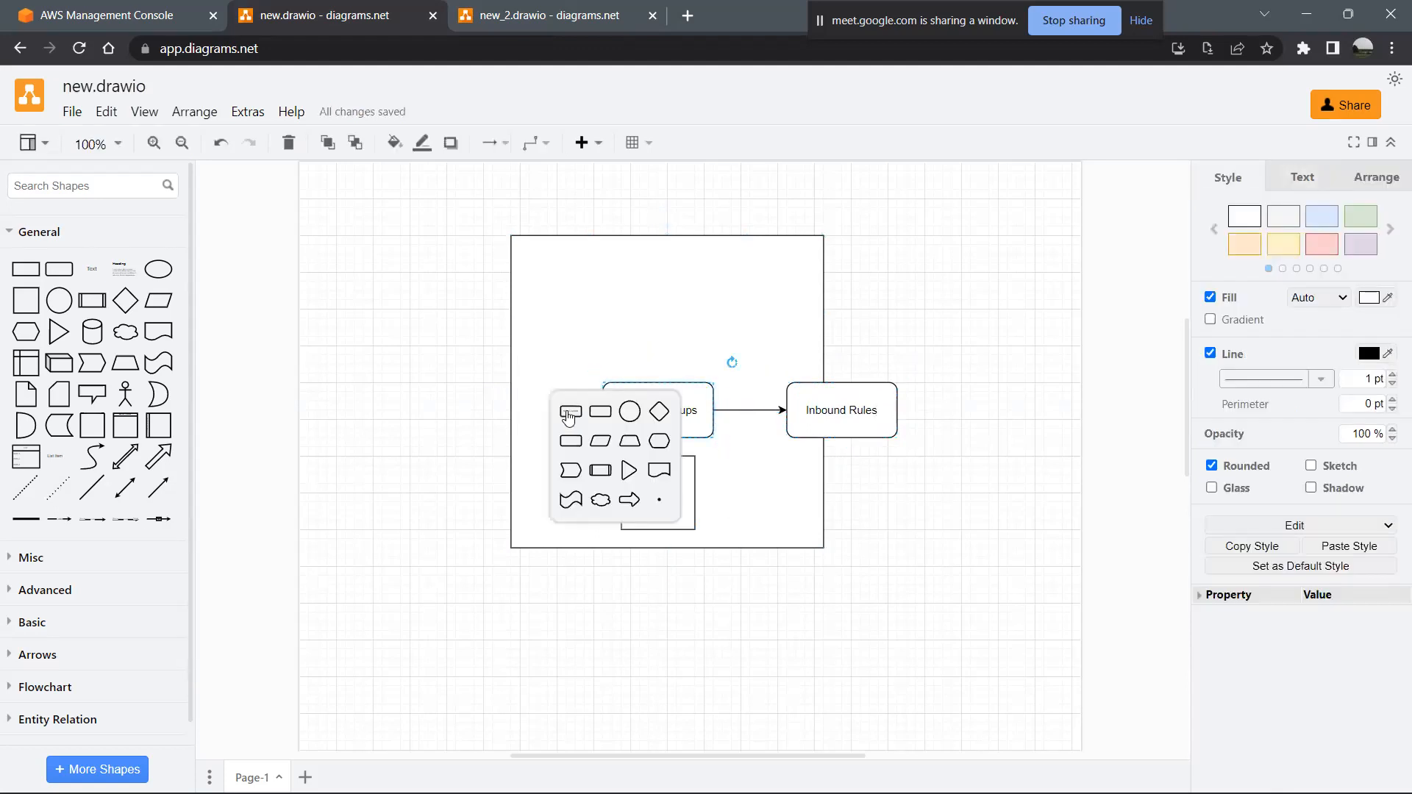
left_click(570, 412)
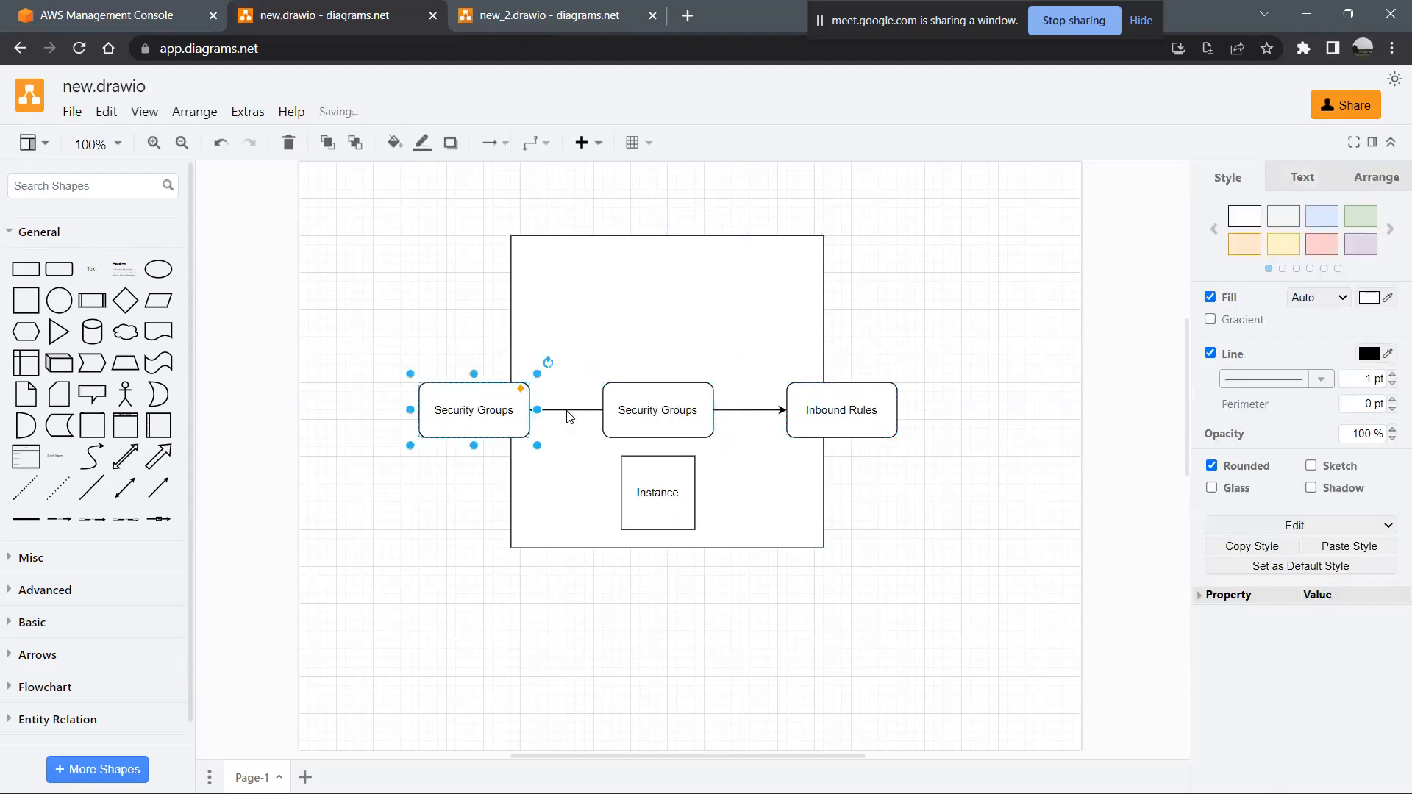
double_click(483, 413)
type("Cutbound ru")
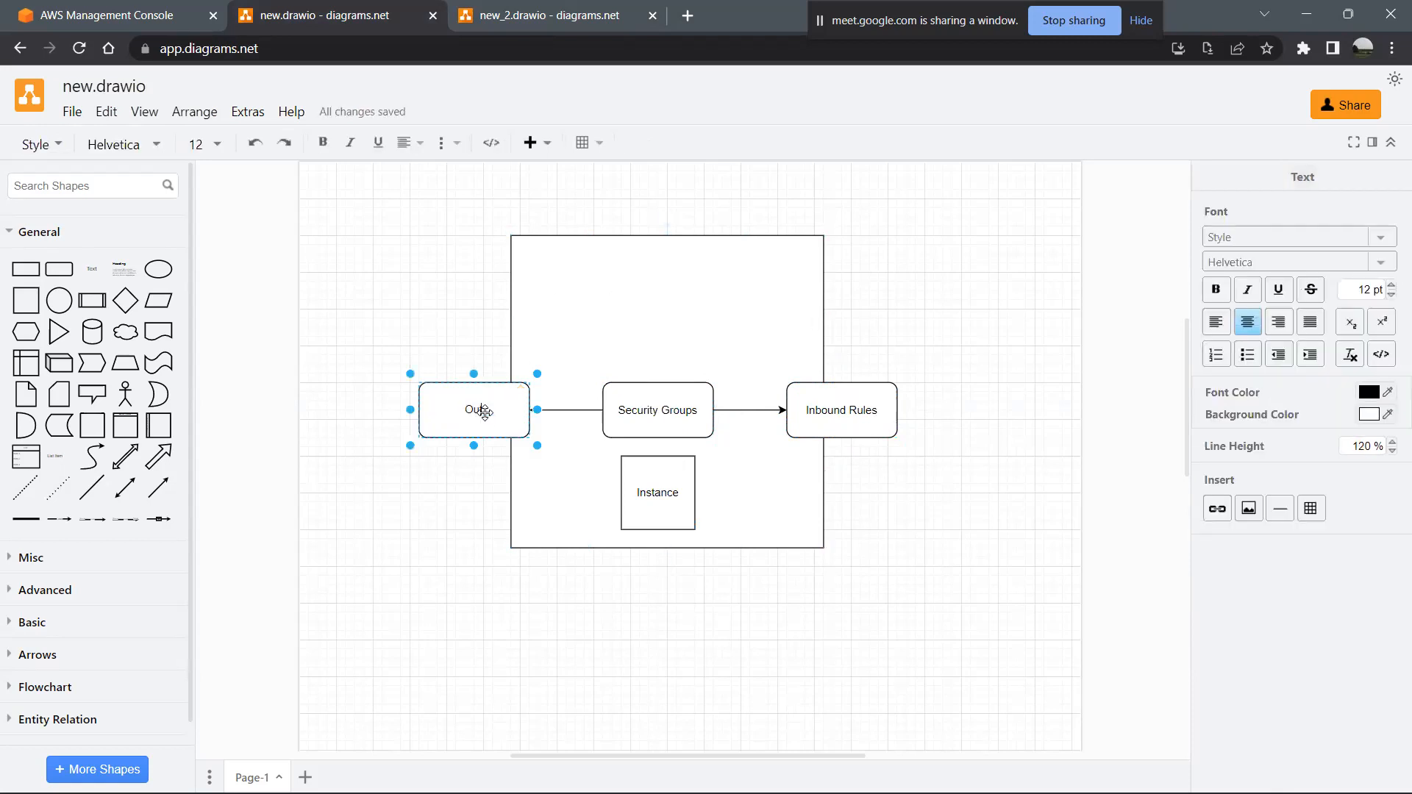
type("les")
left_click(835, 424)
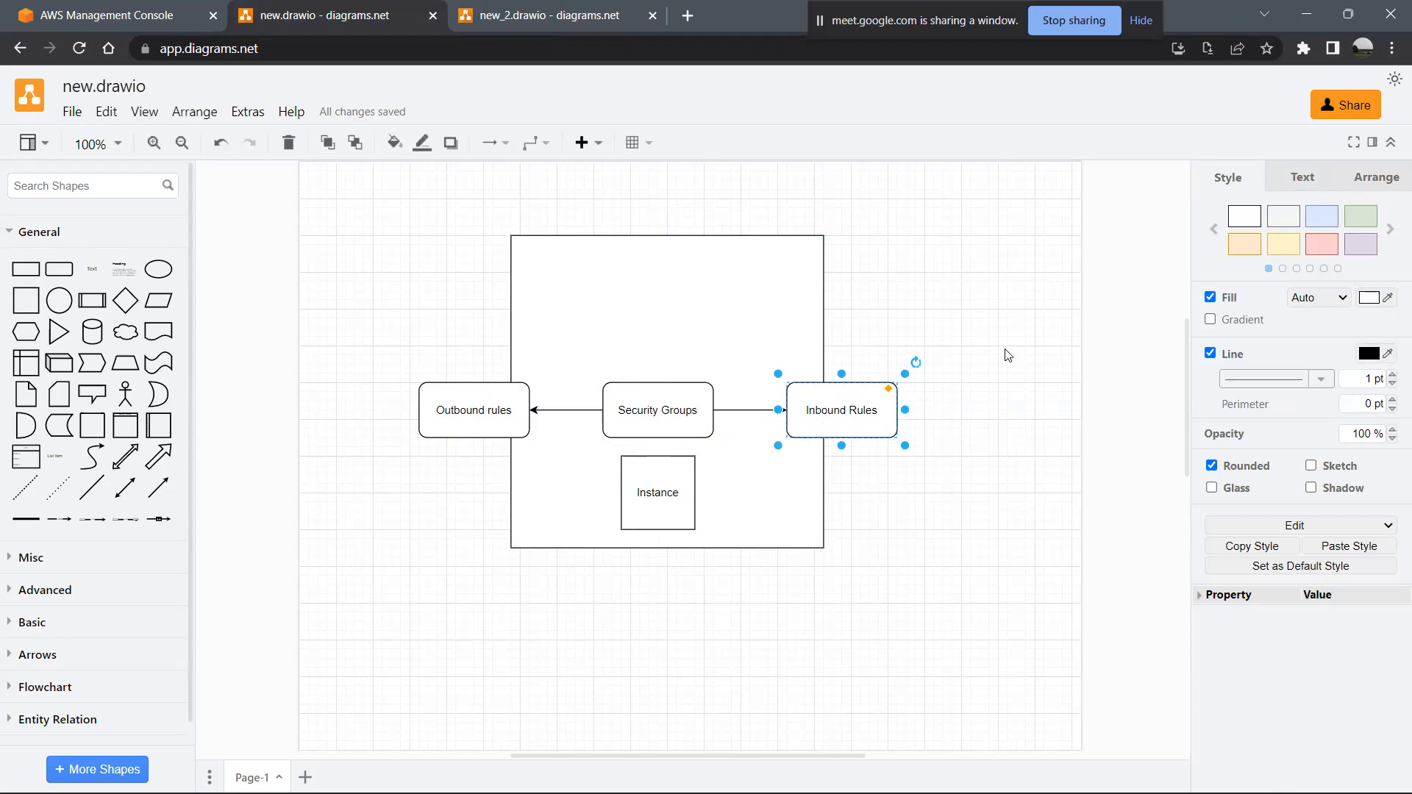
left_click(26, 300)
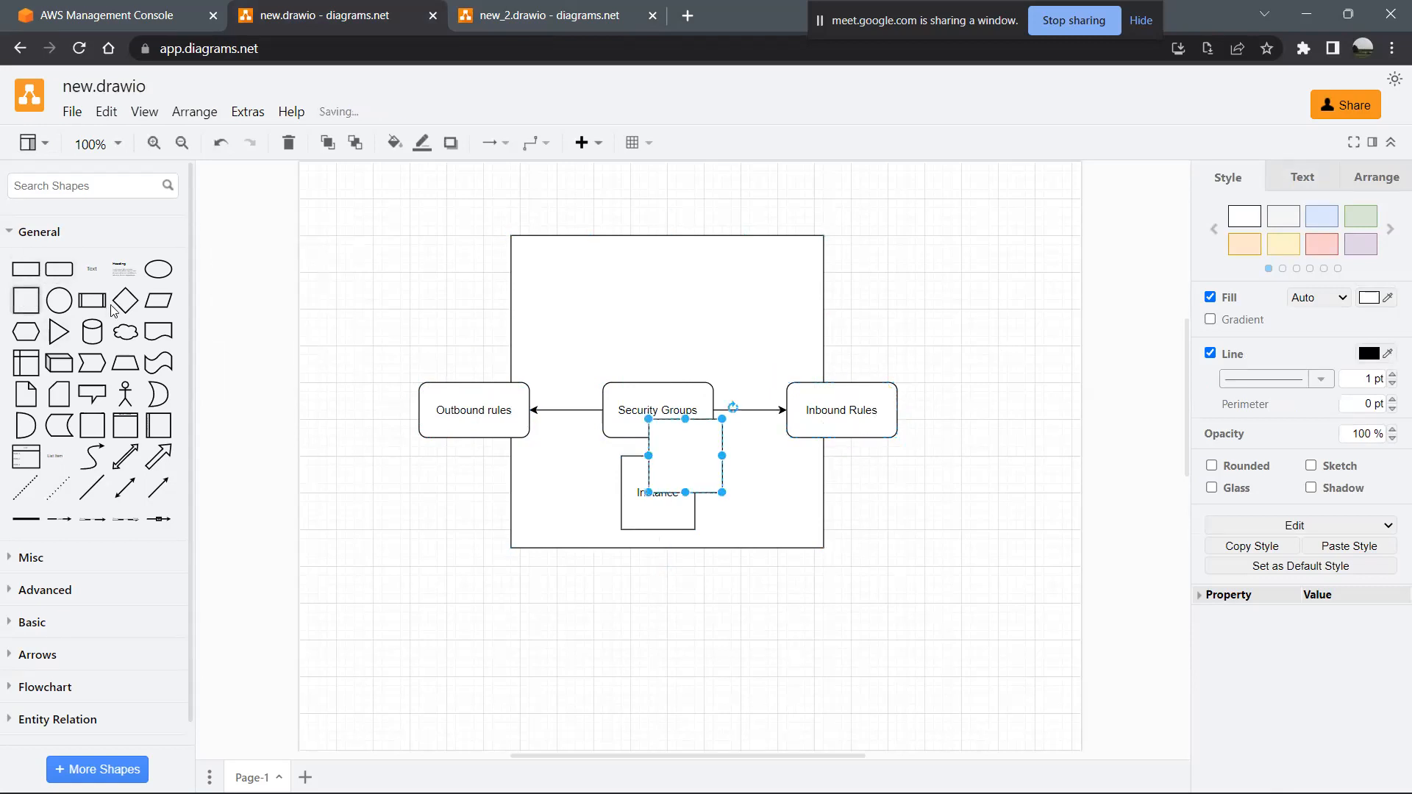
left_click_drag(658, 462, 747, 286)
left_click_drag(749, 446, 943, 385)
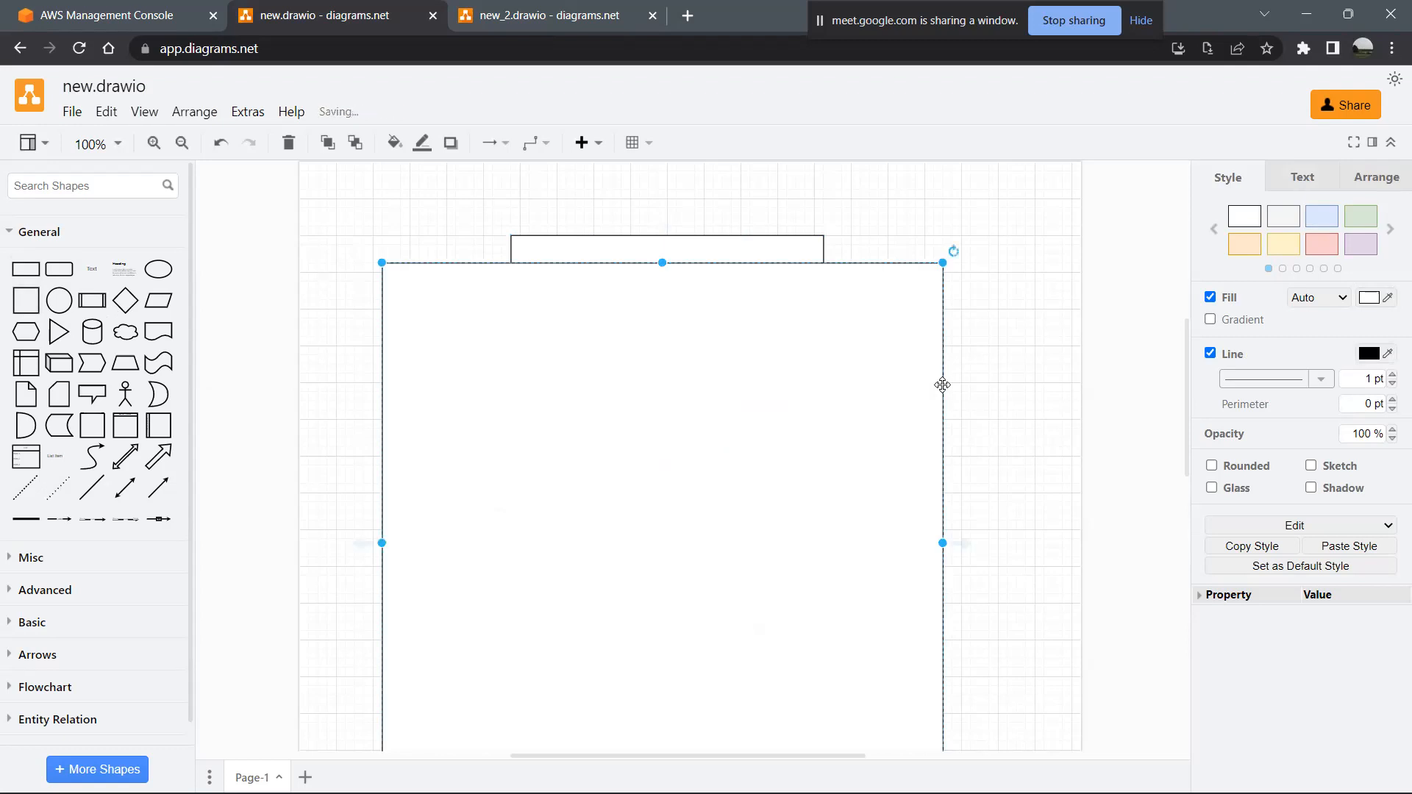
key("Escape")
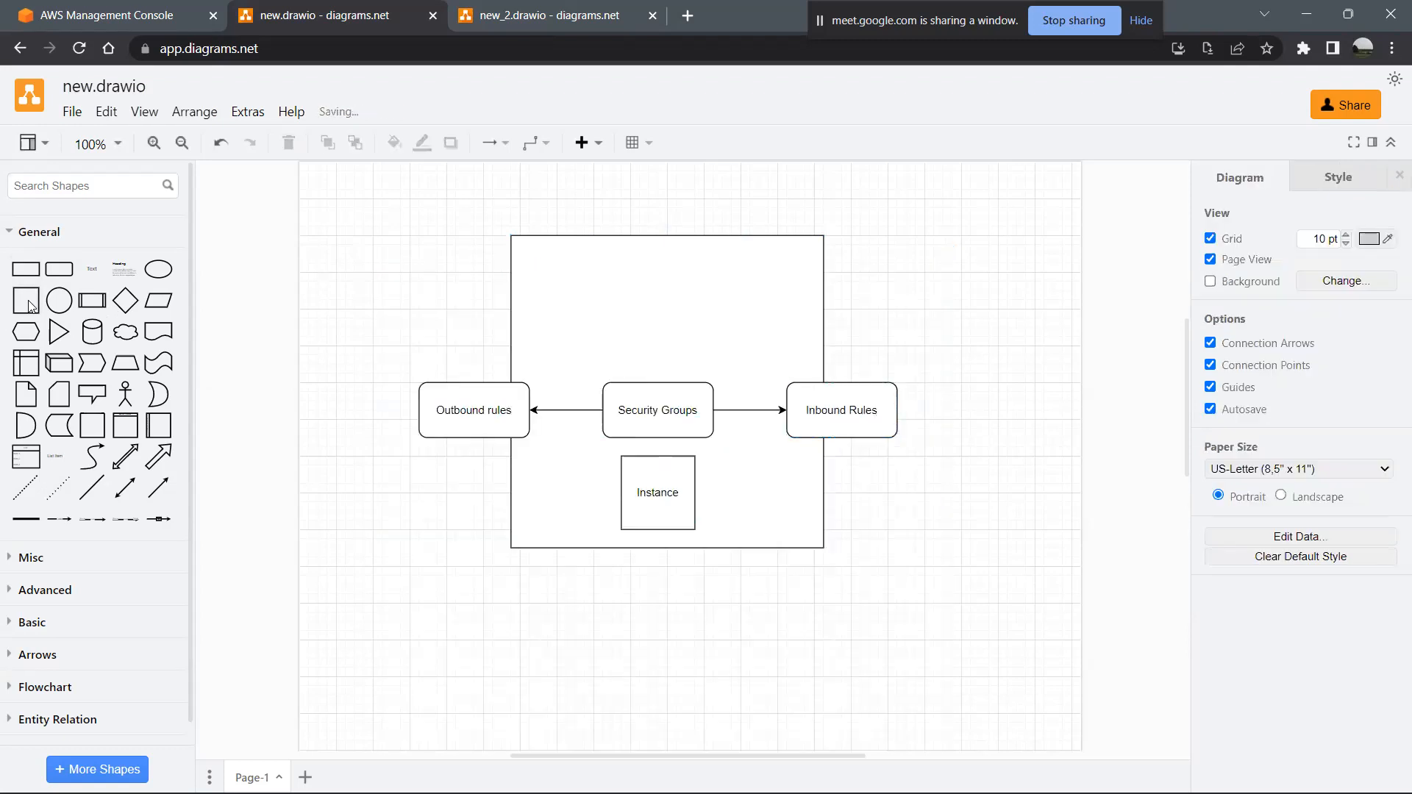
- Add a rounded rectangle, enlarge it to span the rule boxes and the Instance box, and send it to the back
left_click(59, 269)
left_click_drag(685, 456, 400, 216)
left_click_drag(456, 295, 887, 292)
left_click_drag(684, 283, 698, 438)
left_click_drag(888, 451, 934, 449)
right_click(679, 419)
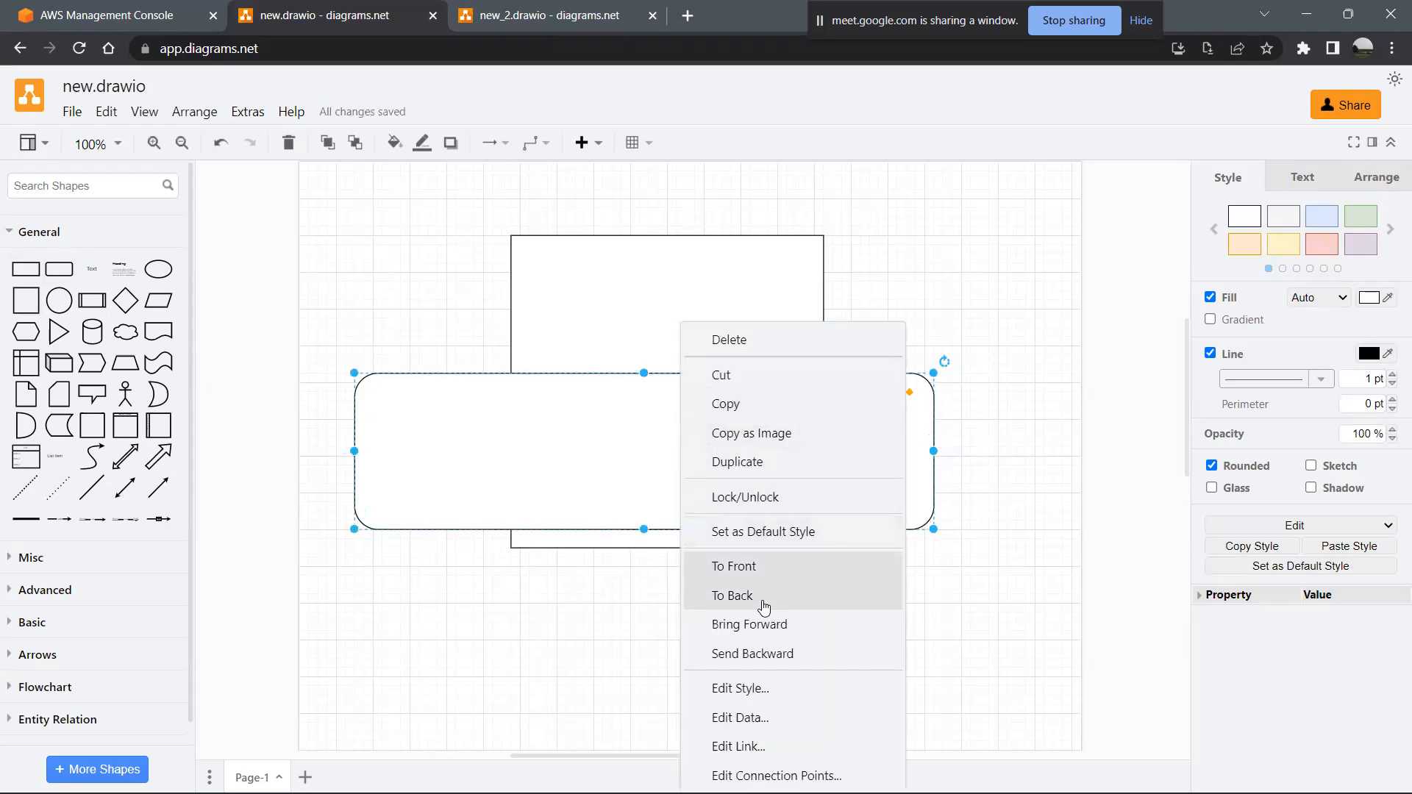
left_click(732, 596)
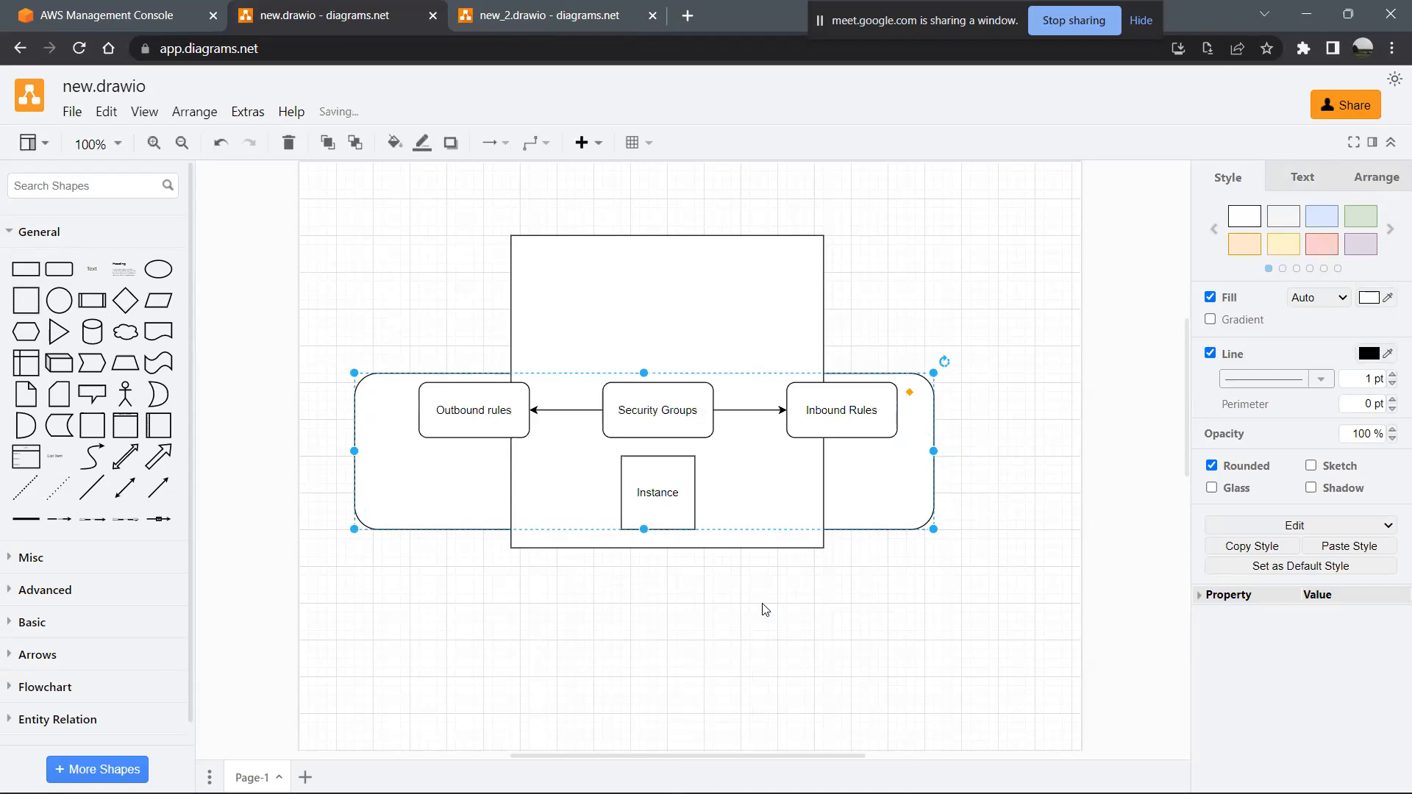
- Center the wide rounded rectangle on the large square, extending it below the square and slightly higher above the rule boxes
left_click(935, 570)
left_click(915, 476)
left_click_drag(915, 476, 923, 471)
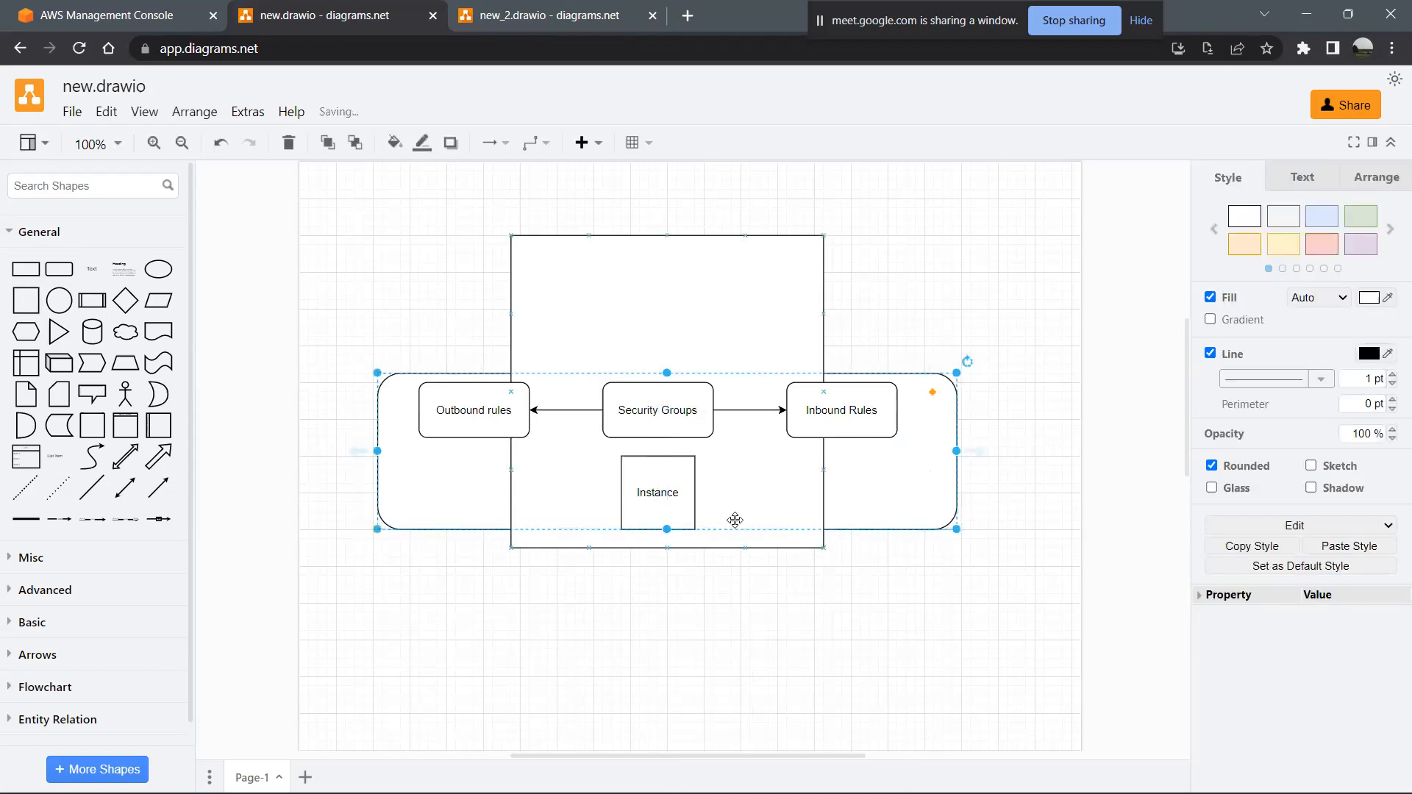
left_click_drag(667, 530, 677, 568)
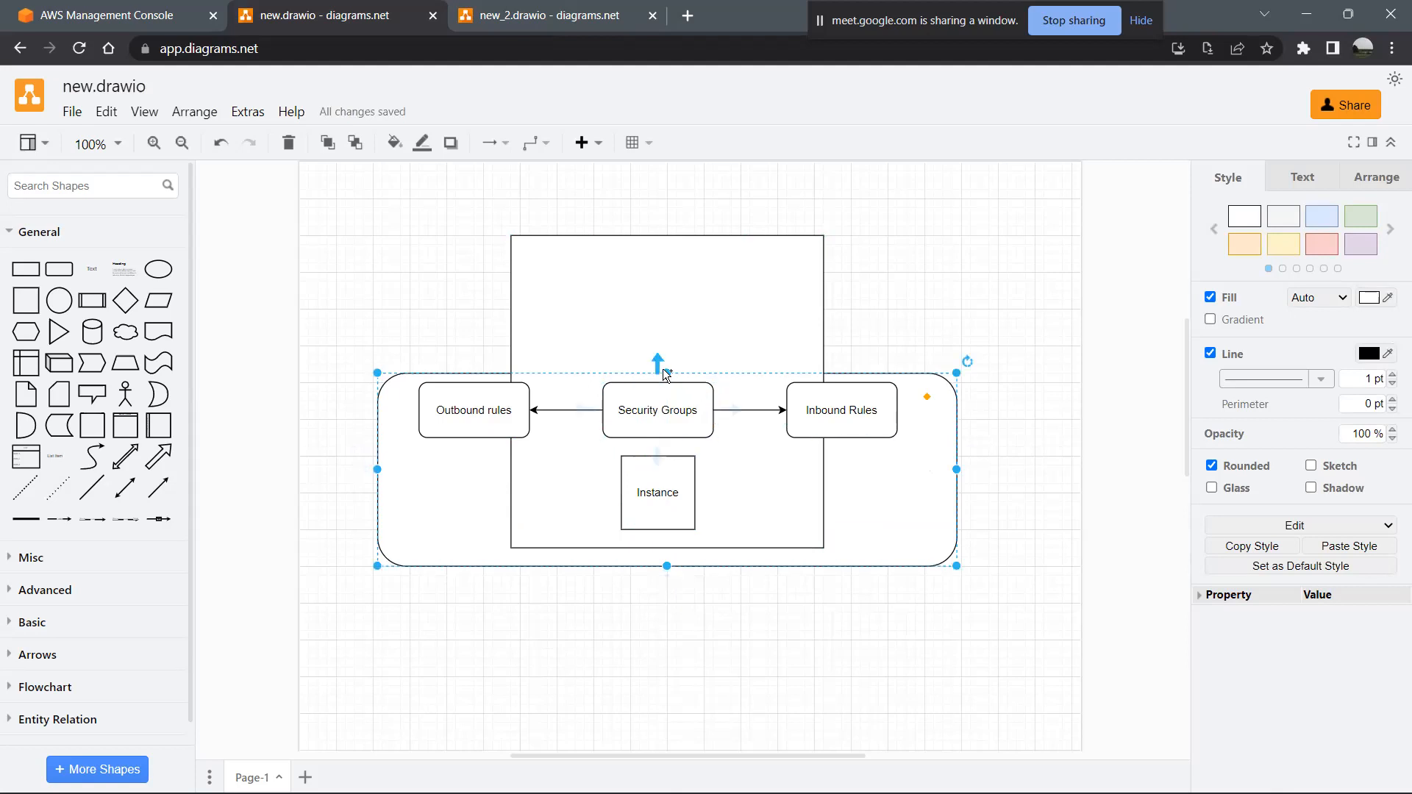
left_click_drag(667, 377, 667, 358)
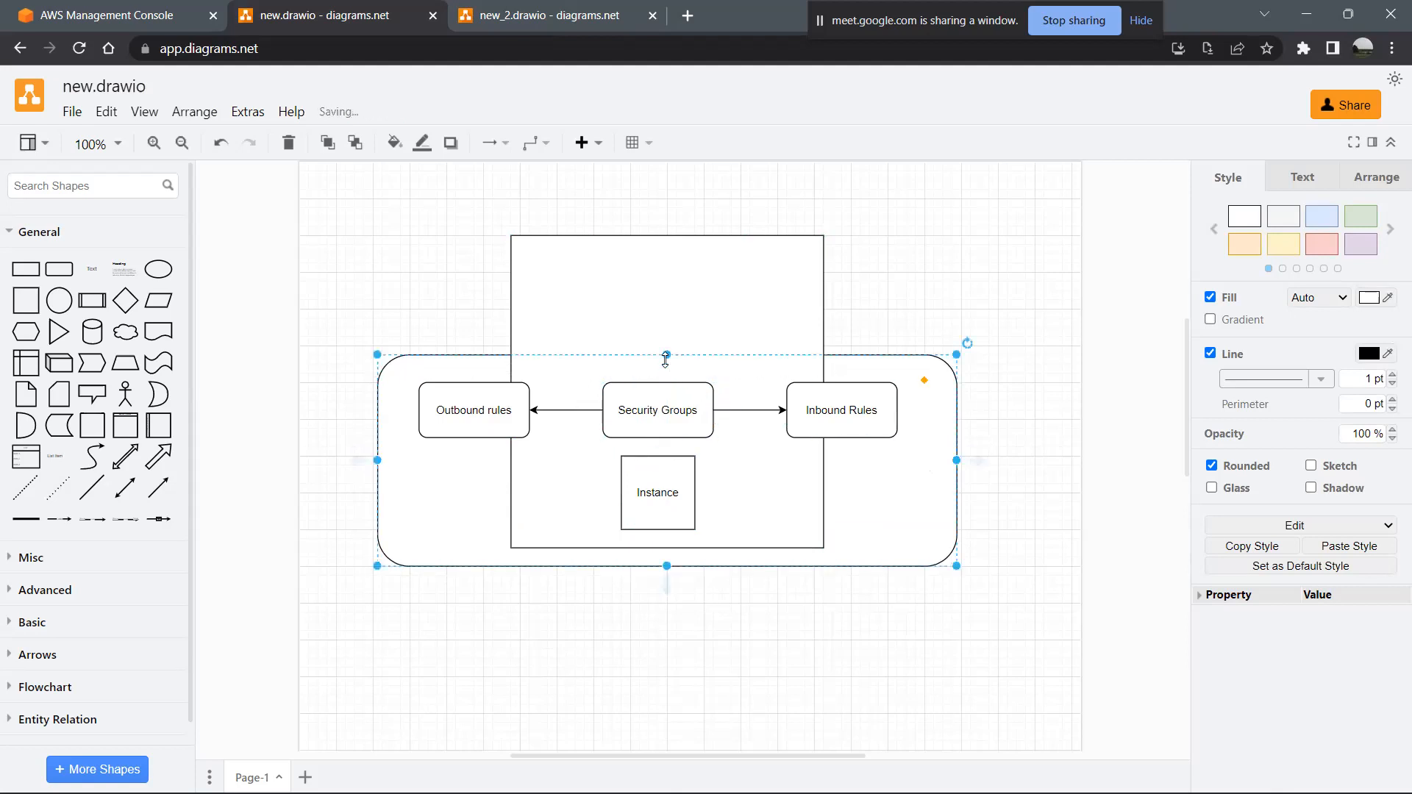
- Label the wide rounded rectangle "subnet"
double_click(439, 522)
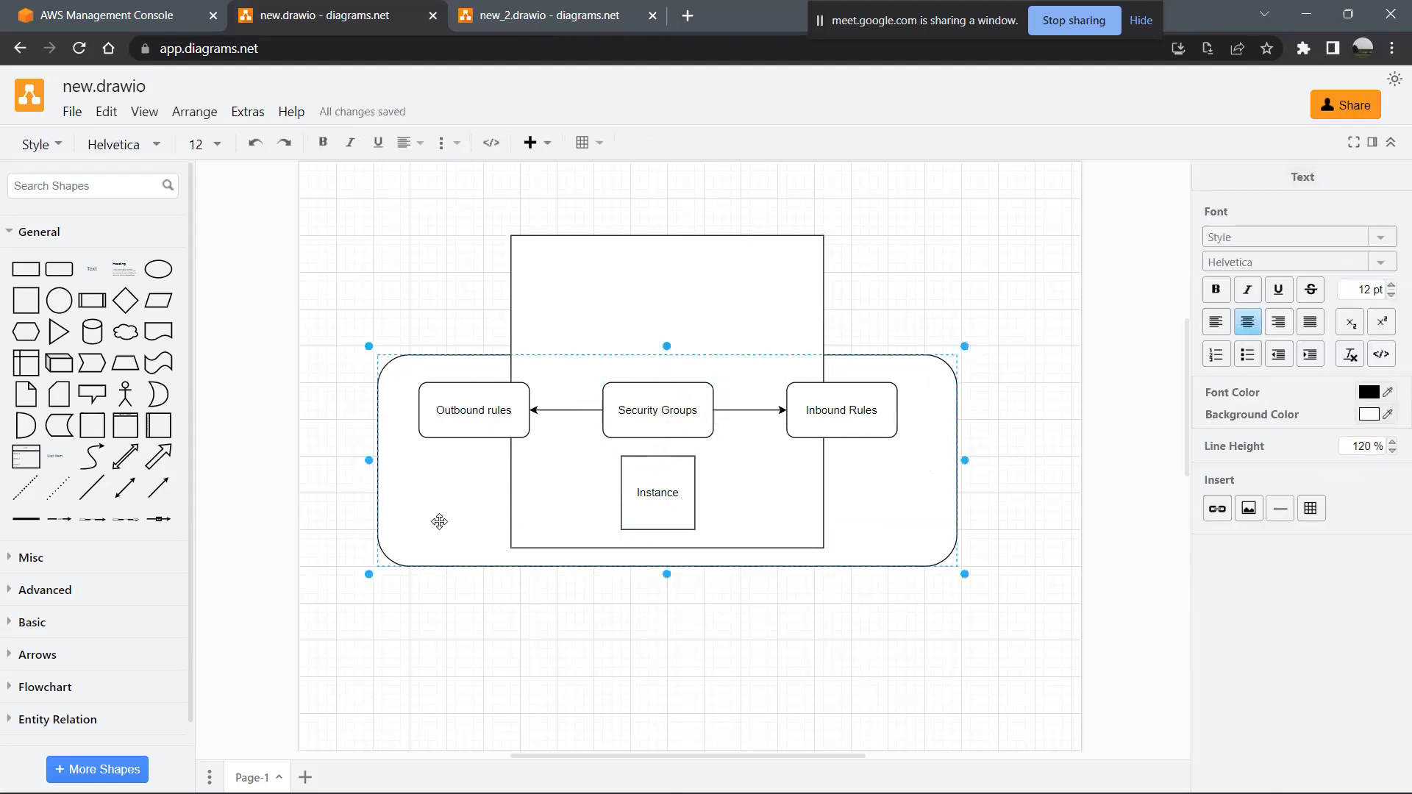
type("subnet")
left_click(737, 620)
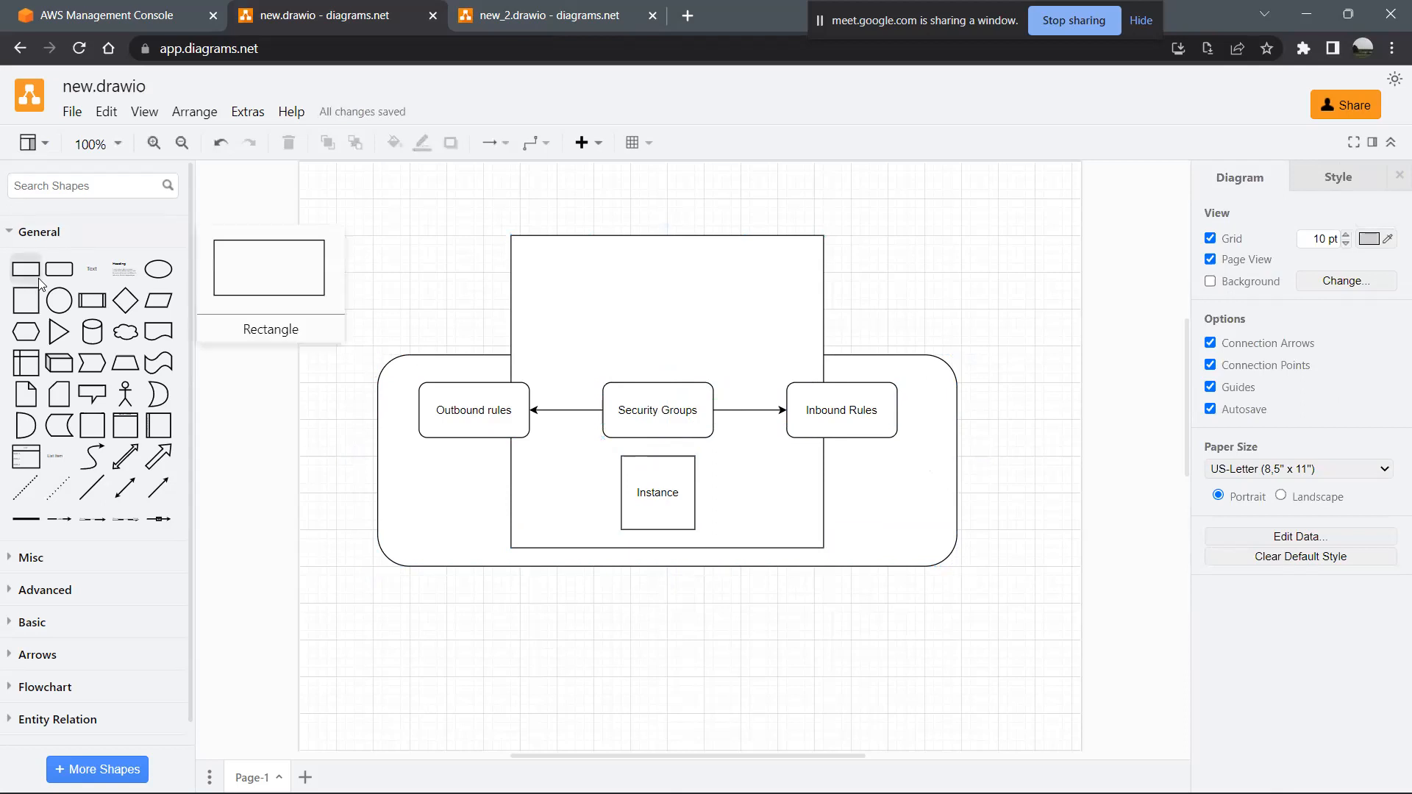
left_click(39, 303)
left_click_drag(652, 470, 401, 315)
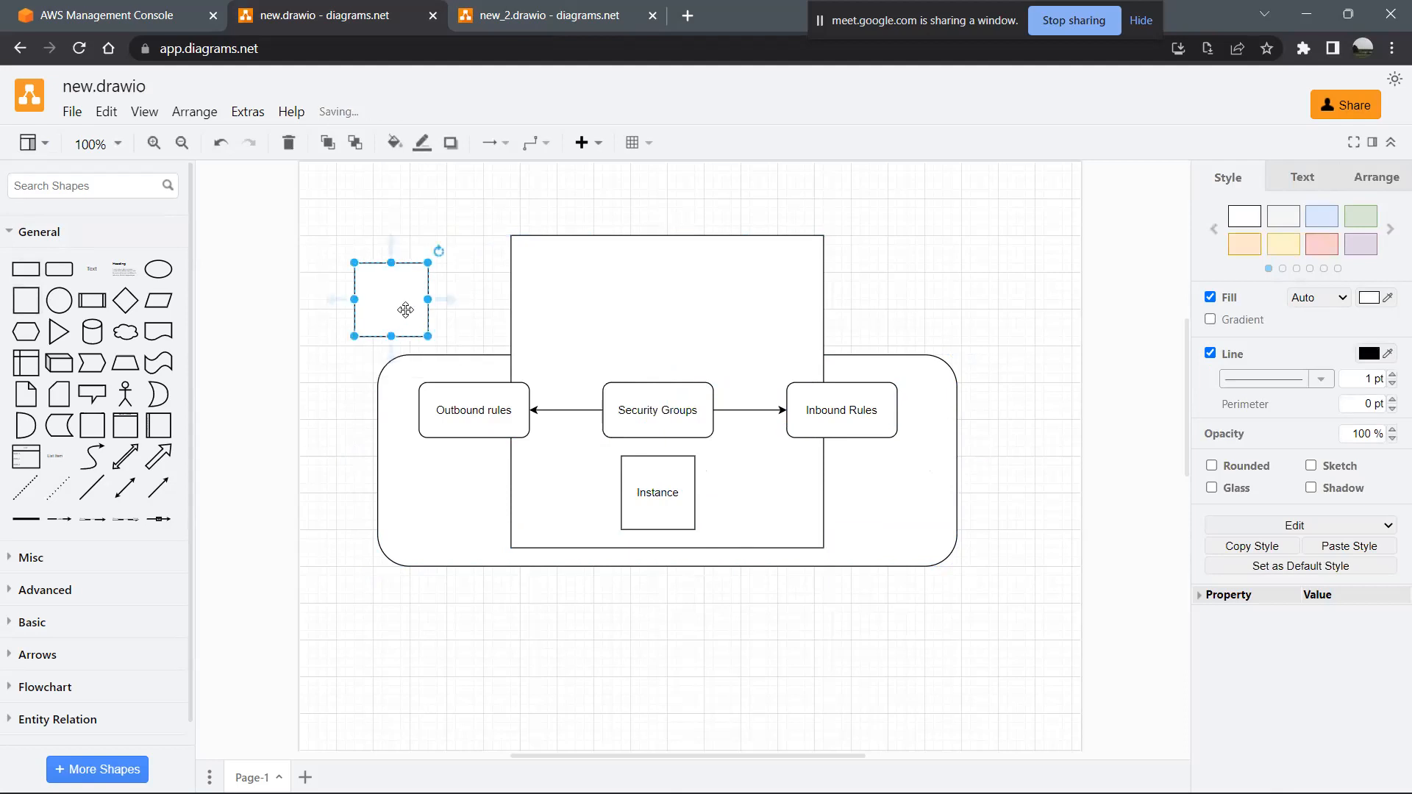
key("Delete")
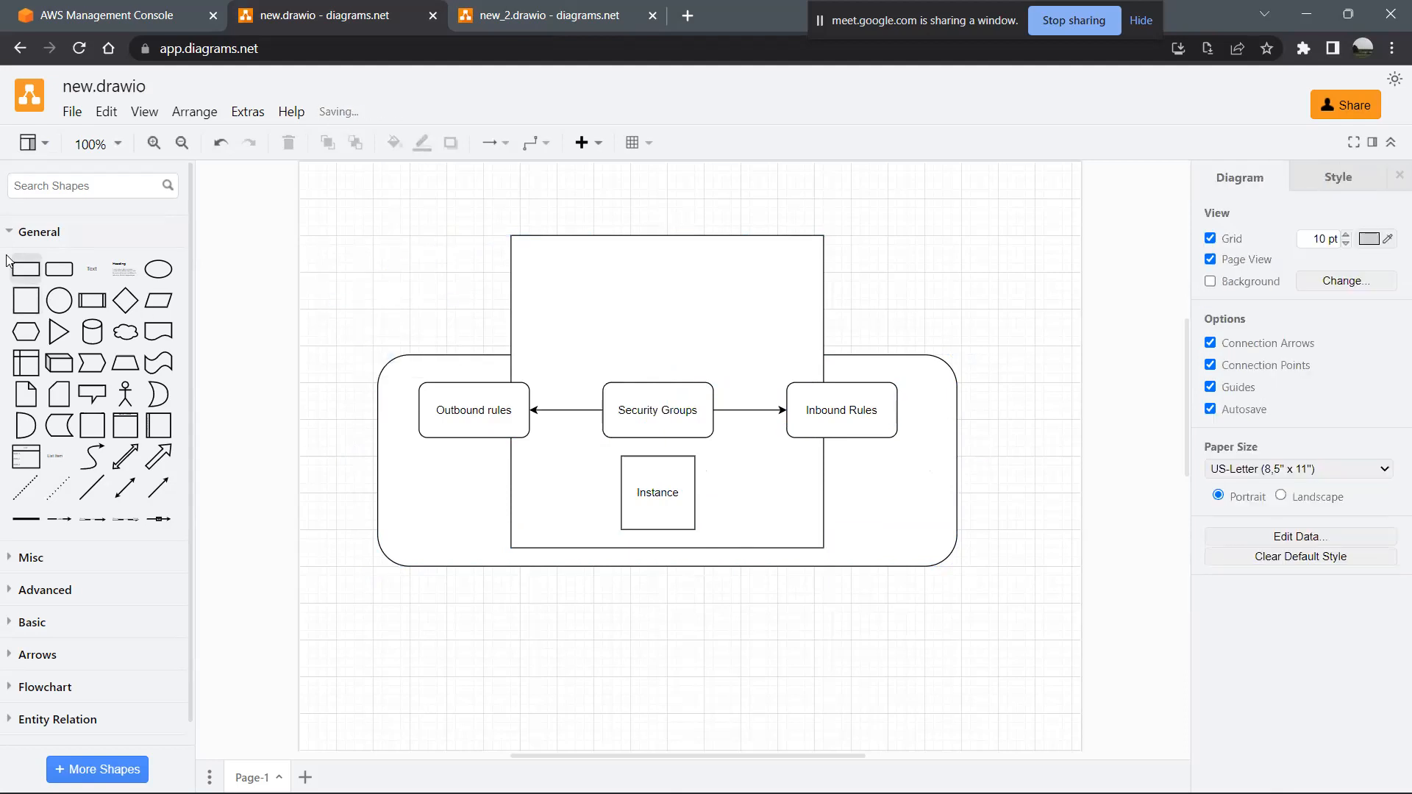
- Add another rounded rectangle, enlarge it to surround the subnet rectangle, and send it to the back
left_click(58, 264)
left_click_drag(703, 456, 1110, 306)
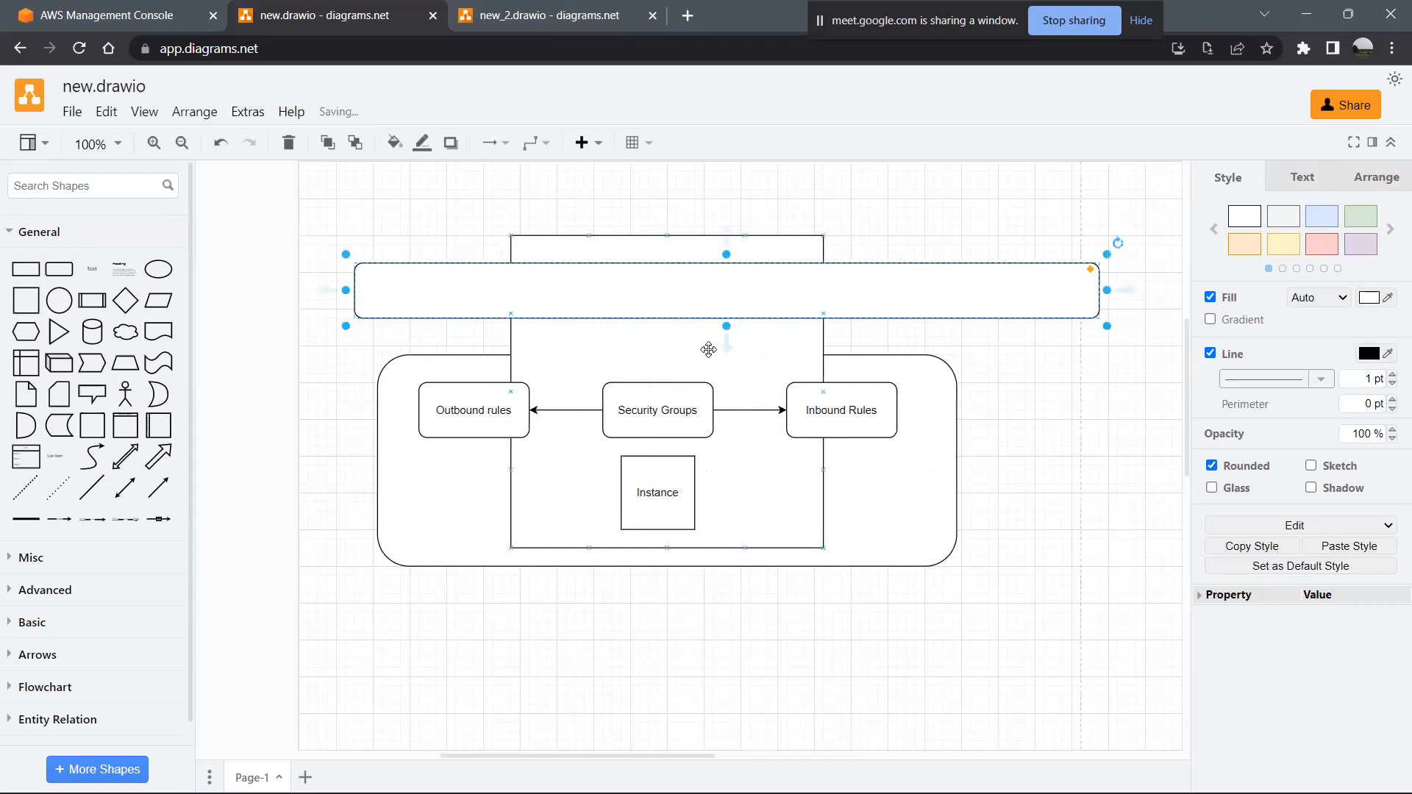
left_click_drag(726, 326, 750, 614)
right_click(726, 363)
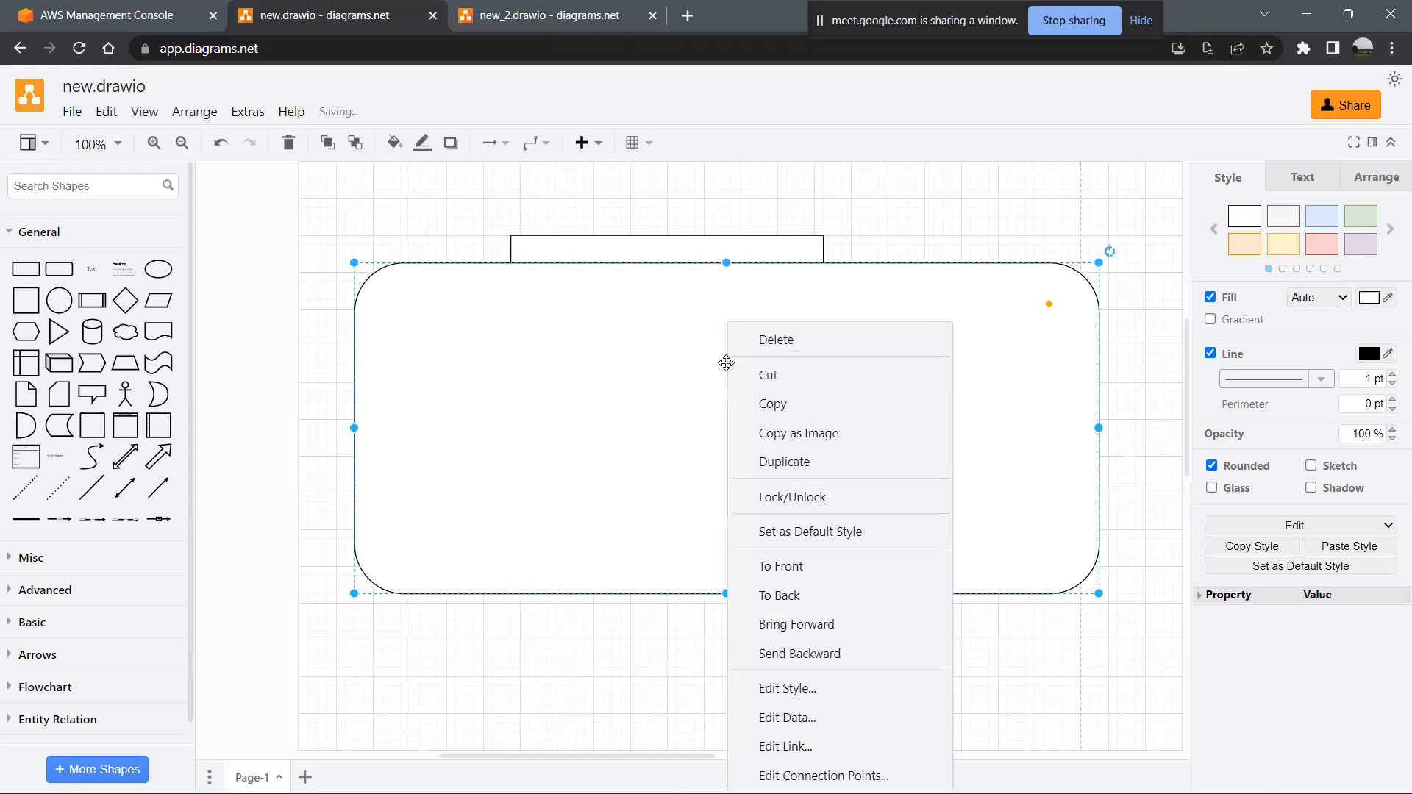
left_click(789, 654)
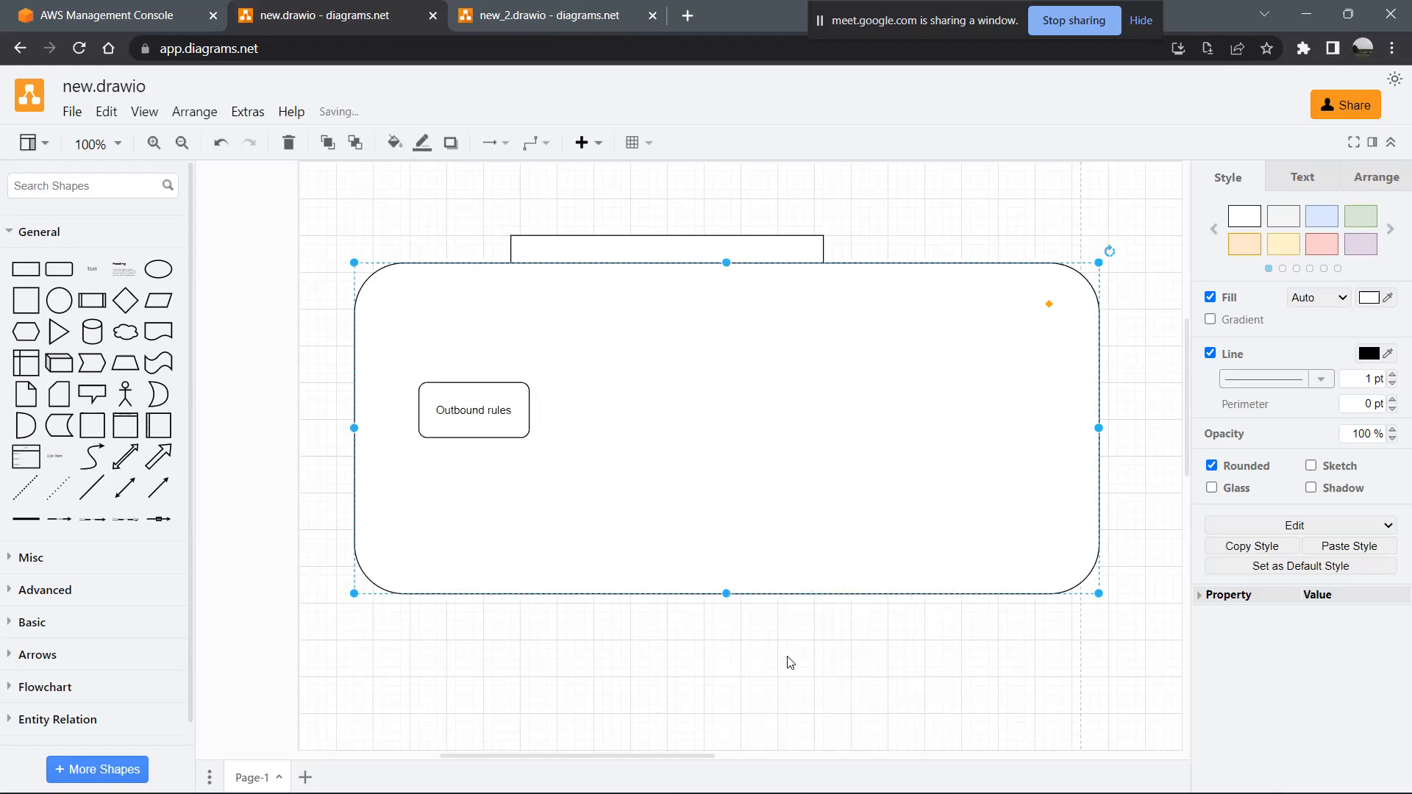
right_click(789, 513)
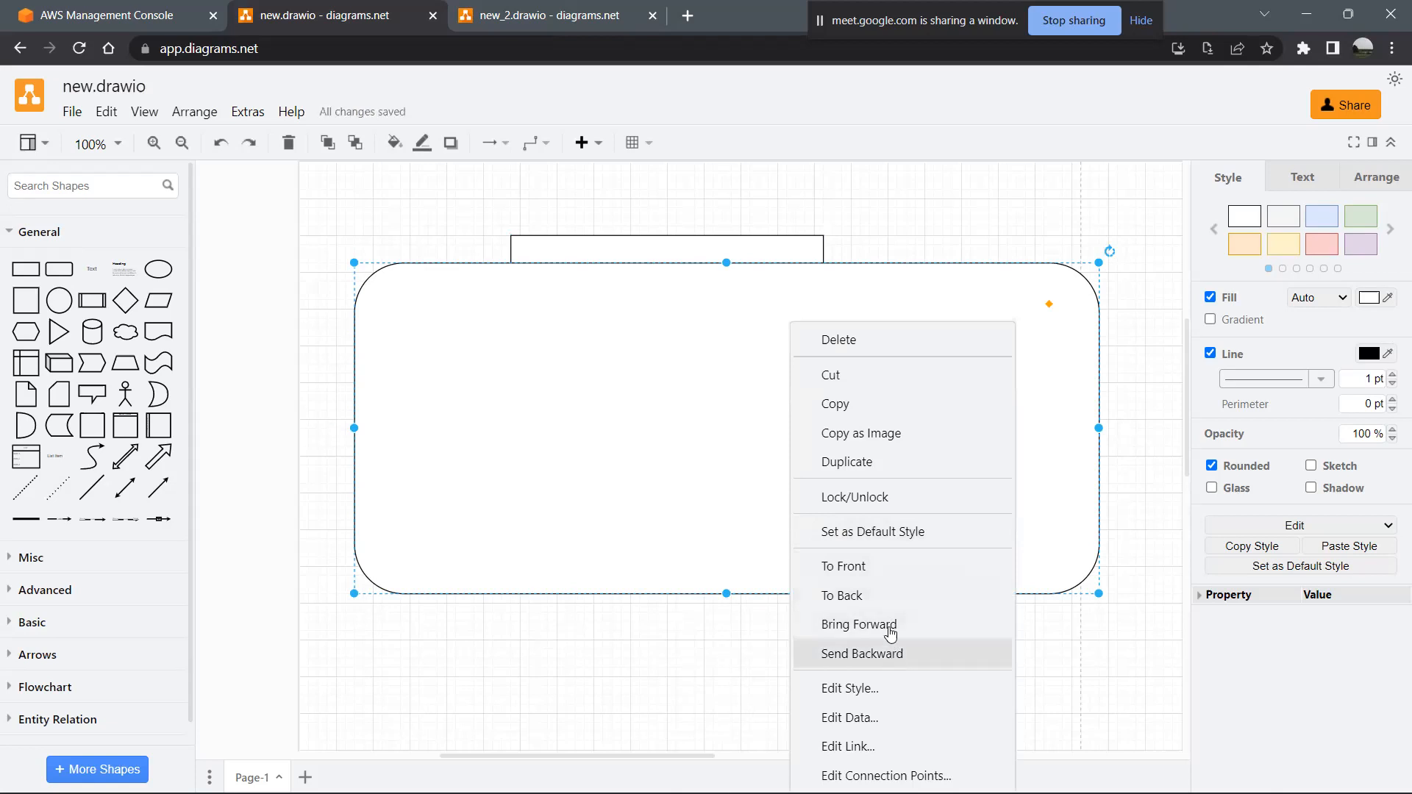
left_click(886, 596)
- Label the outermost rounded rectangle "Network ACL"
double_click(1049, 450)
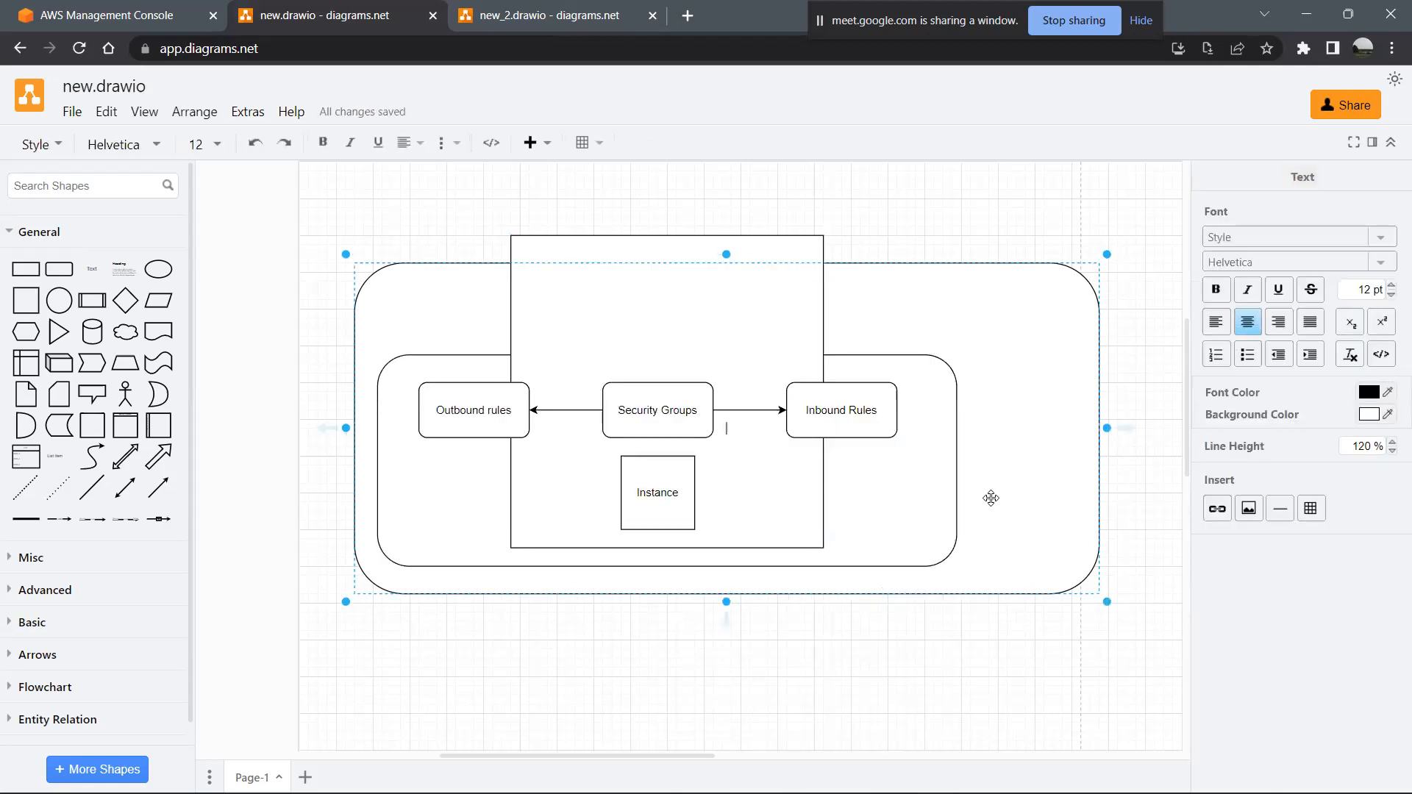
type("Network ACL")
left_click(858, 630)
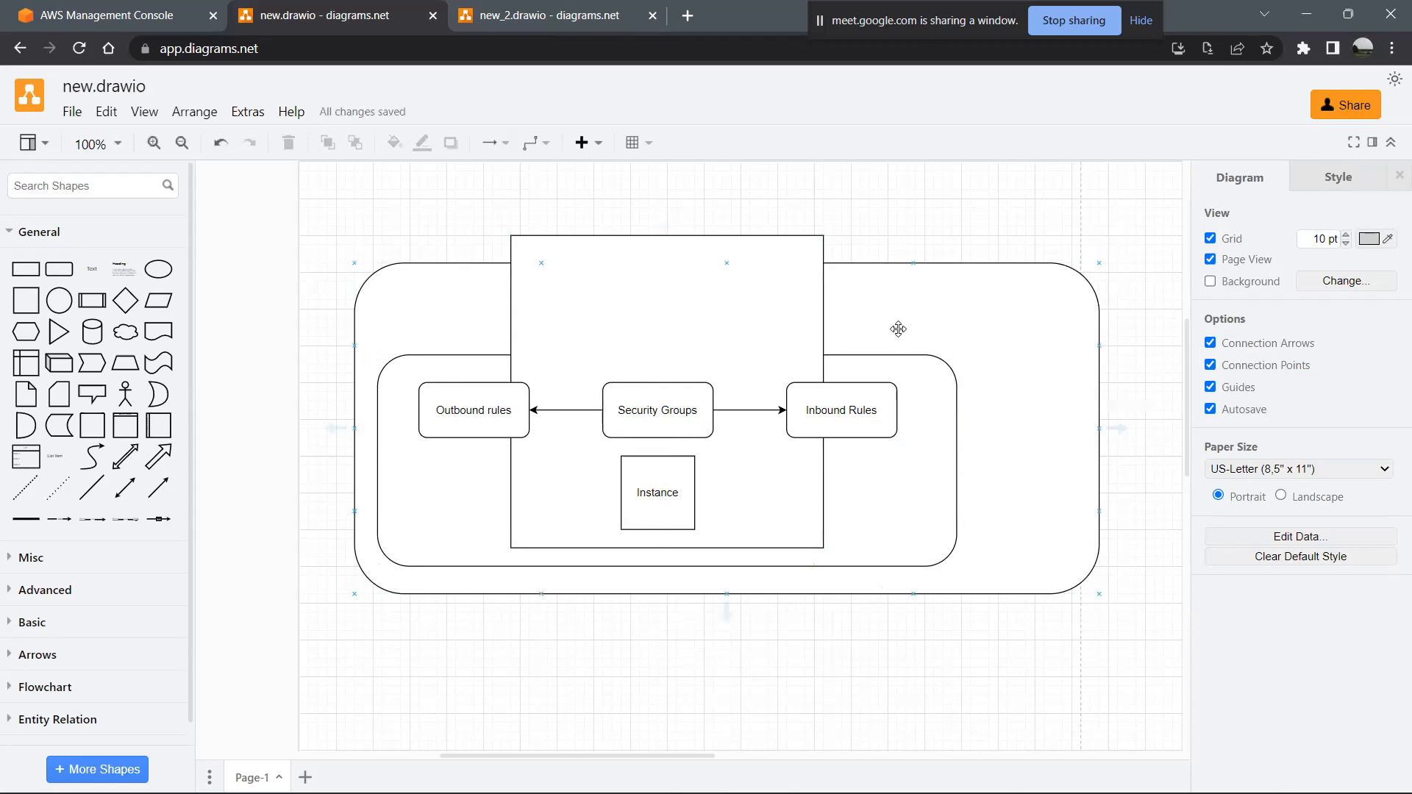
scroll(898, 328, "down", 10)
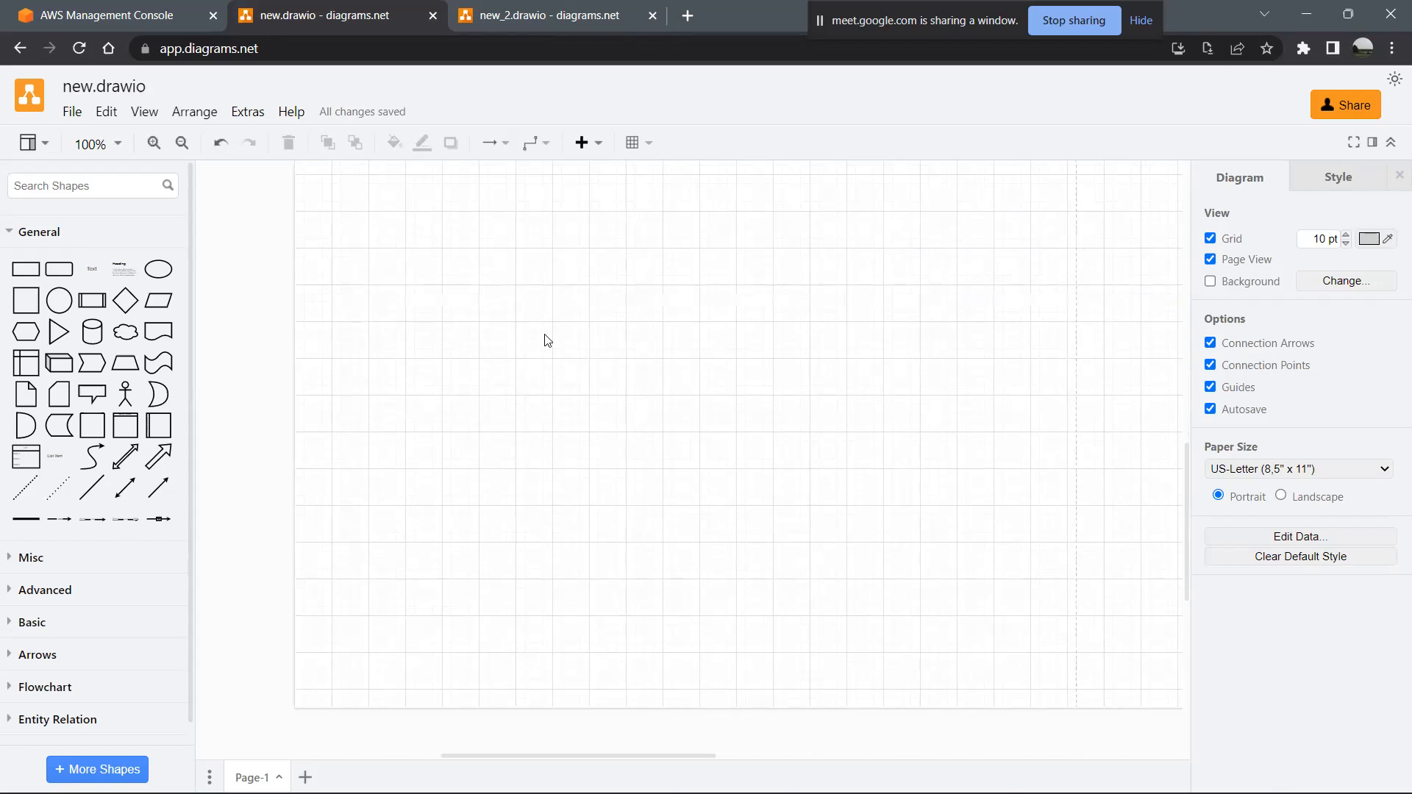
left_click(25, 300)
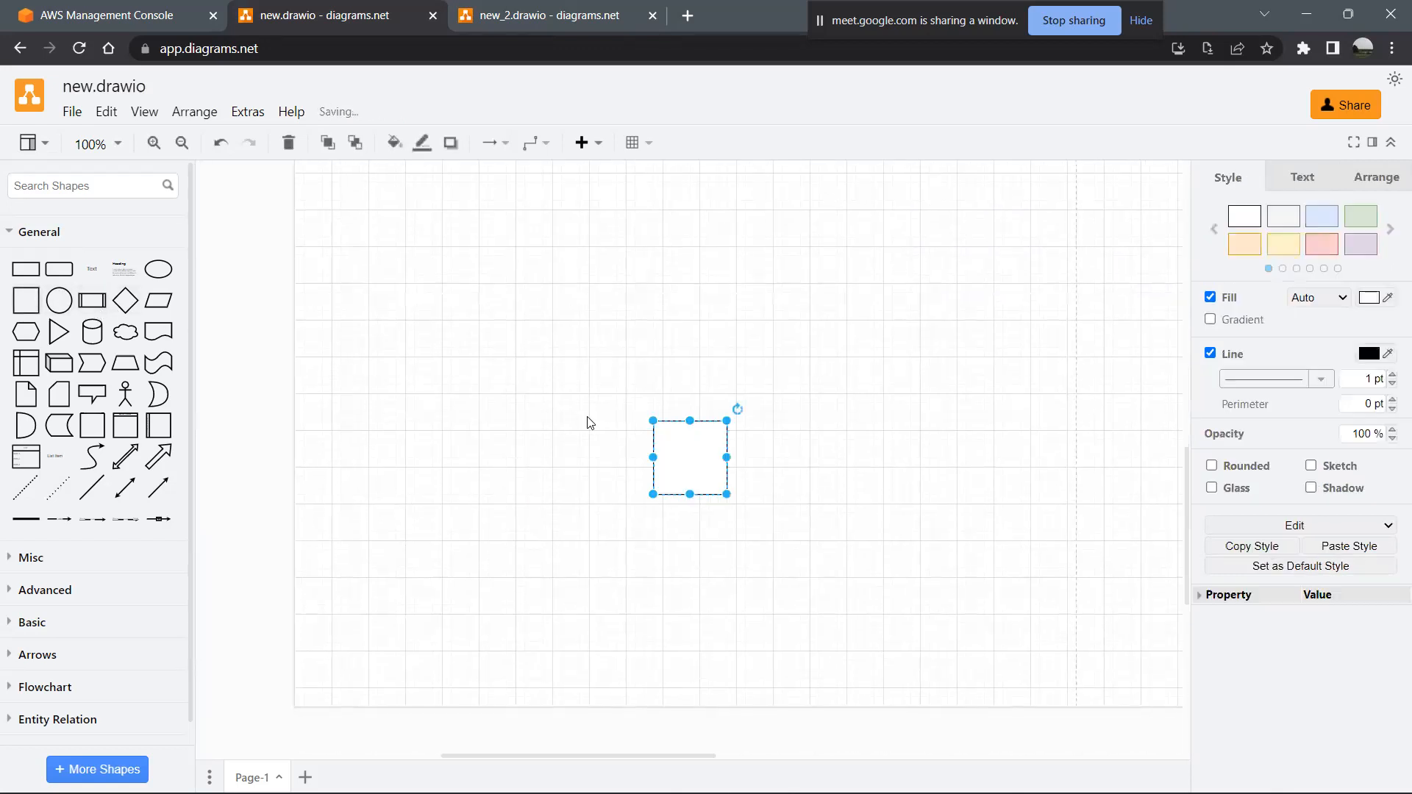
mouse_move(727, 457)
left_mouse_down()
mouse_move(978, 447)
mouse_move(952, 460)
mouse_move(720, 462)
left_mouse_up()
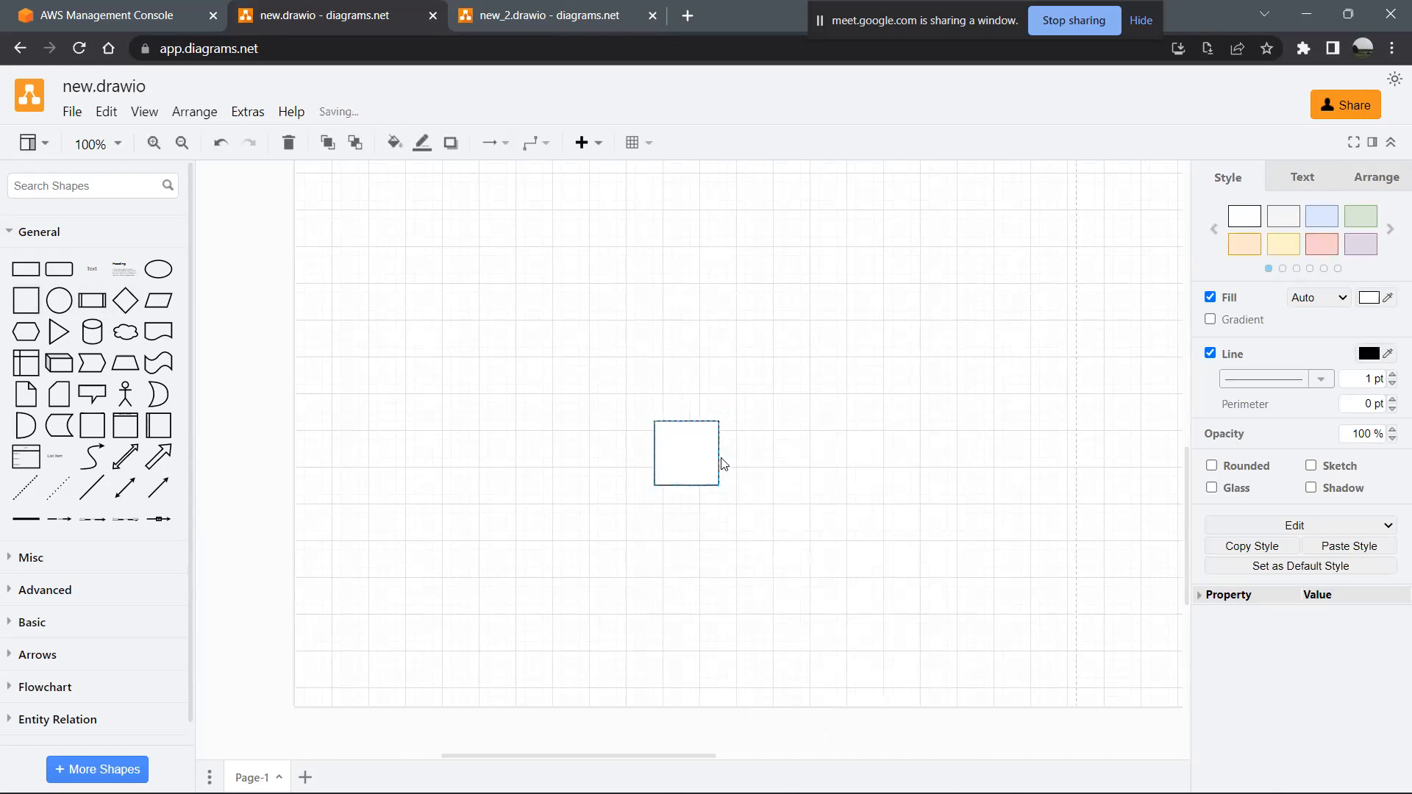
key("Delete")
- Add a text element reading "Instance" and place it in the middle of the empty area below the diagram
left_click(94, 269)
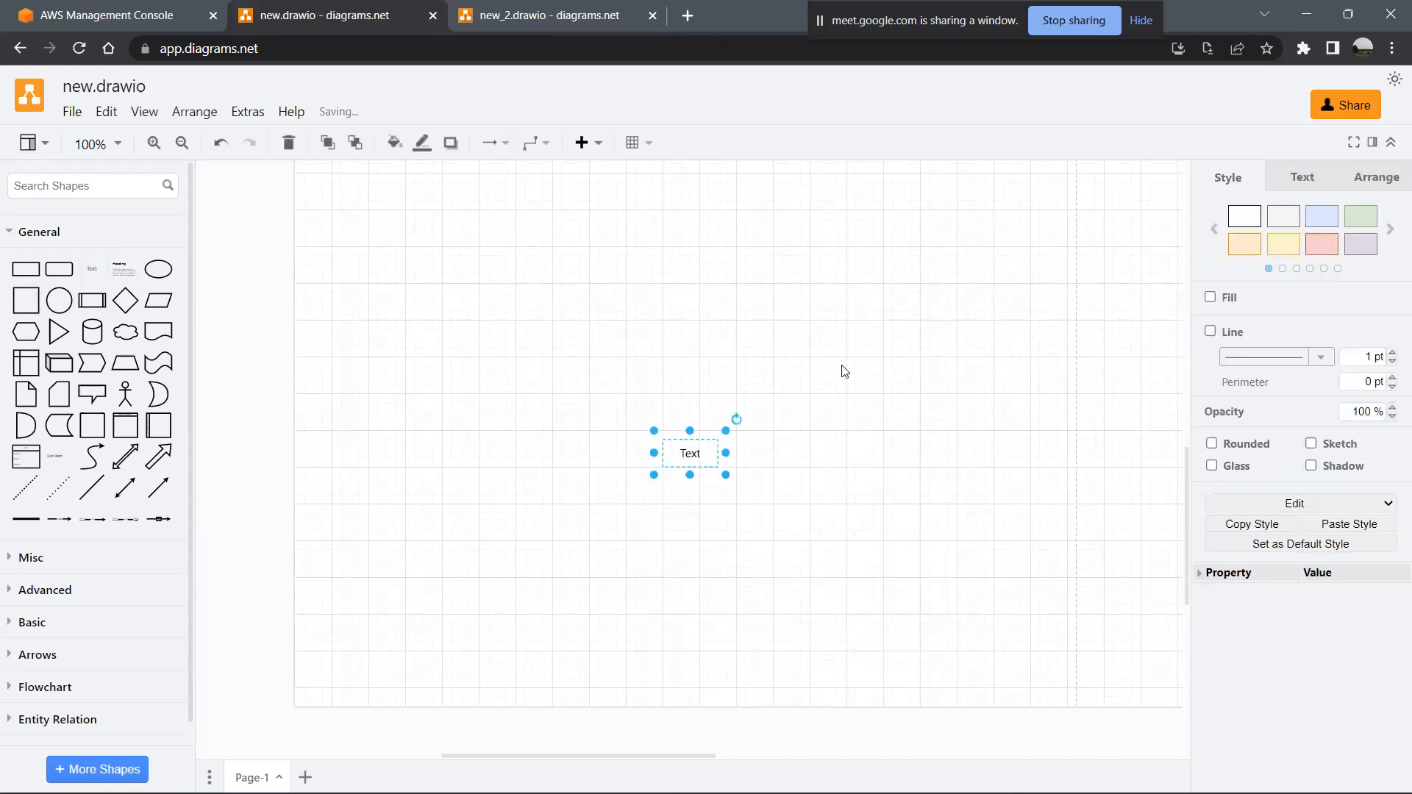
left_click_drag(699, 455, 710, 263)
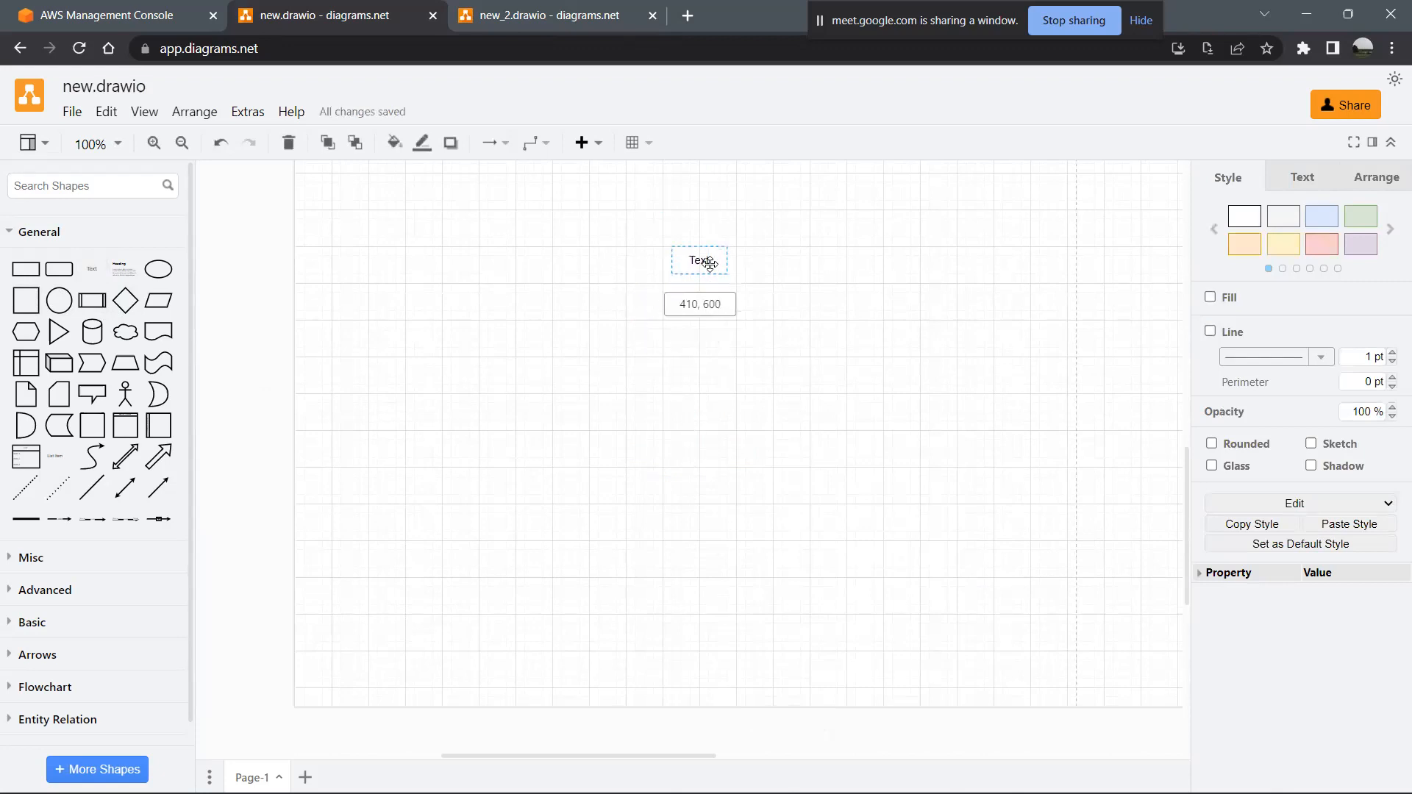
double_click(701, 261)
key("BackSpace")
type("Instance")
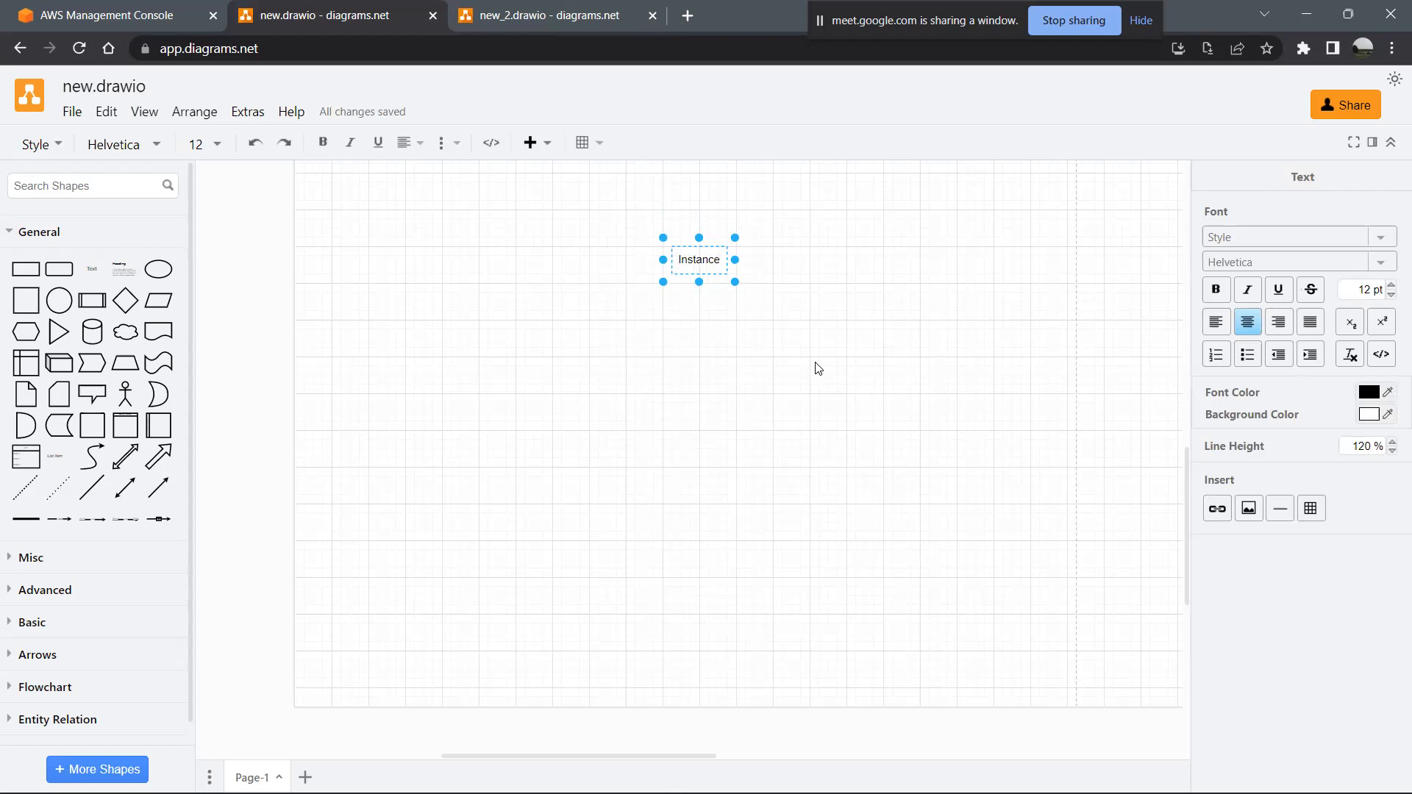
left_click(819, 368)
left_click_drag(700, 260, 719, 477)
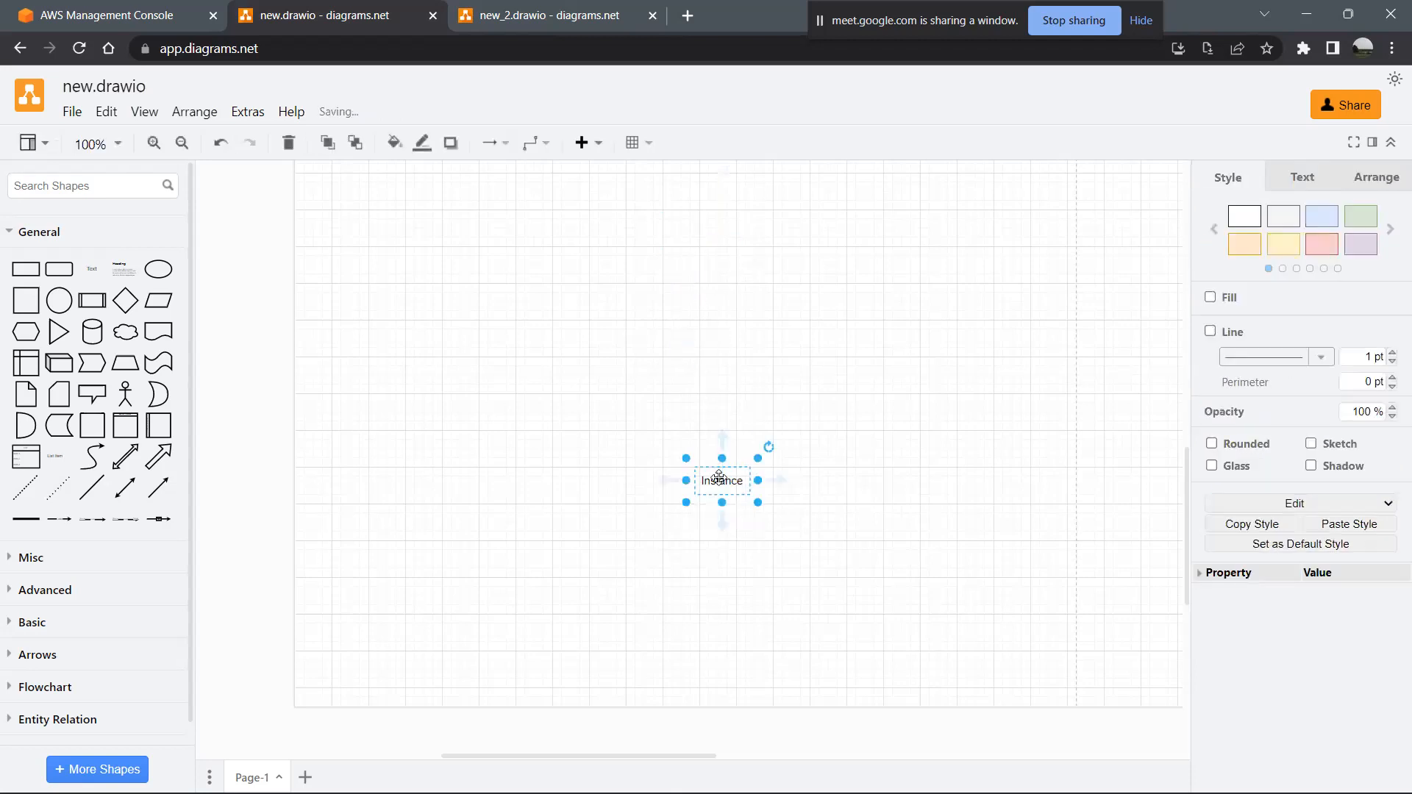
- Add a text element connected by an arrow above the Instance text and label it "Security Groups"
mouse_move(721, 440)
left_click(676, 405)
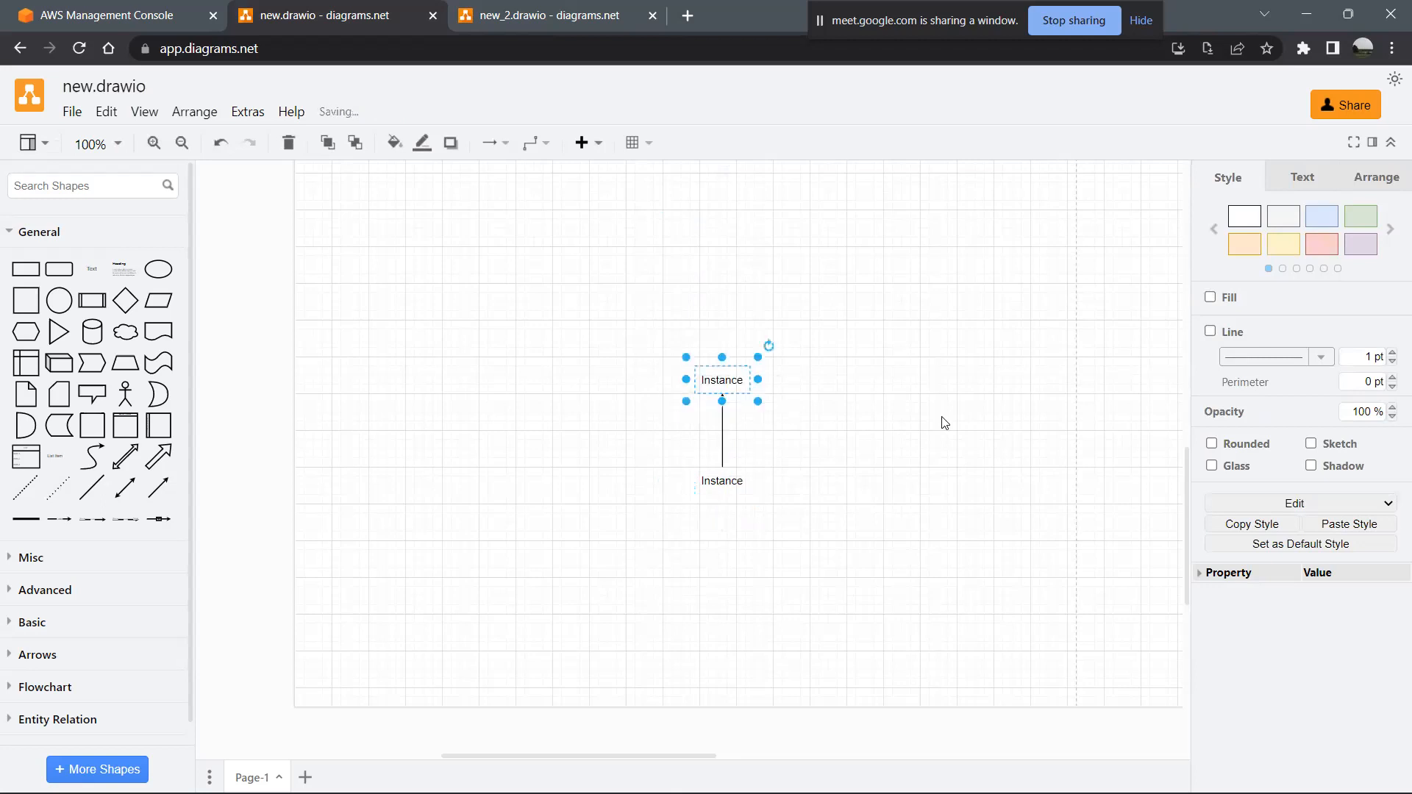
double_click(737, 387)
type("Secur")
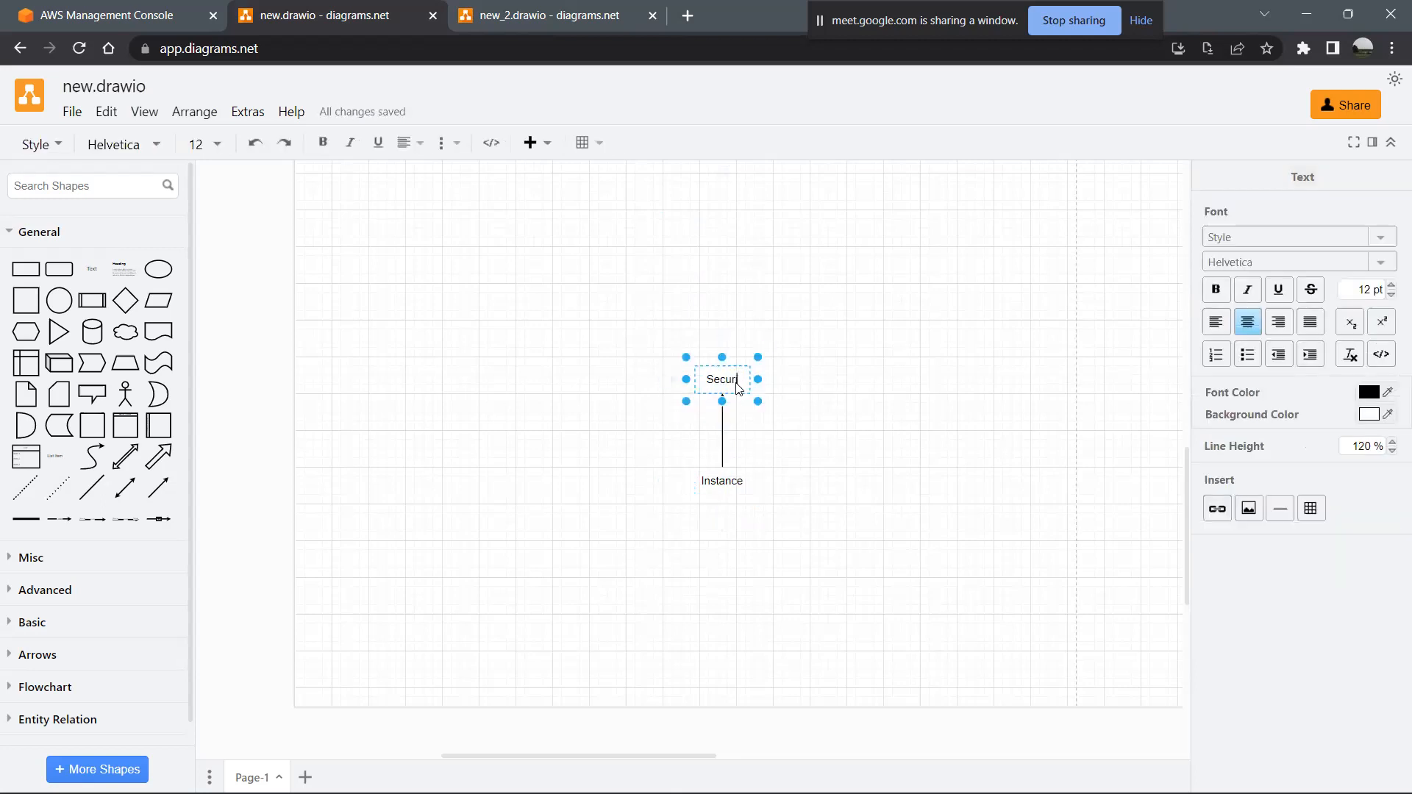
type("ity Group")
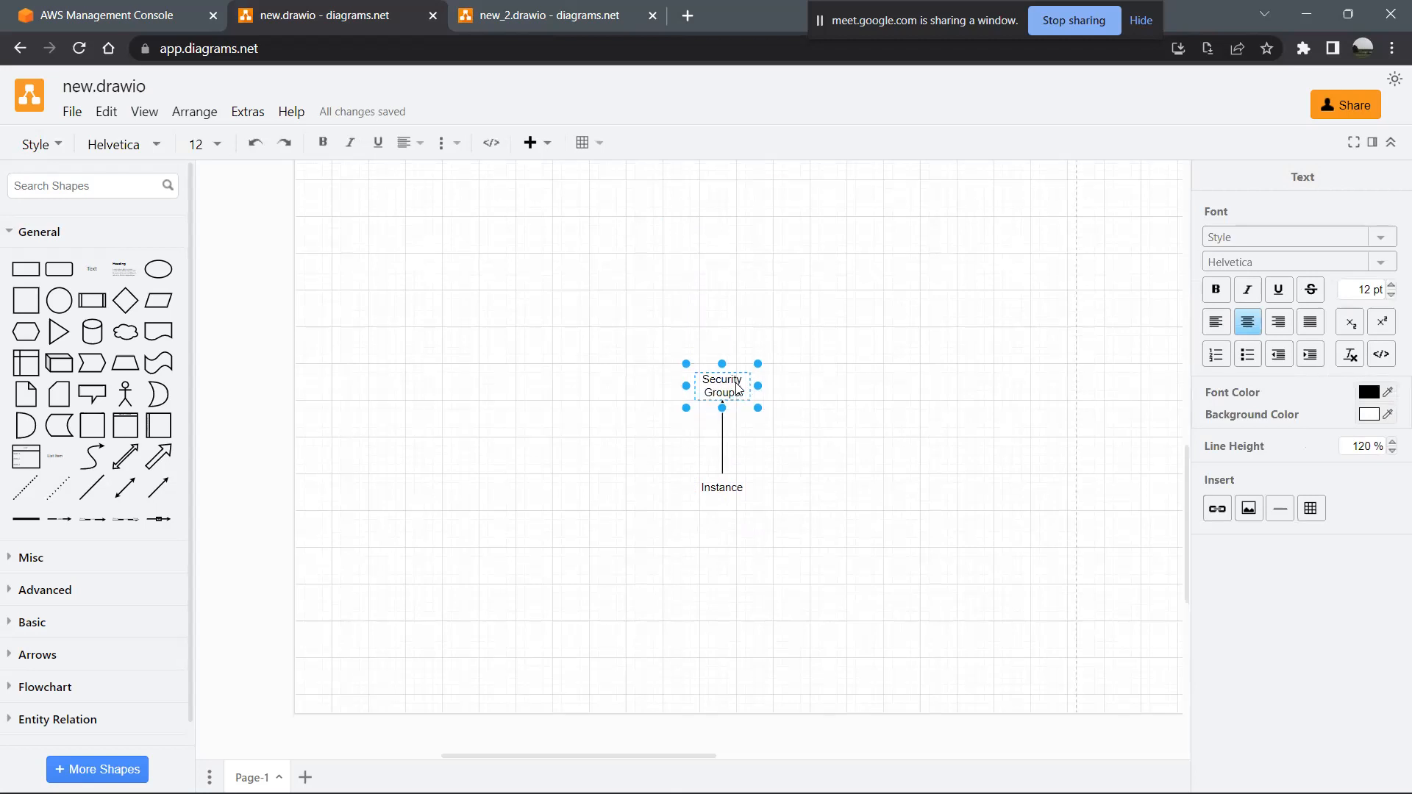
- Add a text element connected by an arrow above the Security Groups text and label it "Subnet"
left_click(722, 344)
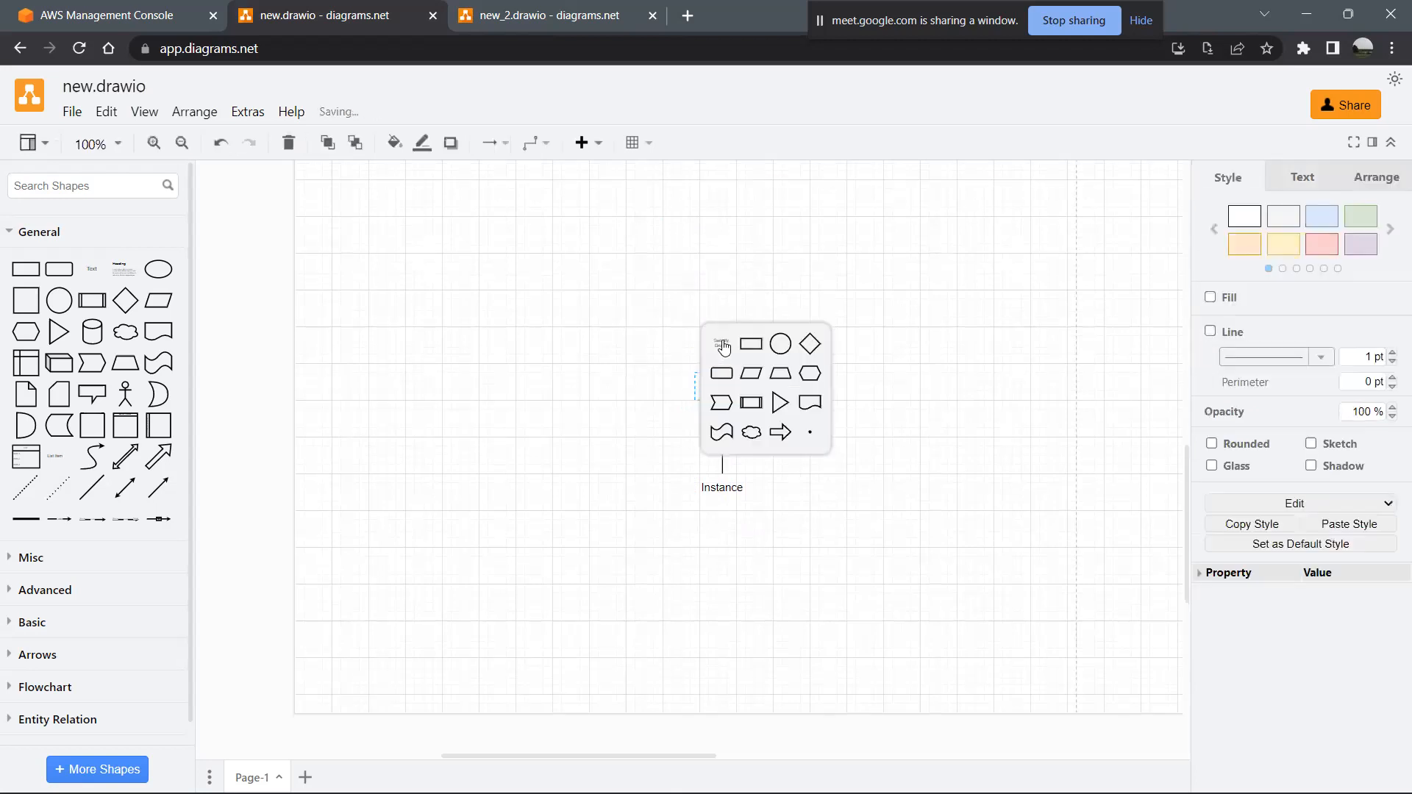
left_click(723, 345)
double_click(731, 282)
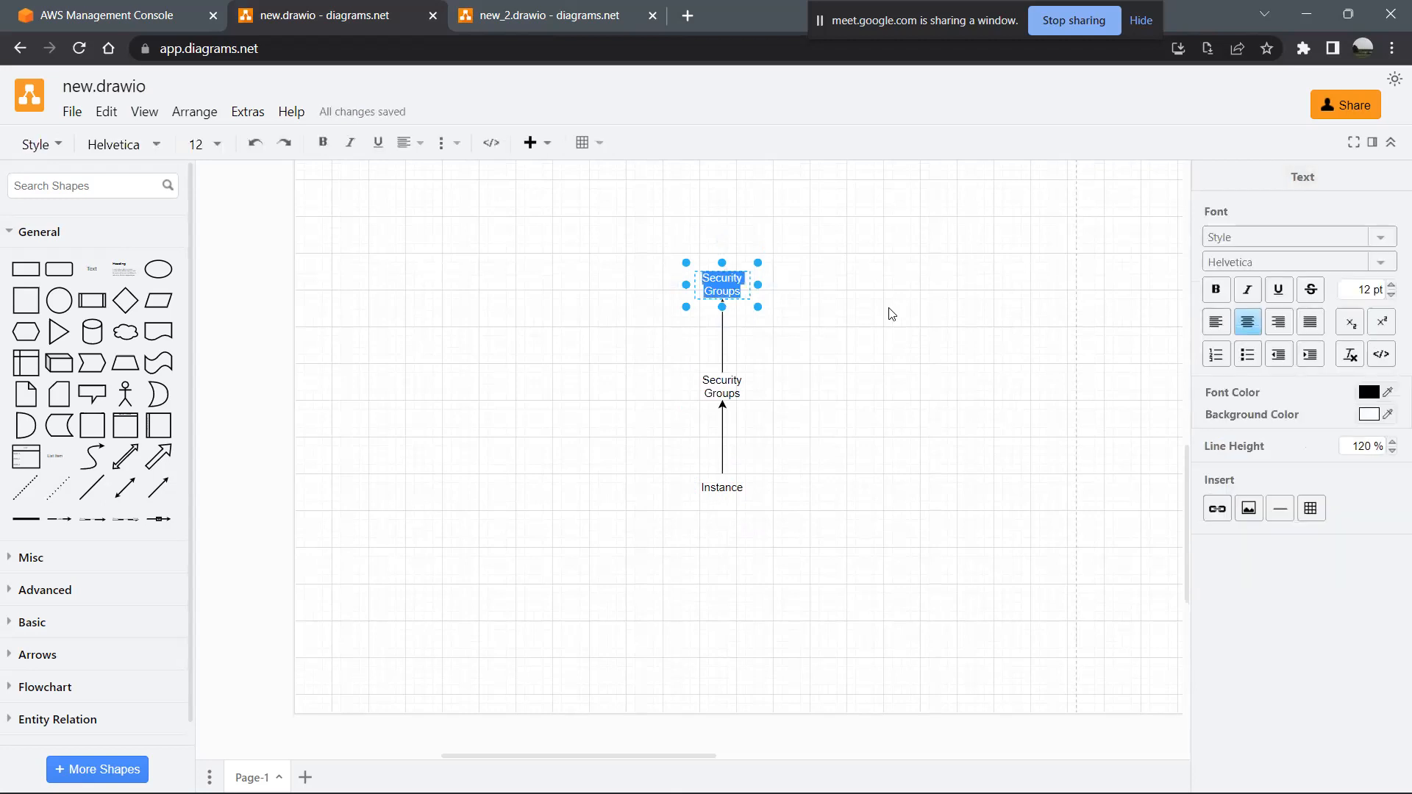
type("Subnet")
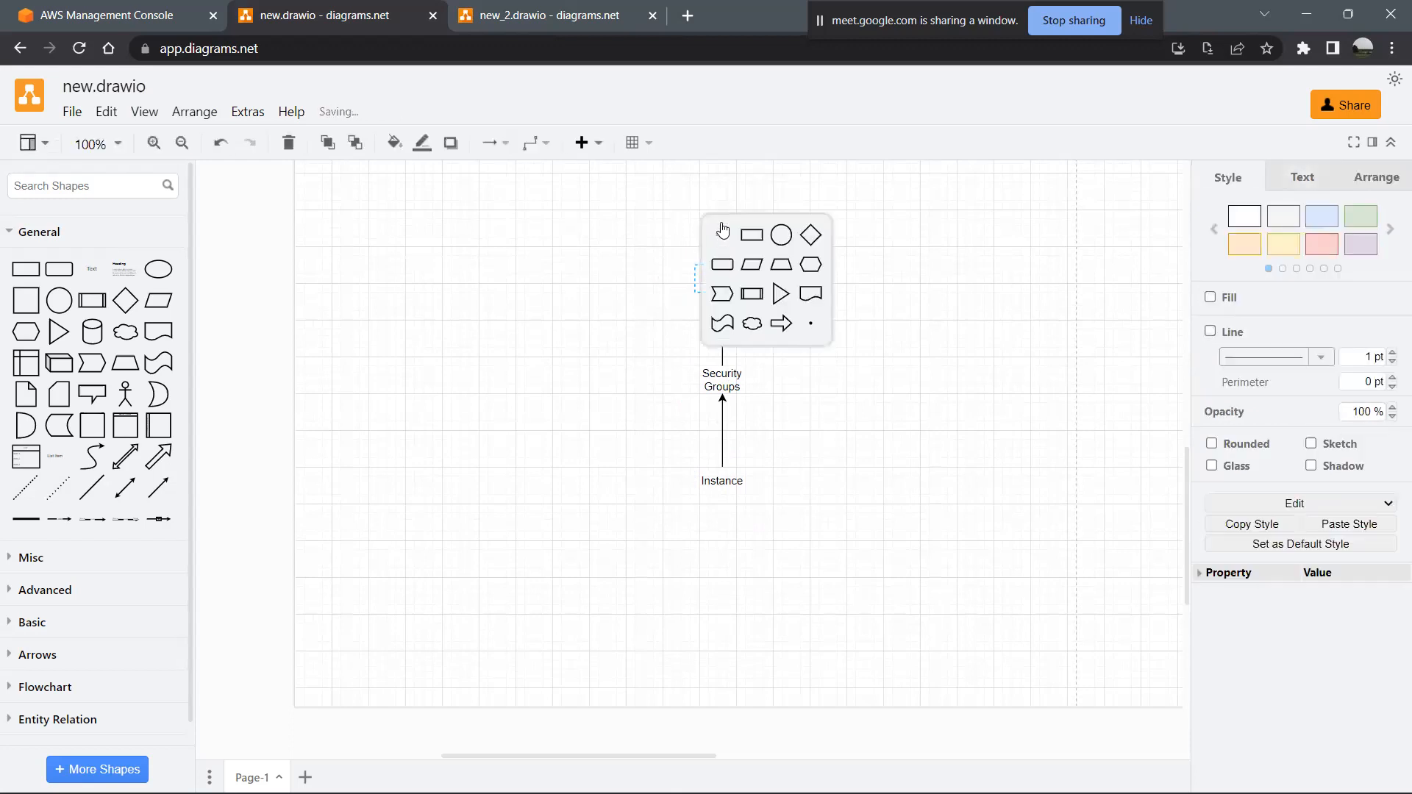
- Add a text element connected by an arrow above the Subnet text and label it "Network ACL"
left_click(722, 232)
double_click(722, 177)
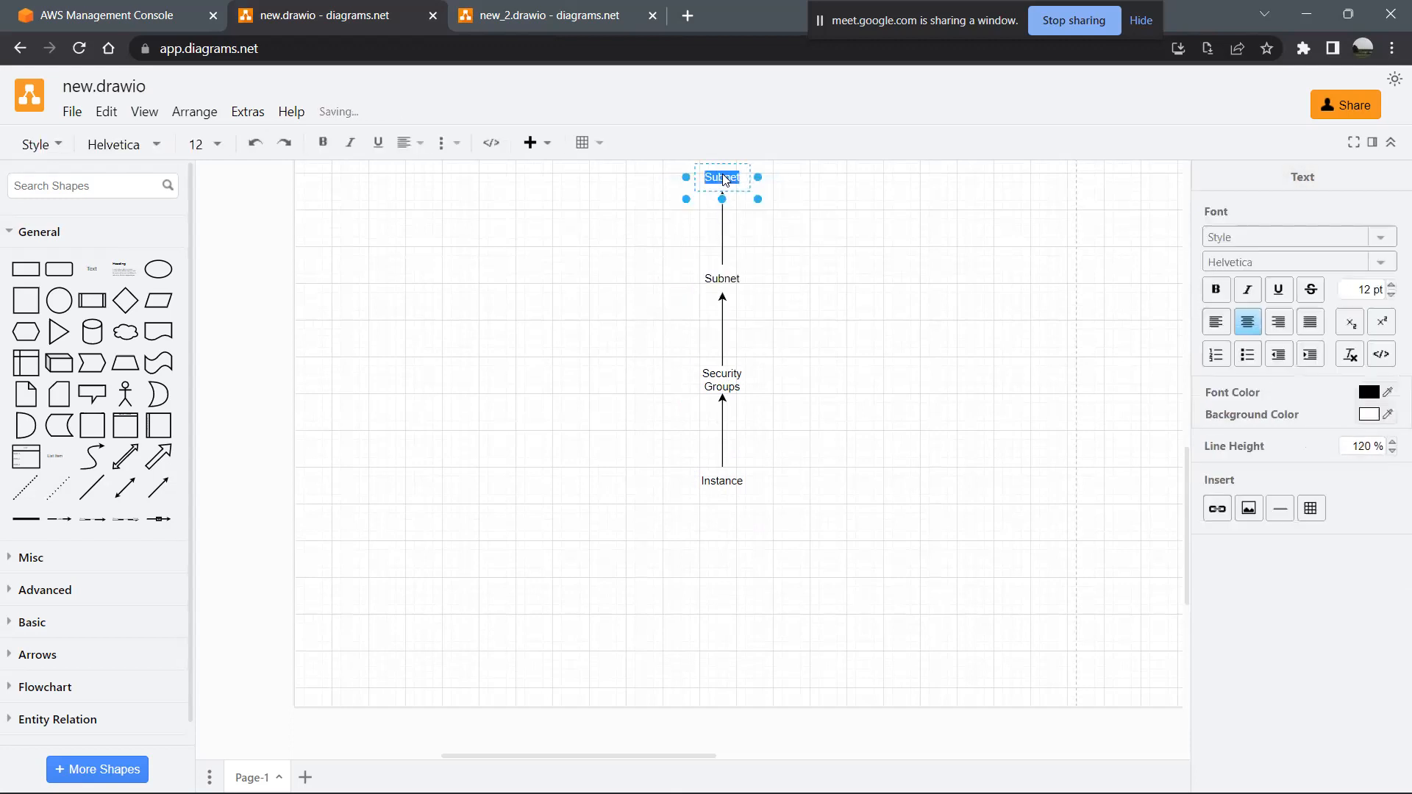
type("Network ACL")
left_click(811, 484)
- Move the whole arrow chain from Instance to Network ACL to the left edge of the page, below the main diagram
scroll(827, 379, "up", 1)
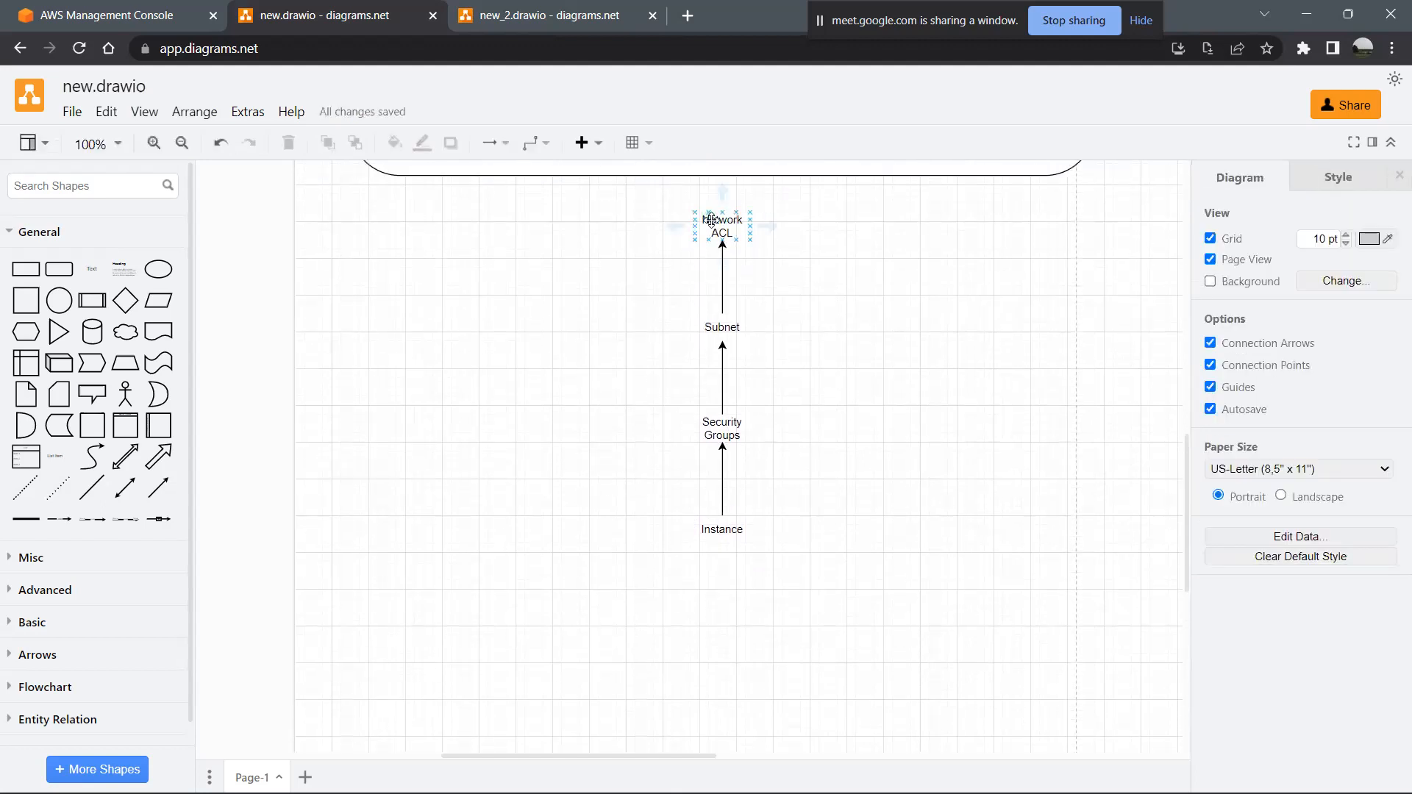
left_click_drag(845, 577, 383, 245)
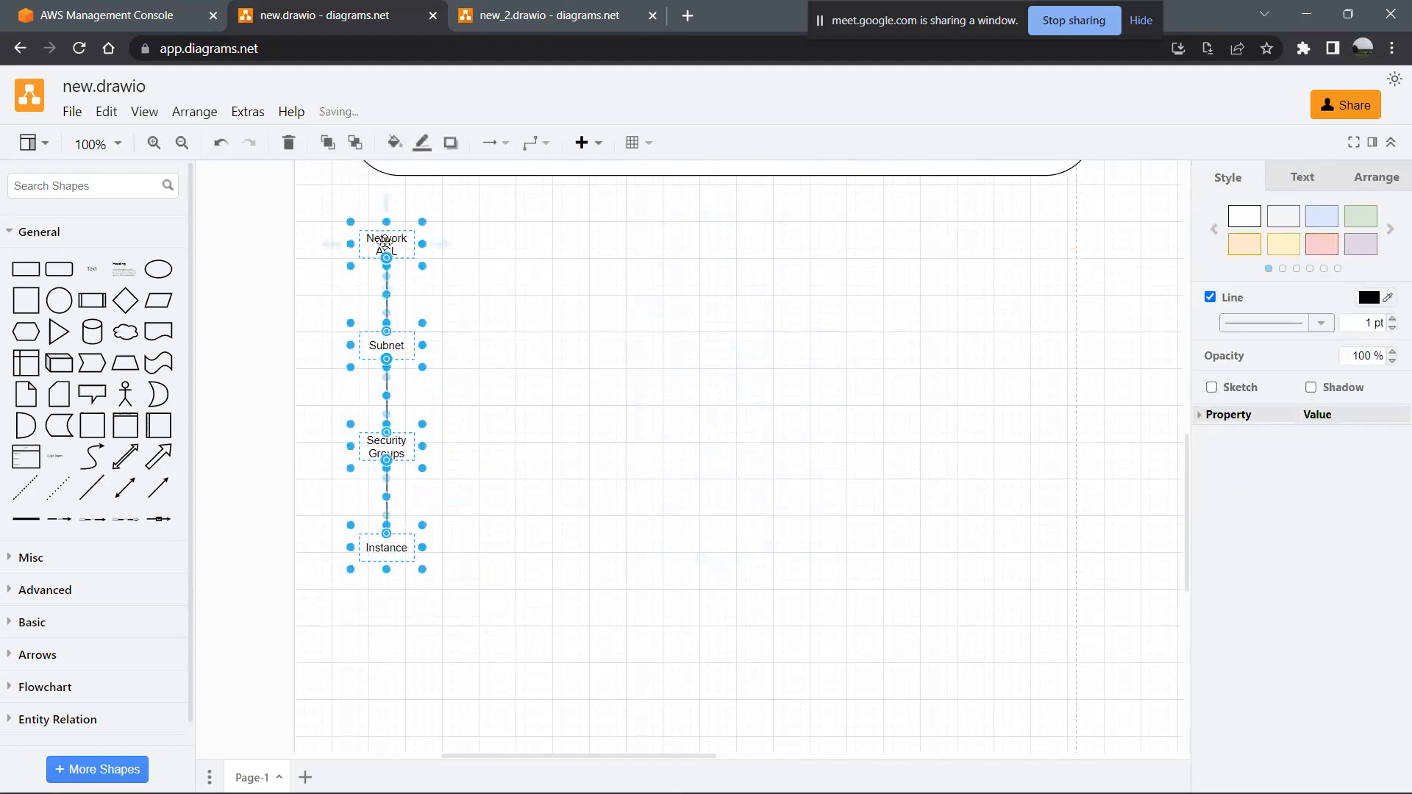
left_click(590, 527)
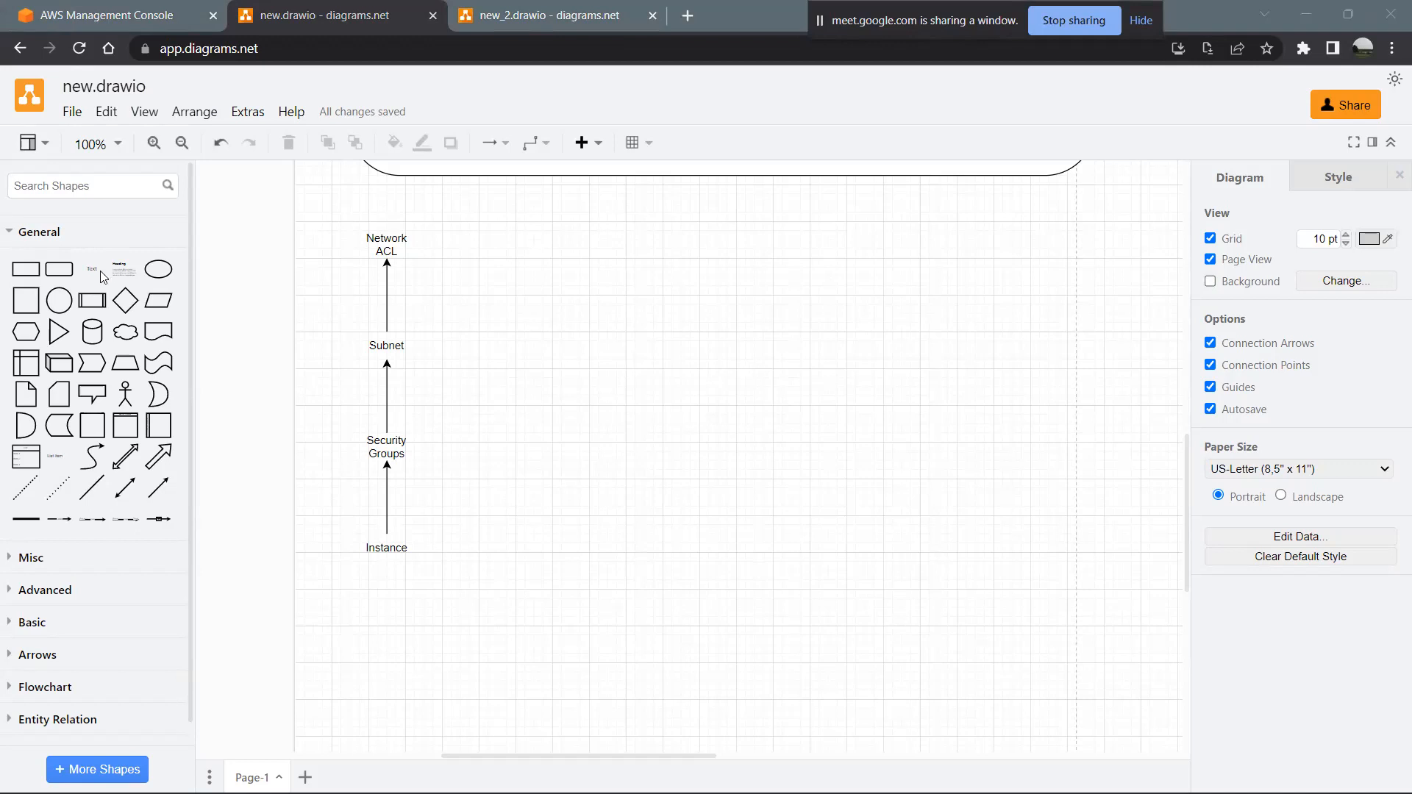
- Add a rounded rectangle beside the arrow chain and enlarge it to a big, nearly square box
left_click(59, 269)
left_click_drag(681, 454, 957, 318)
left_click(814, 453)
left_click_drag(815, 449, 871, 660)
- Label the new rounded rectangle "ACL - Access Control List."
double_click(751, 376)
type("ACL - Access Co")
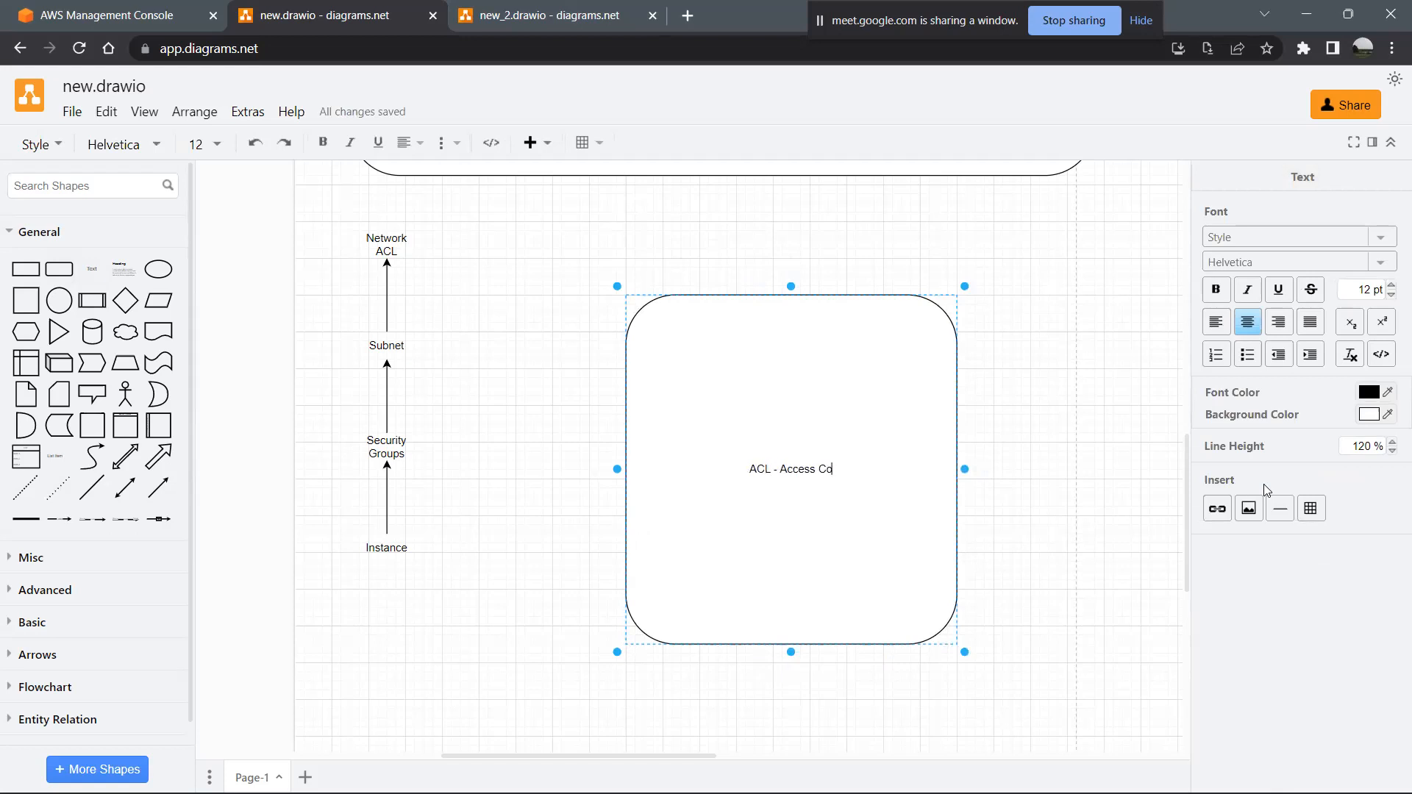
type("ntrol List.")
- Add a second line to the ACL box reading "Rules----lowest ranking to highest ranking"
key("Return")
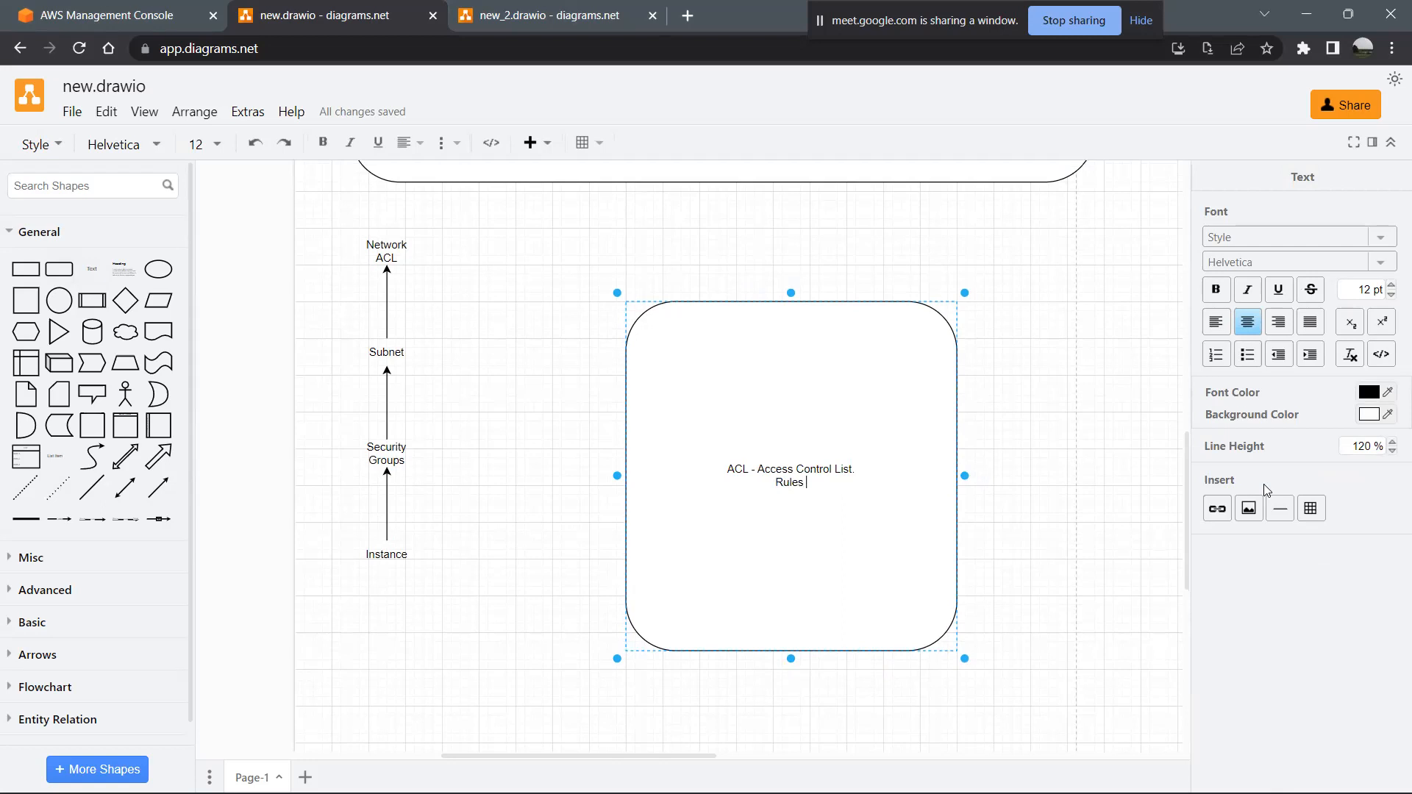
type("Rules----lowest ranking to hih")
key("BackSpace")
type("ghest ranking")
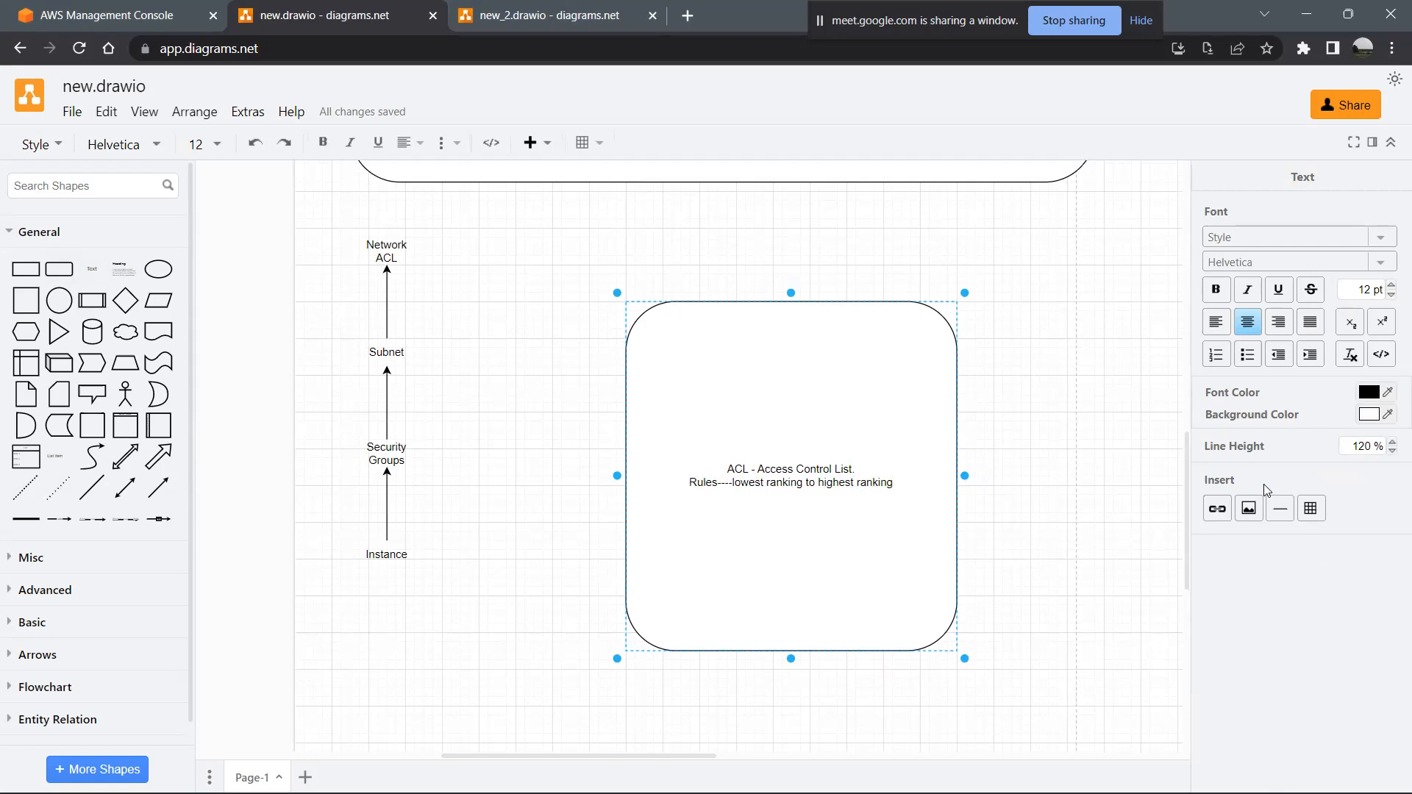
- Add a third line to the ACL box reading "so if we are having rules 1 and 99."
key("Return")
type("so if we a")
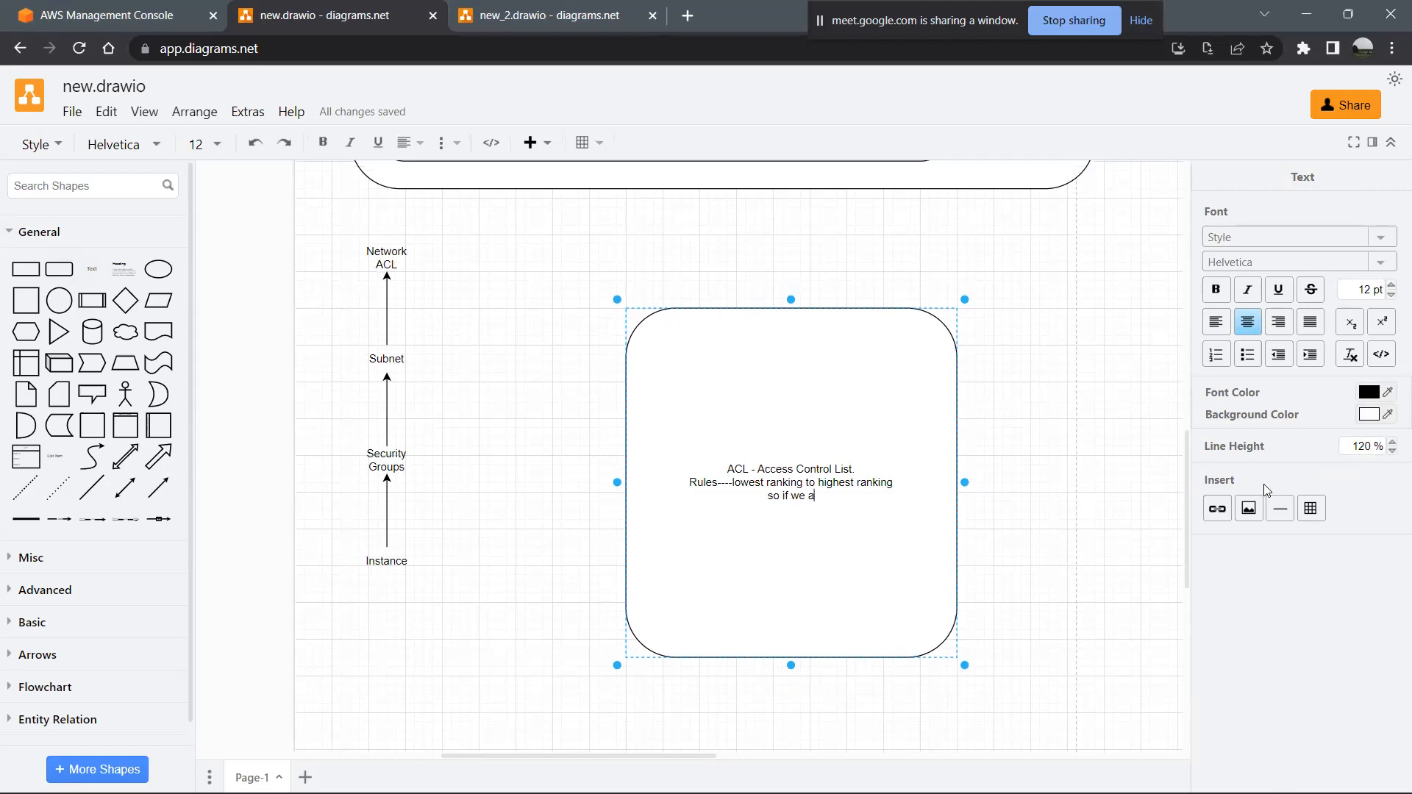
type("re having rules 1 and 99.")
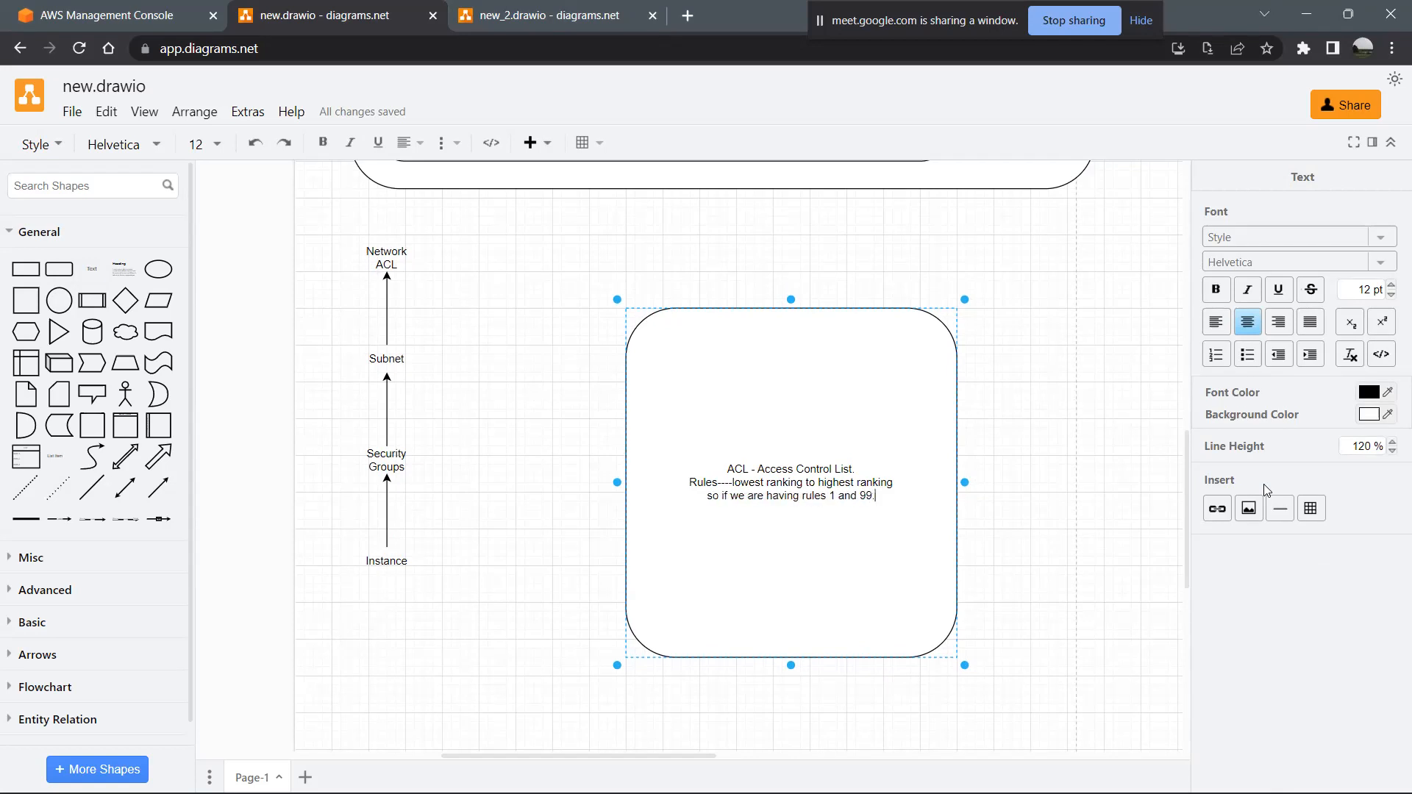
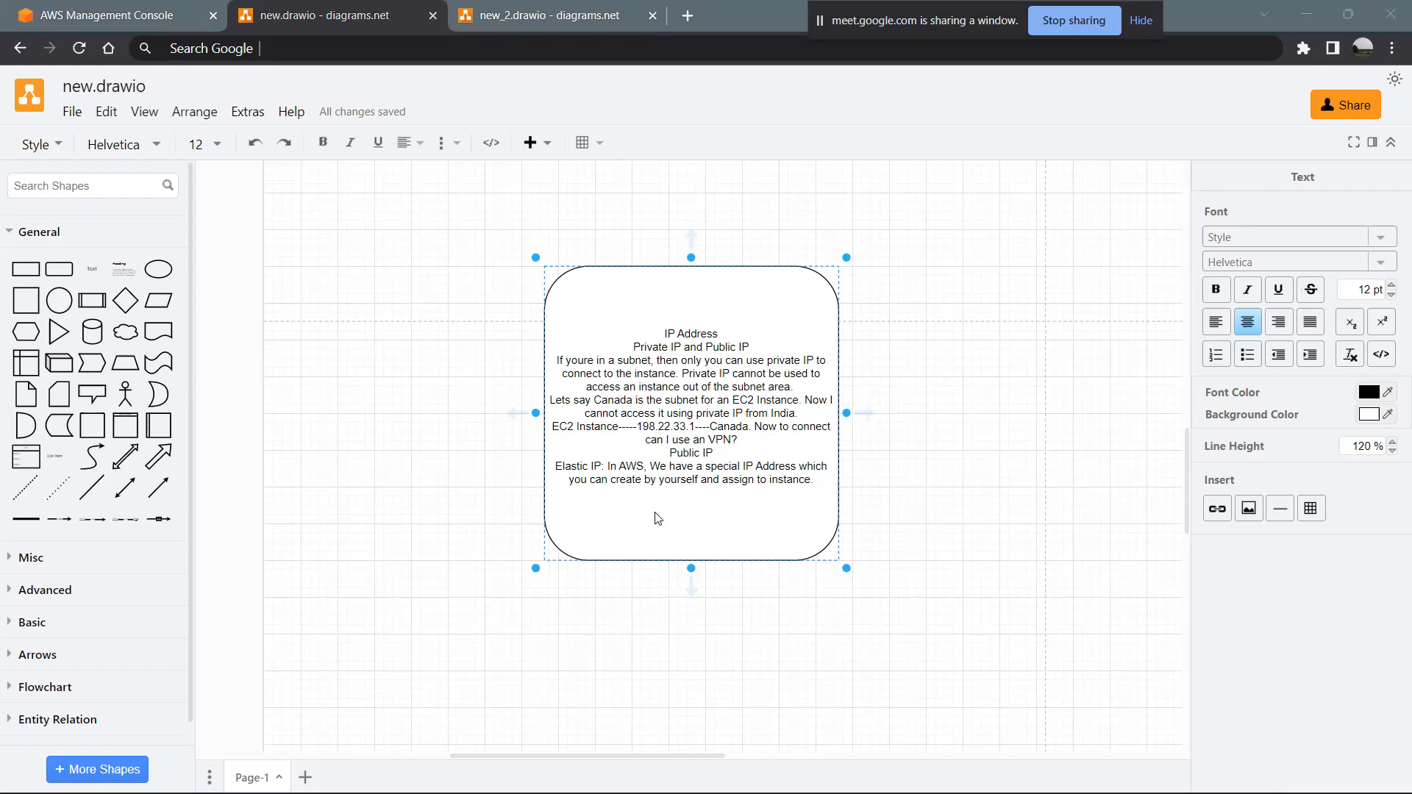
- Start a new line at the end of the IP Address box reading "Multiple IP Addresses:"
left_click(818, 481)
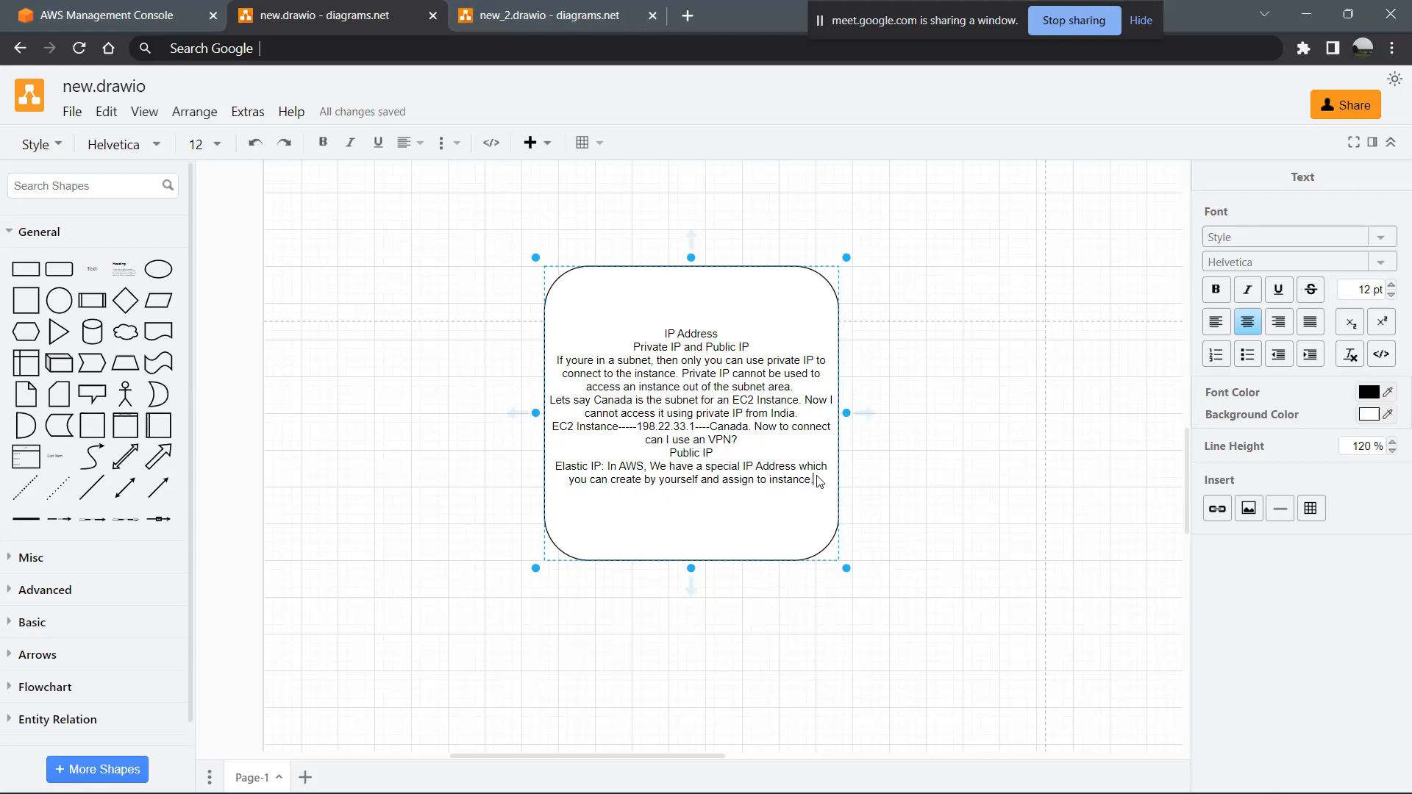
key("Return")
type("Multil")
key("BackSpace")
type("ple IP Addresses:")
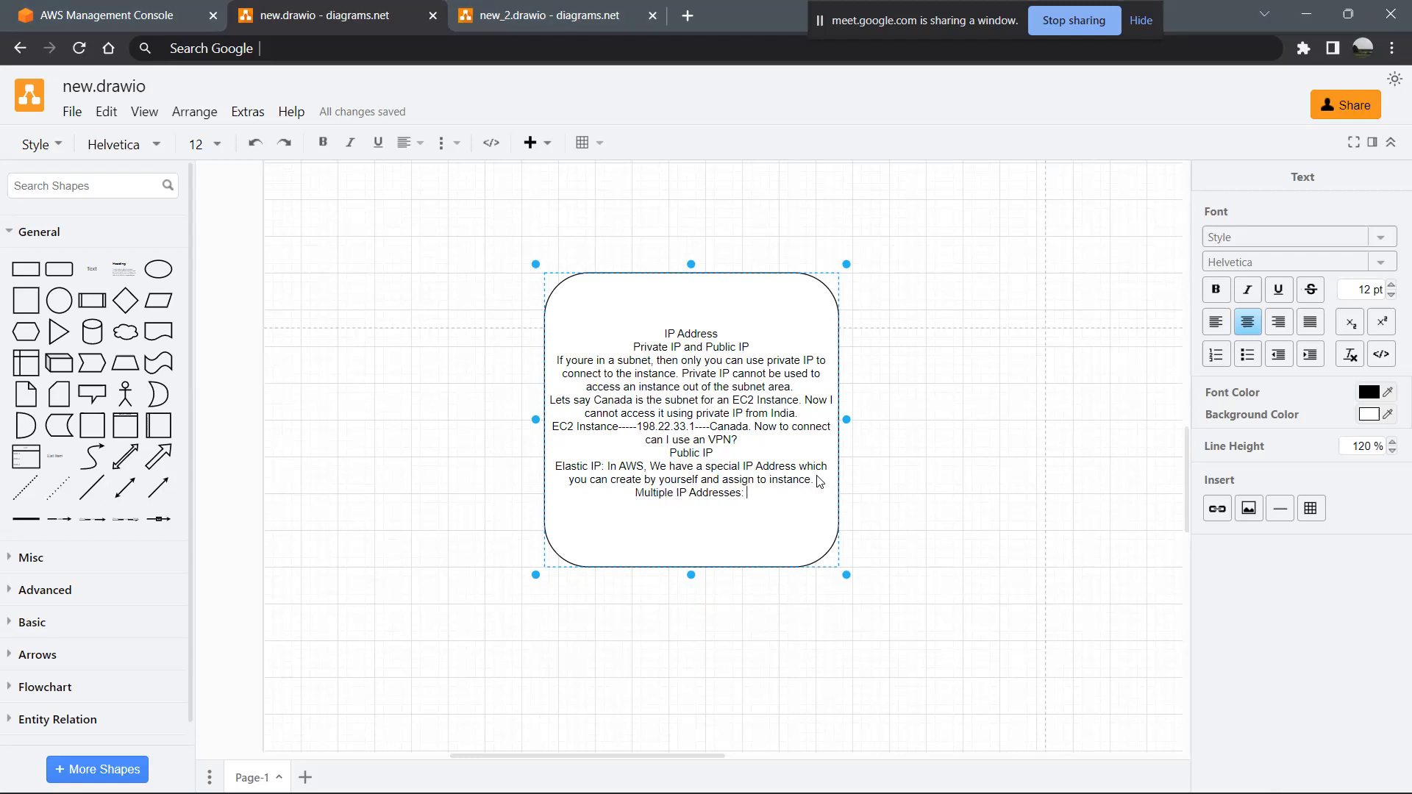
- Complete the Multiple IP Addresses line with "Many IP's attaches to an instance."
type("Many IP's attaches to an instance.")
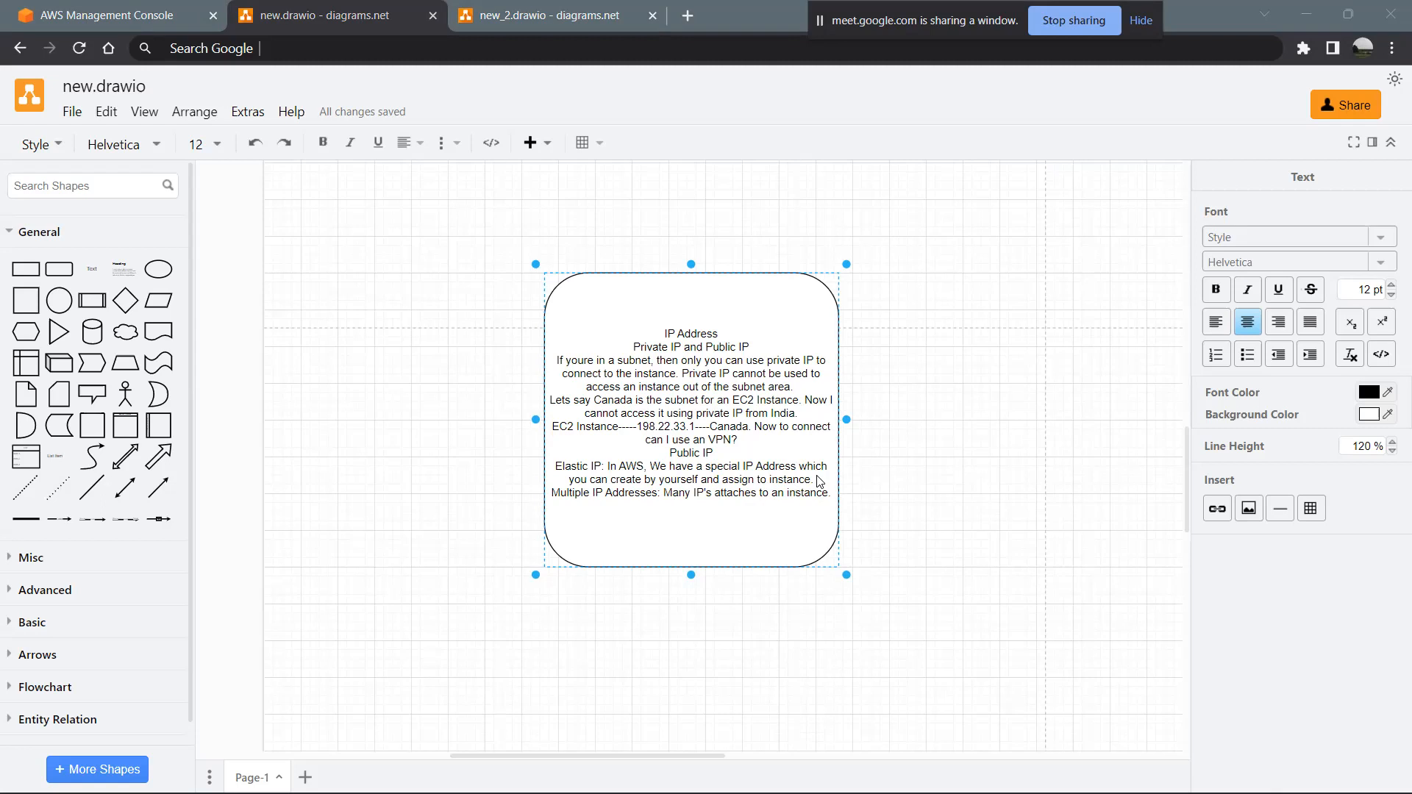
- Add a line to the IP Address box reading "Single EC2 Instance, you are having many small applications in the EC2 Server"
key("Return")
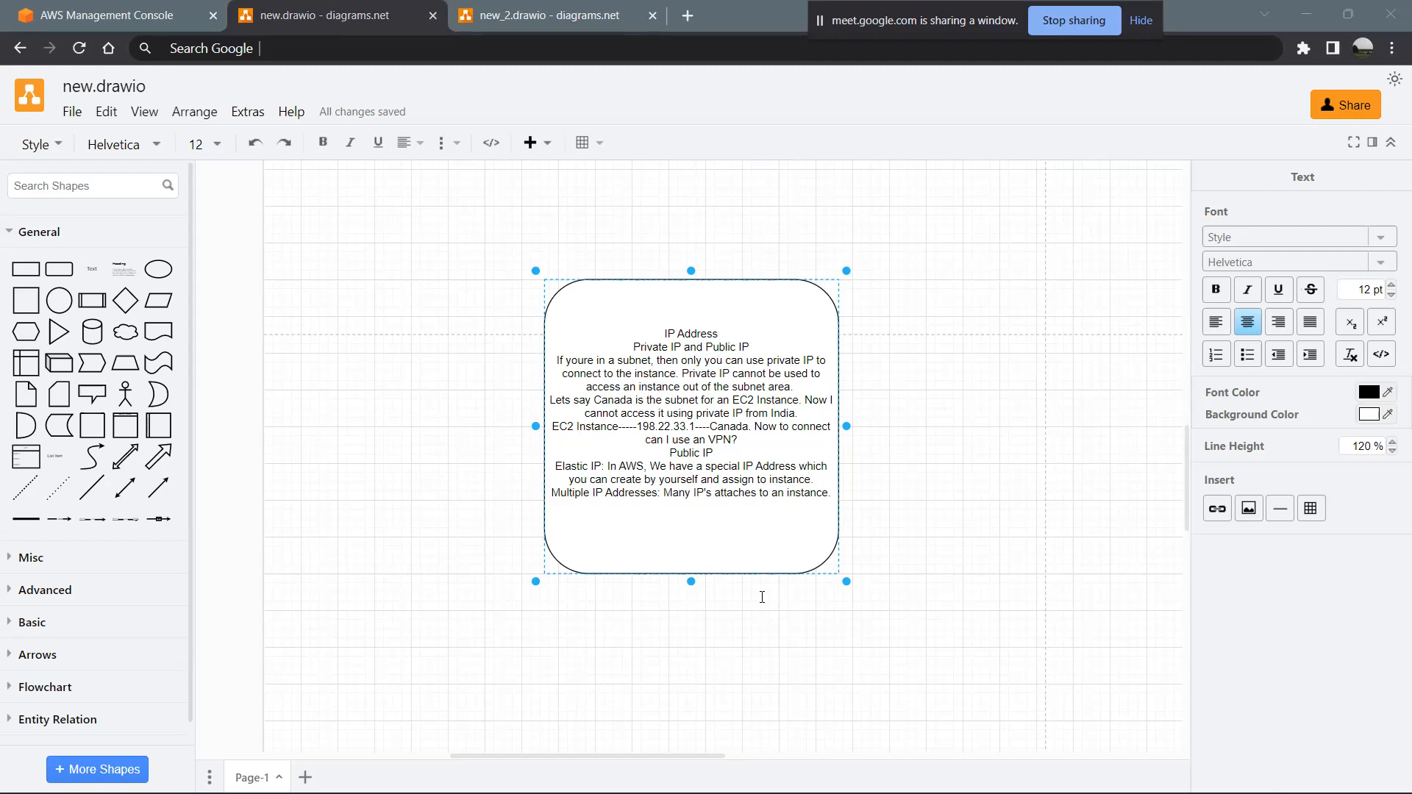
key("alt+Tab")
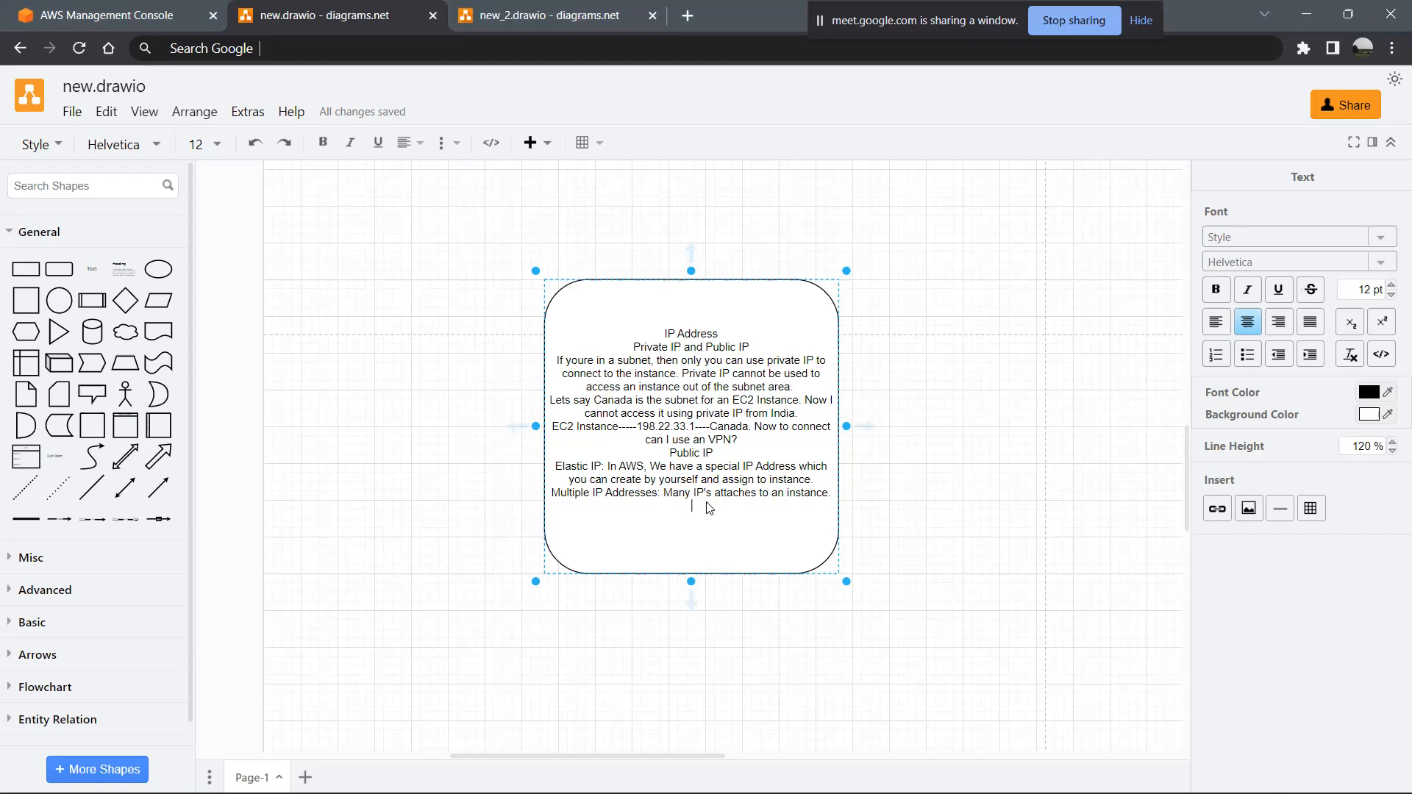
type("EC2 Instance, you are having ma")
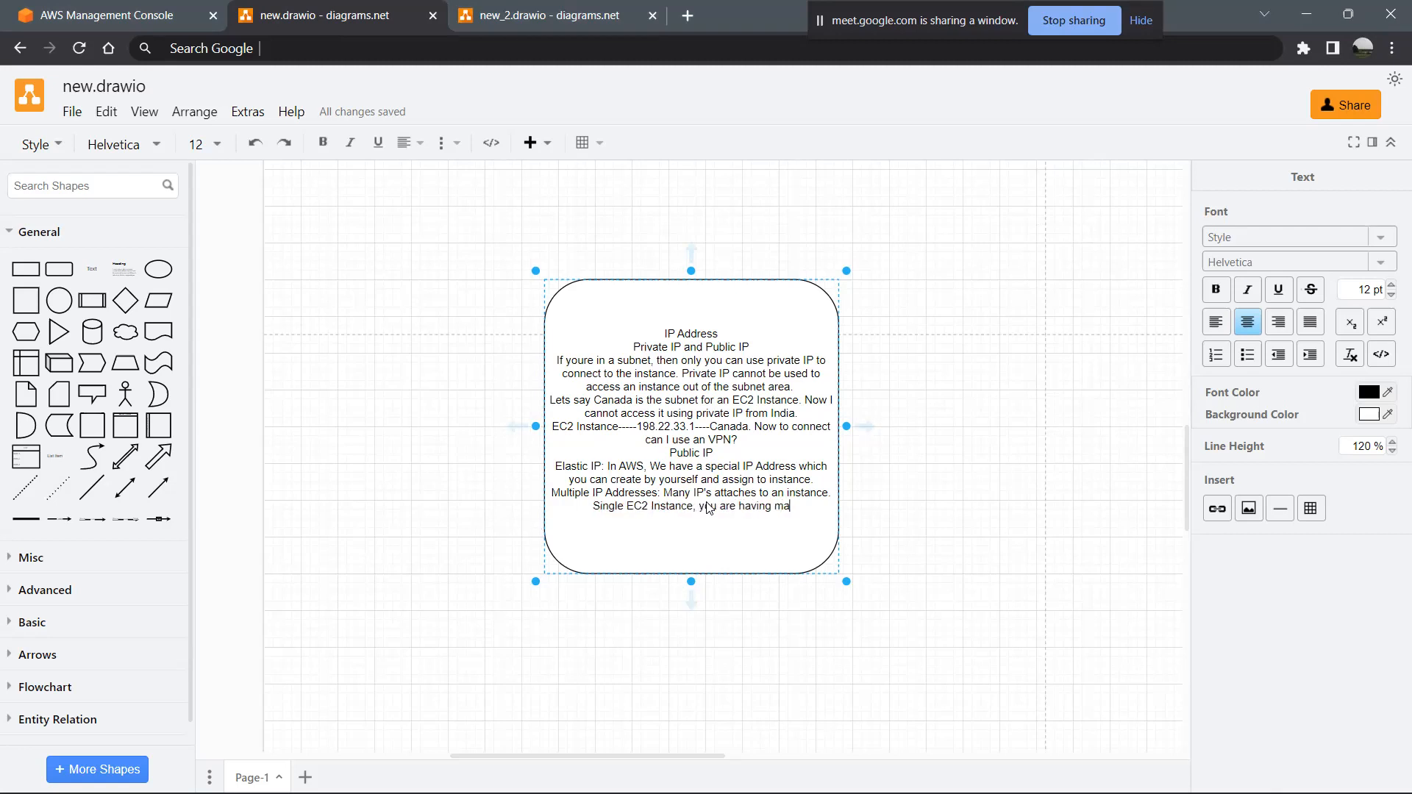
type("ny small")
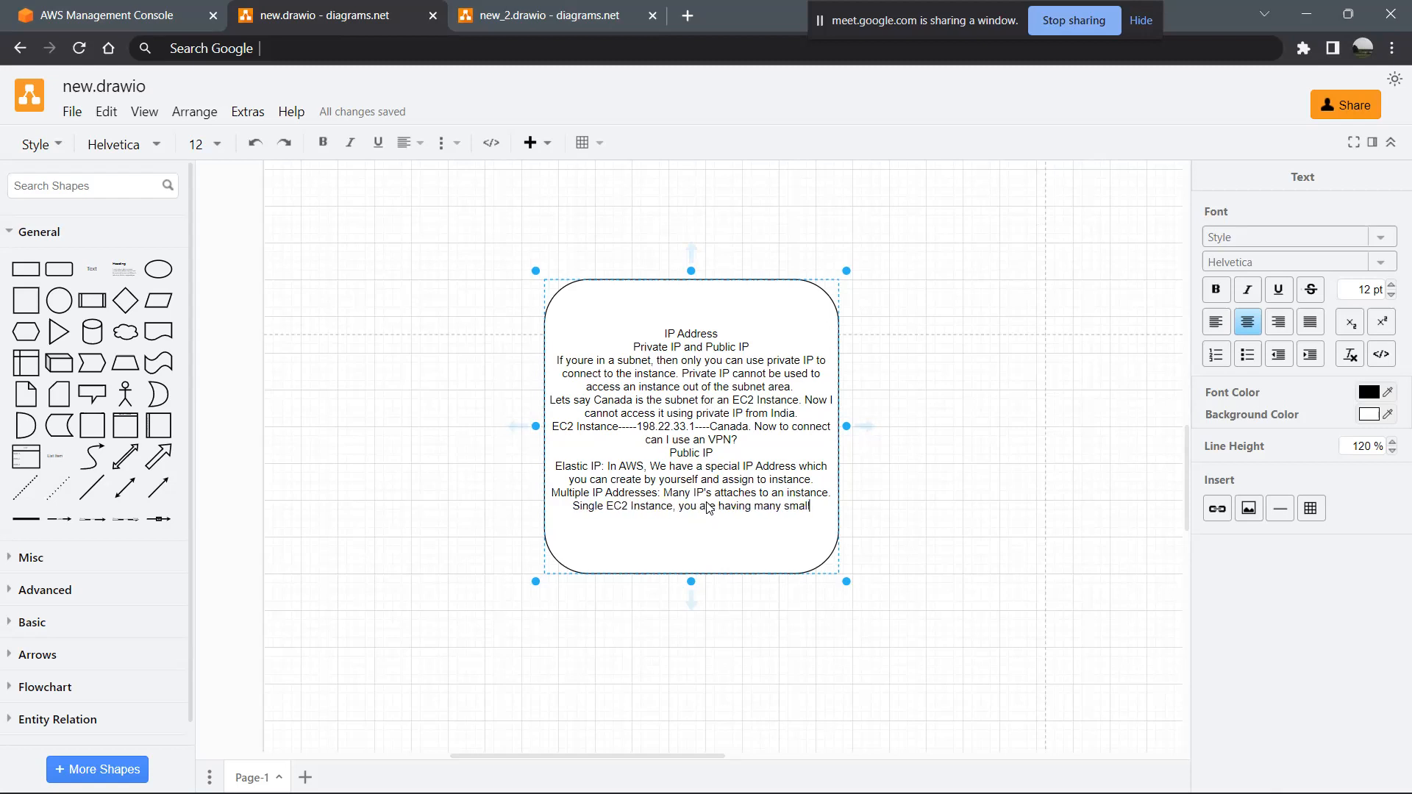
type(" applications in the")
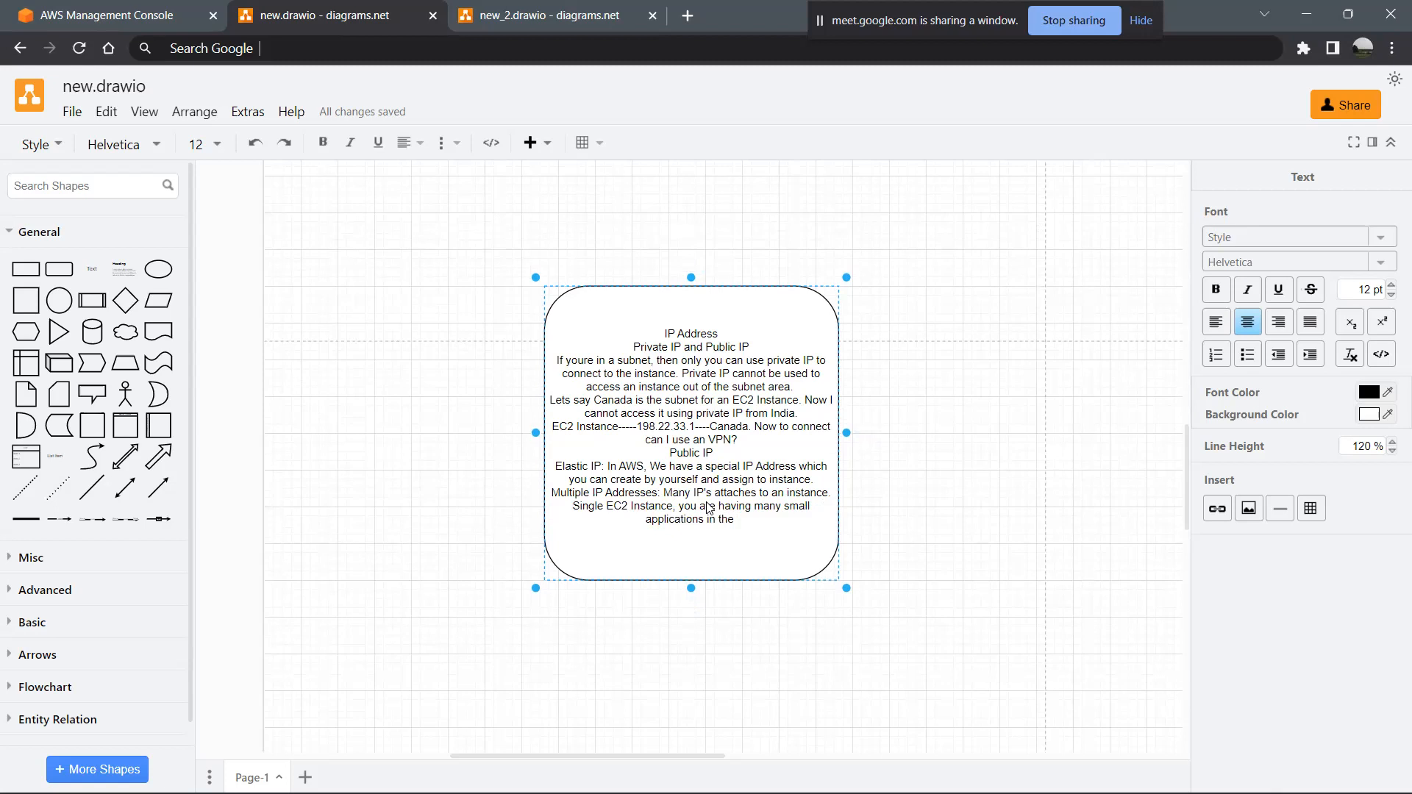
type(" EC2 Server. Youc")
- Continue the Single EC2 Instance line with the sentence "You can allott a different IP to each application."
key("BackSpace")
type("can al")
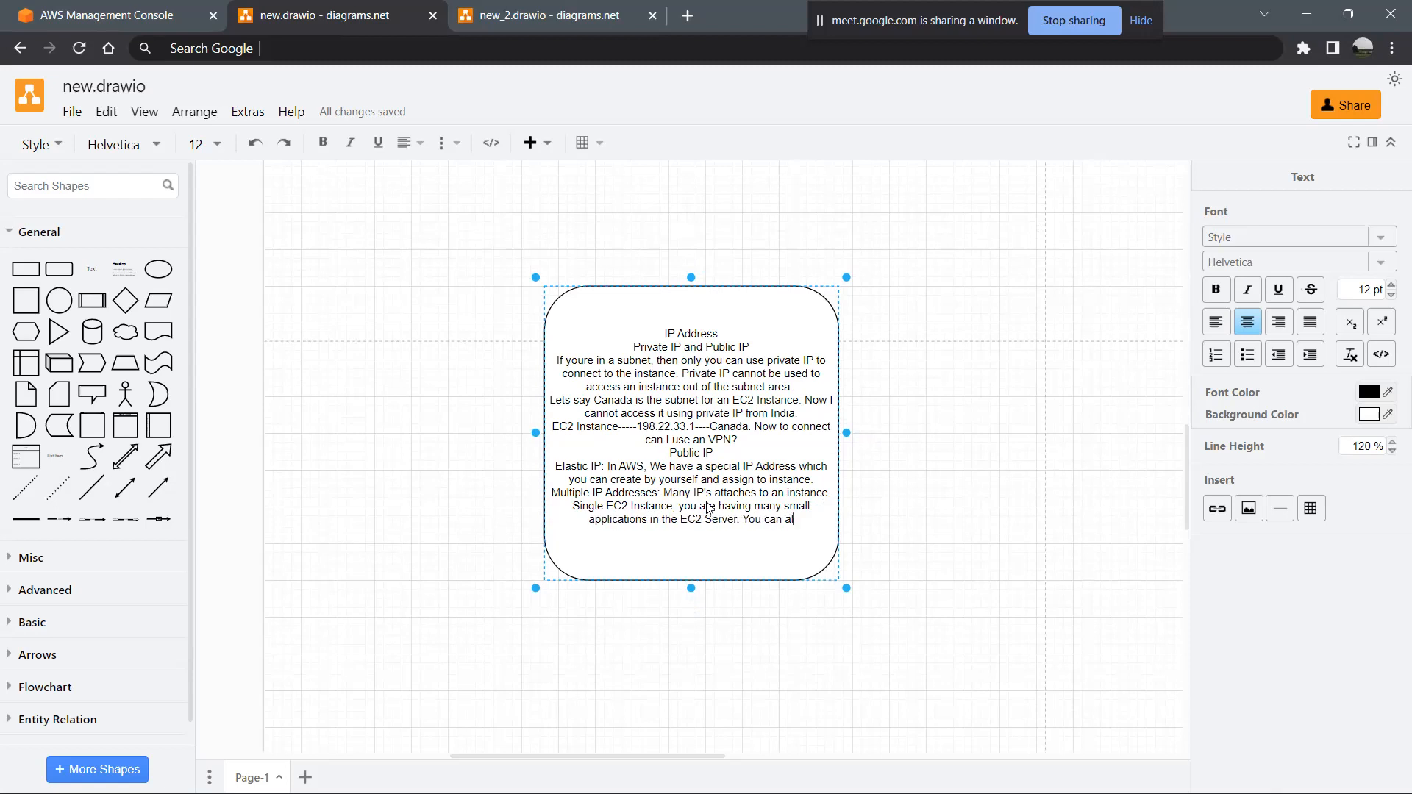
type("lott a diffe")
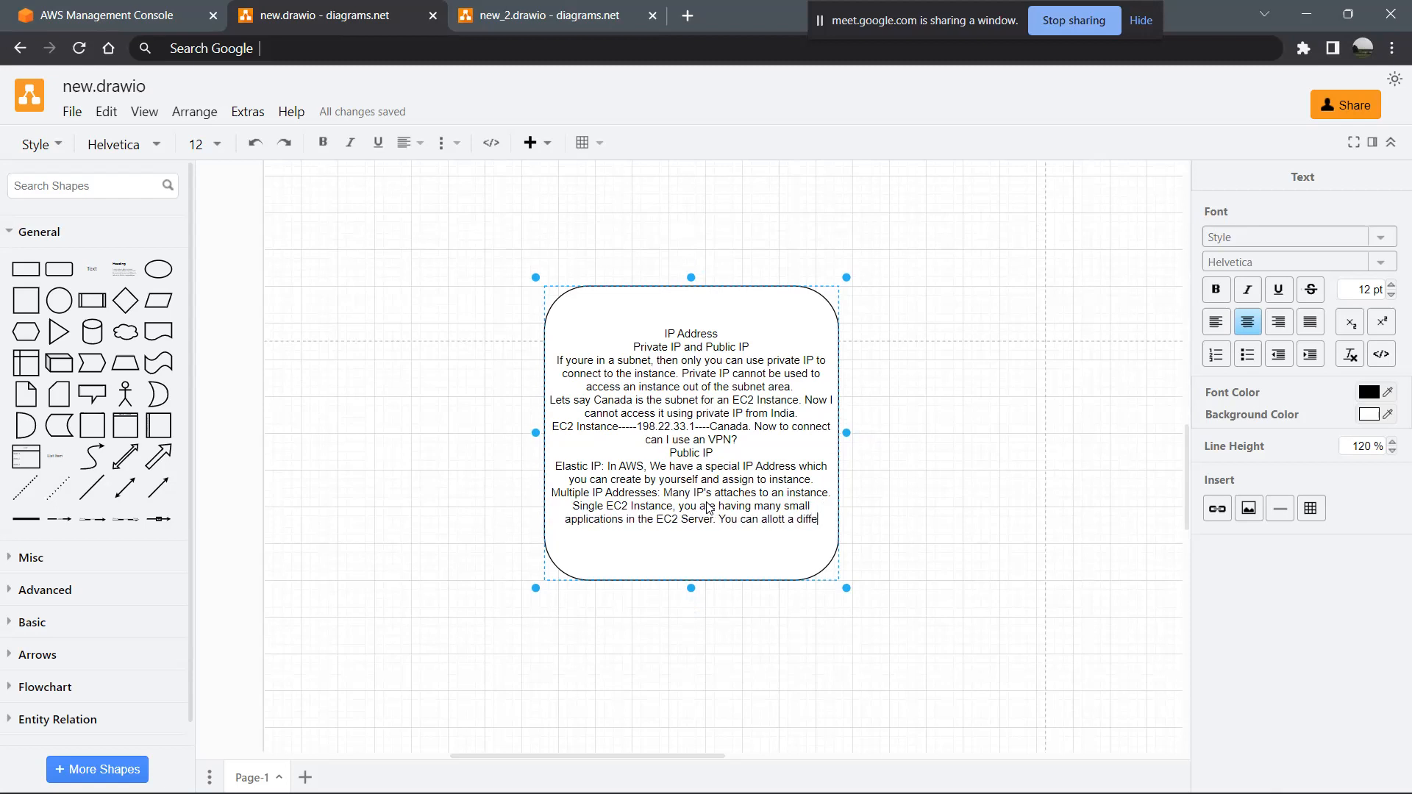
type("rent IP to ")
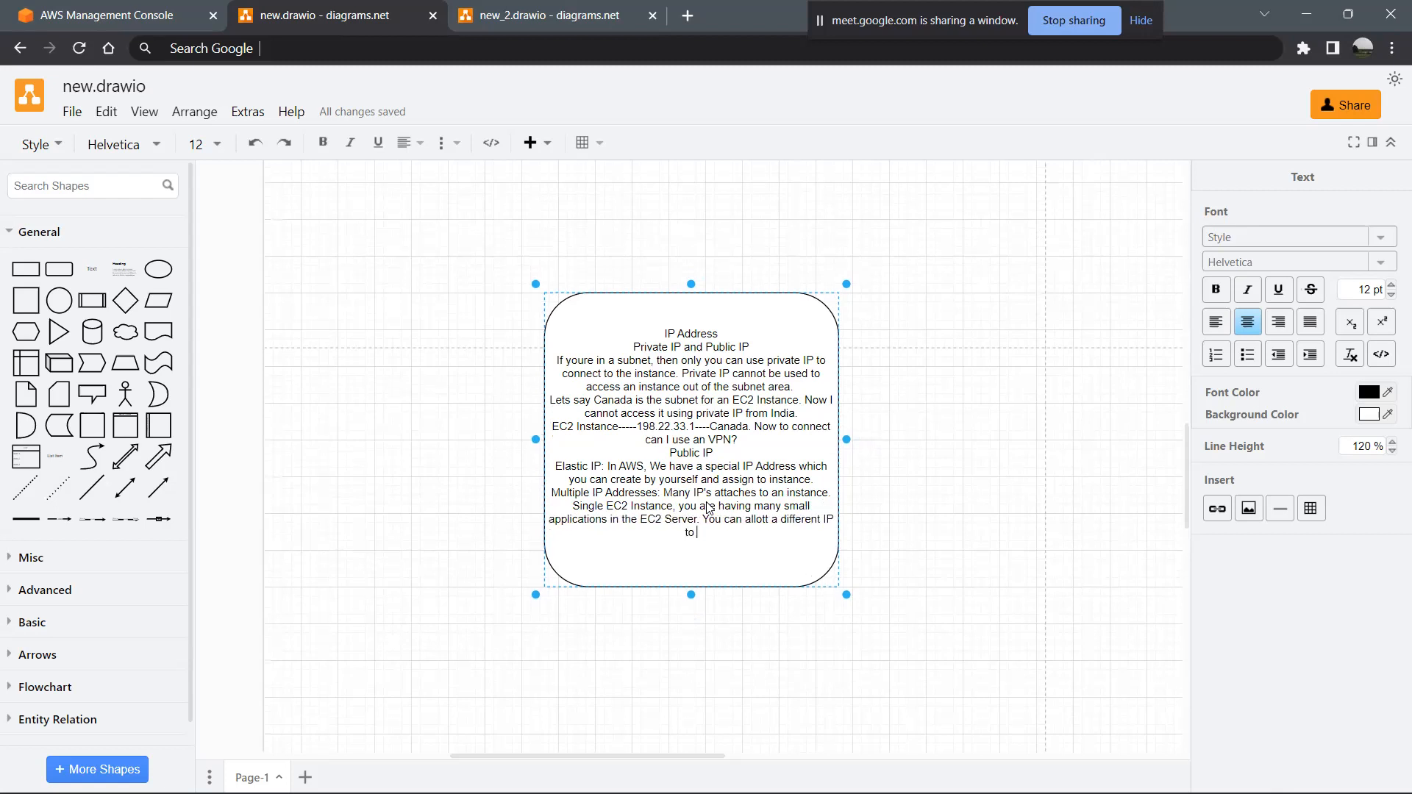
type("each application.")
left_click_drag(709, 515, 732, 507)
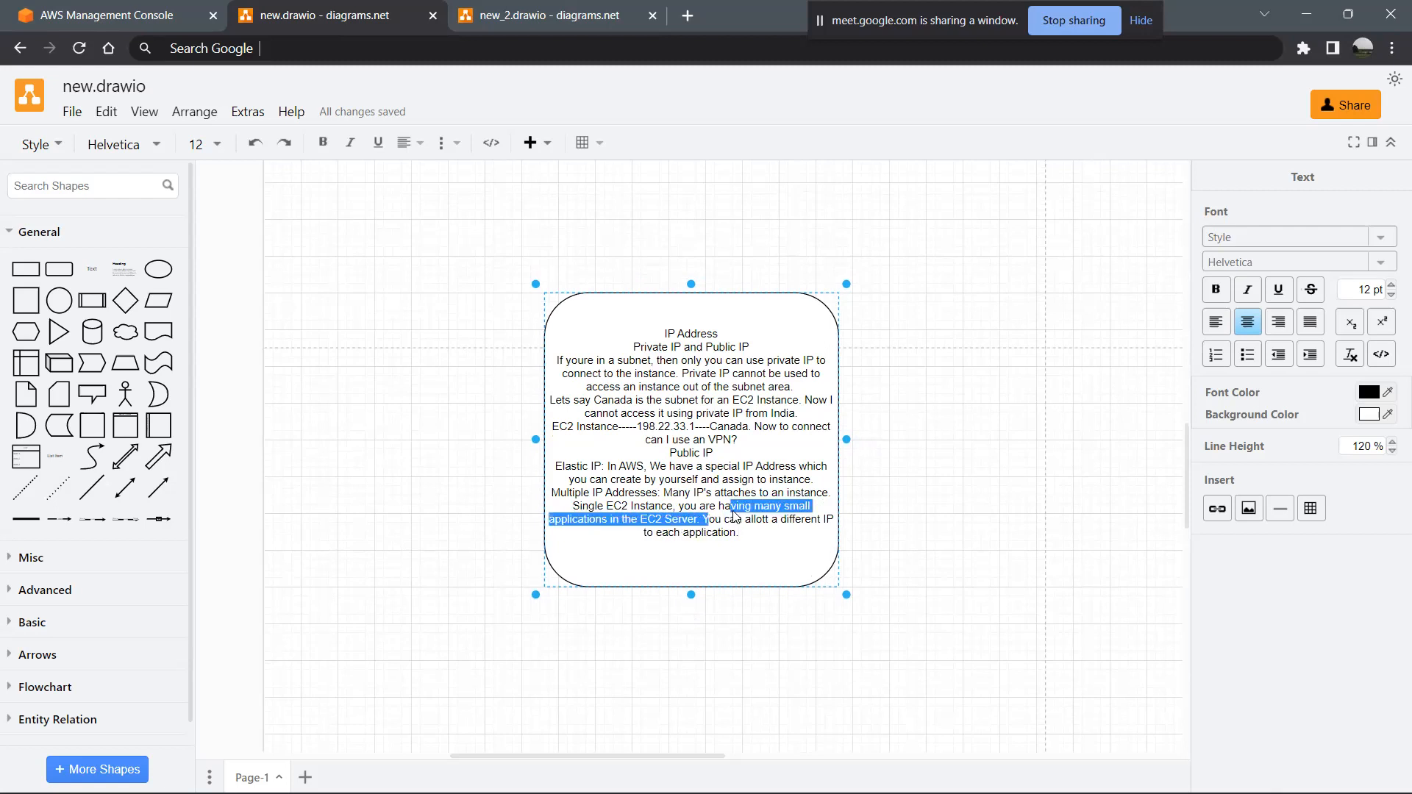
left_click(715, 542)
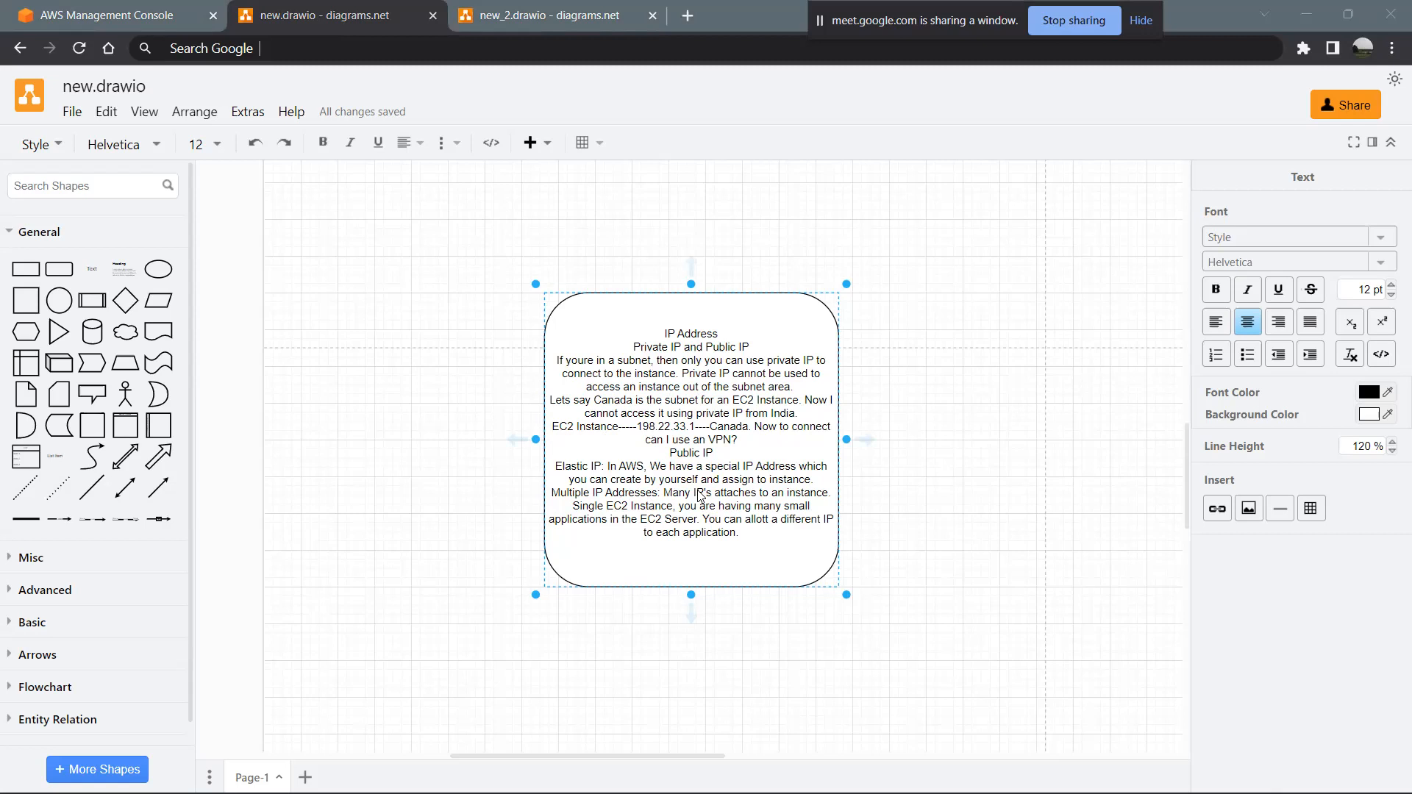
- Add a line reading "Due to some reason your ec2 instance is not working on one IP, you can redirect to the next IP."
left_click(751, 541)
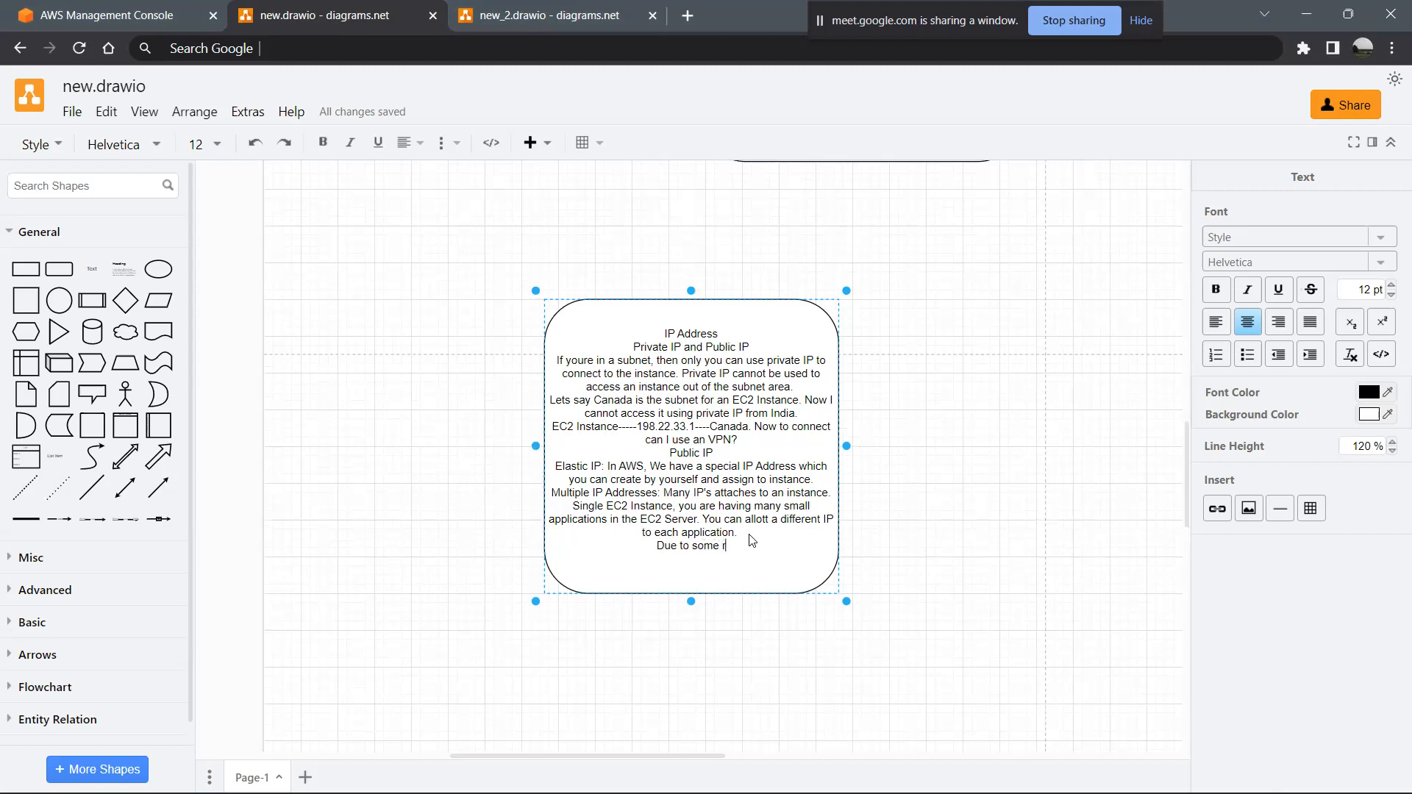
type("ex")
type("2 instan")
type("ce is not working ")
type("on one IP")
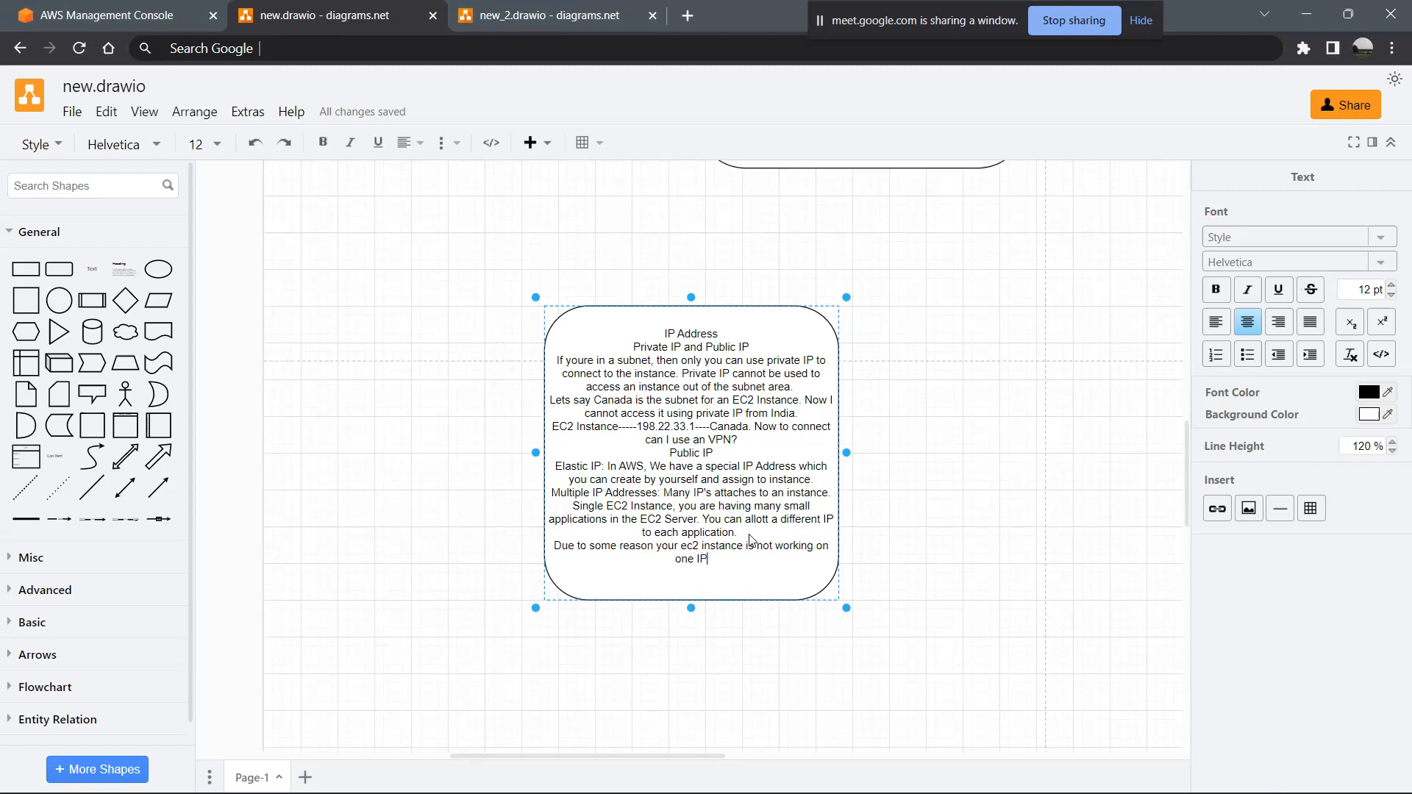
type(", you can redirect to the next IP.")
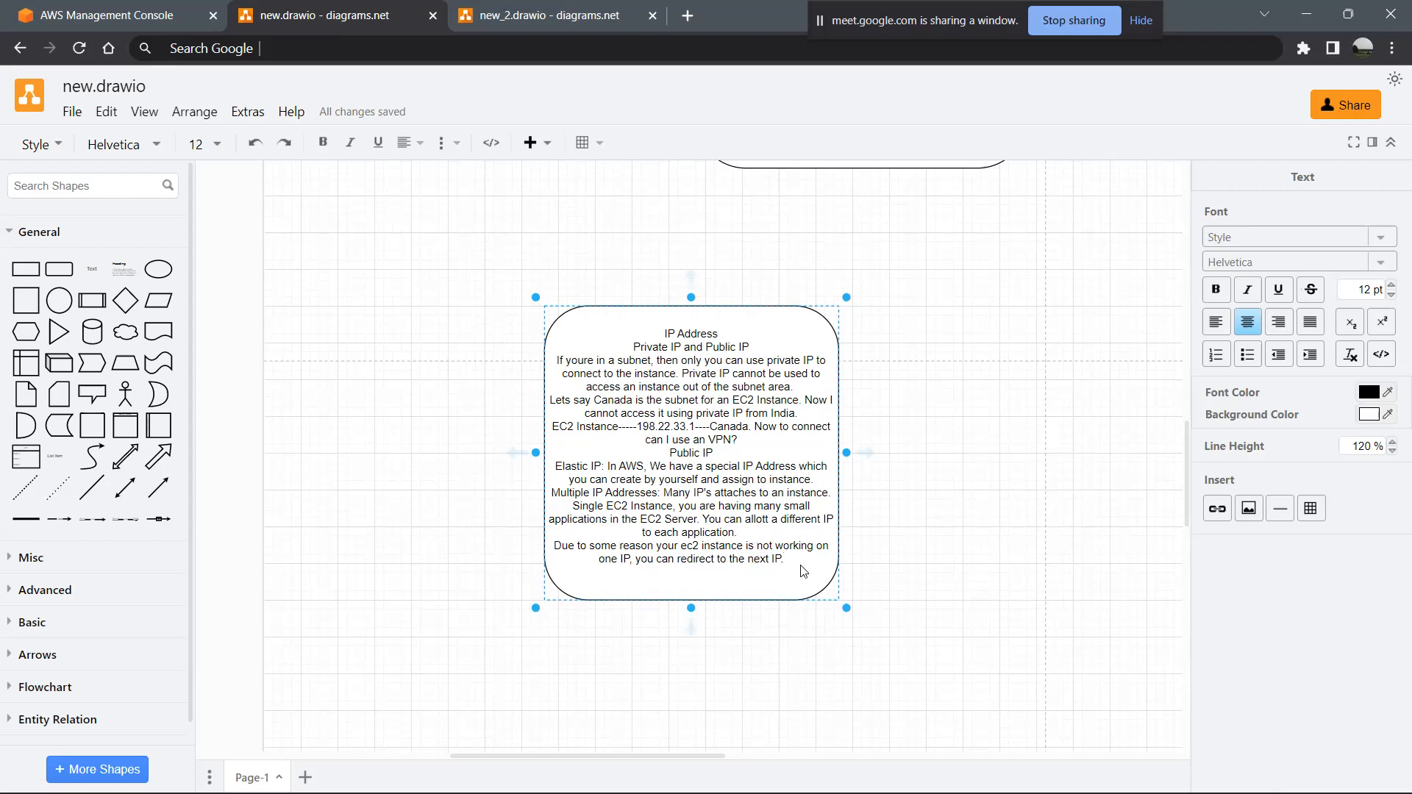
- Highlight the last sentence in the IP Address box, about redirecting to the next IP
left_click_drag(784, 559, 564, 553)
key("ctrl+a")
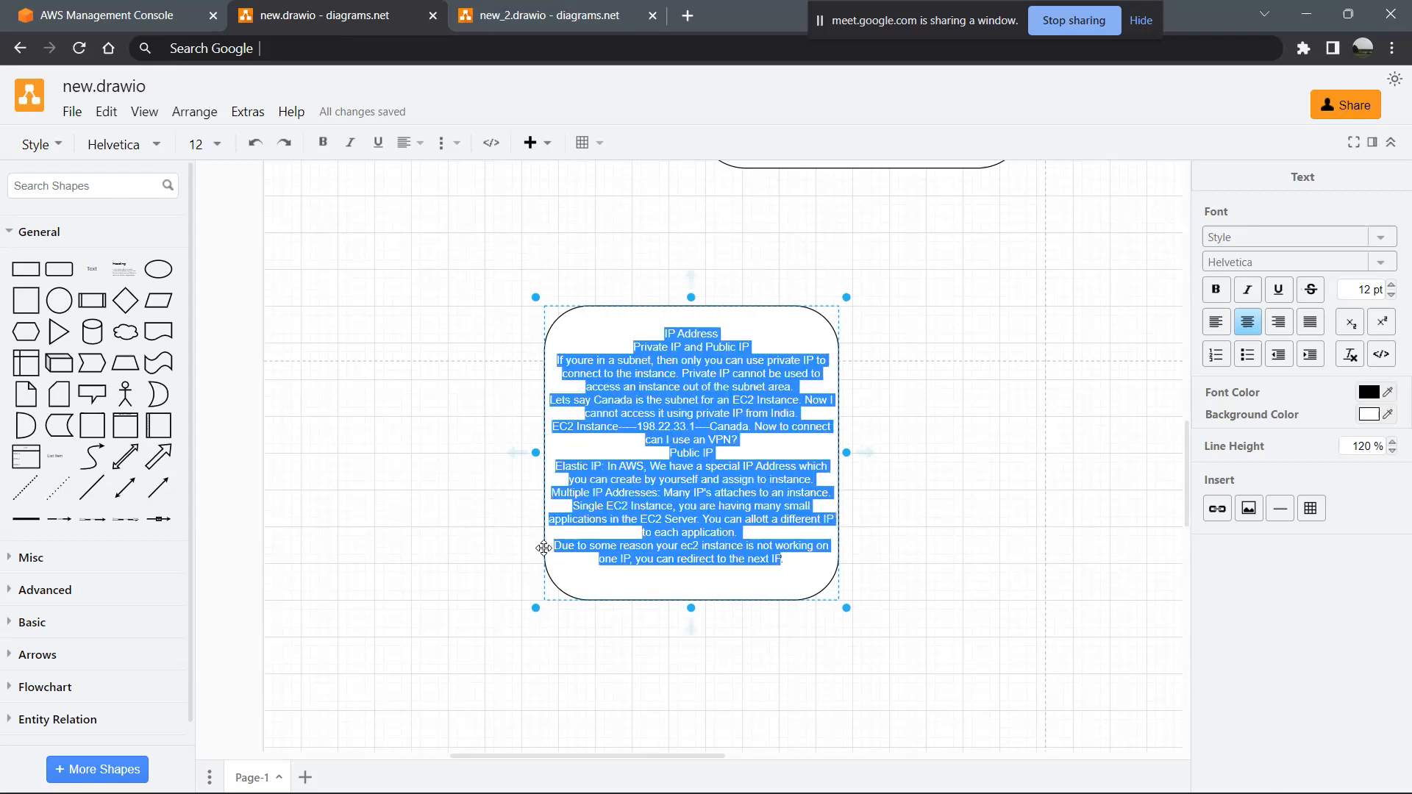
left_click(753, 574)
left_click_drag(785, 565, 560, 551)
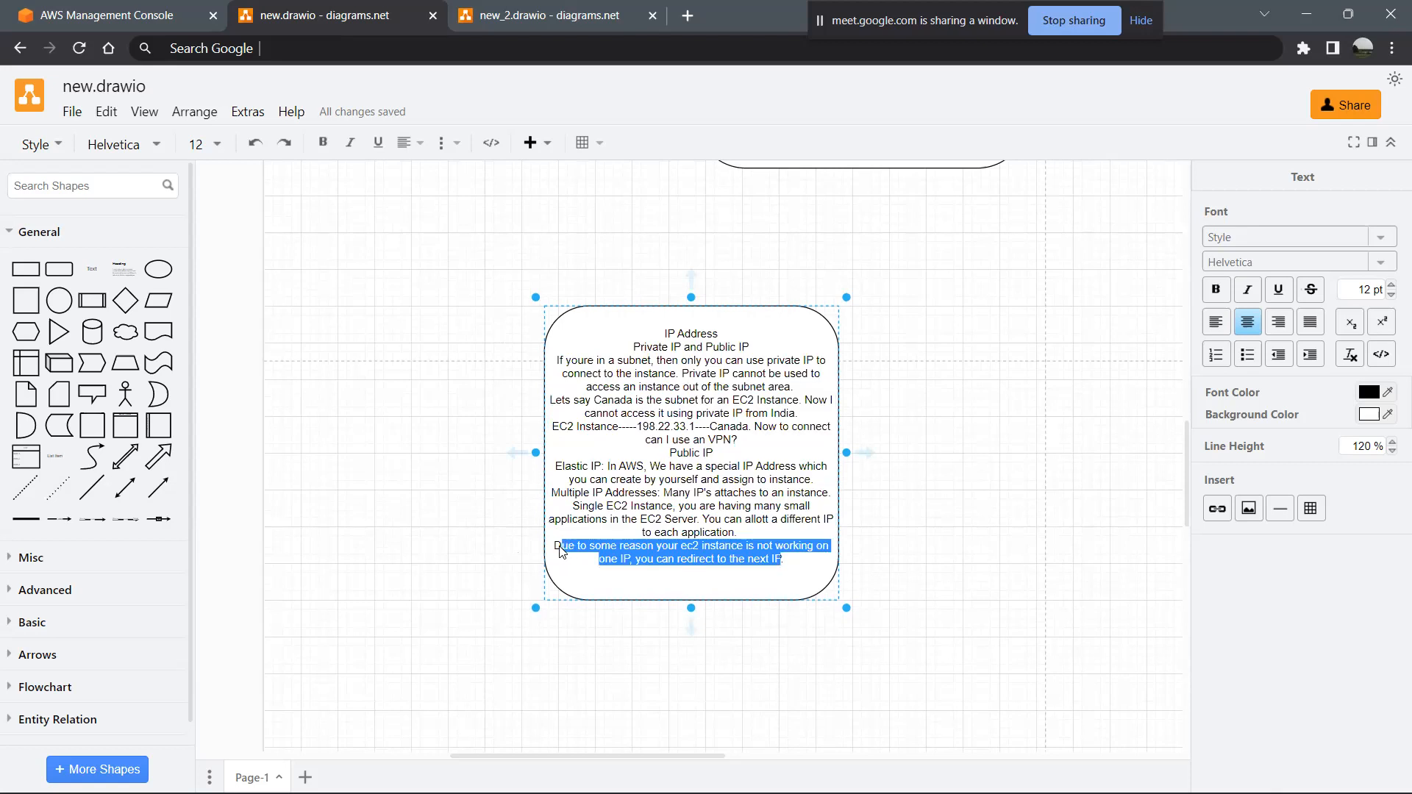
key("alt+Tab")
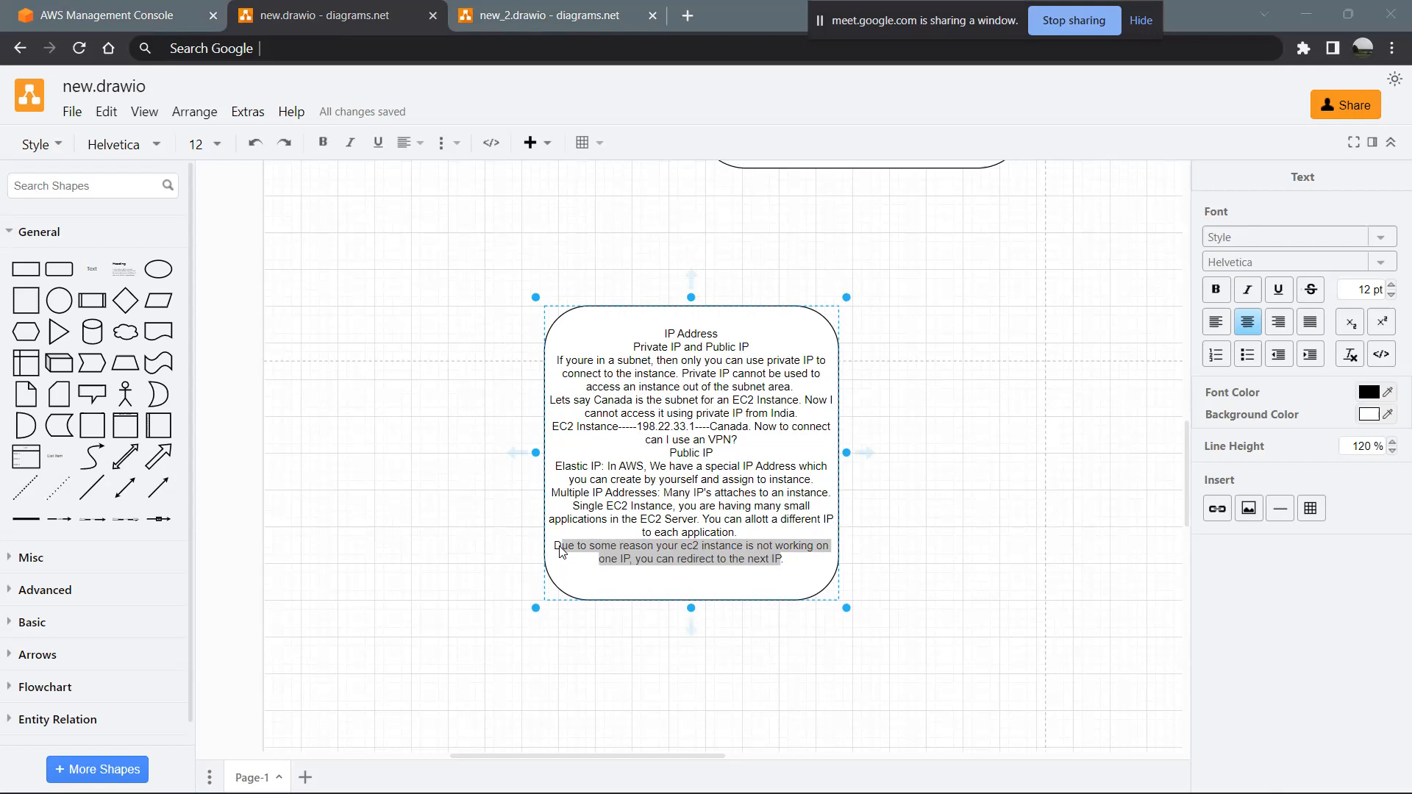
- Add a line reading "EC2 Instance is being used to spread different types of data through the network, for each type of data"
left_click(799, 565)
key("Return")
type("EC2 Instance is being used to spread s")
key("BackSpace")
type("different types of data through the network, for ea")
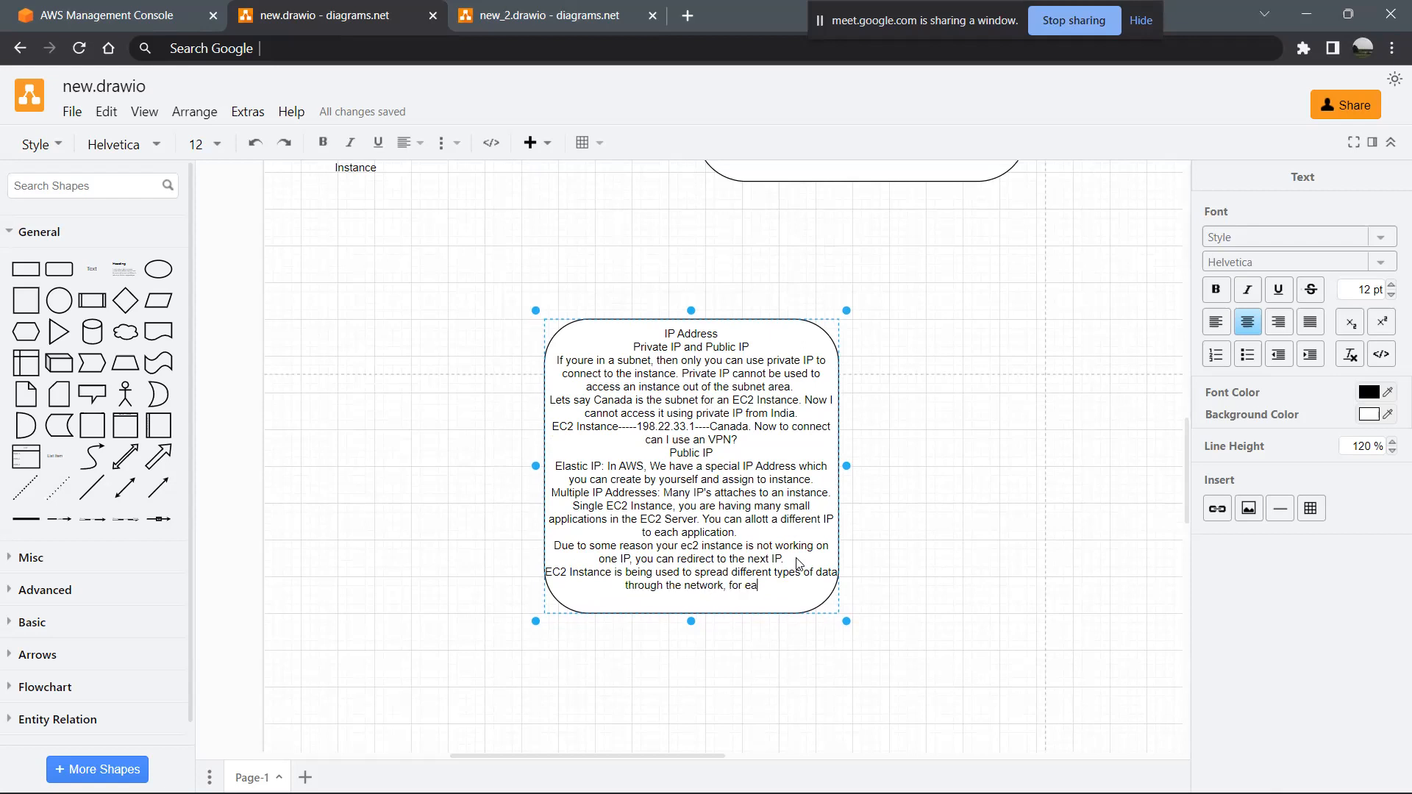
type("ch type of da")
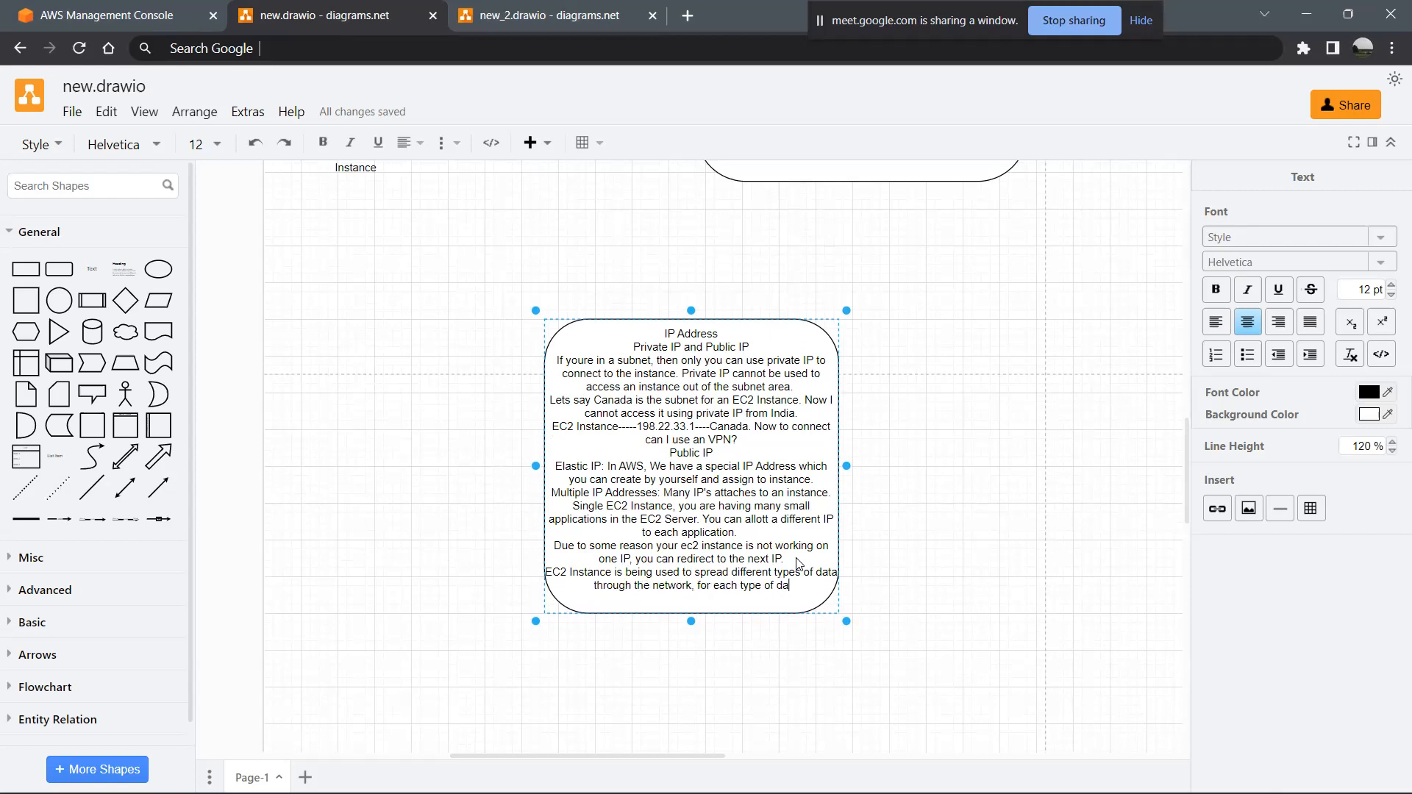
type("ta you sh")
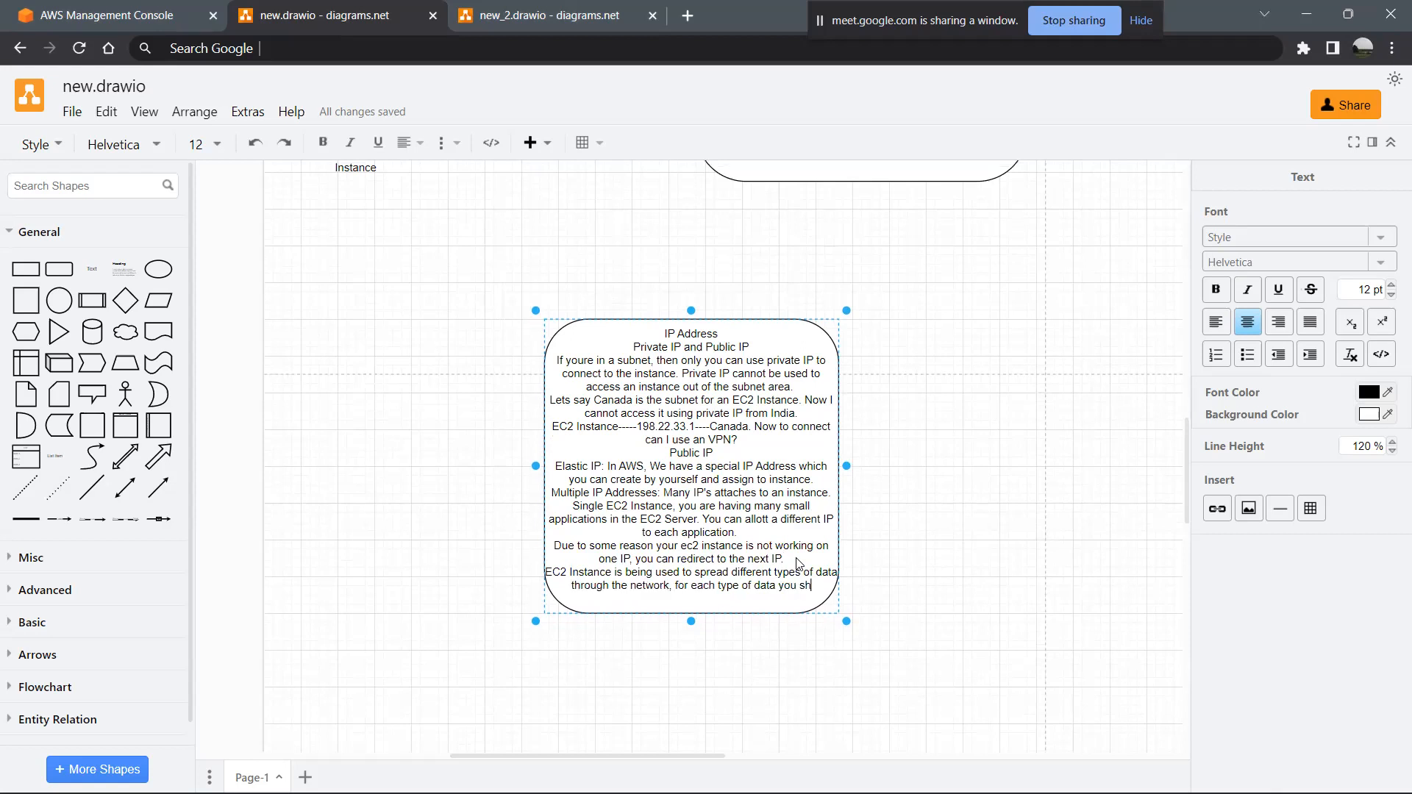
type("ould have")
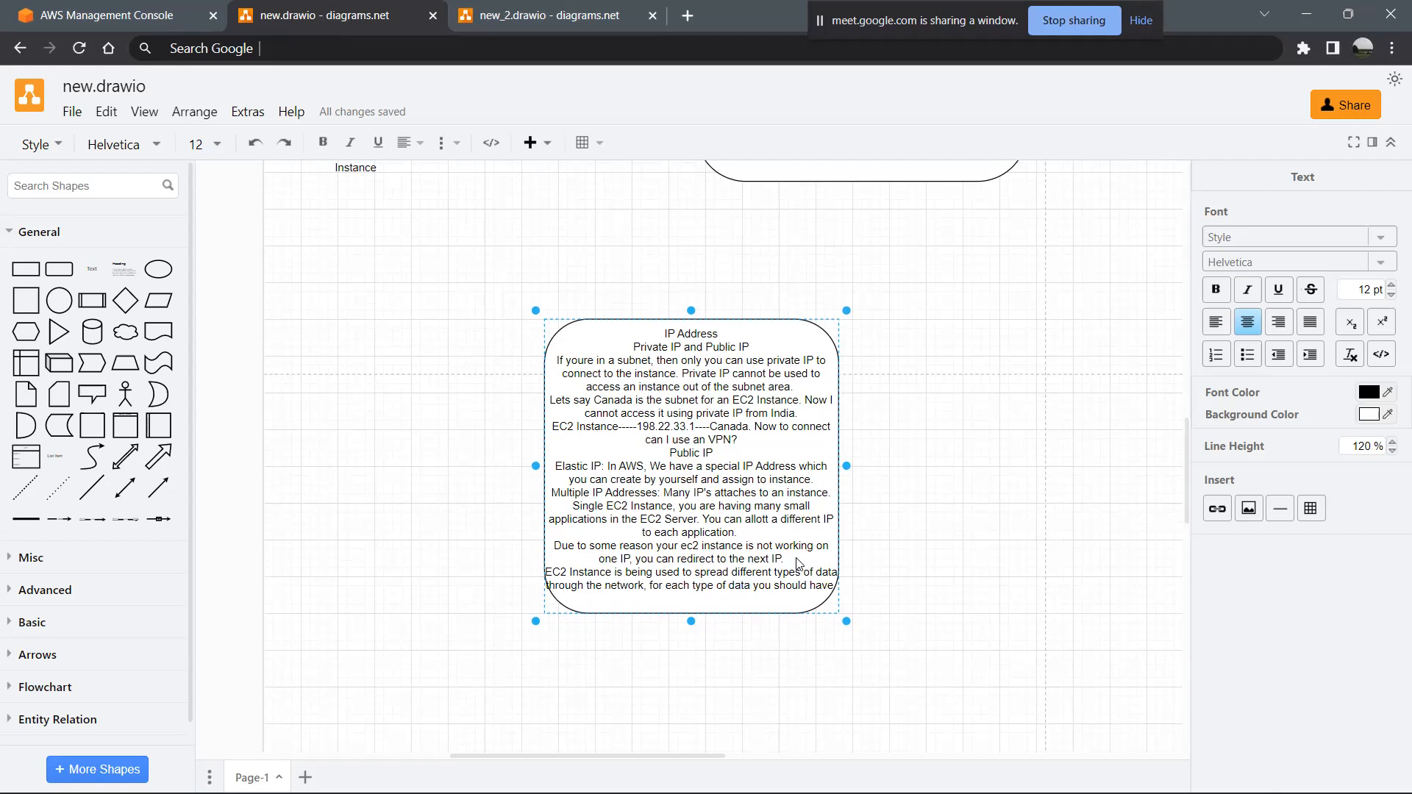
type(" different I")
type("P aff")
type("ress")
type(",")
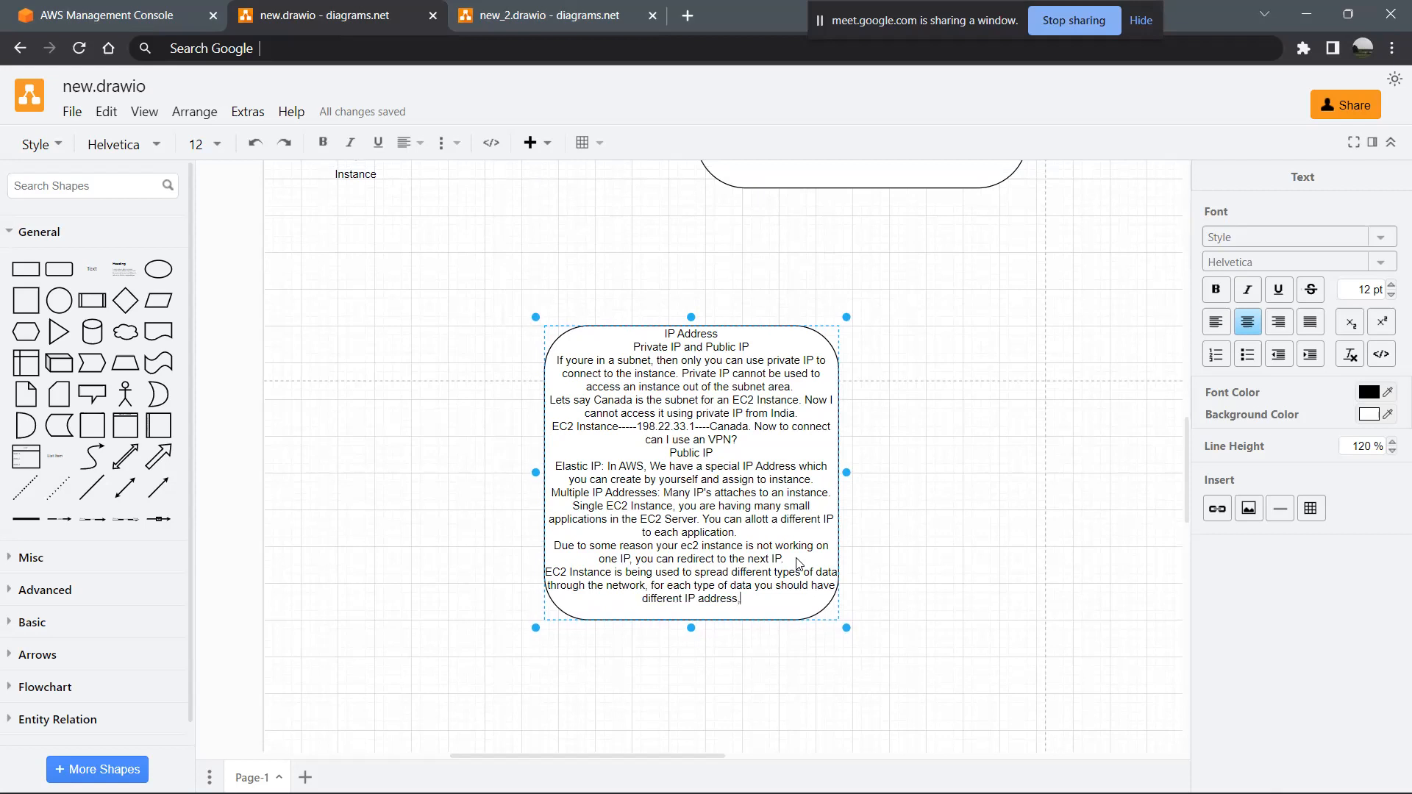
type(" so that there ")
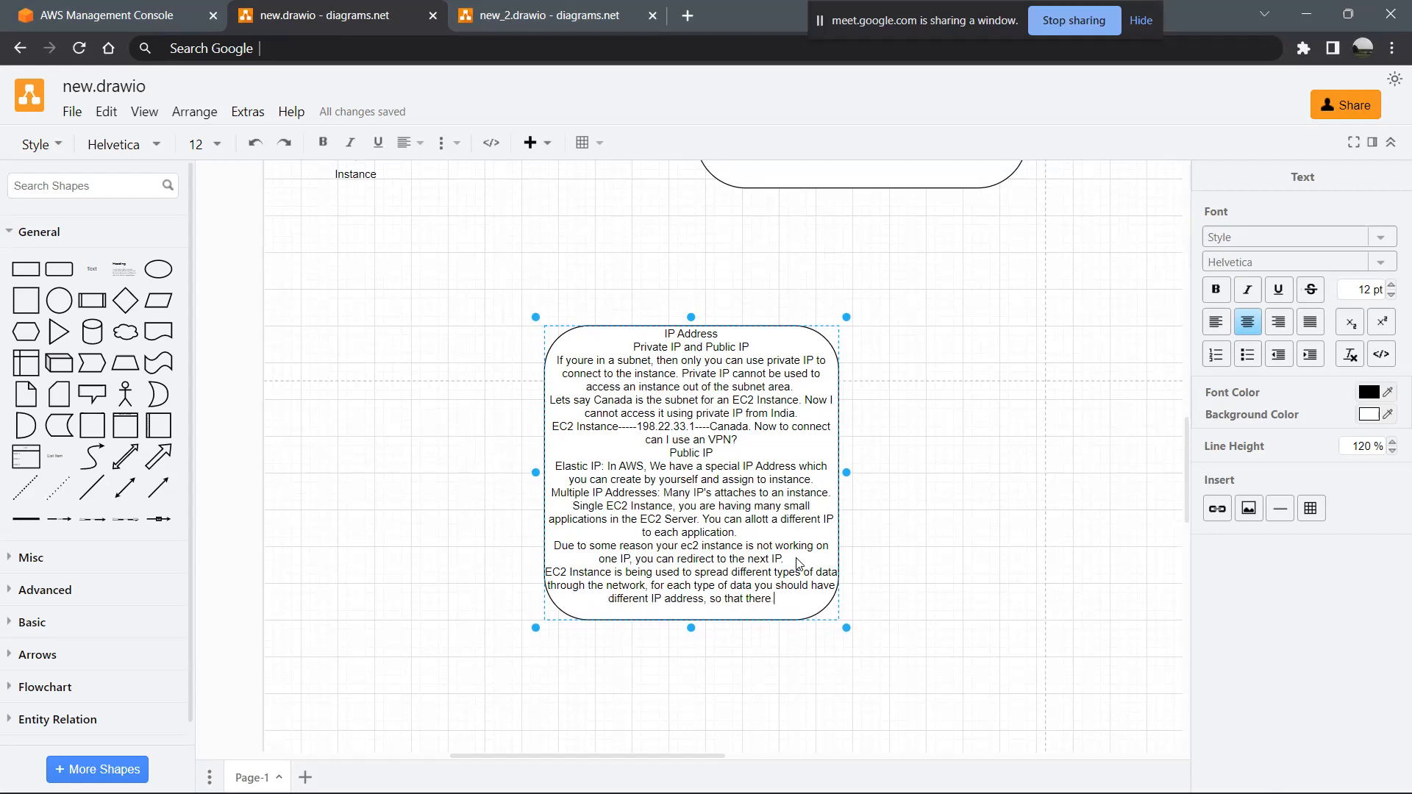
type("is no misin")
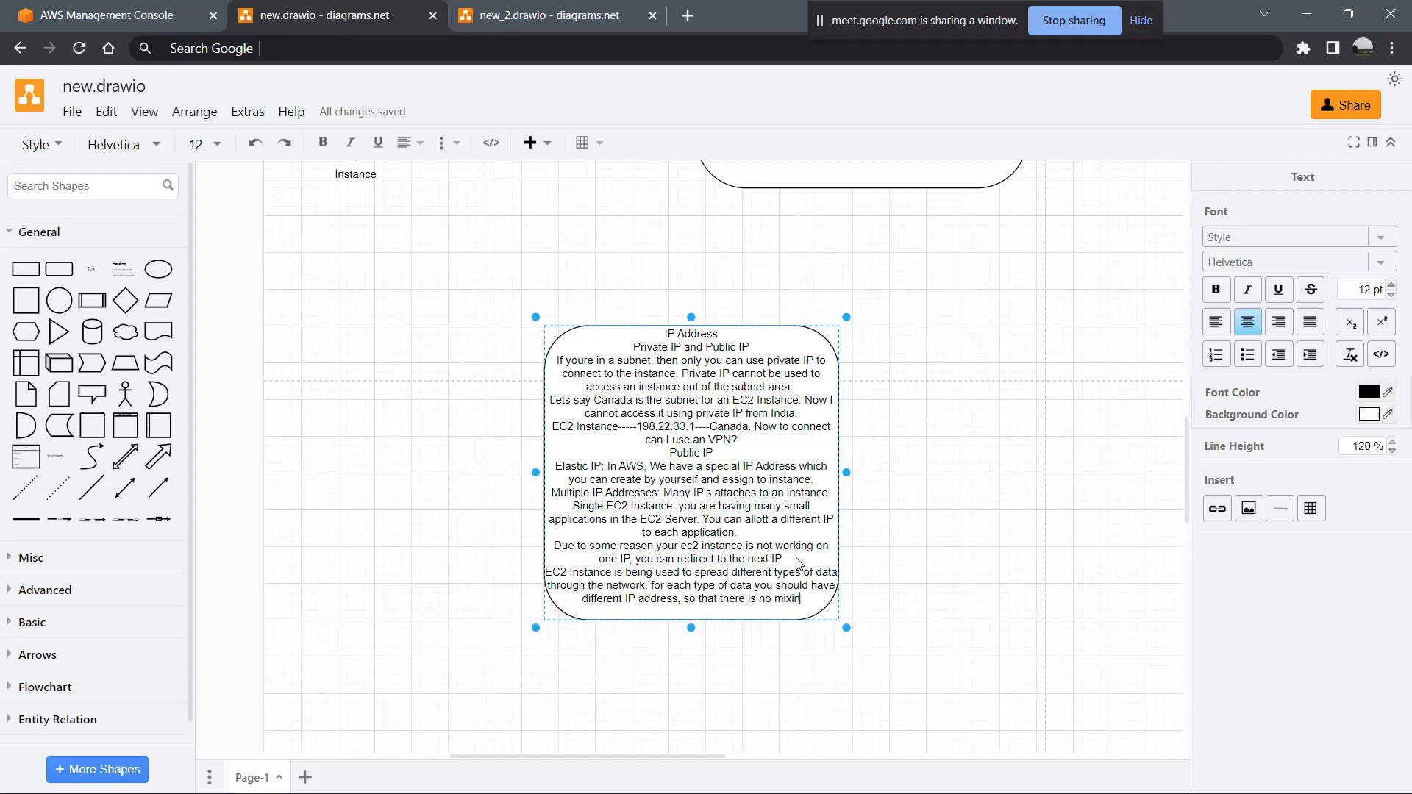
type("g of data.")
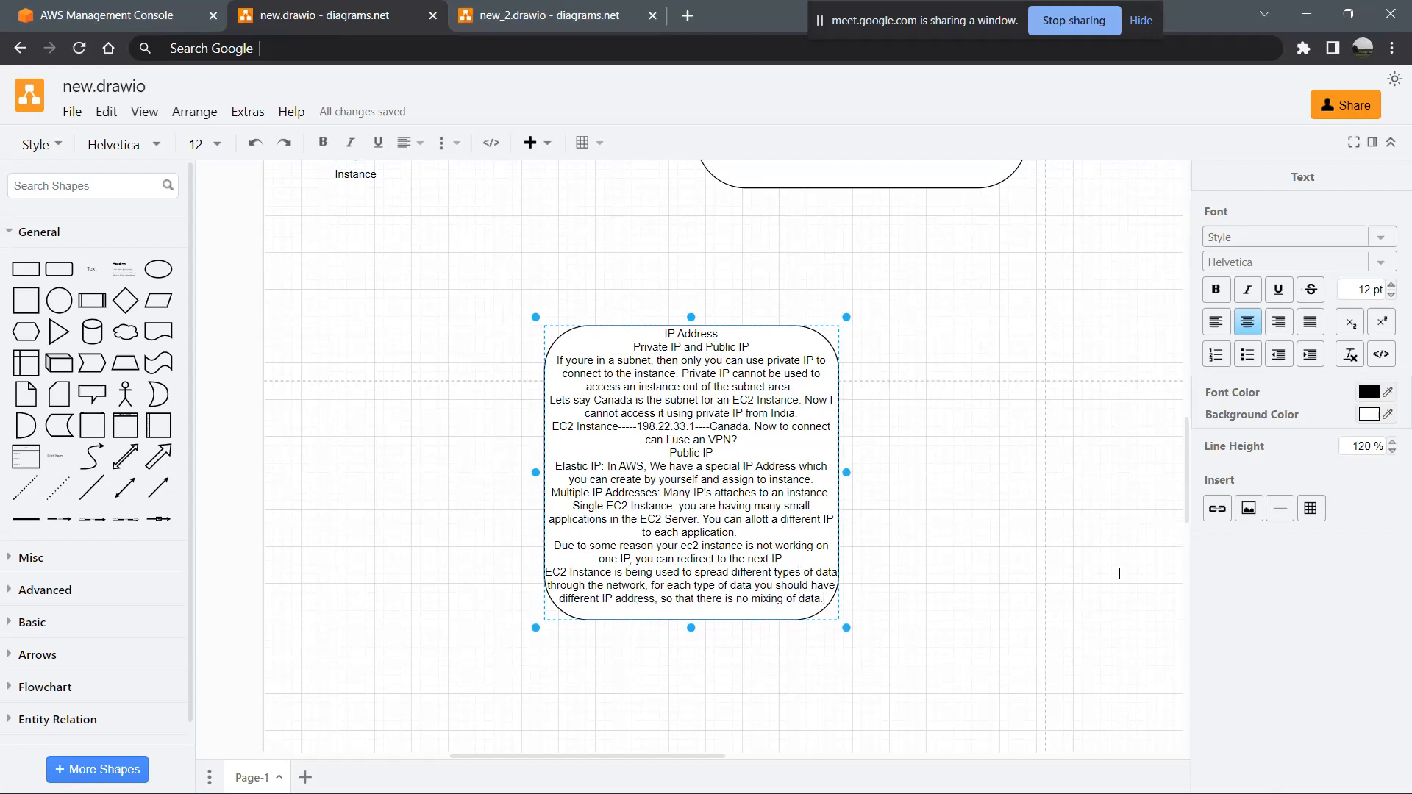
- Review the IP Address notes, the ACL box and the arrow chain from Instance to Network ACL
key("alt+Tab")
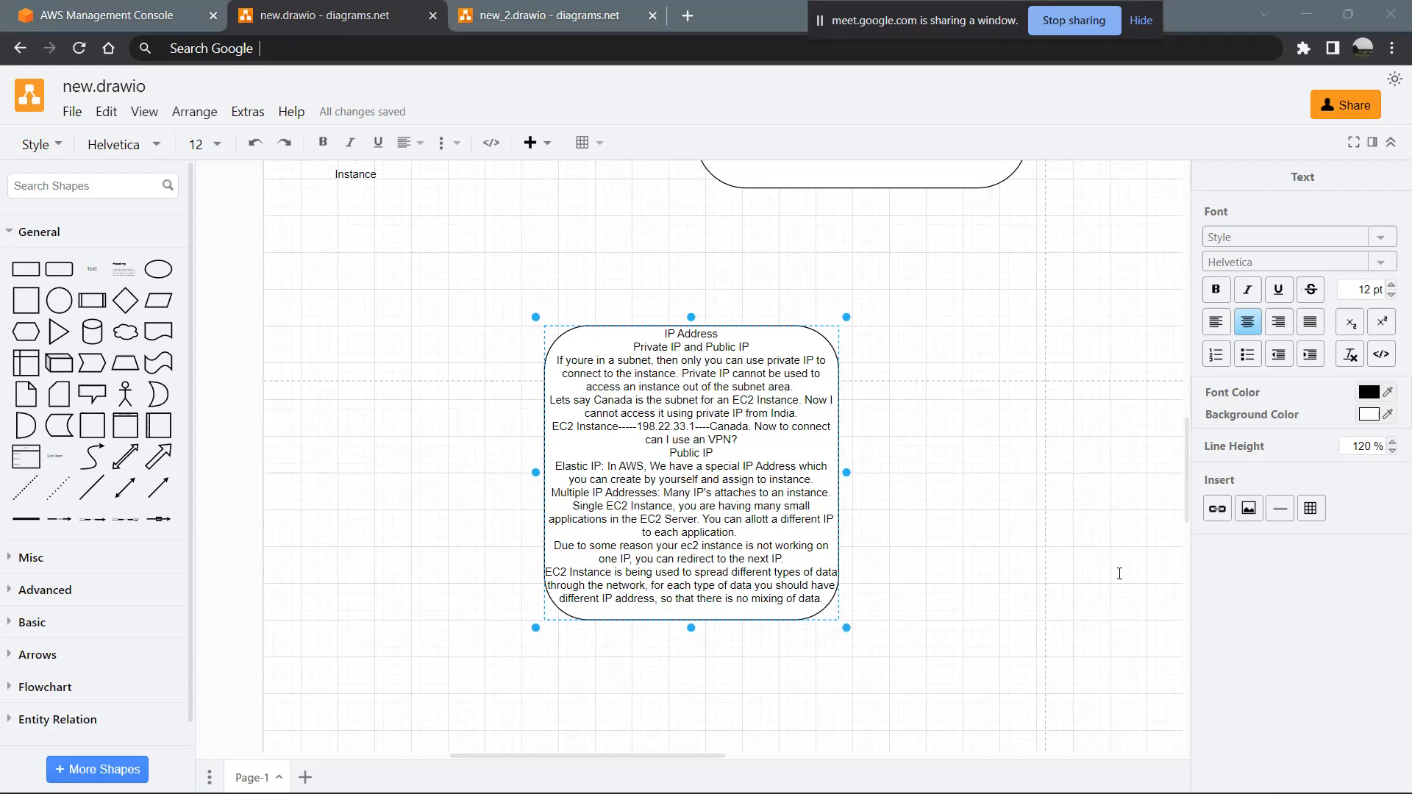
key("alt+Tab")
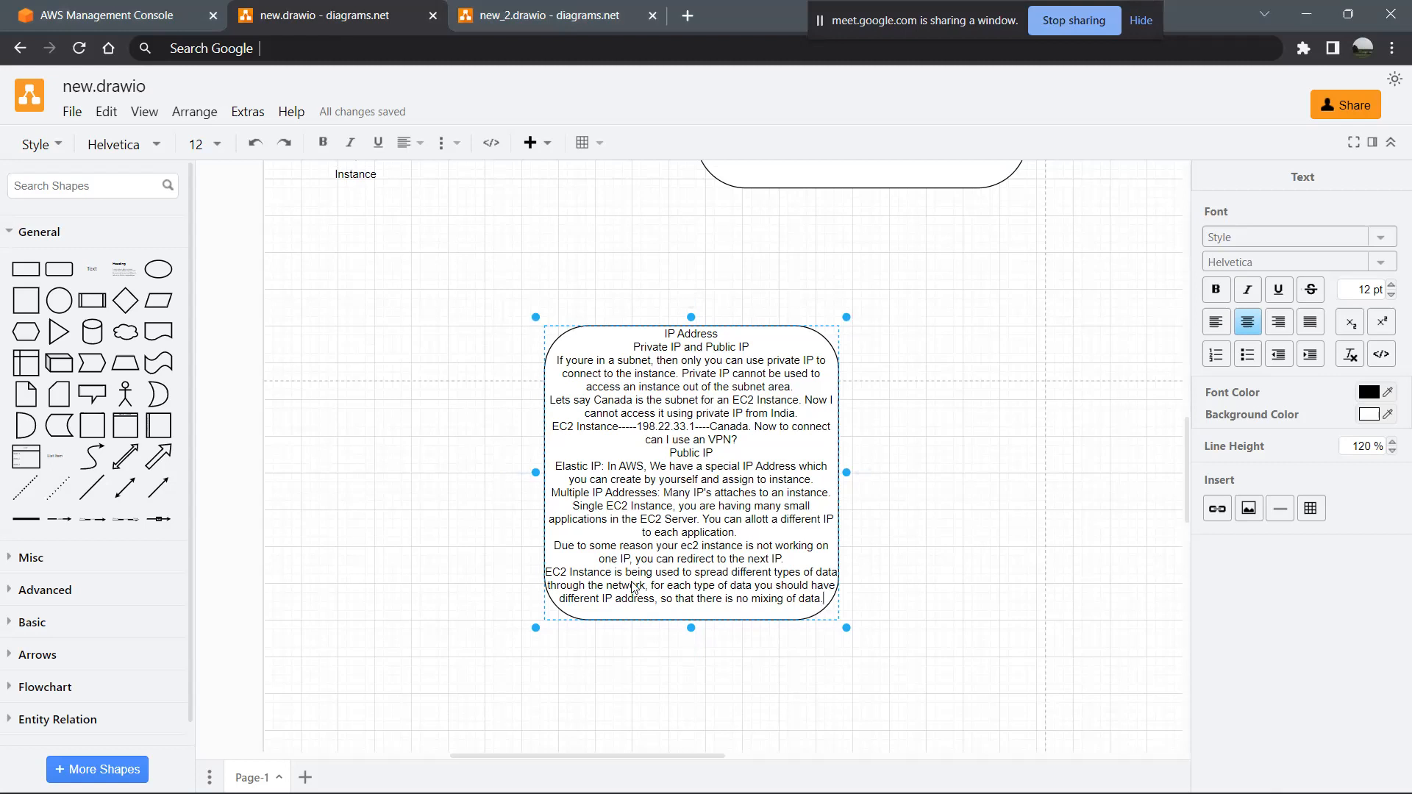
scroll(632, 586, "up", 5)
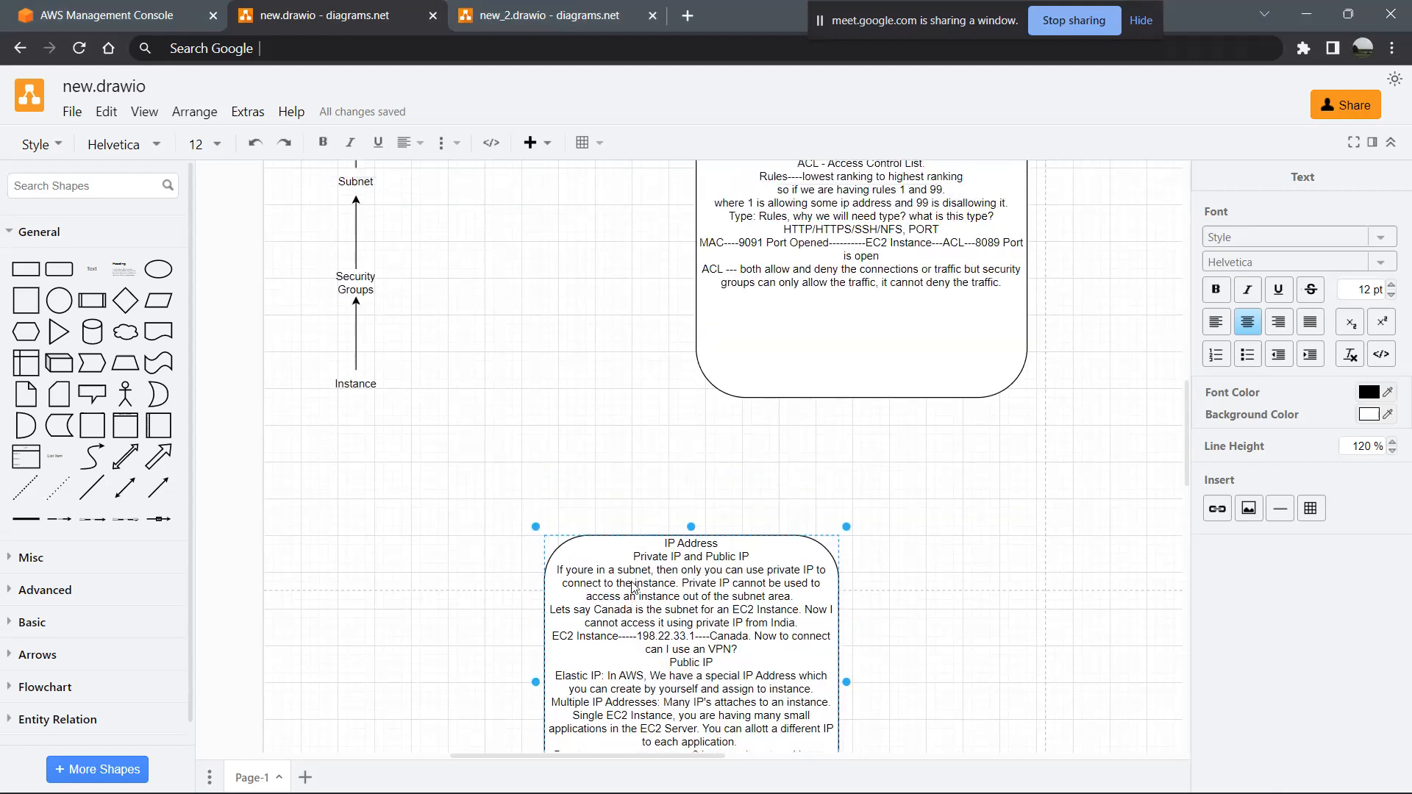
scroll(633, 586, "down", 3)
scroll(633, 586, "down", 1)
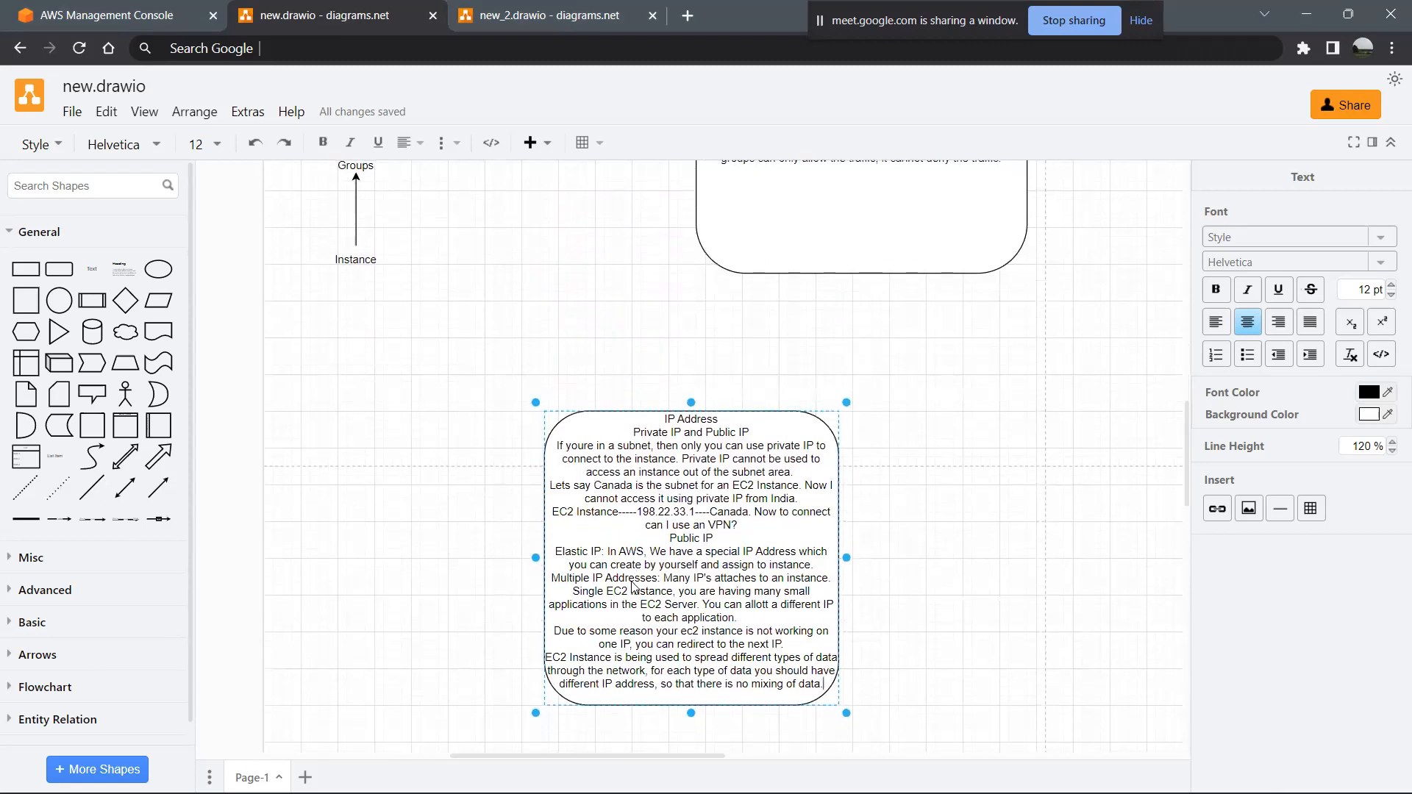
scroll(633, 586, "down", 4)
scroll(633, 586, "up", 5)
scroll(633, 587, "up", 5)
scroll(432, 571, "down", 1)
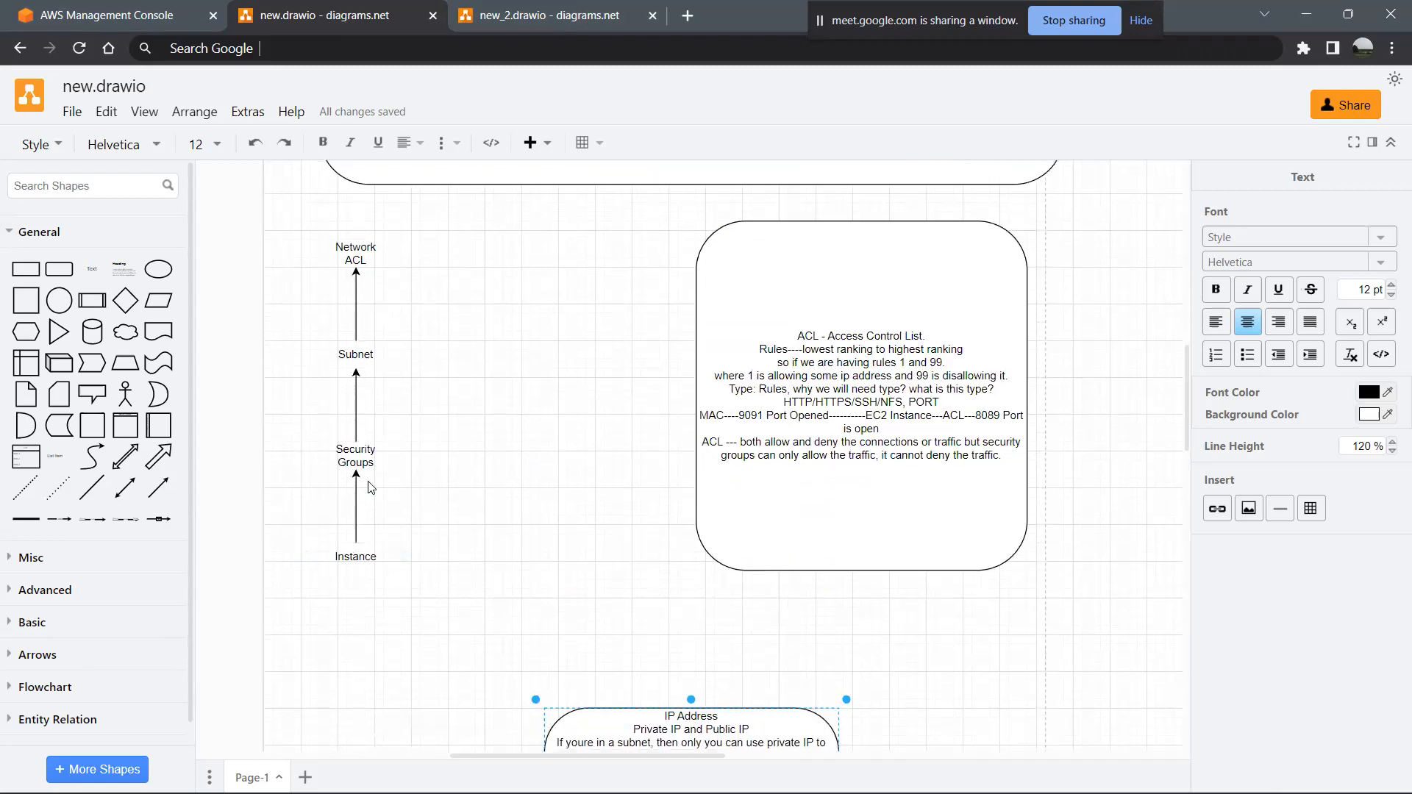
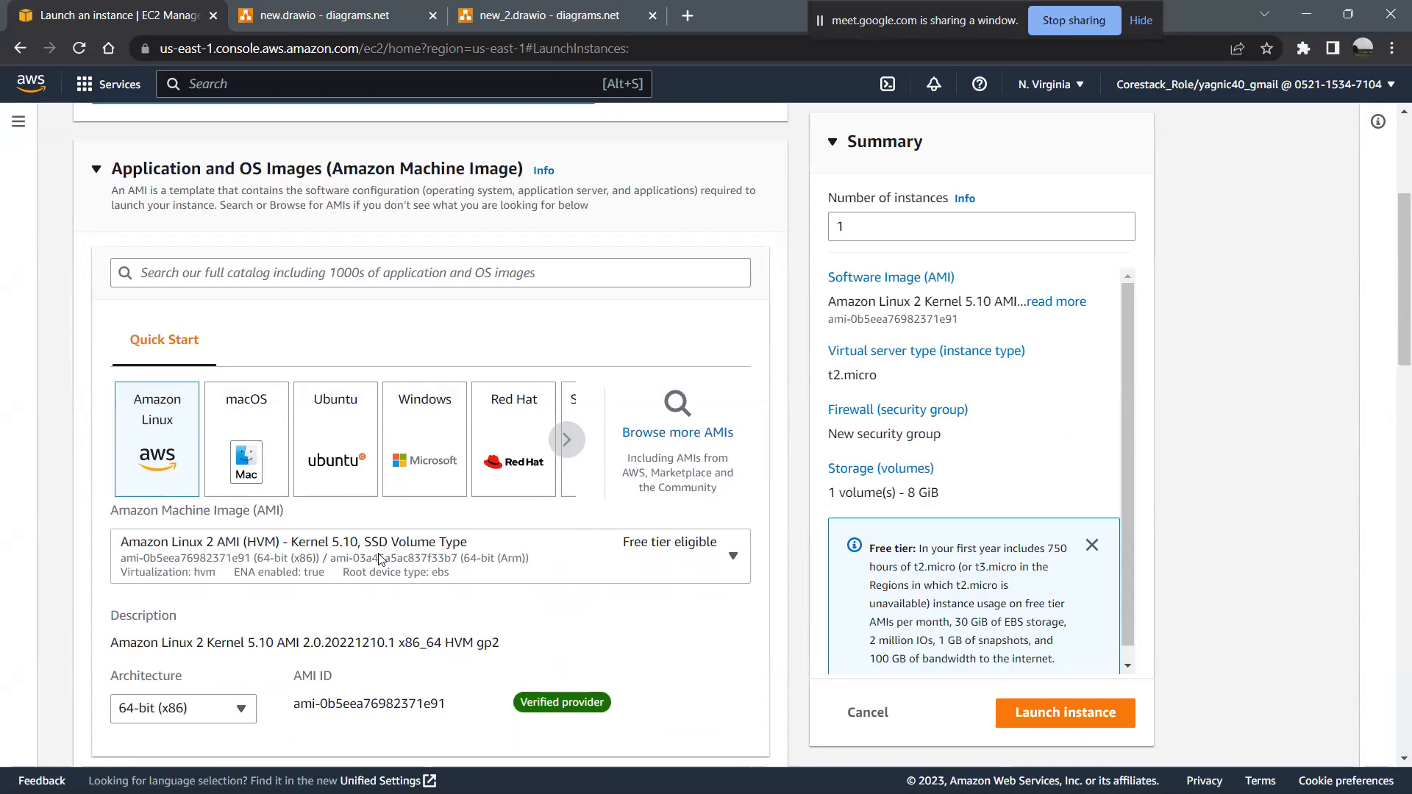
- Create an RSA key pair named ec21 in .pem format for the instance and save its file in the hari_docs folder
scroll(475, 588, "down", 5)
scroll(475, 589, "down", 6)
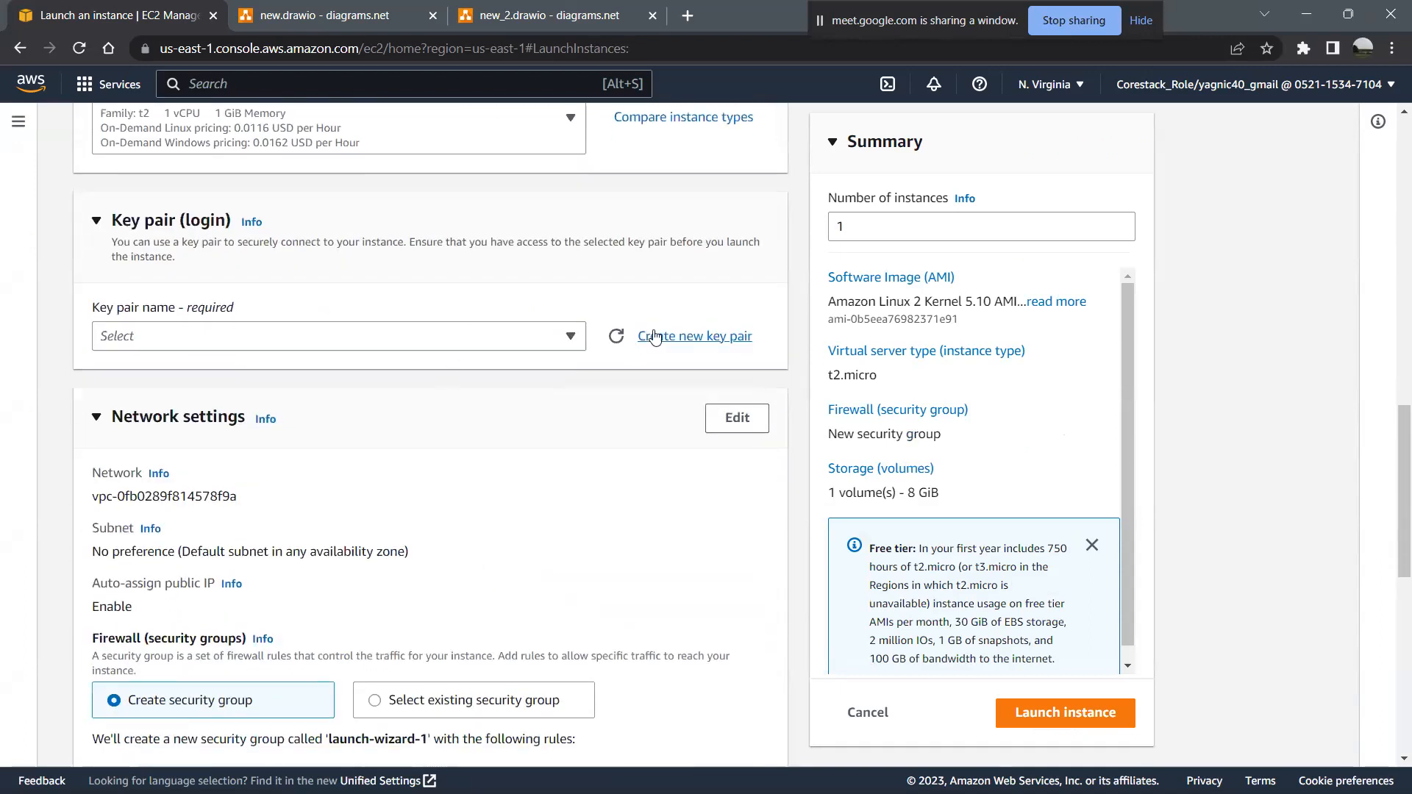
left_click(653, 337)
left_click(536, 386)
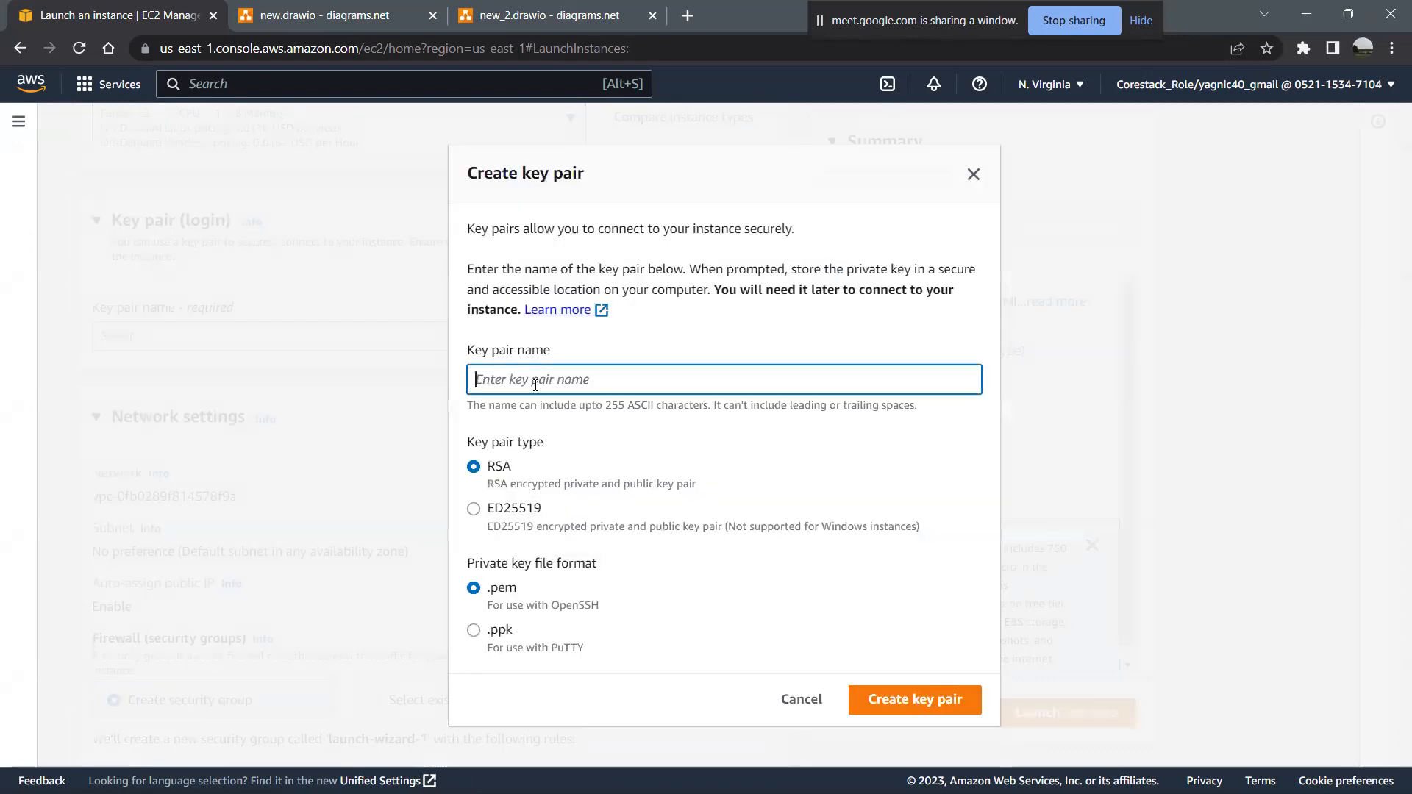
type("c21")
key("BackSpace")
key("BackSpace")
key("BackSpace")
type("ec21")
left_click(910, 701)
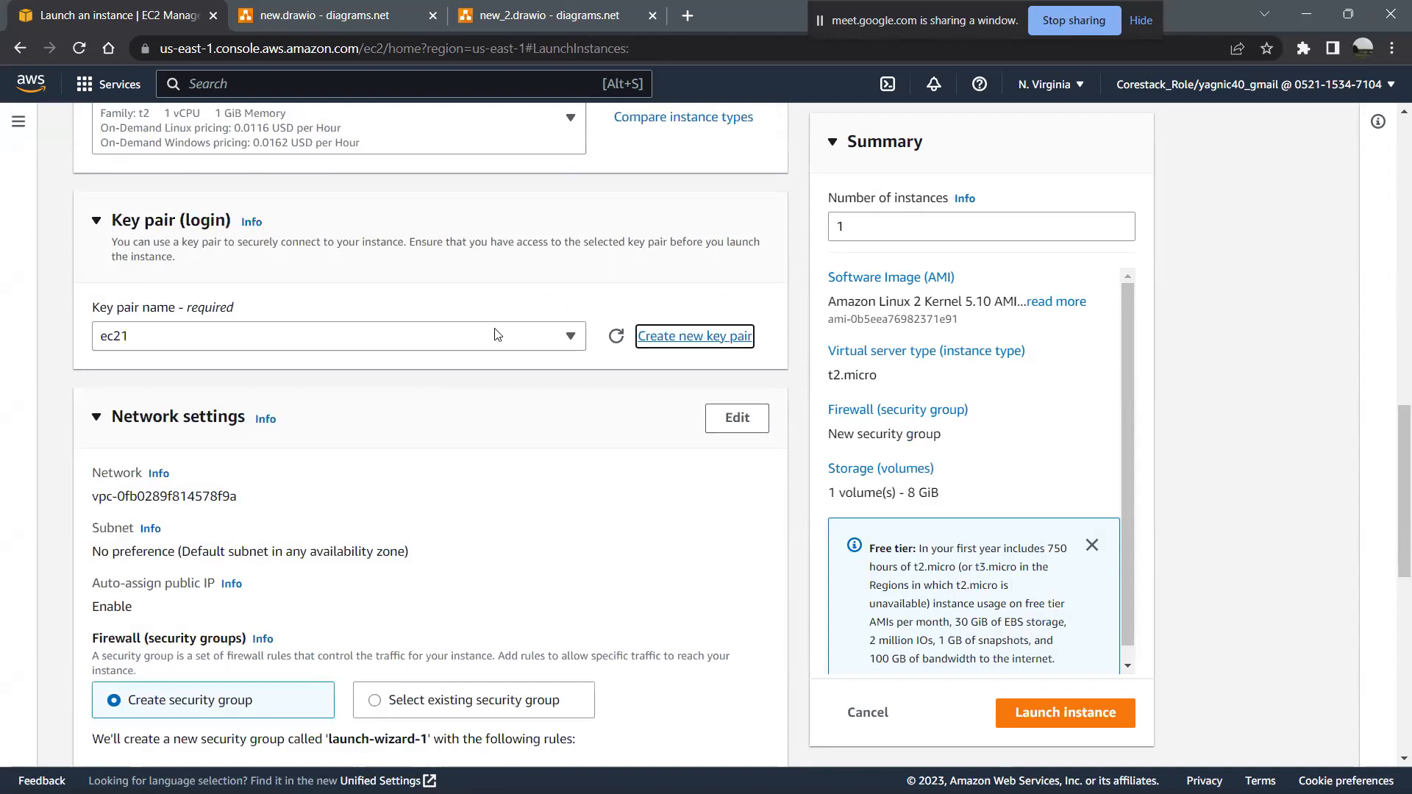
left_click(566, 410)
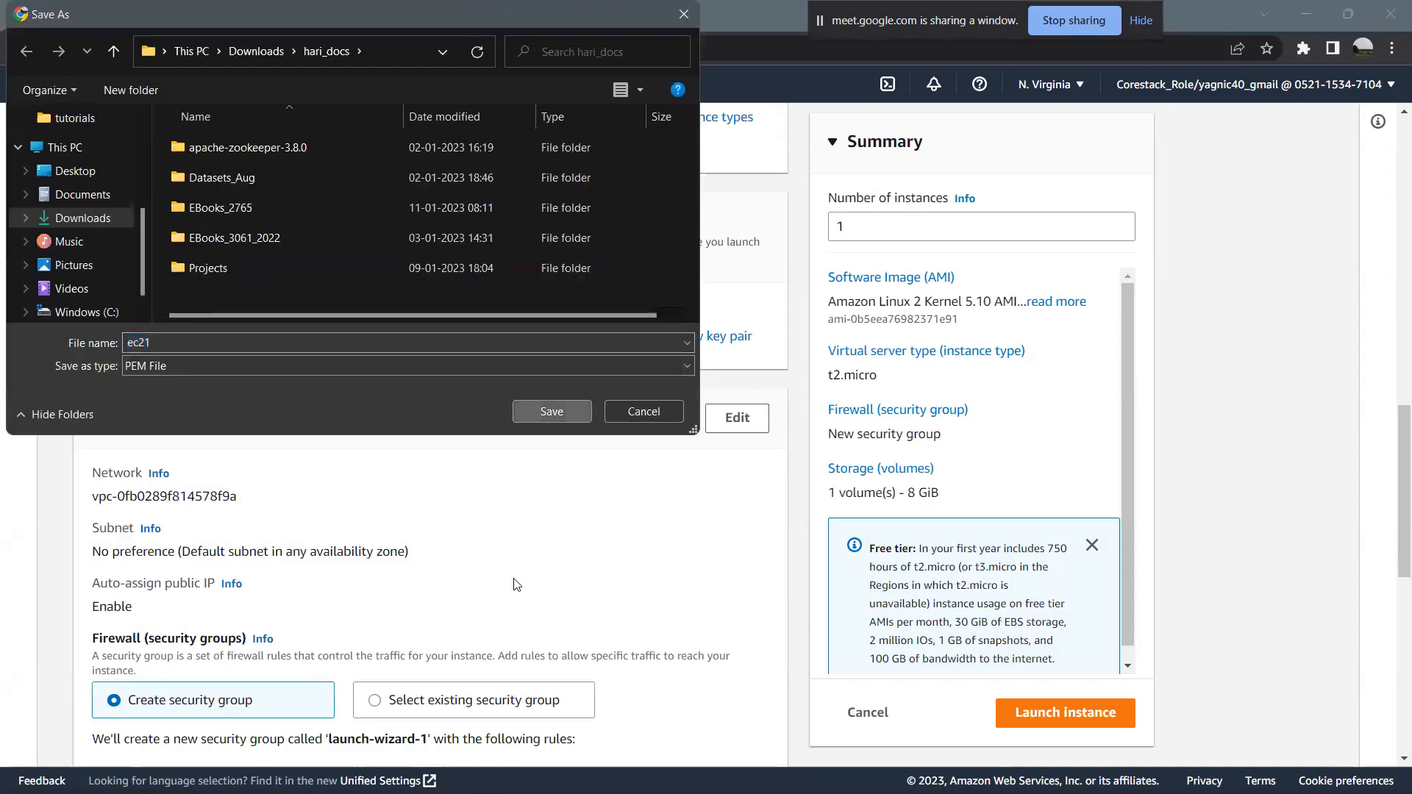
- Highlight the subnet preference and the auto-assign public IP value in the network settings
scroll(595, 601, "down", 4)
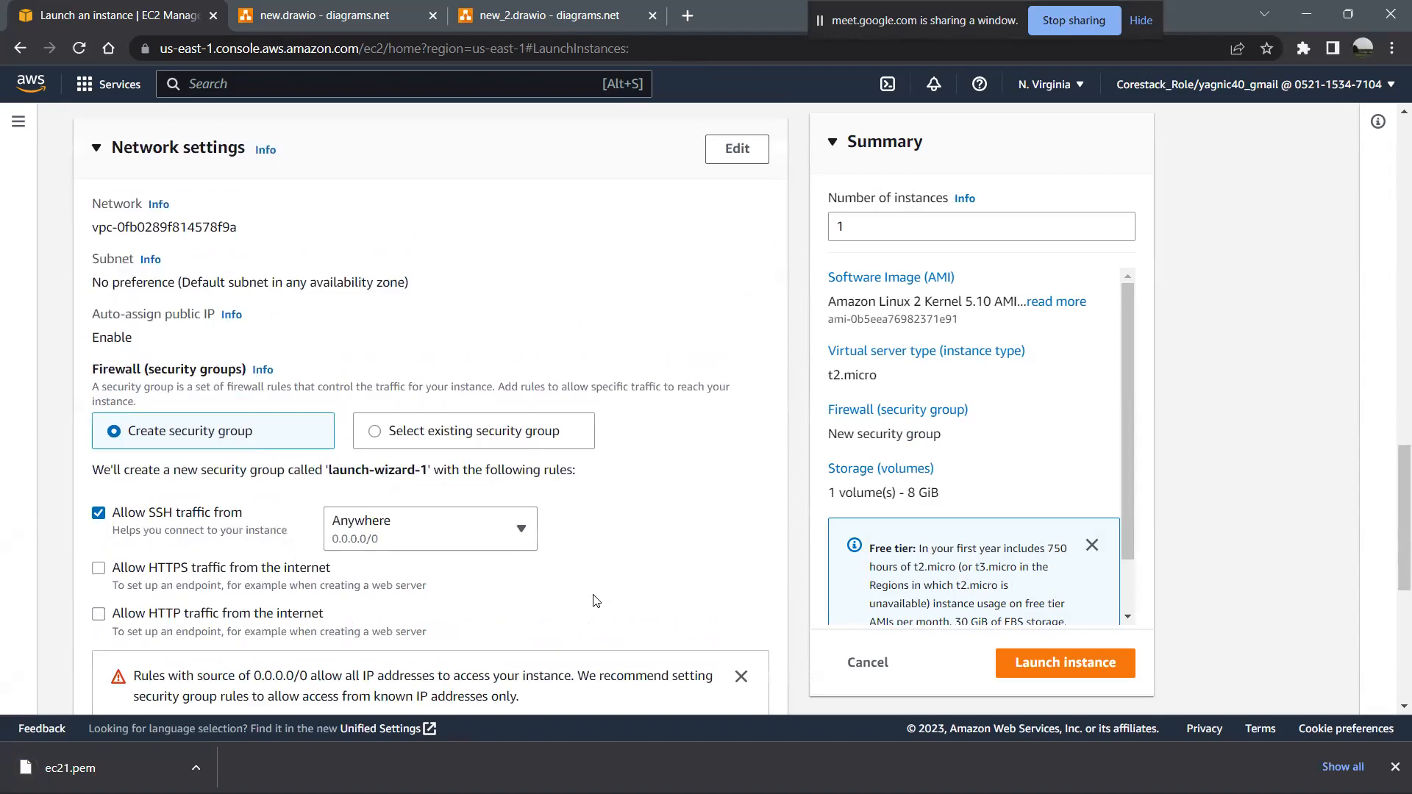
scroll(169, 346, "up", 1)
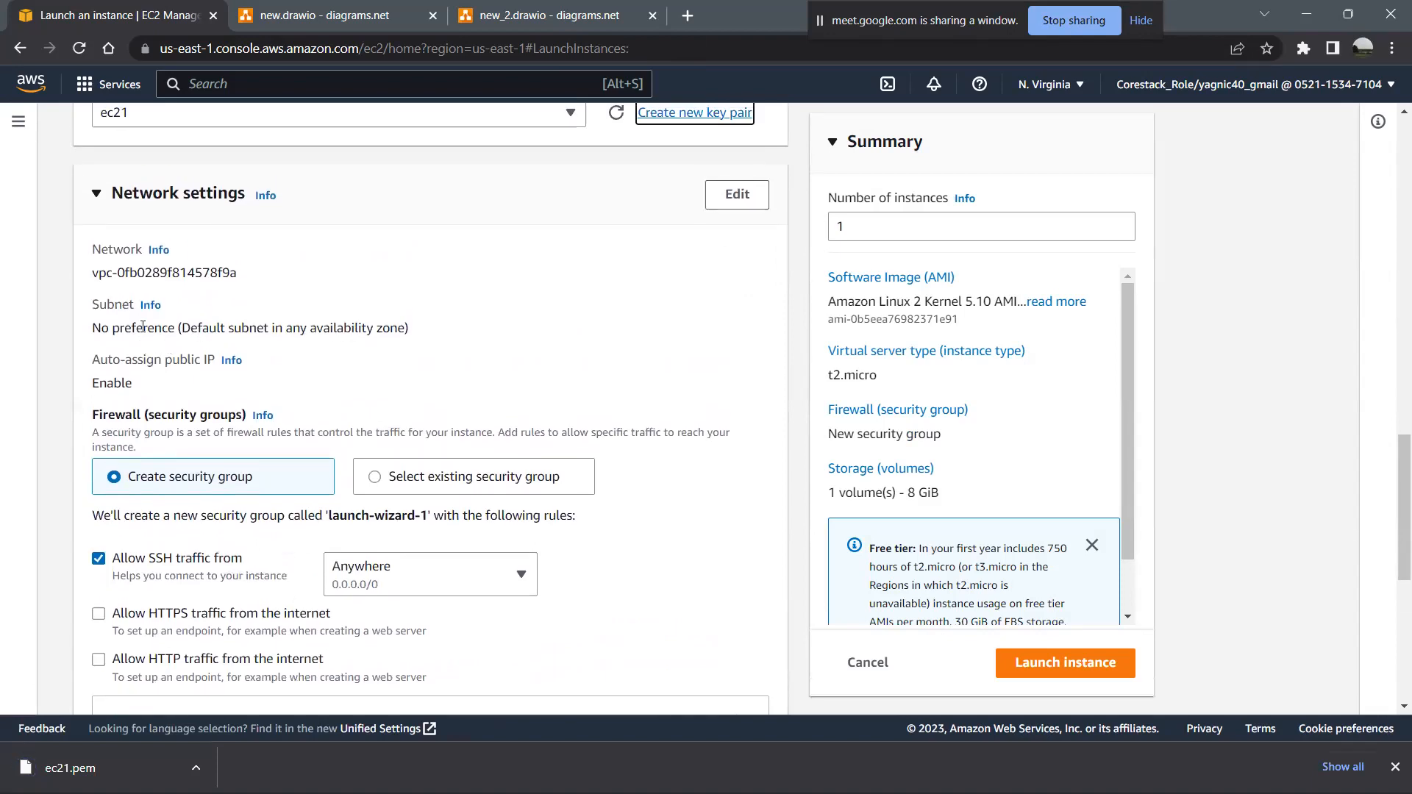
left_click_drag(89, 329, 417, 324)
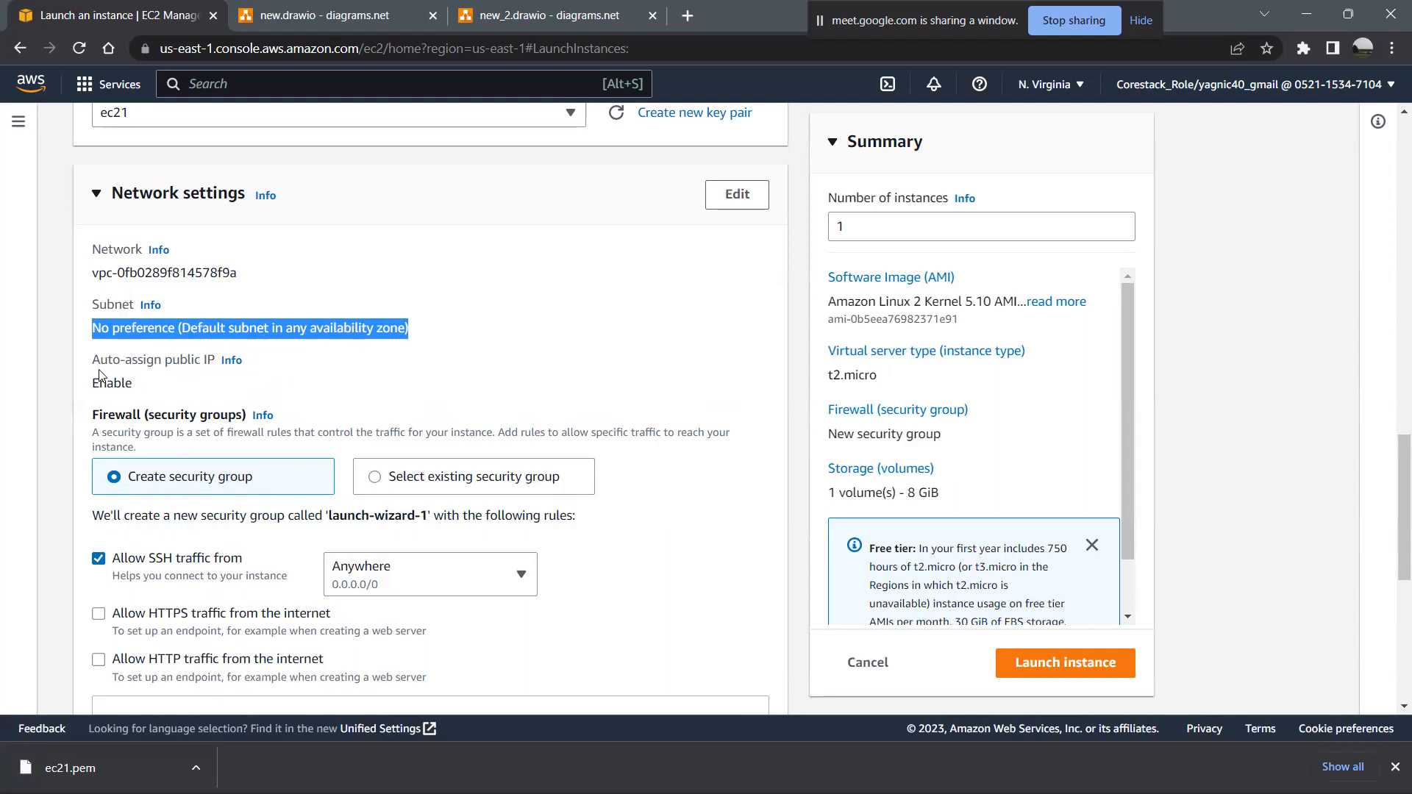
left_click_drag(91, 385, 145, 390)
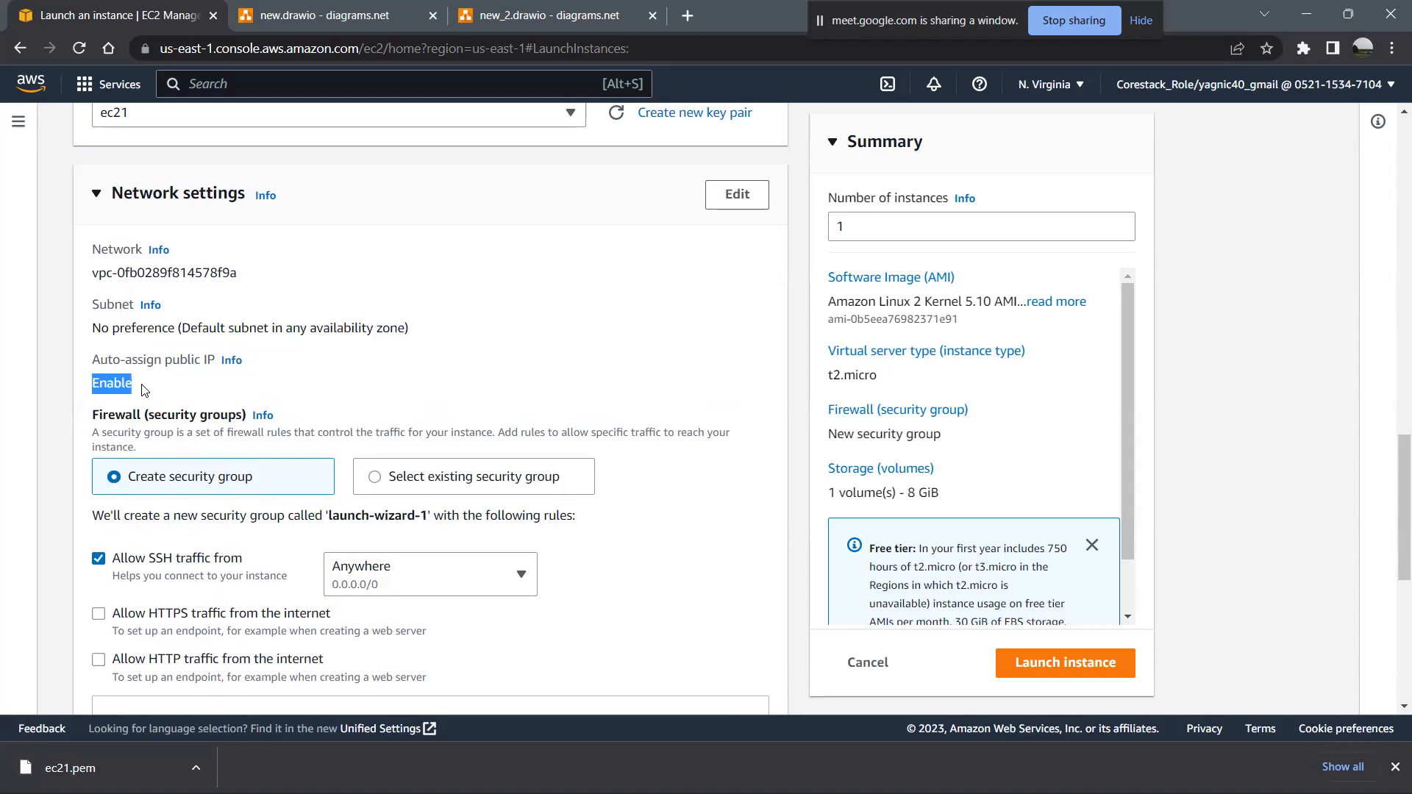
- Open the network settings for editing and look through the available subnets and VPCs
left_click(750, 193)
left_click(522, 360)
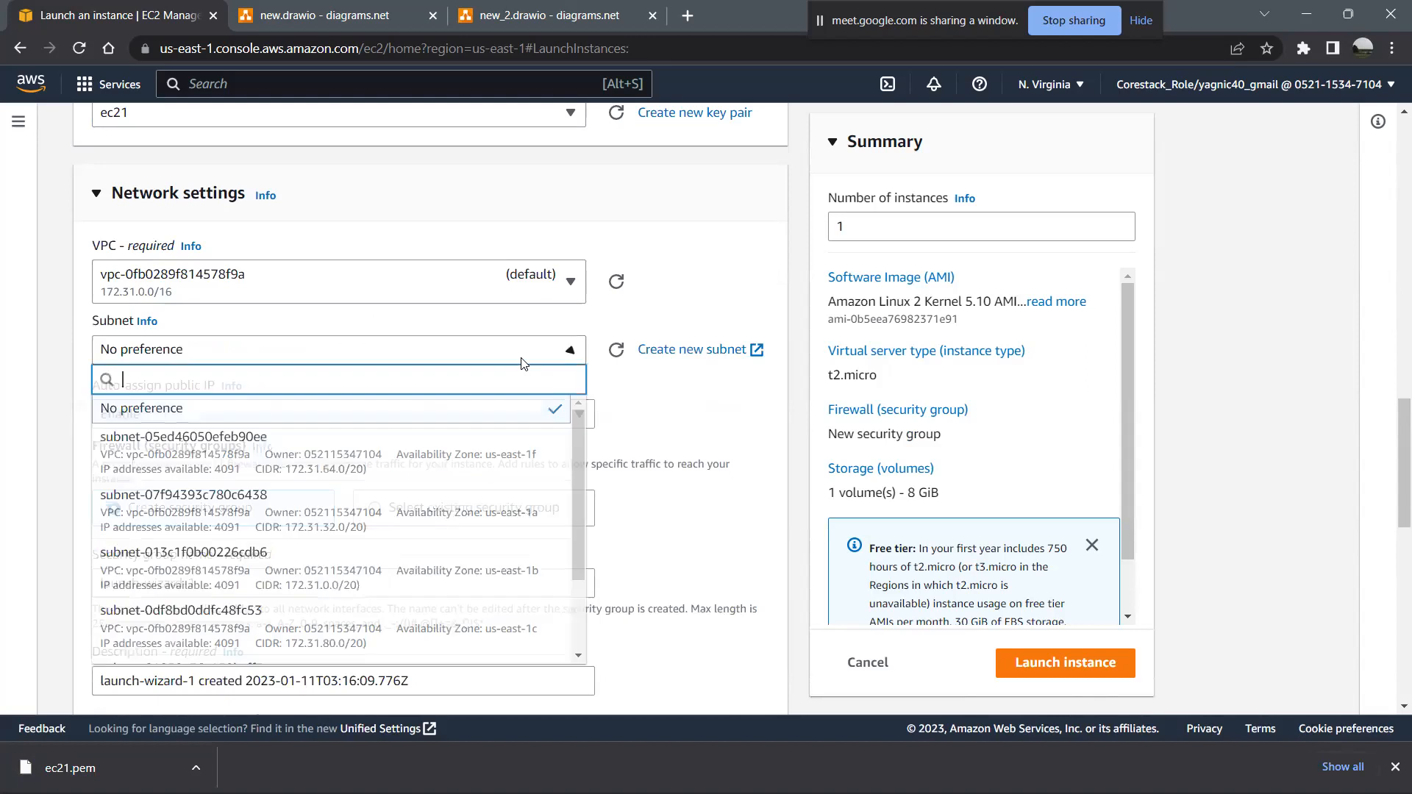
scroll(486, 515, "down", 2)
scroll(489, 514, "up", 2)
scroll(489, 515, "down", 2)
scroll(489, 515, "up", 2)
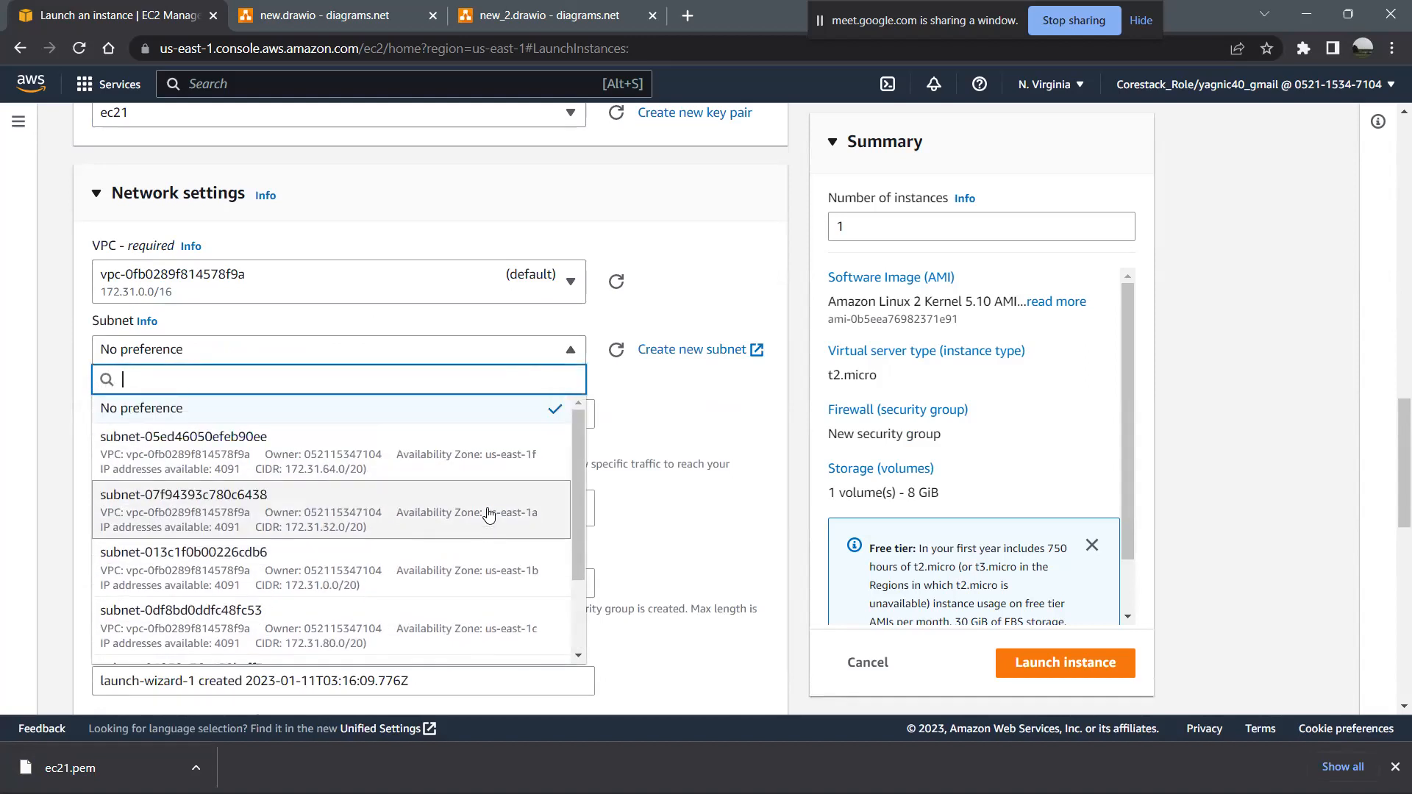
scroll(490, 514, "down", 2)
scroll(489, 514, "up", 2)
scroll(489, 507, "down", 2)
scroll(489, 508, "up", 2)
left_click(668, 410)
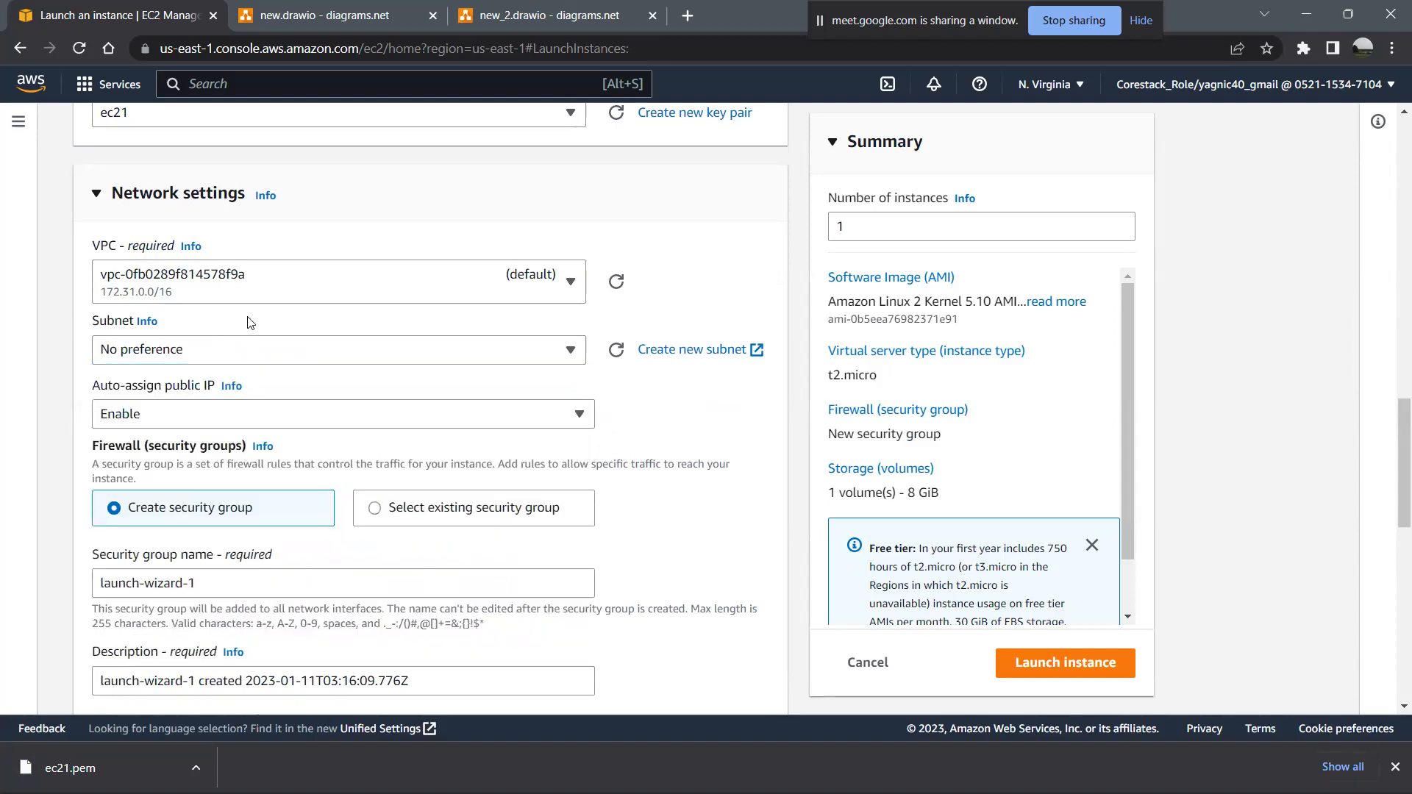
left_click(289, 282)
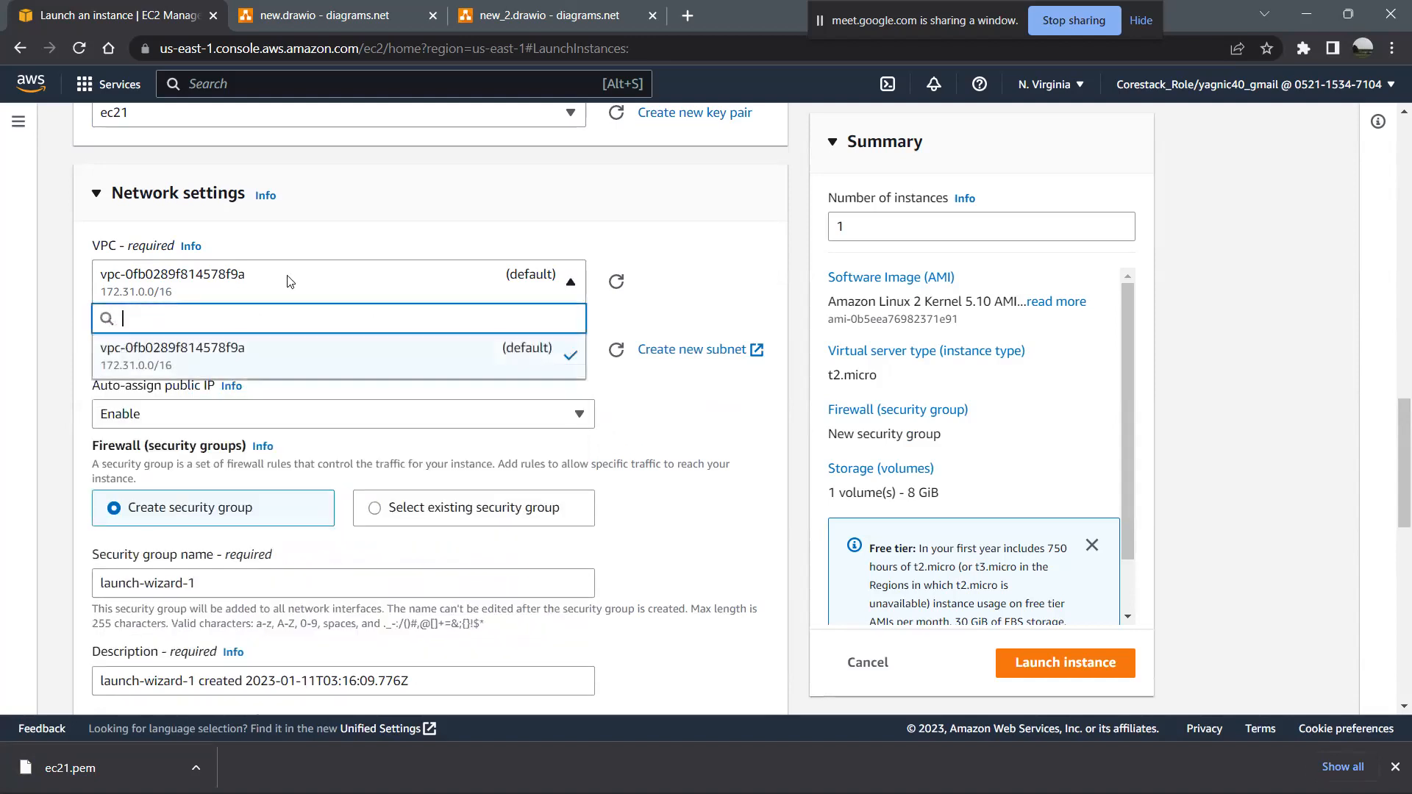
left_click(634, 442)
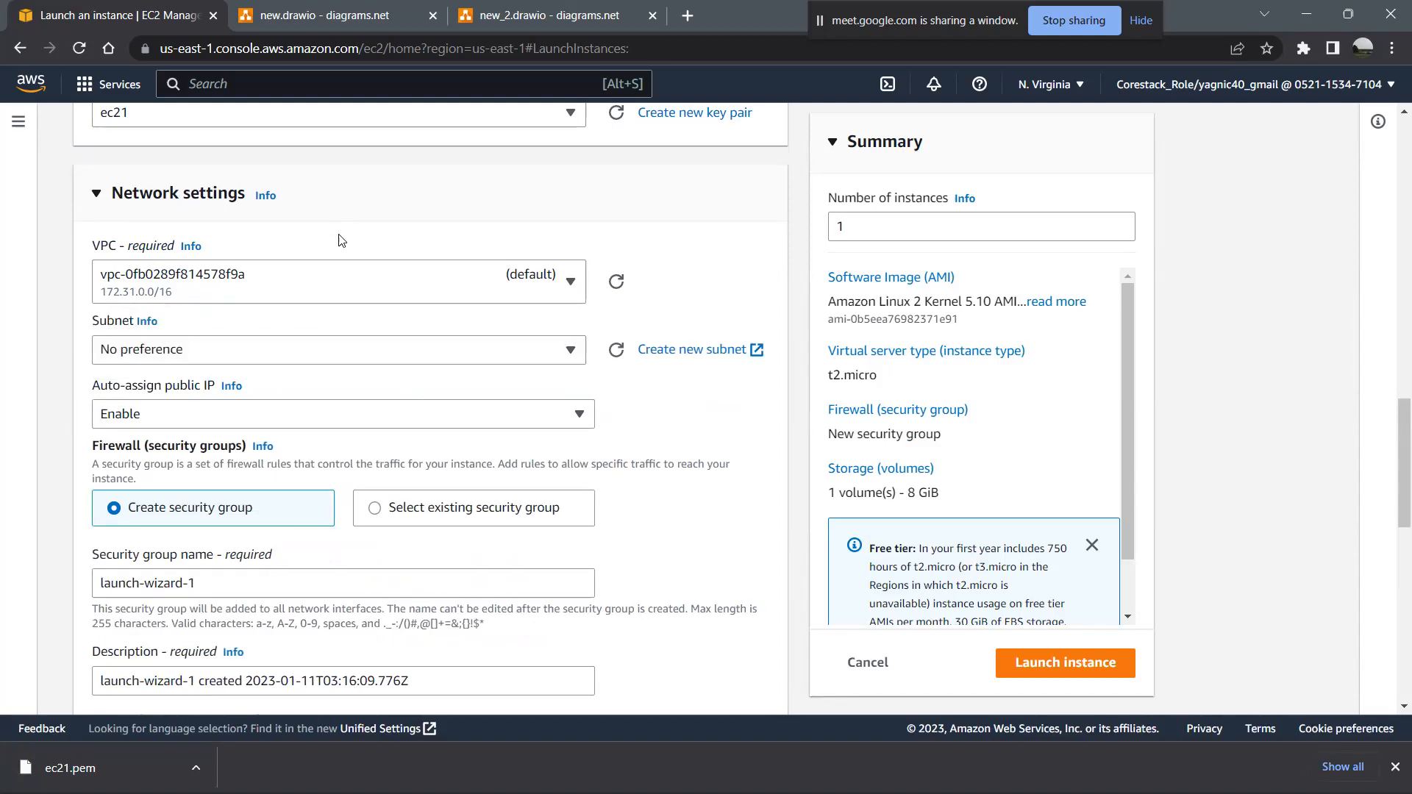
- Switch Auto-assign public IP to Disable and back to Enable
left_click(553, 421)
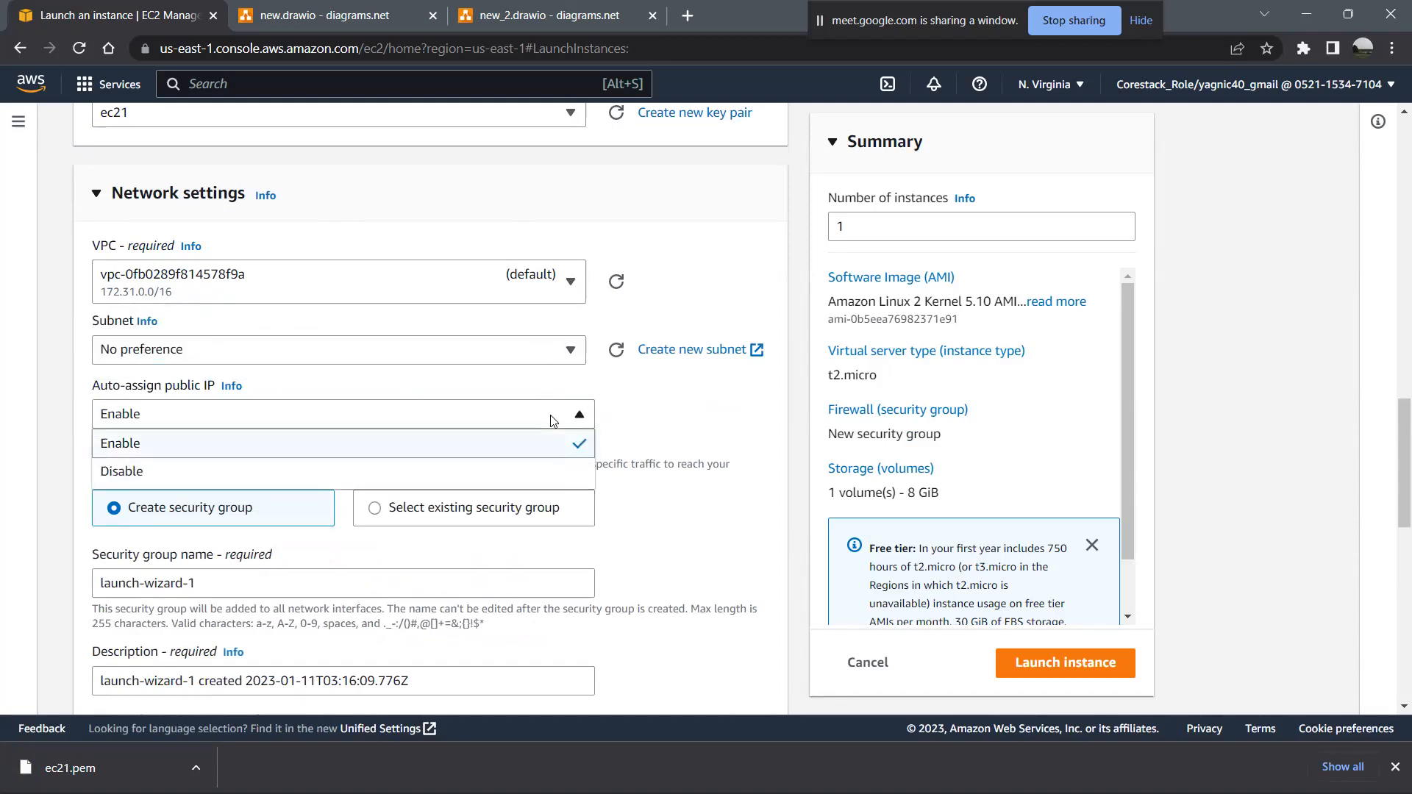
left_click(164, 481)
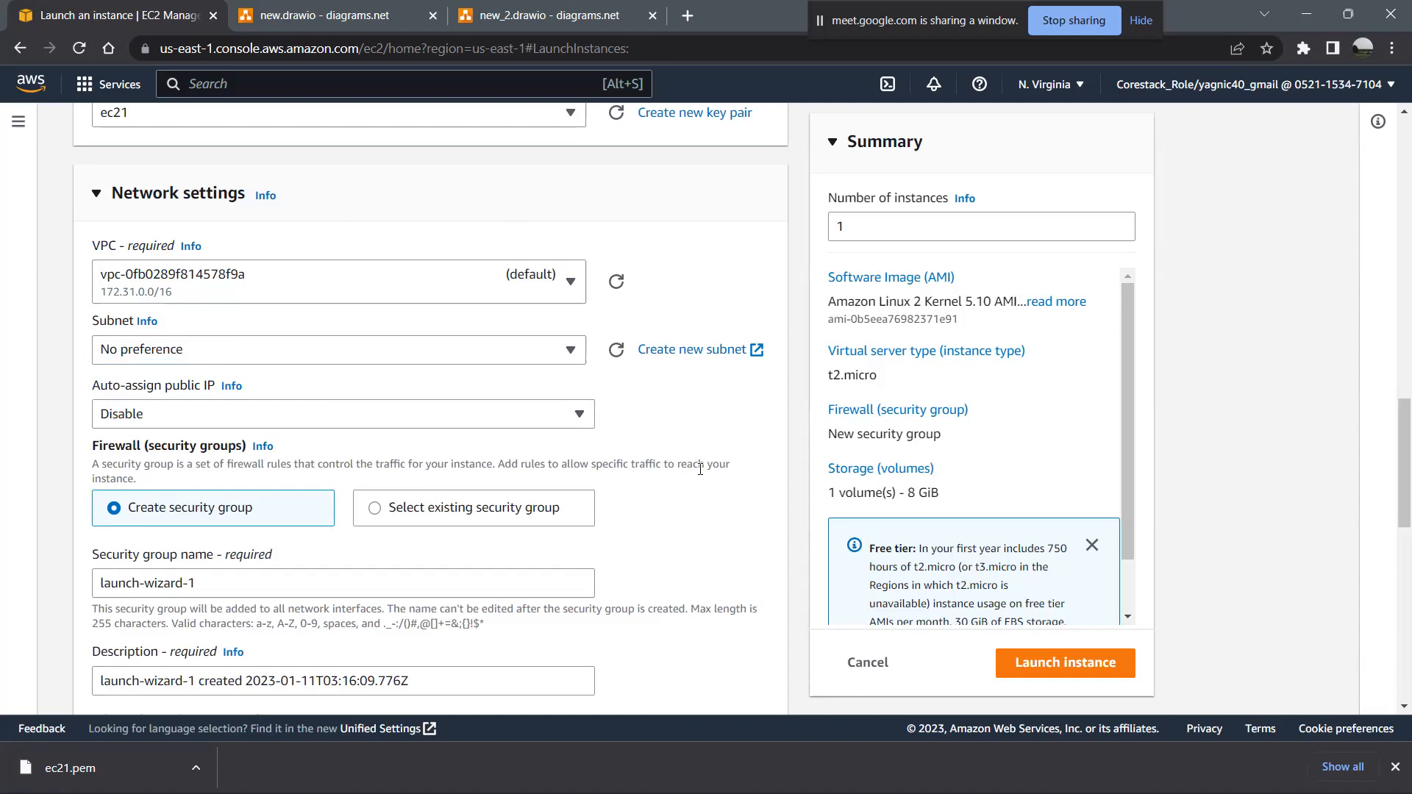
scroll(700, 469, "down", 2)
left_click(531, 297)
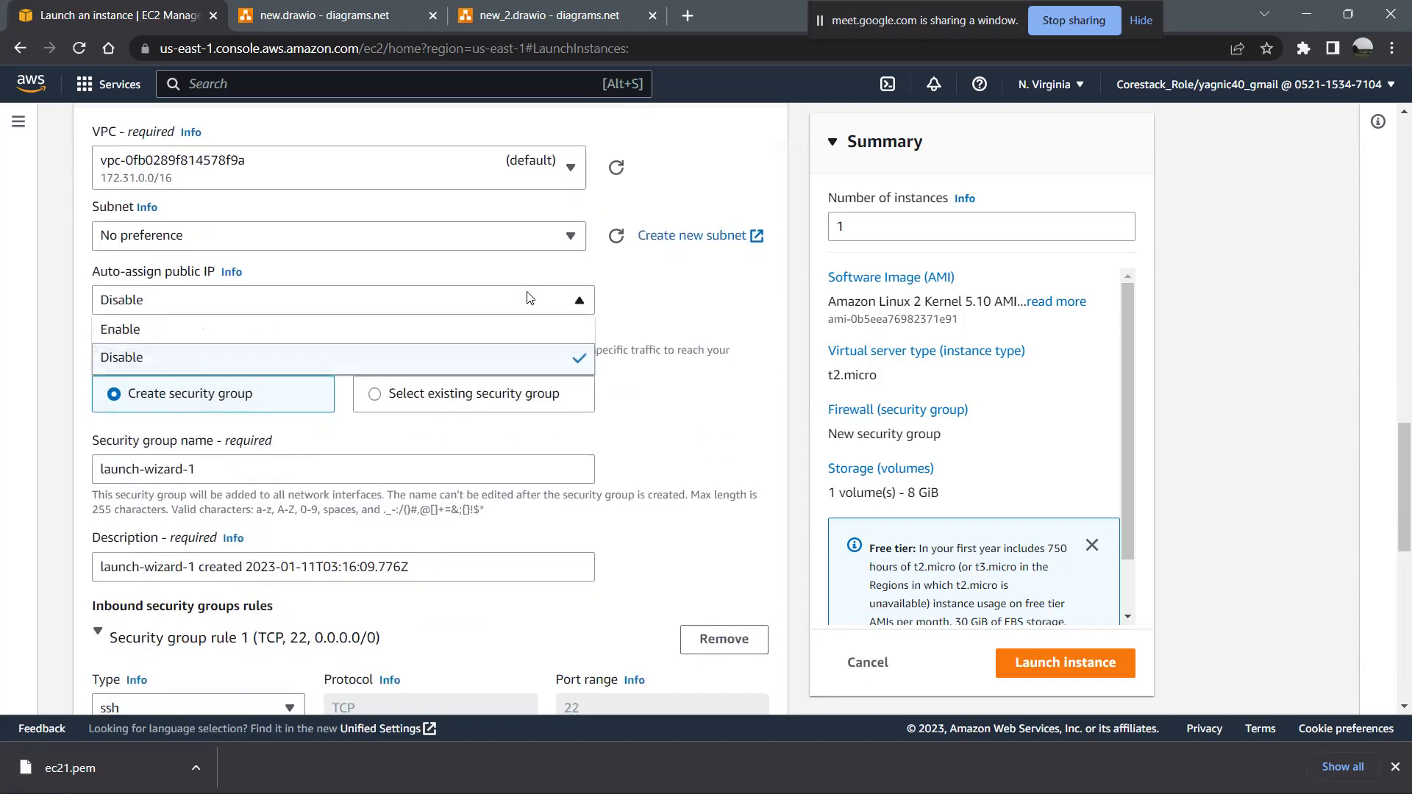
left_click(517, 333)
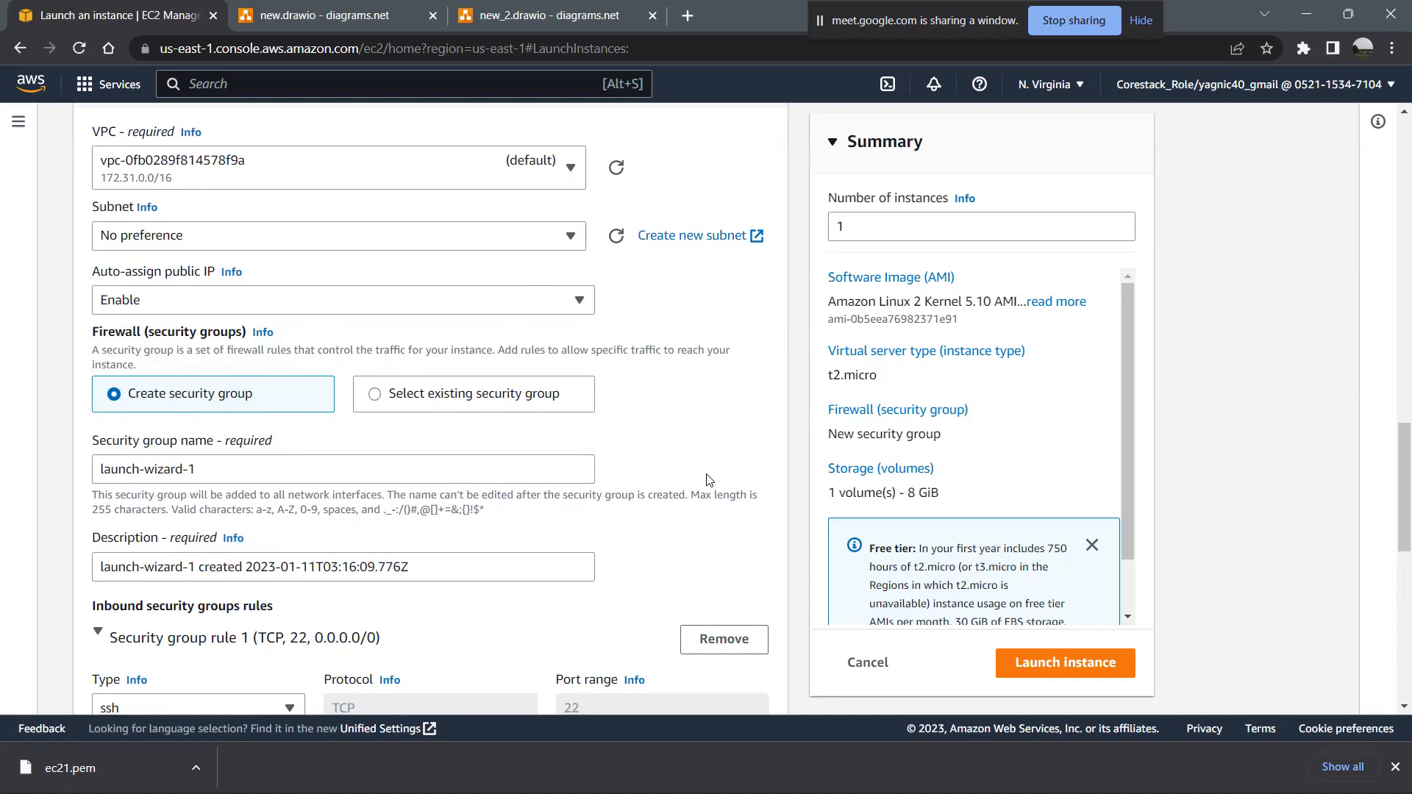
- Review the new security group's inbound rule 1 and look through its available traffic types
scroll(708, 480, "down", 2)
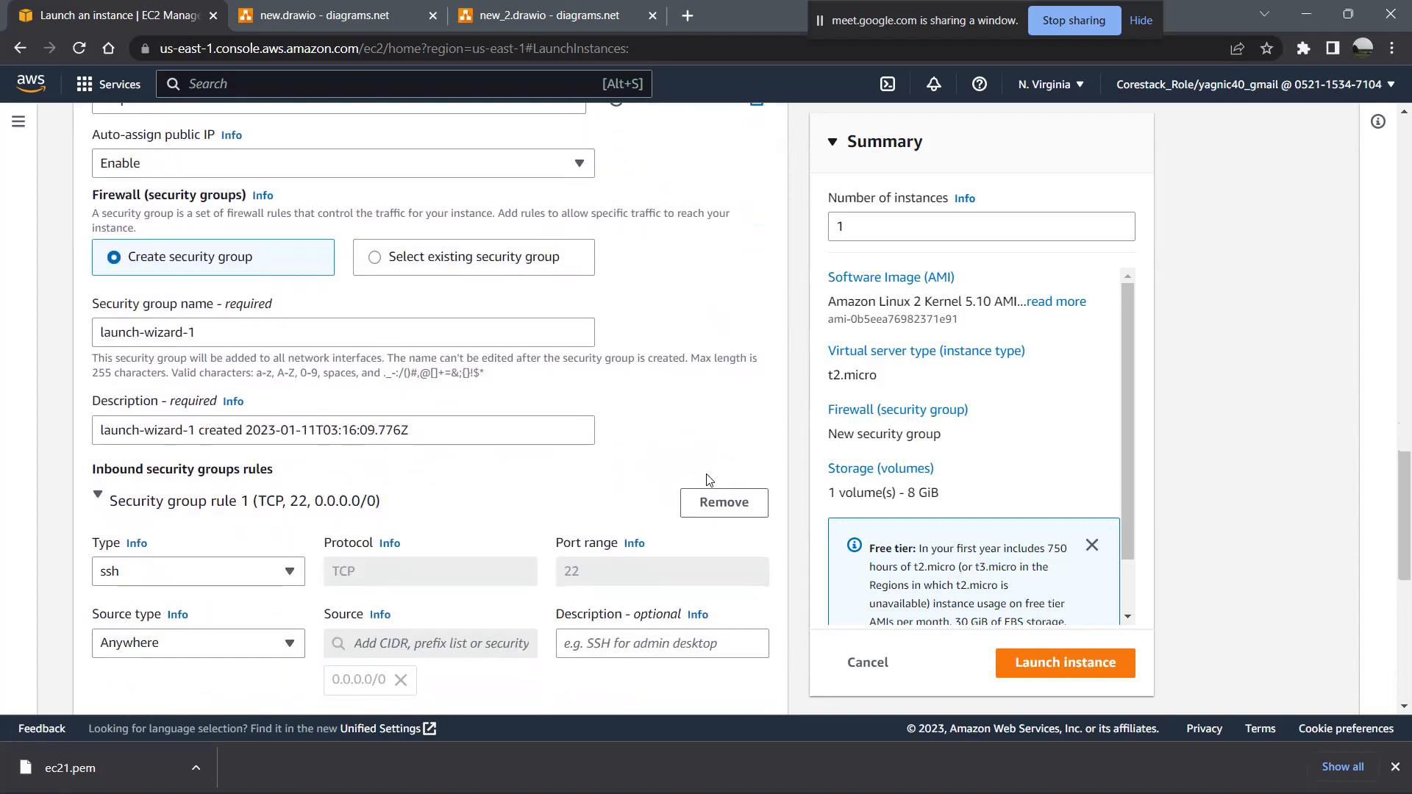
scroll(708, 480, "down", 3)
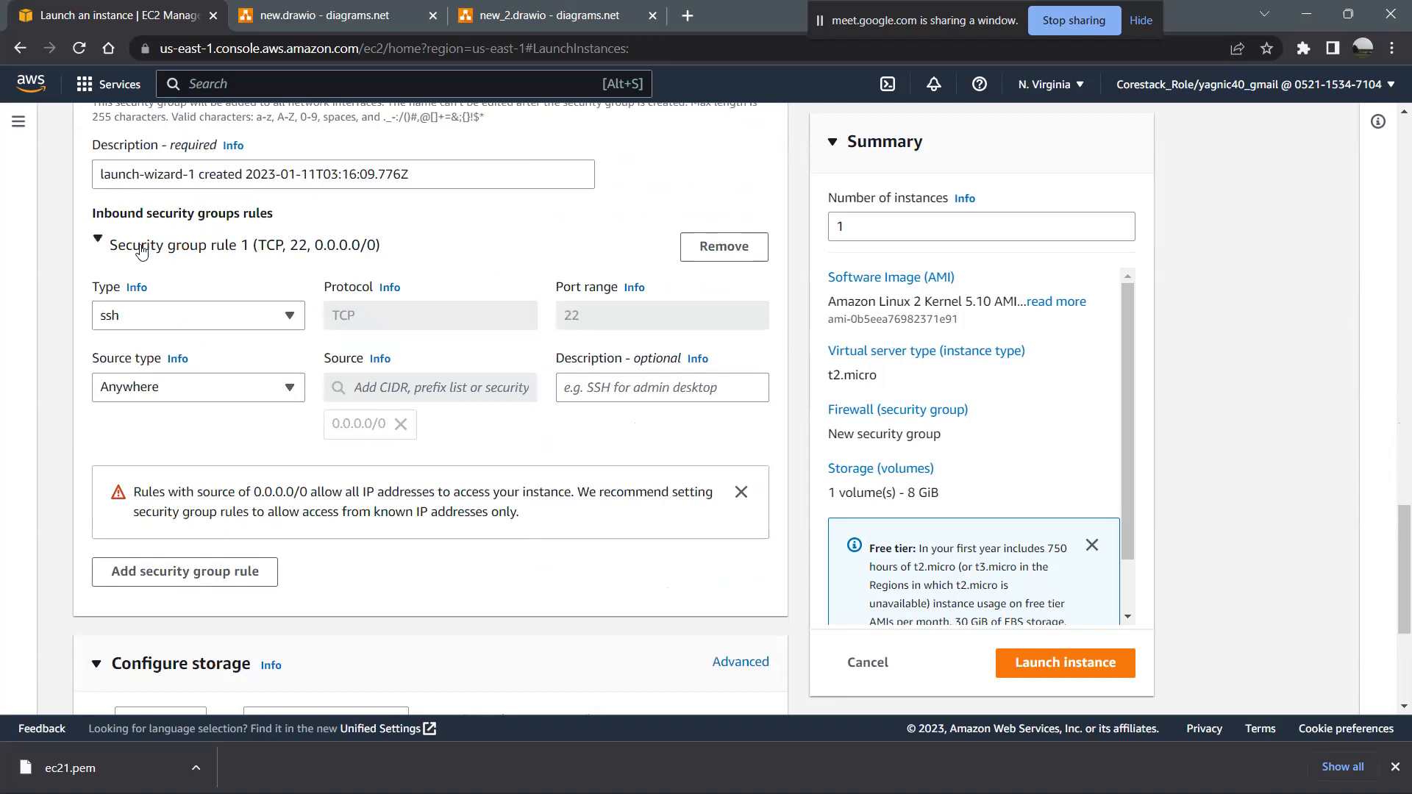
scroll(404, 289, "up", 2)
scroll(404, 289, "down", 1)
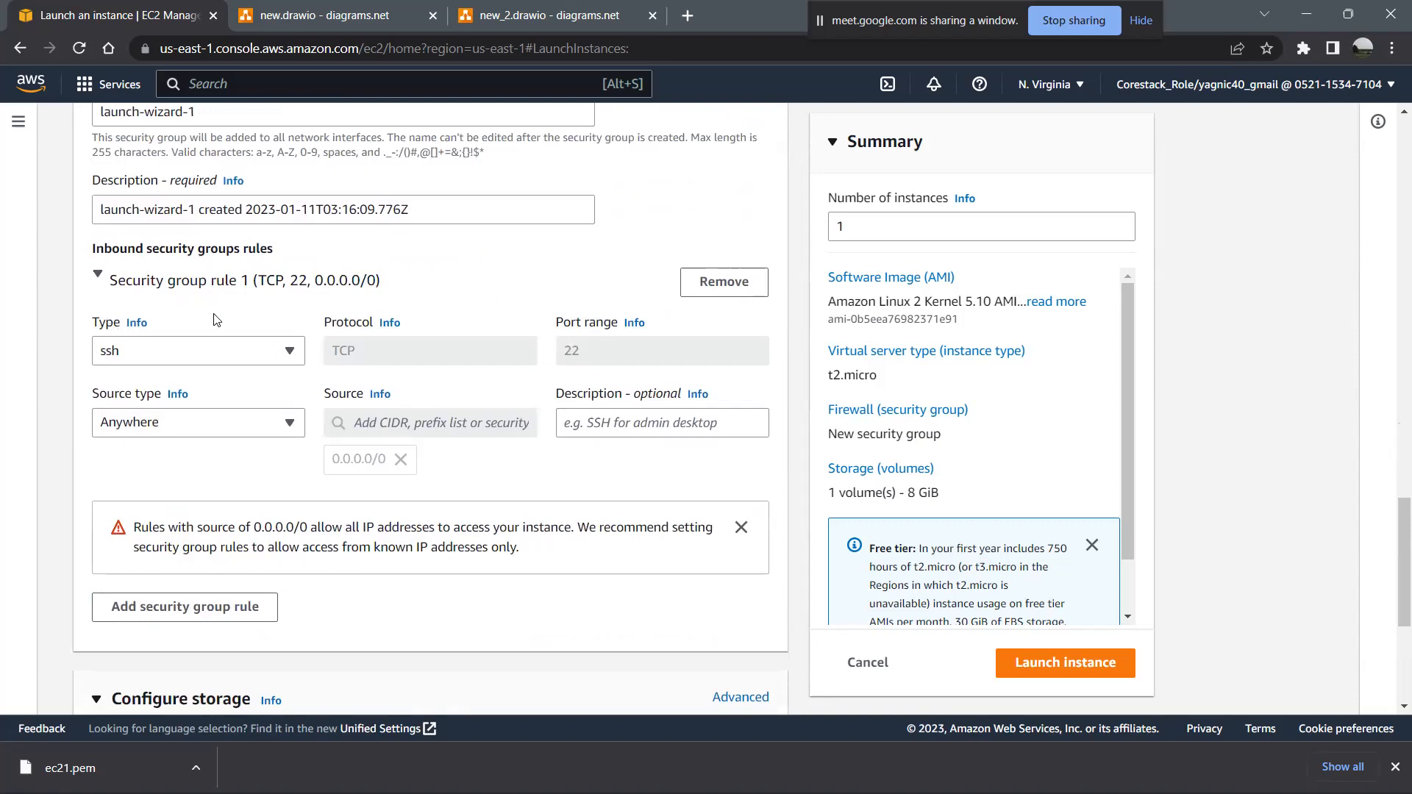
left_click(218, 346)
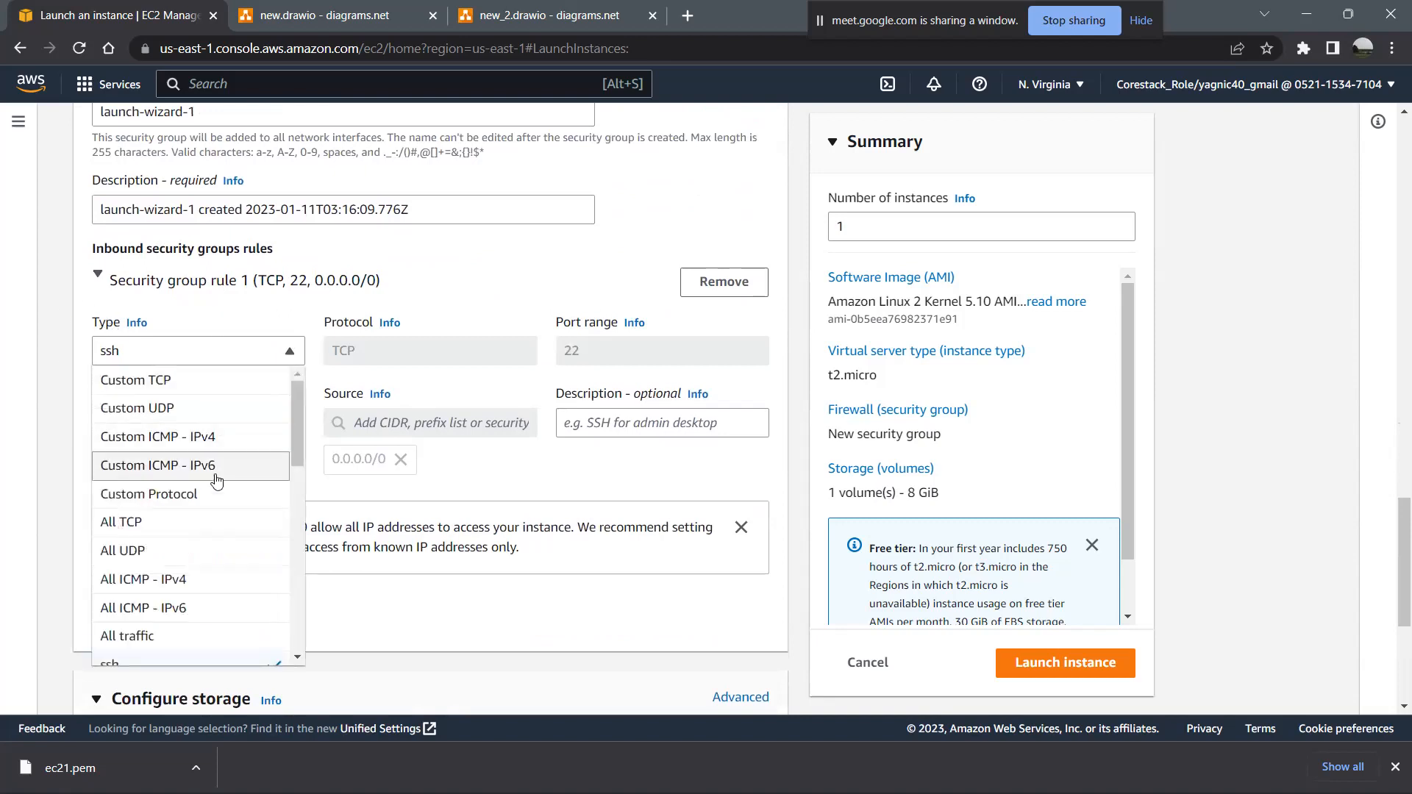
scroll(215, 479, "down", 8)
scroll(215, 480, "down", 1)
scroll(214, 479, "up", 2)
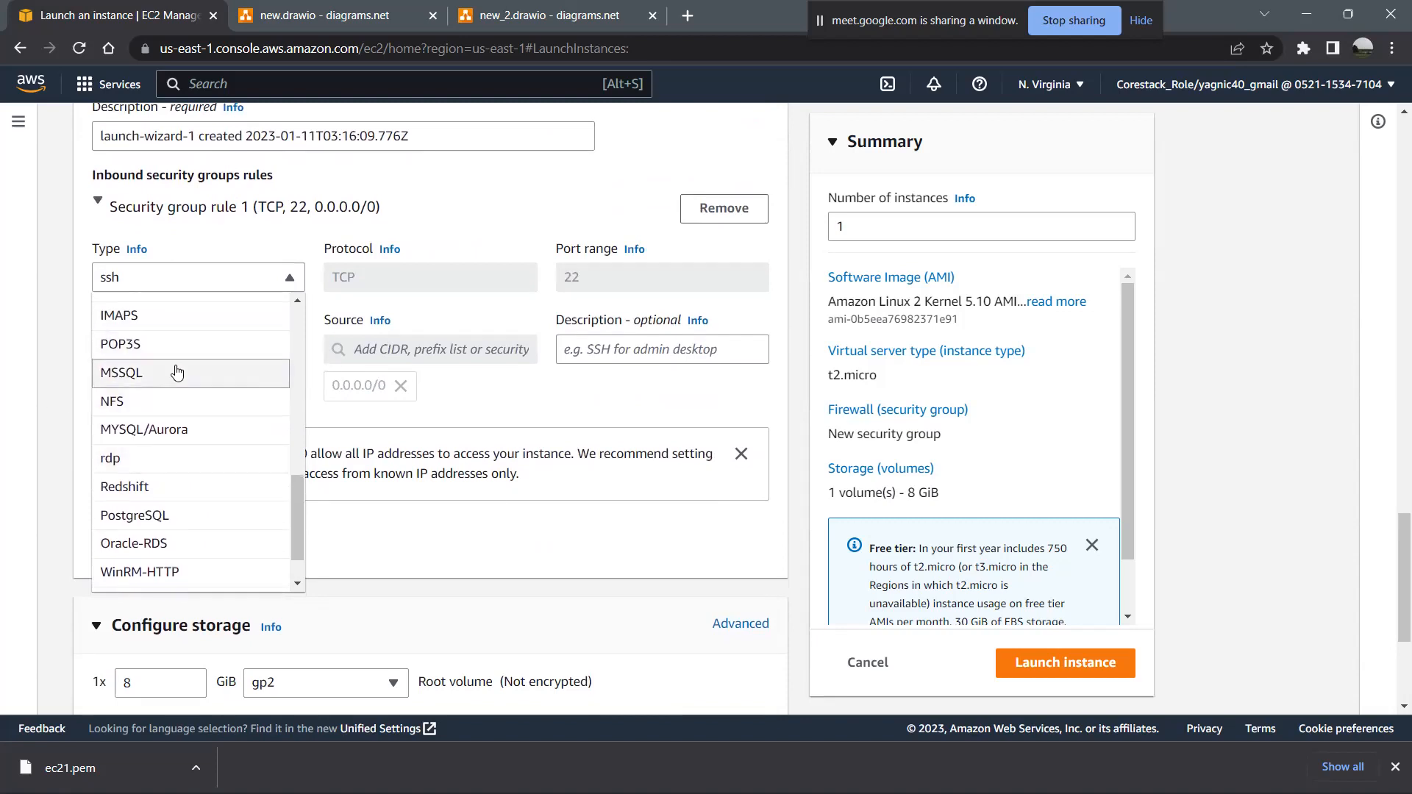
scroll(167, 371, "up", 6)
scroll(147, 517, "down", 3)
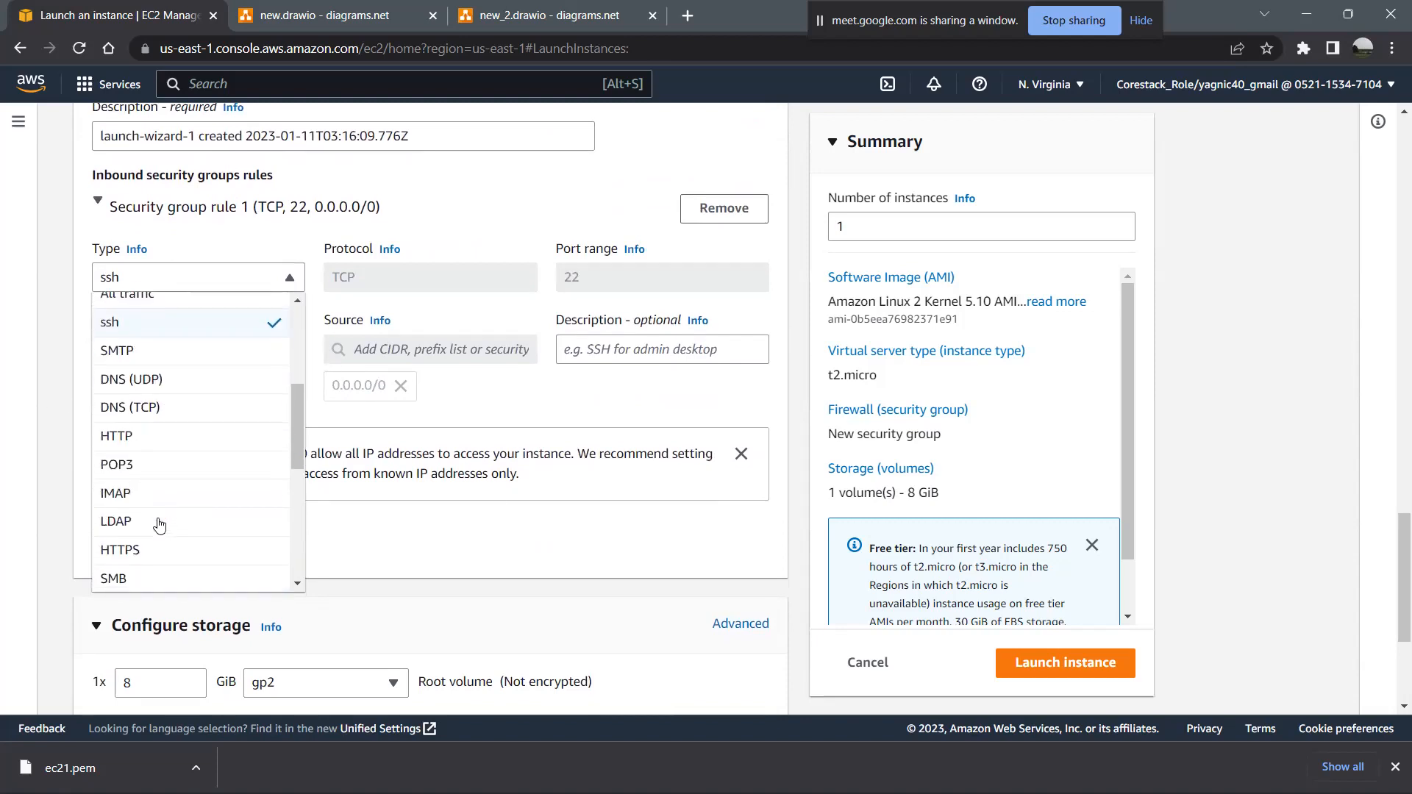
scroll(158, 522, "down", 4)
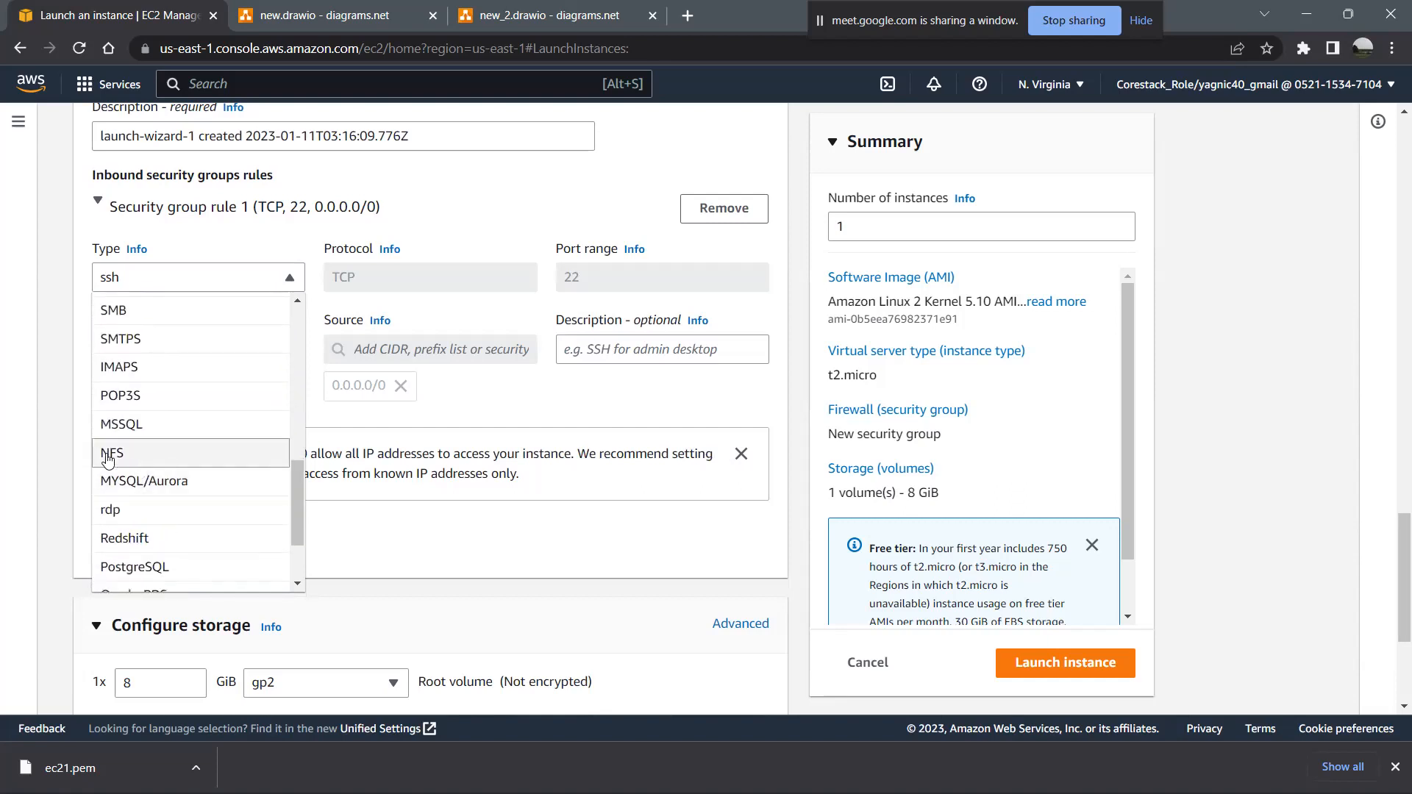
scroll(219, 470, "down", 2)
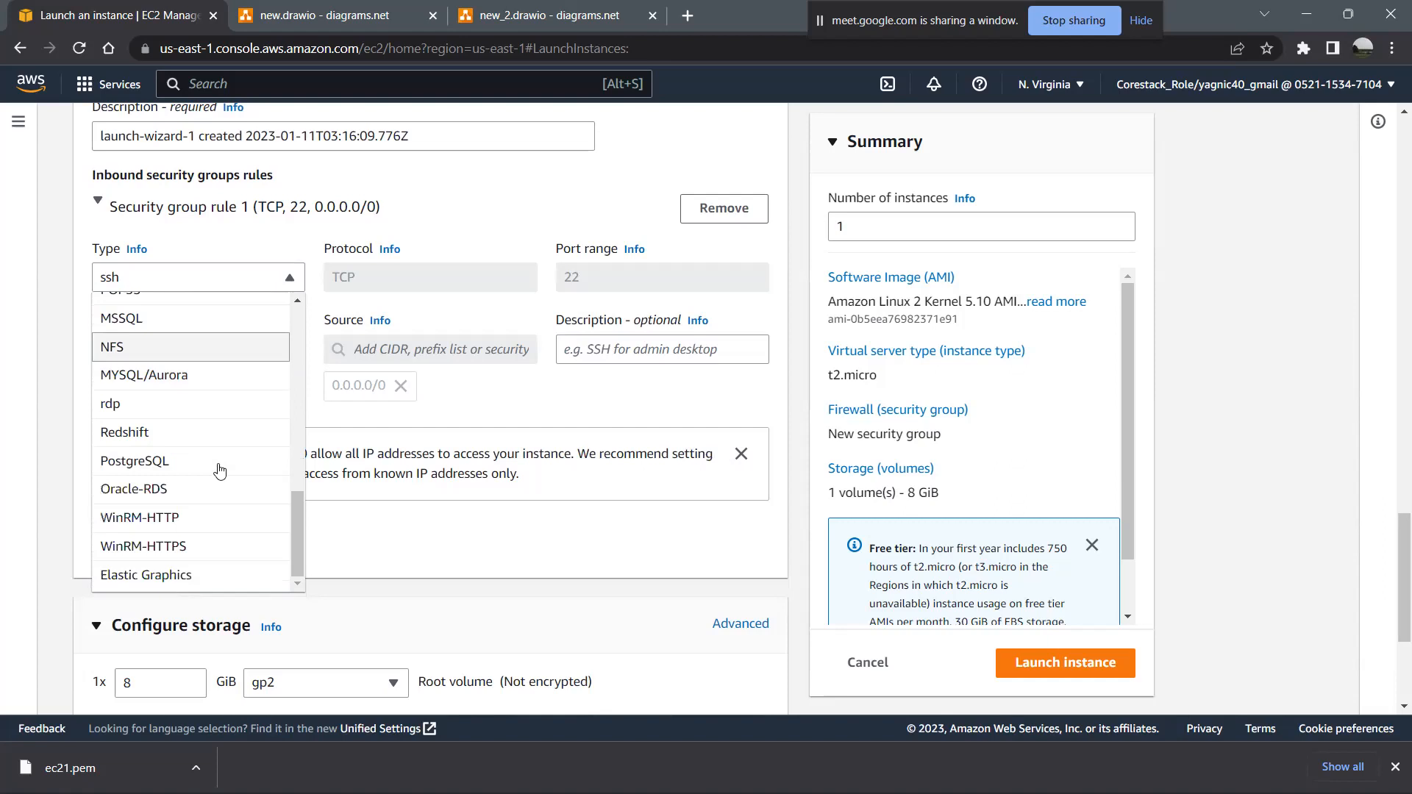
left_click(535, 435)
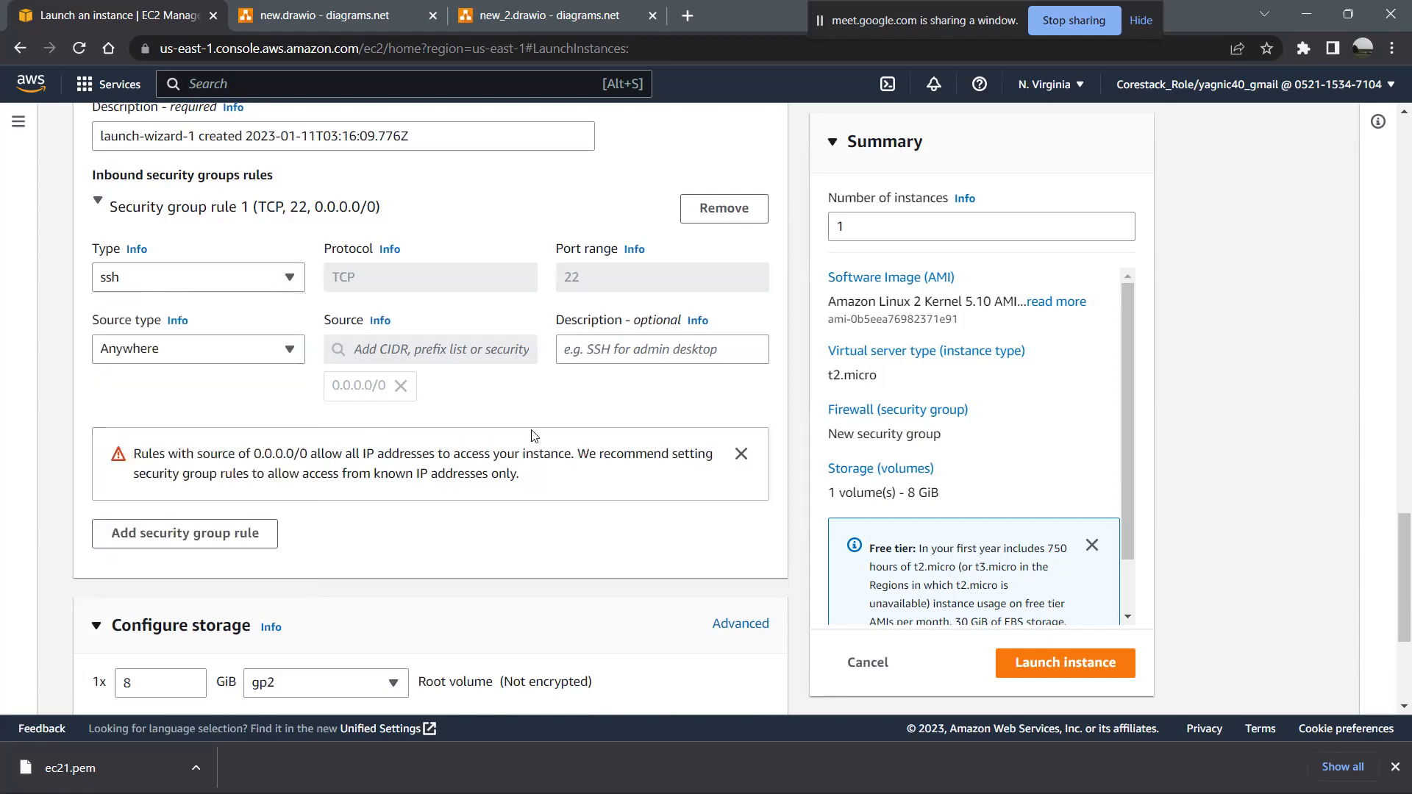
left_click(244, 277)
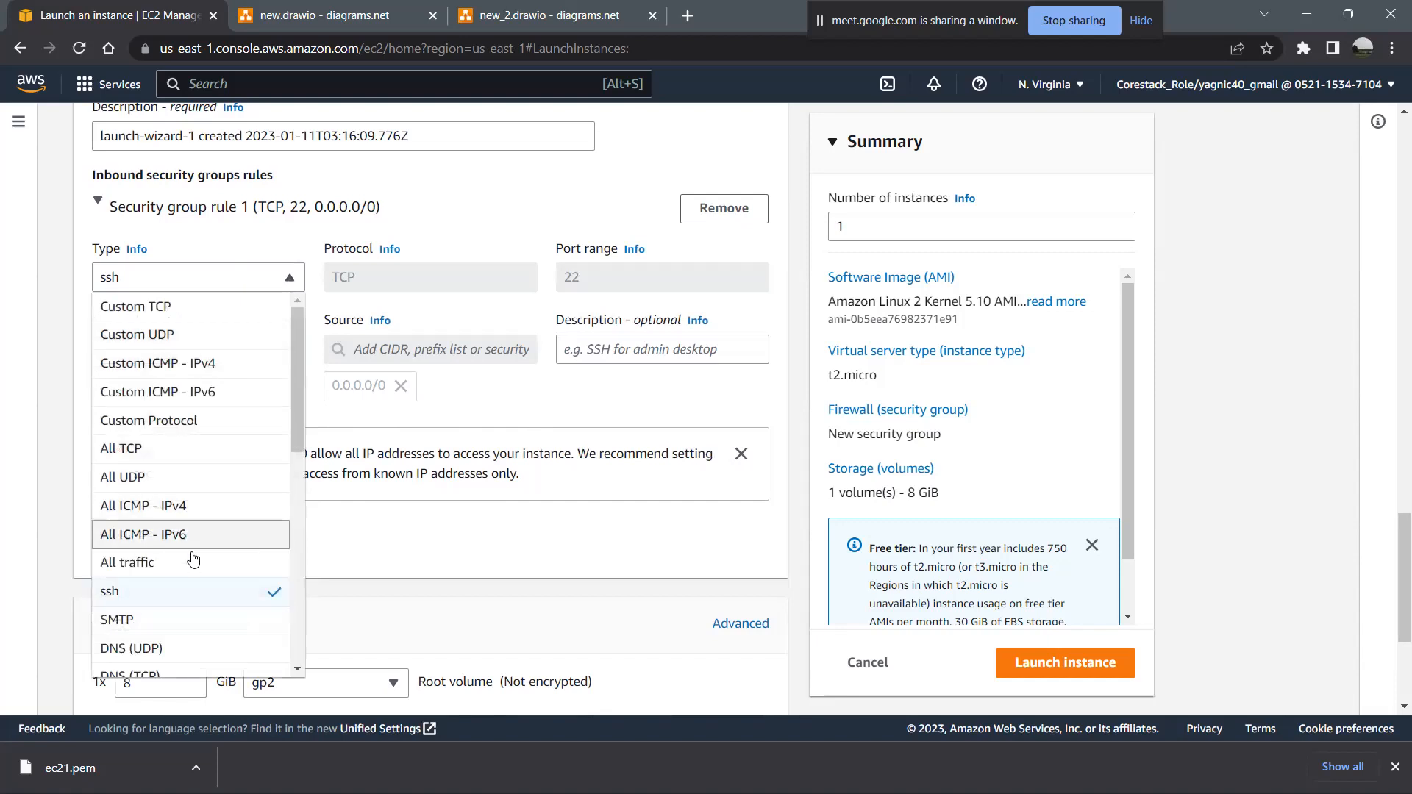
scroll(189, 552, "up", 5)
scroll(189, 567, "down", 4)
scroll(189, 568, "down", 7)
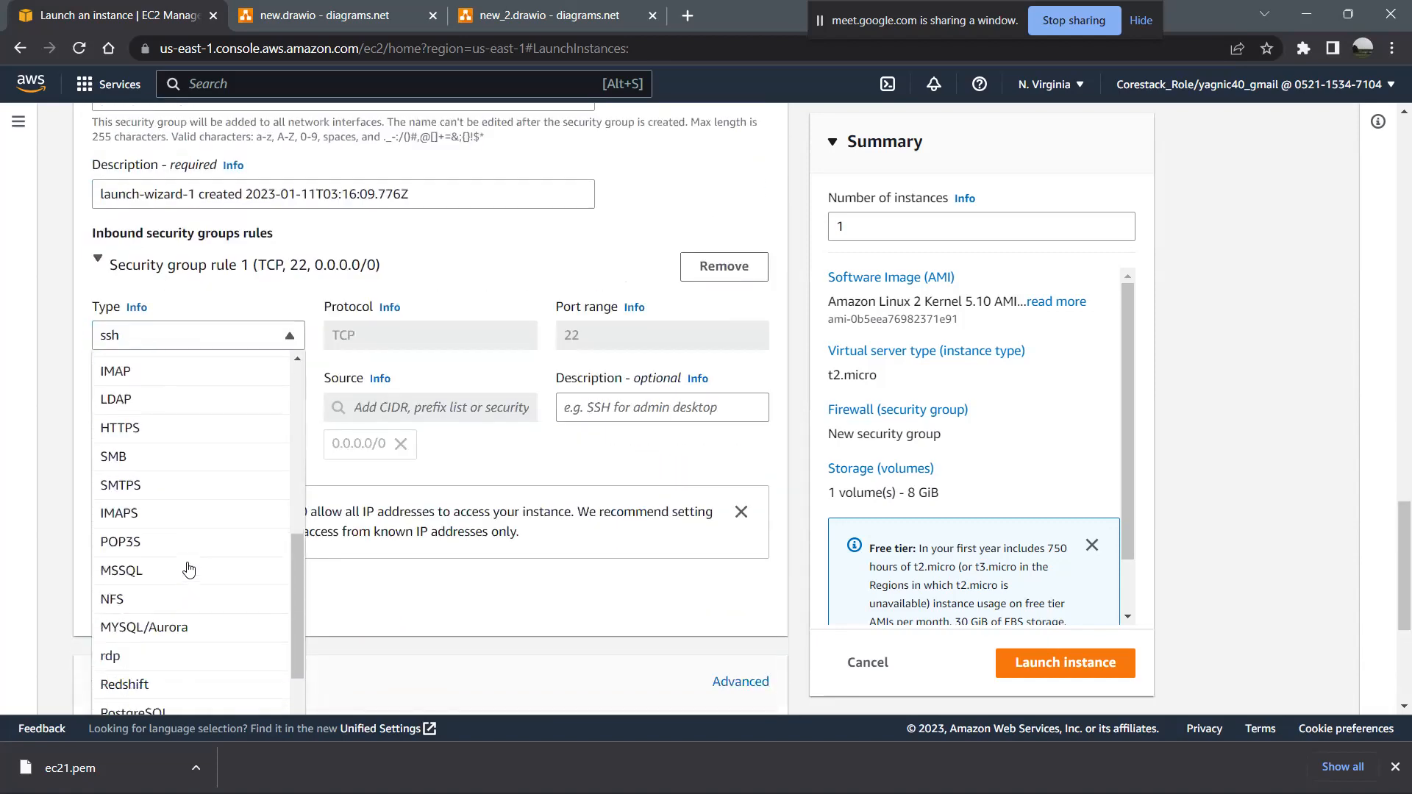
left_click(411, 470)
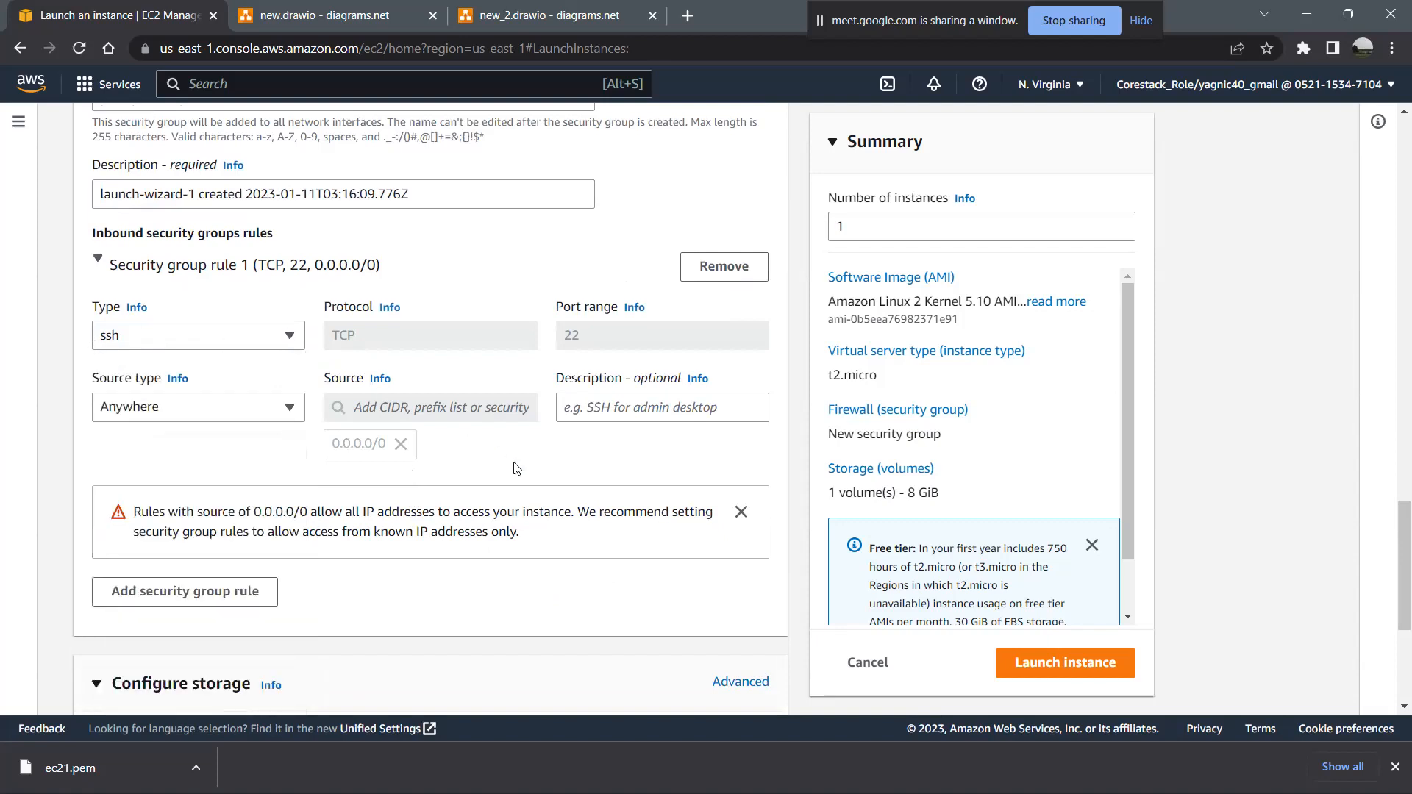
- Check the storage settings and VPC choices, and open the VPC dashboard by searching AWS services for "vpc"
scroll(517, 468, "down", 4)
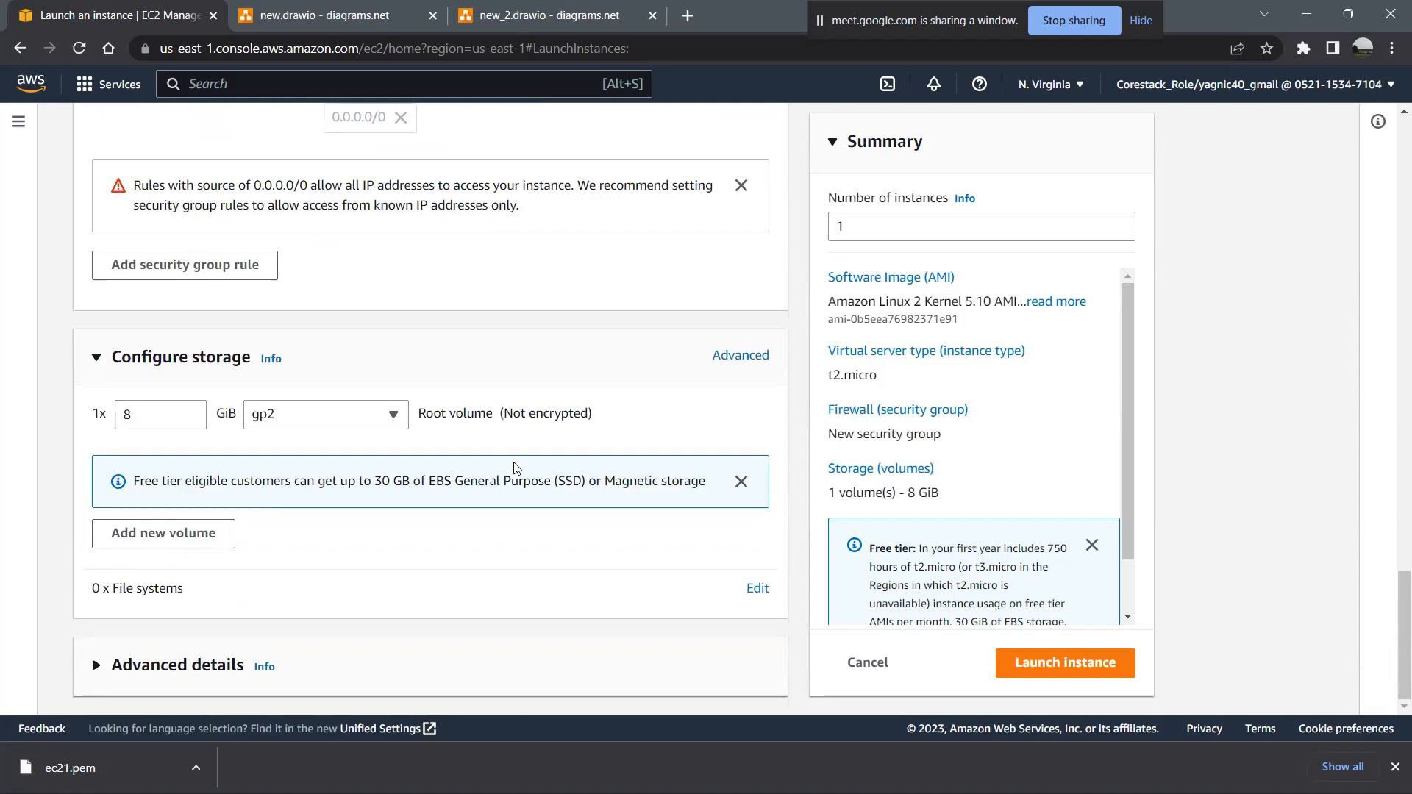
scroll(516, 468, "up", 10)
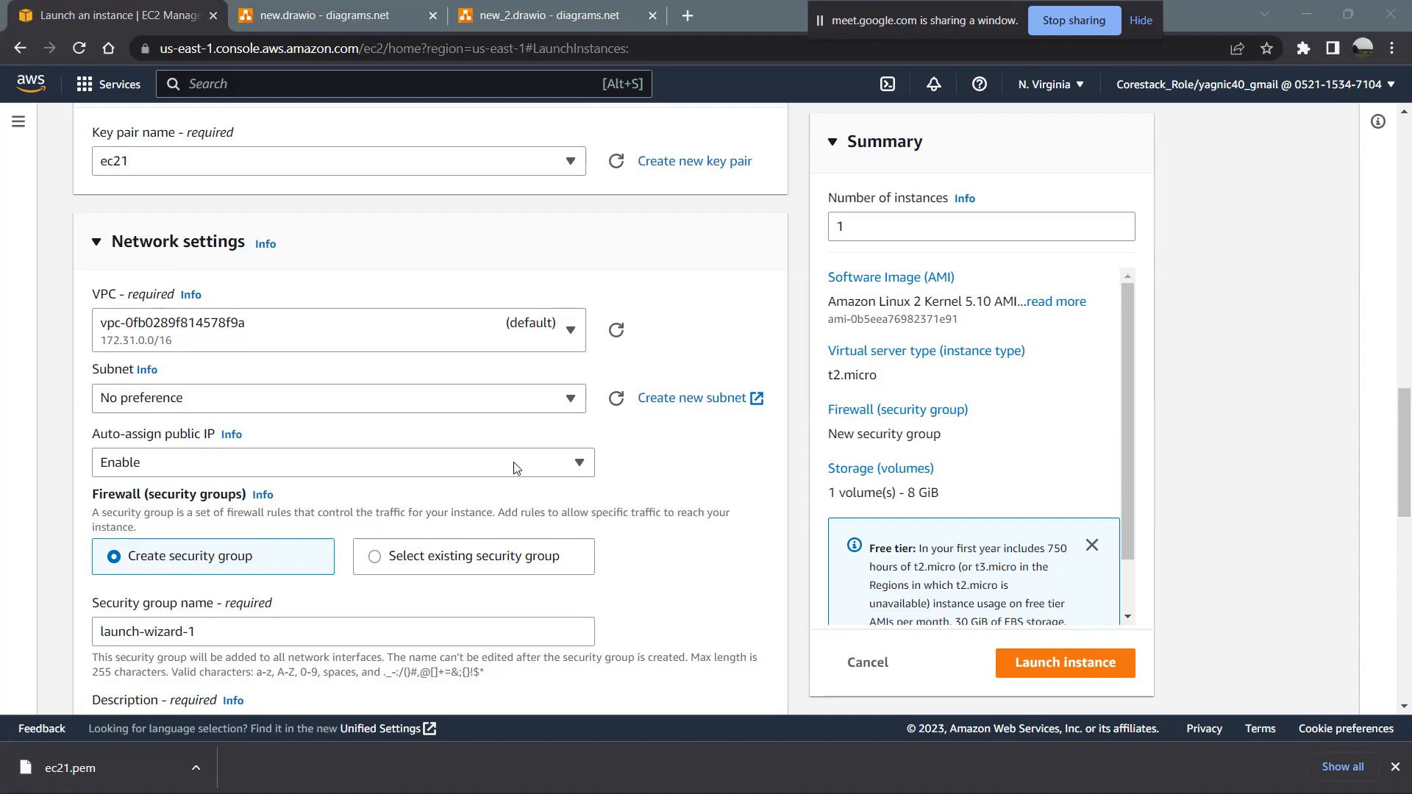
left_click(550, 341)
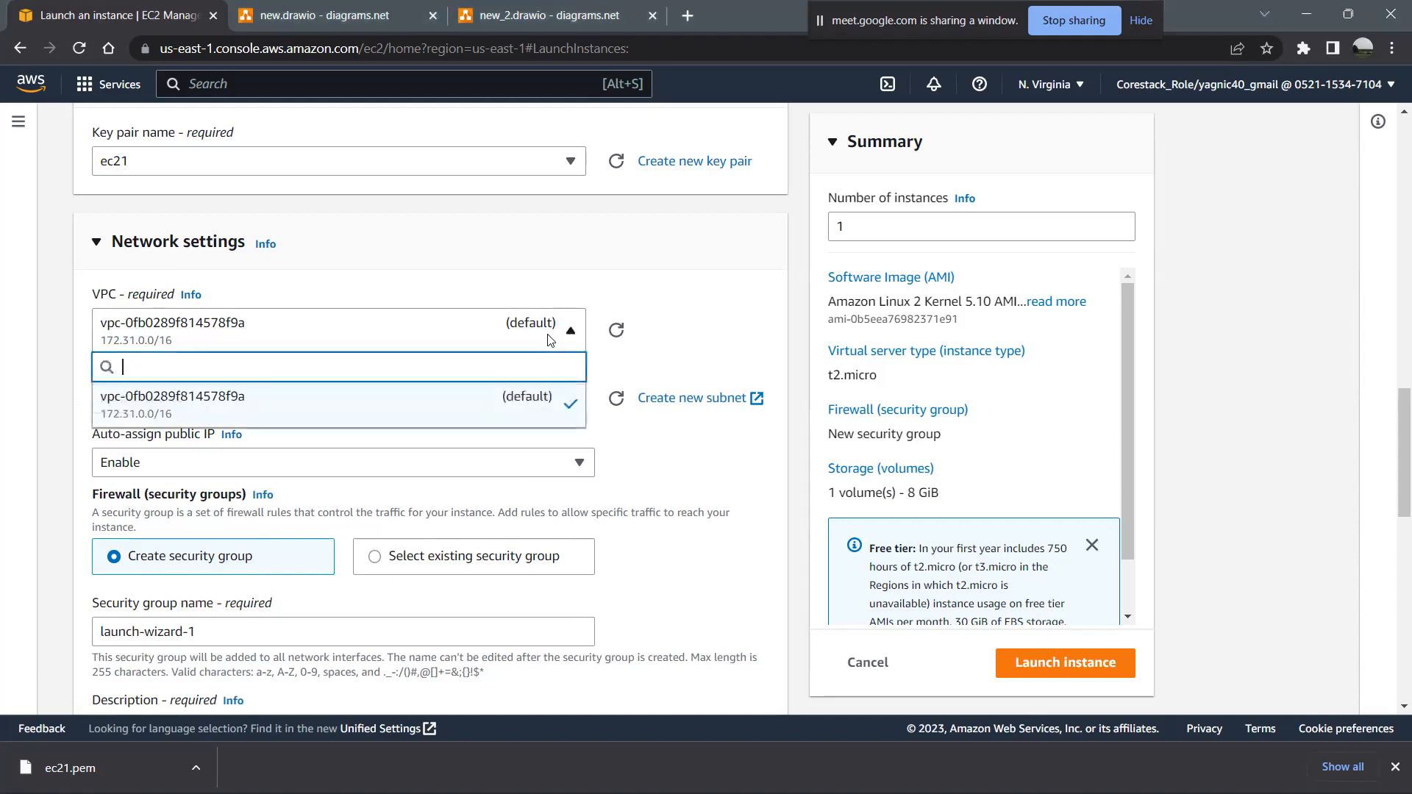
left_click(550, 341)
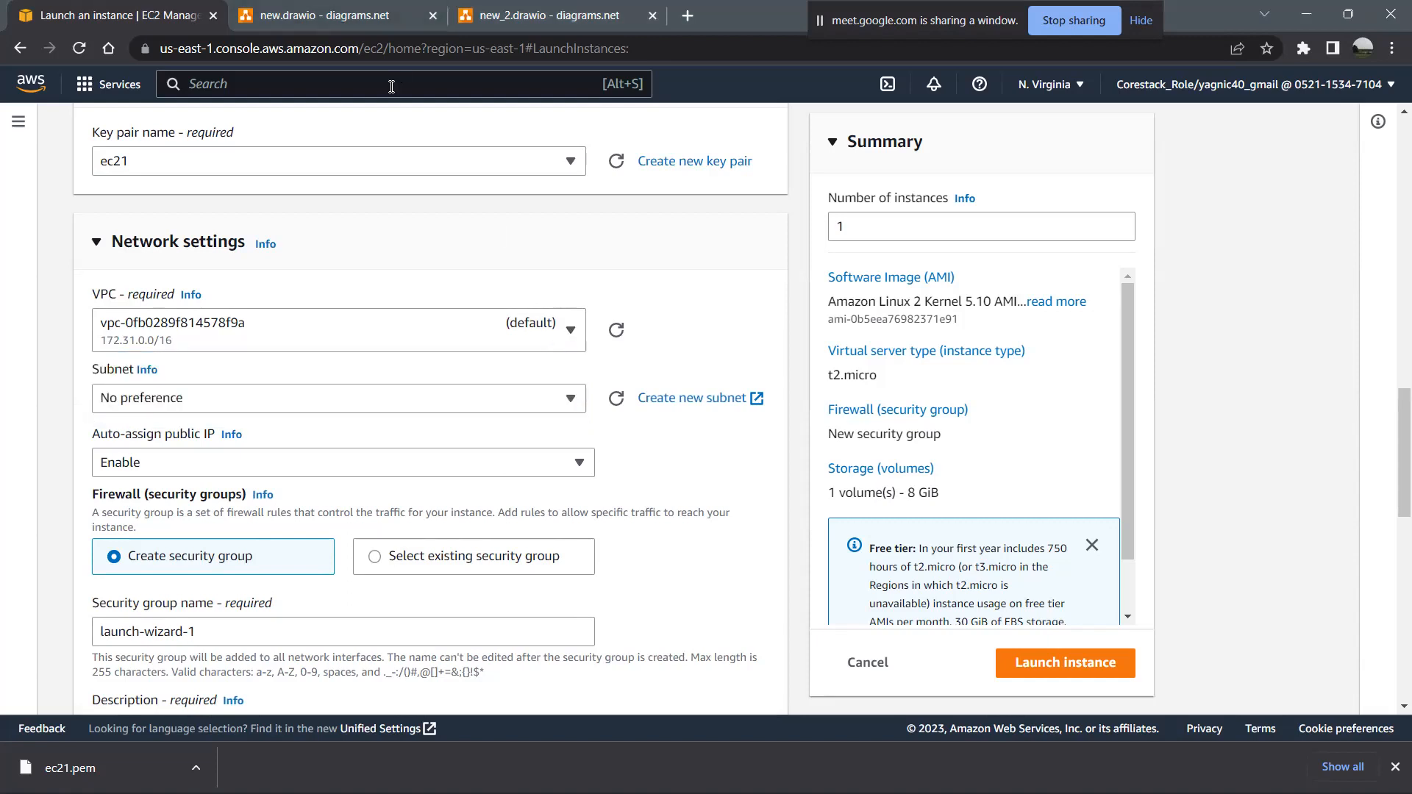
type("vpc")
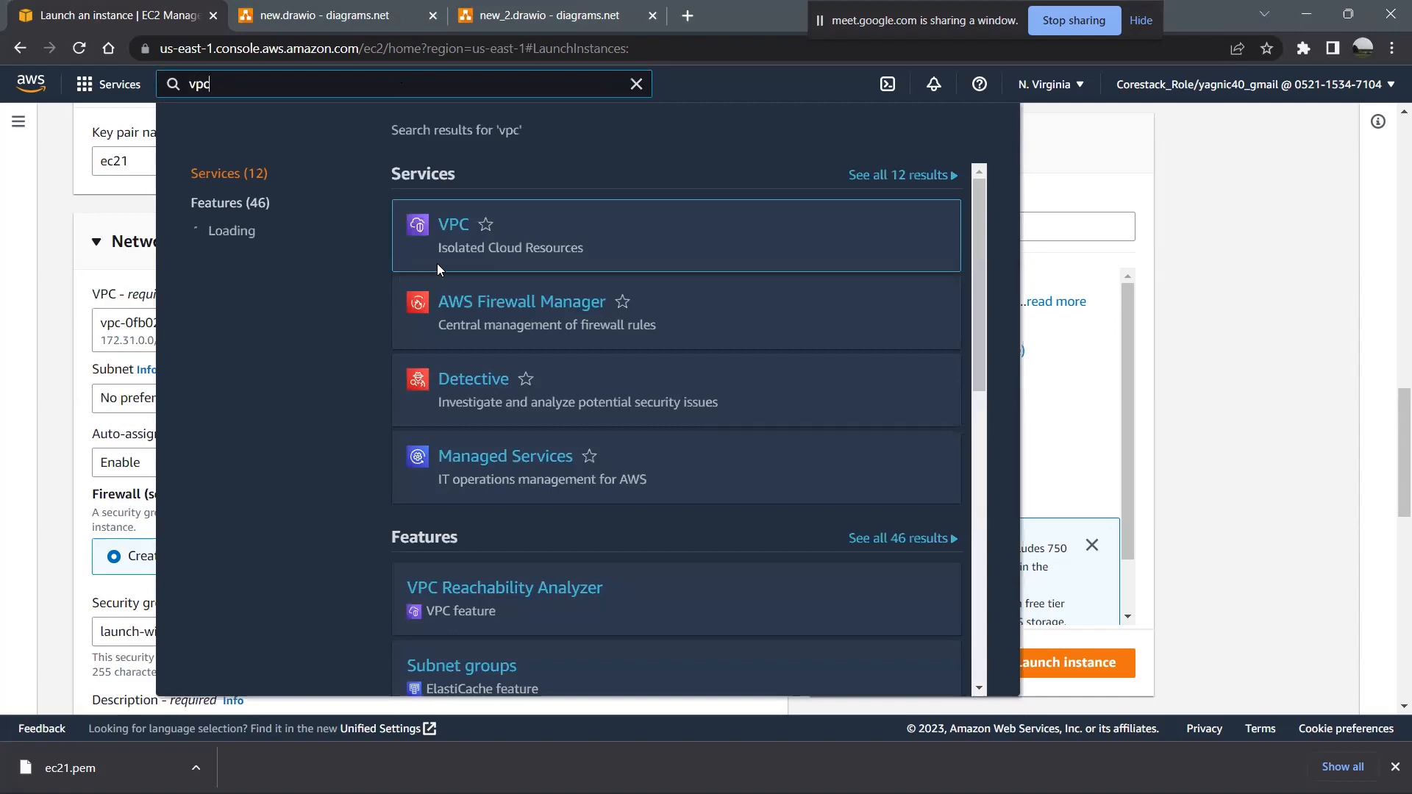
left_click(448, 226)
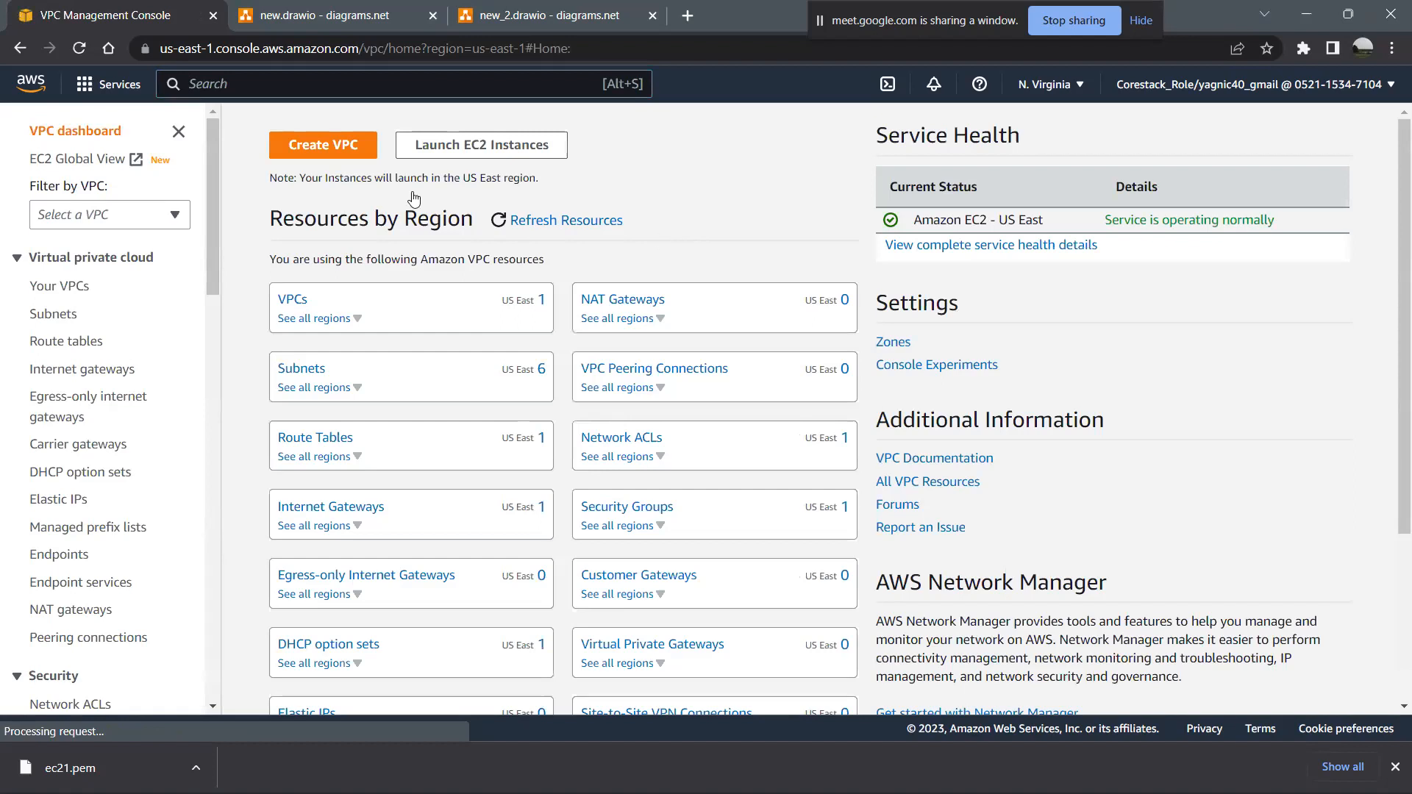
- Start creating a VPC with VPC only as the resource to create and myvpc1 as its name tag
left_click(306, 150)
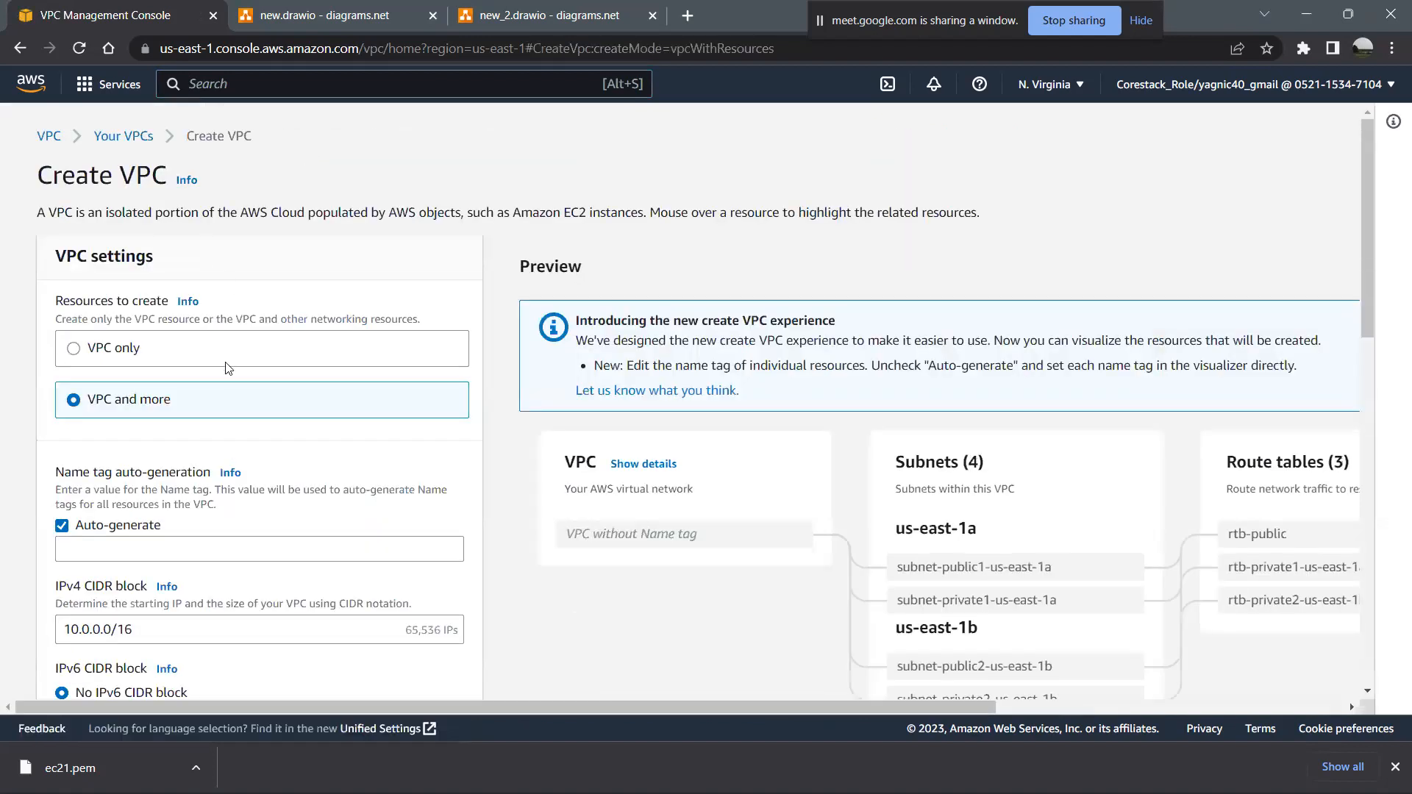
scroll(622, 477, "down", 1)
scroll(622, 477, "down", 1)
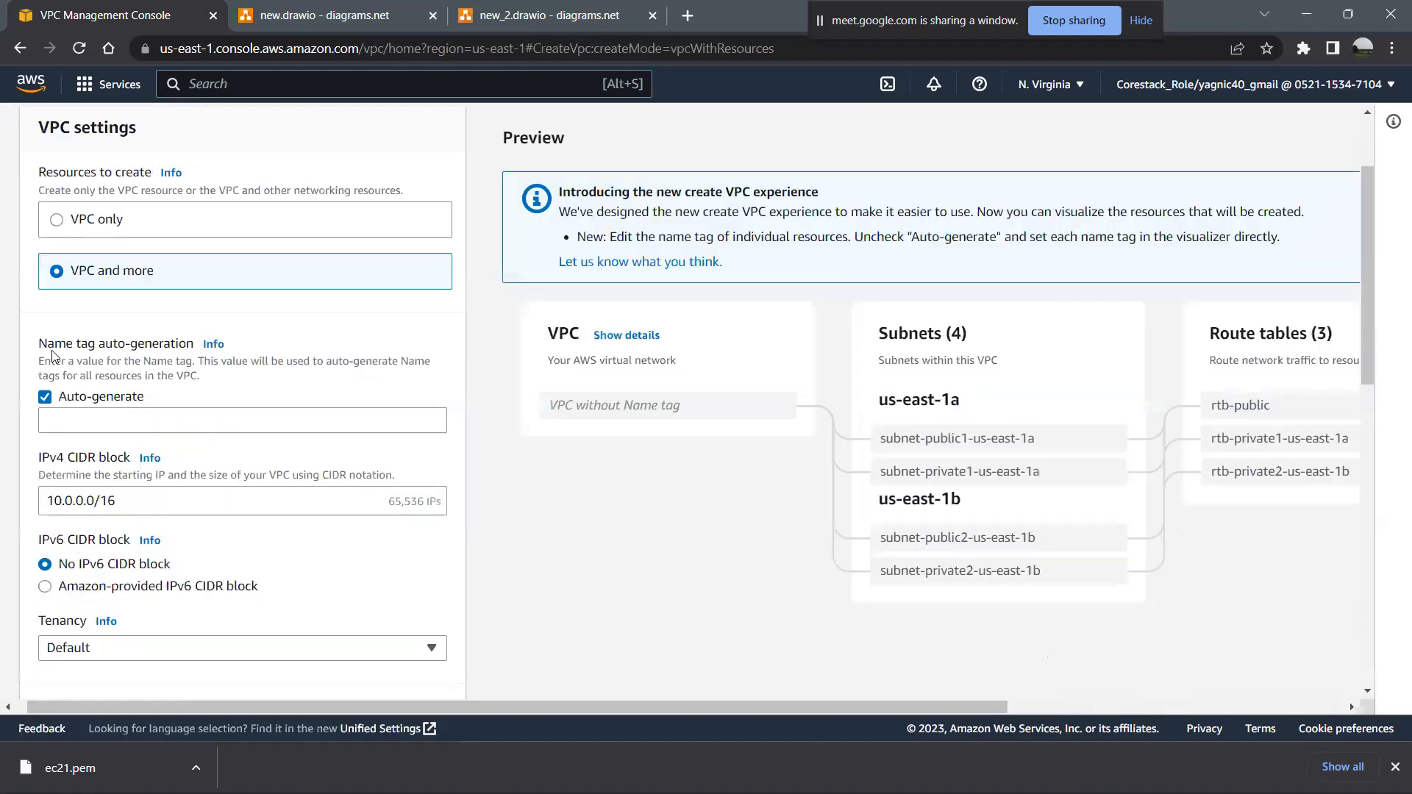
left_click(159, 224)
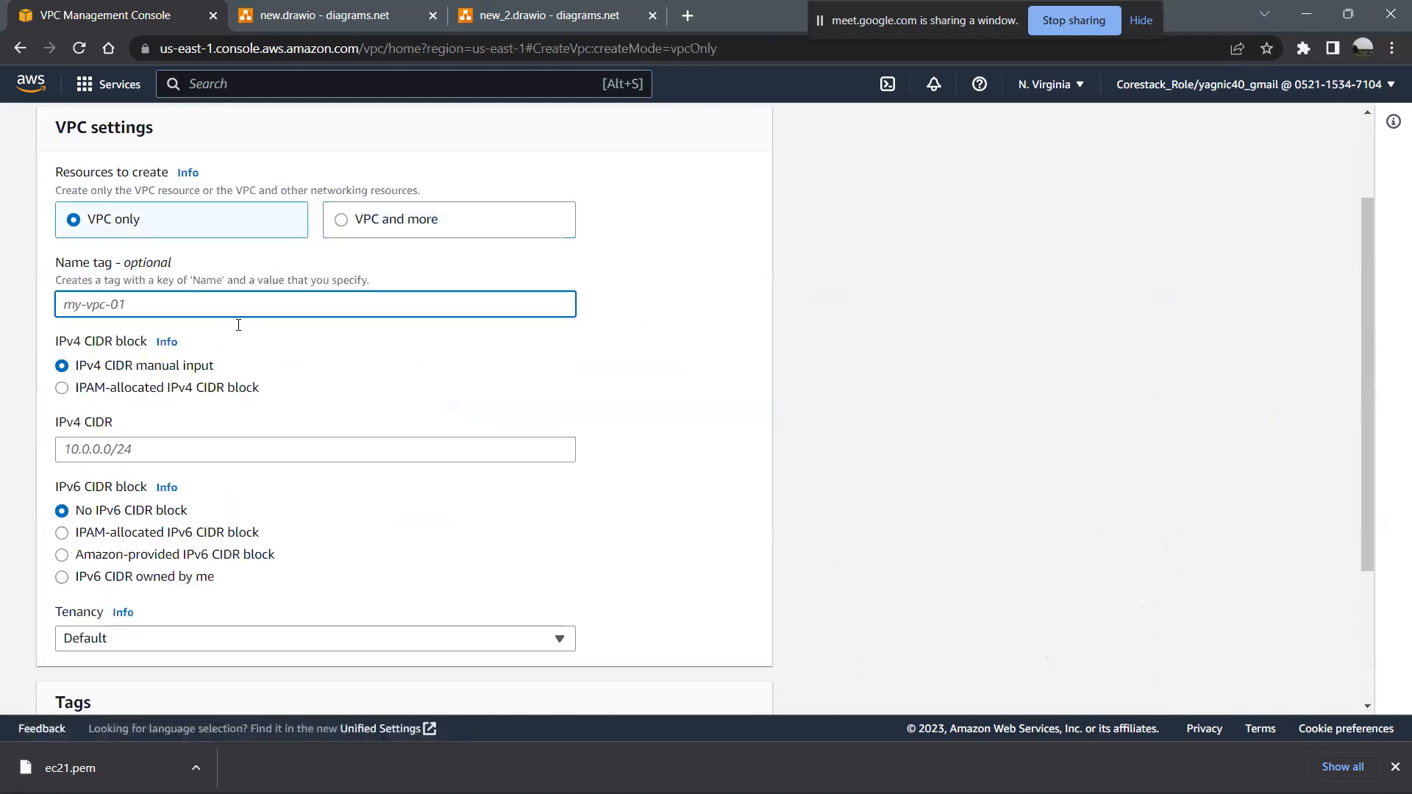
type("myvpc1")
- Examine the IPv4 CIDR, IPv6 CIDR block, tenancy and tag settings of the new VPC
scroll(147, 338, "down", 1)
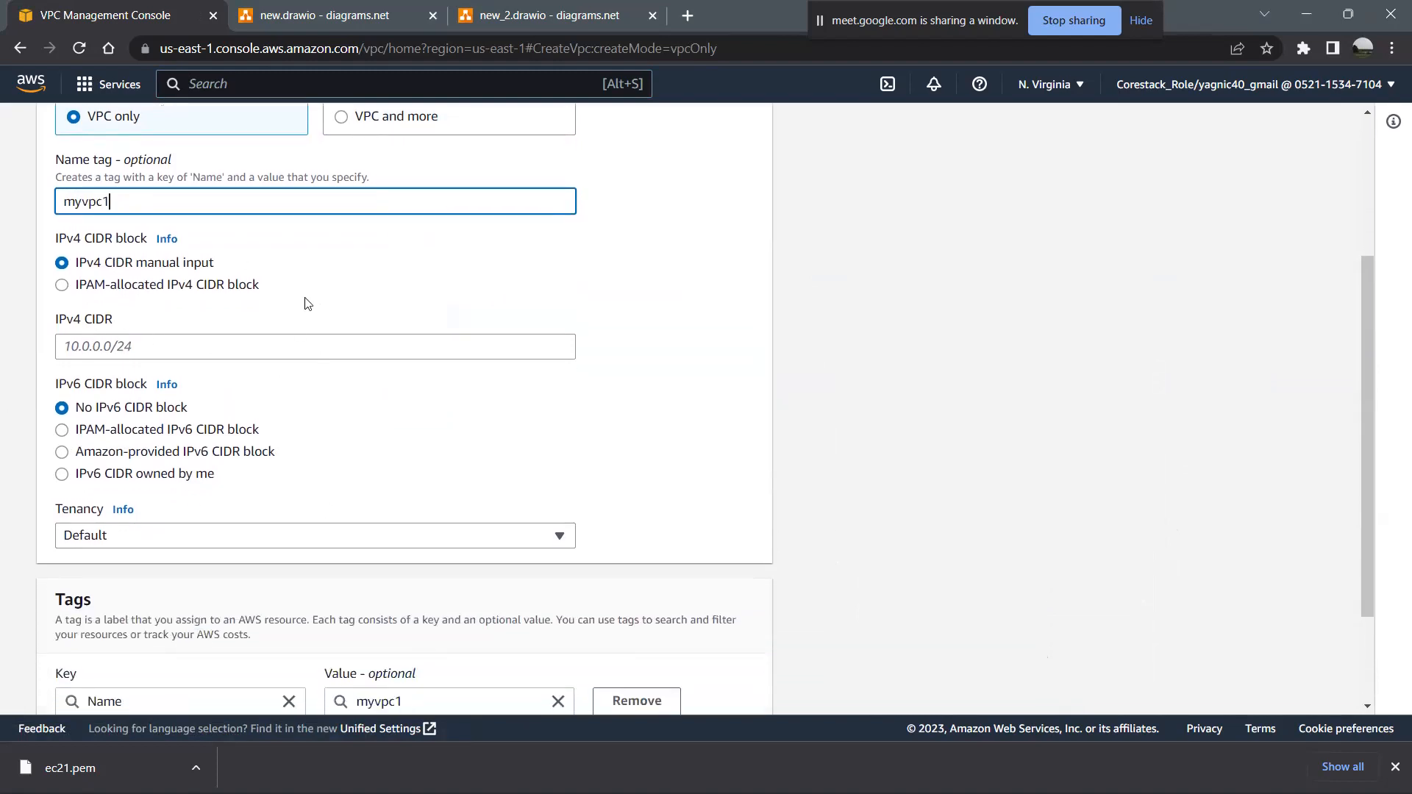
left_click(97, 345)
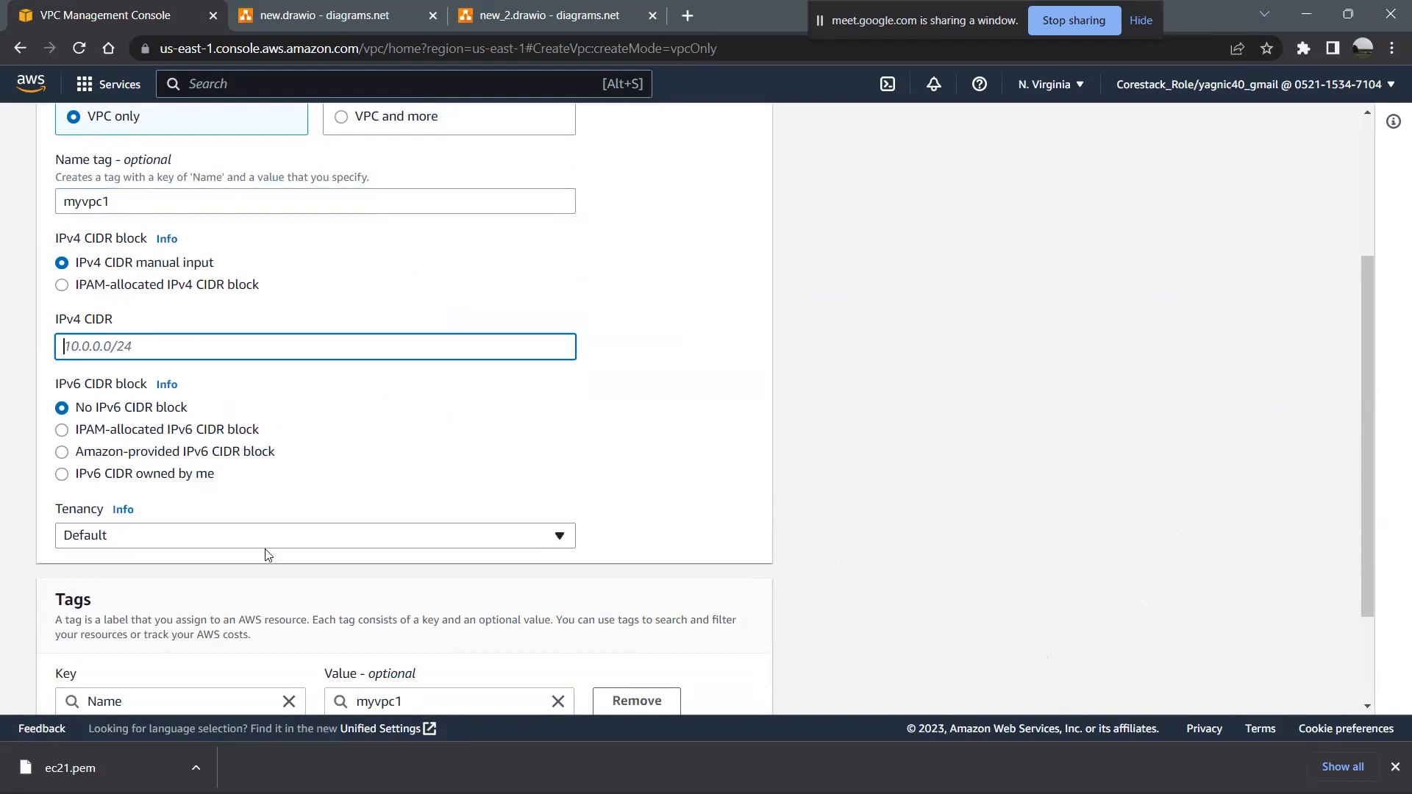
scroll(266, 556, "down", 2)
scroll(291, 353, "up", 5)
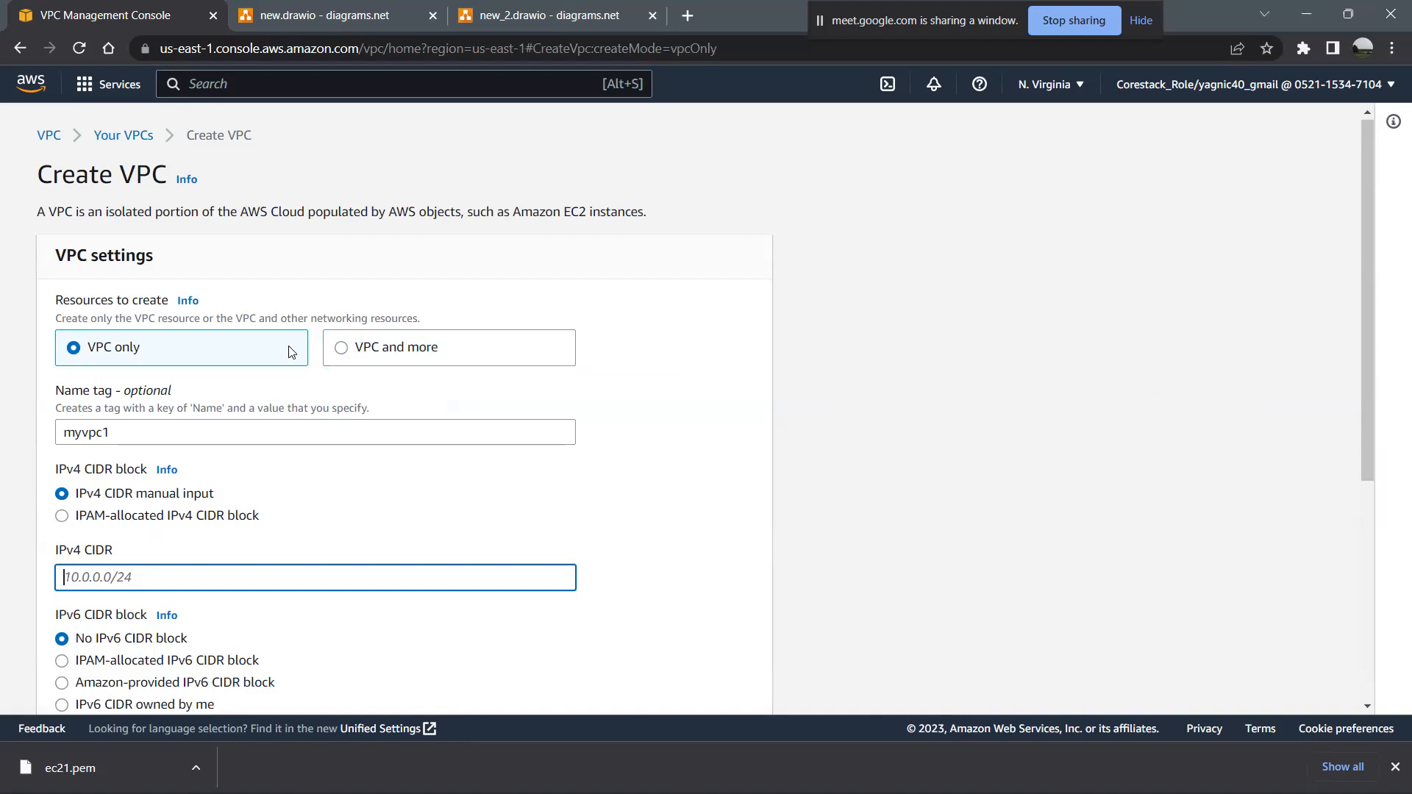
- Switch to the new.drawio diagram in diagrams.net, insert a text shape beside the ACL notes and delete it
left_click(324, 15)
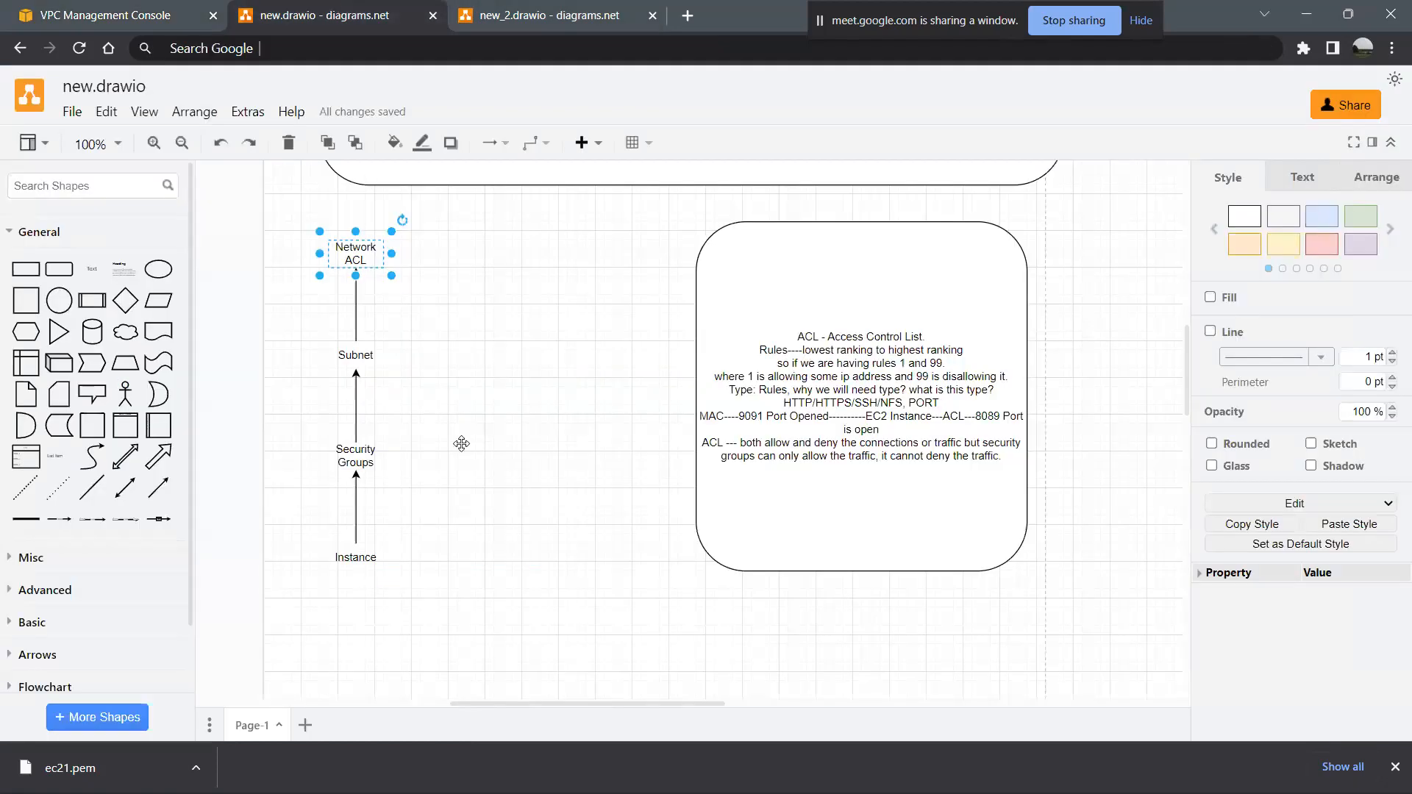
left_click(92, 278)
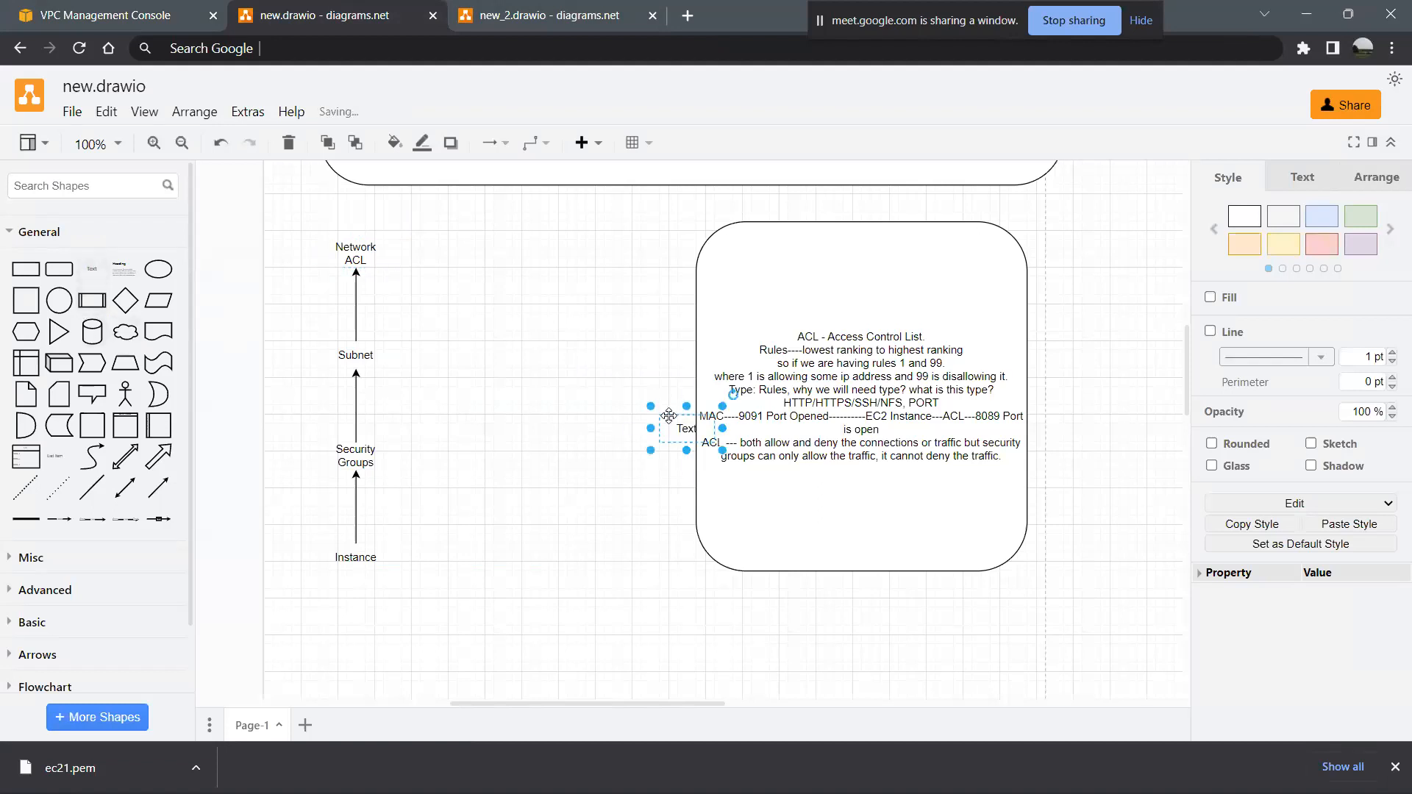
key("Delete")
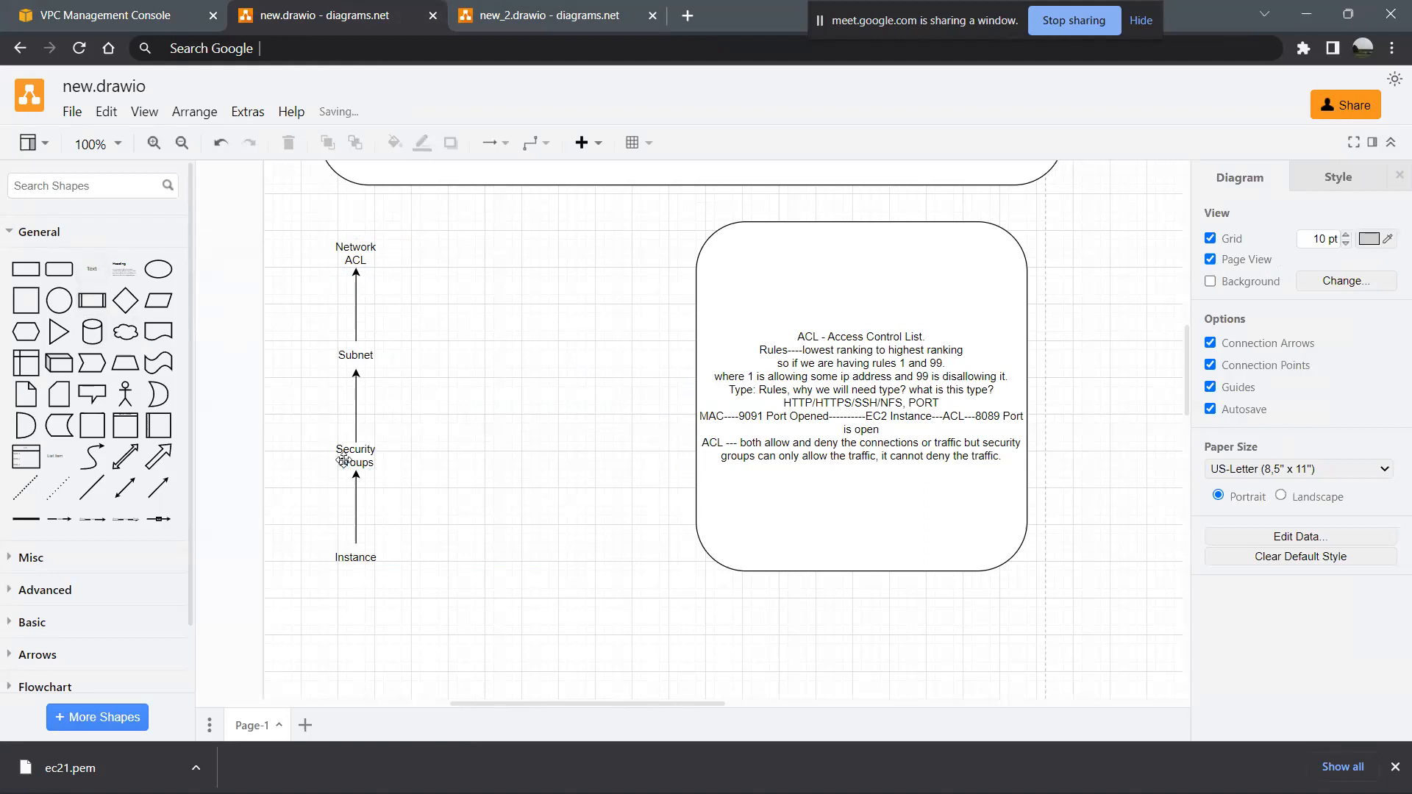
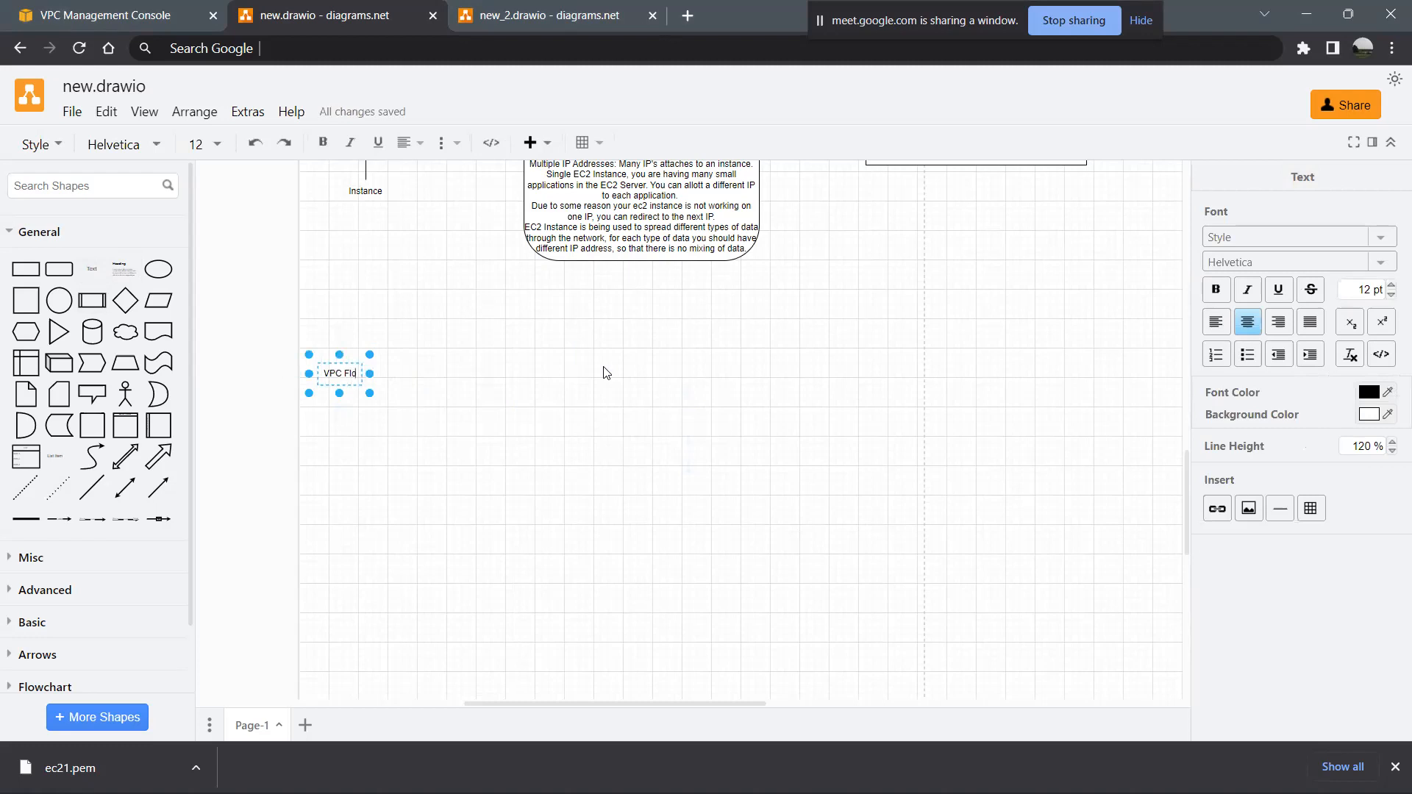
- Label the text shape below the diagram "VPC Flow Log" and widen it so the label fits on one line
type("g")
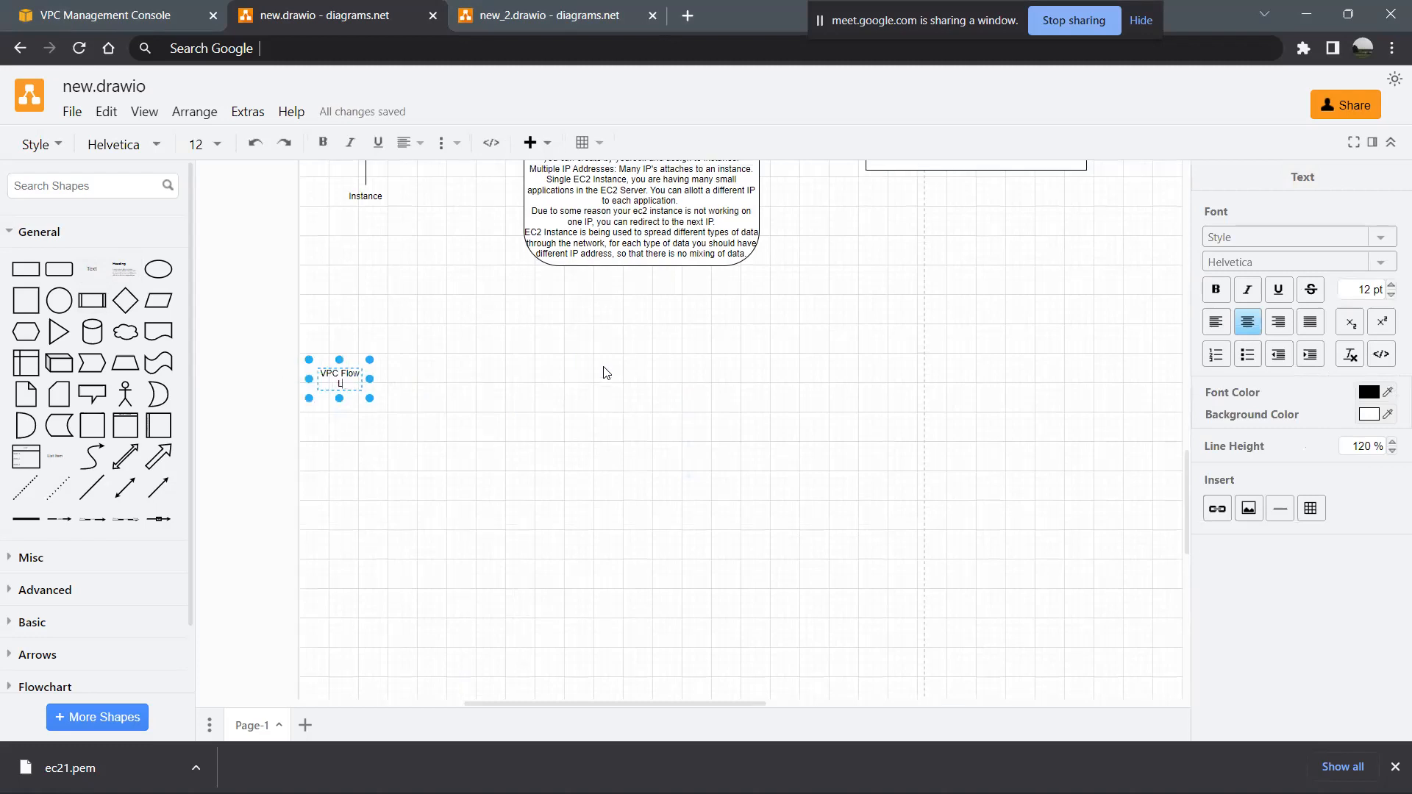
left_click(390, 436)
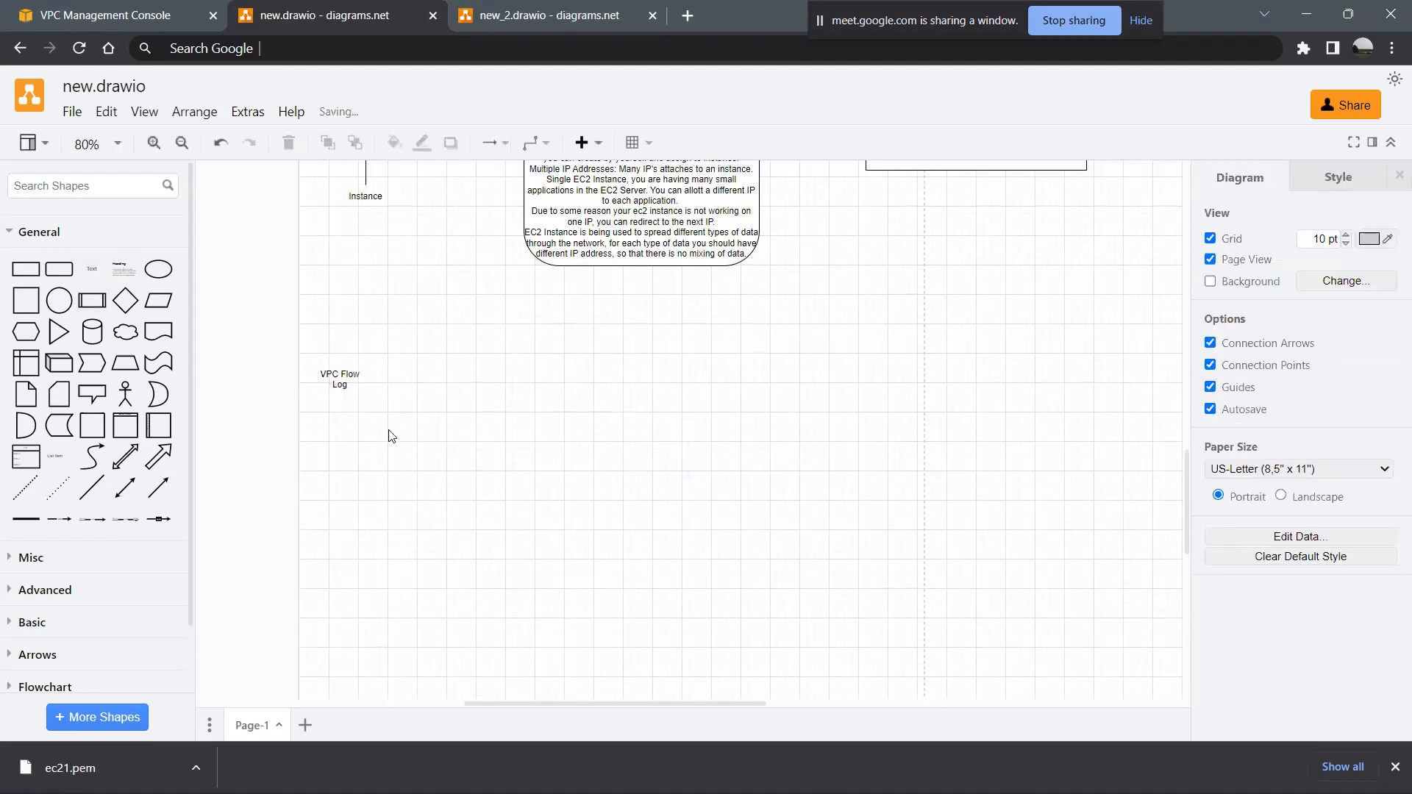
left_click(342, 379)
left_click_drag(368, 379, 411, 374)
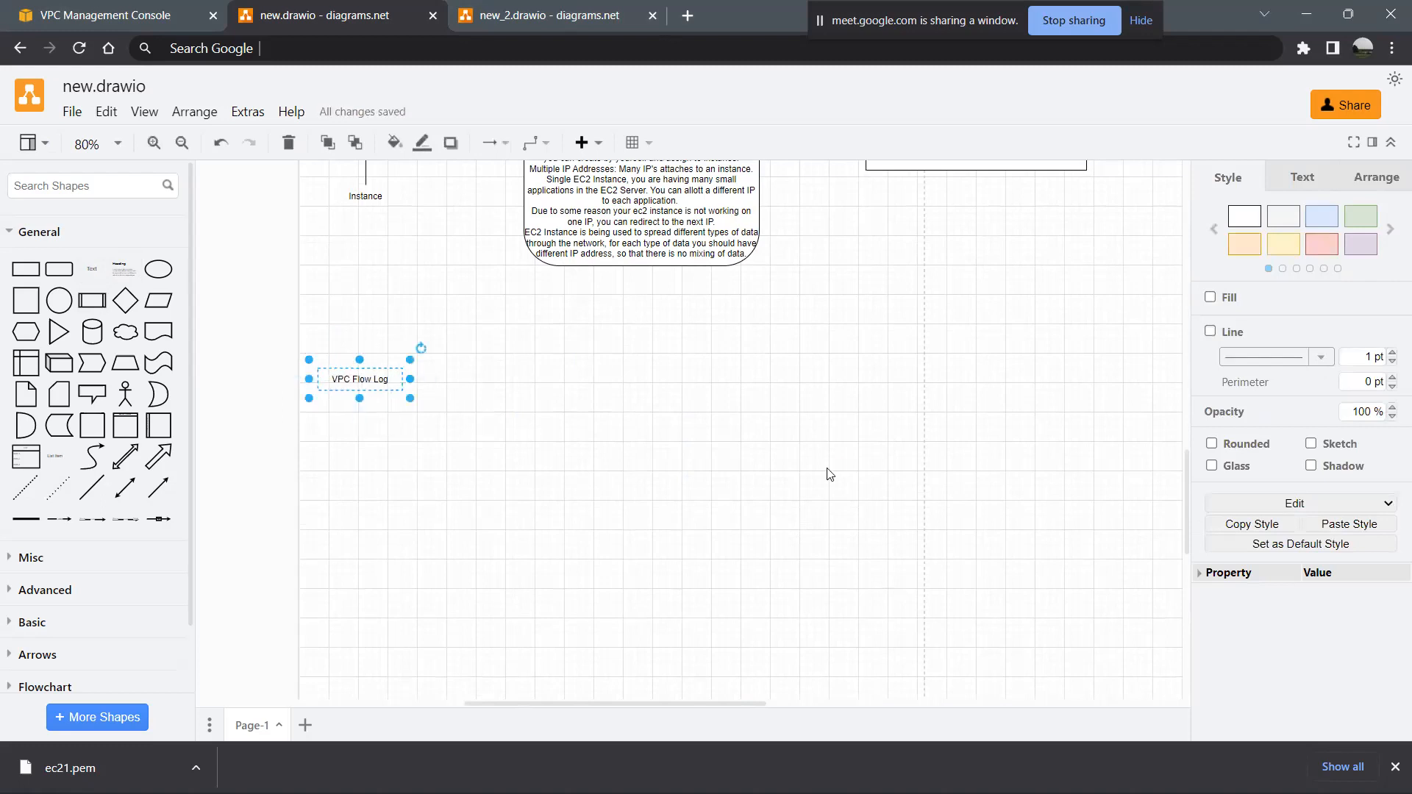
key("alt")
key("alt+Tab")
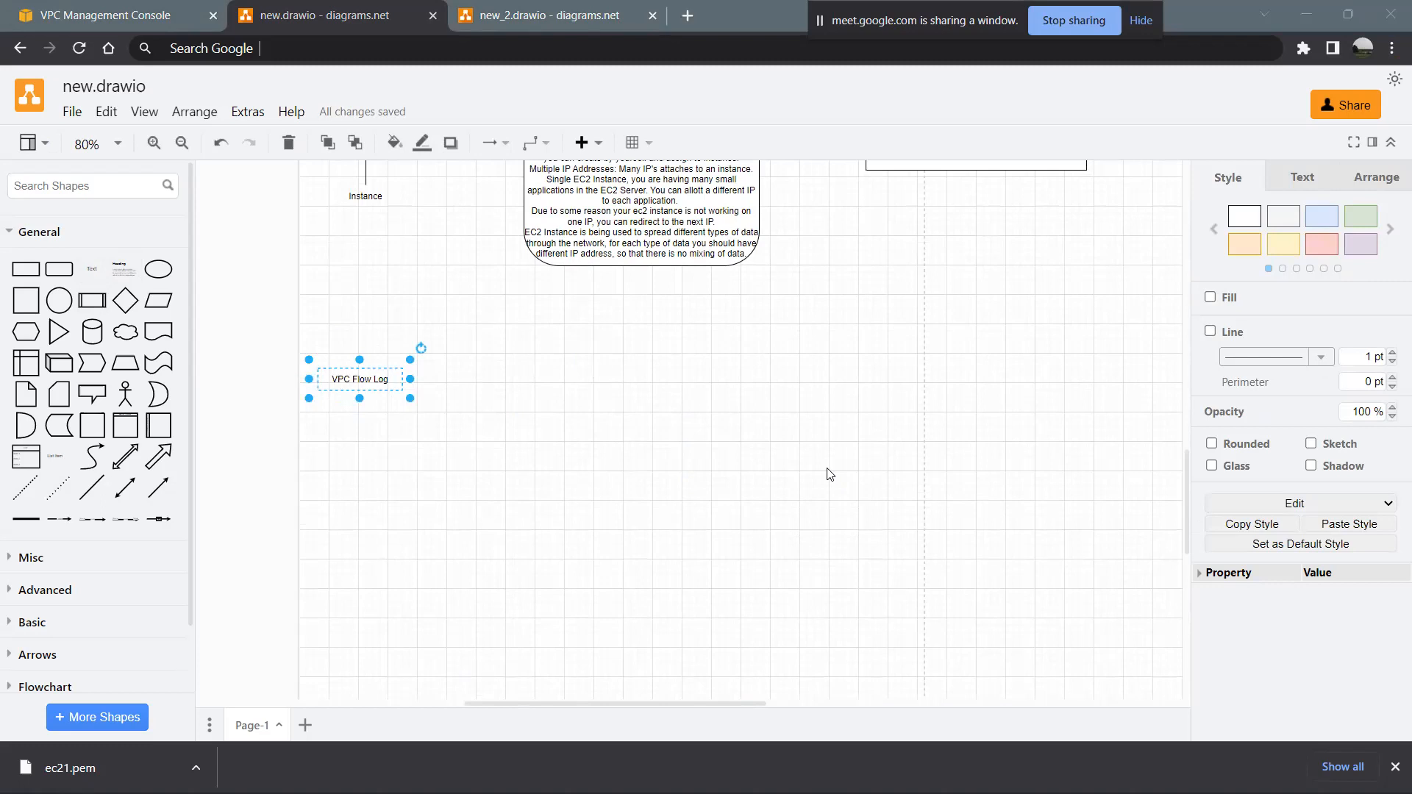
- Add a text shape beside the VPC Flow Log label reading "monitoring and logging at the level of" and widen it
left_click(92, 268)
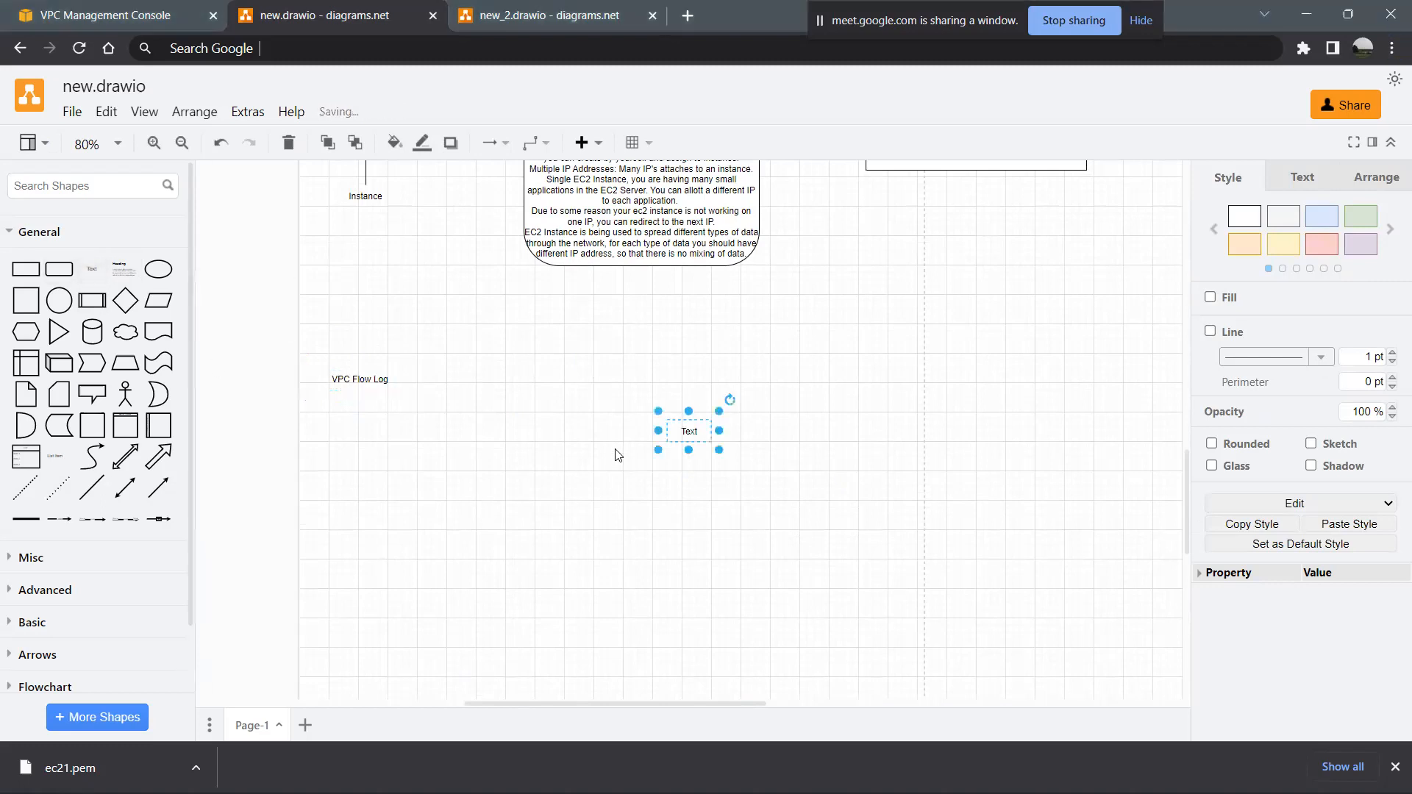
left_click_drag(681, 429, 453, 385)
double_click(452, 381)
type("monitoring and logging")
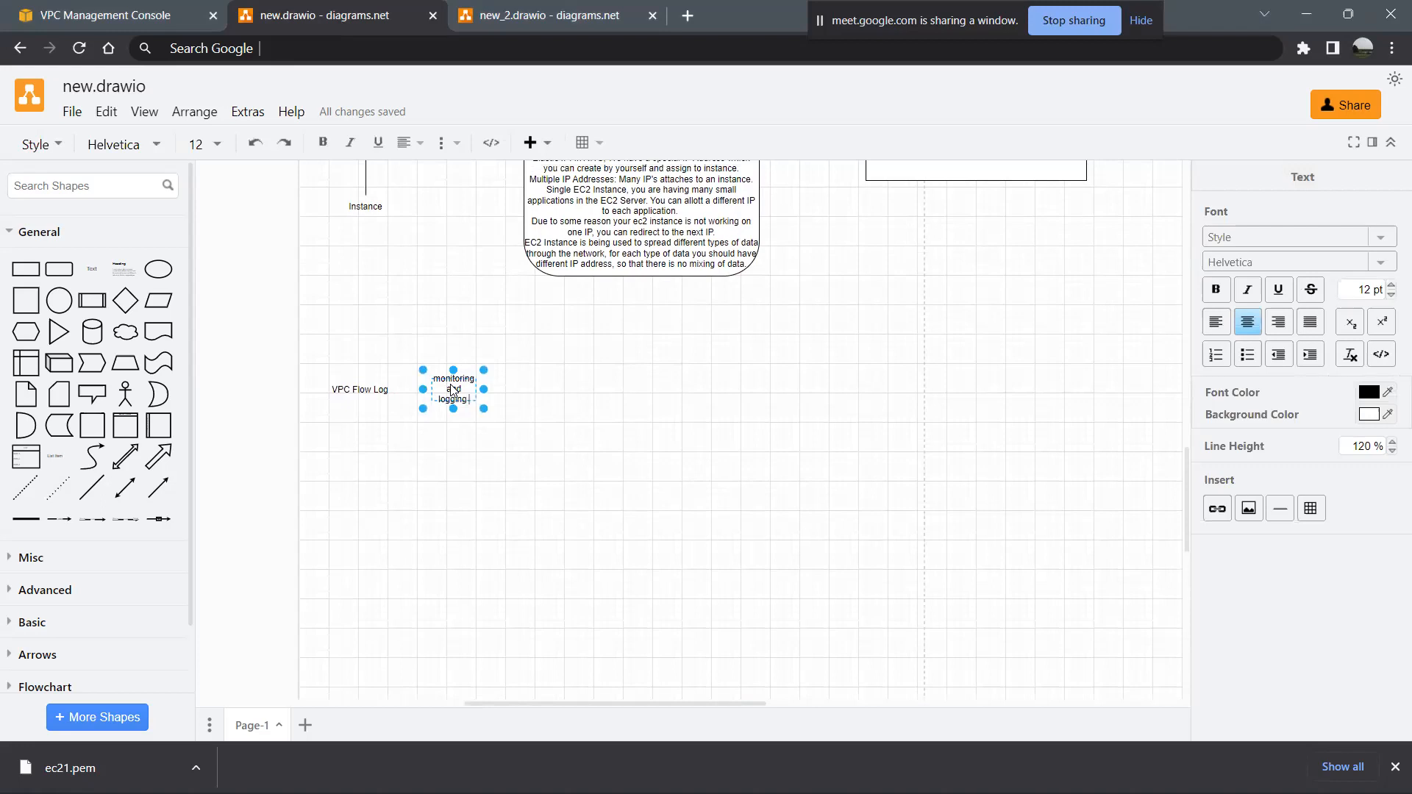
type(" at the level")
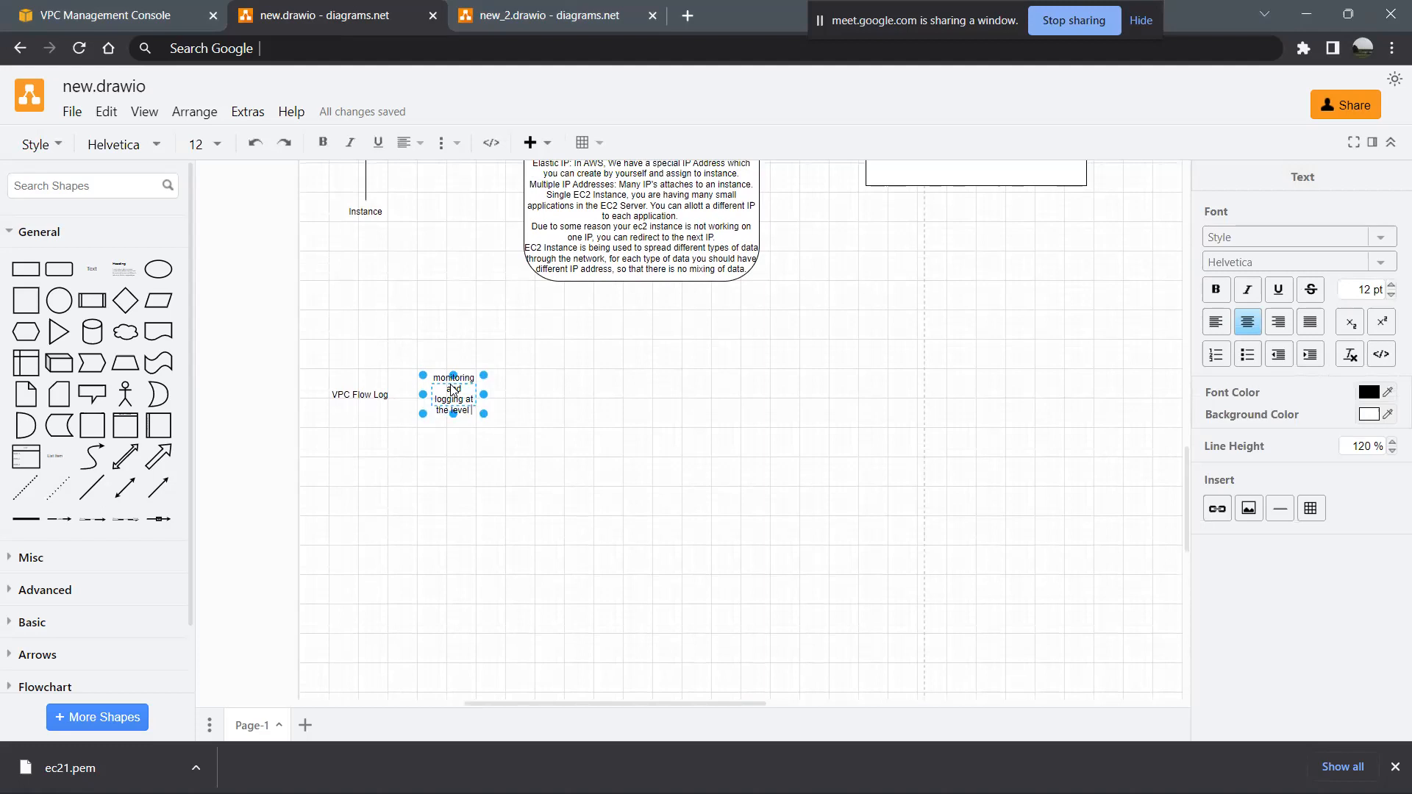
type(" of")
left_click_drag(484, 398, 631, 399)
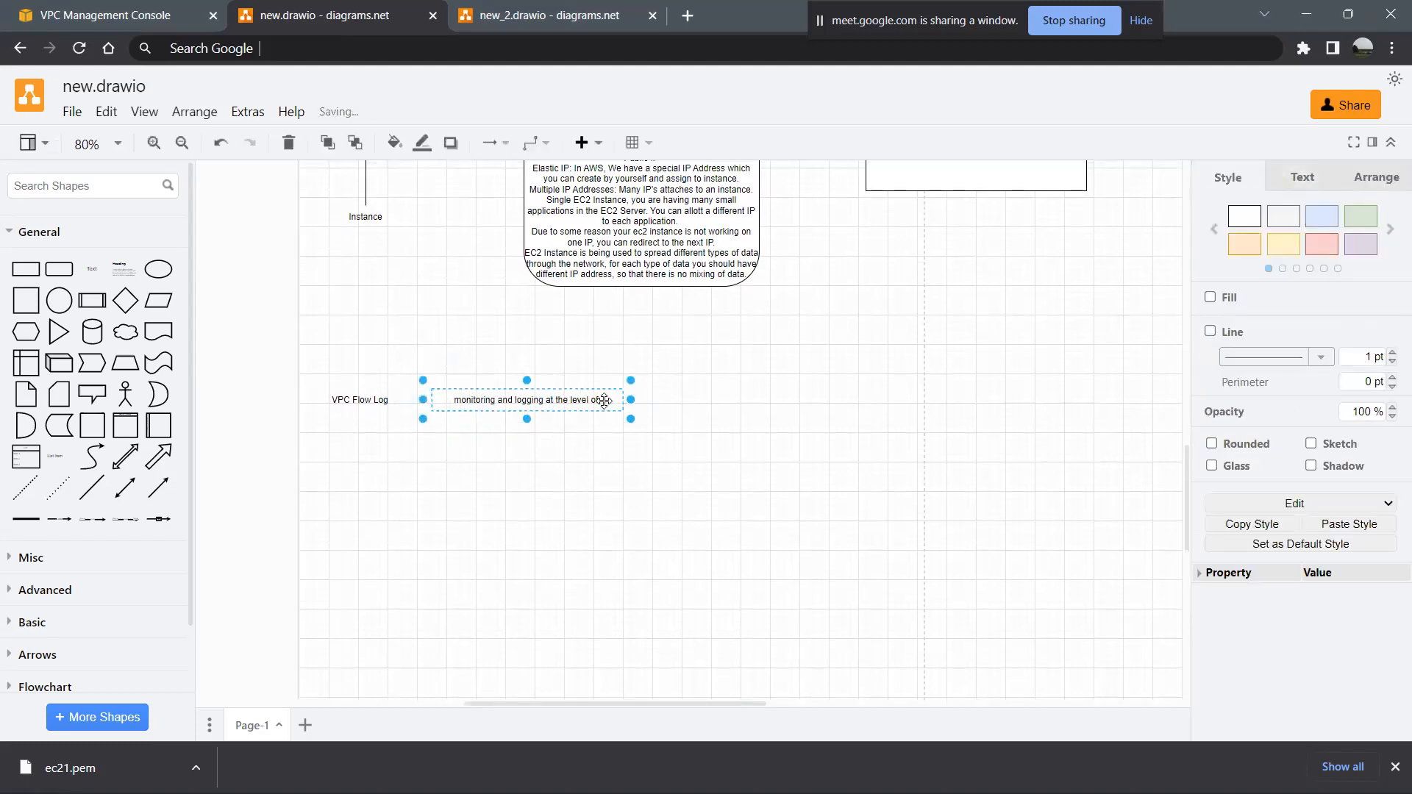
- Complete the monitoring and logging note with "VPC , Subnet" and shift the VPC Flow Log label slightly towards it
double_click(604, 400)
key("End")
type("VPC ,")
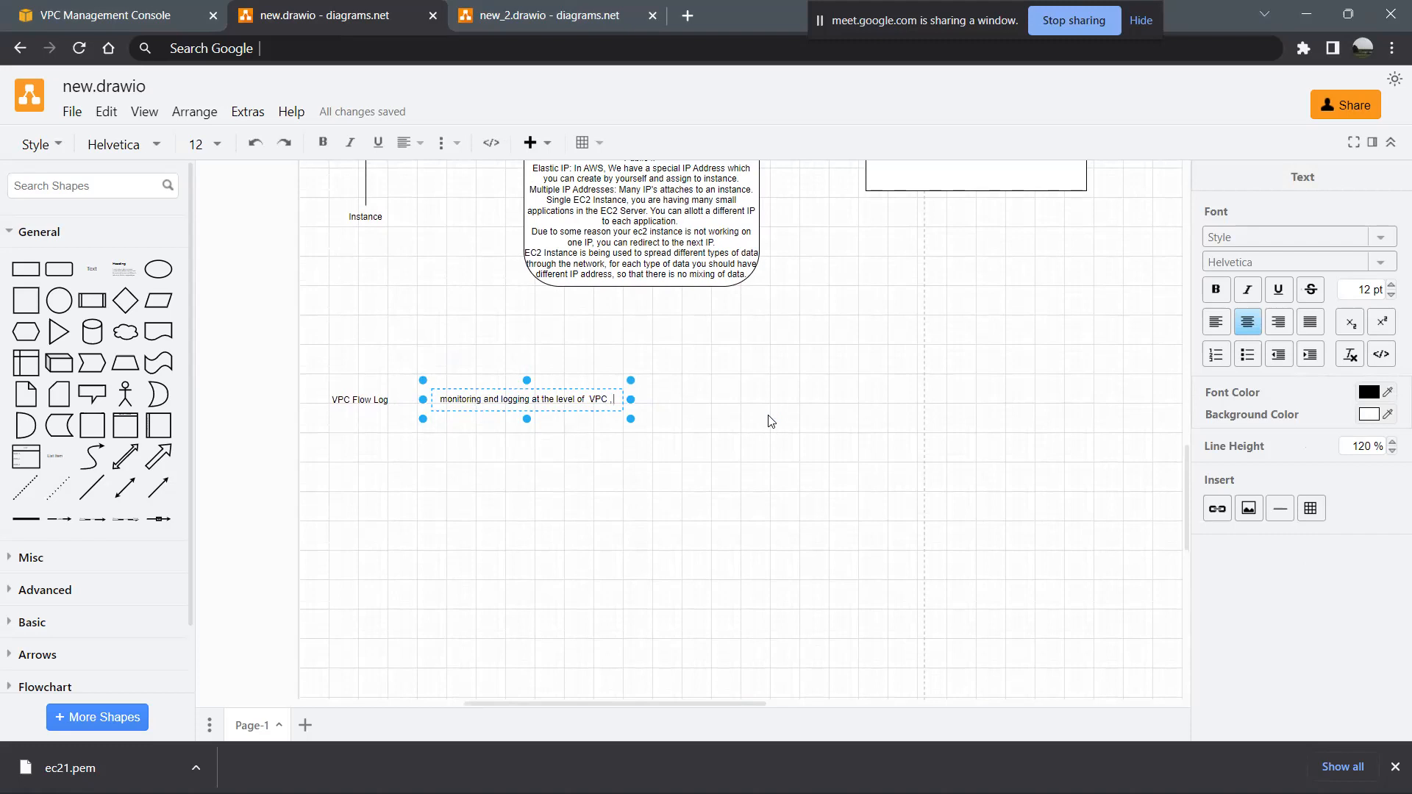
type(" Subent")
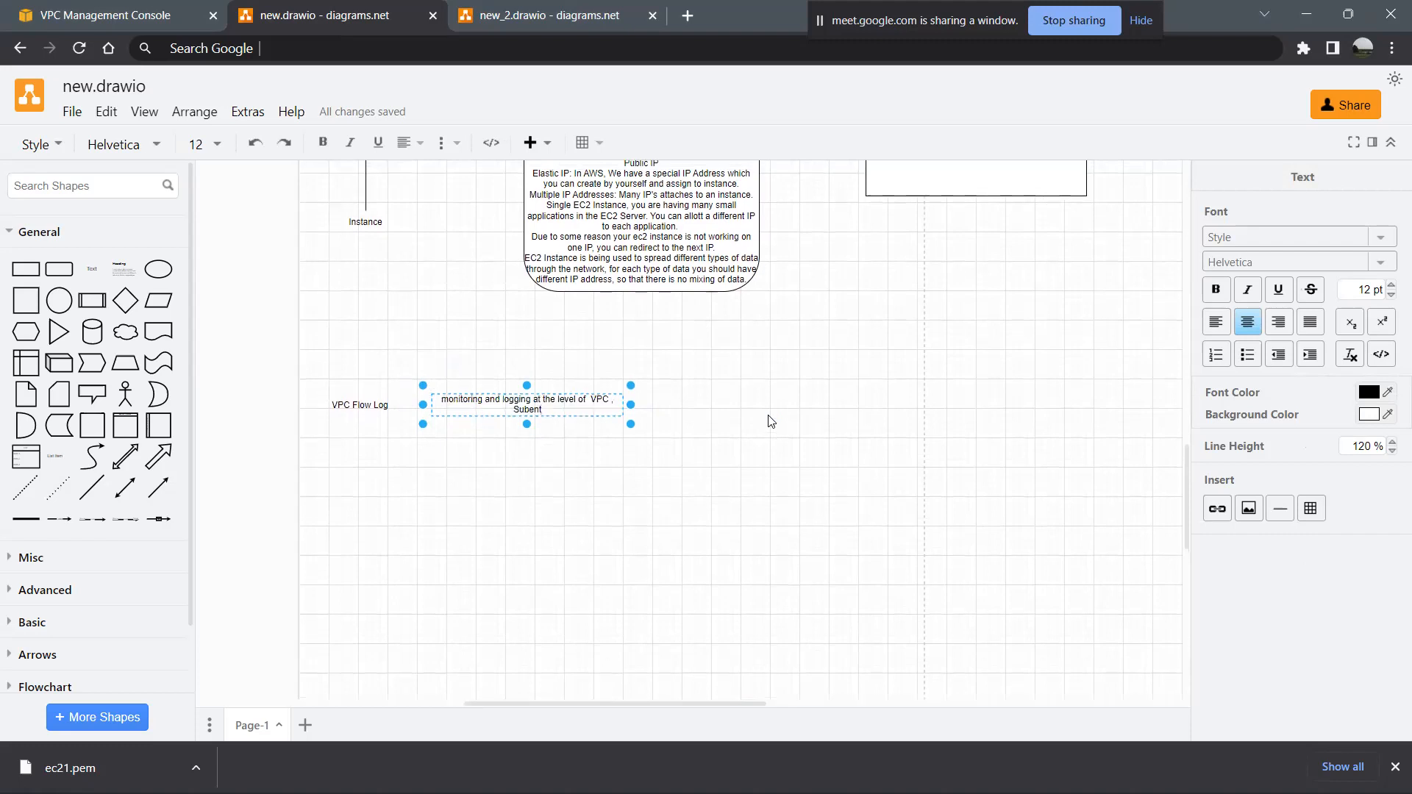
key("BackSpace")
key("BackSpace")
key("BackSpace")
type("net")
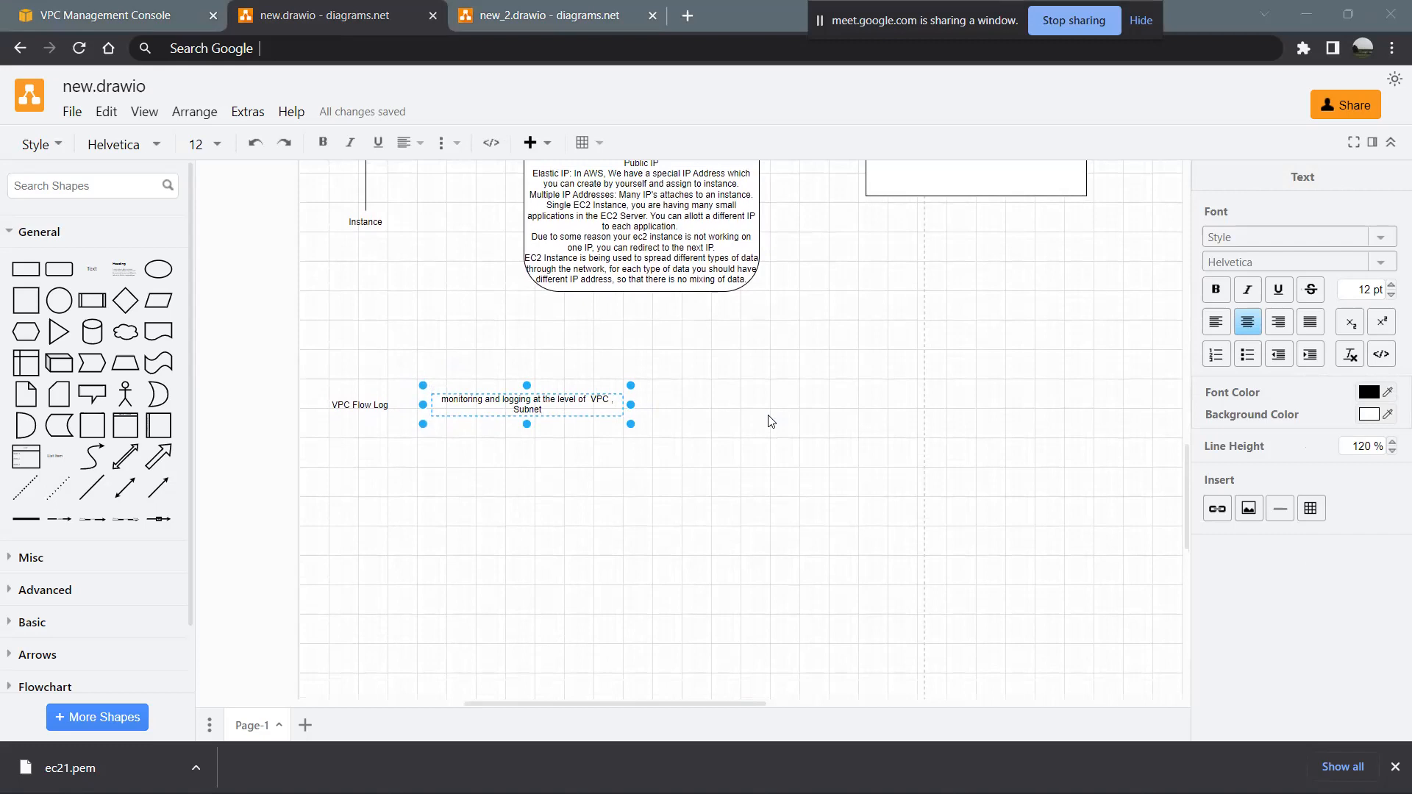
left_click(556, 416)
left_click_drag(373, 409, 377, 411)
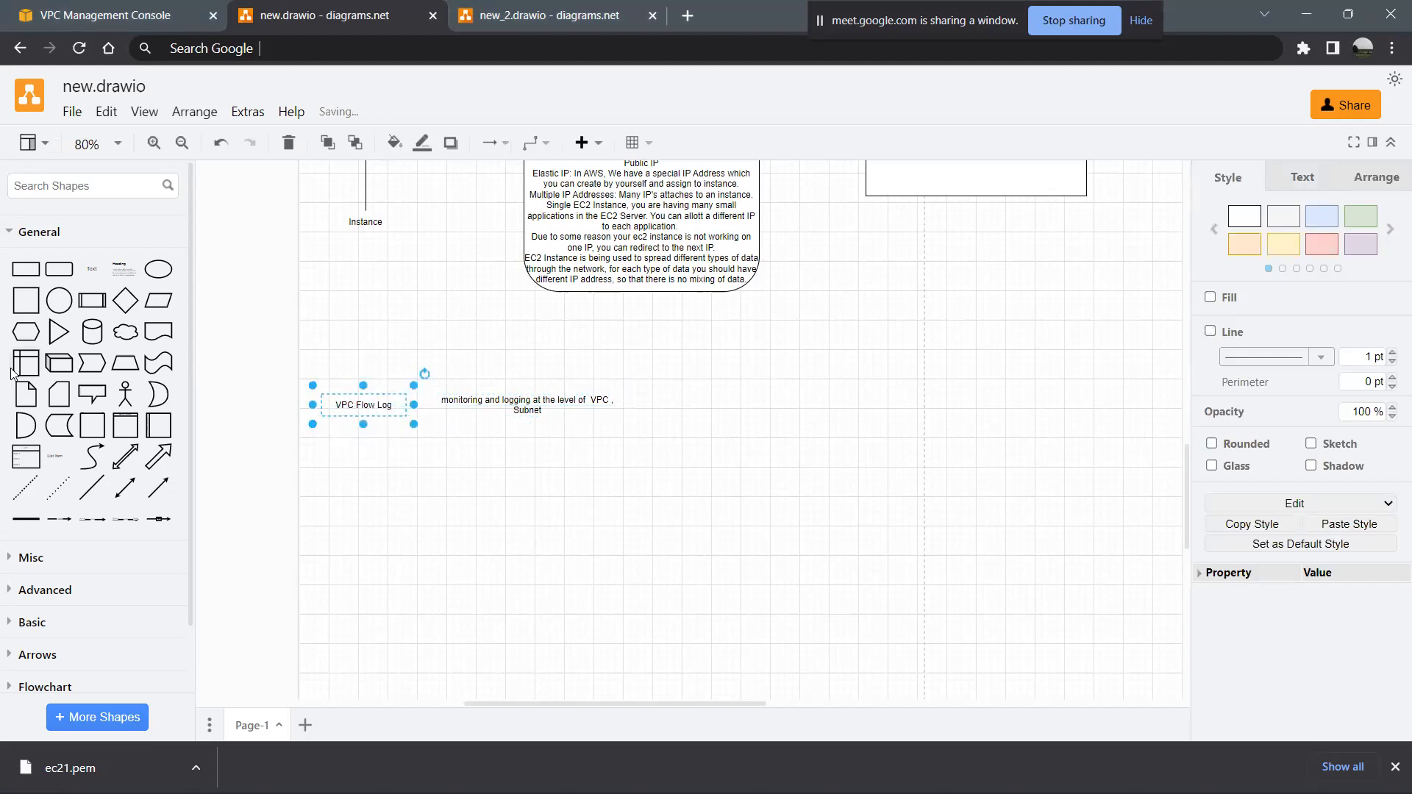
- Add a text shape below the VPC Flow Log label reading "VPC Flow Log publishes to"
left_click(82, 262)
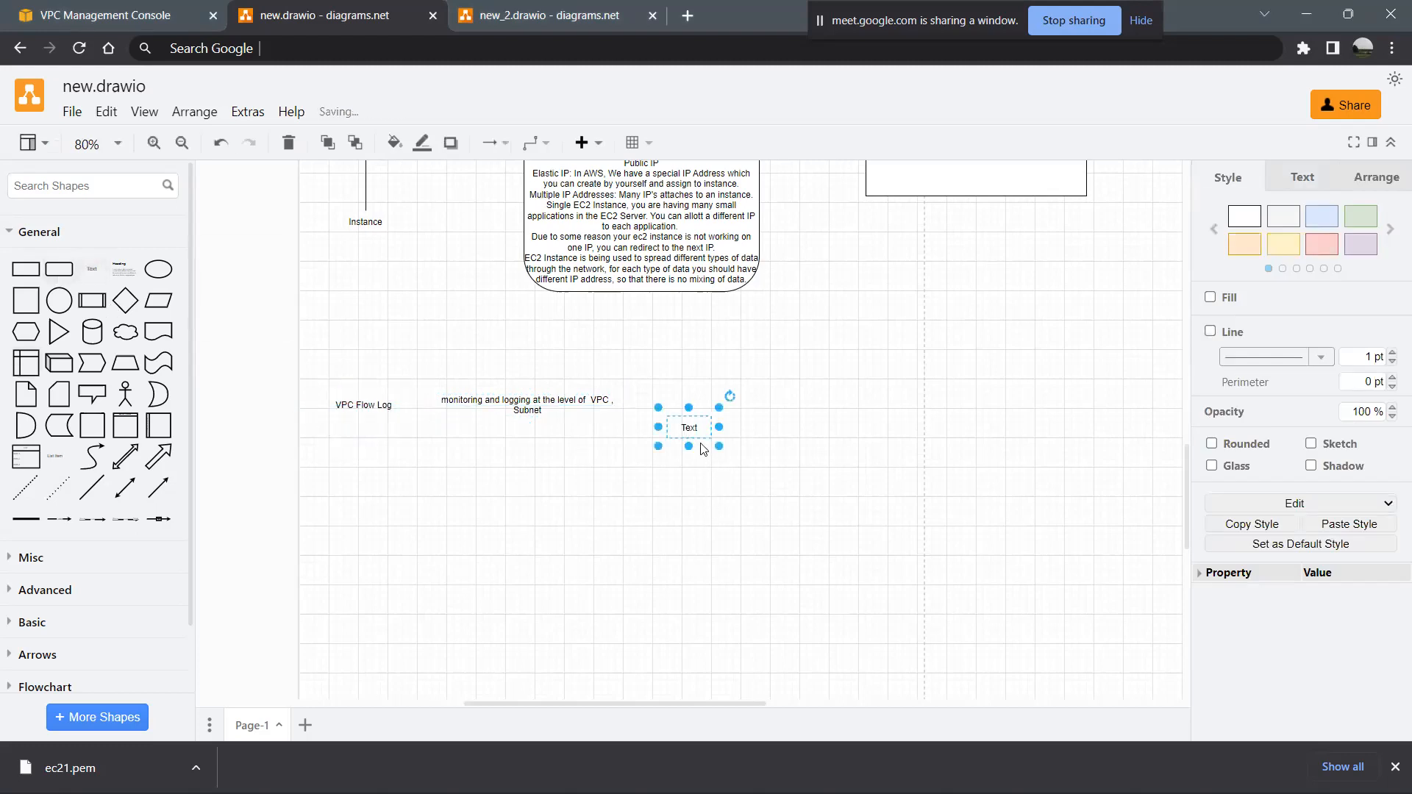
left_click_drag(689, 428, 355, 471)
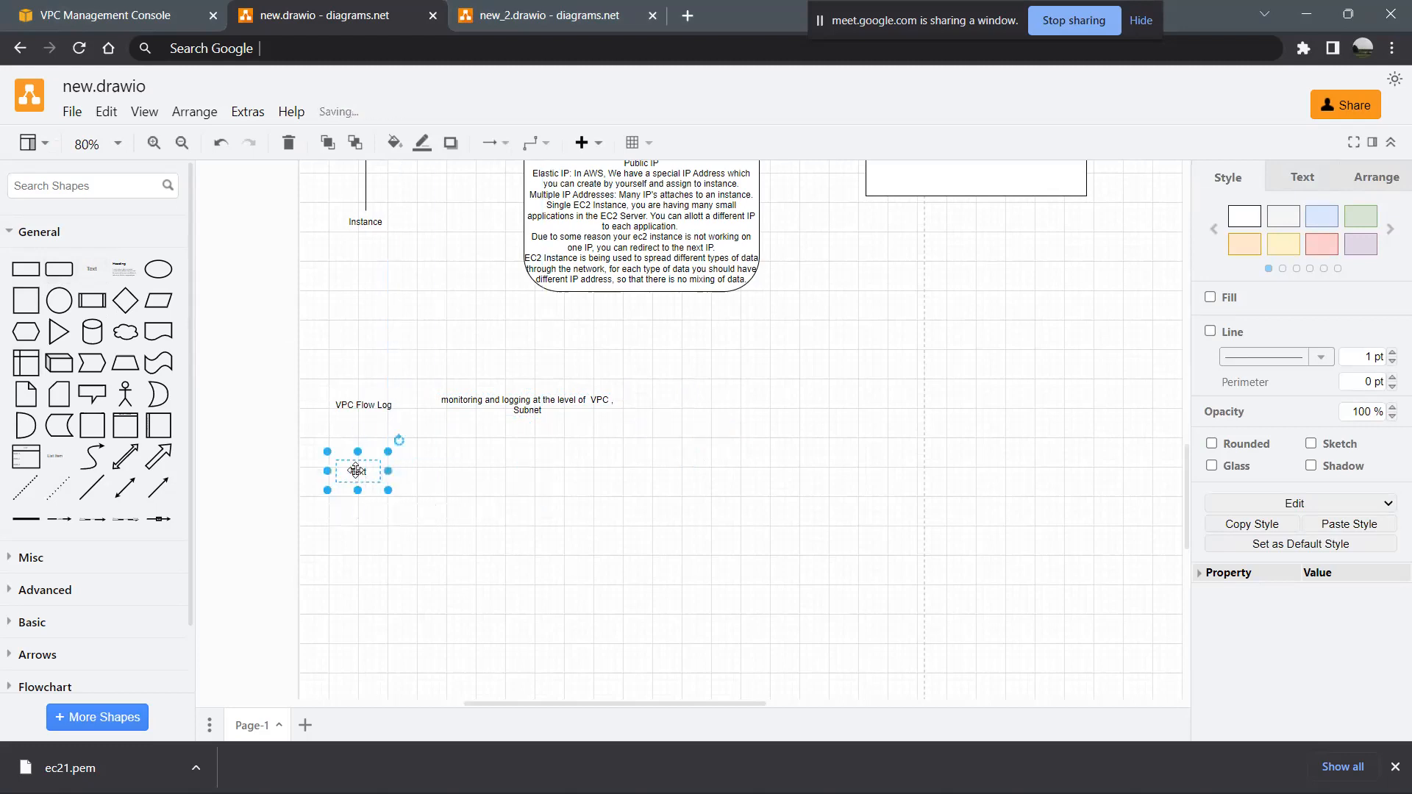
double_click(355, 471)
type("V")
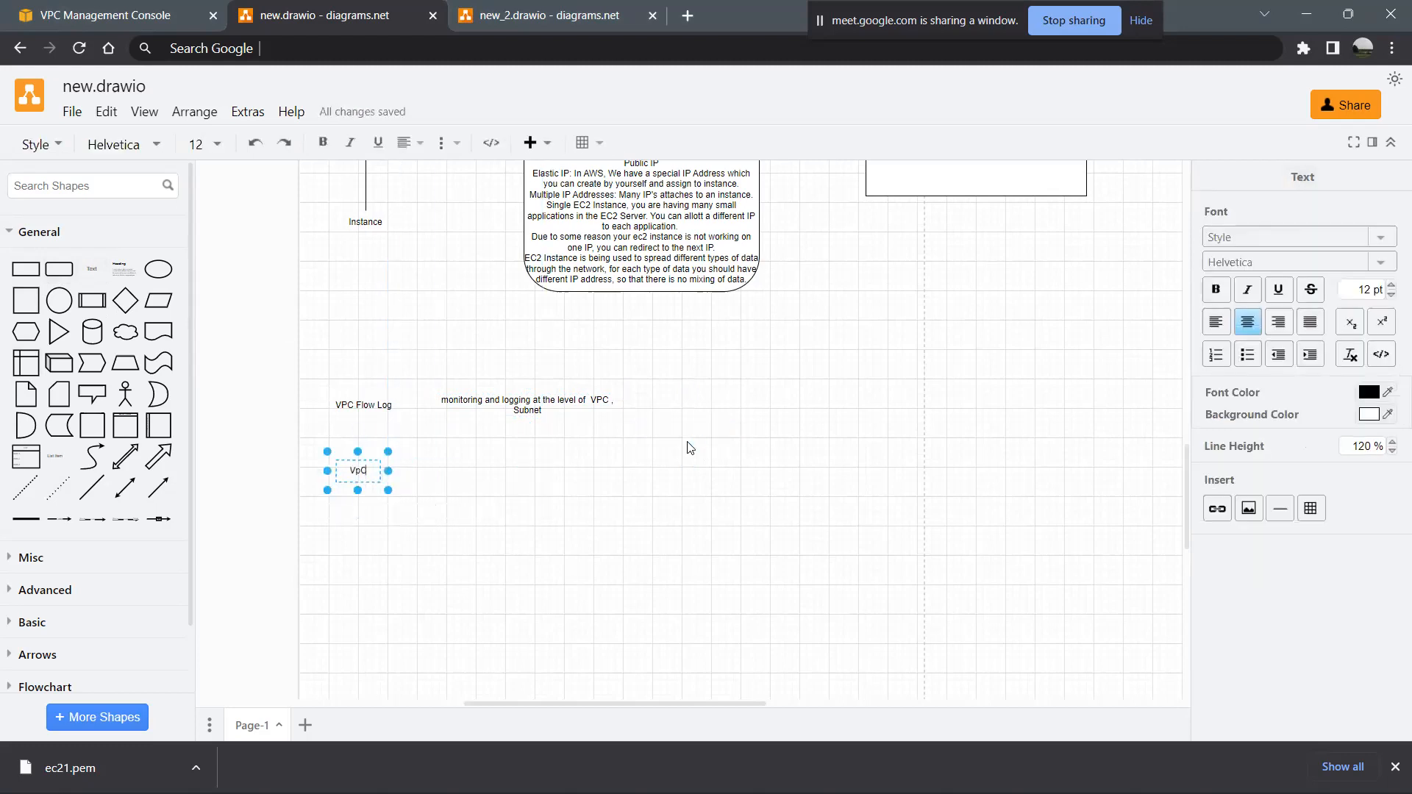
type("PC Flow Log publishes to")
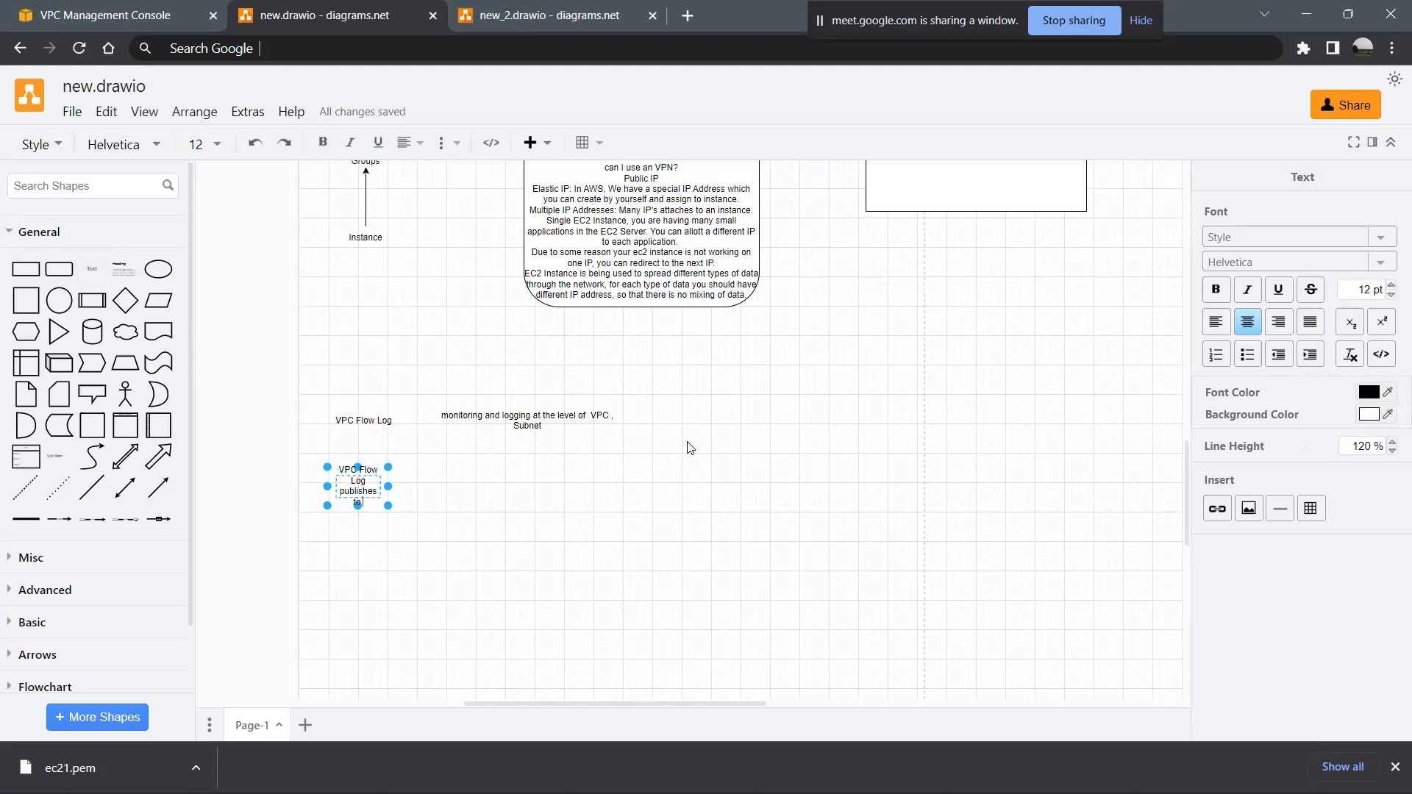
left_click(548, 529)
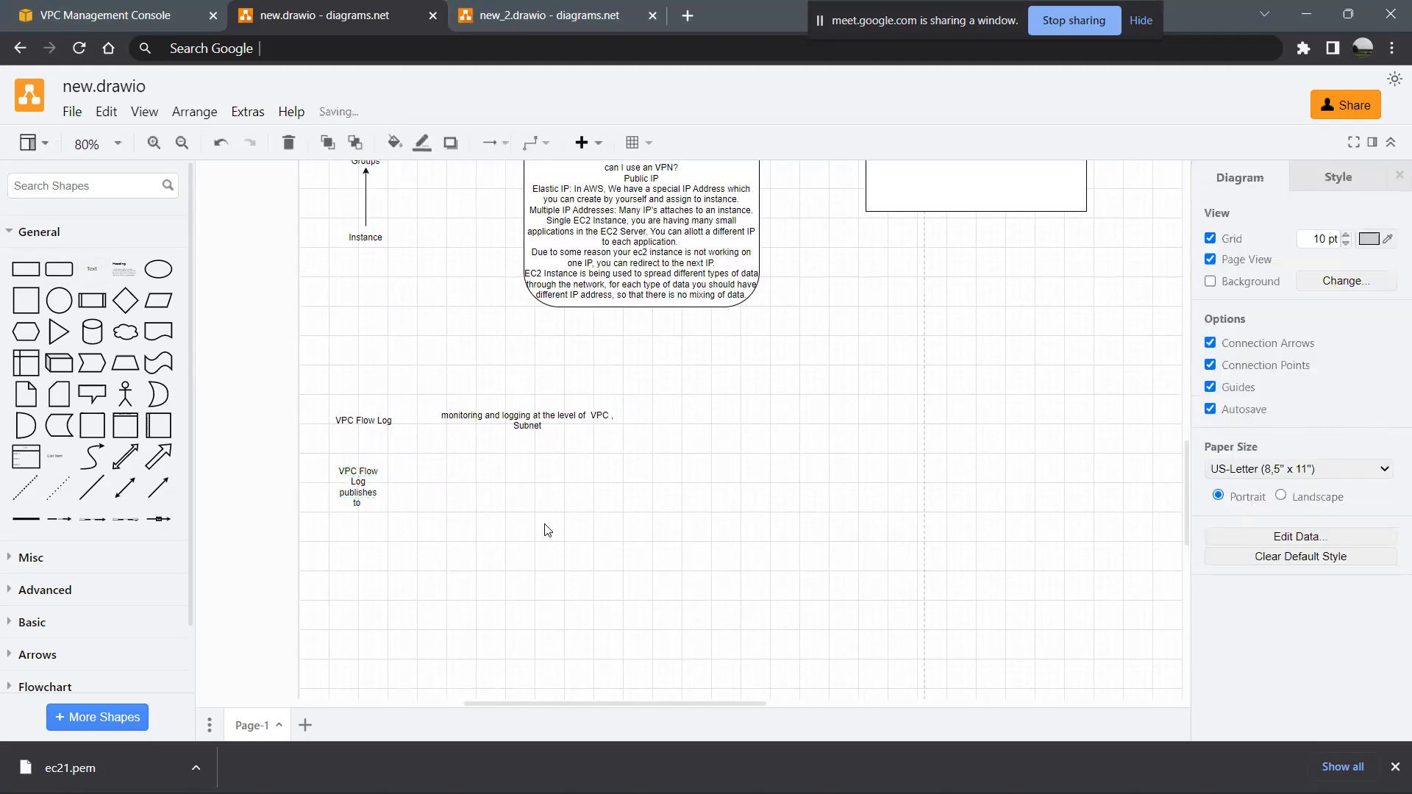
- Add a text shape beside the "publishes to" note reading "S3 or CloudWatch"
left_click(92, 270)
left_click_drag(699, 433, 481, 493)
double_click(475, 495)
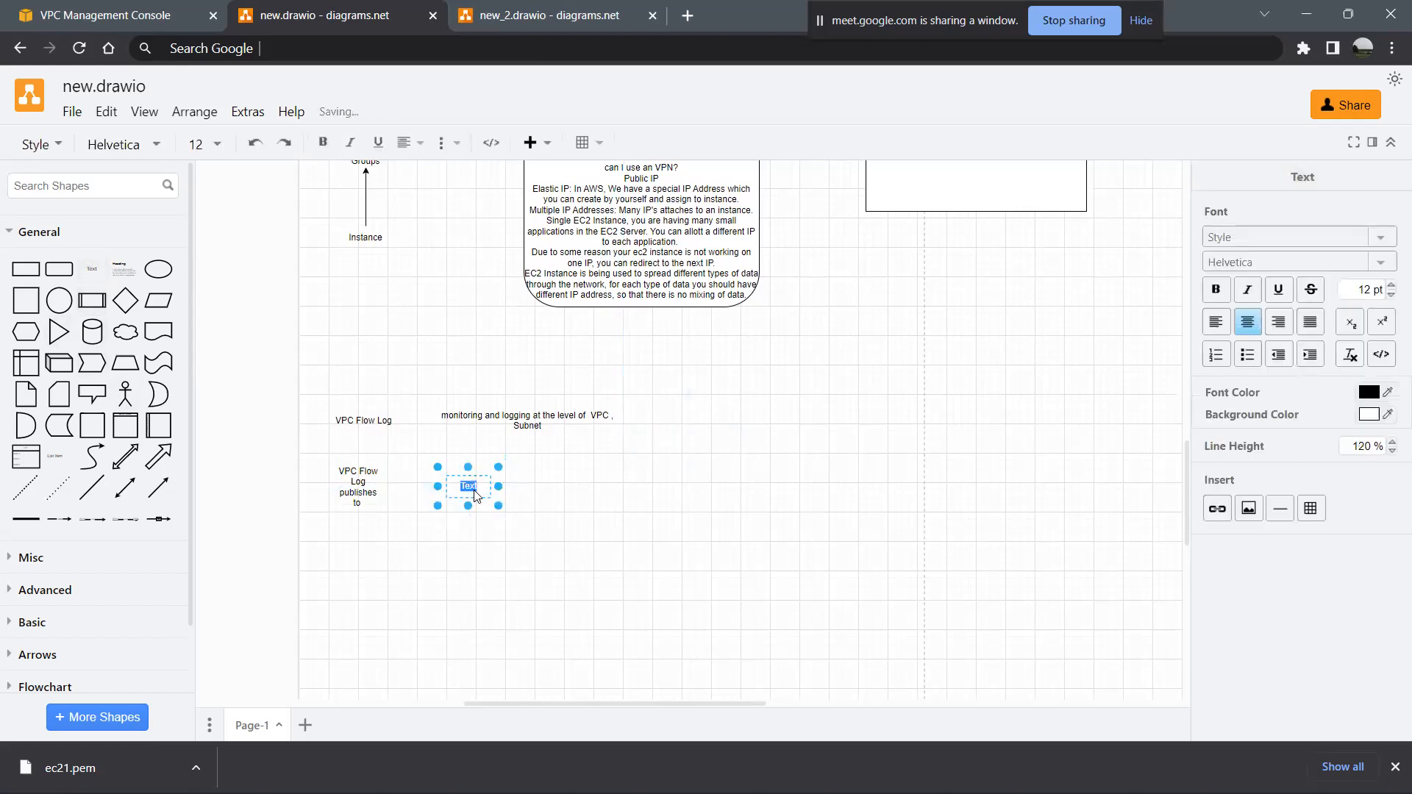
key("alt+Tab")
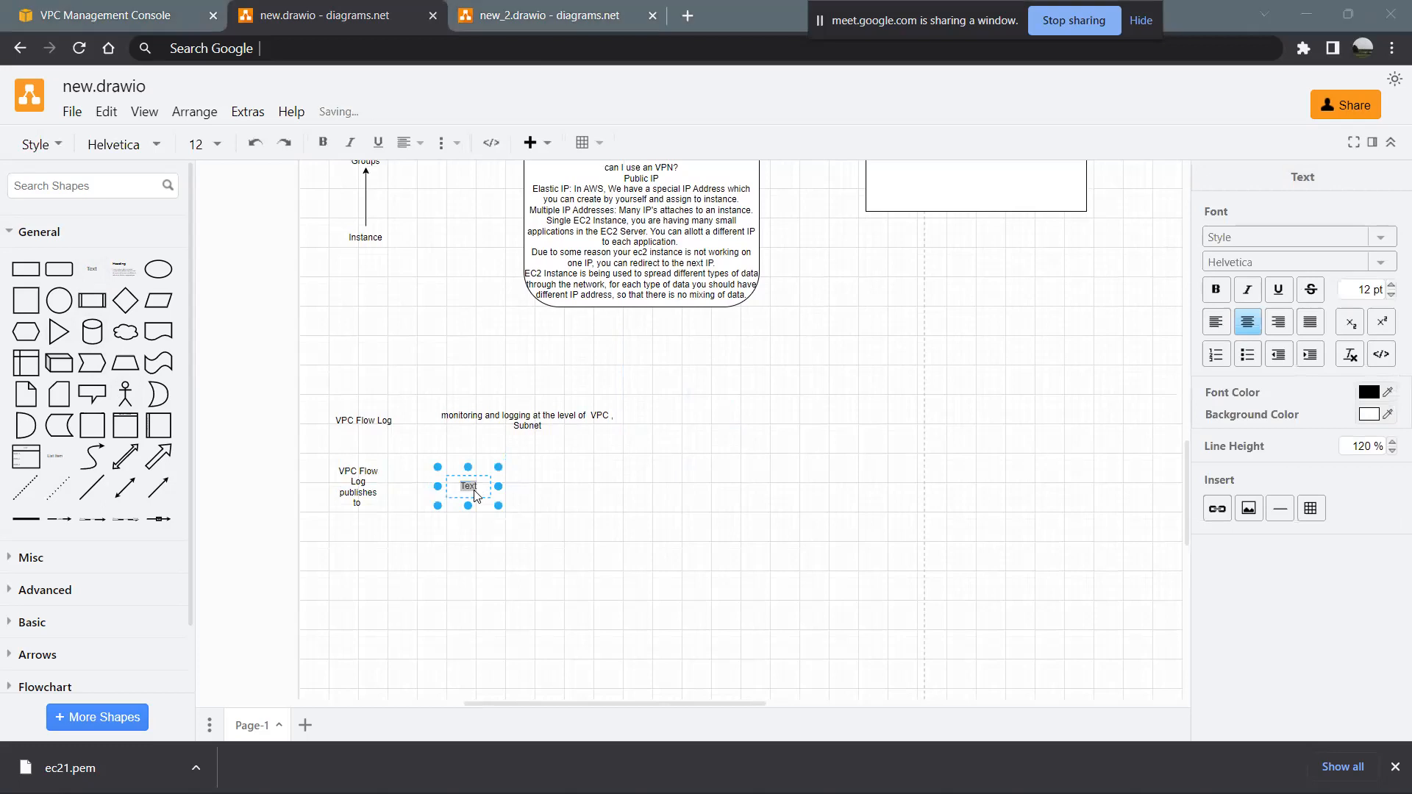
key("alt+Tab")
type("S3 or")
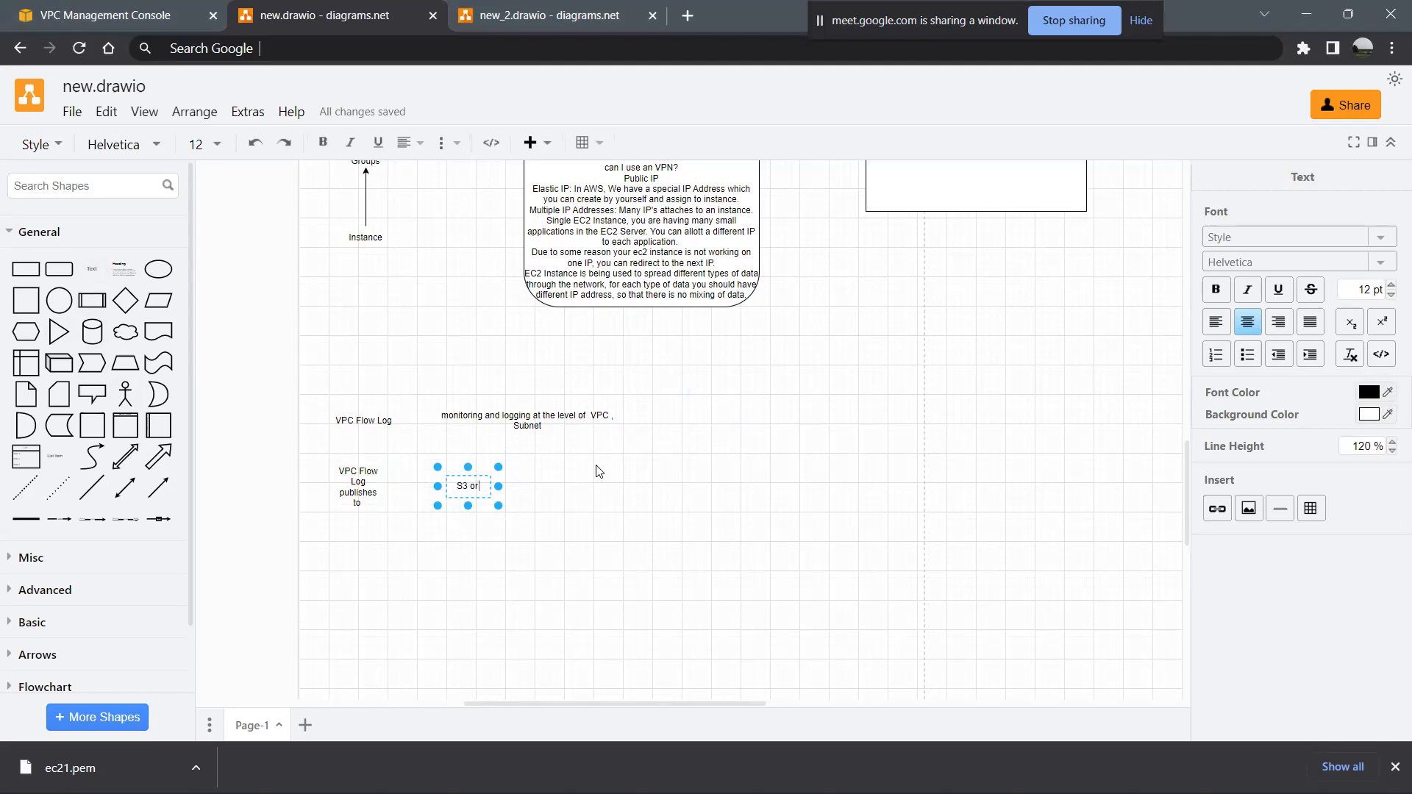
type(" CloudWat")
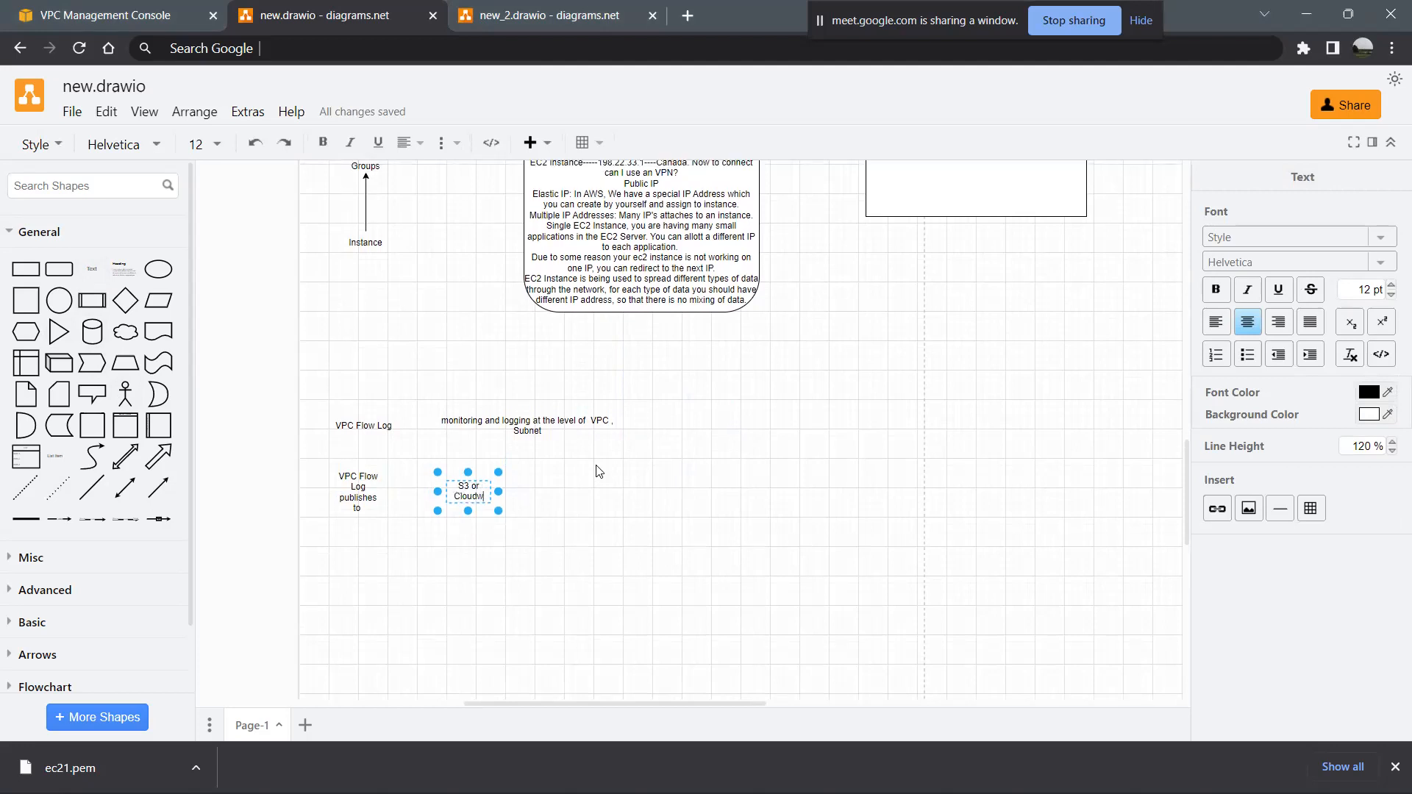
type("ch")
left_click(553, 563)
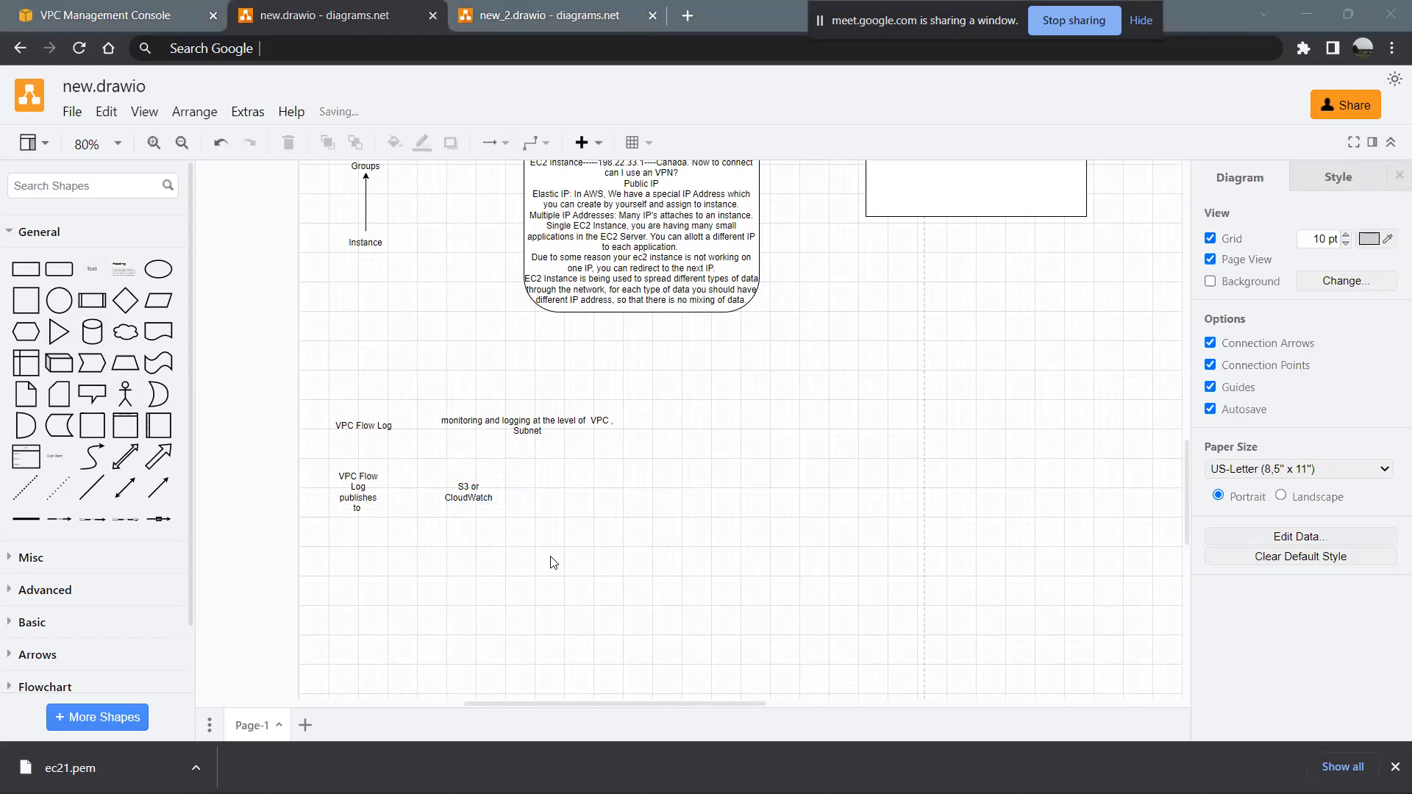
left_click(367, 479)
left_click(368, 482)
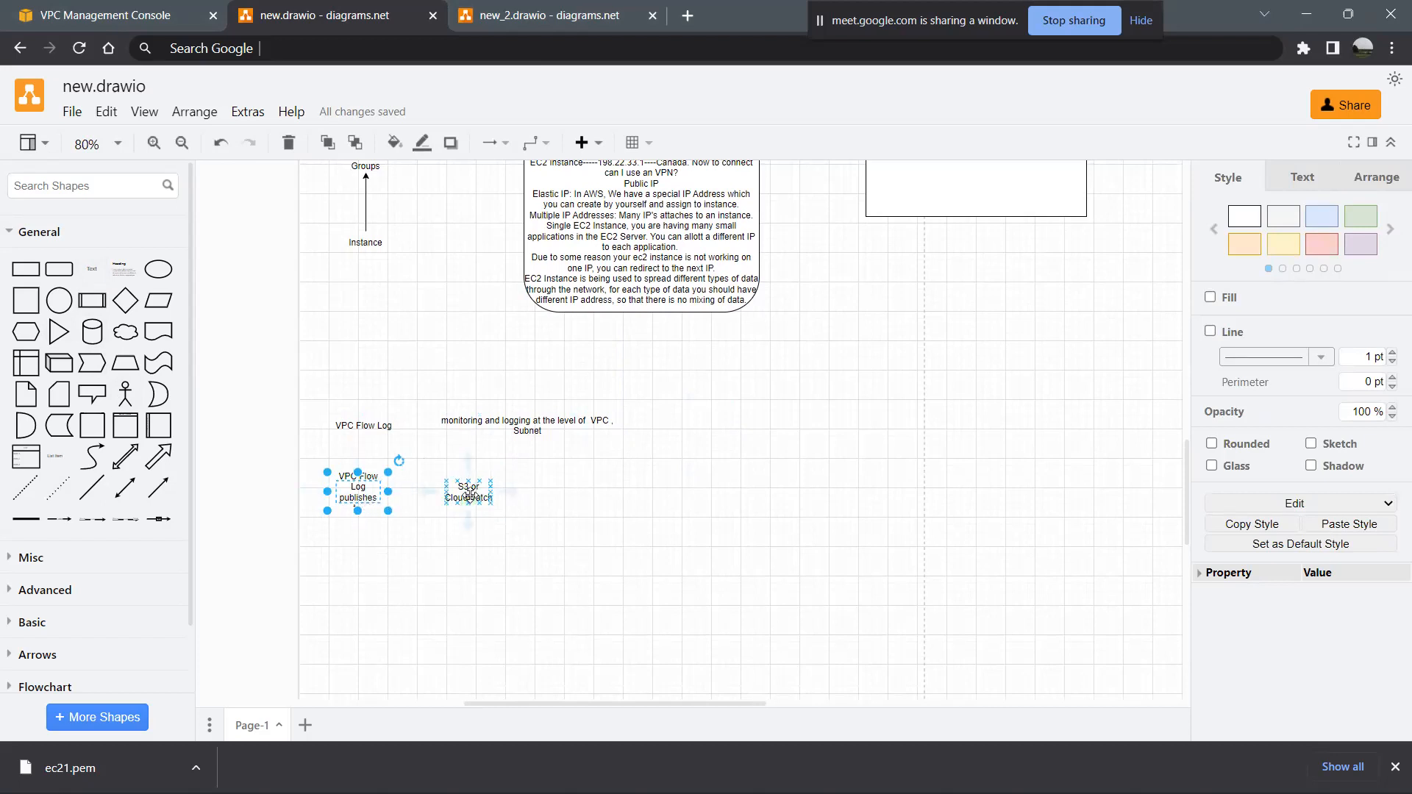
type("to")
left_click(470, 491)
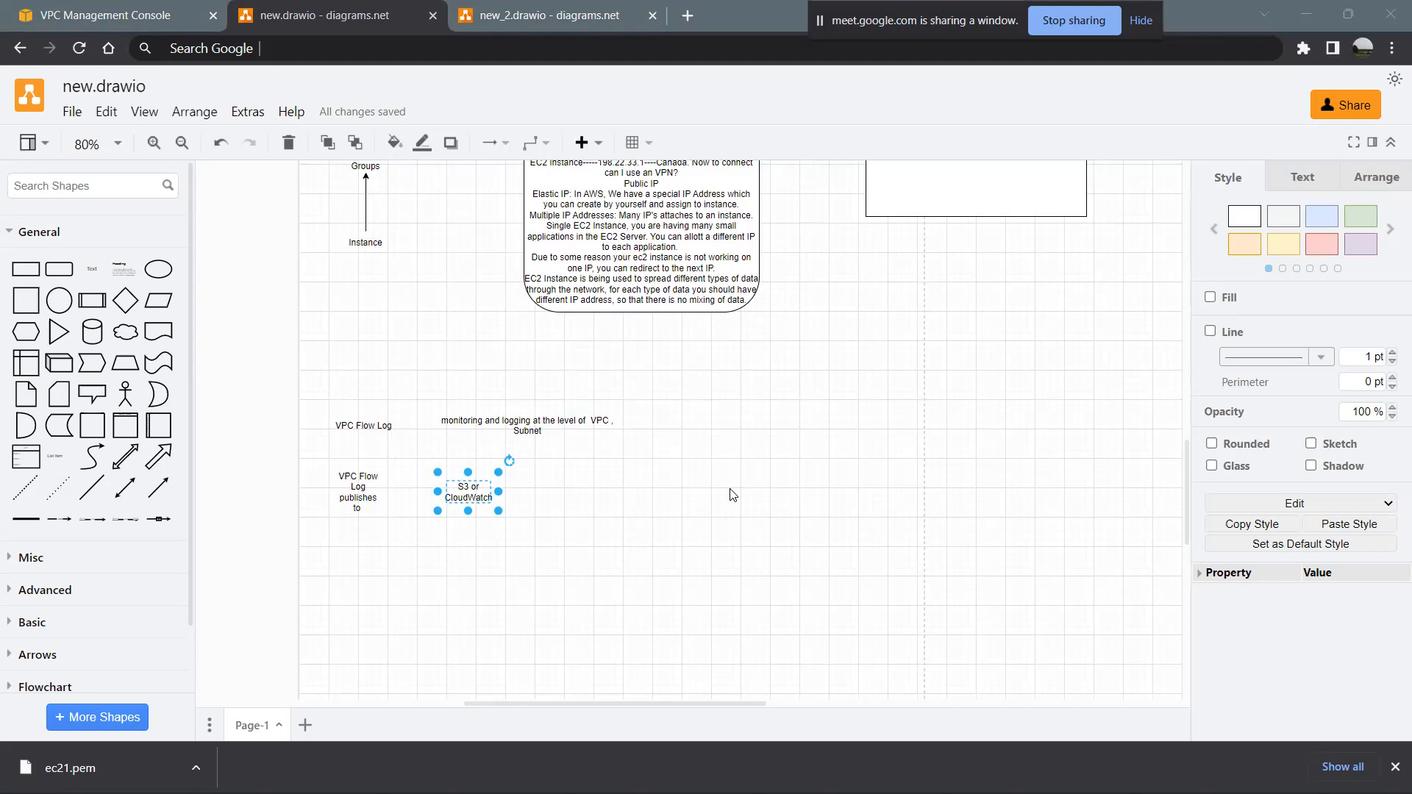
left_click(87, 270)
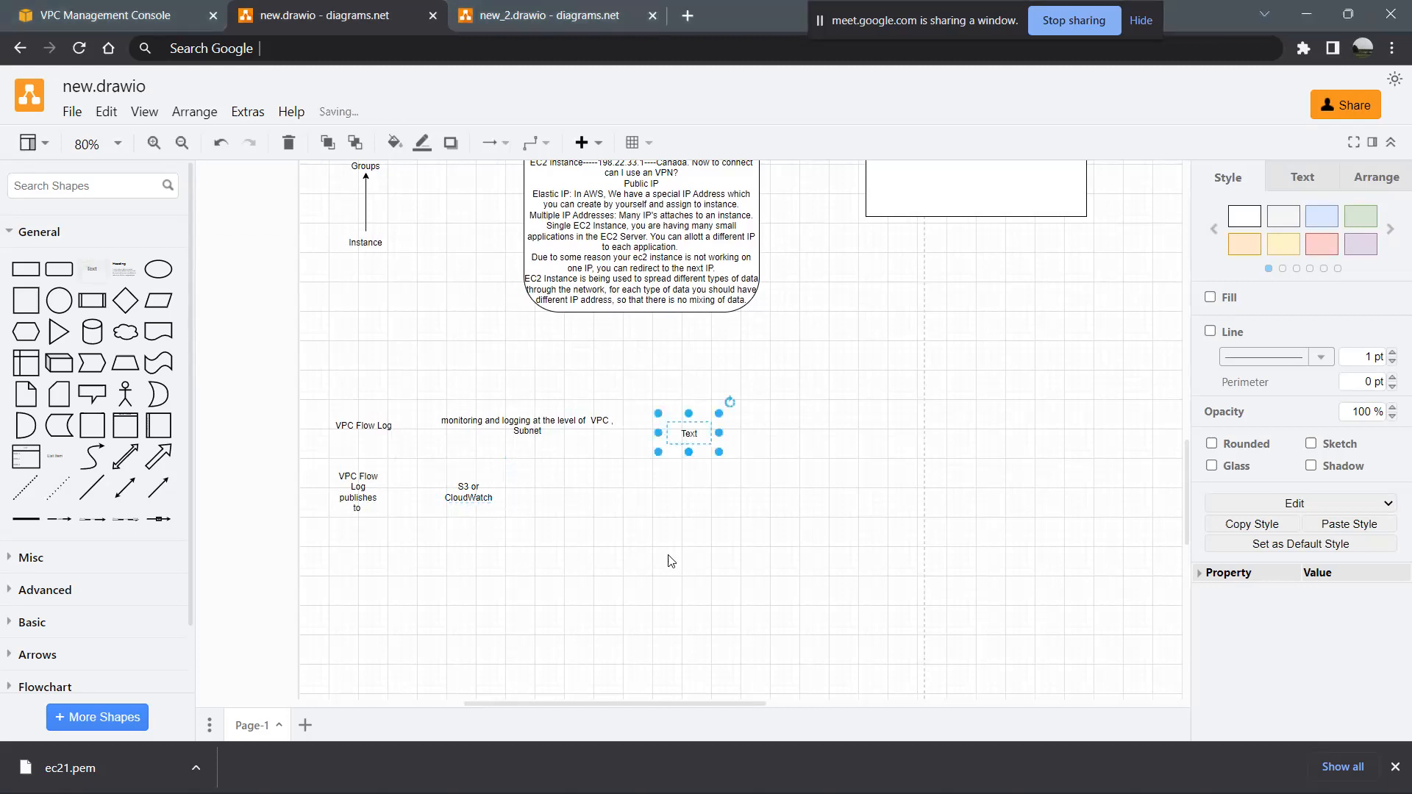
key("Delete")
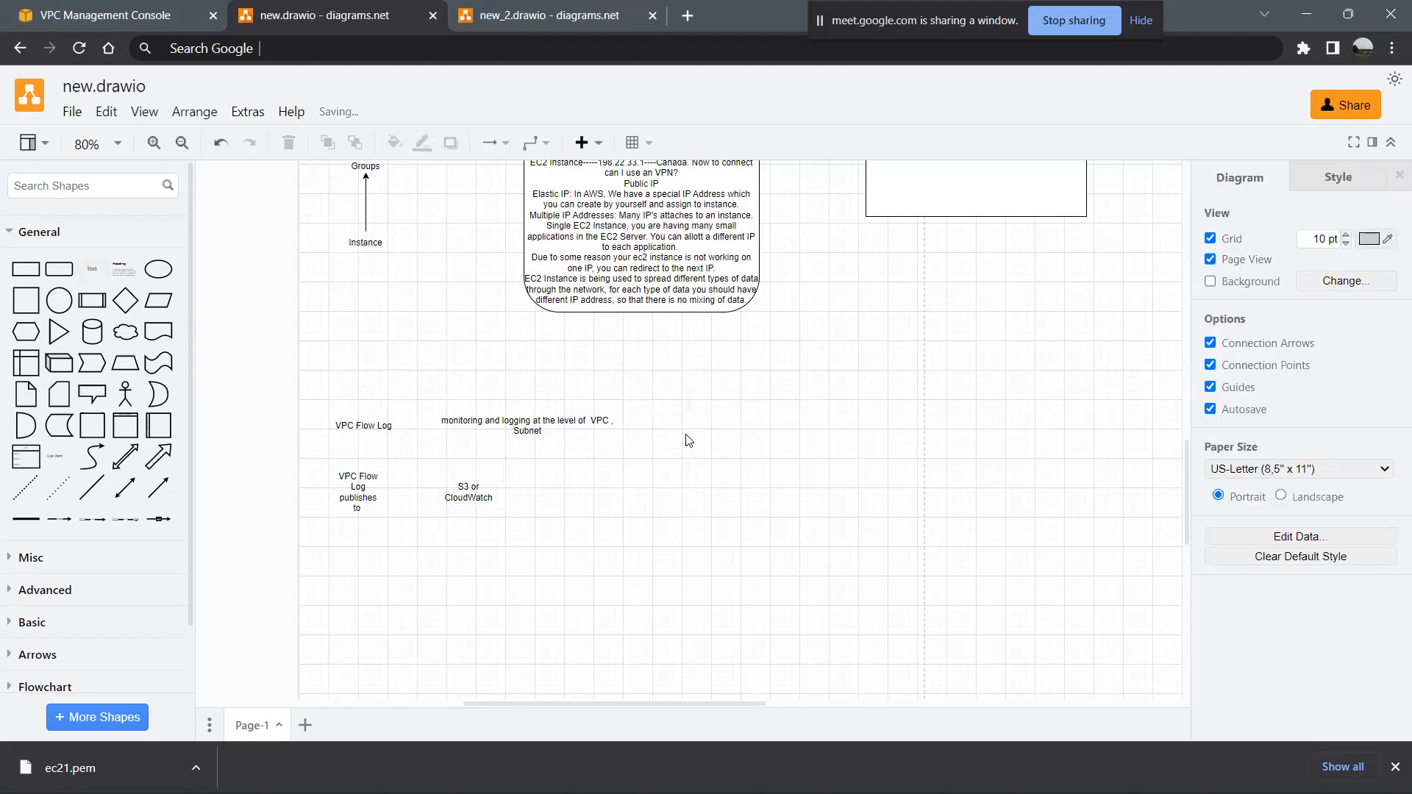
- Insert a square beside the flow log notes and enlarge it into a big container for a new diagram
left_click(26, 300)
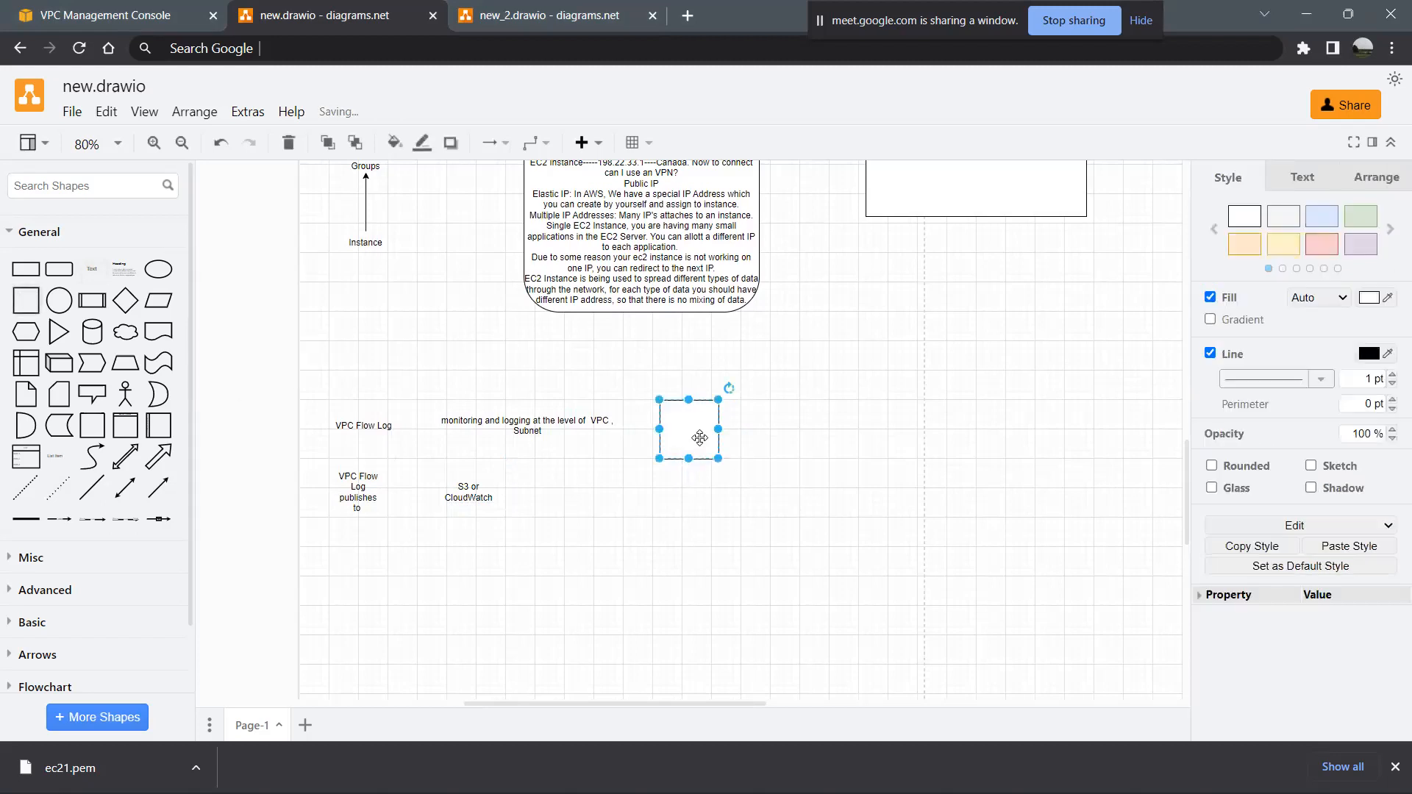
left_click_drag(695, 434, 954, 433)
scroll(1022, 444, "down", 3)
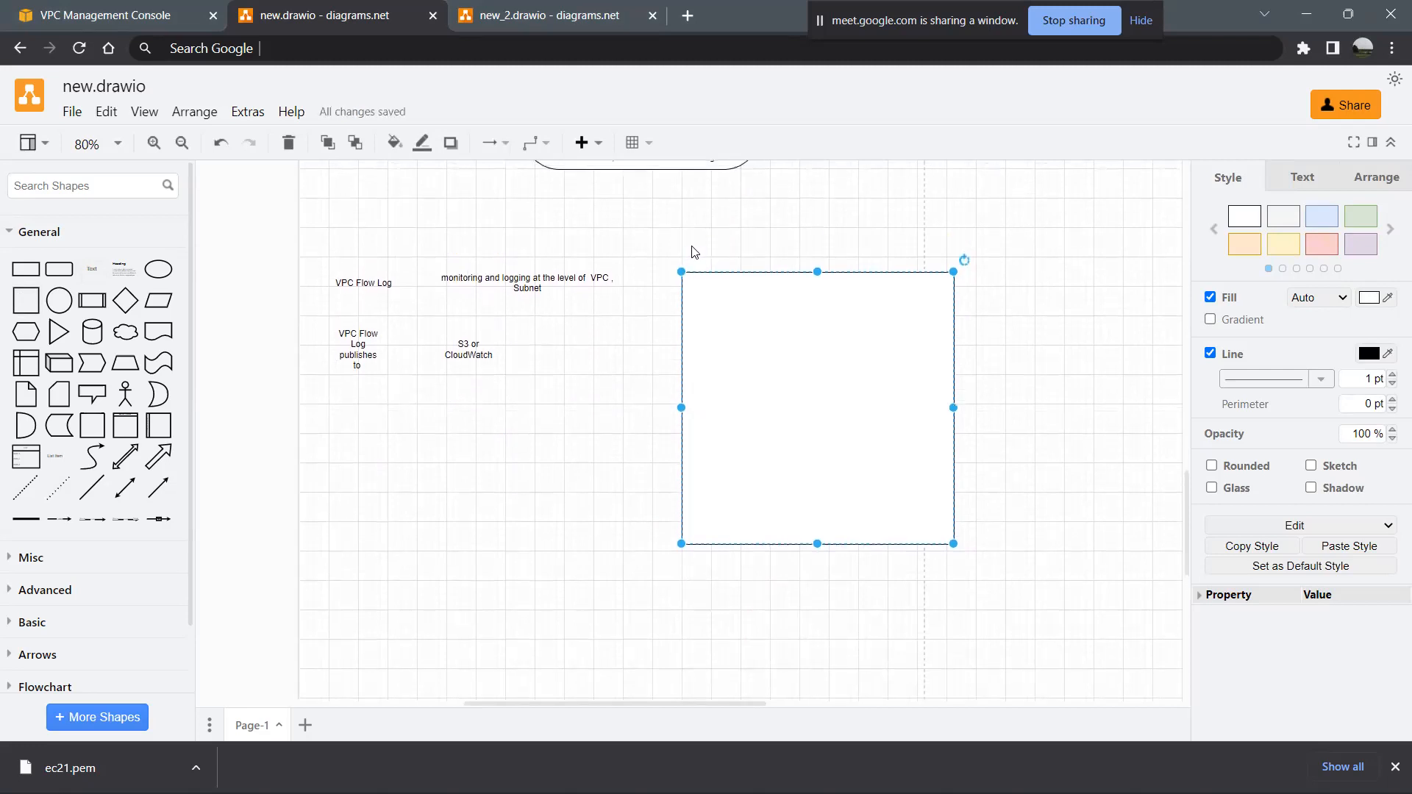
- Add a text shape reading "AWS" at the upper centre inside the large square
left_click(86, 277)
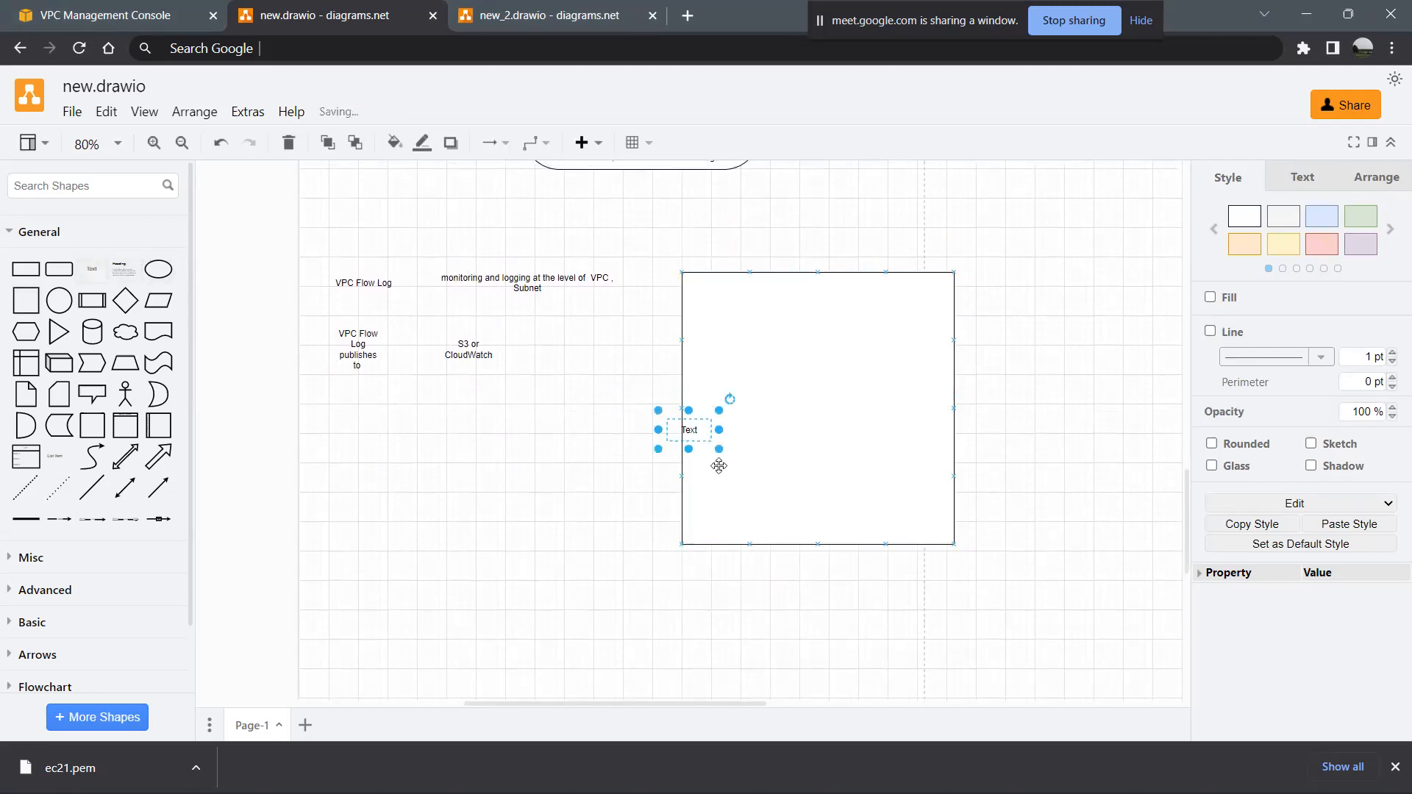
left_click_drag(690, 427, 827, 291)
double_click(828, 290)
type("AWS")
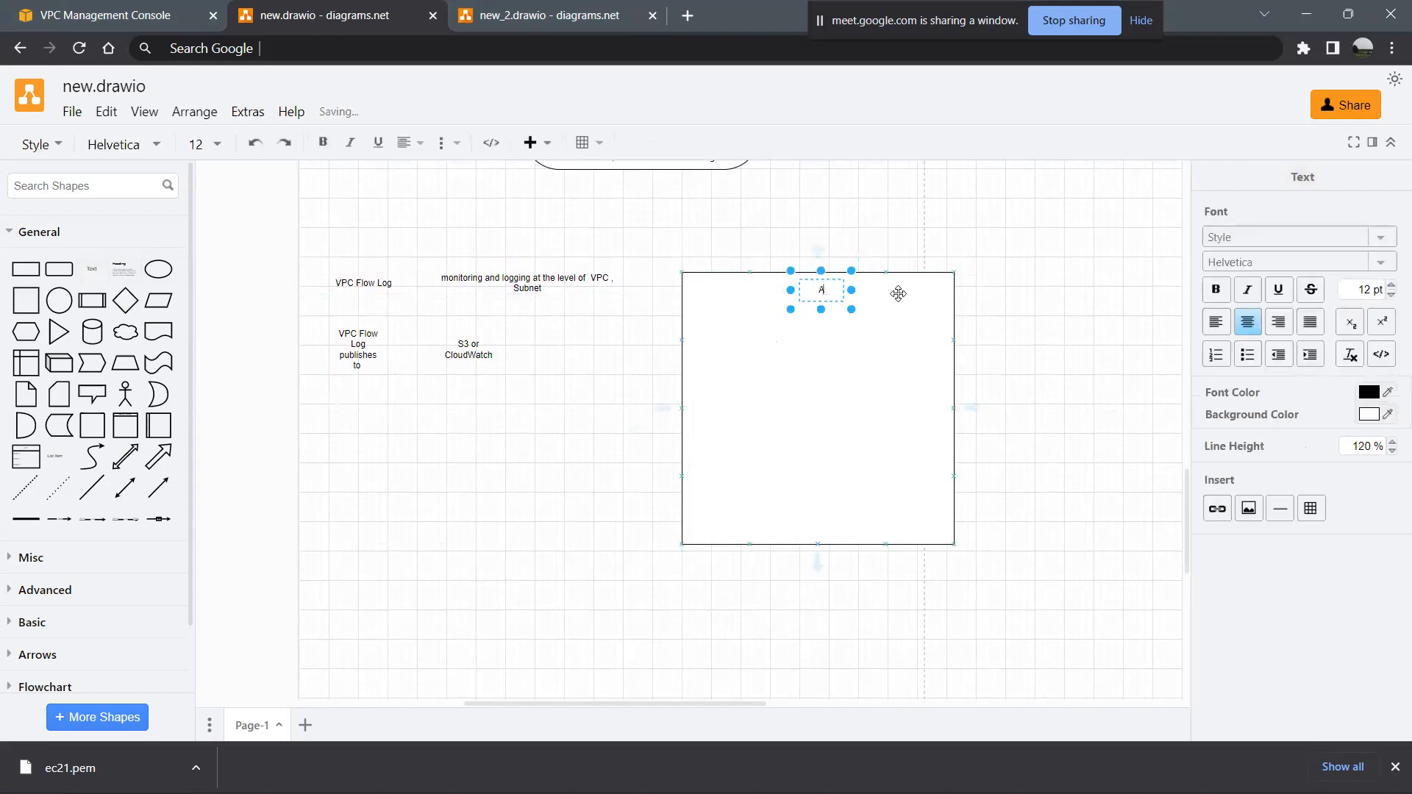
- Create a text shape connected by an arrow below AWS and label it "Region"
left_click(827, 328)
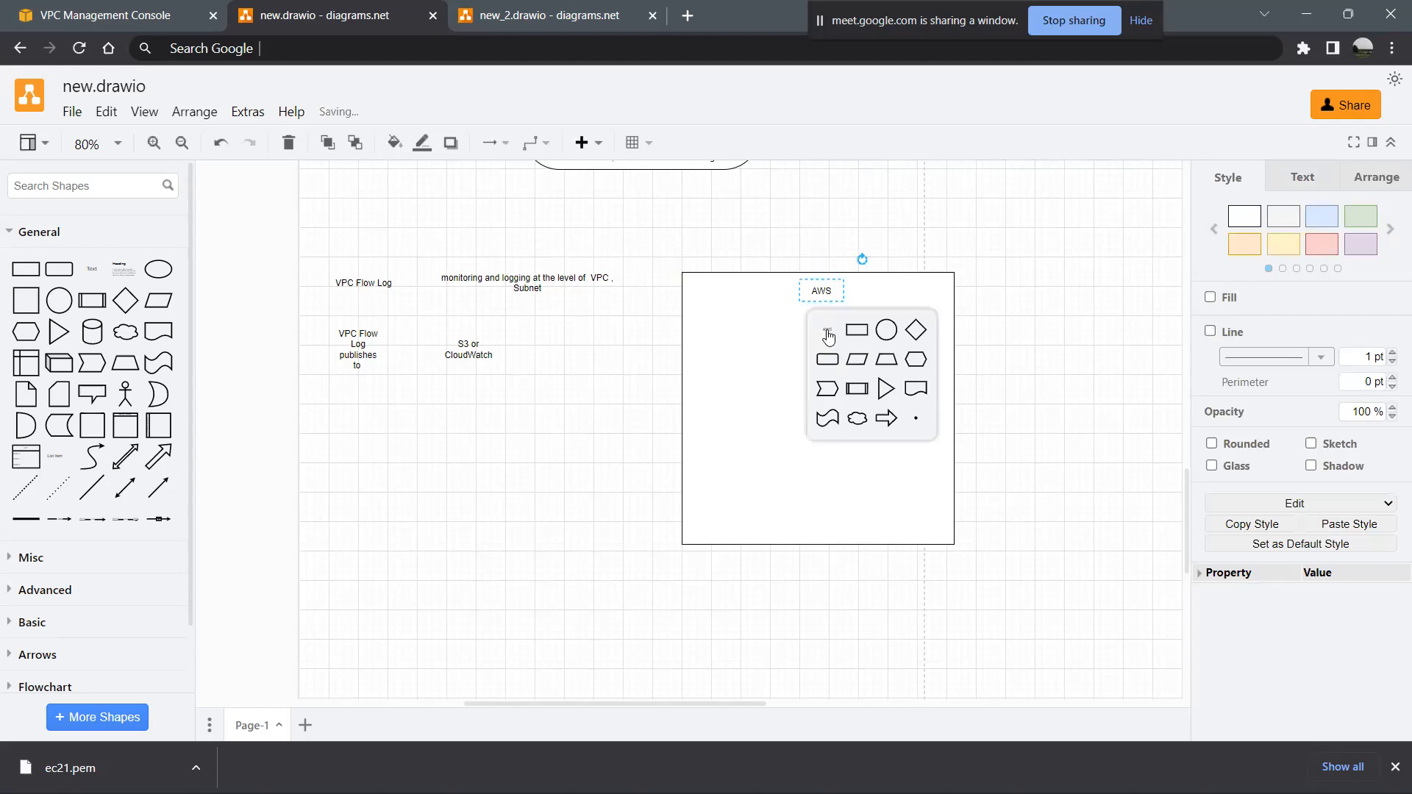
left_click(827, 335)
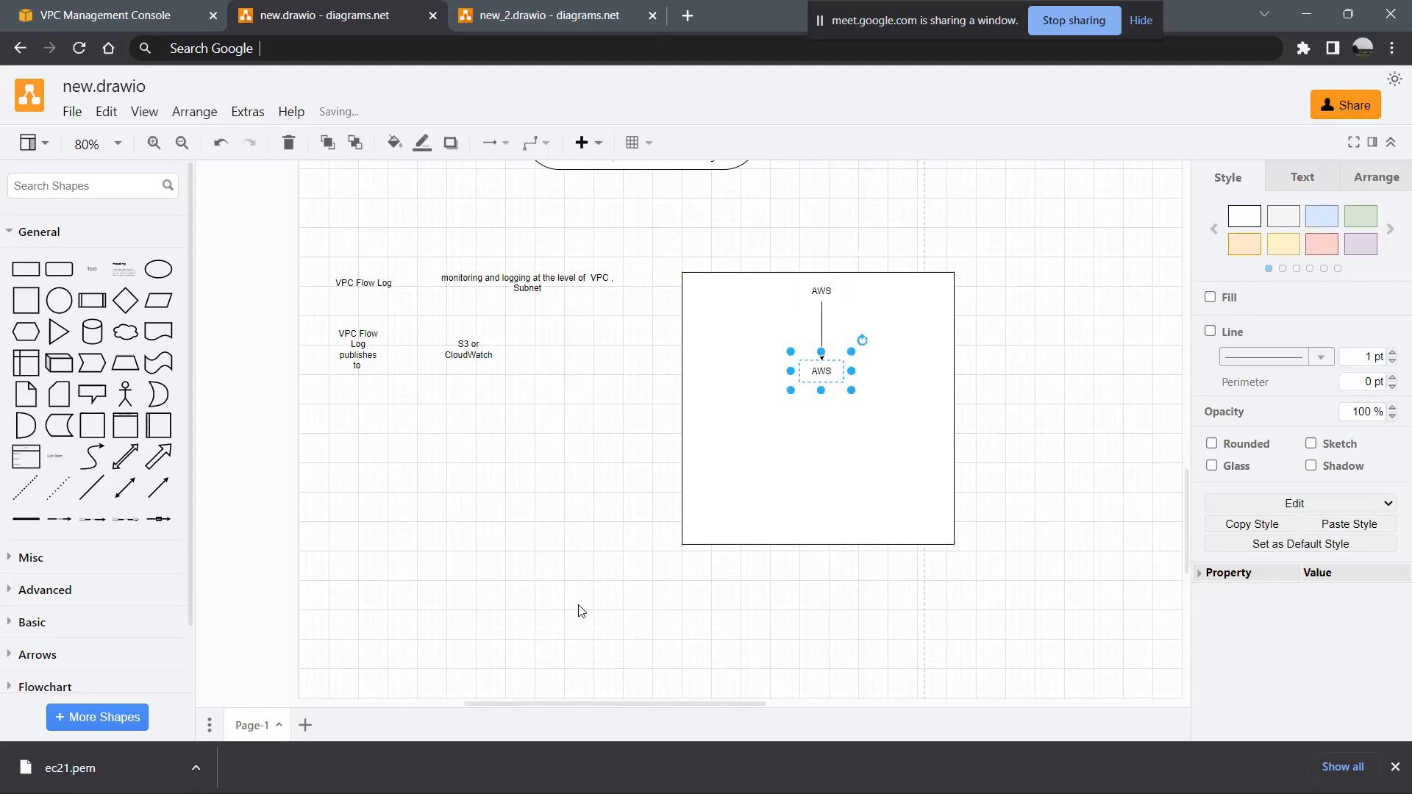
double_click(824, 372)
type("Region")
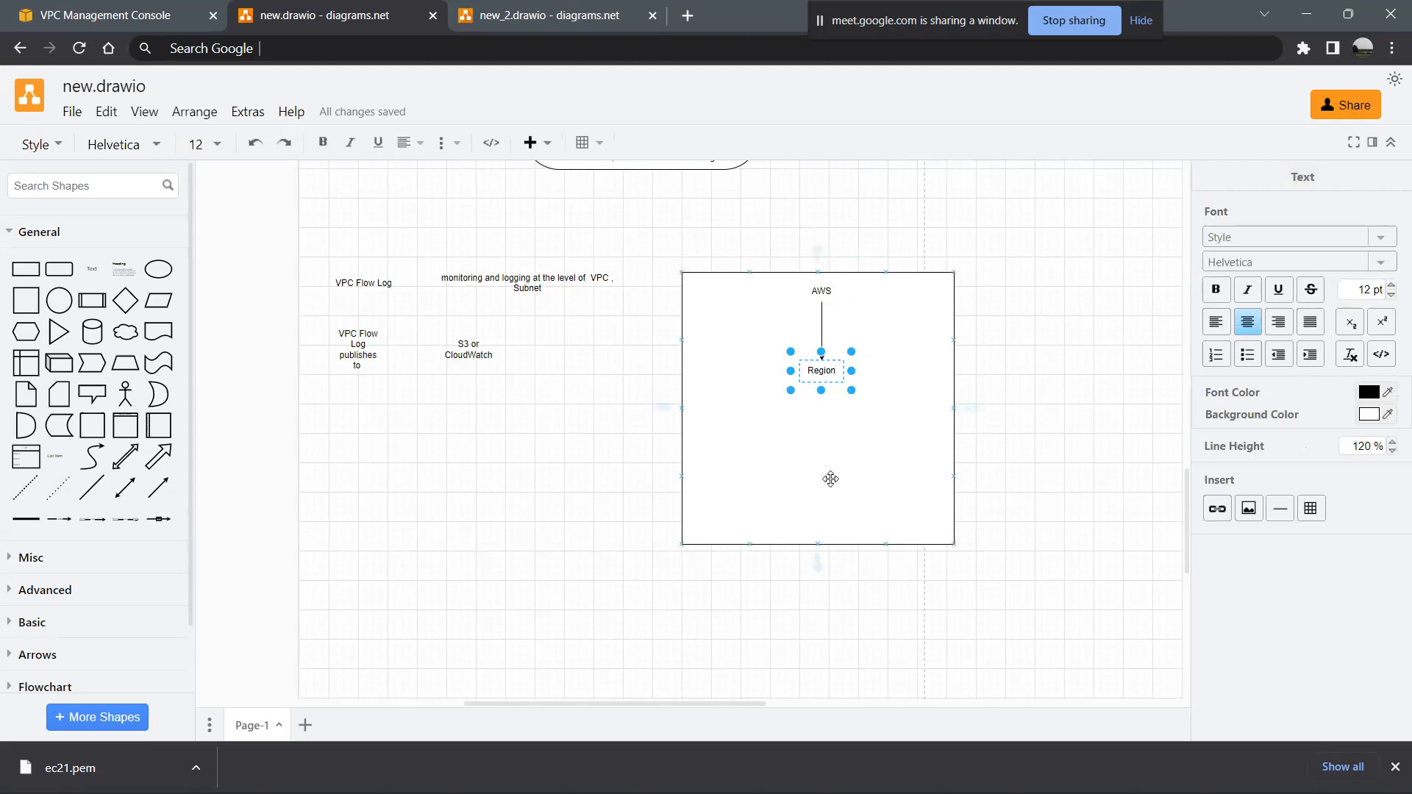
left_click(830, 479)
- Create a text shape connected by an arrow below Region and label it "VPC"
left_click(829, 372)
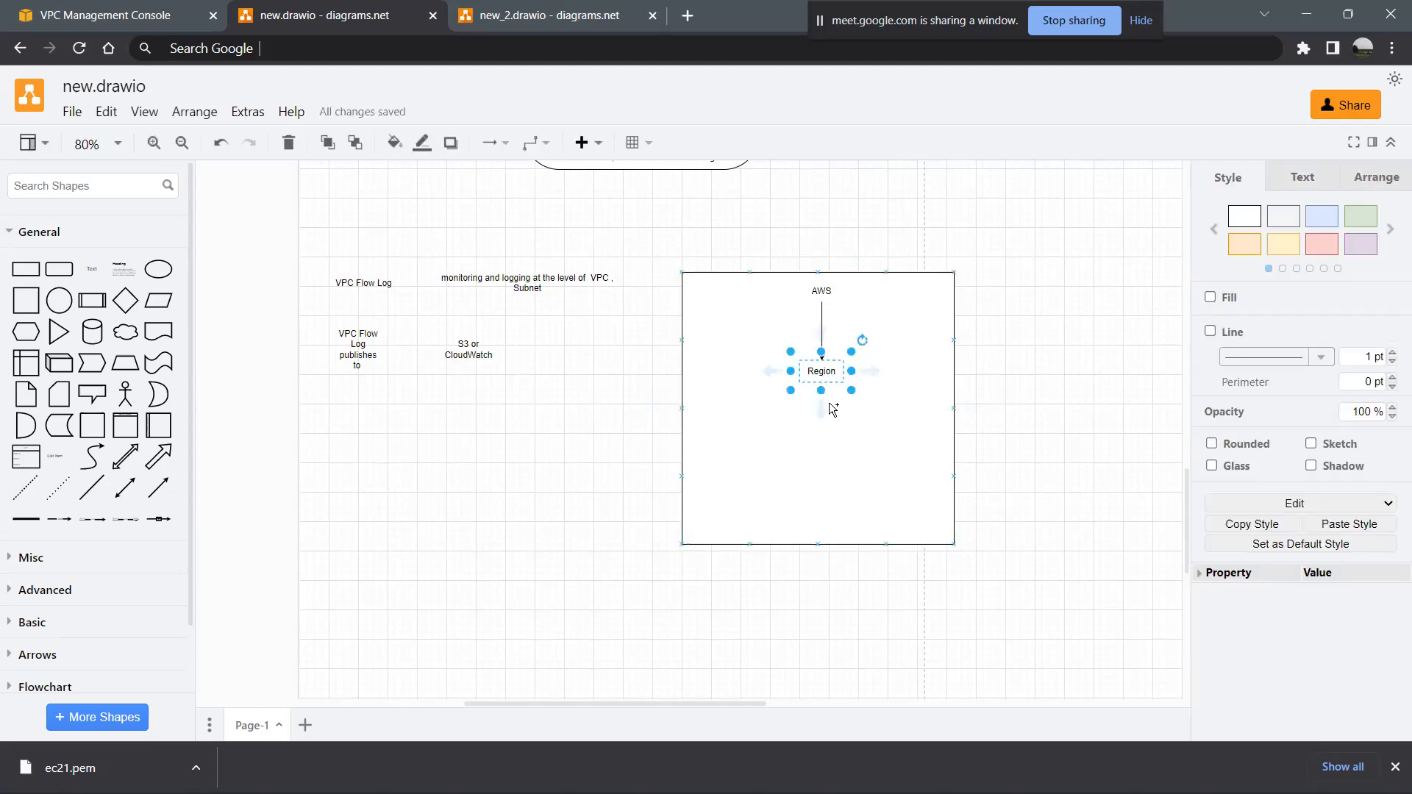
left_click(827, 408)
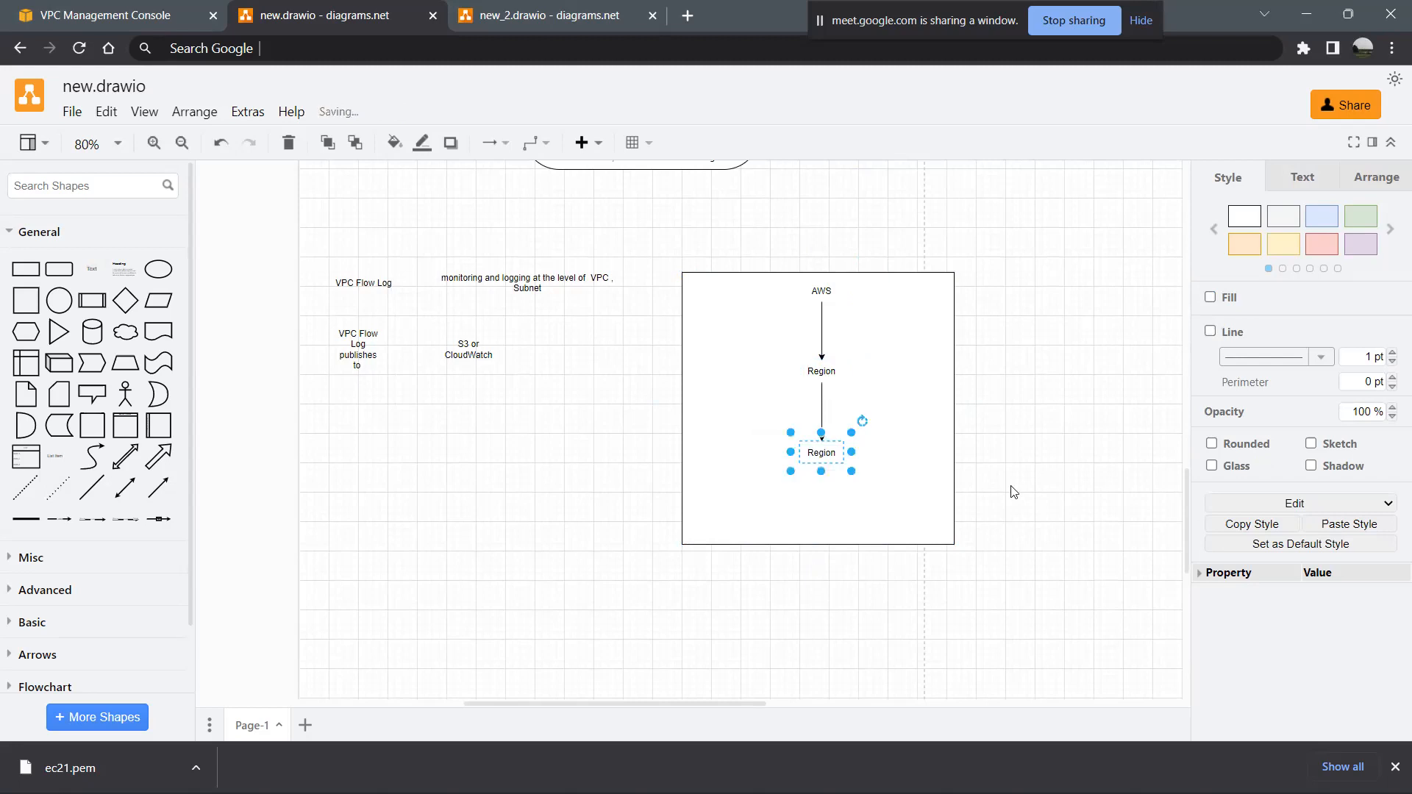
double_click(831, 454)
type("VPC")
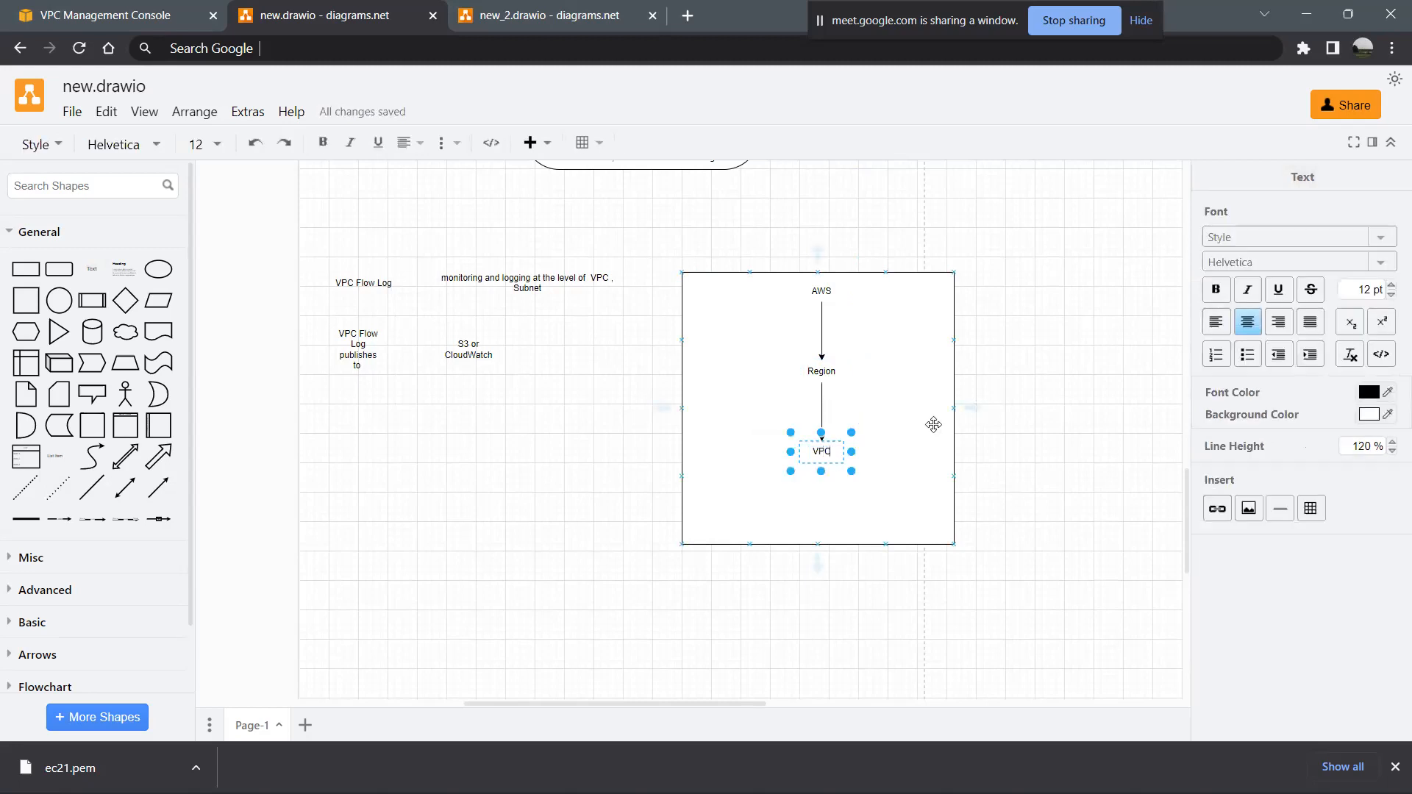
left_click(909, 466)
- Create a text shape connected by an arrow below VPC and label it "Availability Zones"
left_click(818, 456)
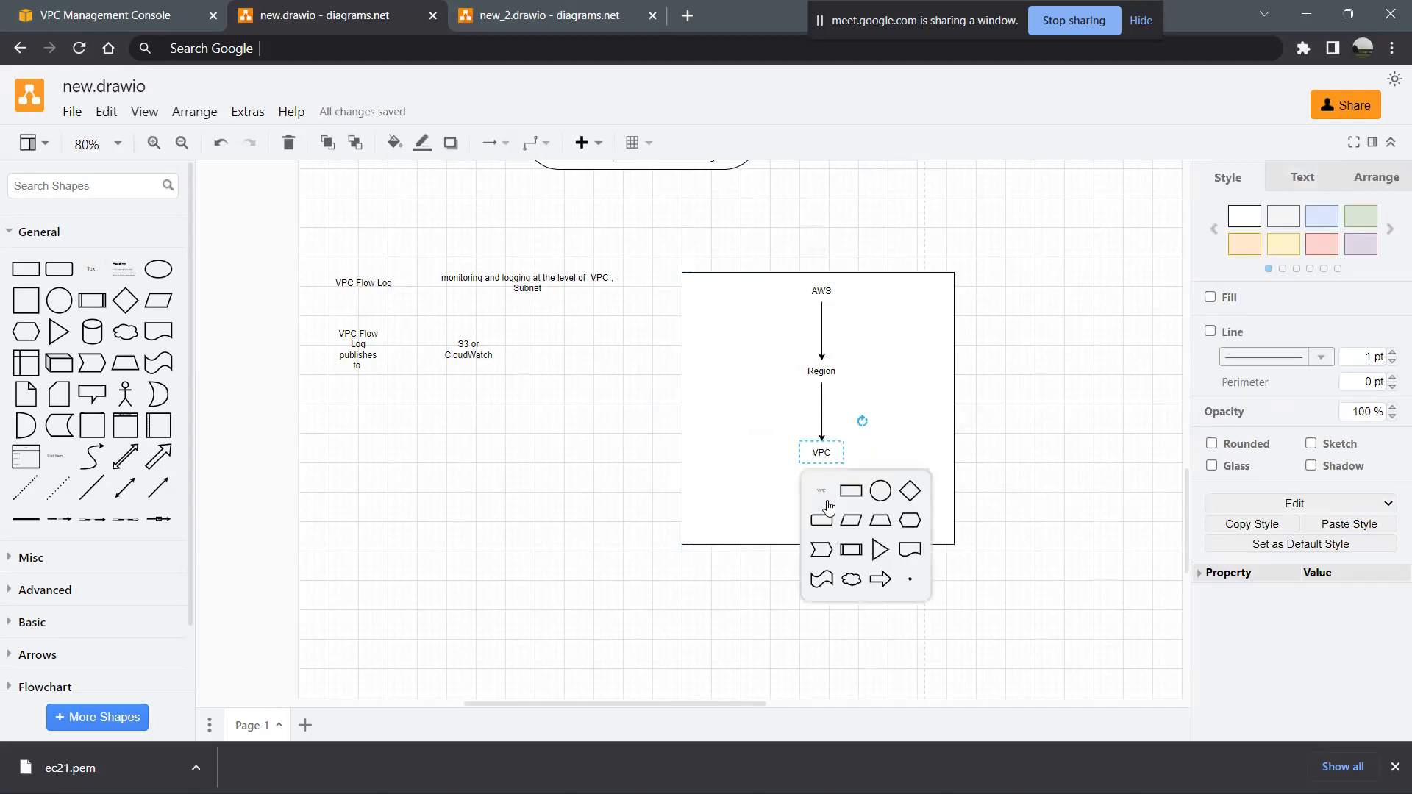
left_click(824, 491)
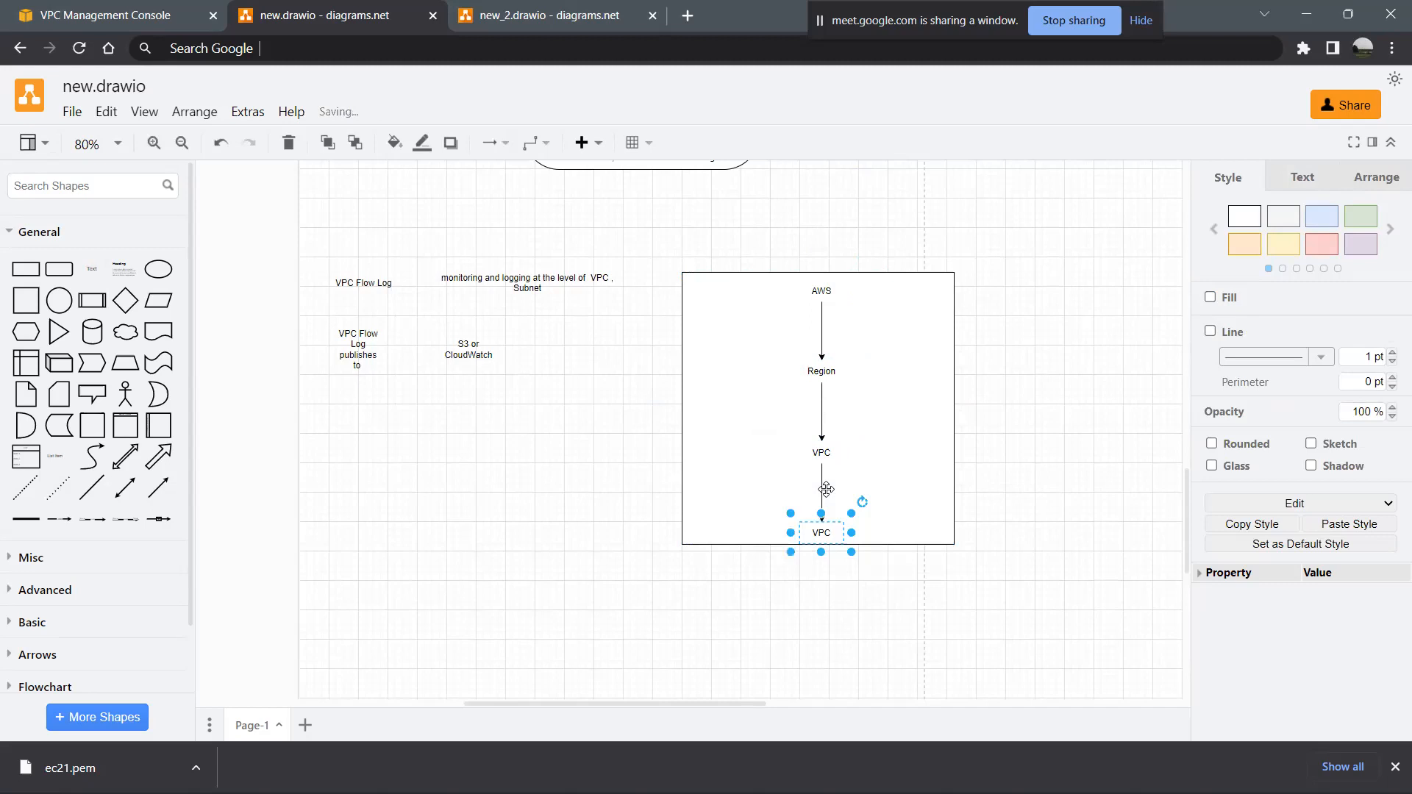
double_click(822, 533)
type("Availability")
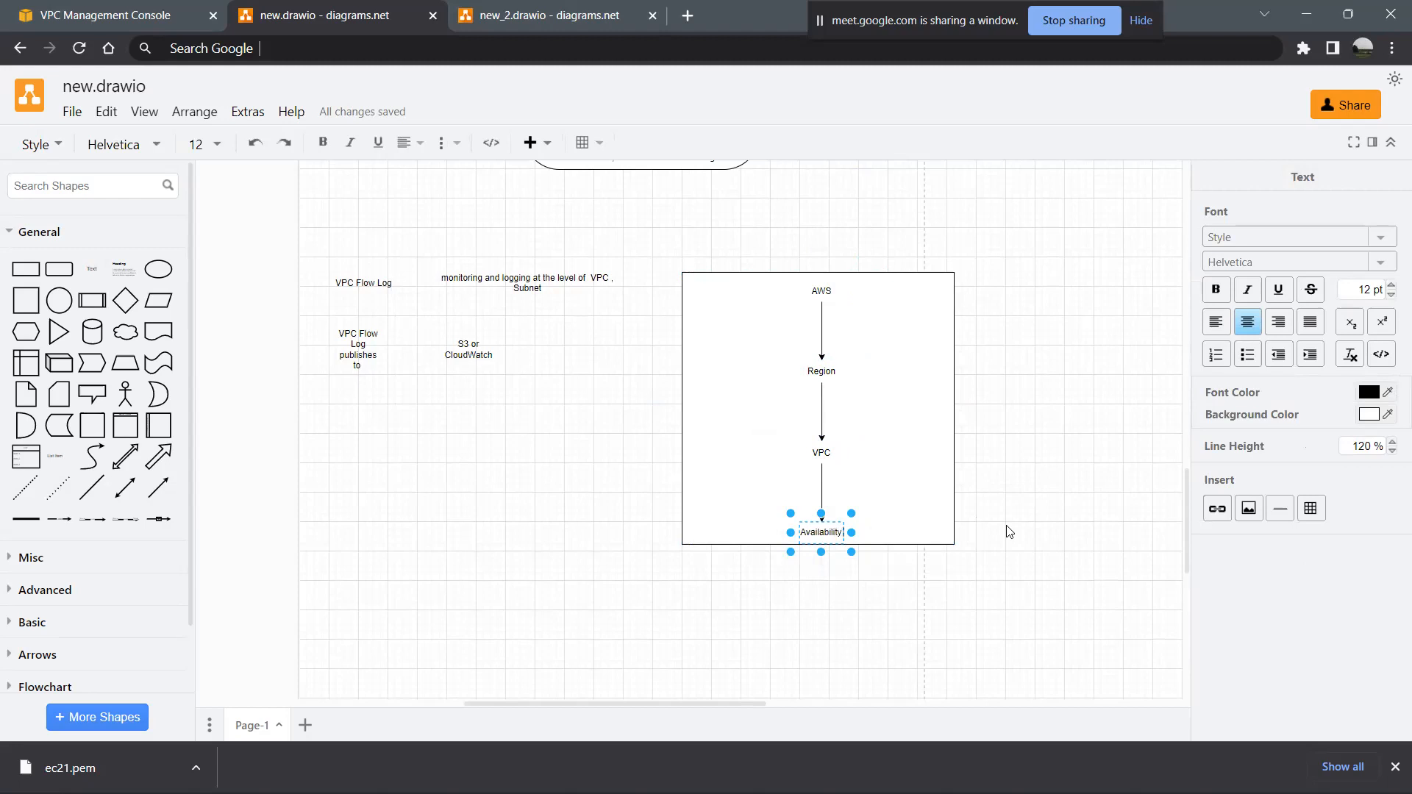
type(" Zones")
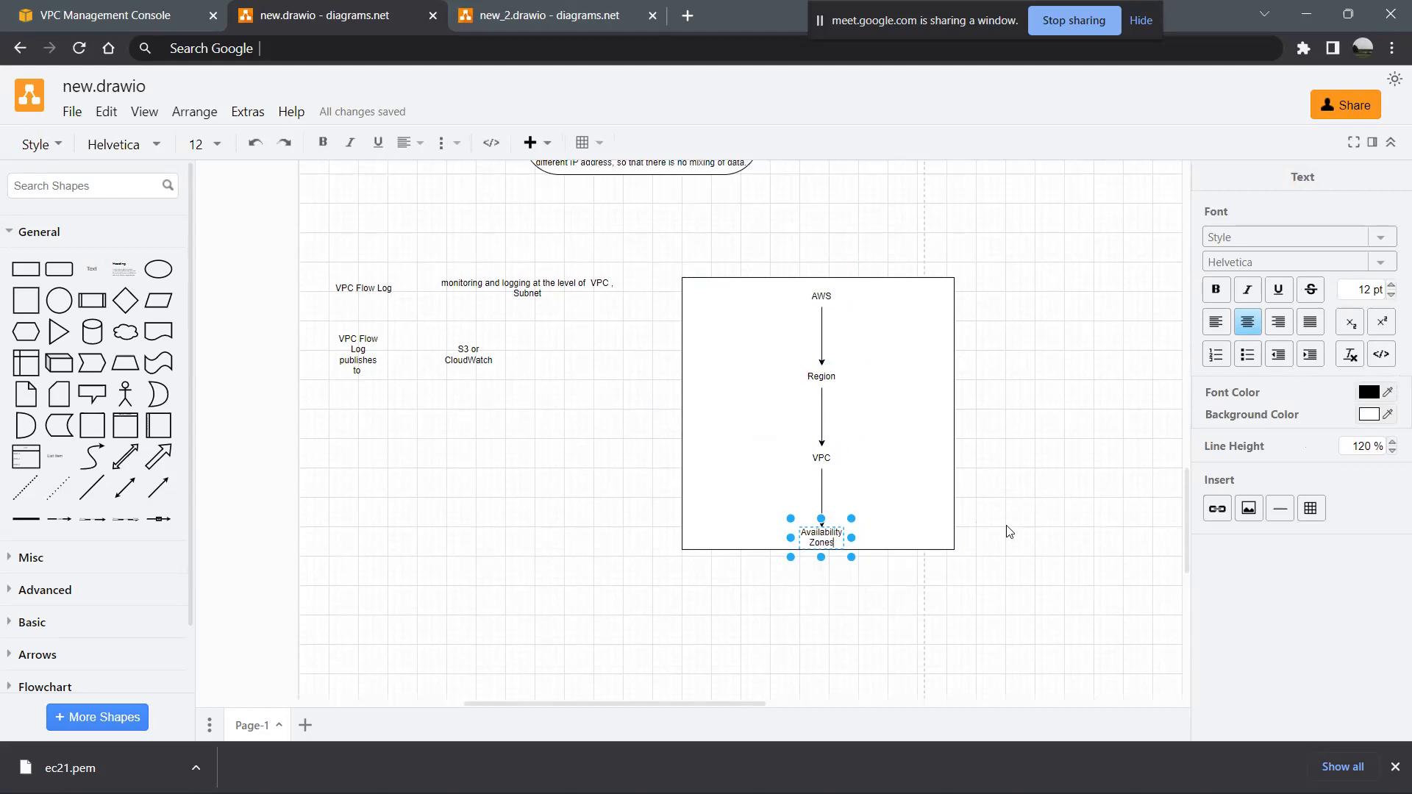
left_click(876, 587)
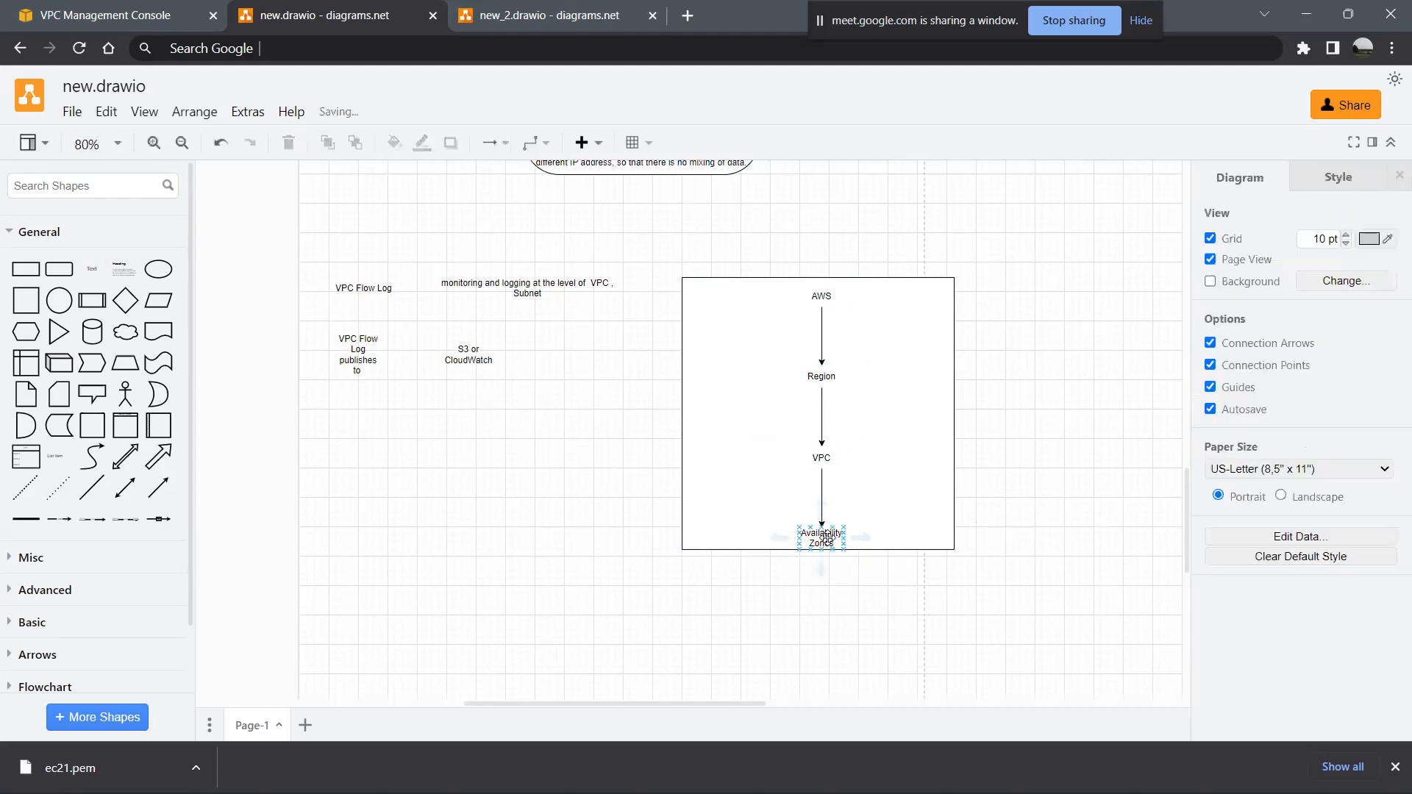
left_click(826, 538)
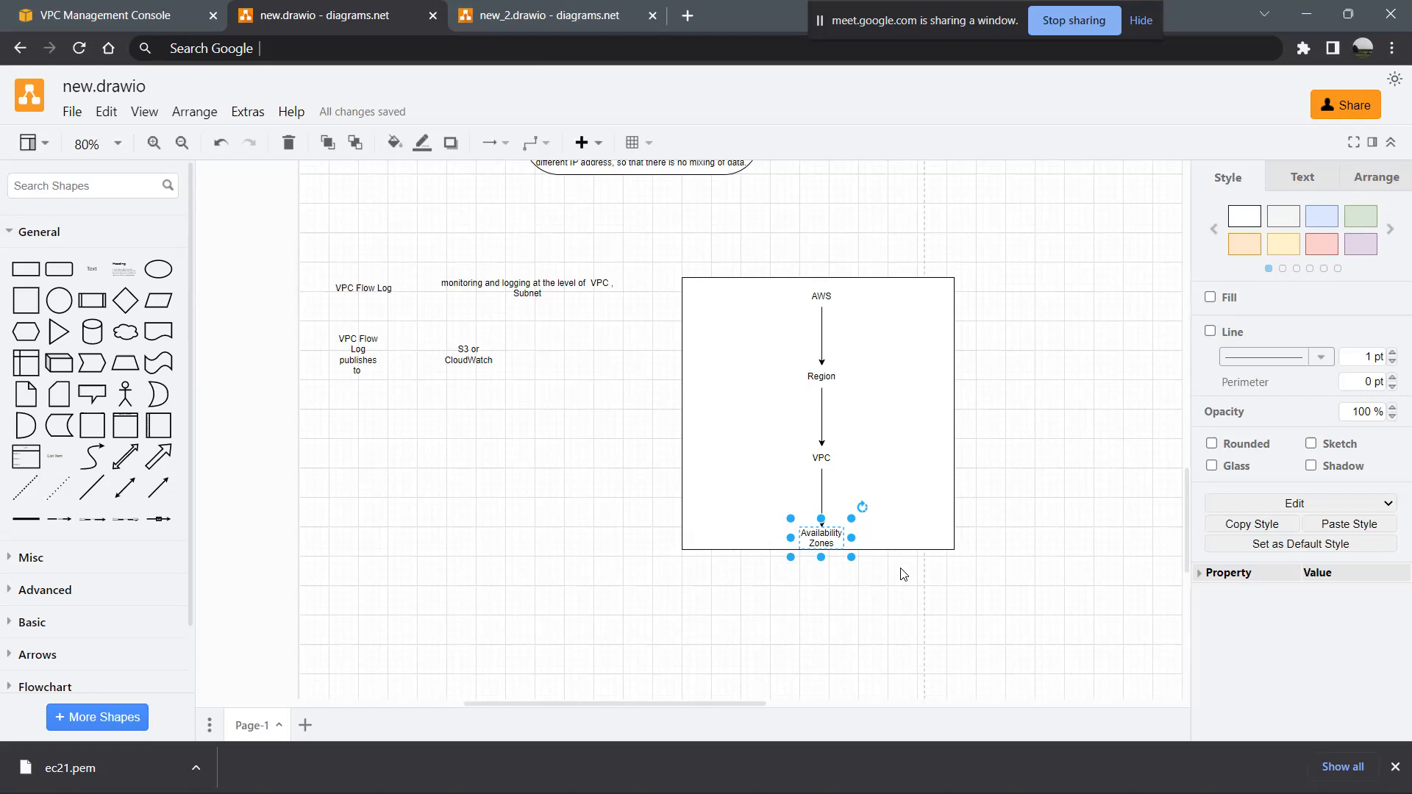
scroll(903, 574, "down", 3)
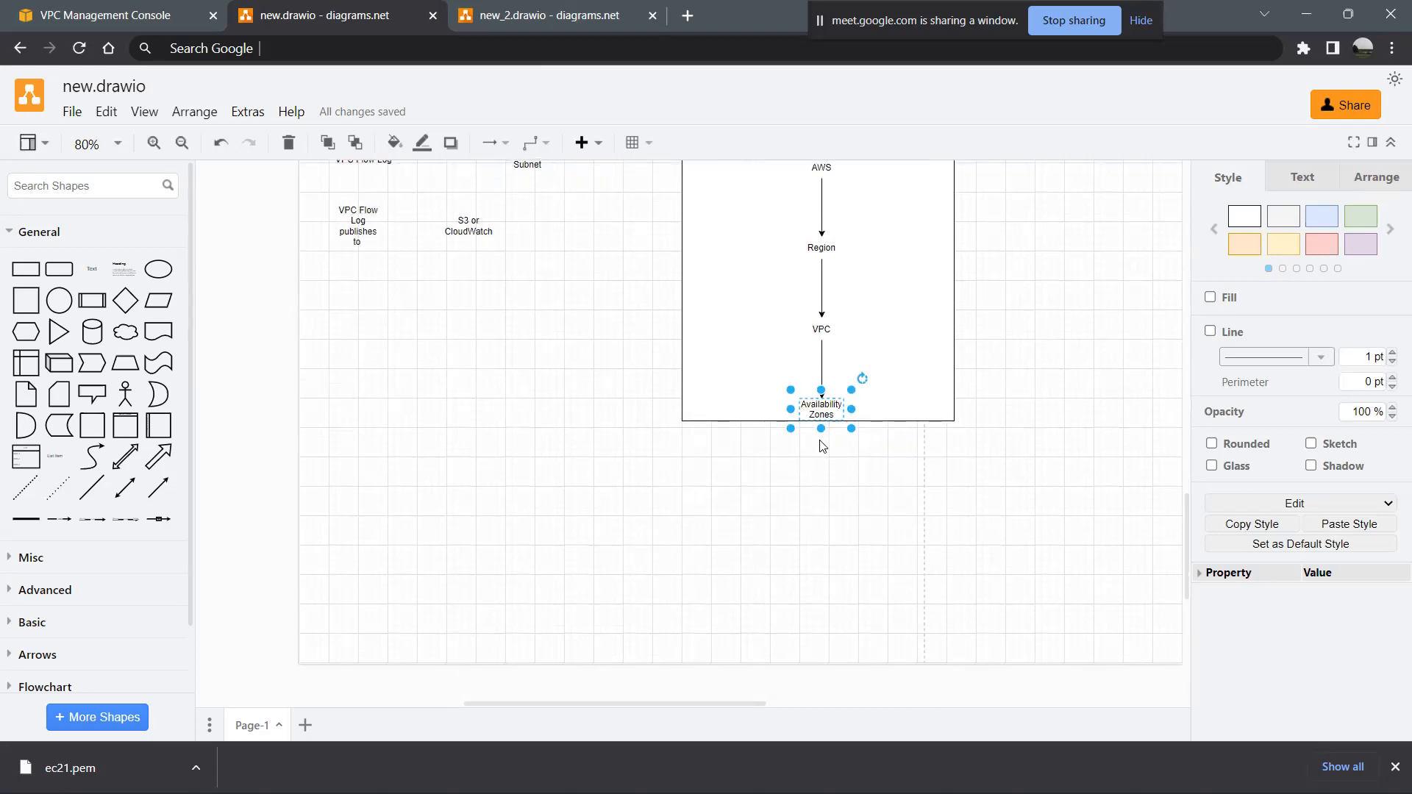
left_click(1015, 505)
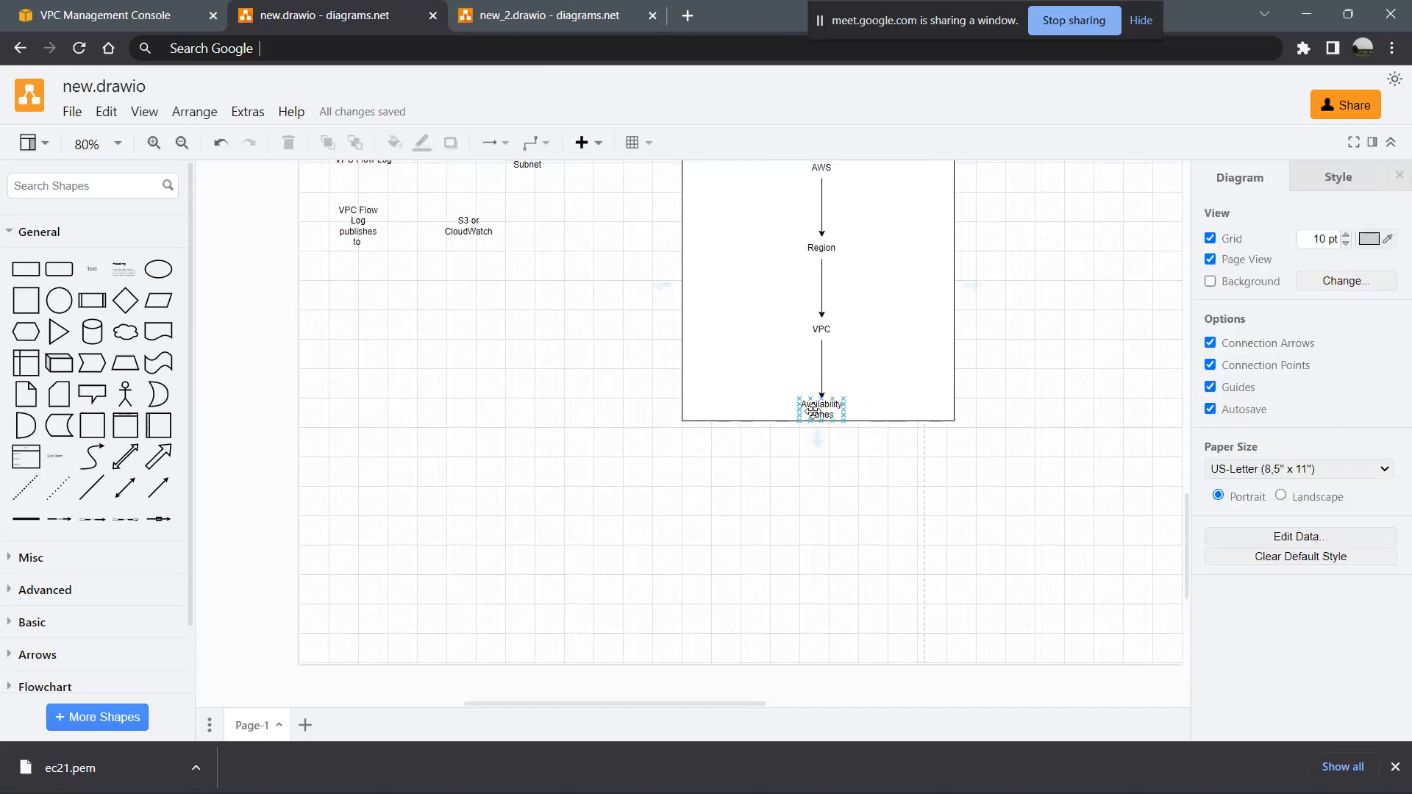
left_click(813, 410)
mouse_move(822, 447)
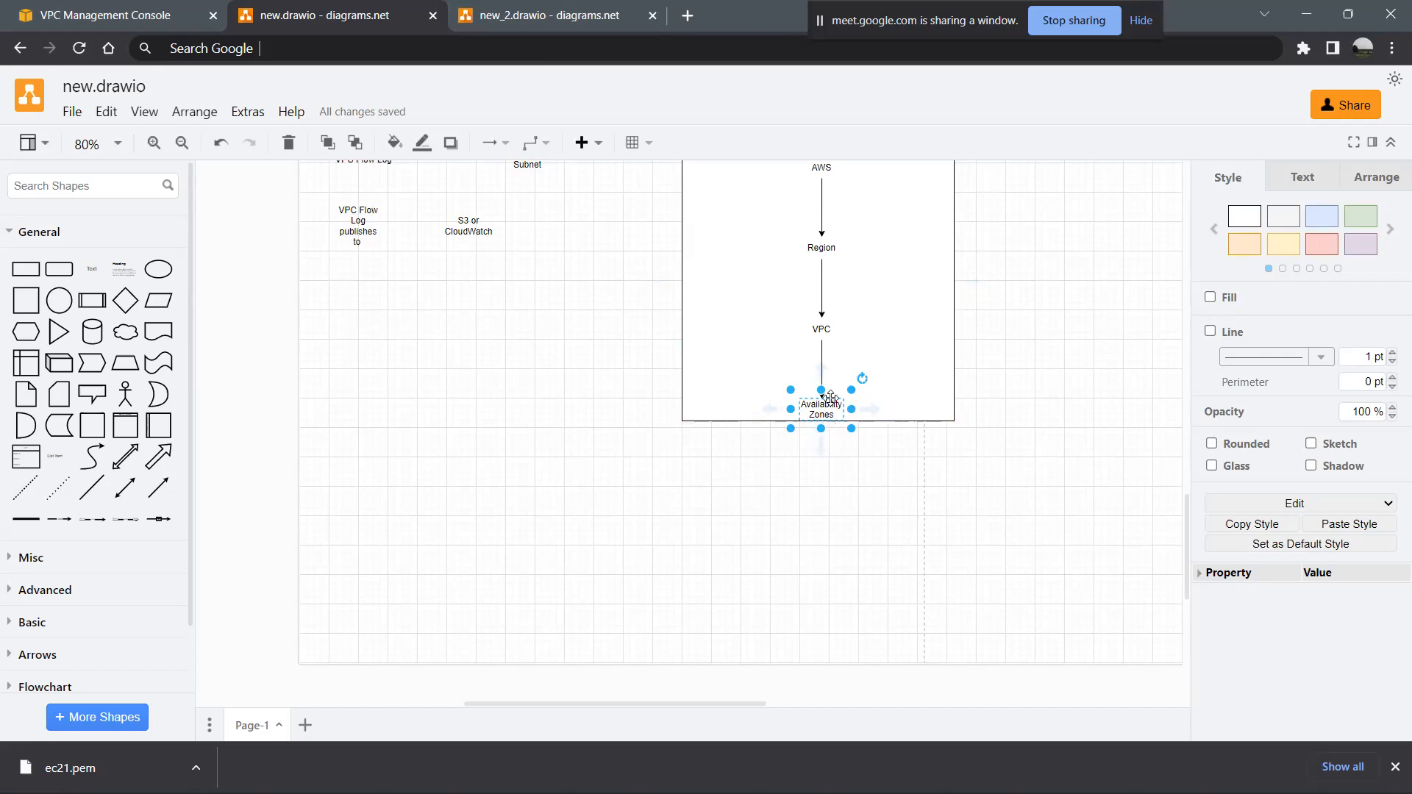
- Switch to the AWS console and return to the Launch an instance page's Network settings section
left_click(151, 8)
scroll(521, 421, "down", 3)
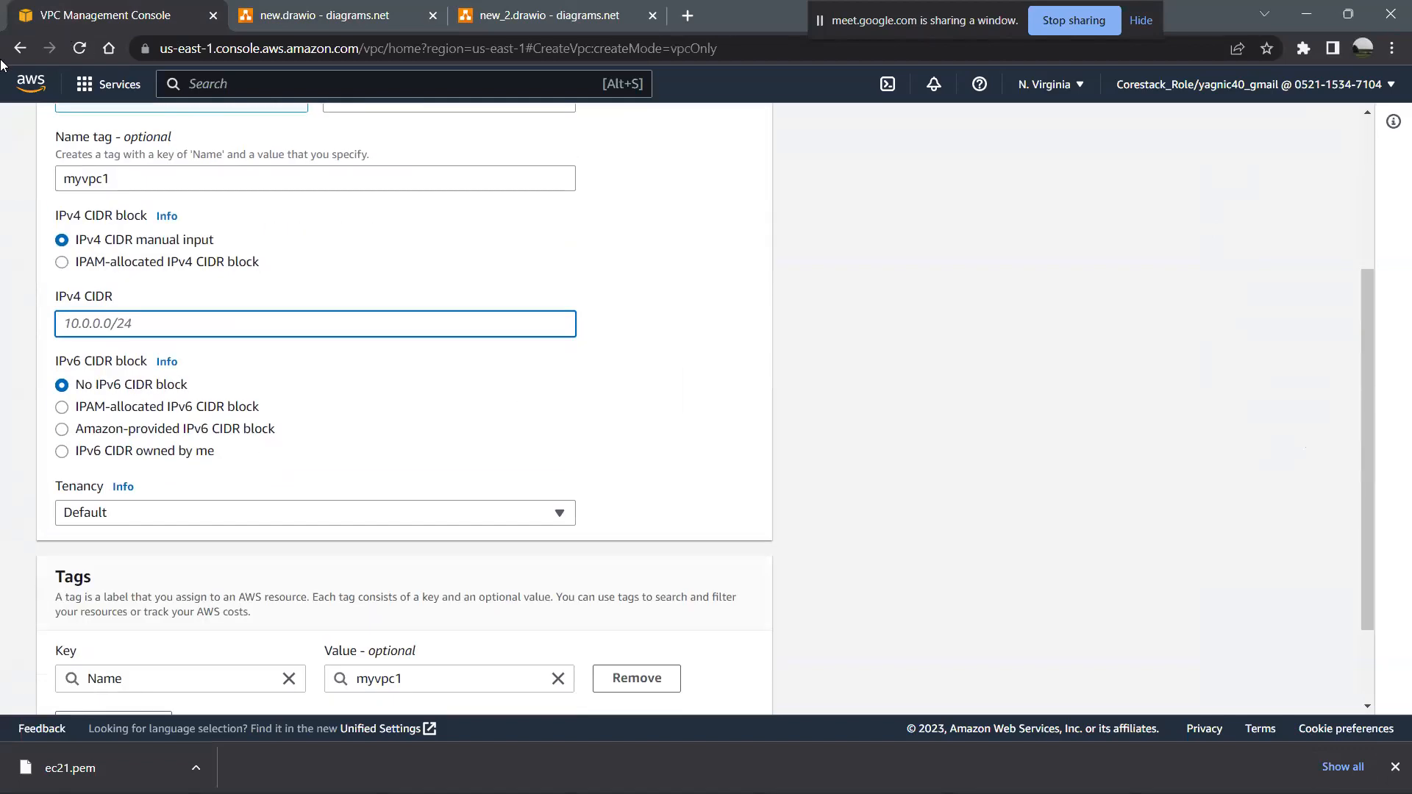
left_click(21, 49)
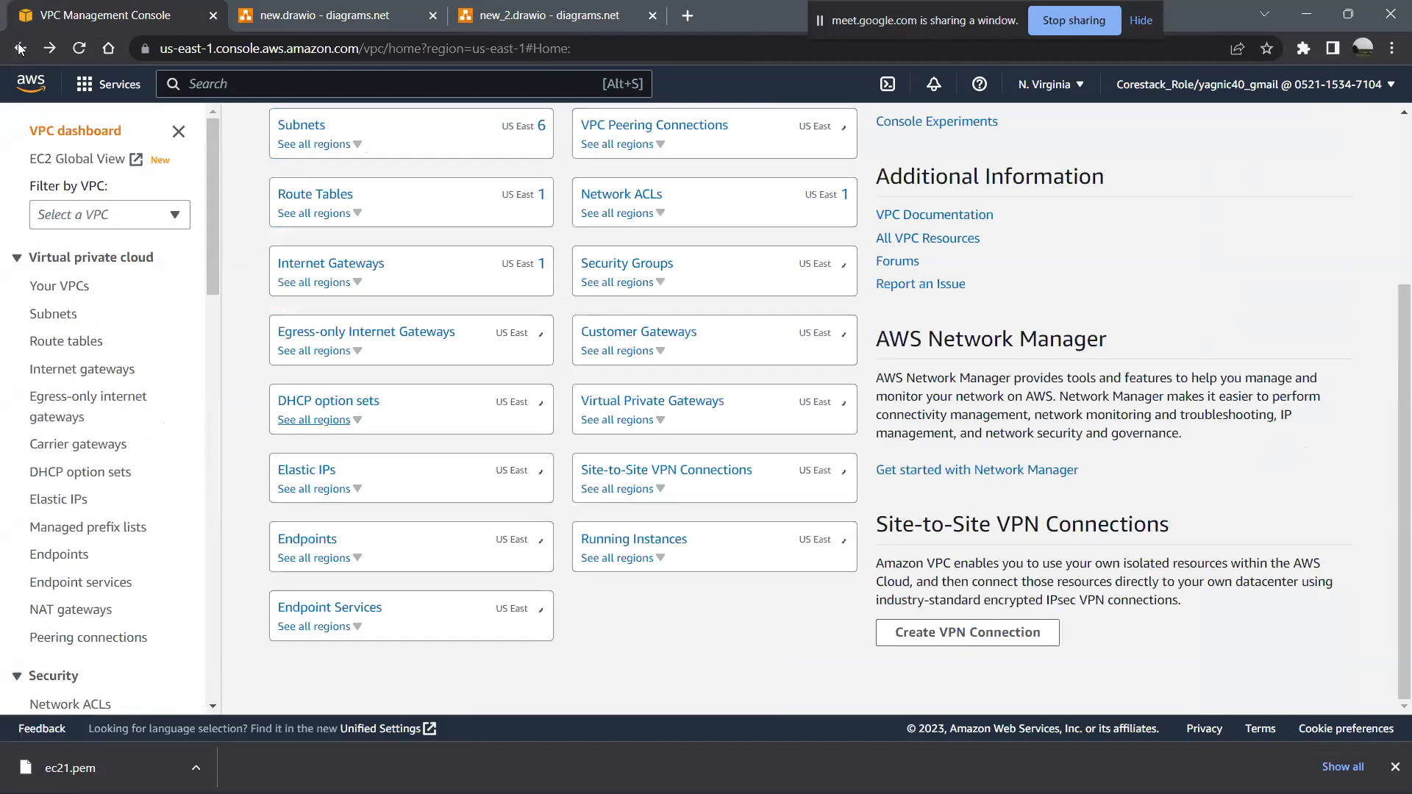
left_click(20, 49)
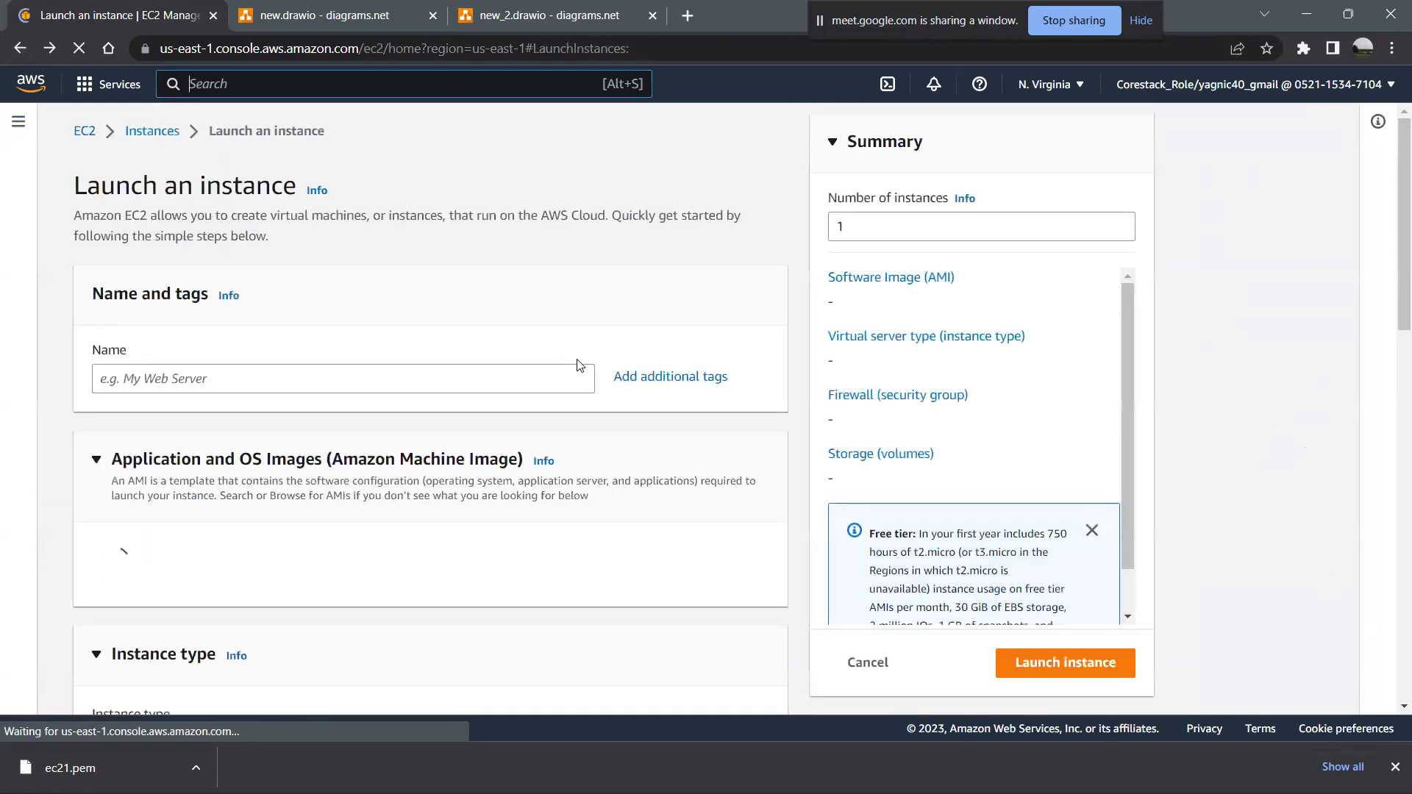
scroll(577, 365, "down", 5)
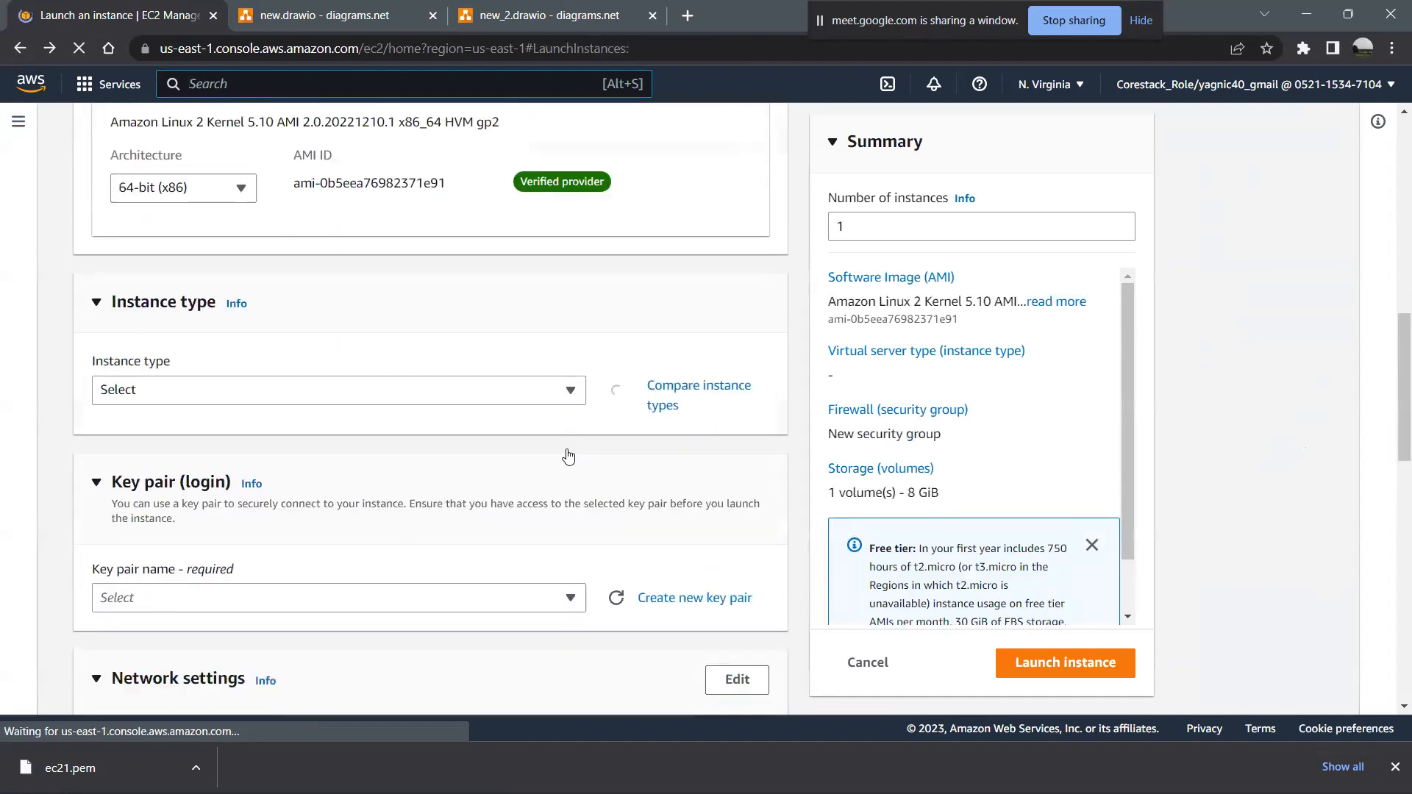
scroll(567, 455, "down", 6)
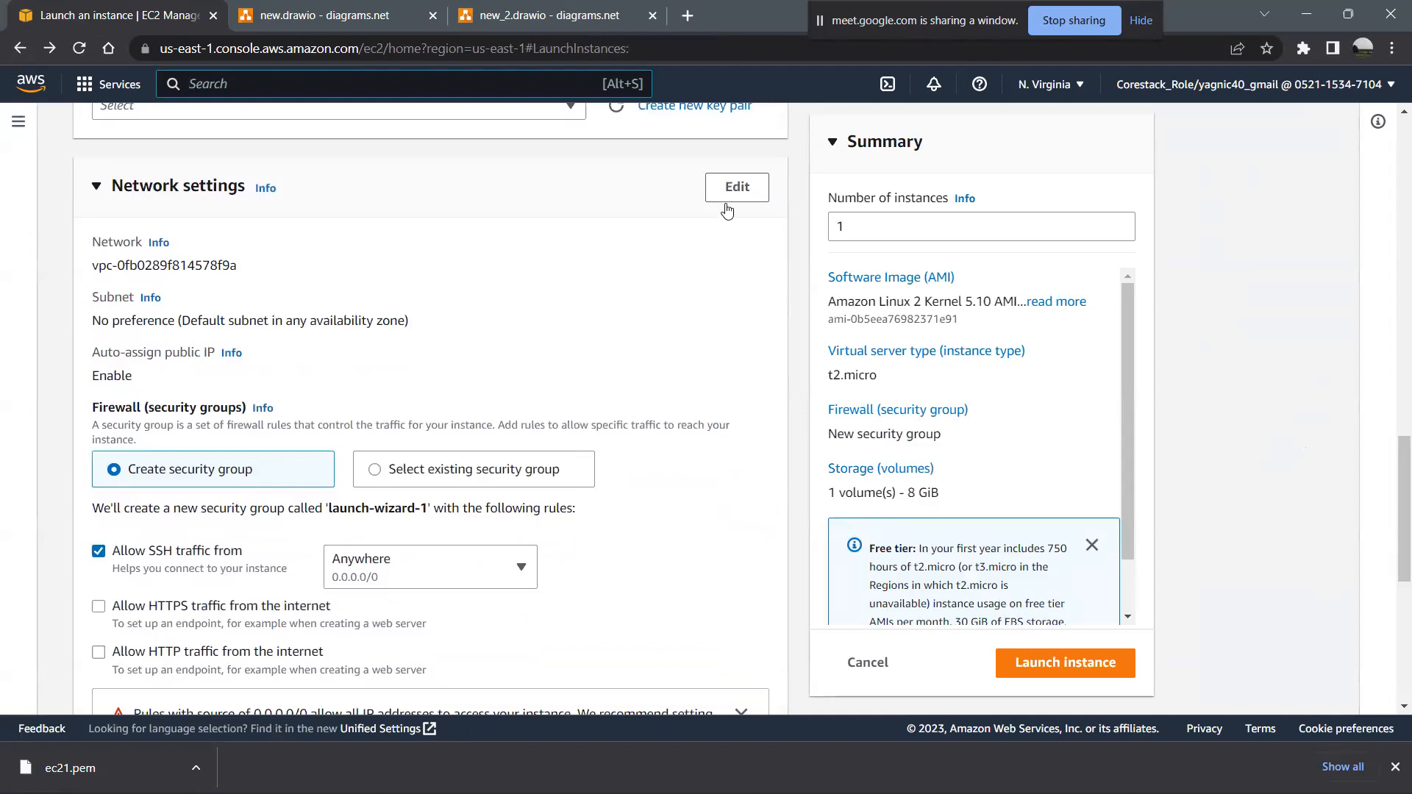
- Open the instance's network settings for editing and review the available VPCs, subnets and their Availability Zones
left_click(754, 193)
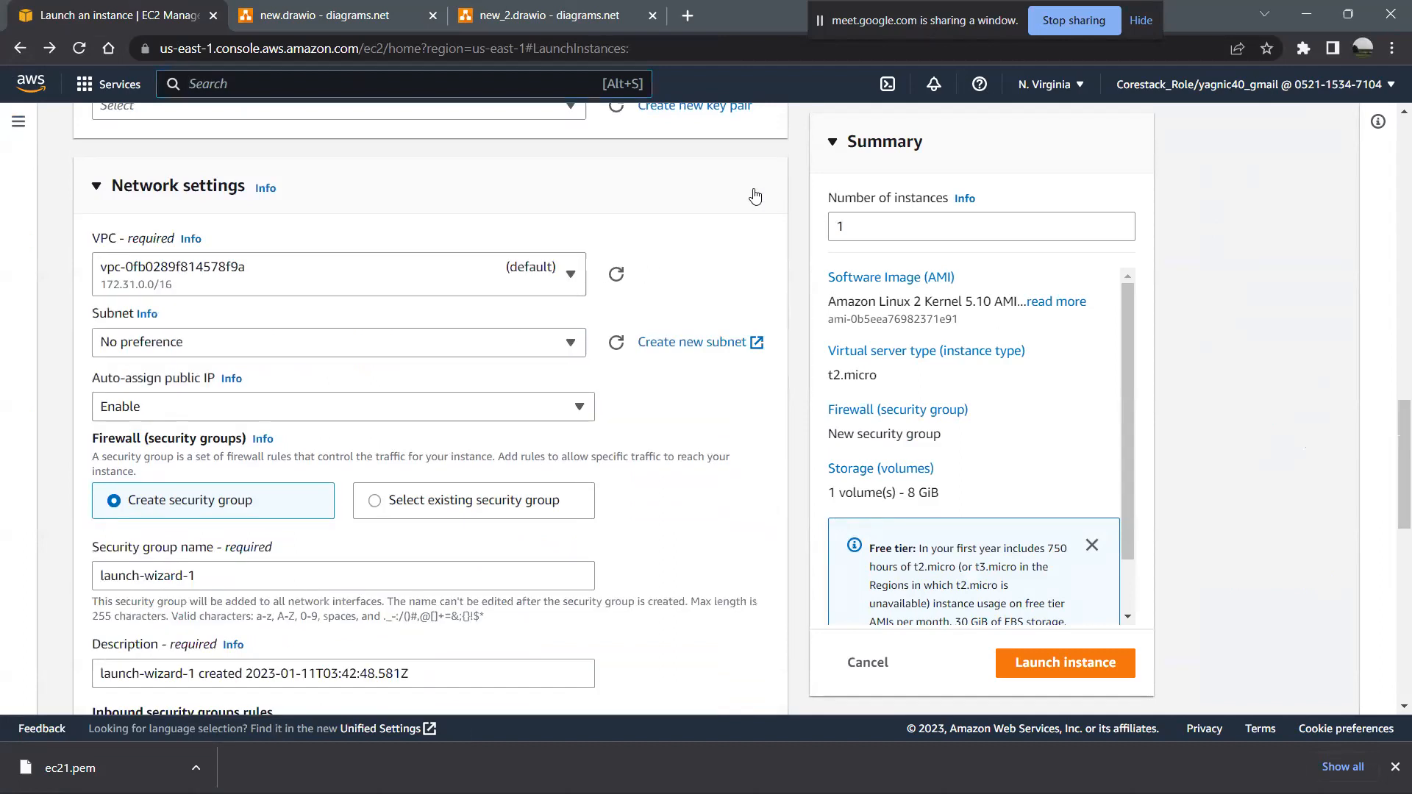
left_click(572, 276)
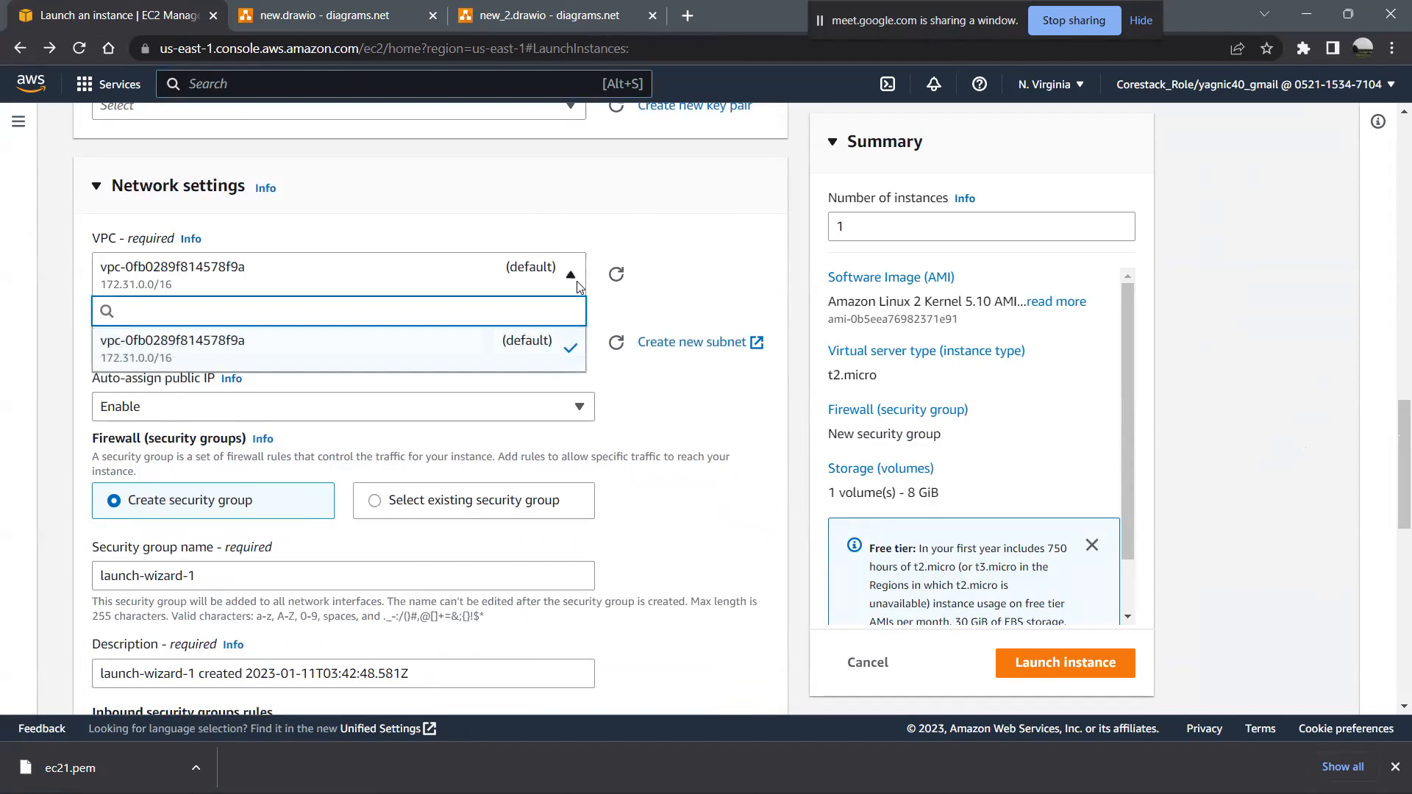
left_click(529, 357)
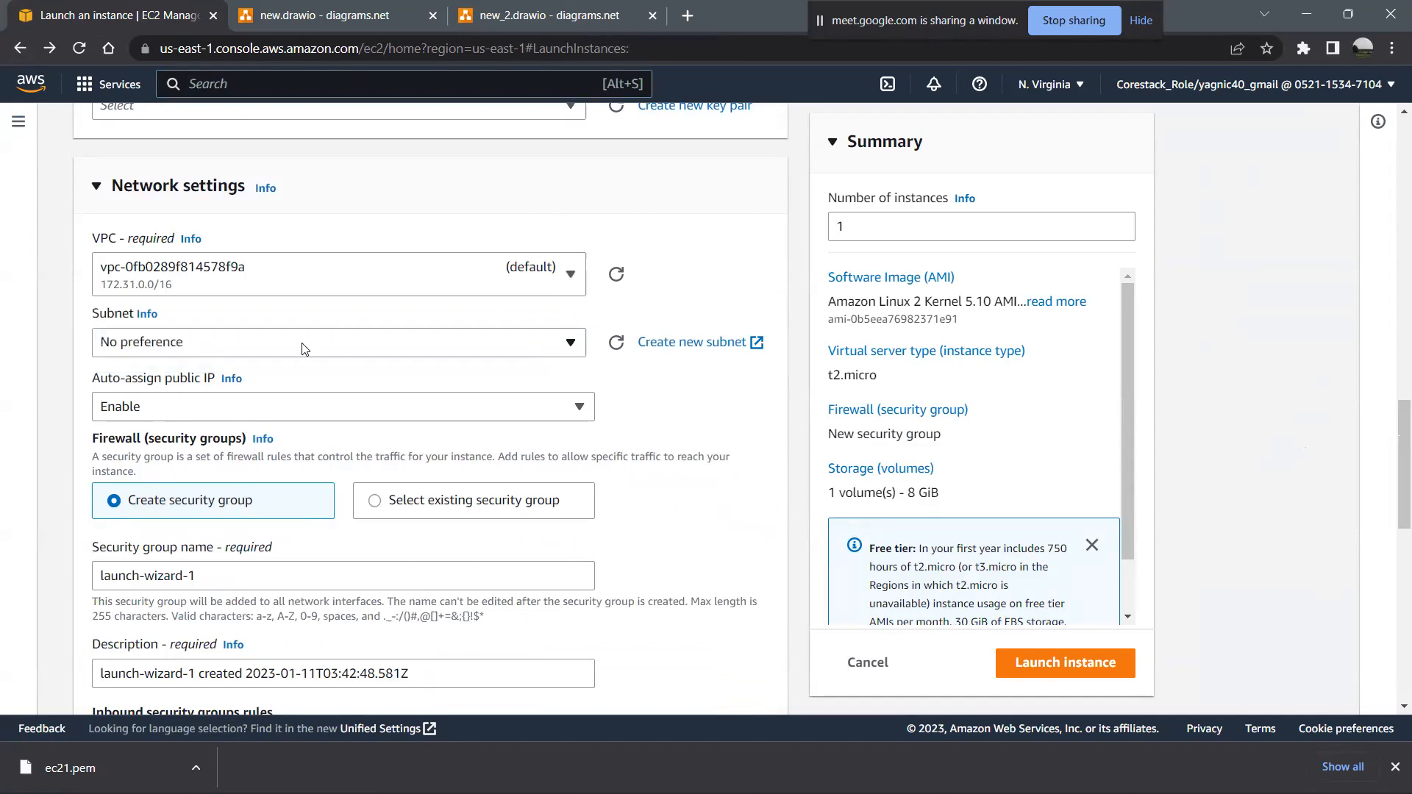
left_click(414, 342)
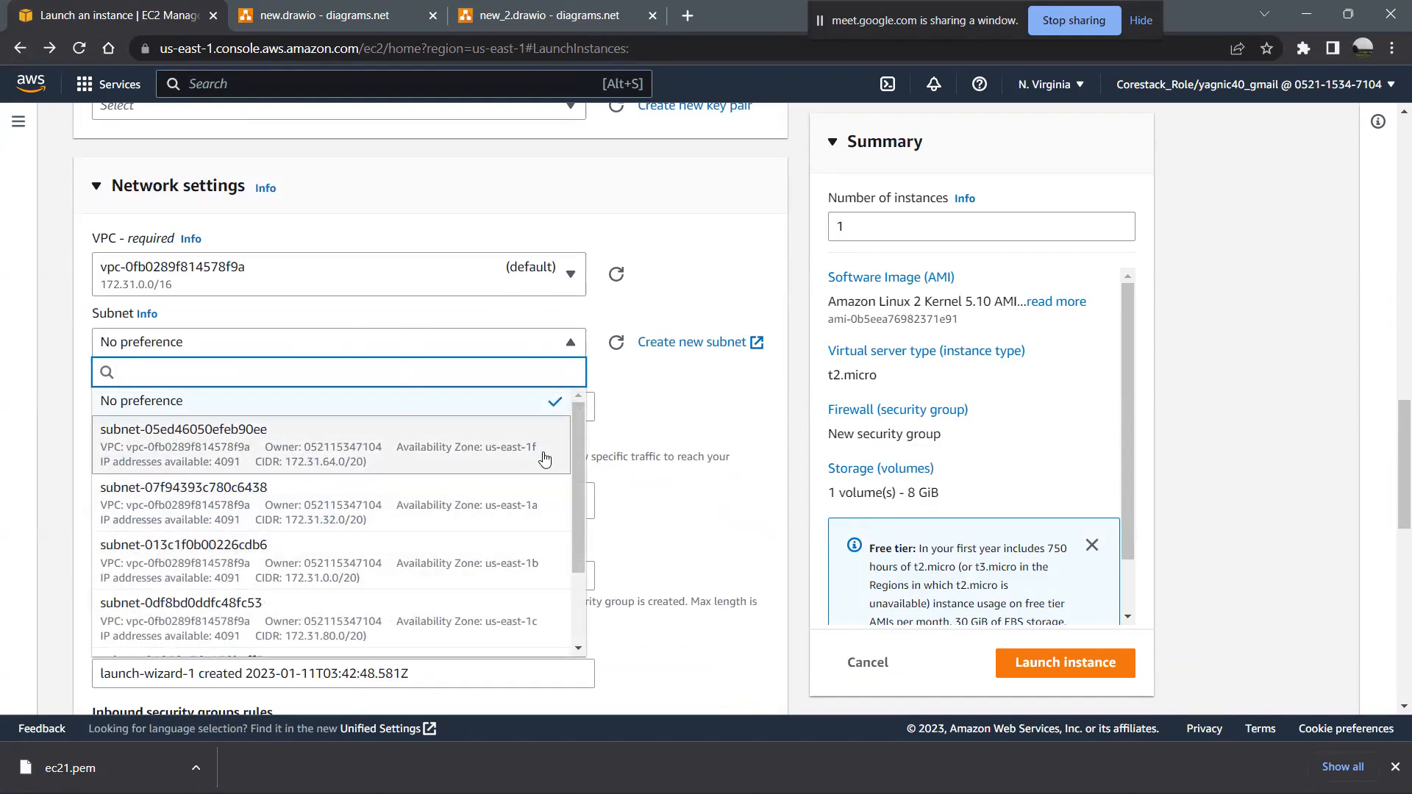
scroll(530, 561, "down", 2)
scroll(531, 561, "up", 2)
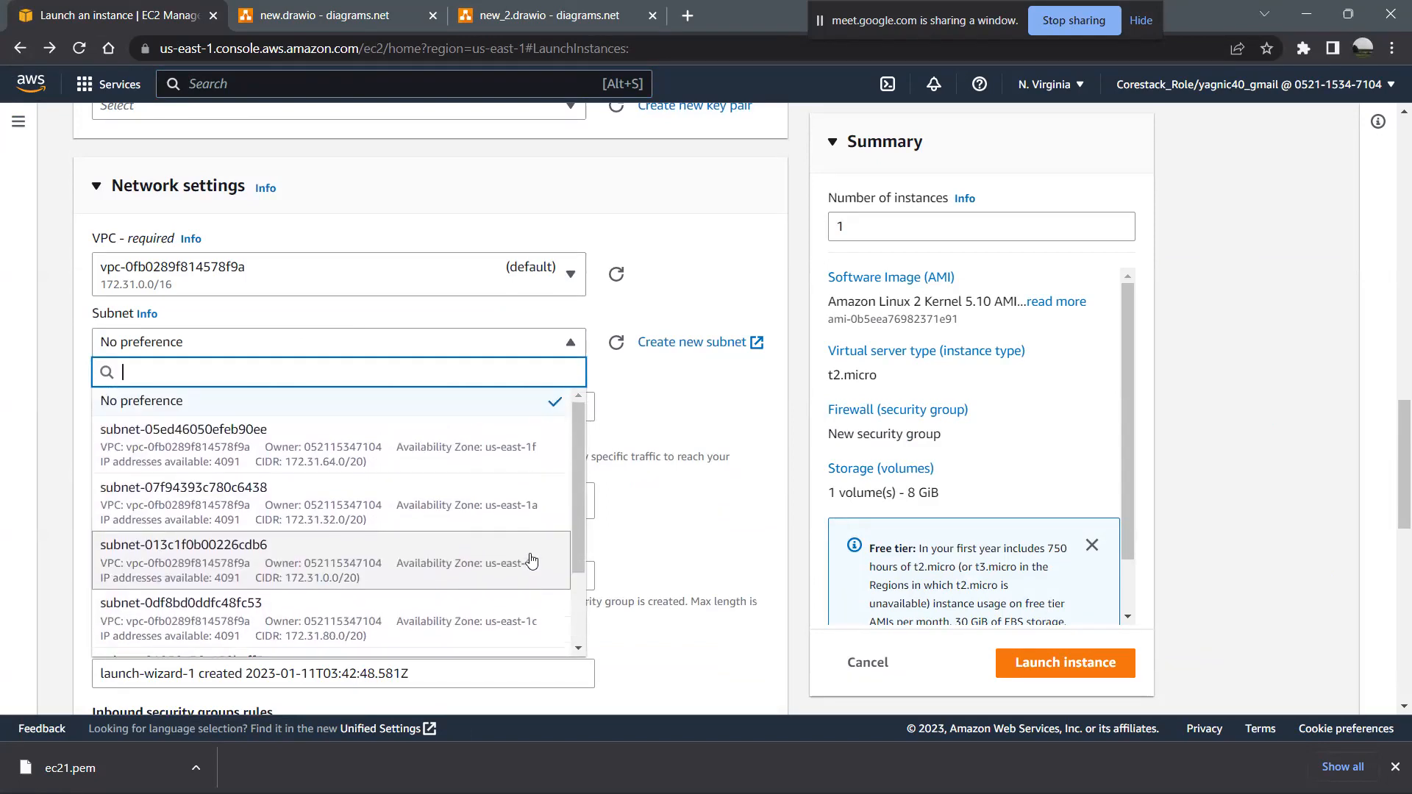
left_click(697, 412)
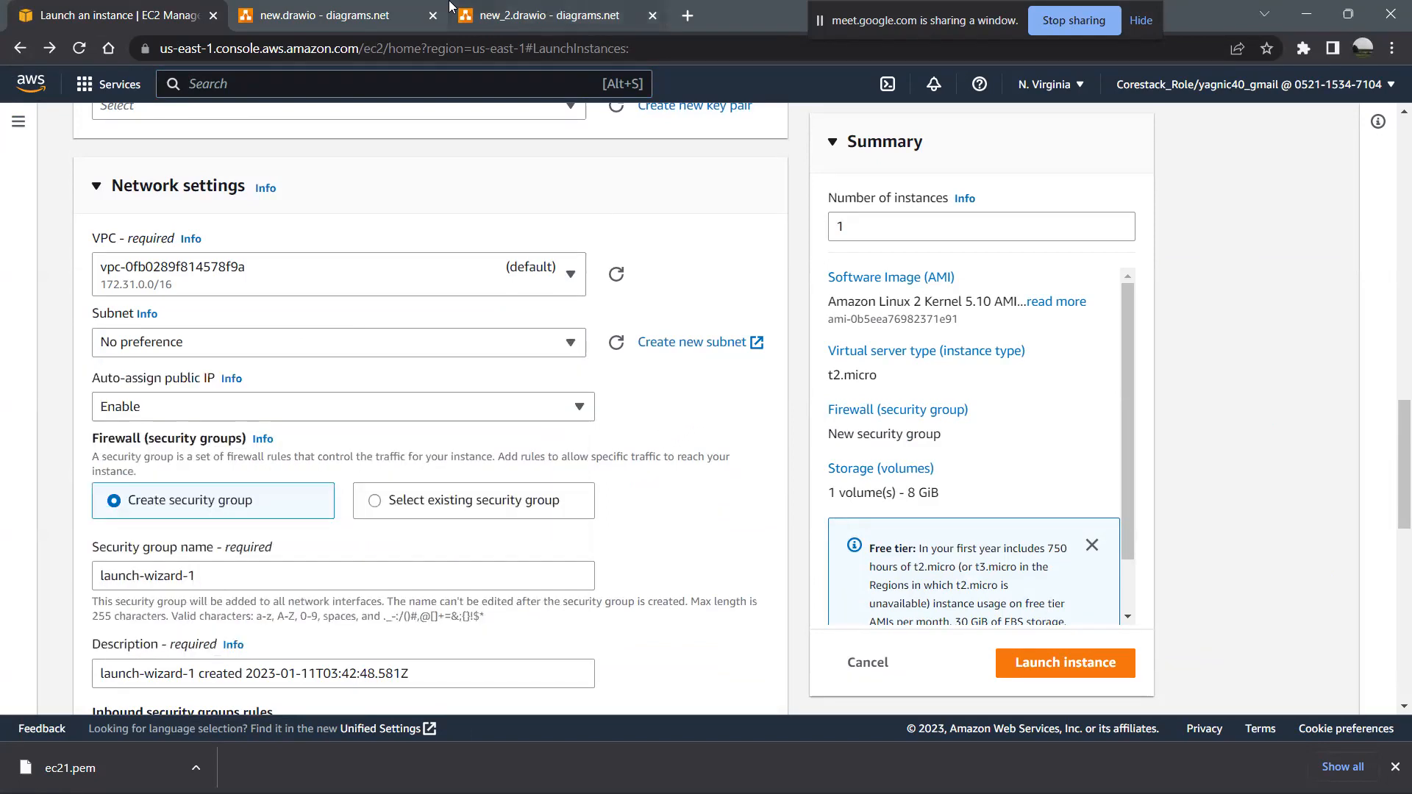
- Return to new.drawio and add a text shape connected by an arrow below Availability Zones, labelled "Subnet"
left_click(586, 9)
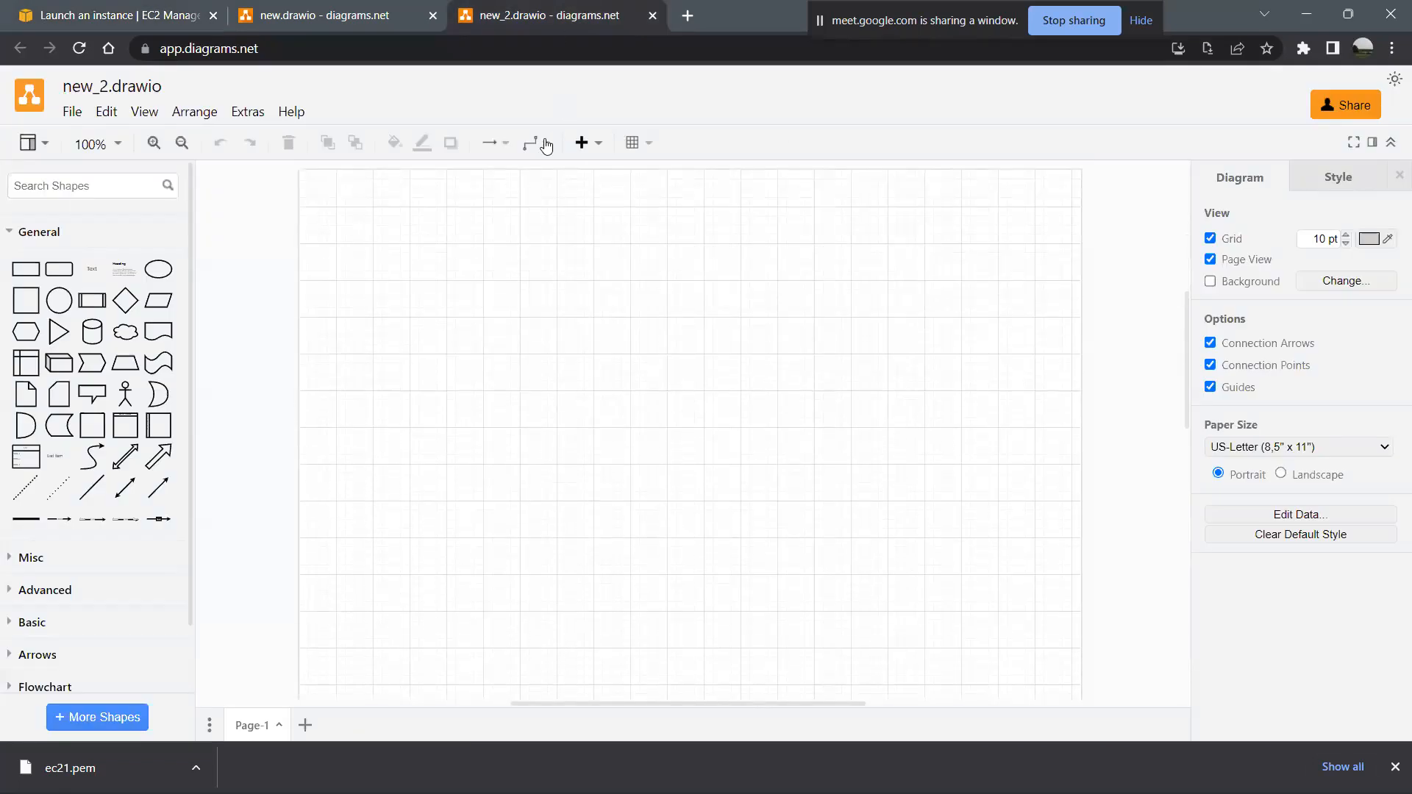
left_click(383, 9)
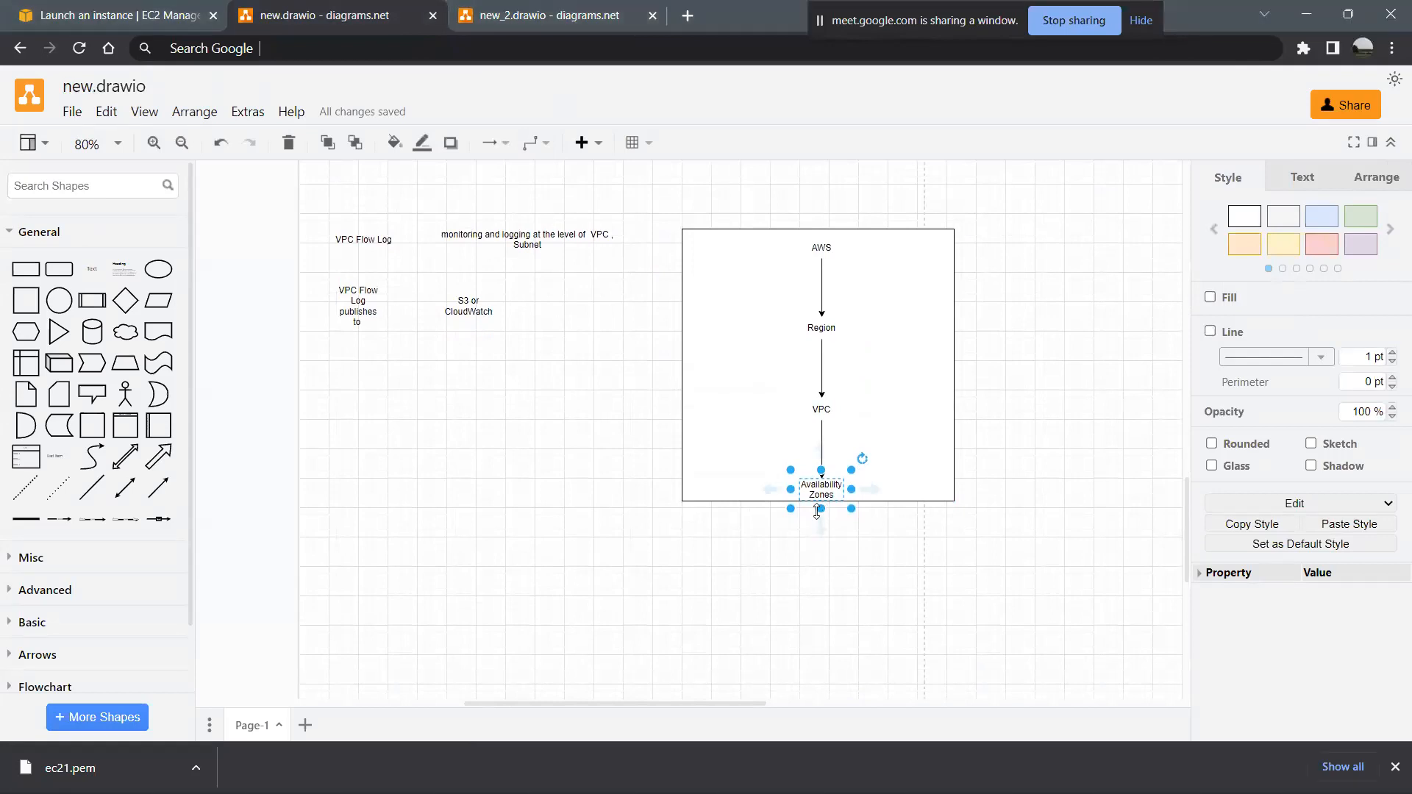
left_click(826, 537)
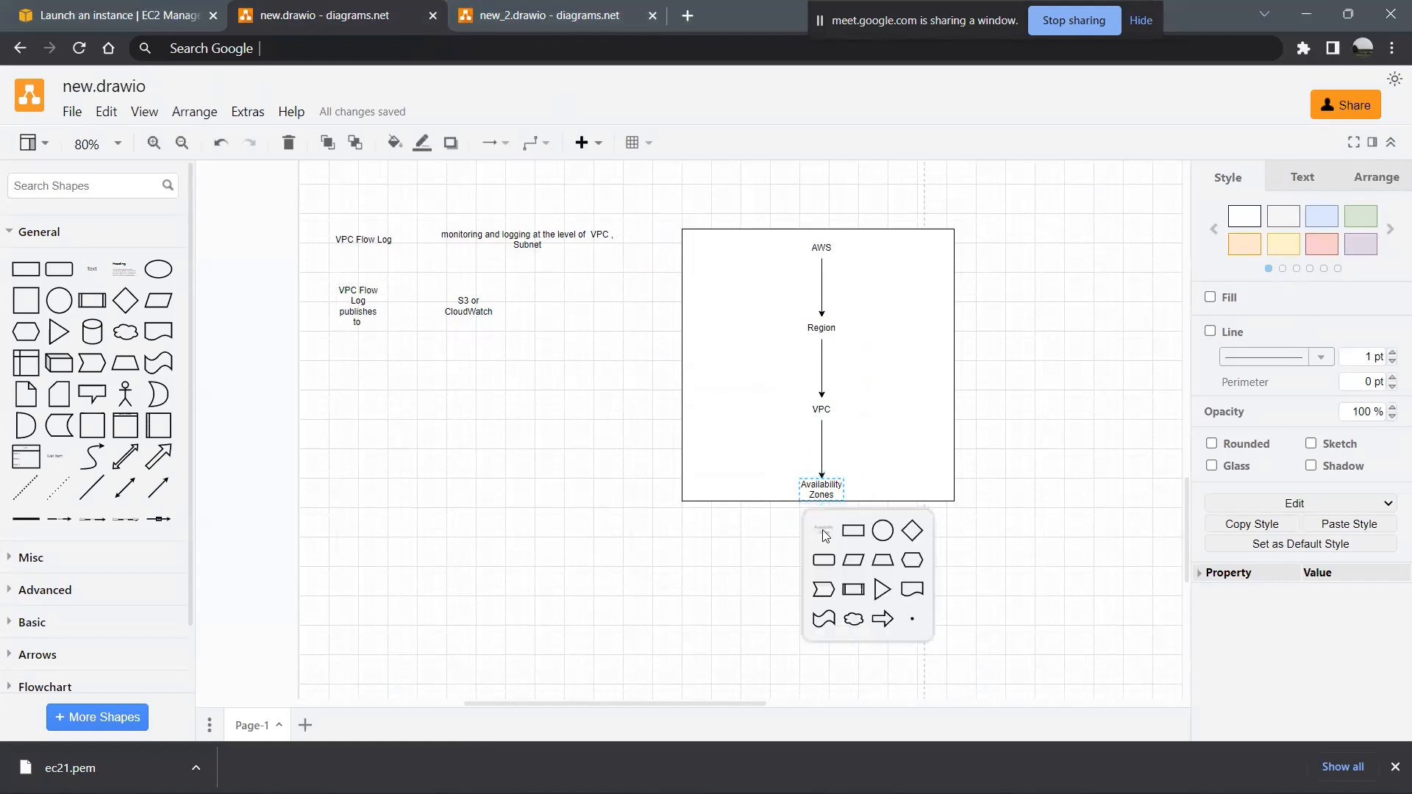
left_click(825, 537)
double_click(826, 578)
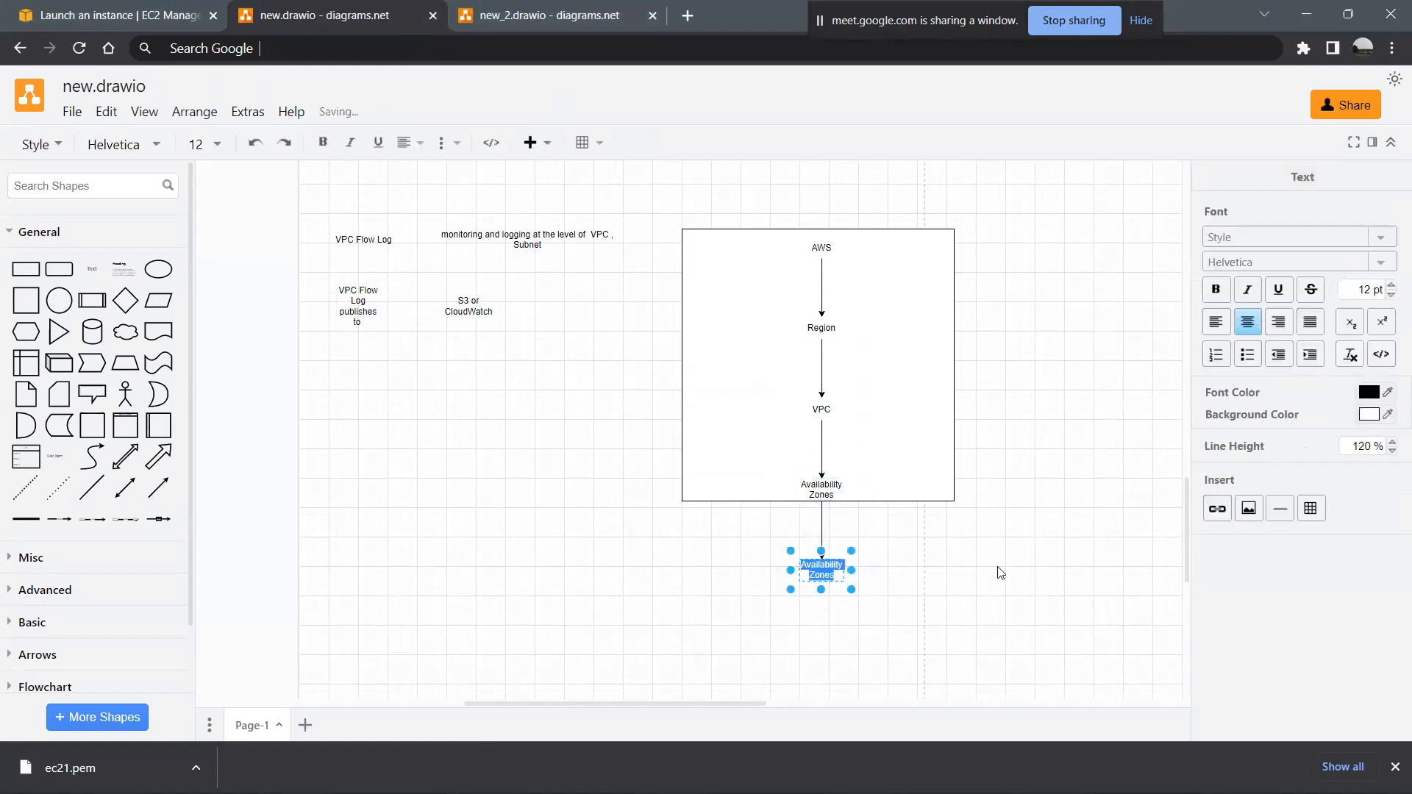
type("Subs")
type("net")
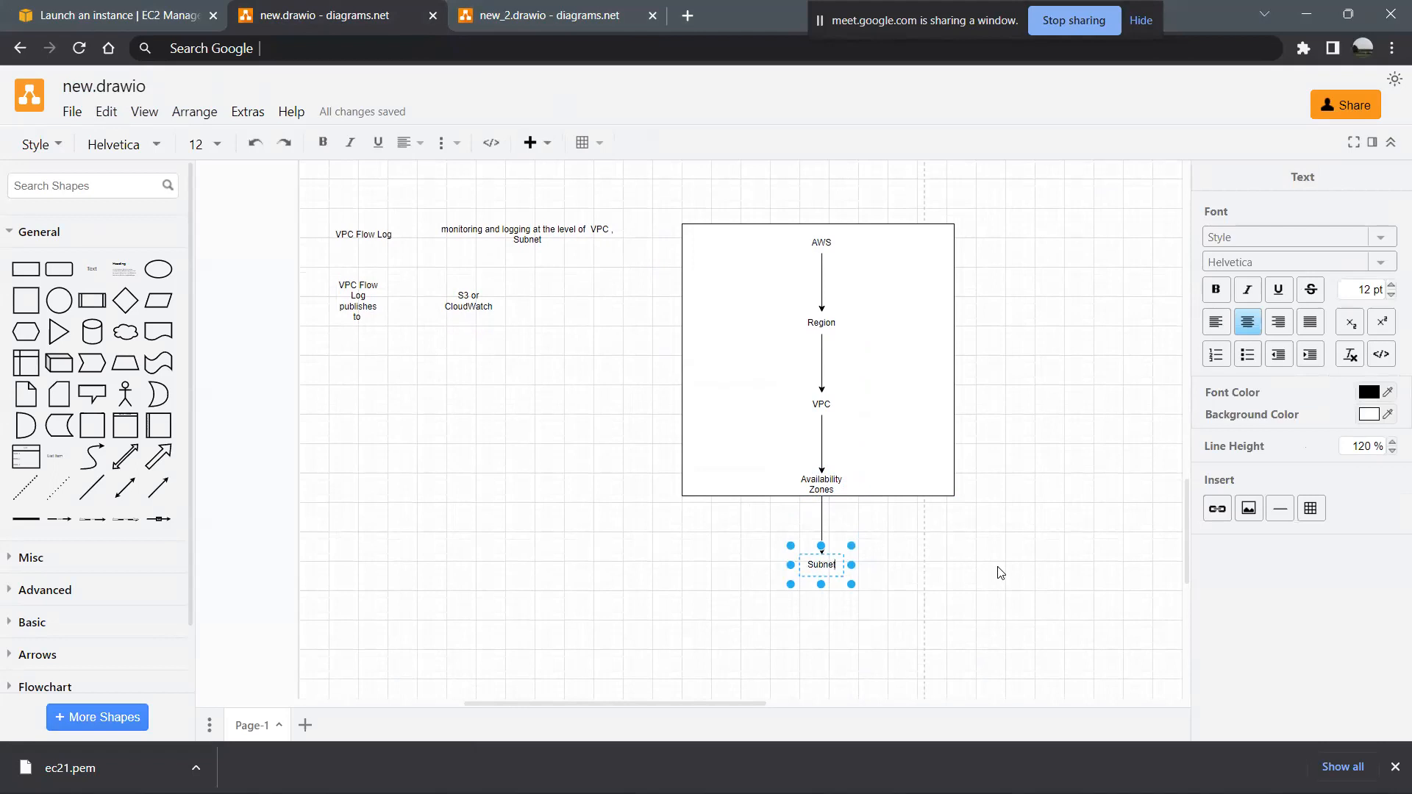
left_click(912, 591)
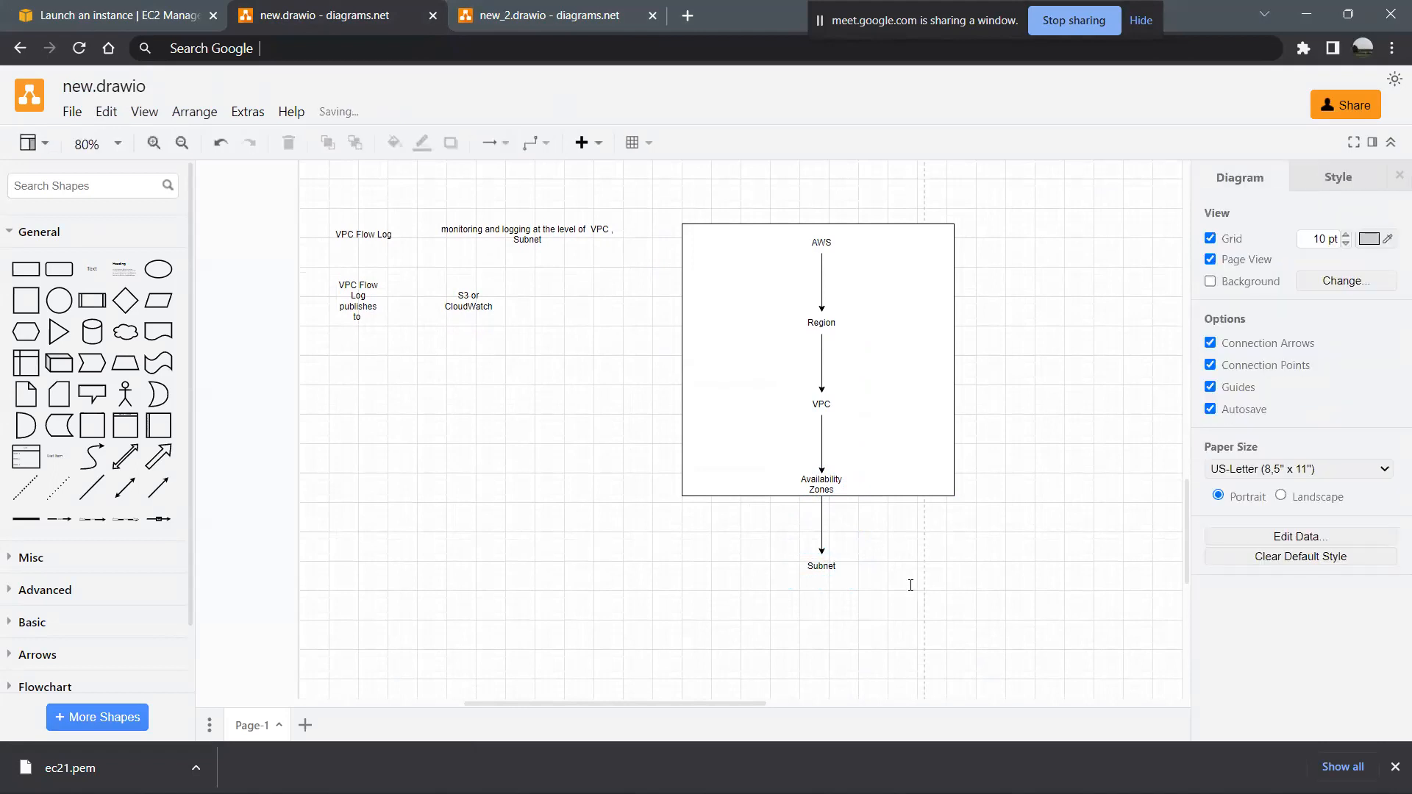
- Create a text shape connected by an arrow below Subnet and label it "Instance"
mouse_move(820, 596)
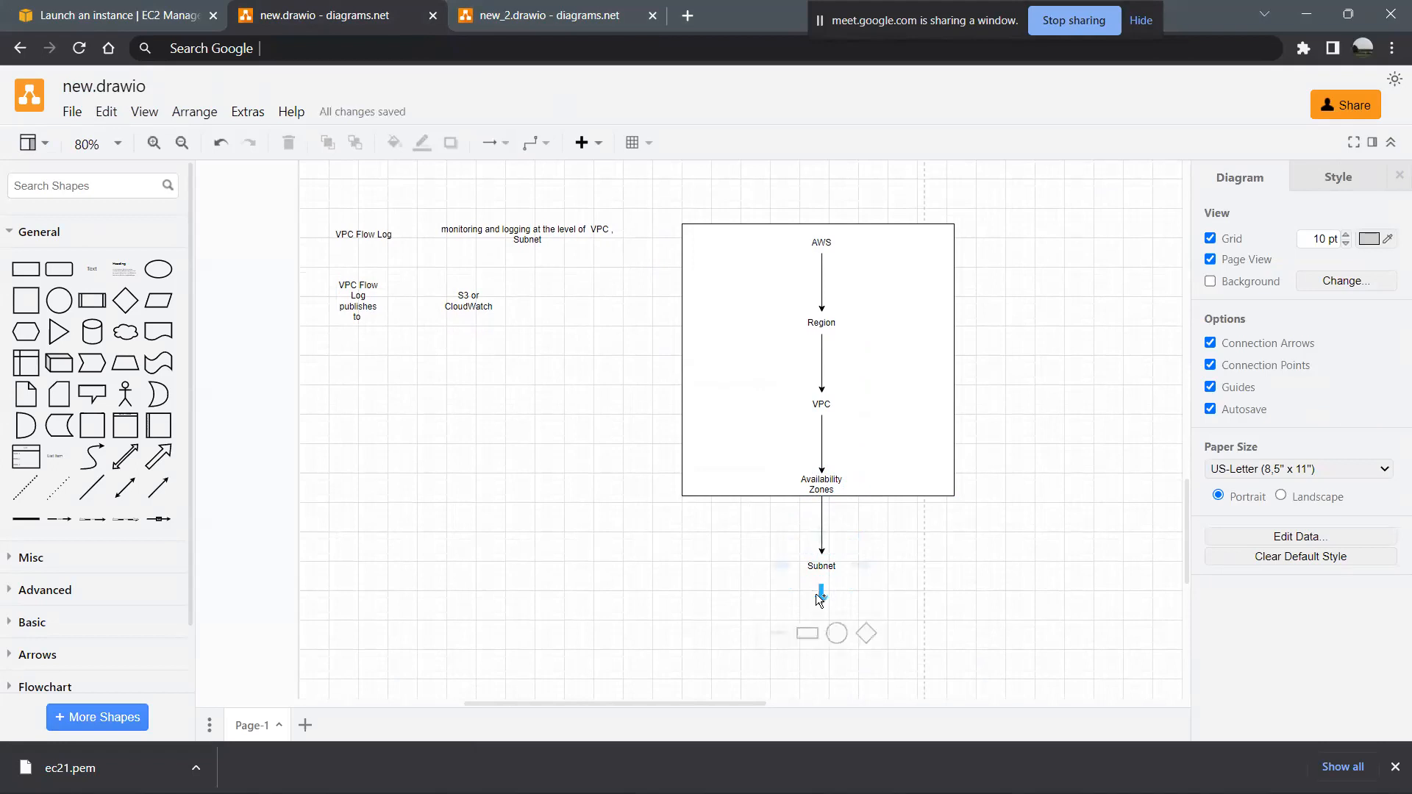
left_click(821, 594)
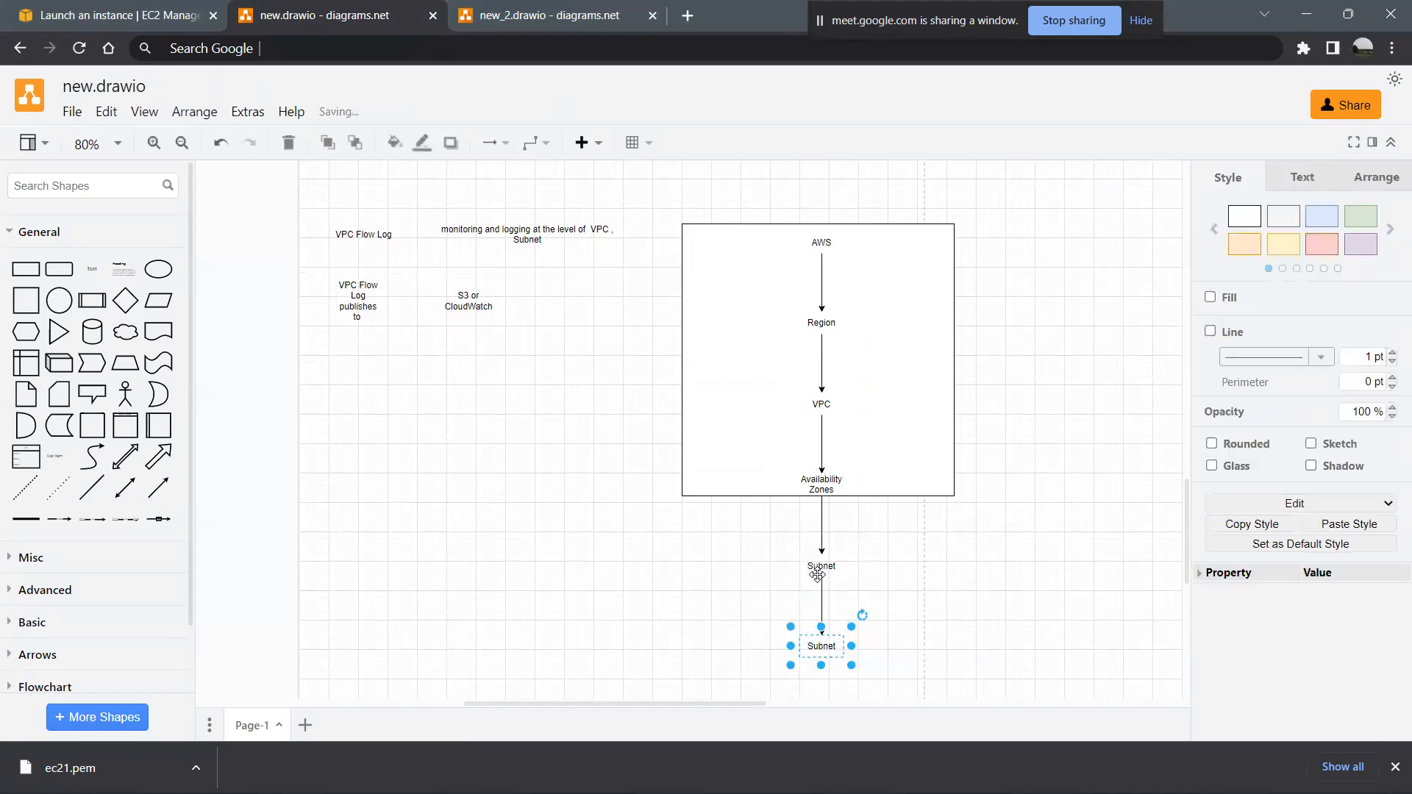
double_click(828, 648)
type("Instance")
key("Escape")
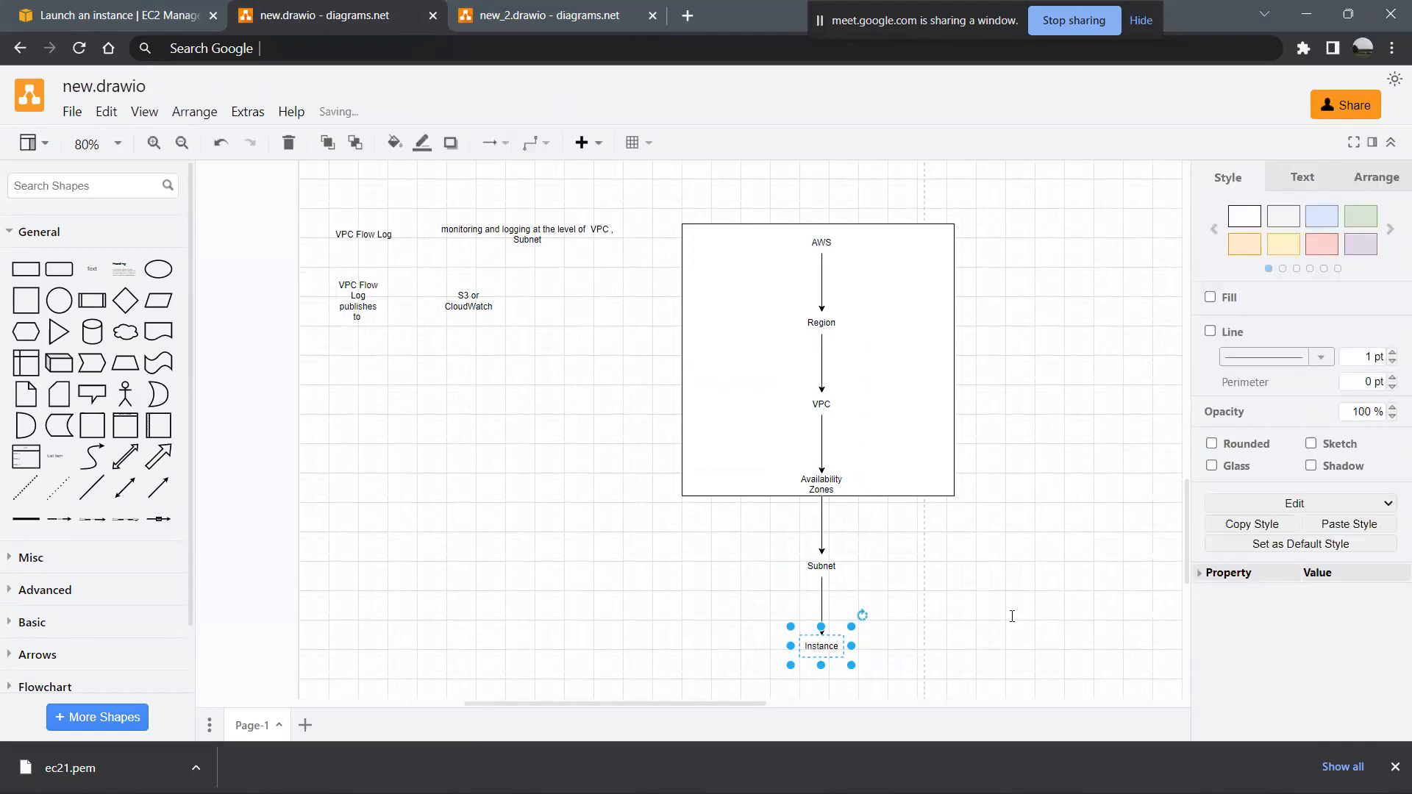
left_click(809, 582)
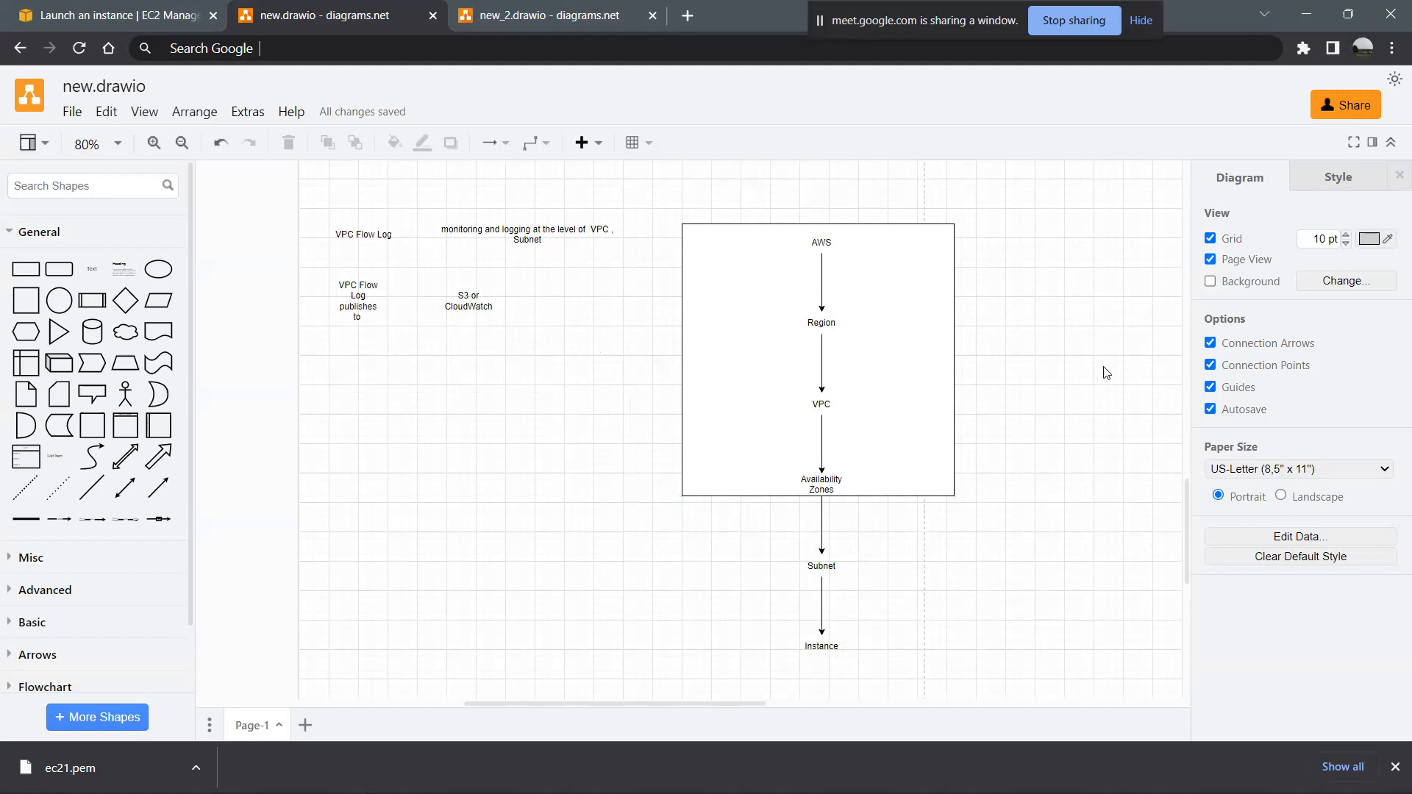
scroll(936, 607, "down", 2)
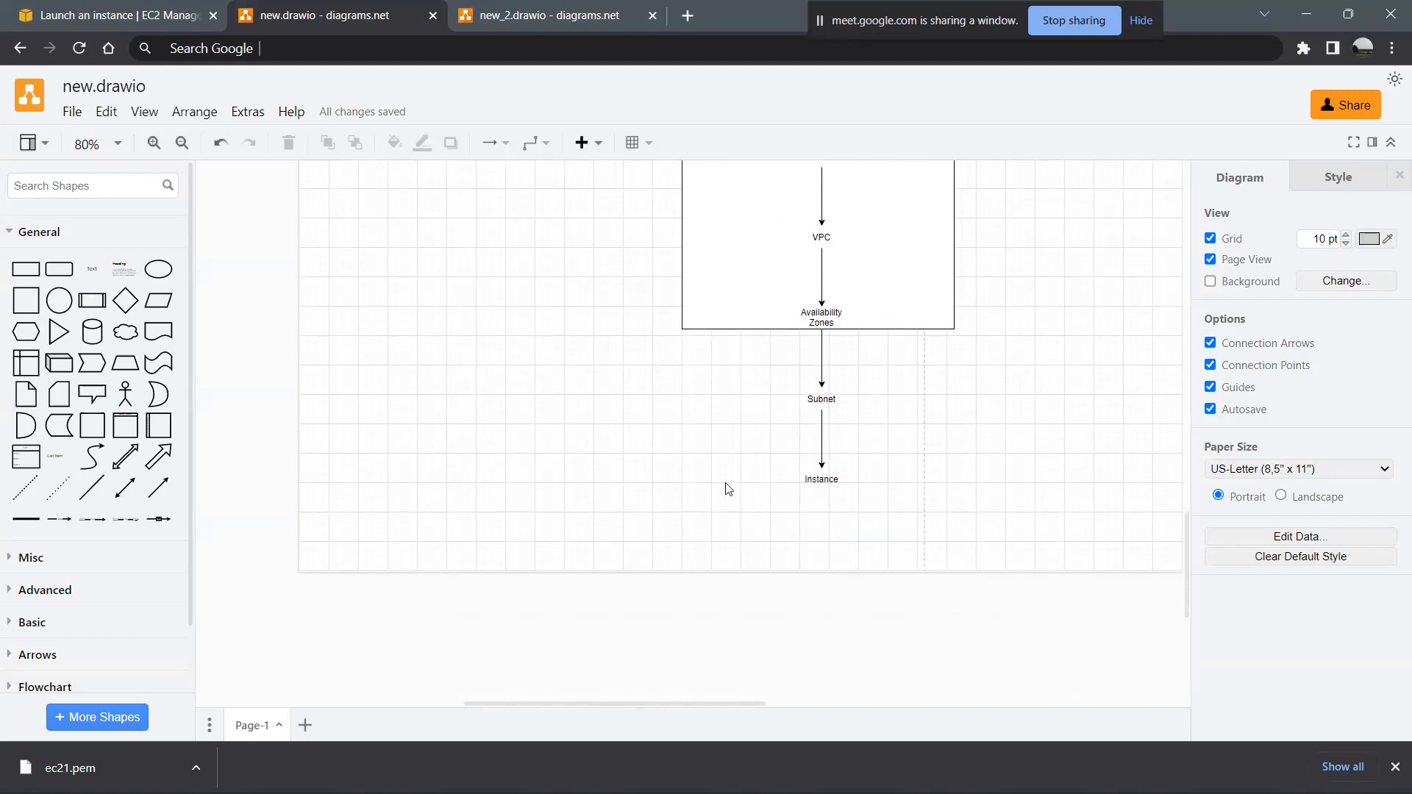
left_click(822, 480)
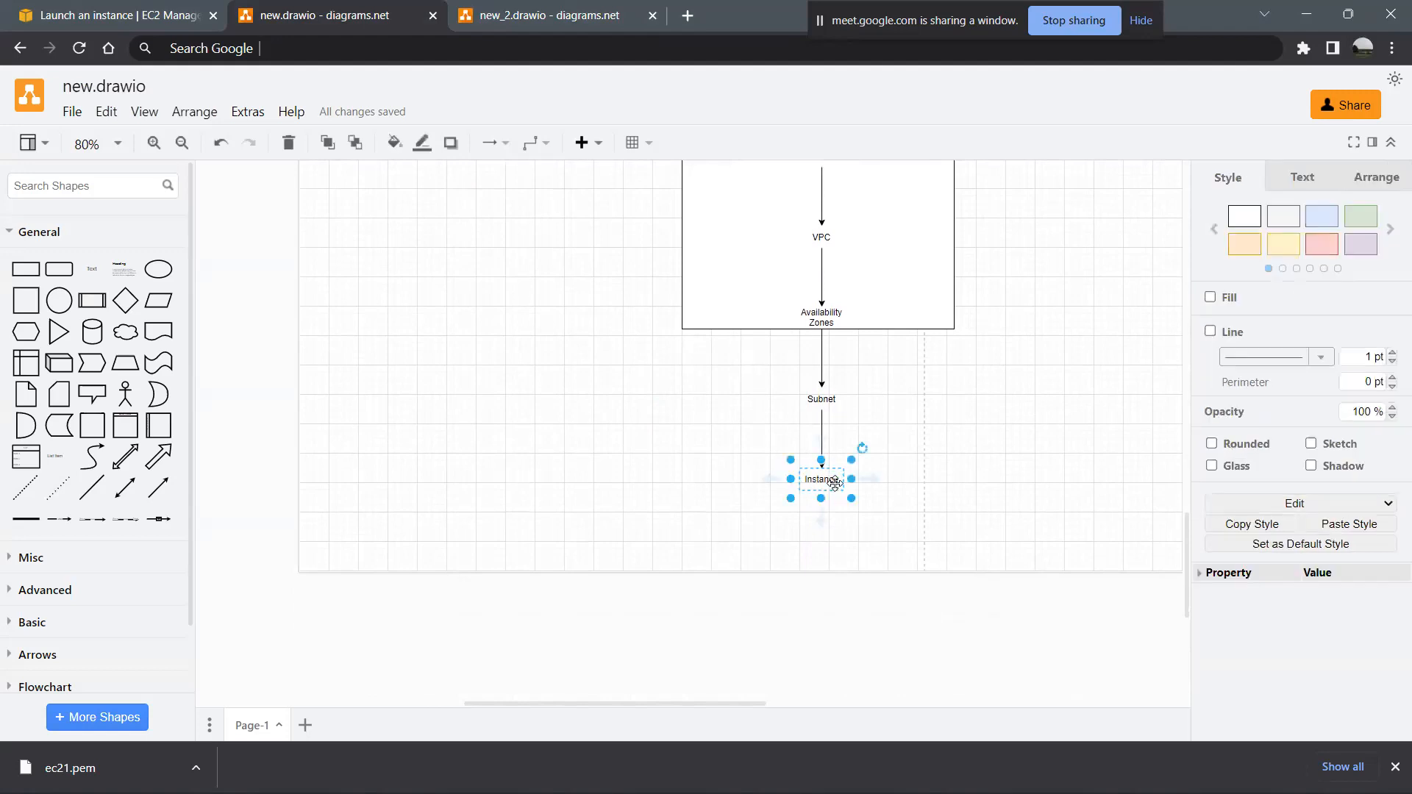
- Add a text shape connected by an arrow to the right of Instance and label it "VPC LOG"
scroll(898, 315, "up", 2)
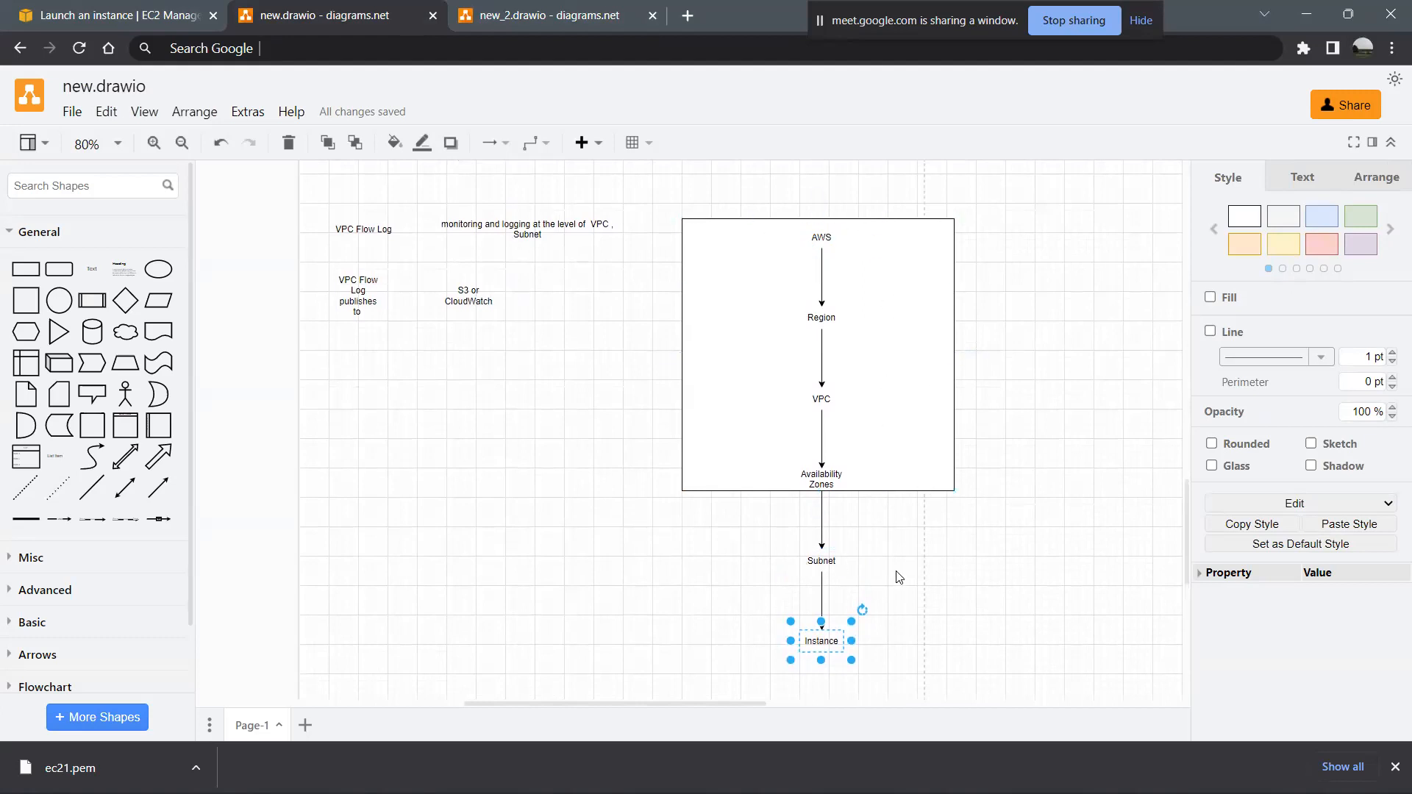
scroll(905, 590, "down", 3)
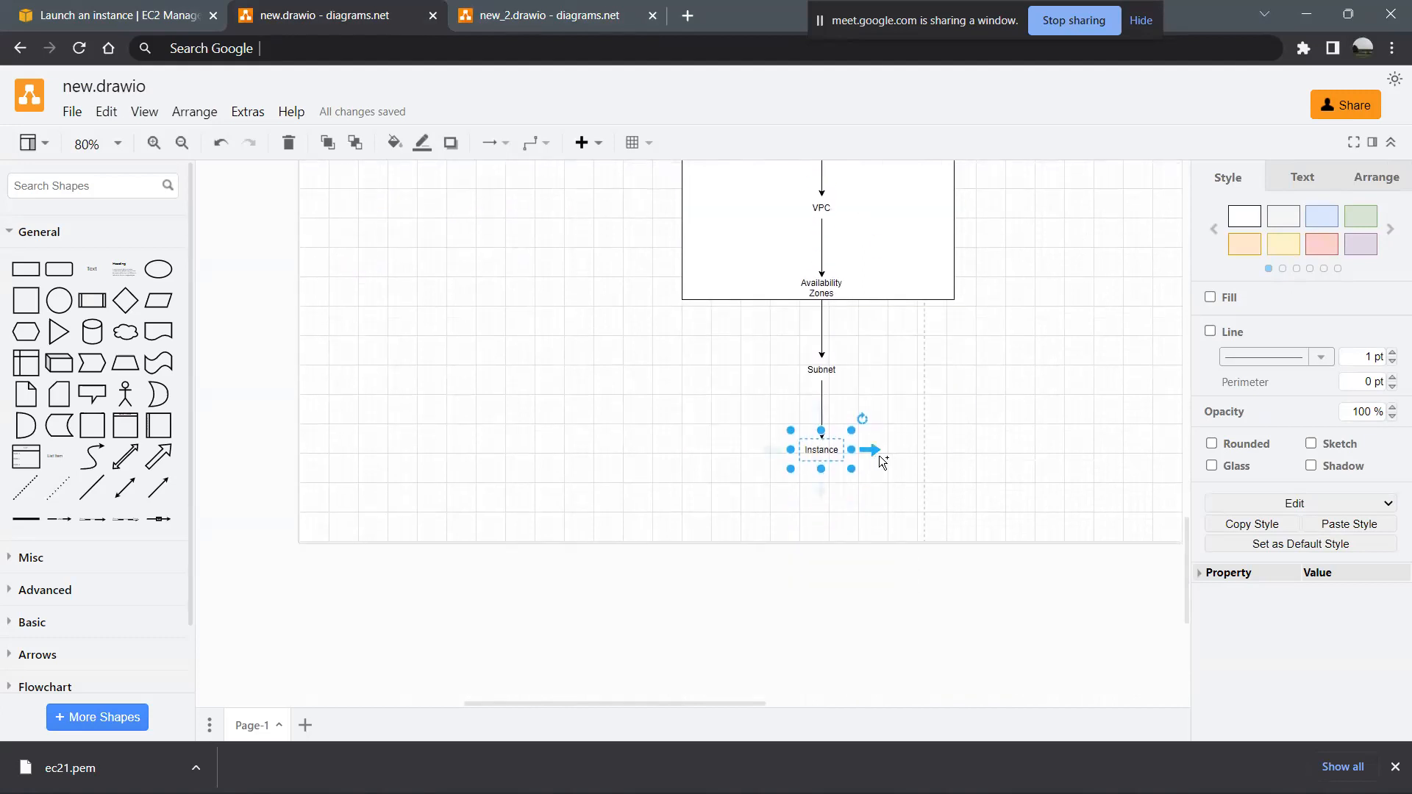
left_click(878, 453)
left_click(879, 456)
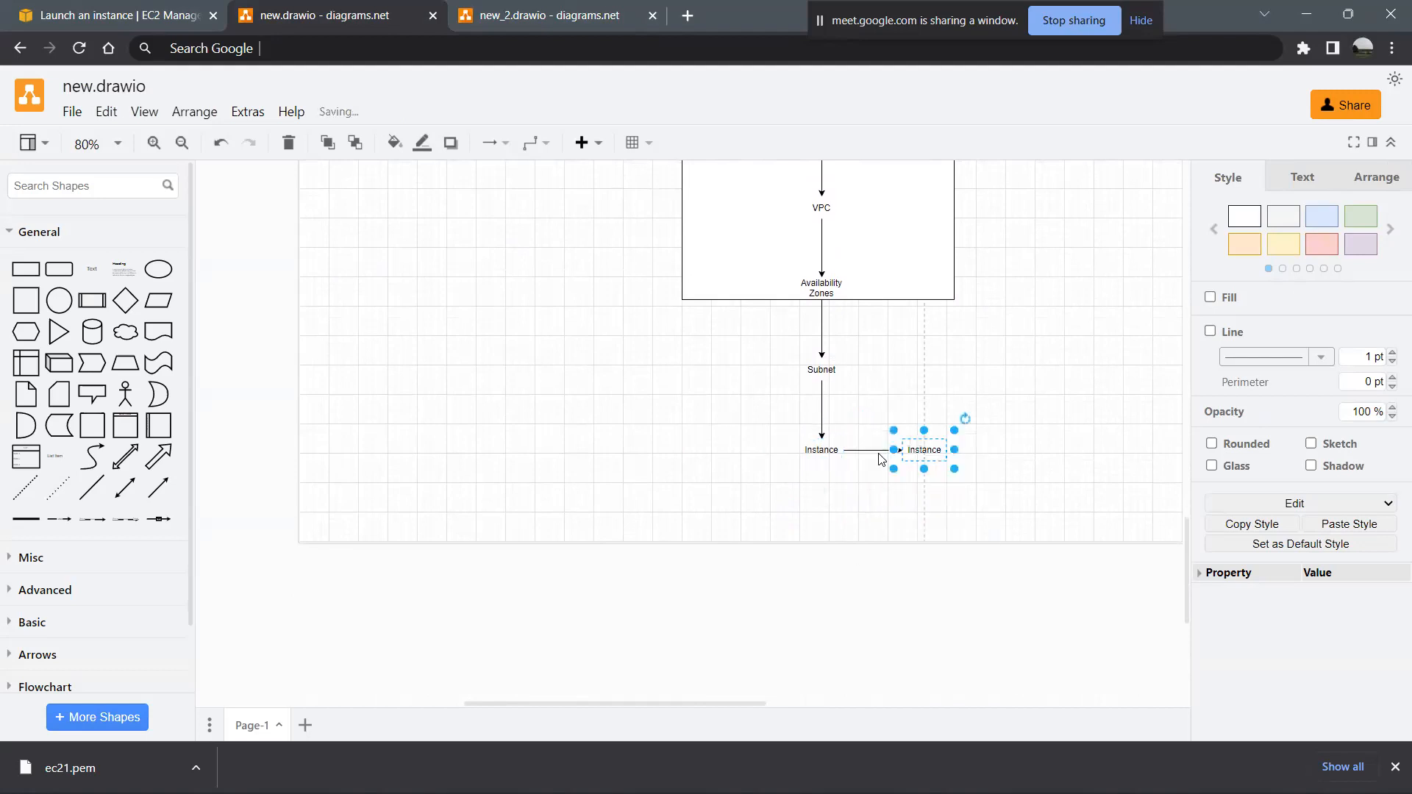
double_click(924, 449)
type("VPC LOG")
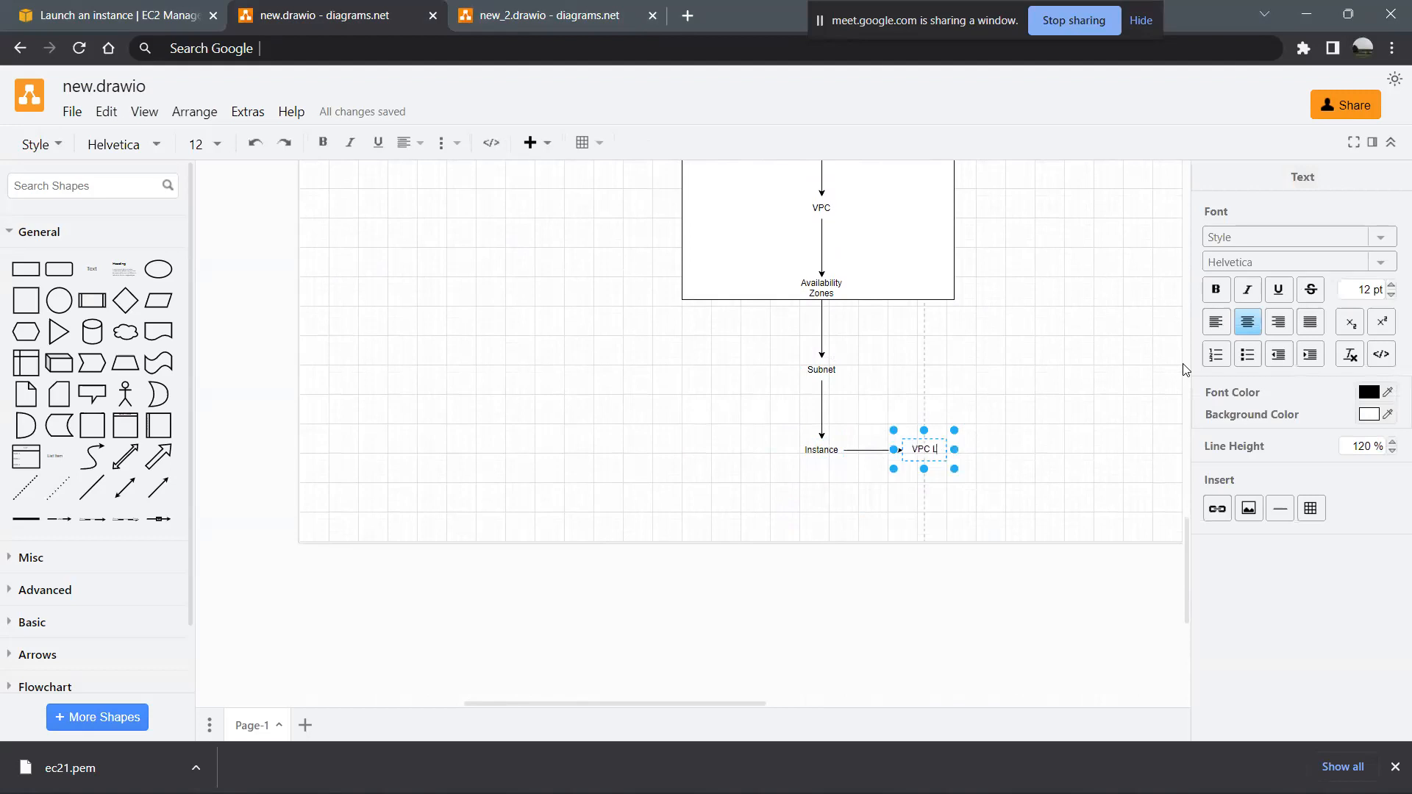
left_click(1037, 490)
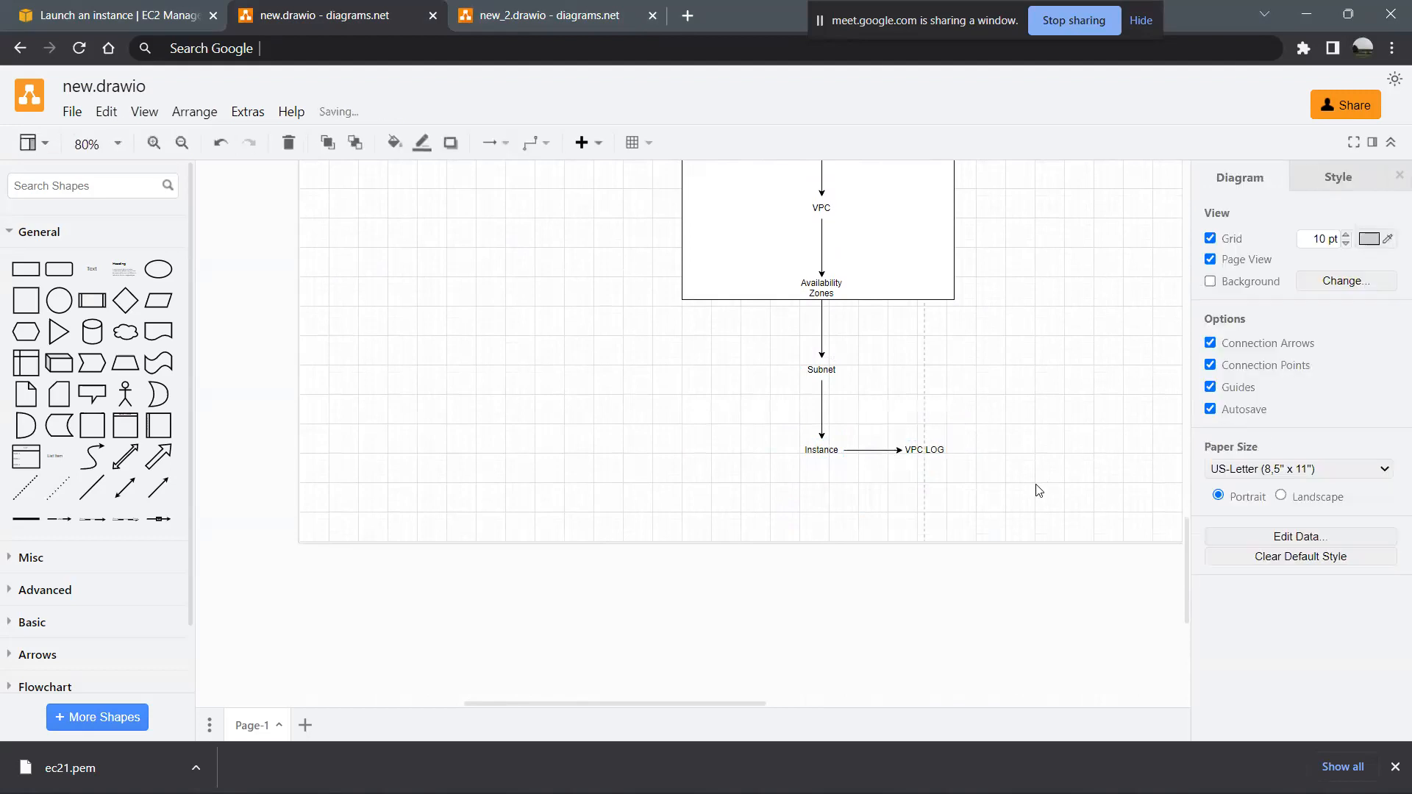
- Extend the chain from VPC LOG with an arrow to a text shape on its right labelled "S3 Bucket"
left_click(969, 449)
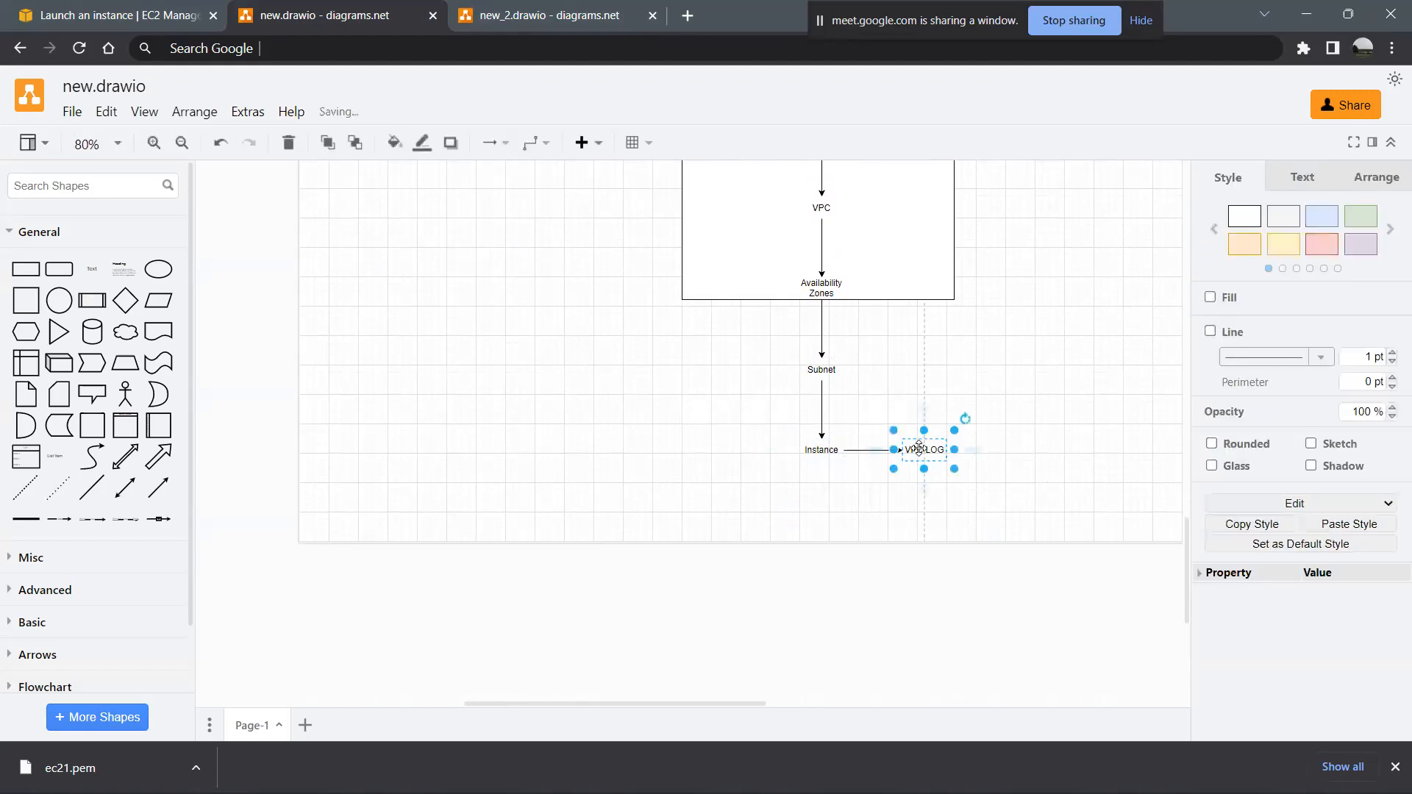
left_click(976, 449)
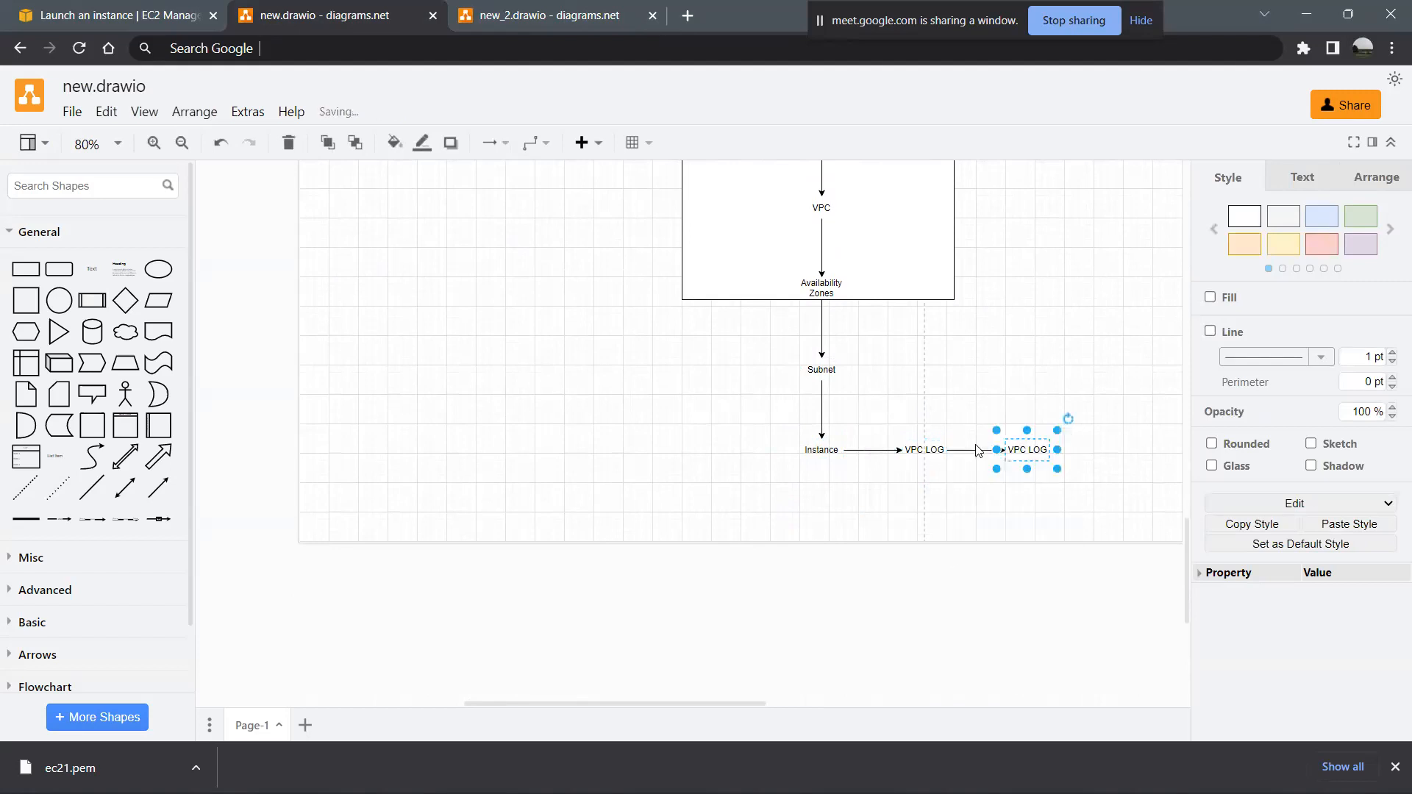
double_click(1031, 450)
type("S3 Bucket")
key("Escape")
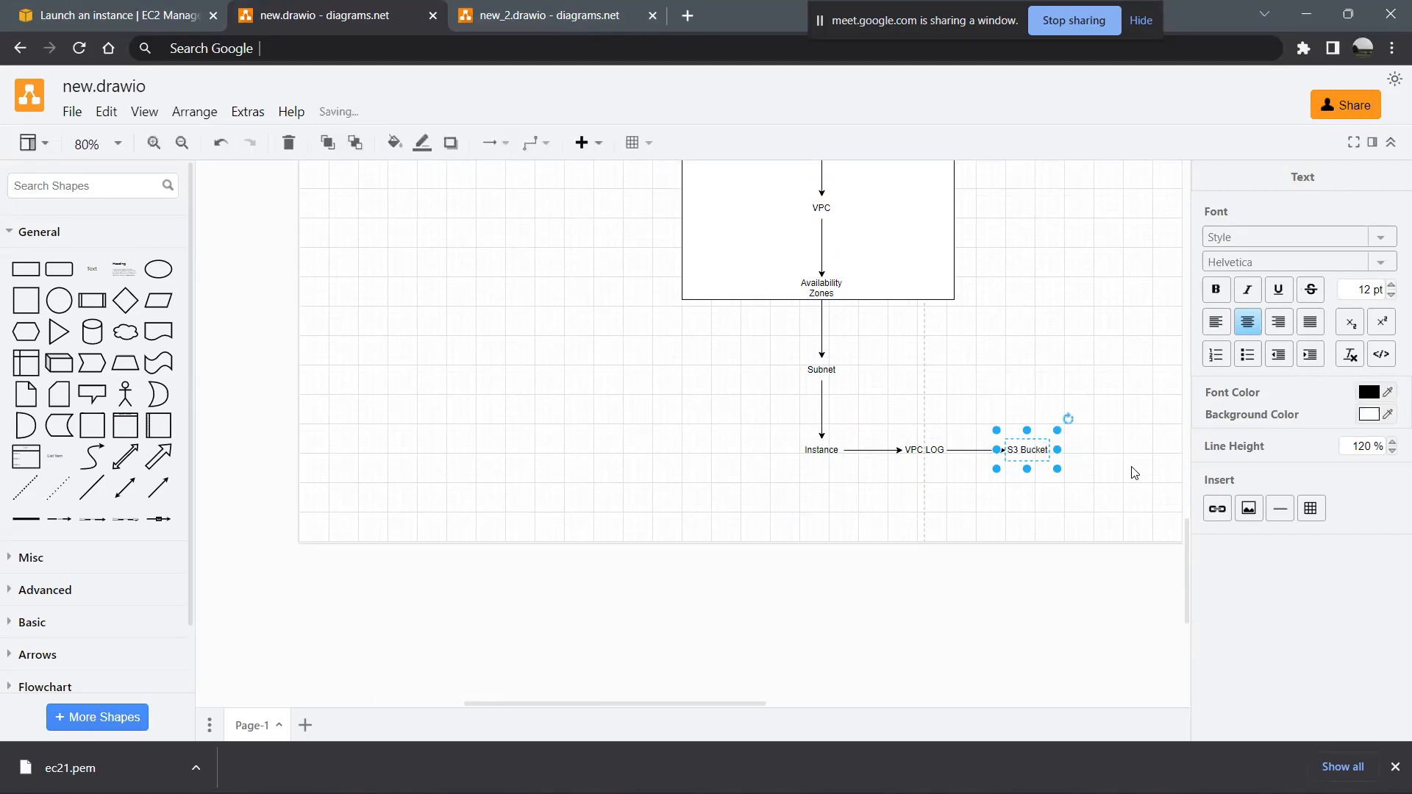
left_click(1133, 473)
- Create a text shape above VPC LOG, connected by an upward arrow and labelled "5 minutes"
scroll(1133, 473, "up", 3)
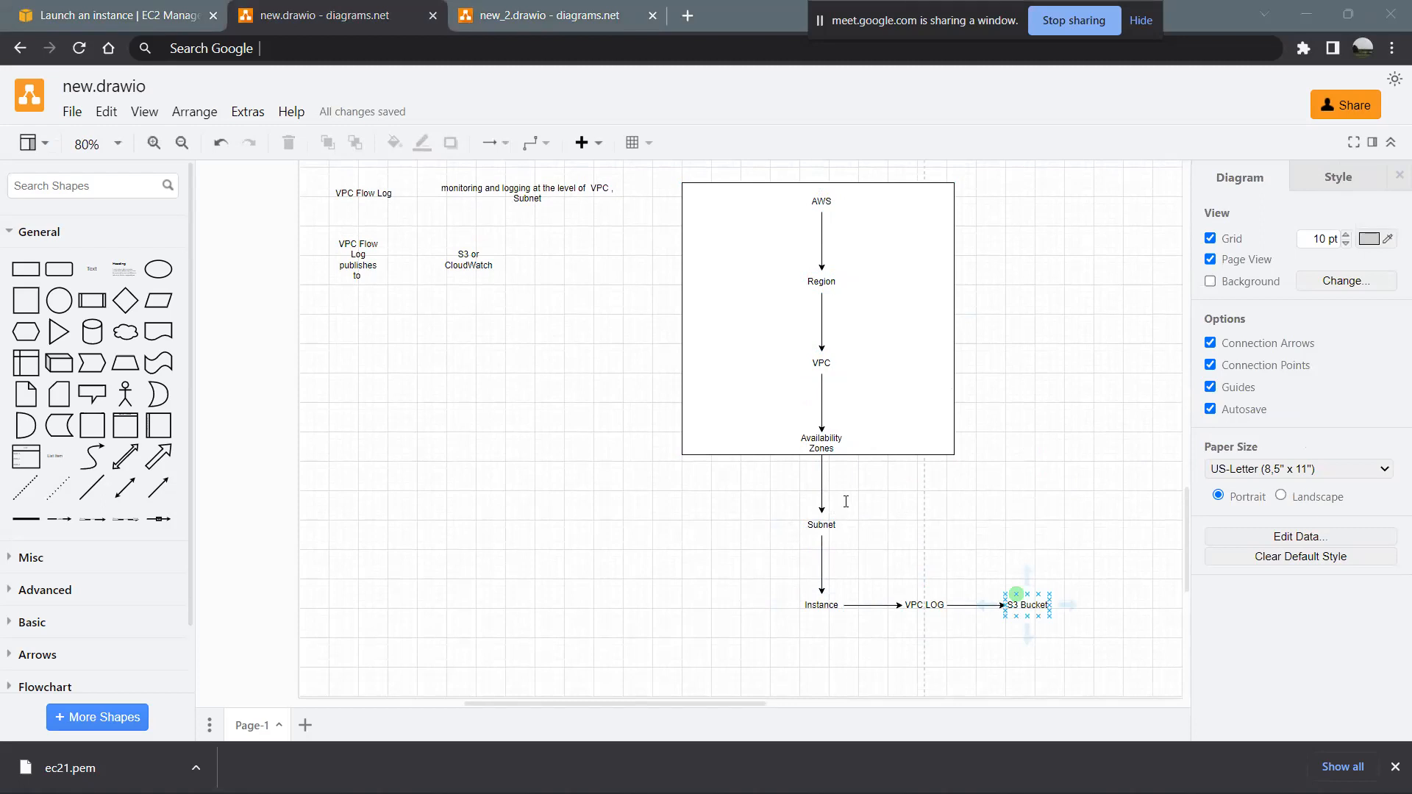
mouse_move(924, 574)
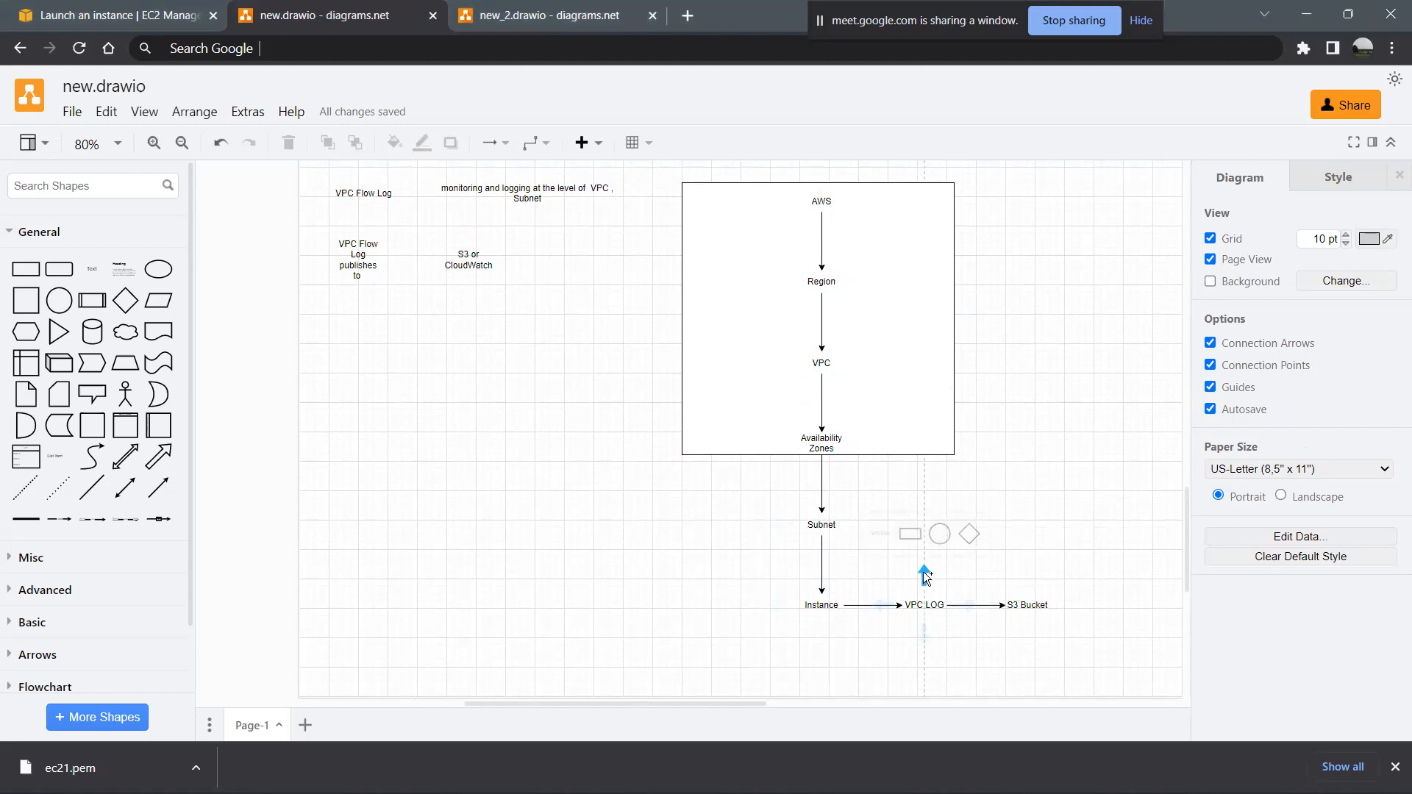
left_click(924, 587)
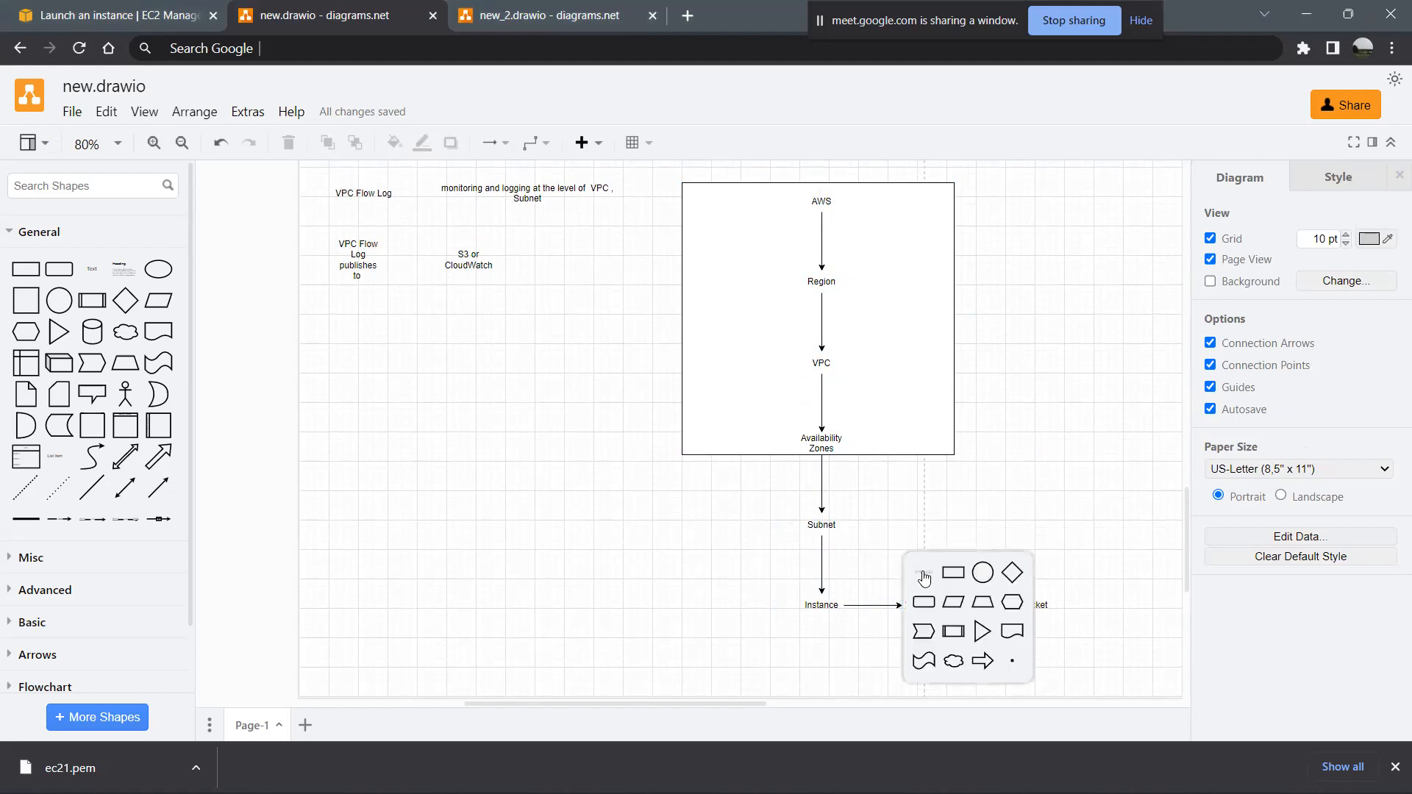
left_click(924, 576)
double_click(925, 523)
key("BackSpace")
type("5 minutes")
left_click(910, 539)
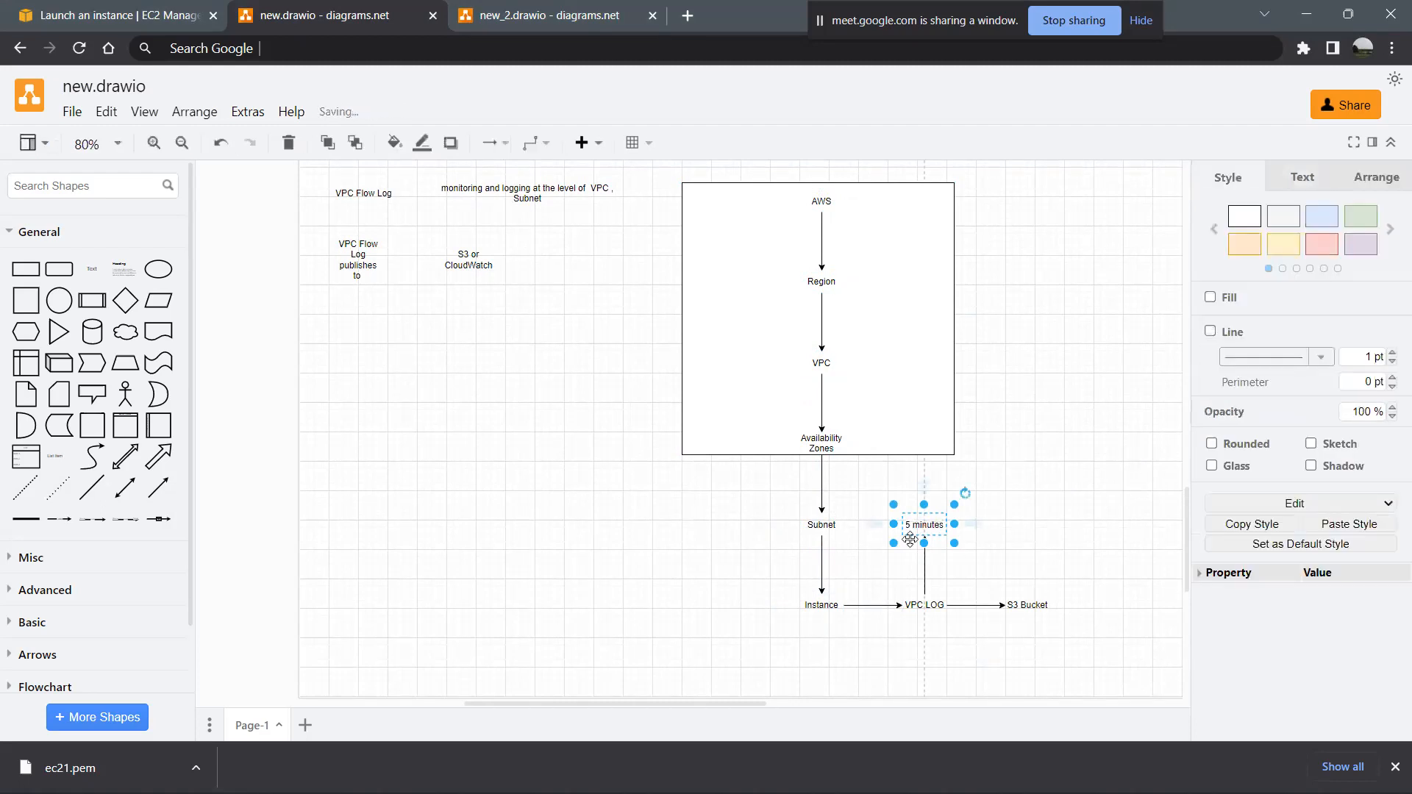
- Add a text shape below VPC LOG, connected by a downward arrow and labelled "IP Addresses"
left_click(1013, 599)
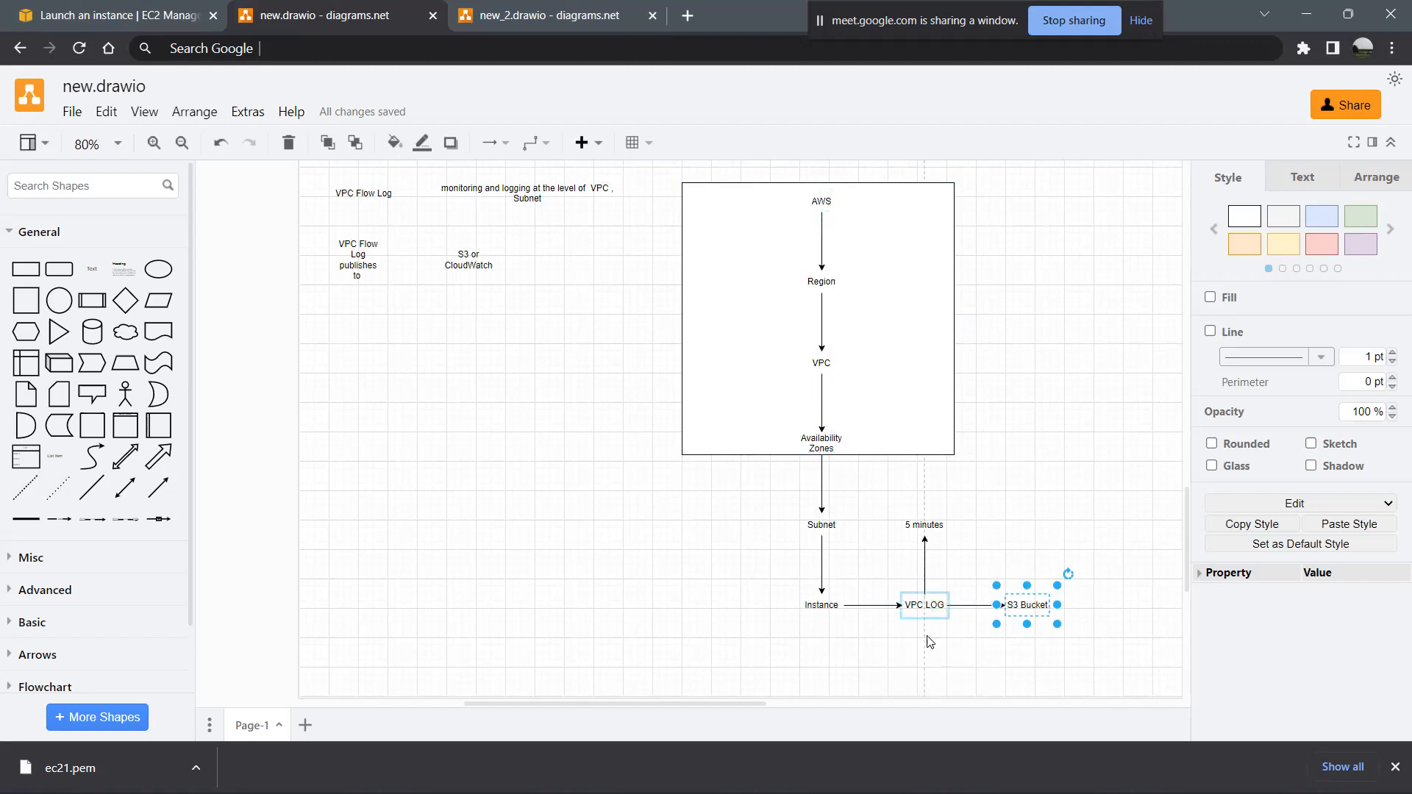
scroll(939, 587, "down", 2)
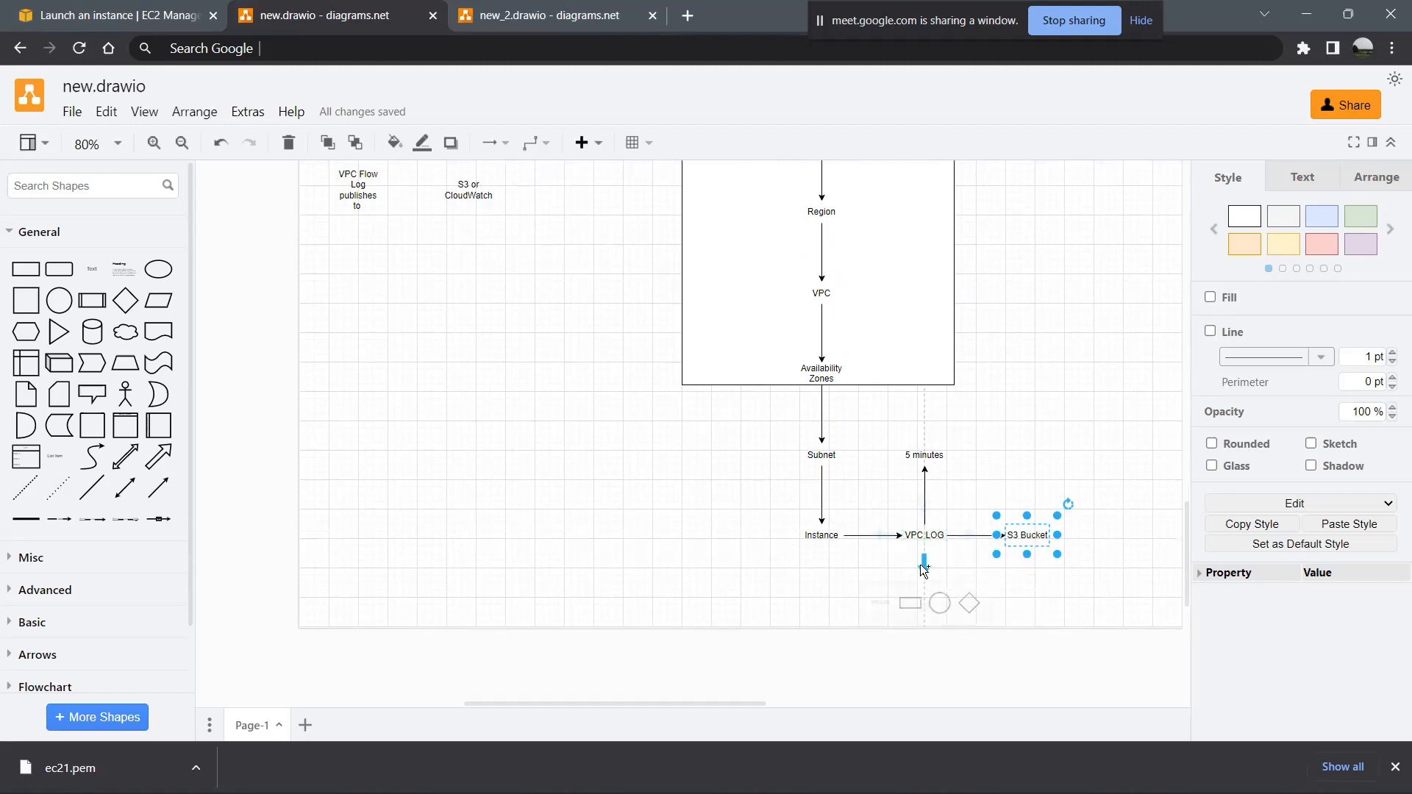
left_click(922, 571)
left_click(921, 571)
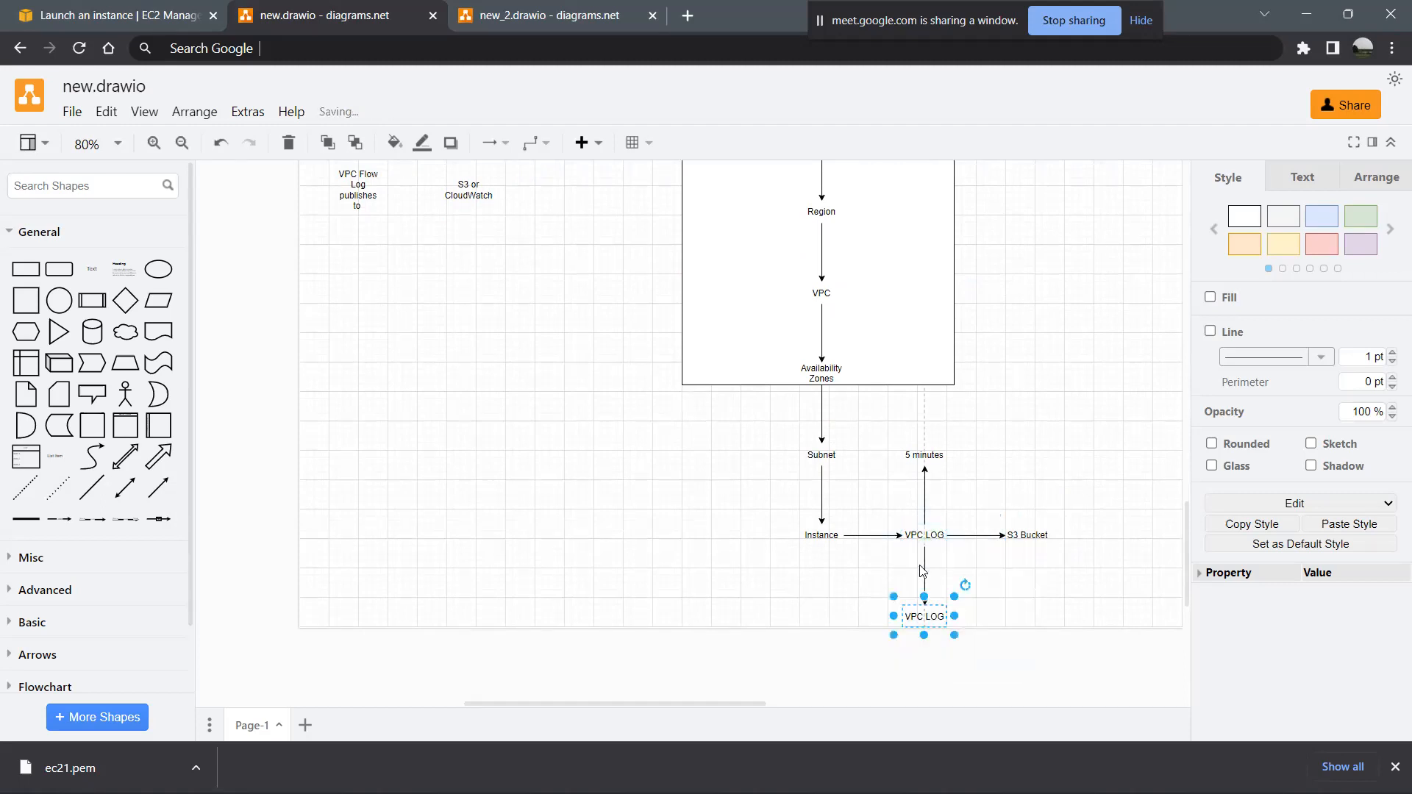
double_click(926, 618)
key("BackSpace")
type("IP Addr")
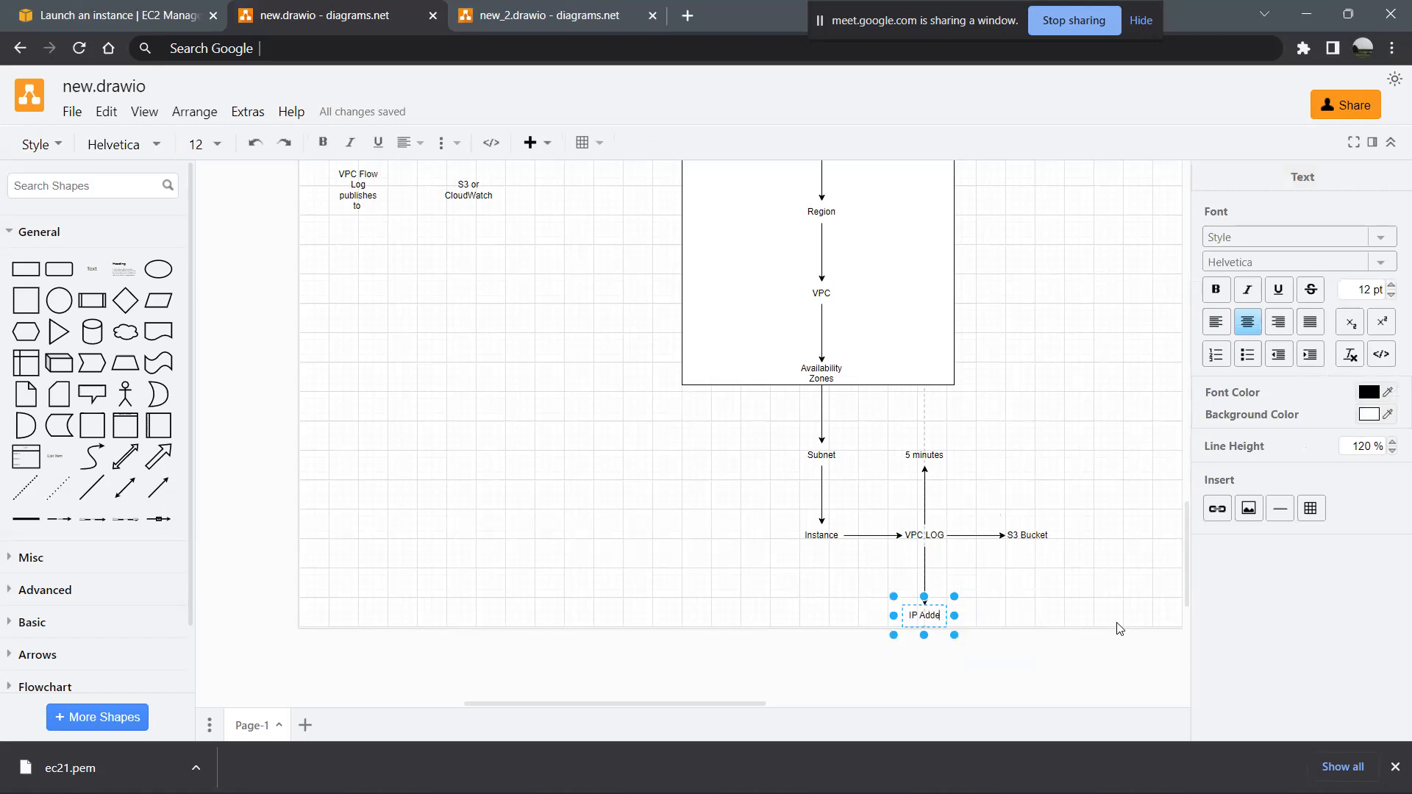
type("esses")
left_click(1056, 599)
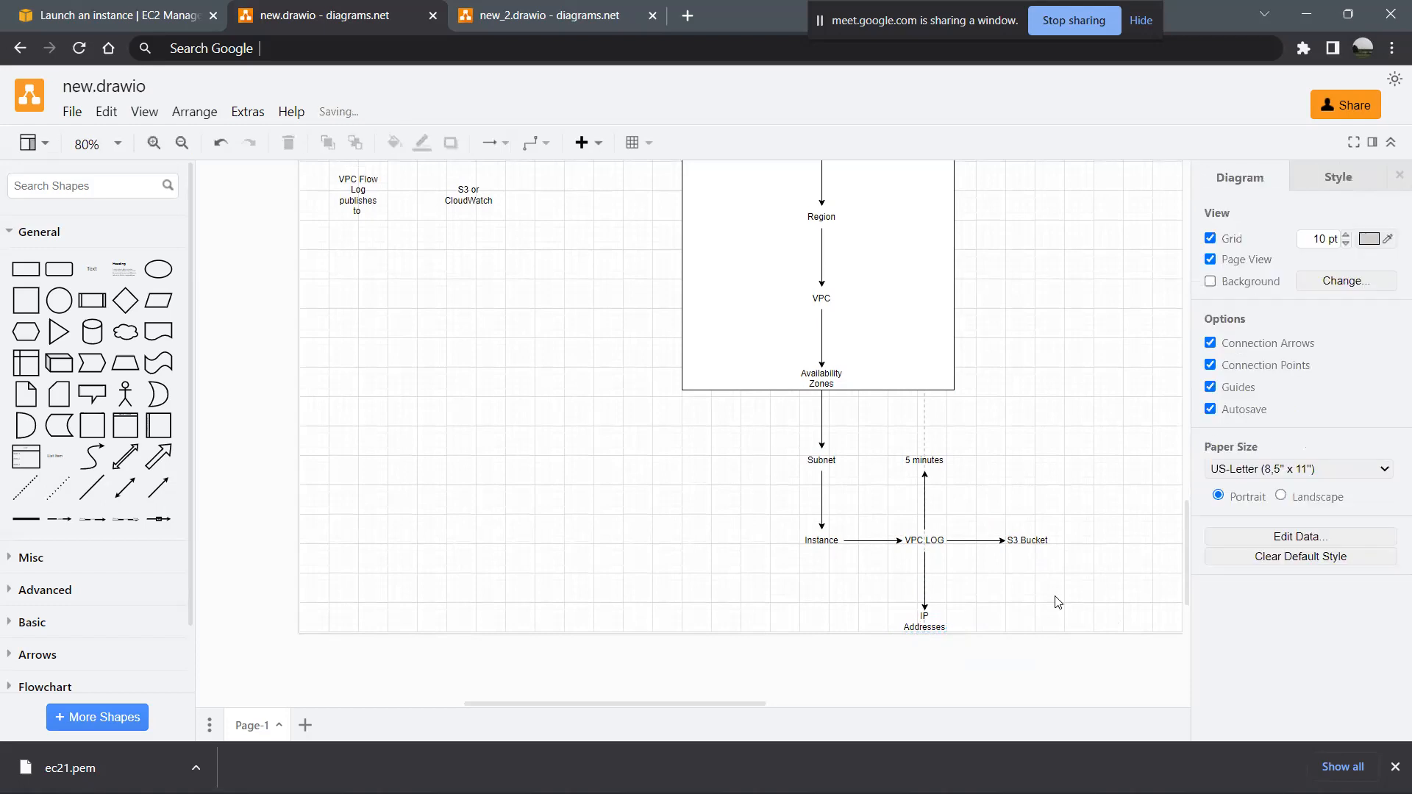
- Review the hierarchy from AWS down to Instance and the branches around VPC LOG
scroll(1056, 599, "down", 3)
scroll(1056, 602, "up", 3)
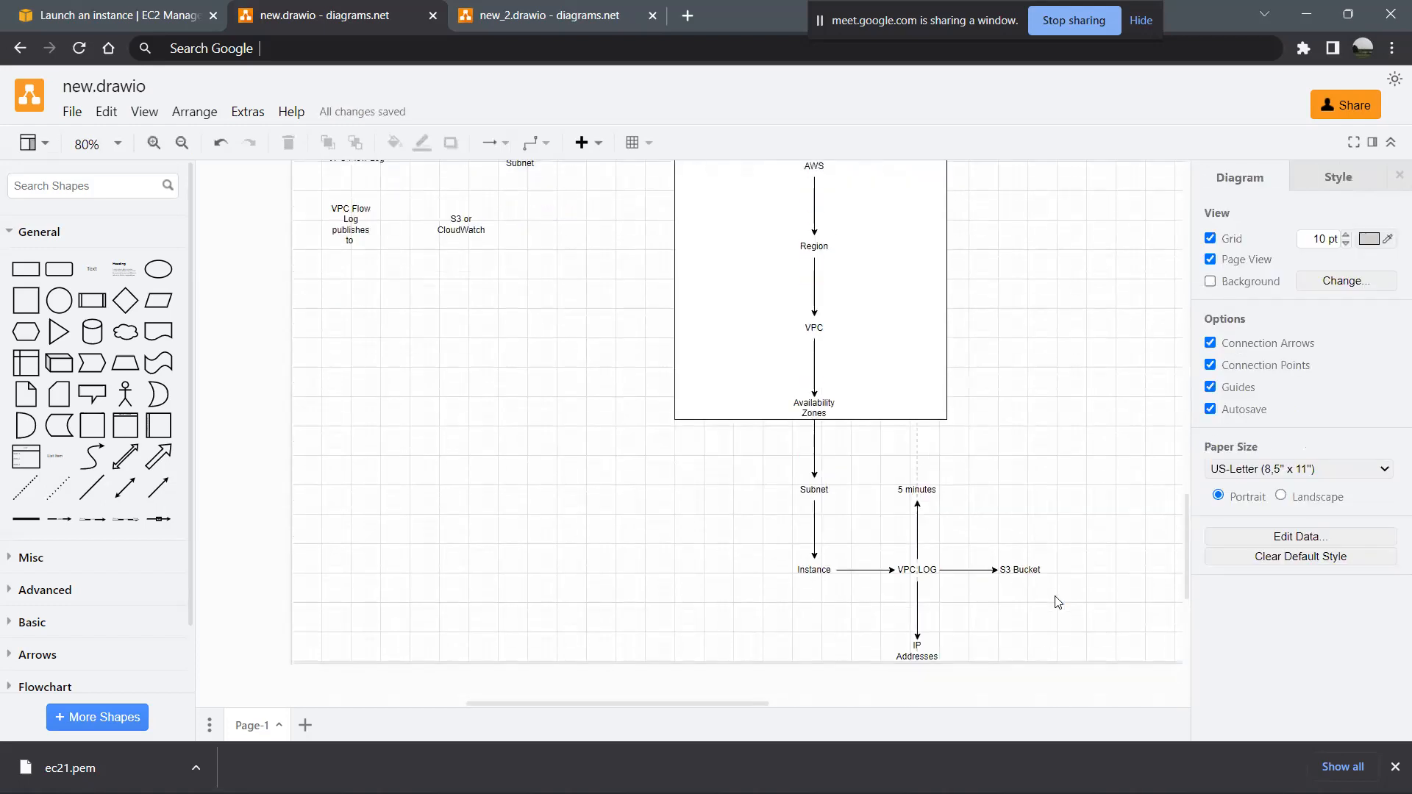
key("alt+Tab")
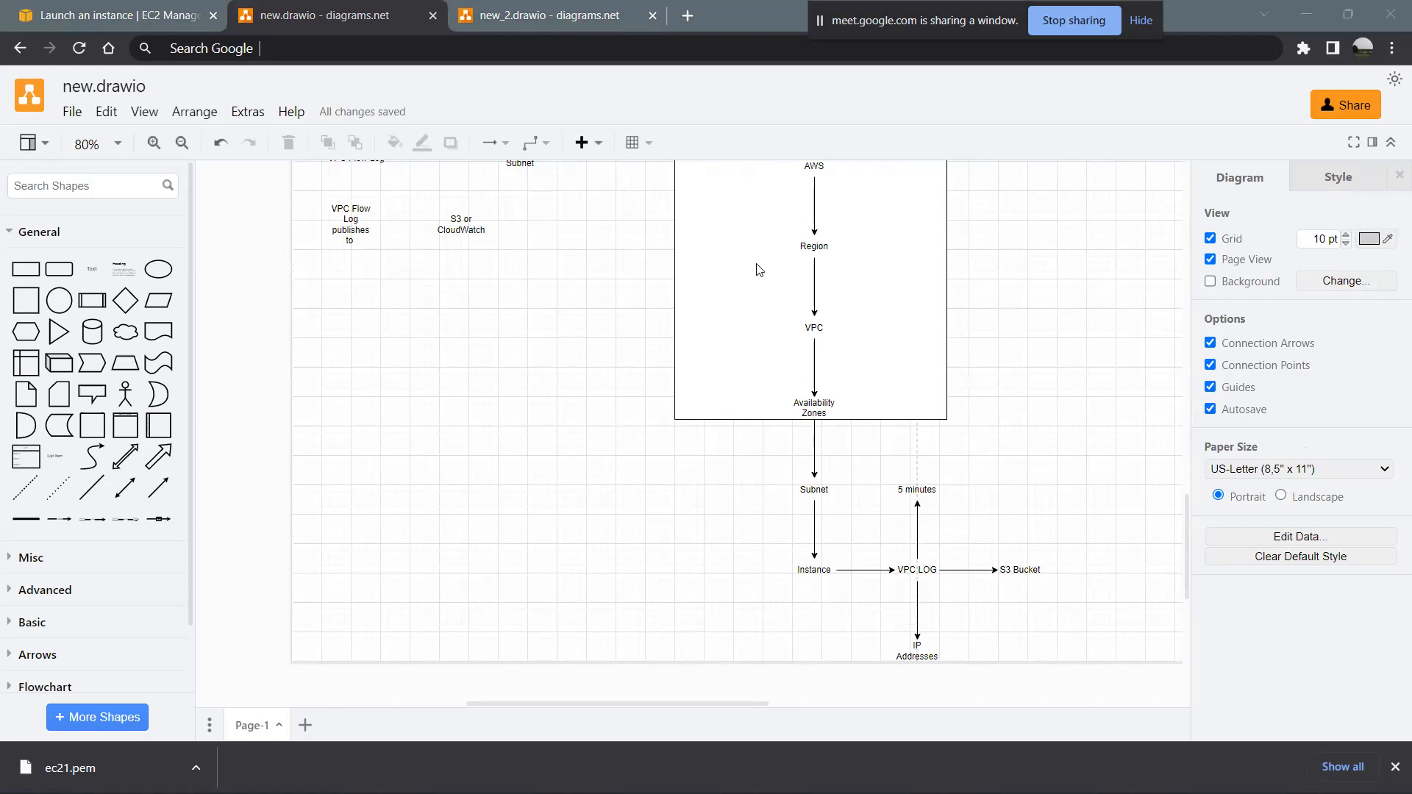
scroll(933, 469, "down", 1)
scroll(933, 468, "up", 2)
scroll(930, 508, "down", 1)
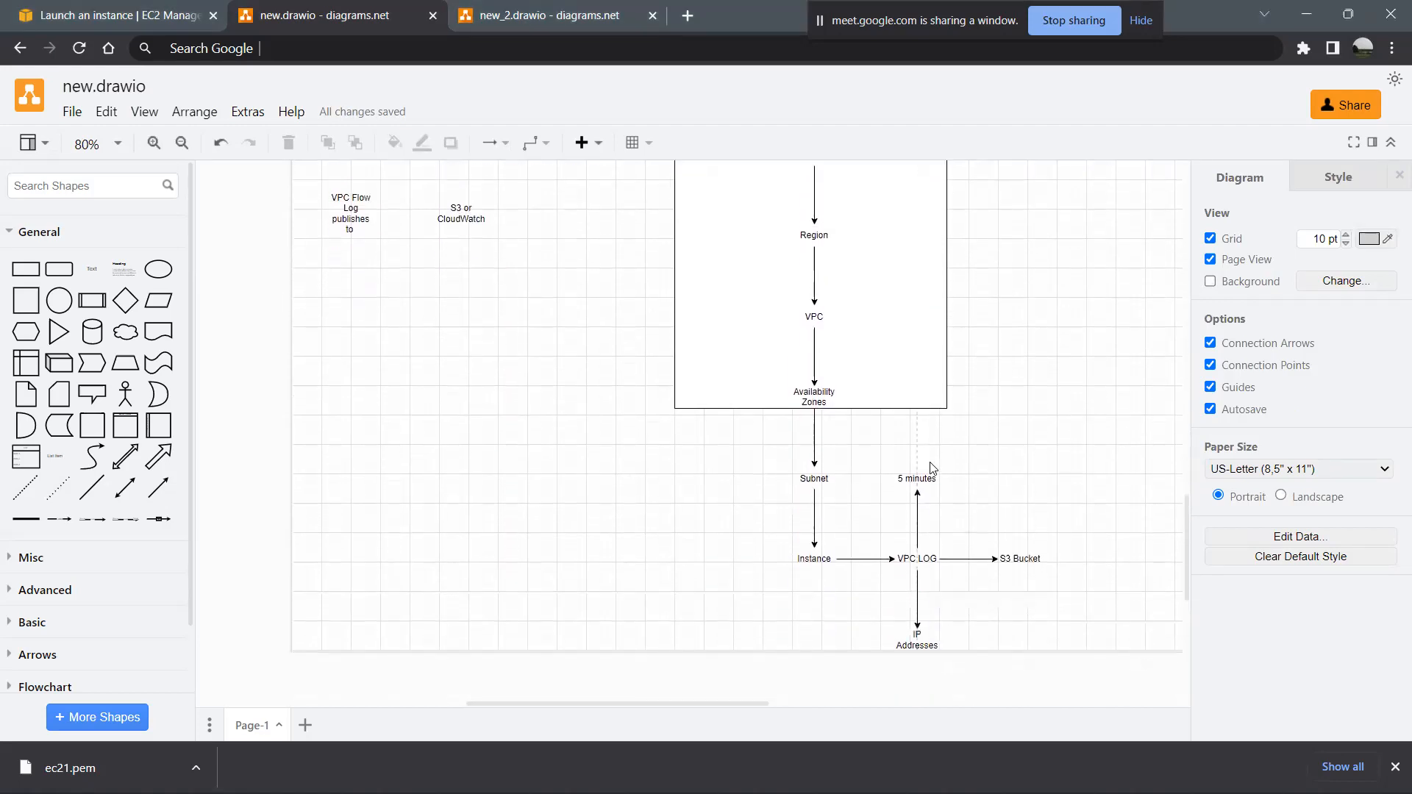
left_click(928, 533)
scroll(841, 300, "up", 2)
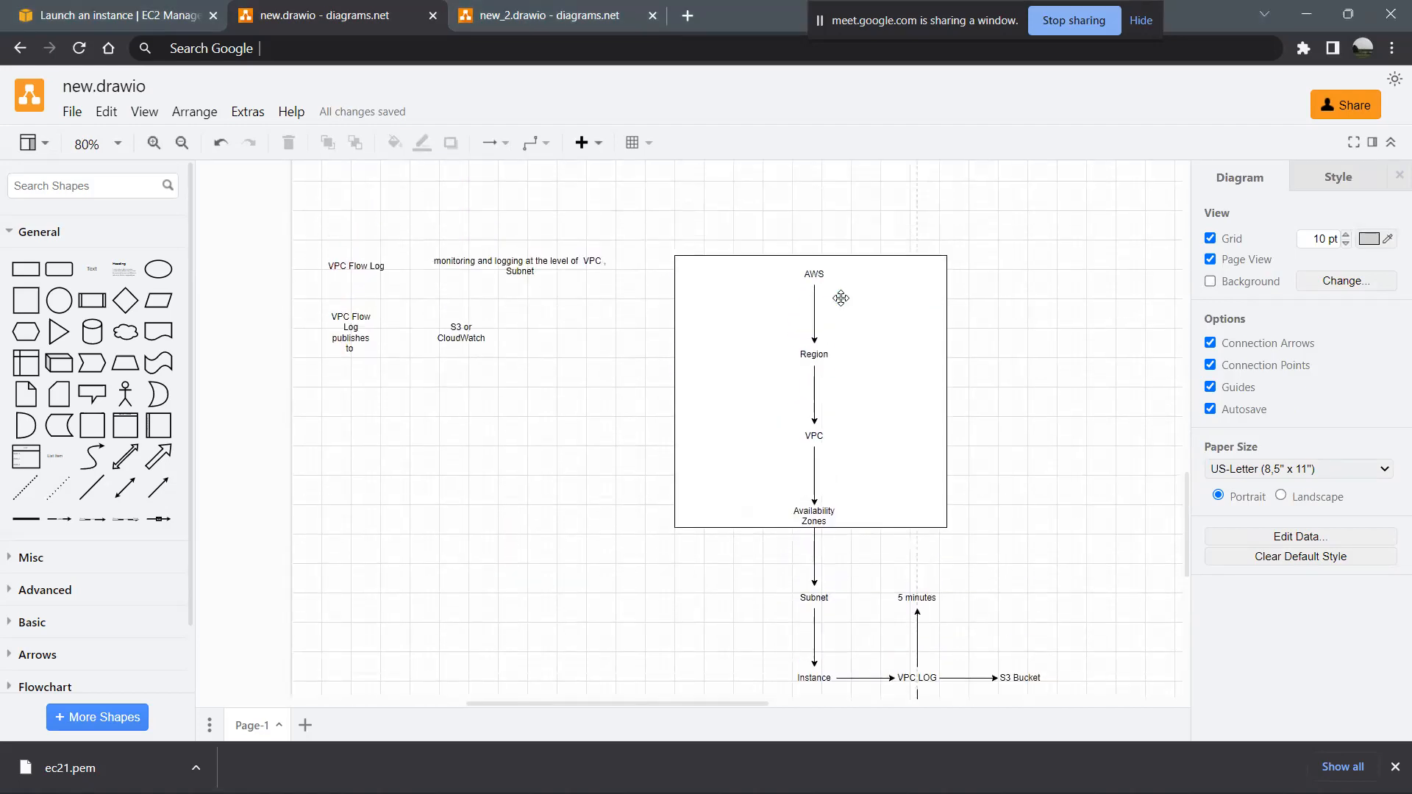
- Add a second Instance text shape below the existing Instance, connected by an arrow
scroll(993, 413, "down", 3)
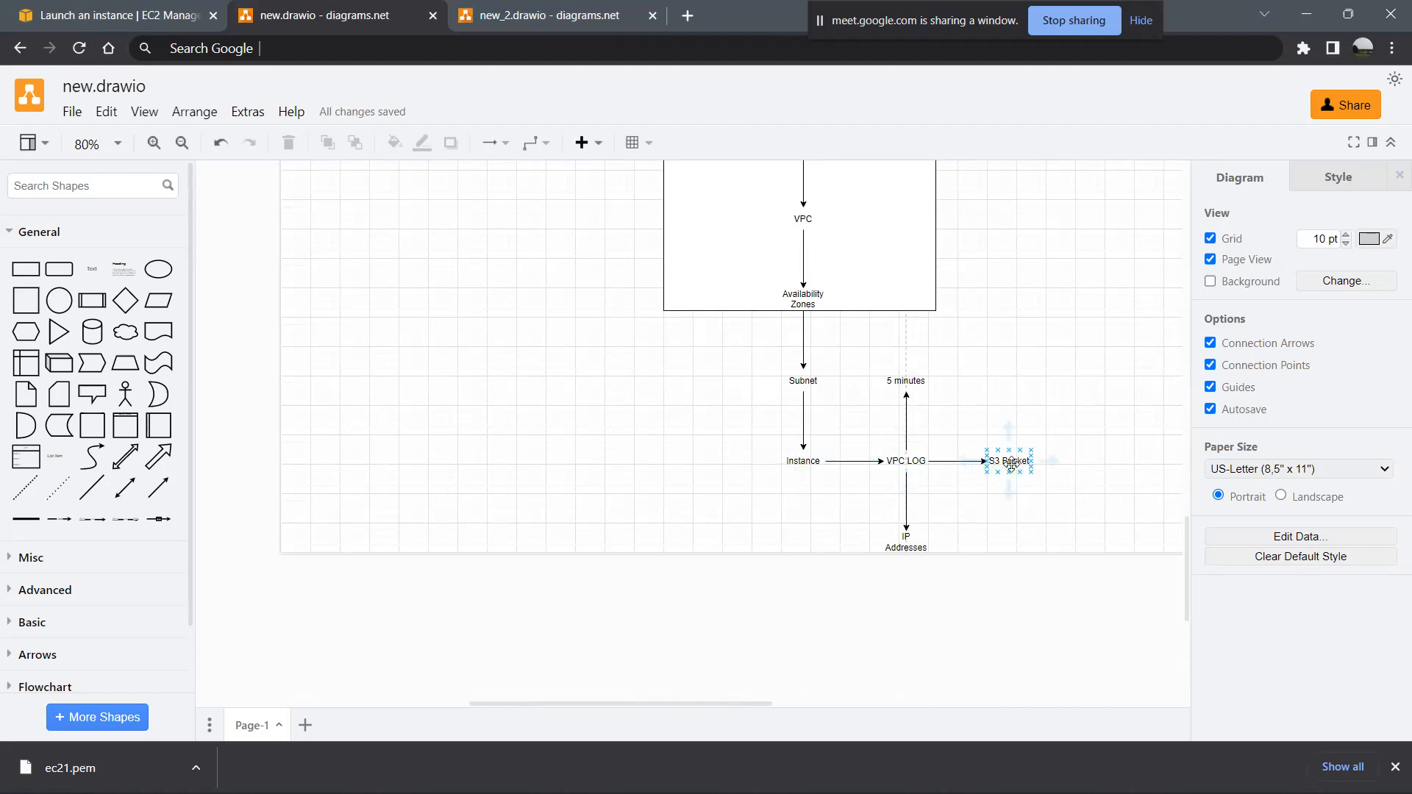
left_click(806, 503)
scroll(806, 537, "down", 3)
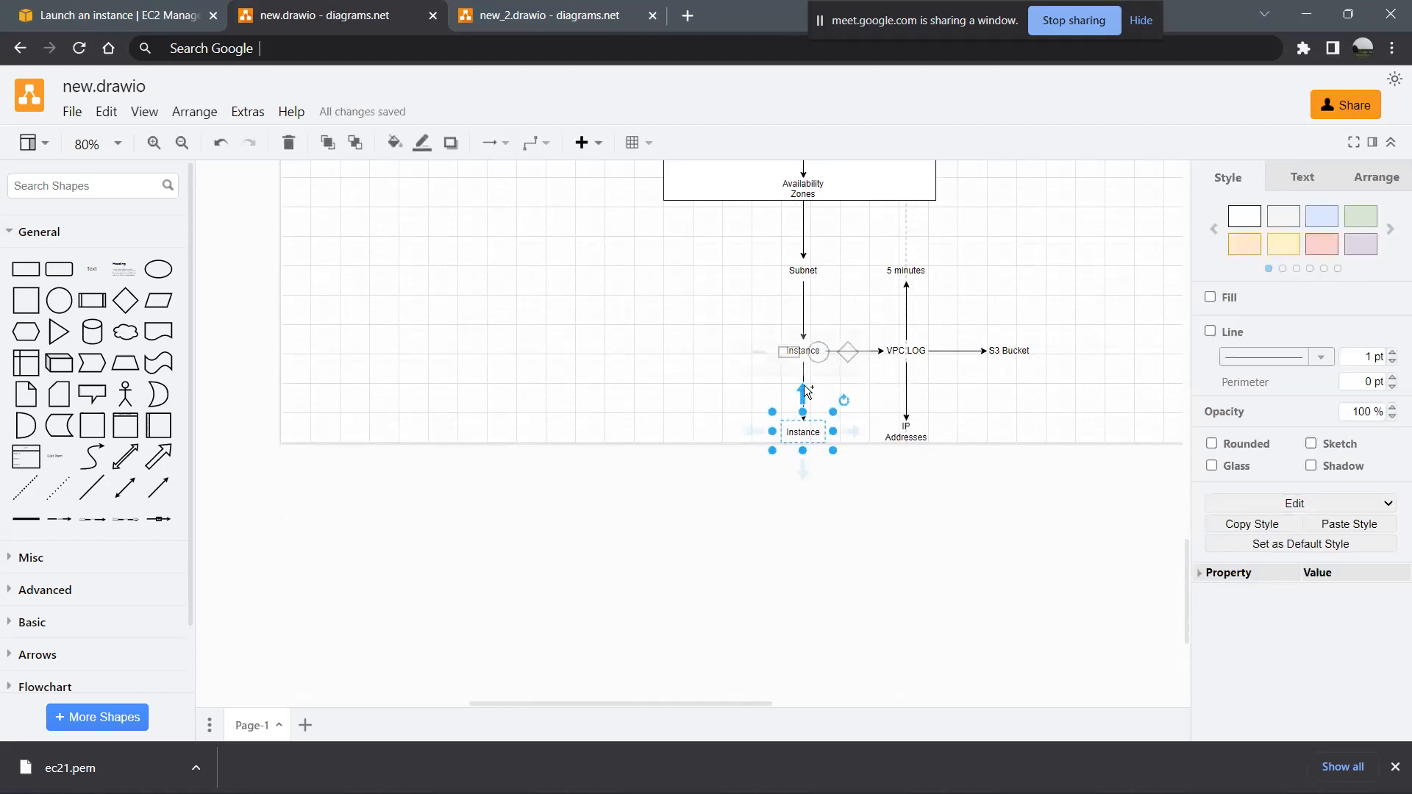
left_click(665, 405)
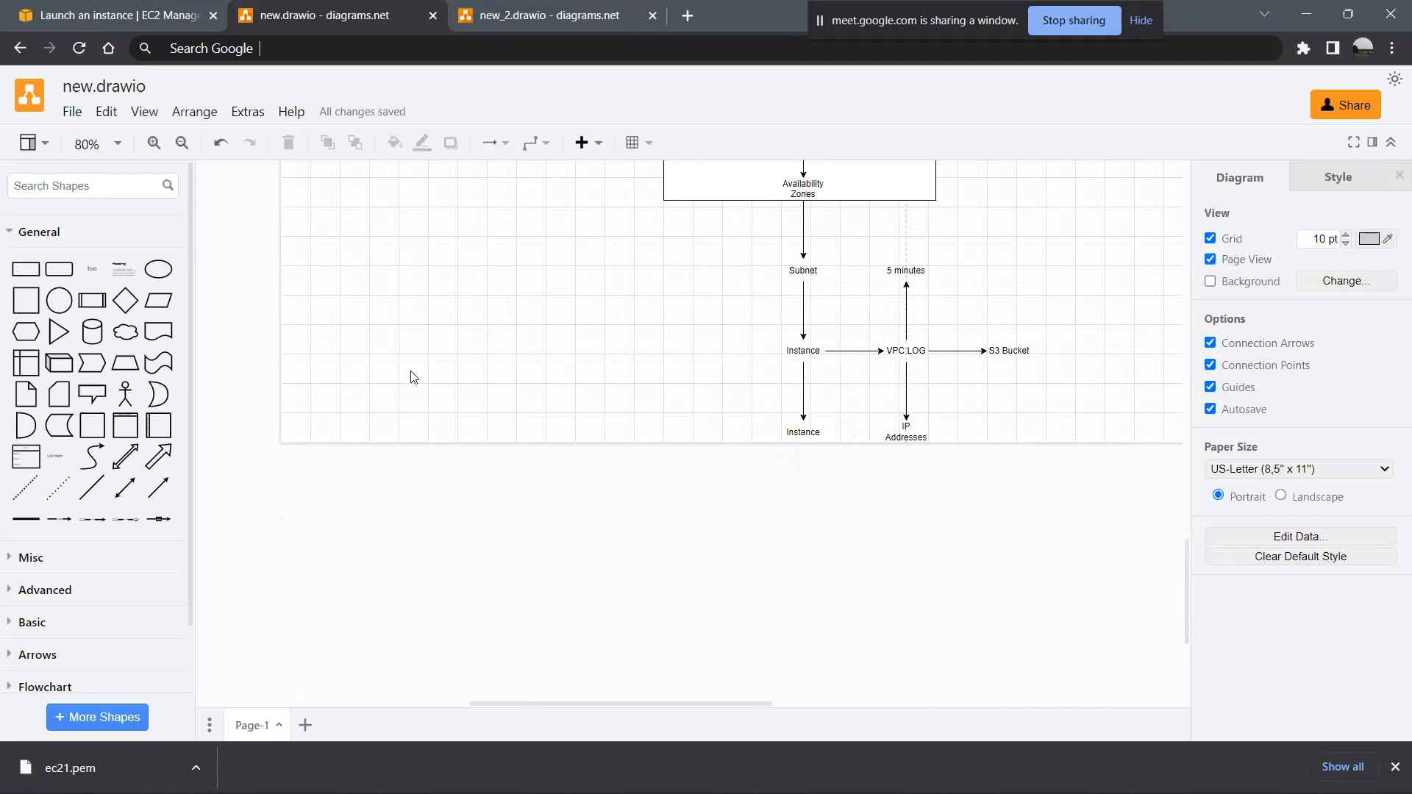
- Insert a text shape reading "VPC LOG Groups" and place it to the left of the arrow between the two Instance labels
left_click(102, 279)
left_click_drag(678, 427, 757, 394)
key("Return")
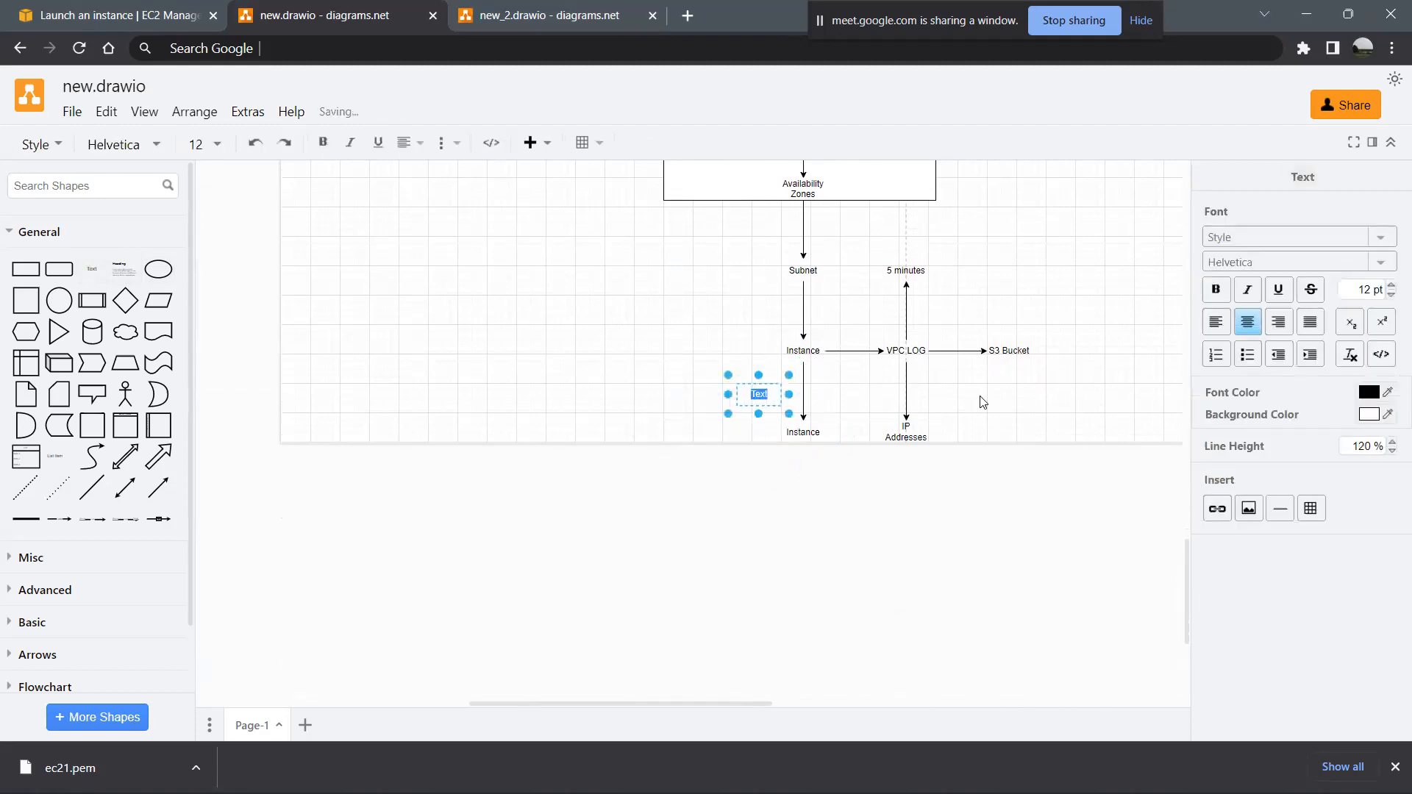
type("VPC LOG")
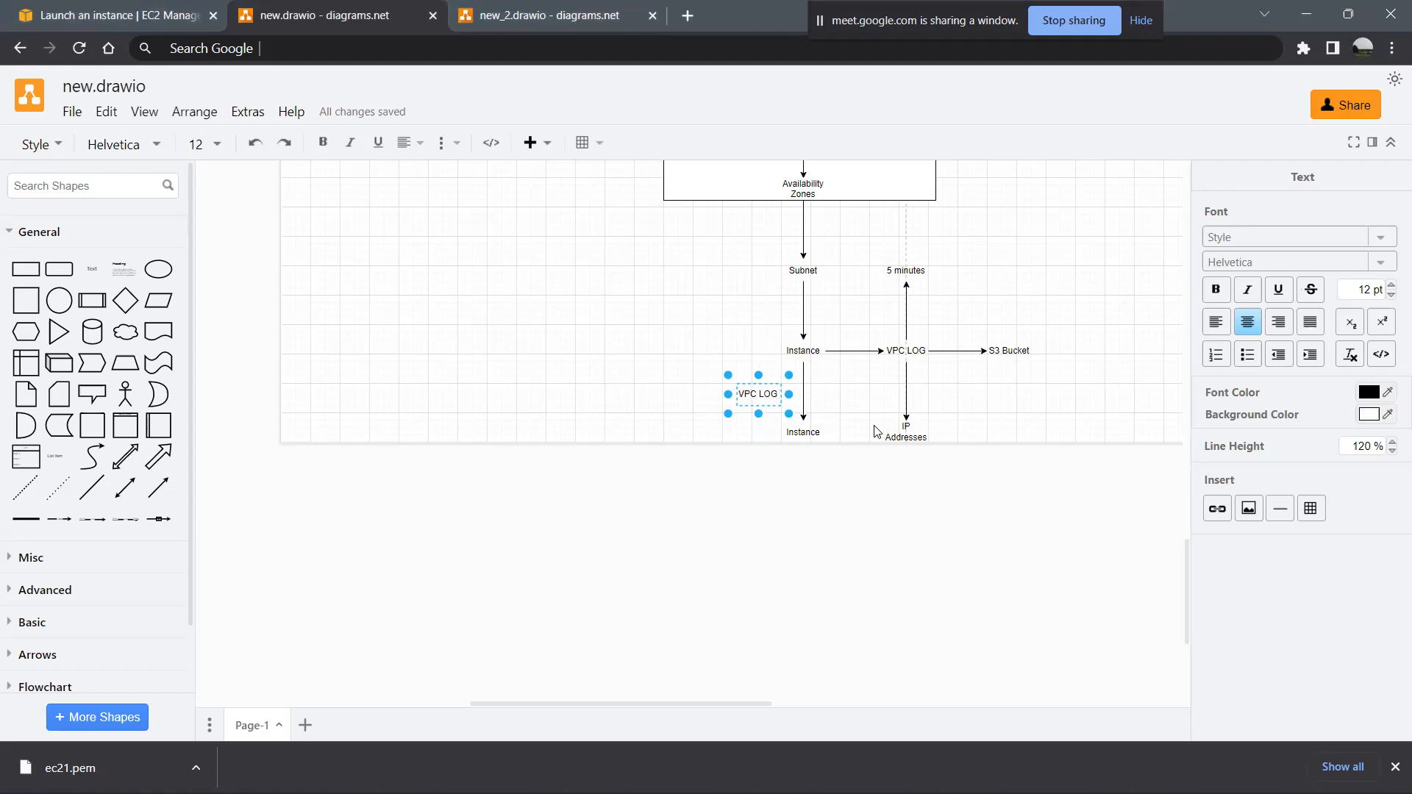
type("Groups")
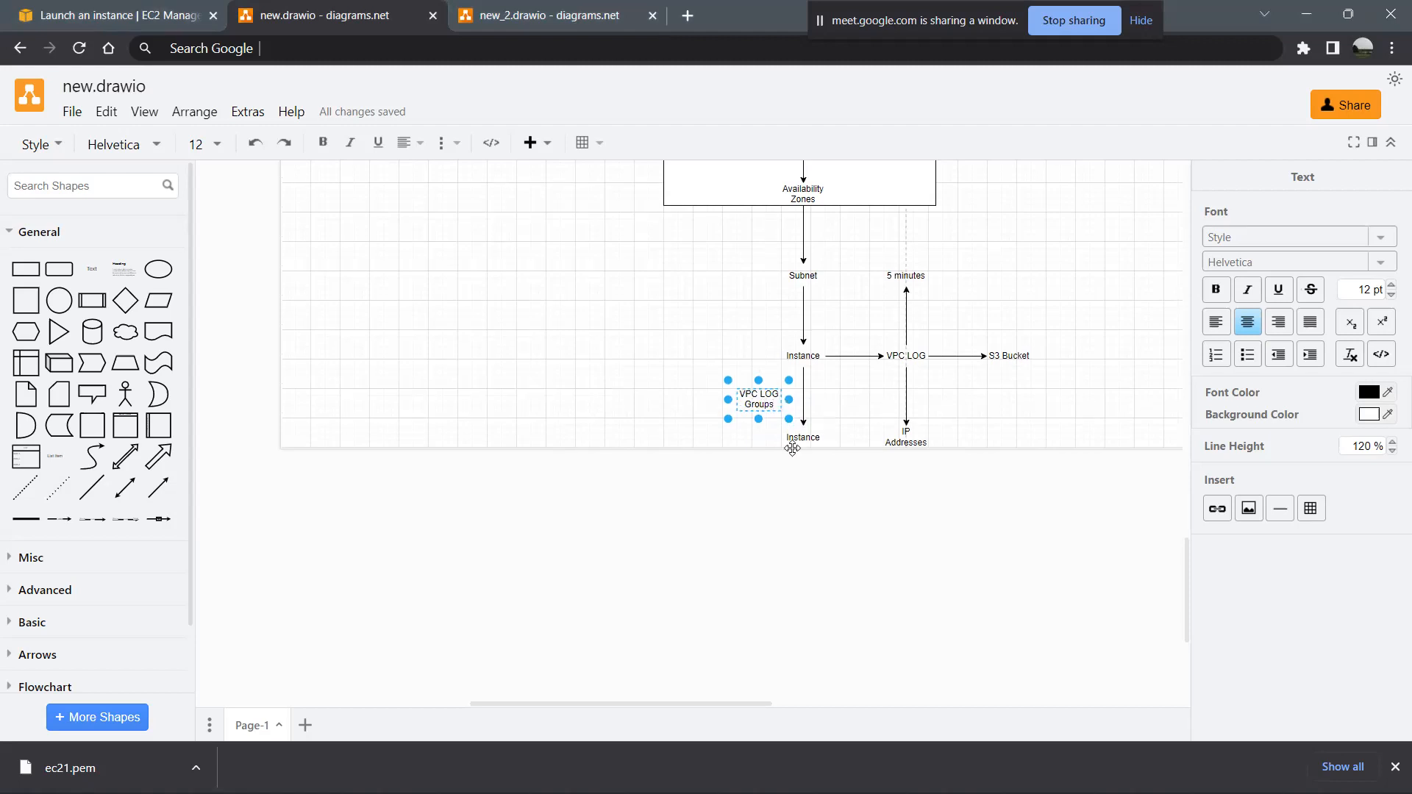
left_click(765, 489)
left_click(766, 489)
left_click(765, 395)
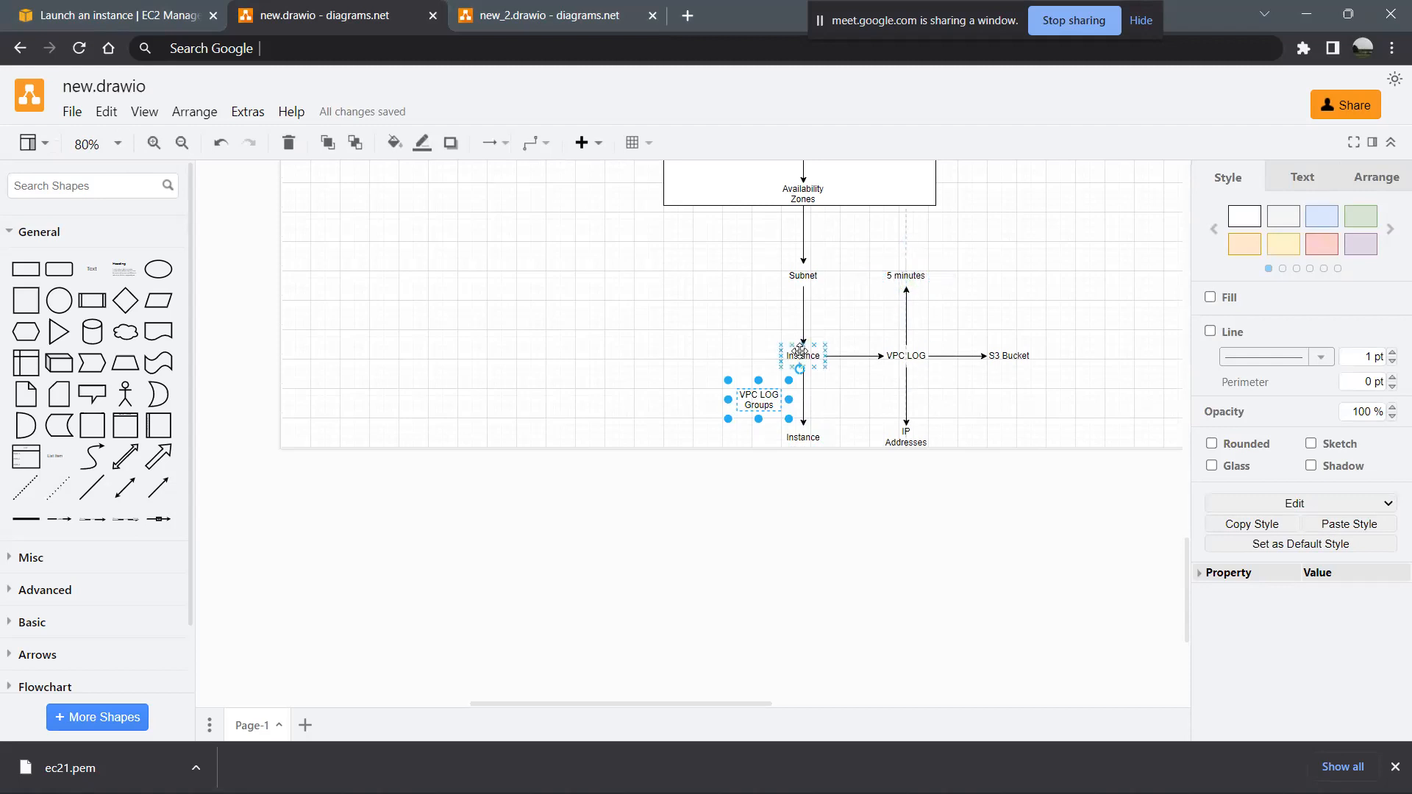
left_click_drag(767, 391, 730, 384)
double_click(731, 385)
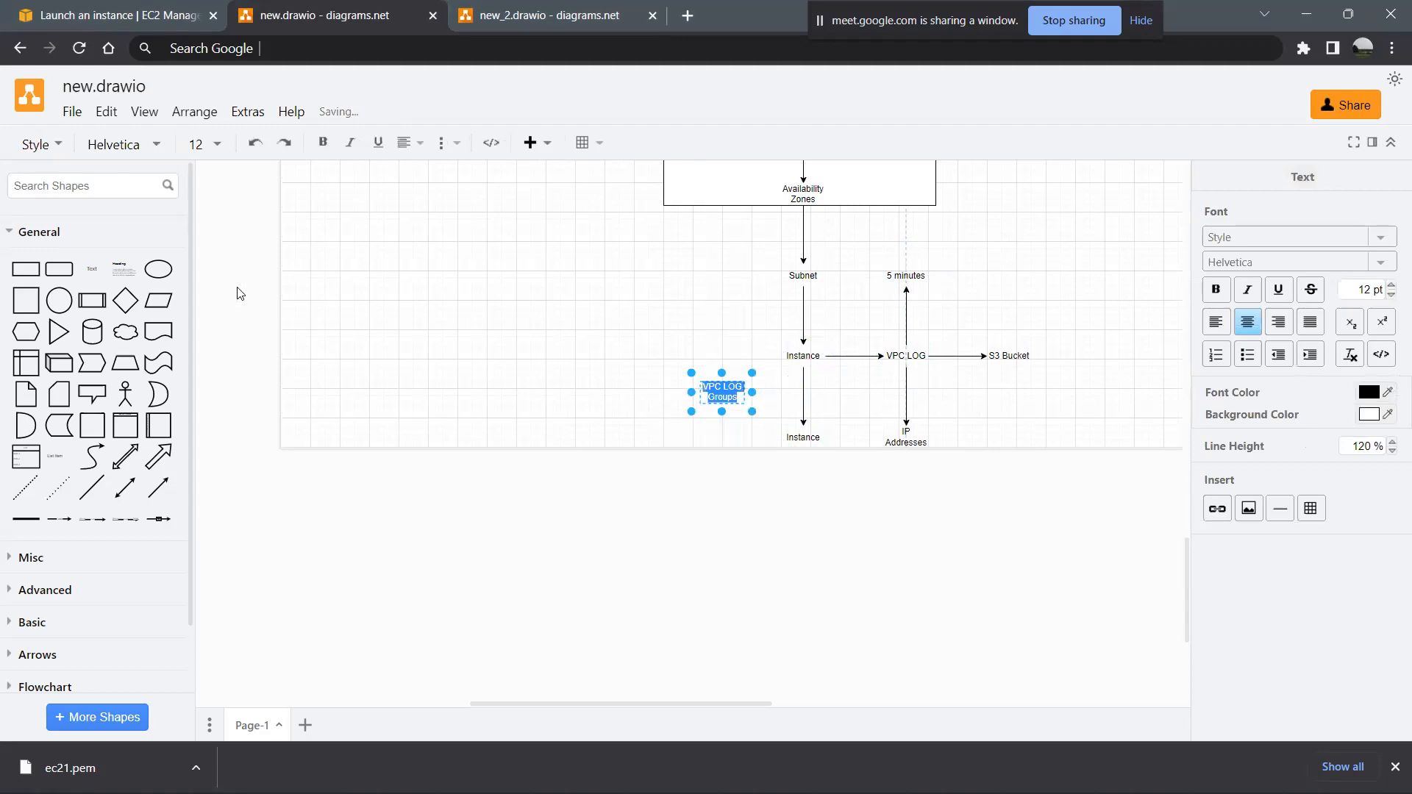
- Place a text shape reading "Stream of Logs" above VPC LOG Groups, left of the upper Instance
left_click(100, 280)
left_click(100, 280)
left_click_drag(684, 427, 731, 357)
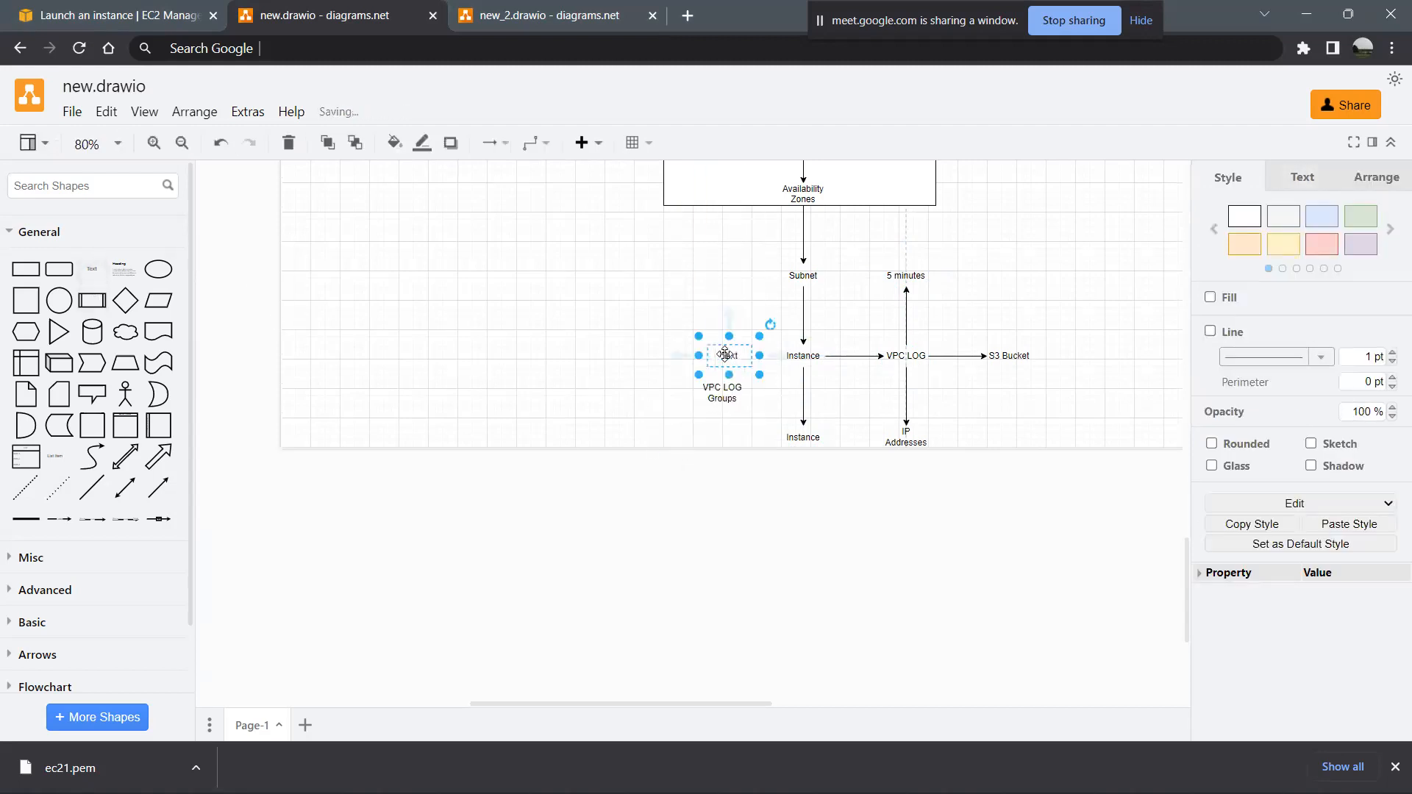
double_click(730, 355)
type("ream of")
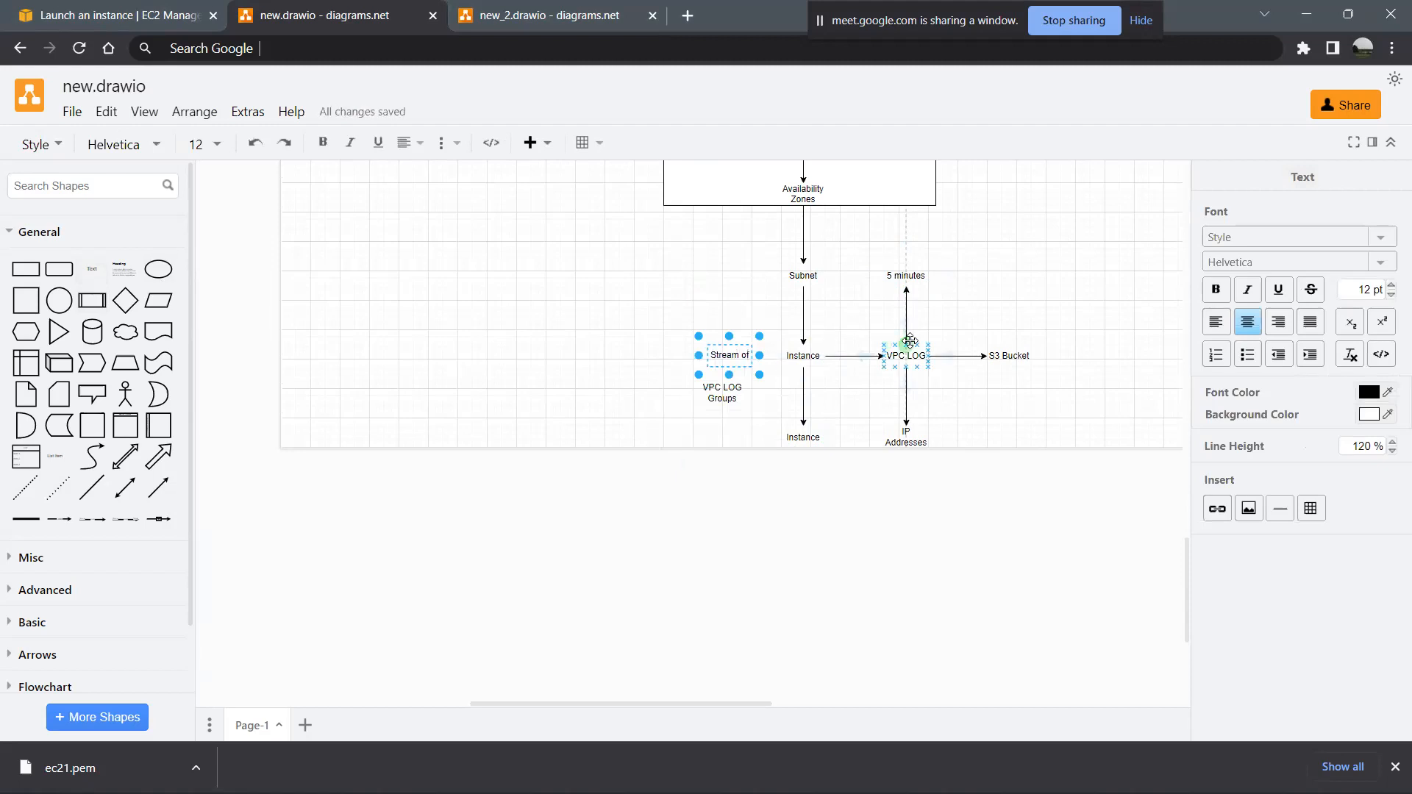
type(" Logs")
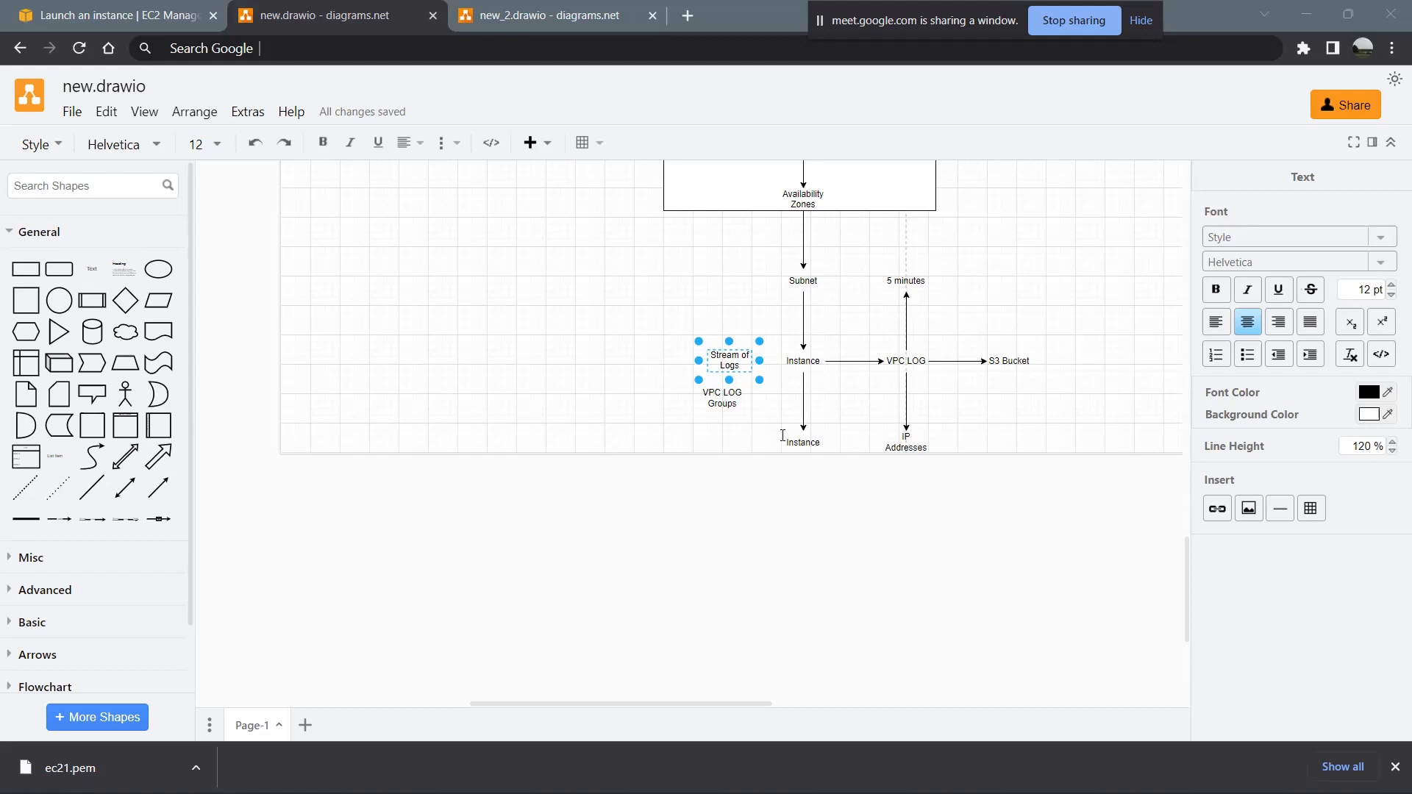
- Look over the VPC Flow Log notes and the complete hierarchy diagram across the page
scroll(567, 398, "up", 6)
scroll(567, 398, "down", 3)
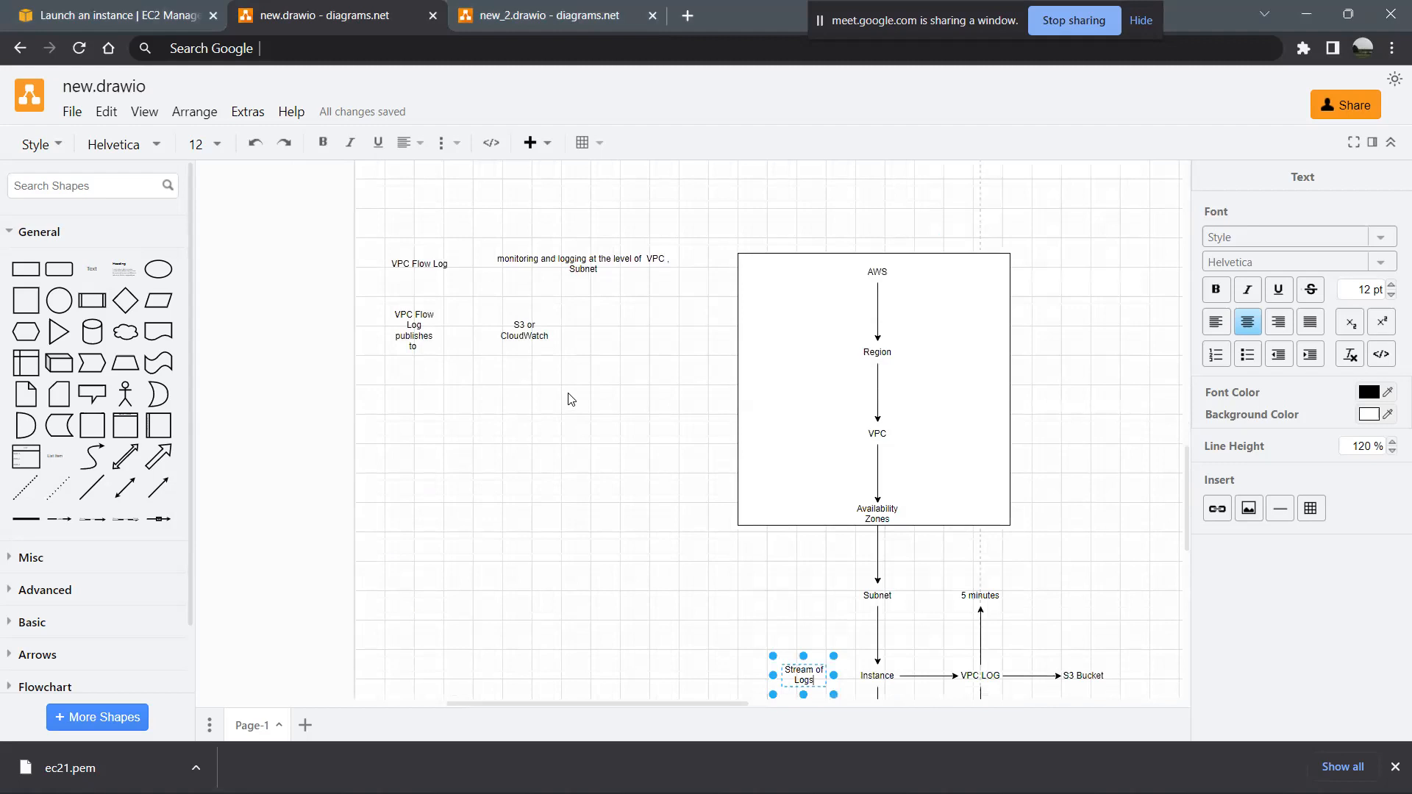
scroll(916, 589, "down", 3)
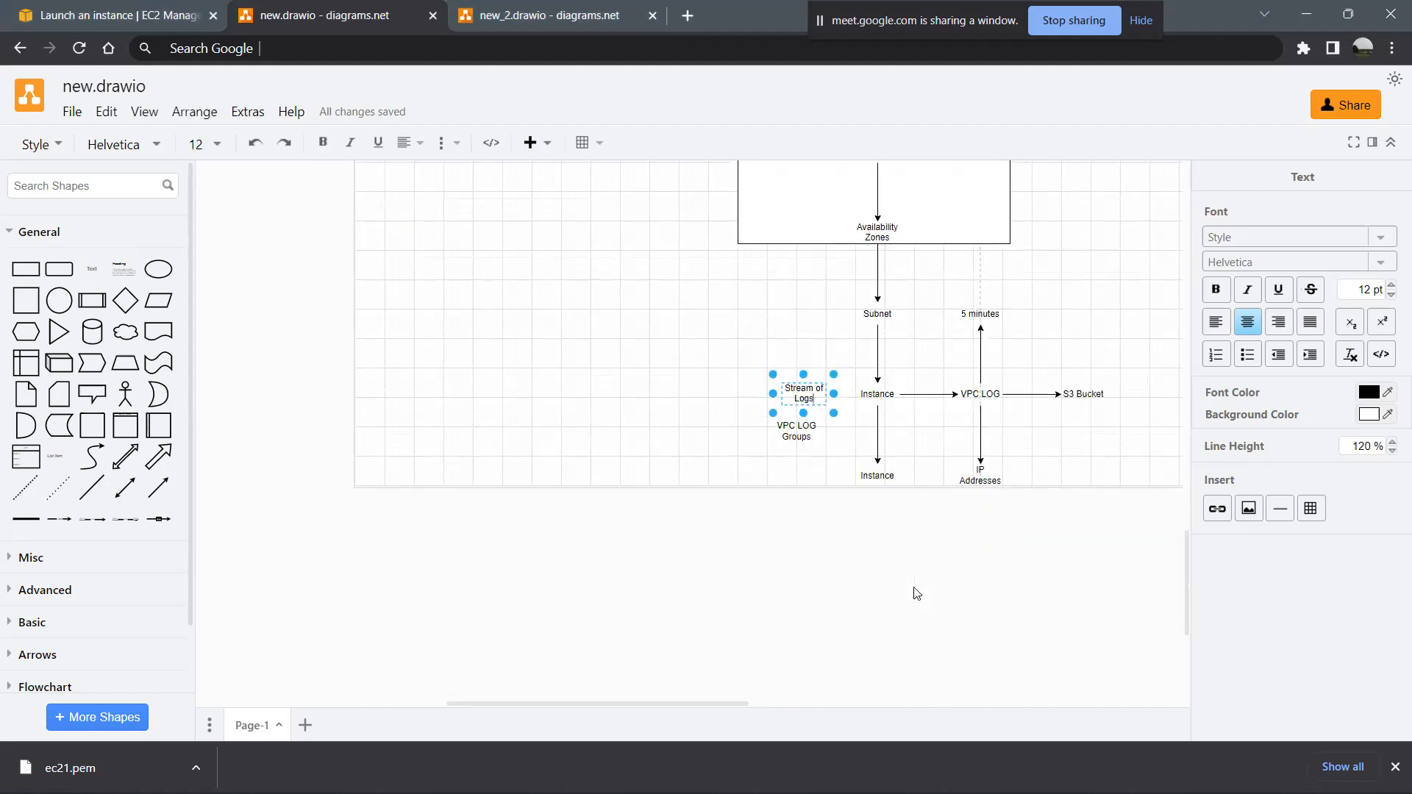
scroll(916, 594, "right", 12)
scroll(916, 594, "up", 1)
scroll(916, 593, "left", 5)
scroll(916, 594, "right", 3)
scroll(916, 594, "up", 1)
scroll(916, 594, "down", 3)
scroll(916, 594, "right", 2)
scroll(916, 593, "left", 1)
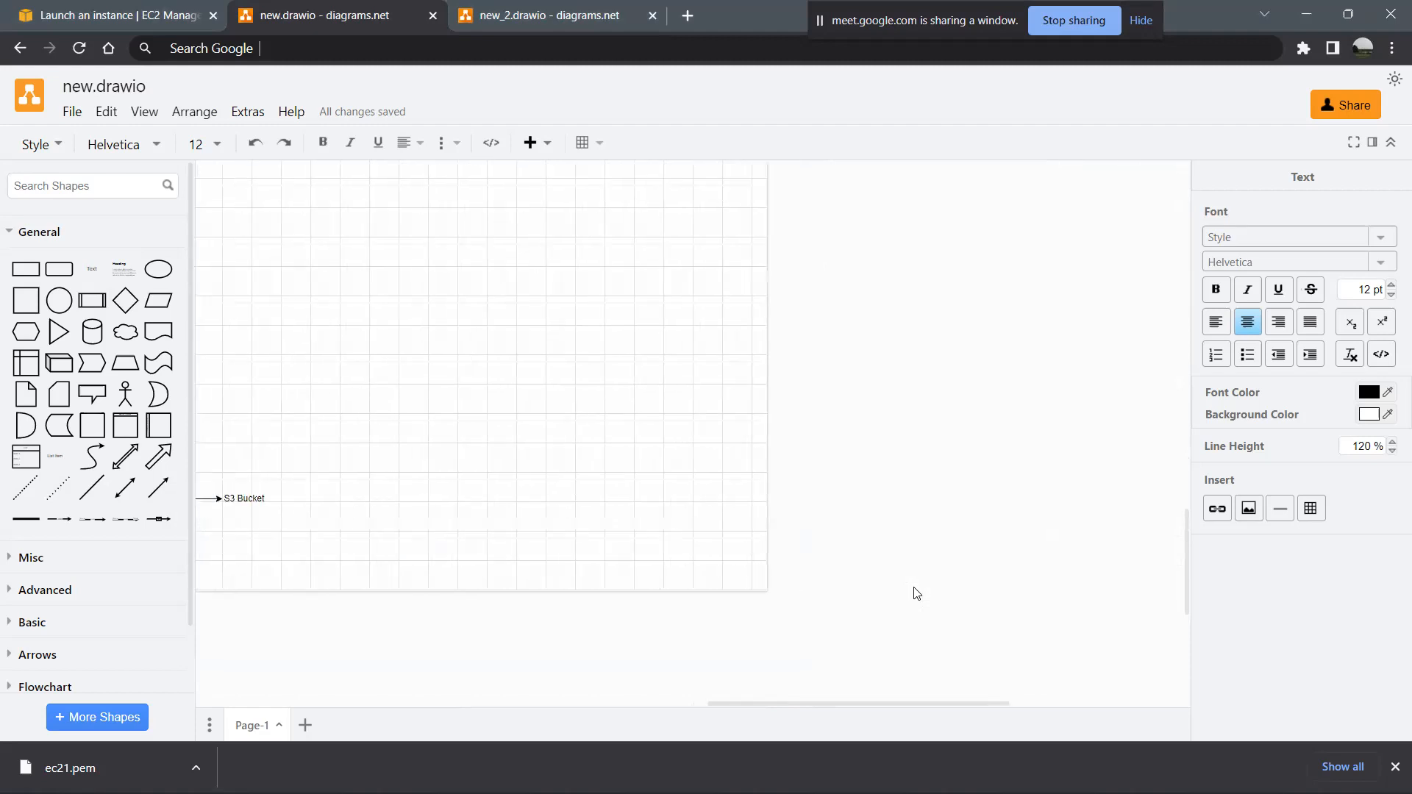
- Insert a text shape reading "Internet" in the empty page area to the right of the boxed notes
left_click(89, 272)
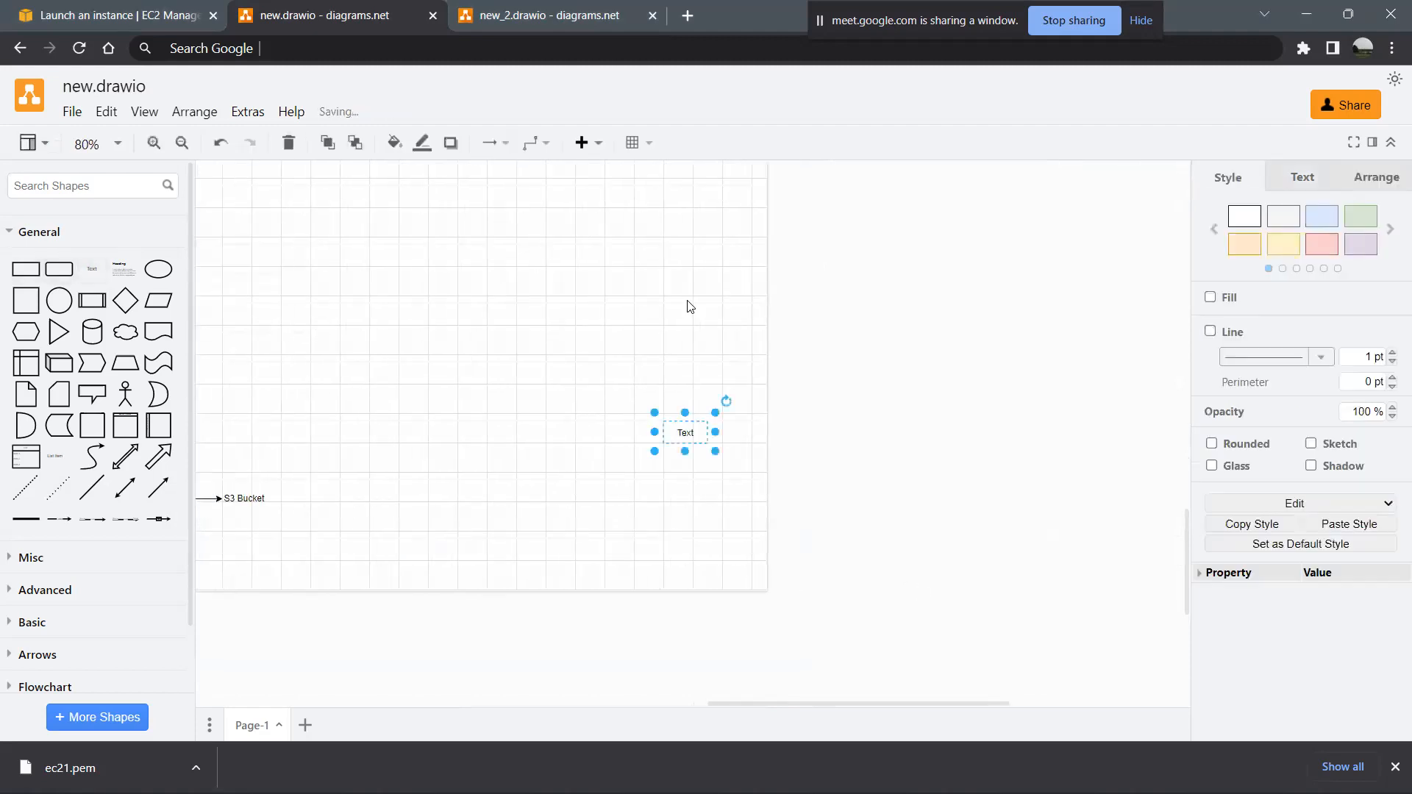
left_click_drag(685, 431, 566, 192)
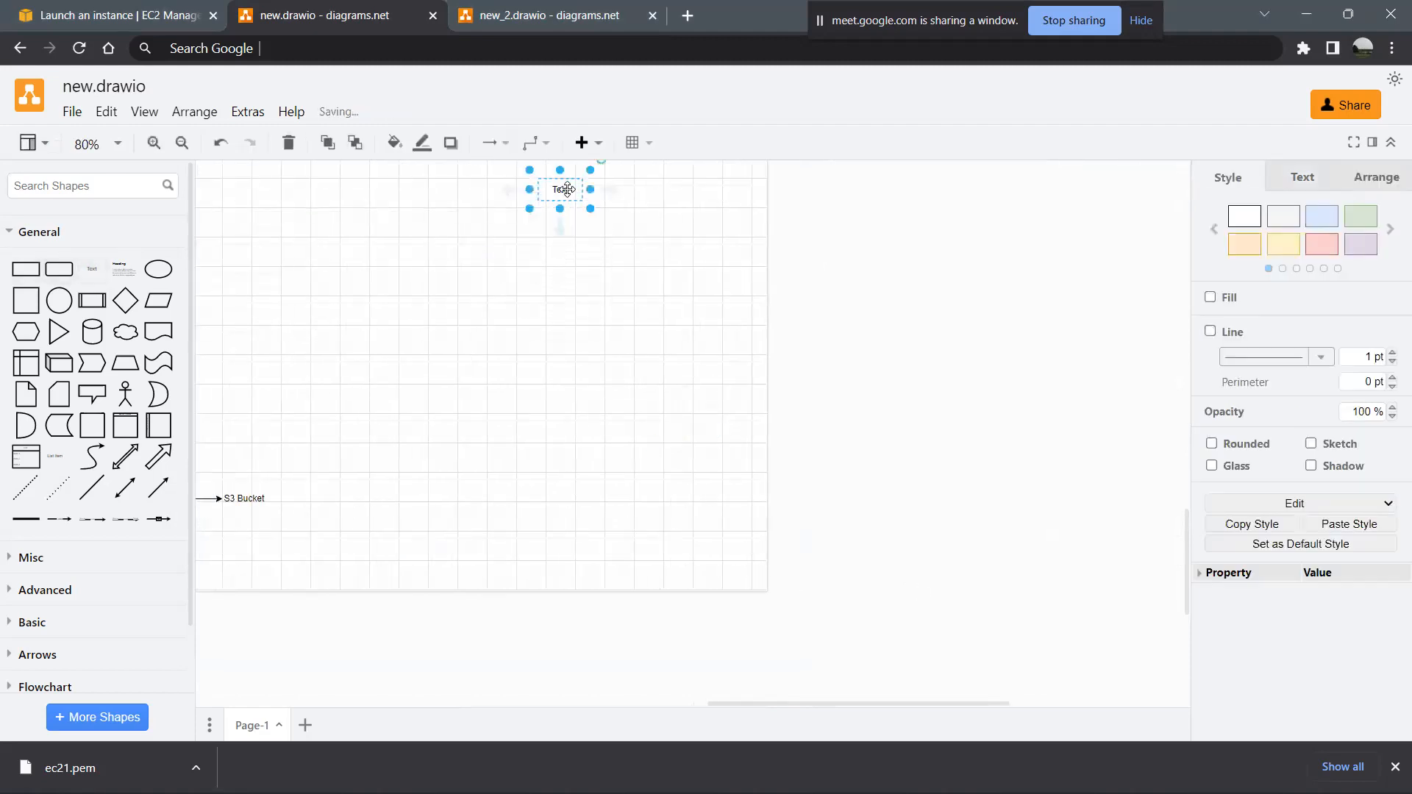
left_click_drag(558, 508, 561, 197)
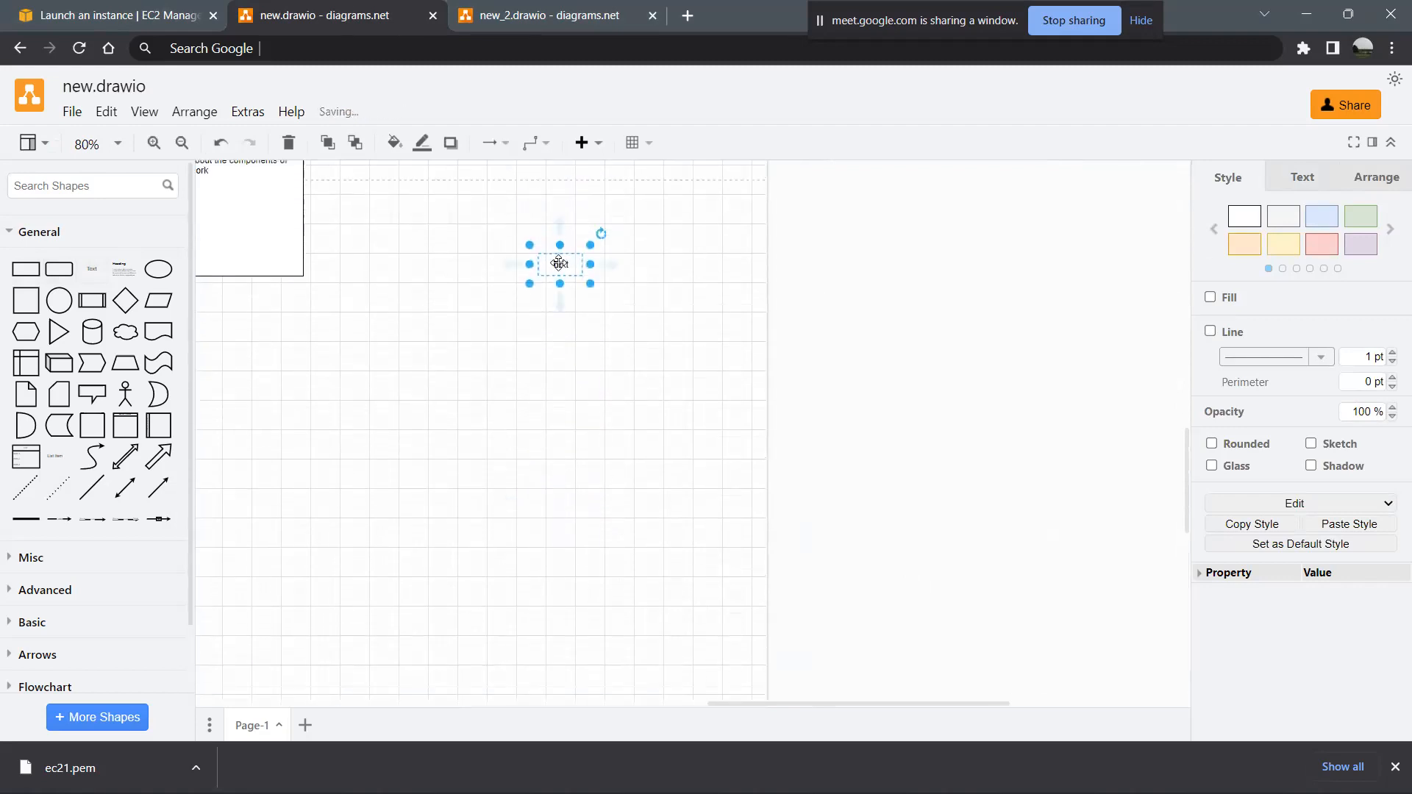
double_click(559, 262)
type("Internet")
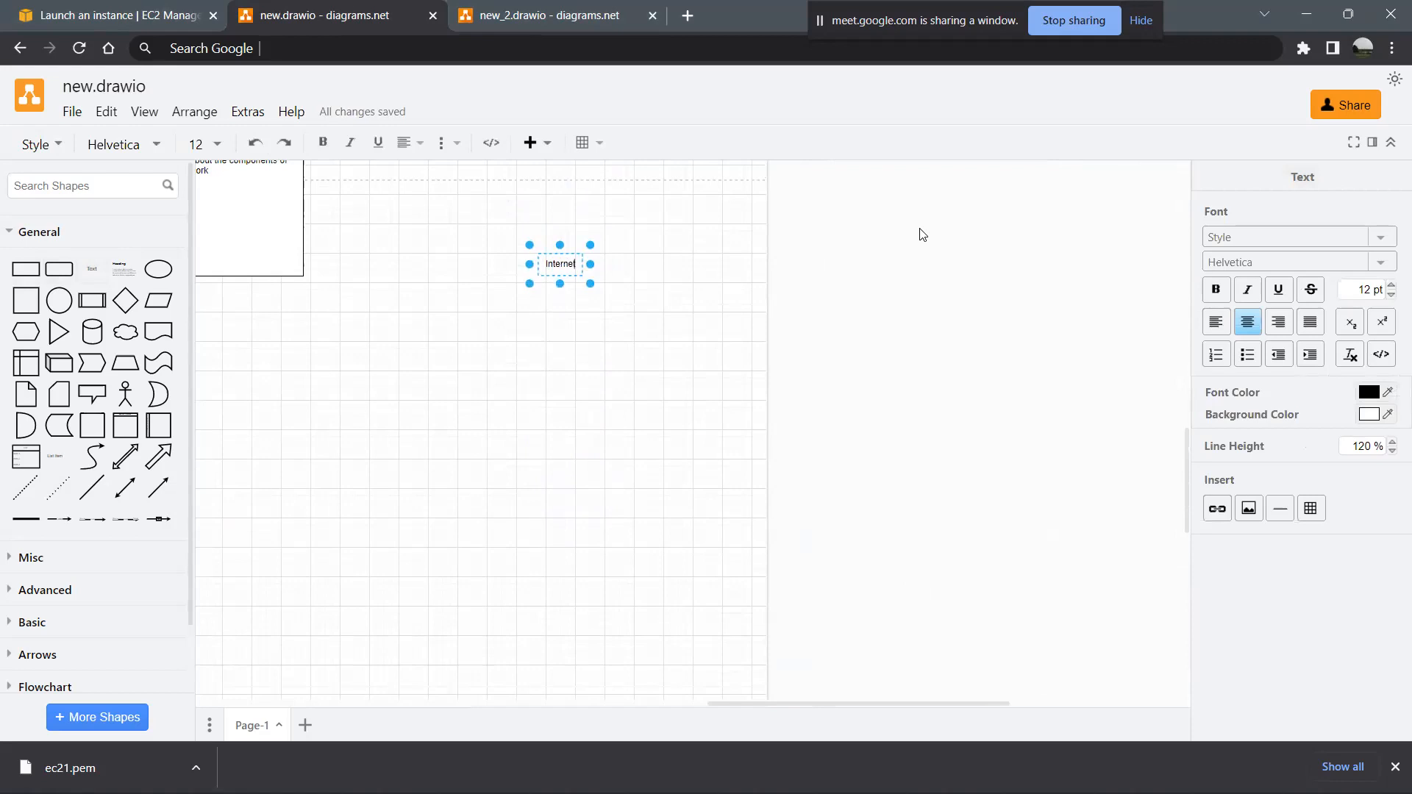
left_click(576, 328)
- Add a text shape reading "Internet Gateway" below Internet, connected by an arrow
left_click(555, 265)
left_click(558, 306)
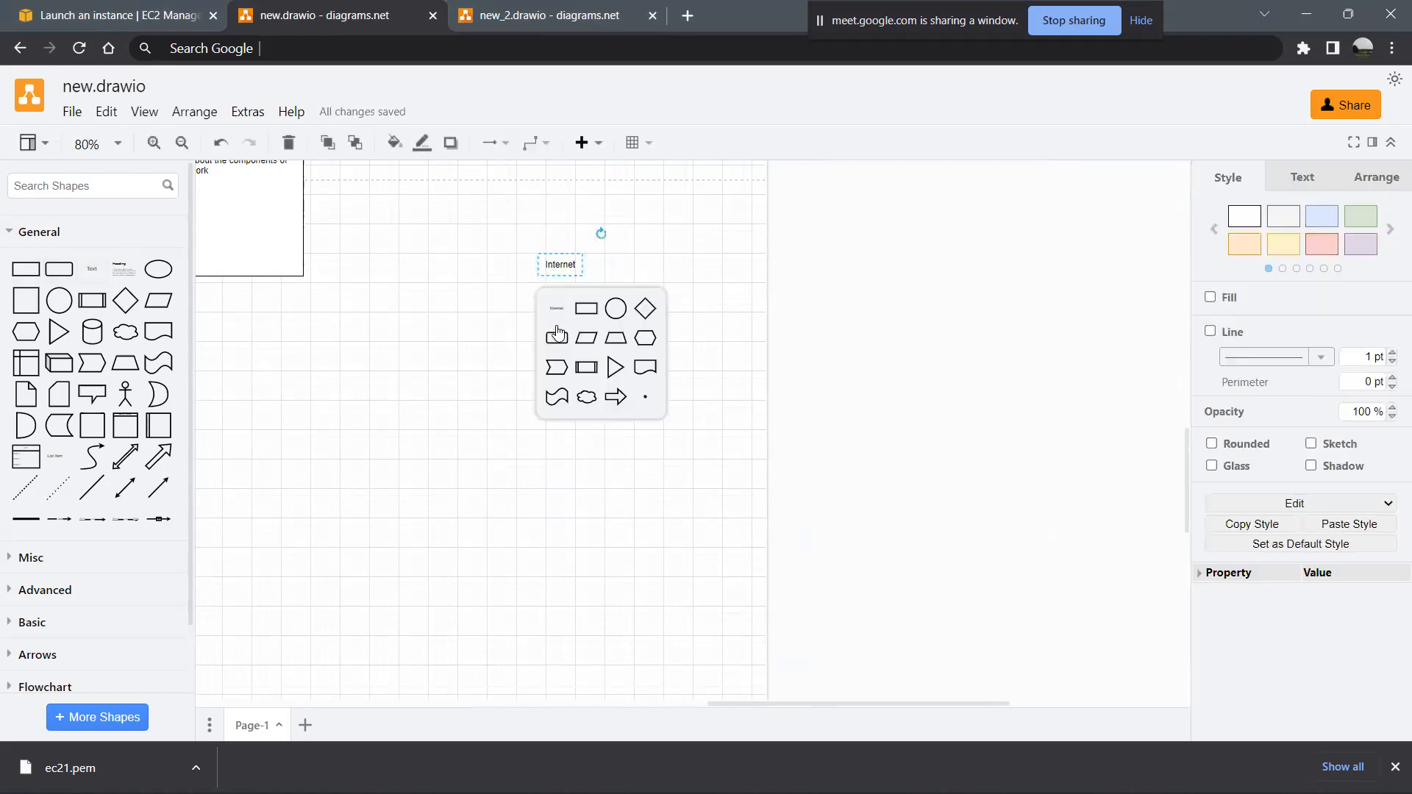
left_click(558, 320)
double_click(568, 353)
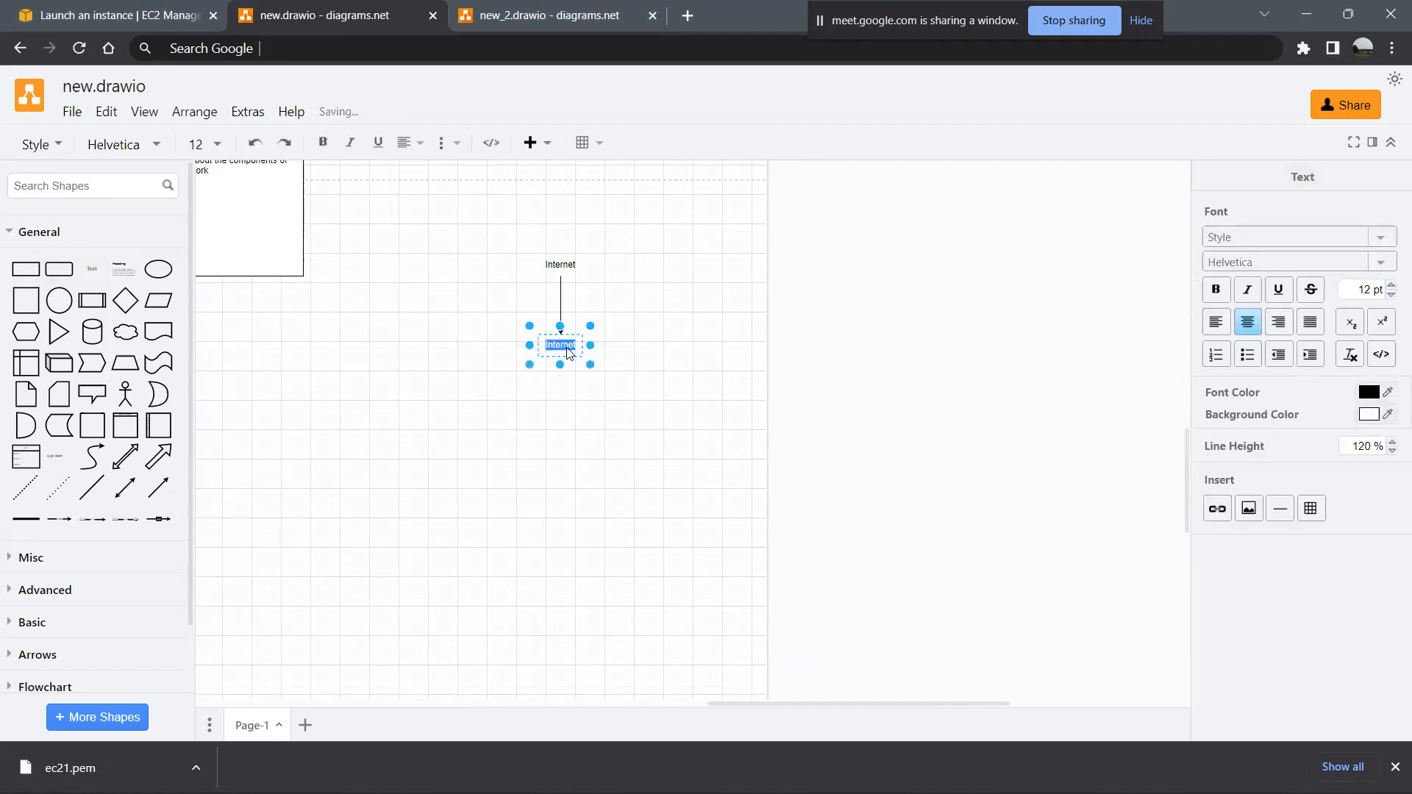
type("Internet Ga")
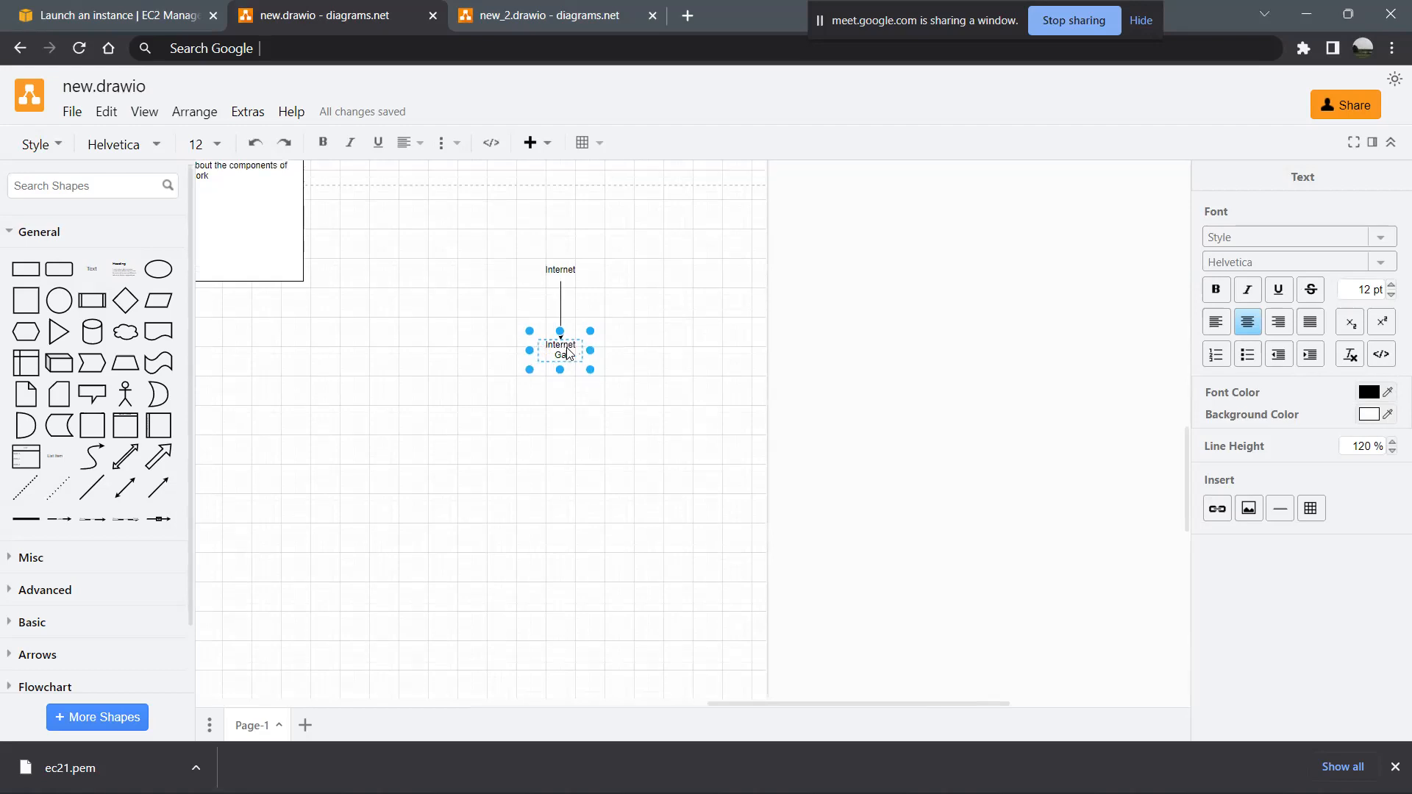
type("teway")
left_click(626, 442)
- Add a text shape reading "VPC" below Internet Gateway, connected by an arrow
left_click(567, 352)
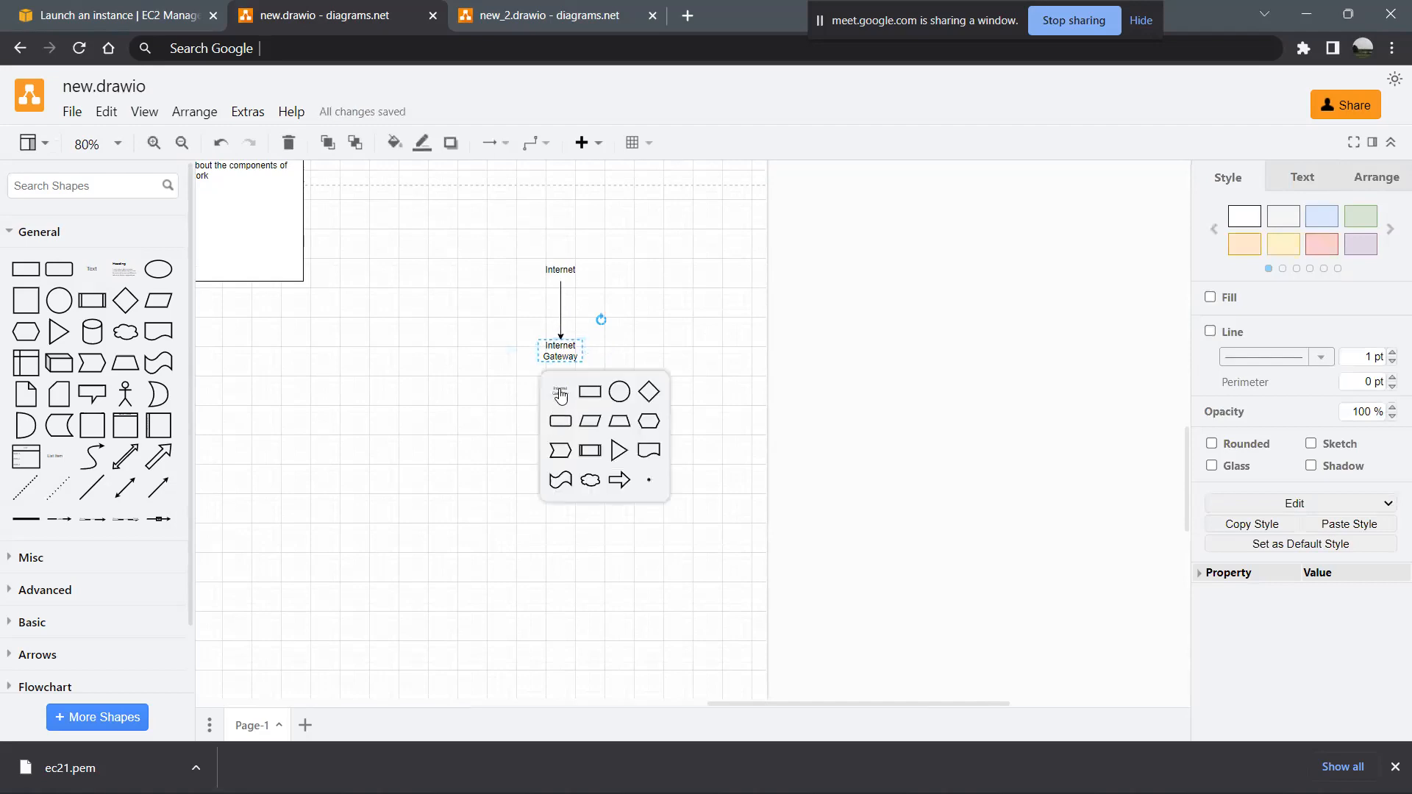
left_click(561, 392)
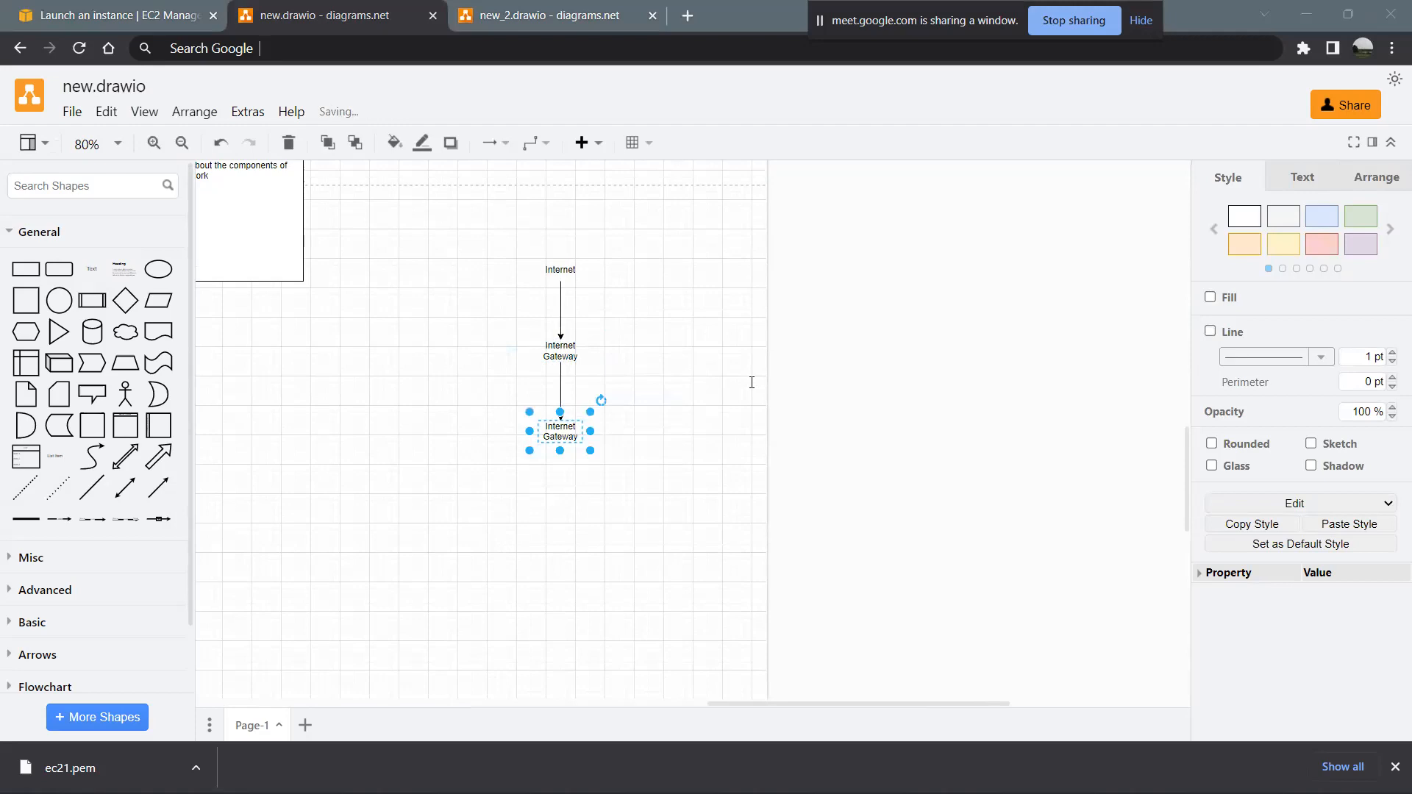
key("F2")
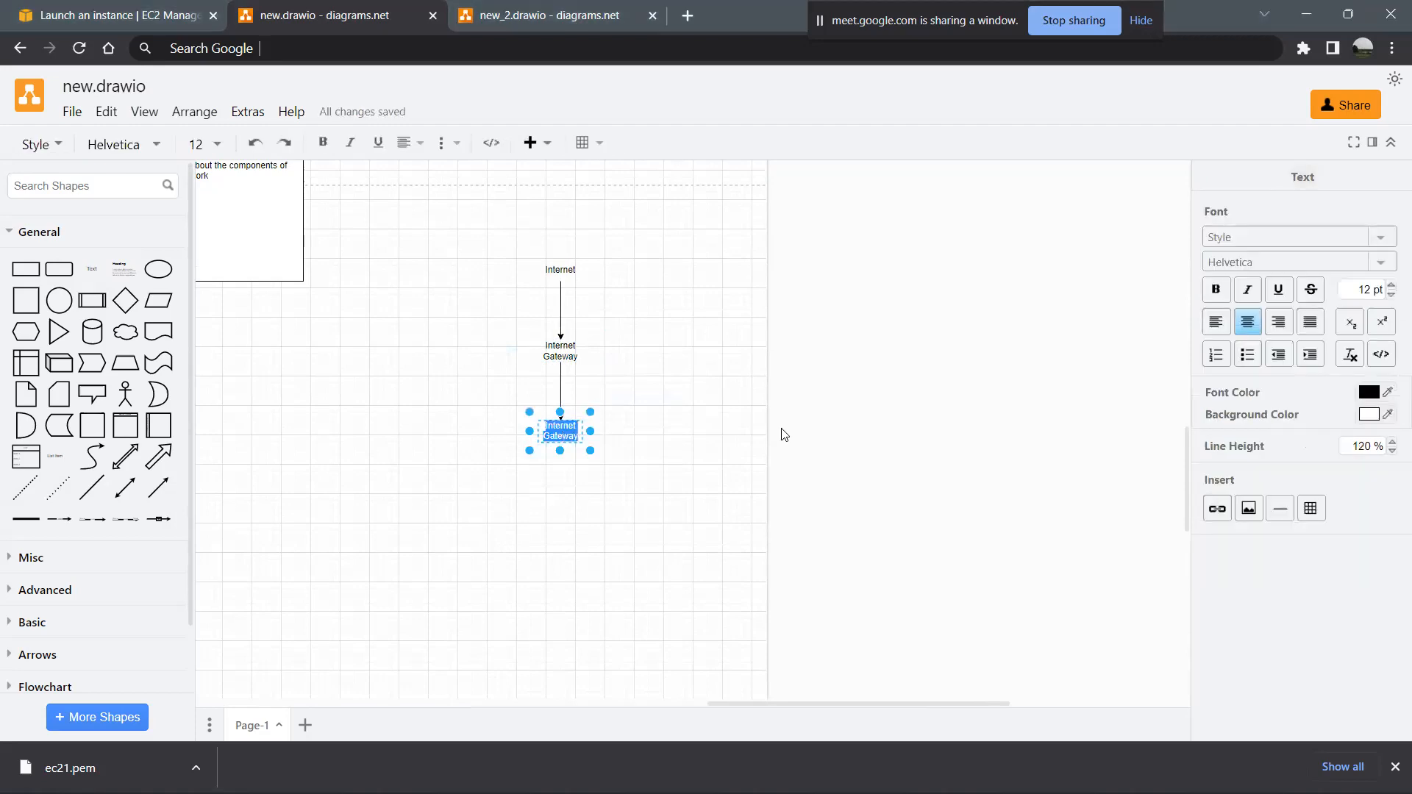
type("VPC")
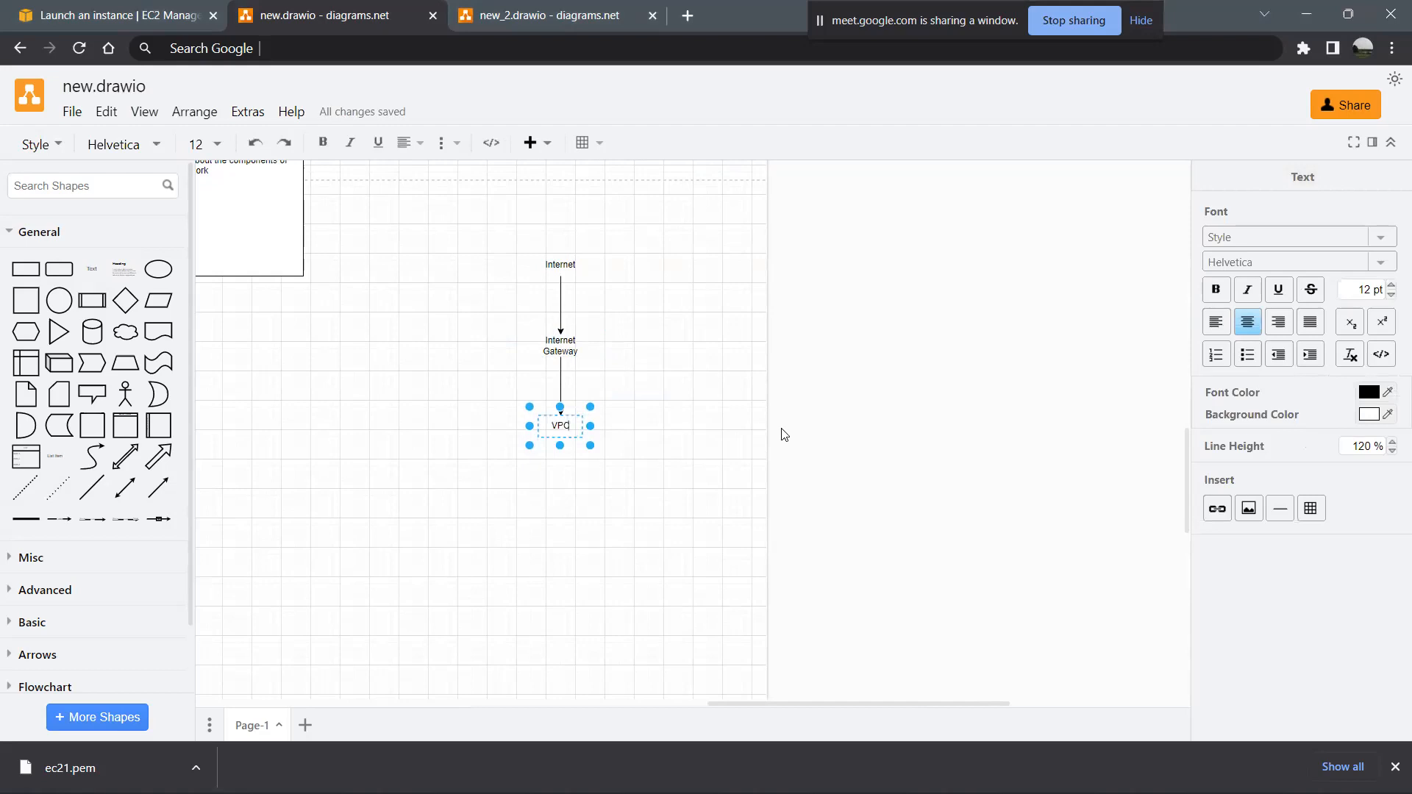
left_click(605, 451)
- Add a text shape reading "Router" below VPC, connected by an arrow
left_click(563, 428)
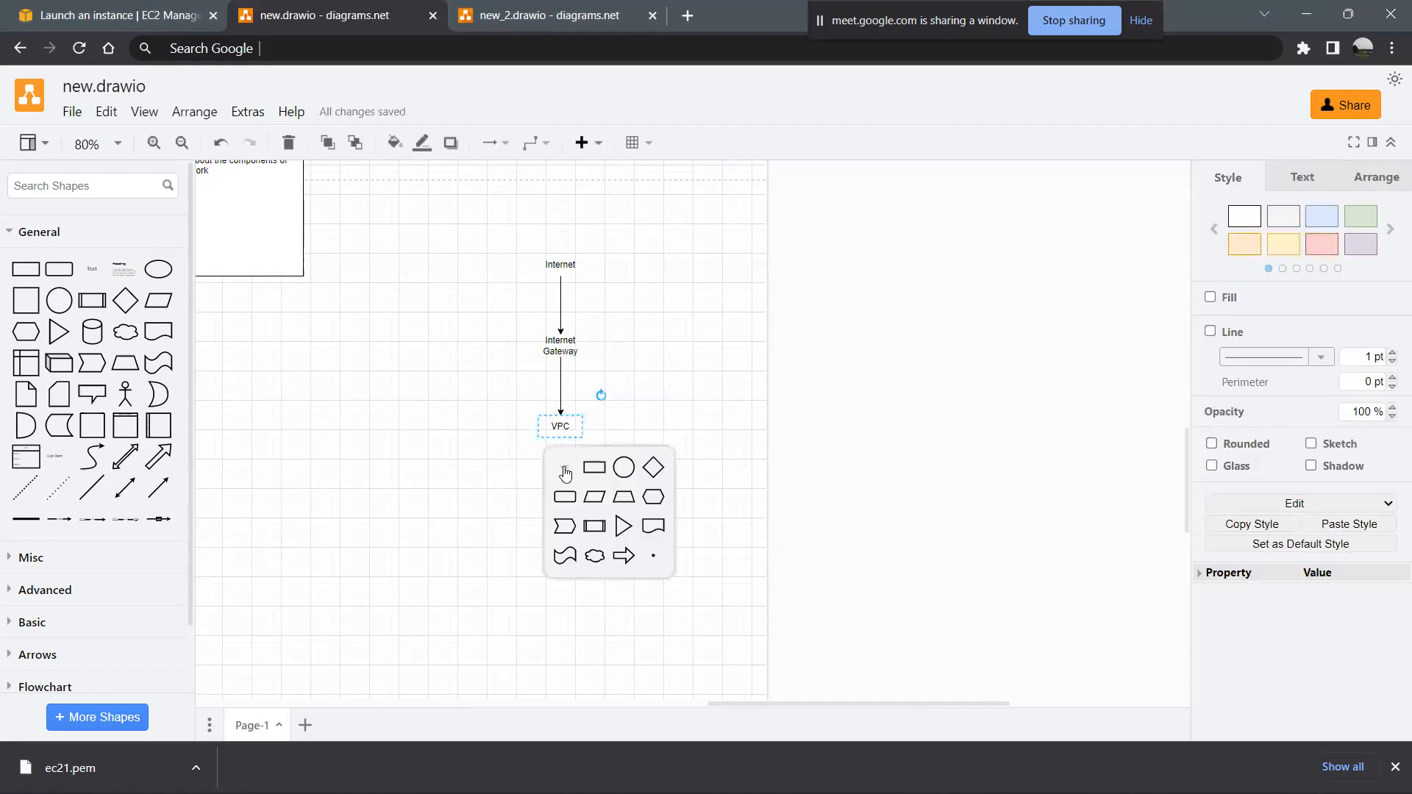
left_click(565, 471)
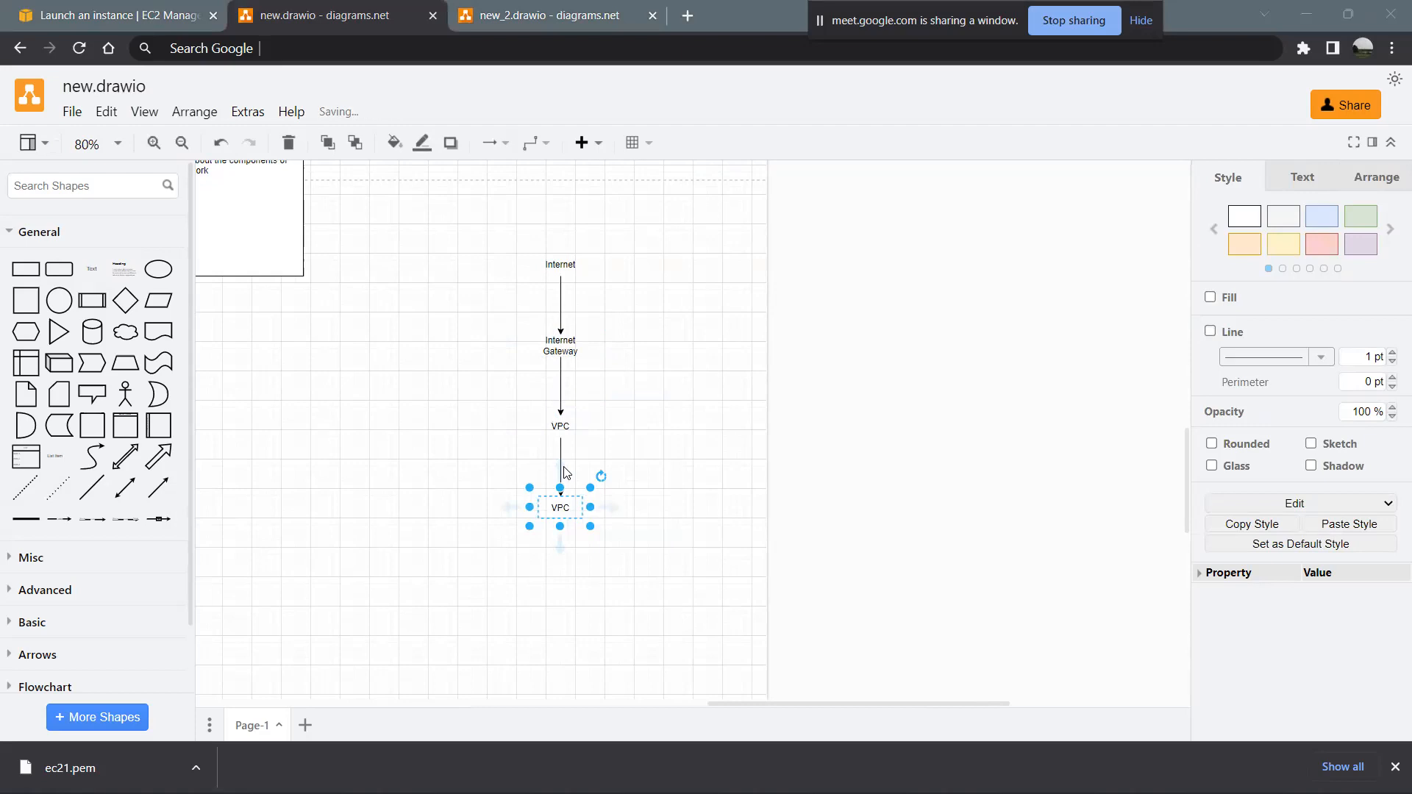
key("F2")
type("Router")
left_click(677, 549)
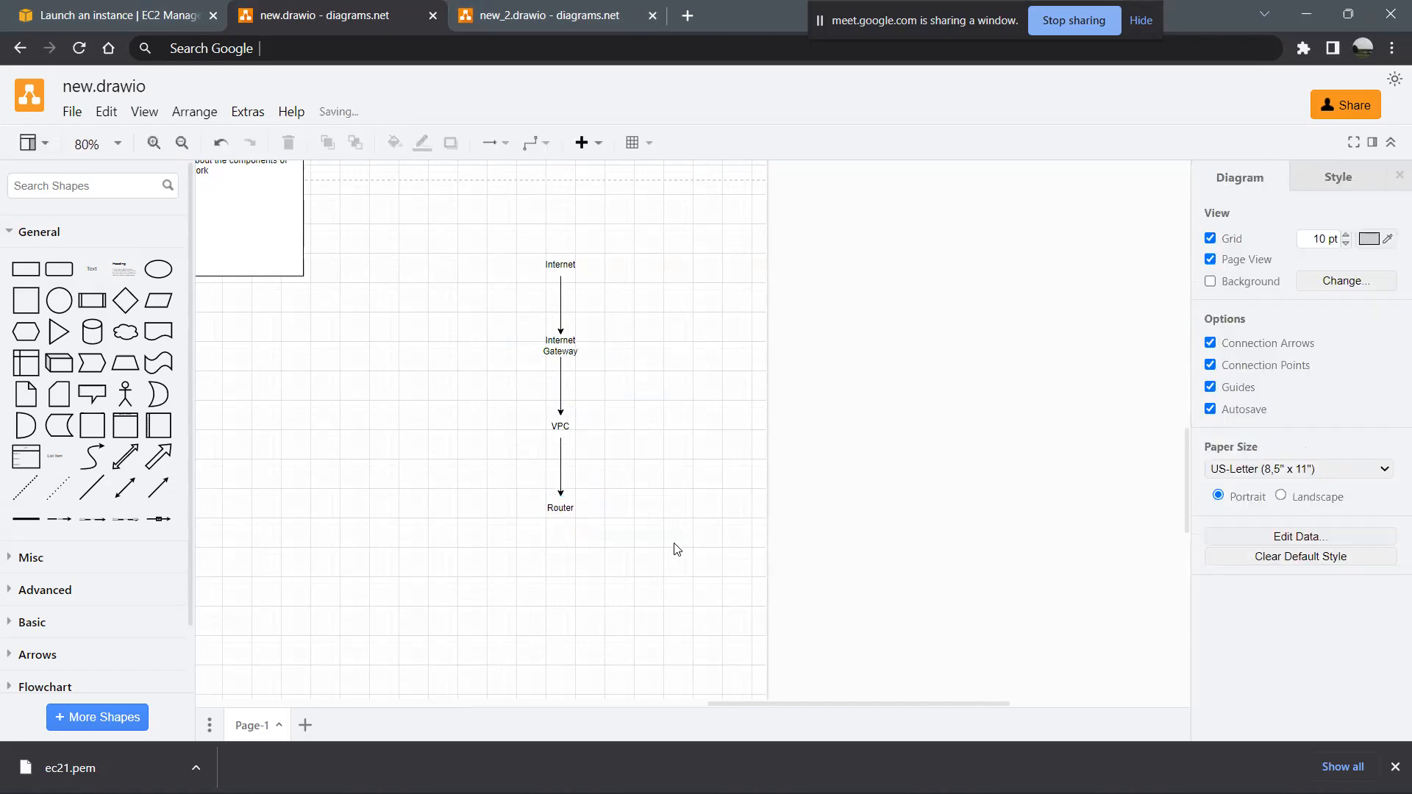
- Add a "Route Tables" text shape connected below Router and shift it to the lower left of Router
scroll(677, 550, "down", 2)
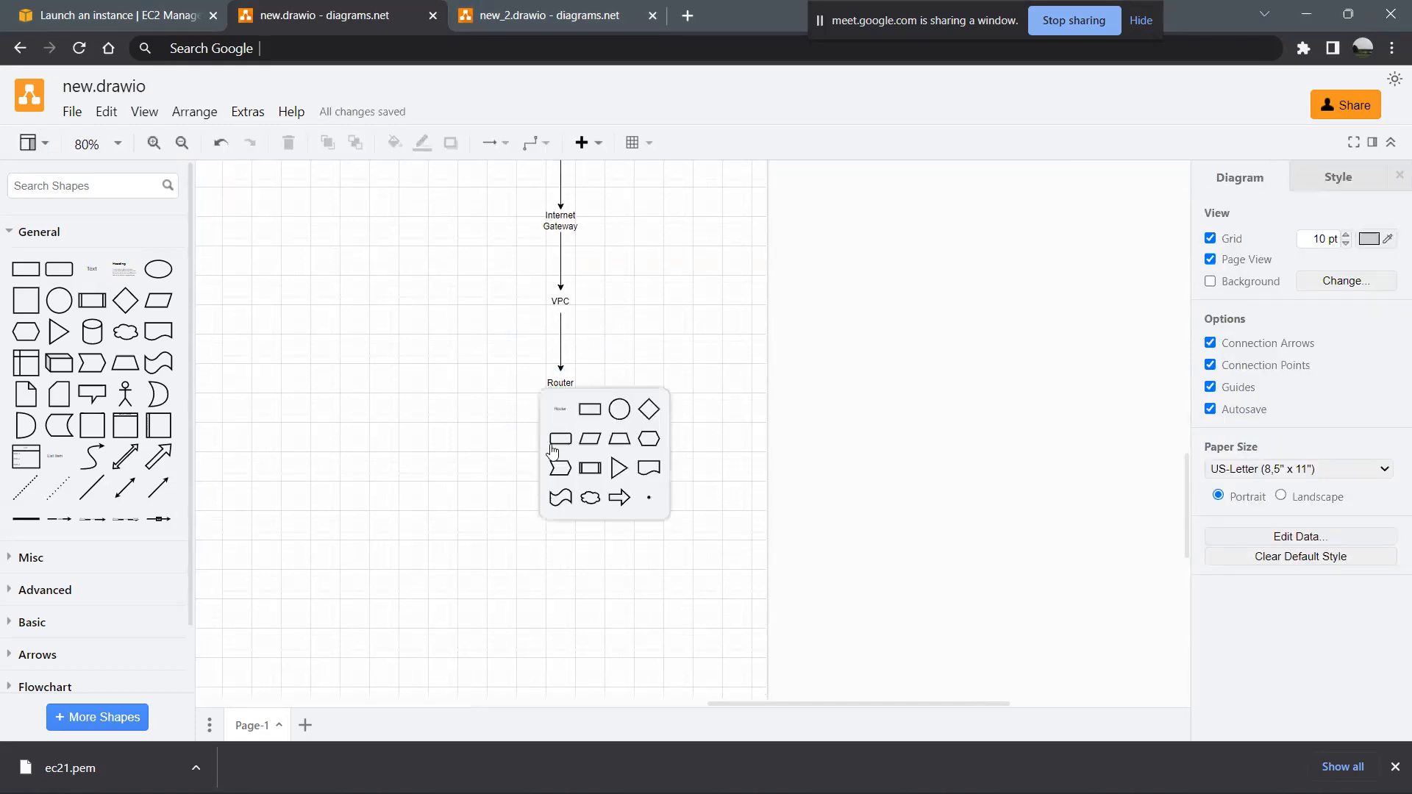
left_click(560, 409)
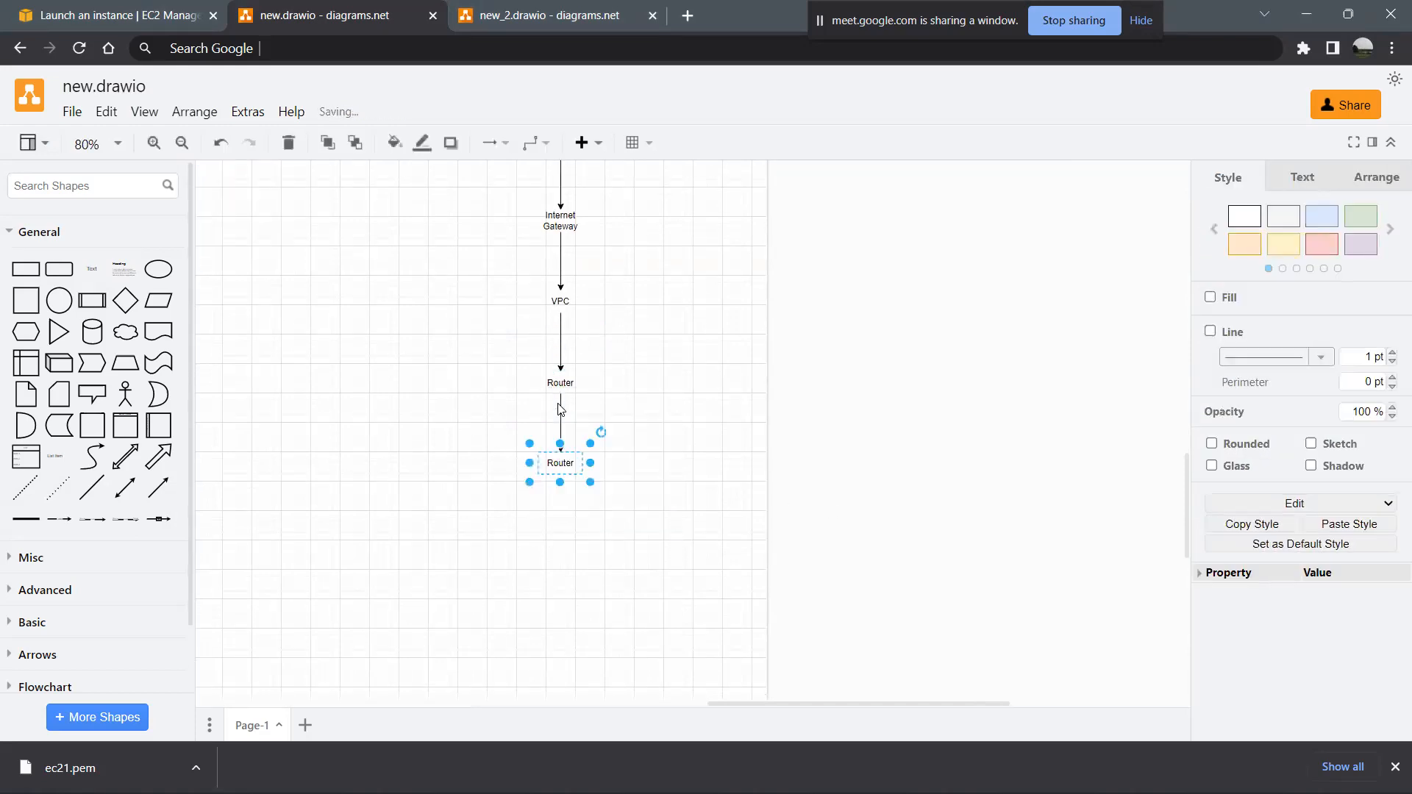
double_click(560, 464)
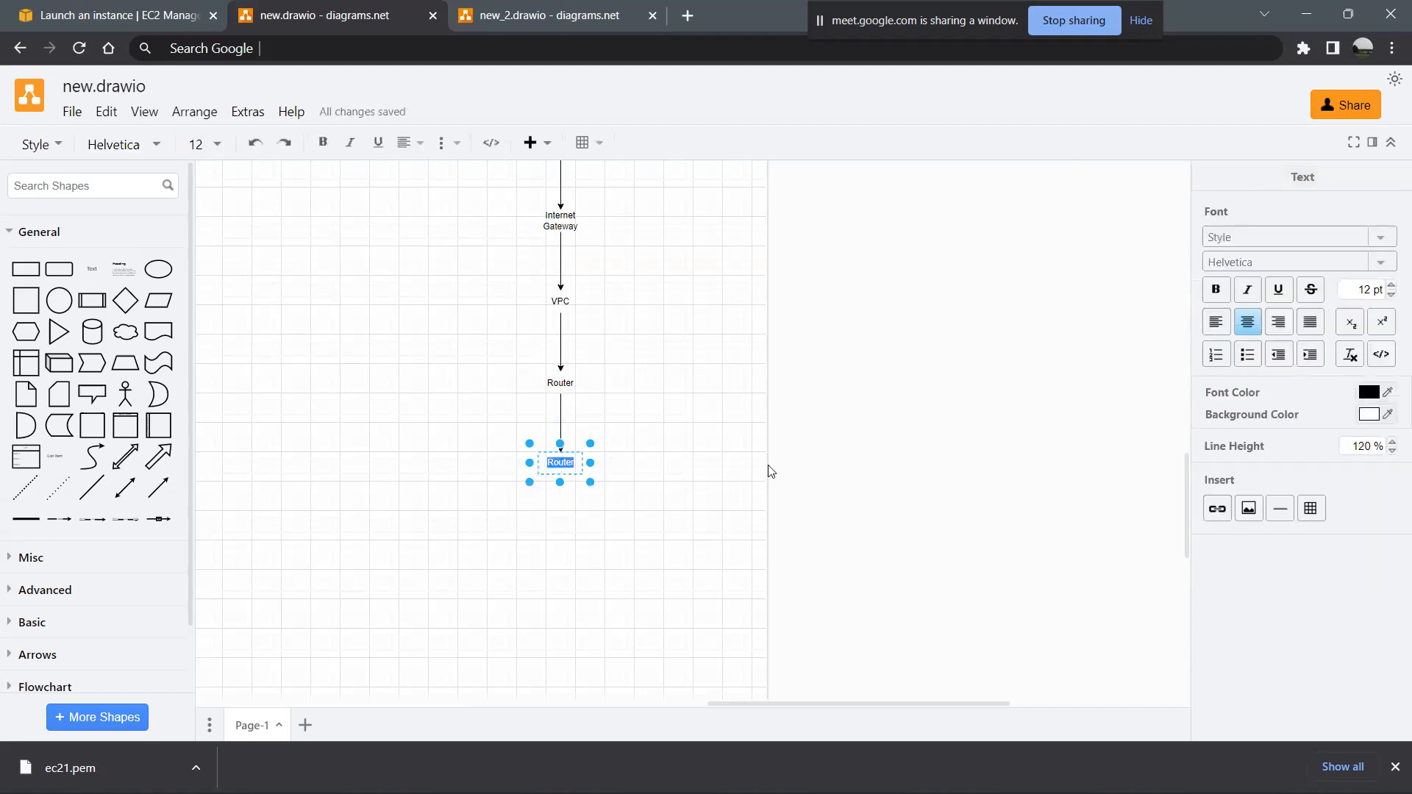
key("alt+Tab")
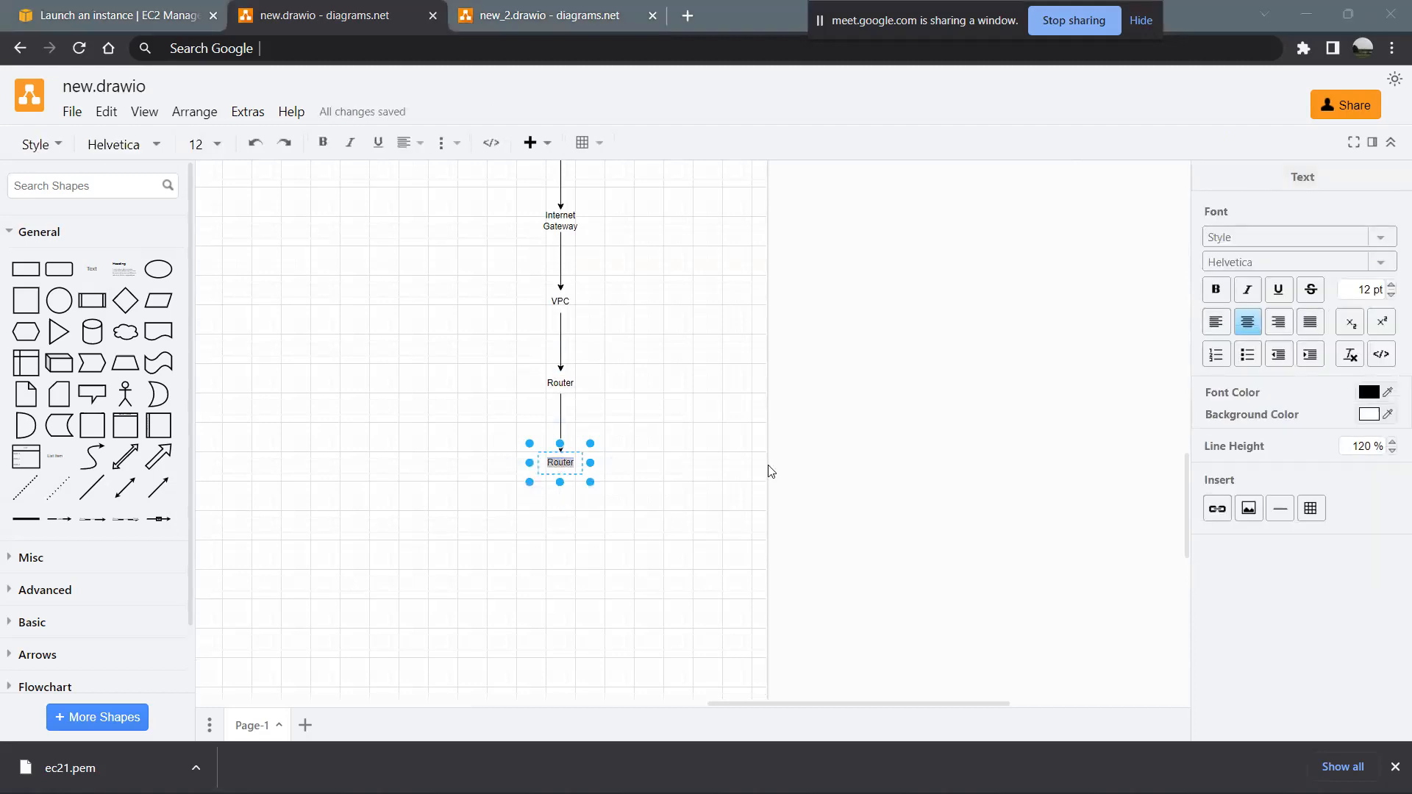
key("alt+Tab")
type("Route Table")
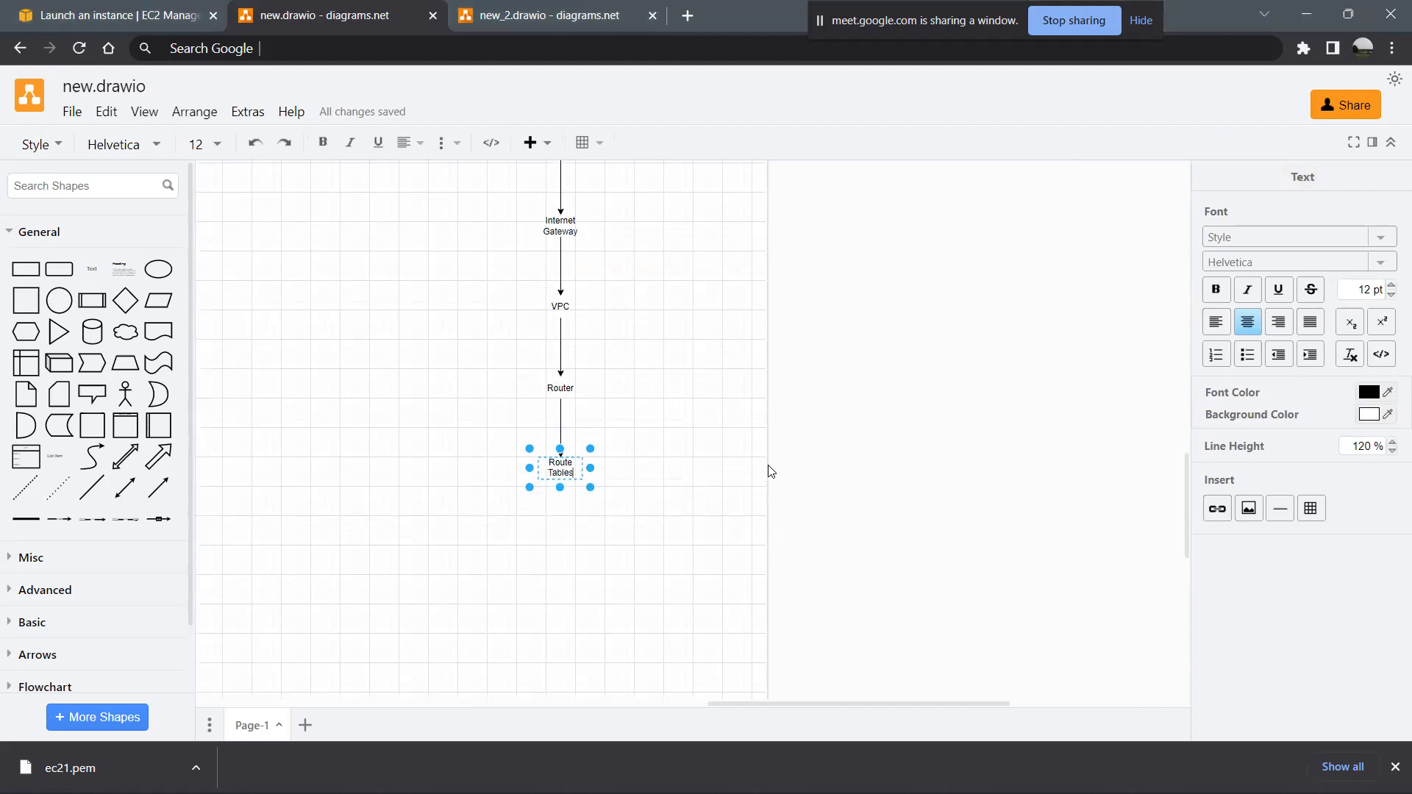
left_click(631, 505)
left_click(570, 473)
left_click_drag(570, 473, 511, 473)
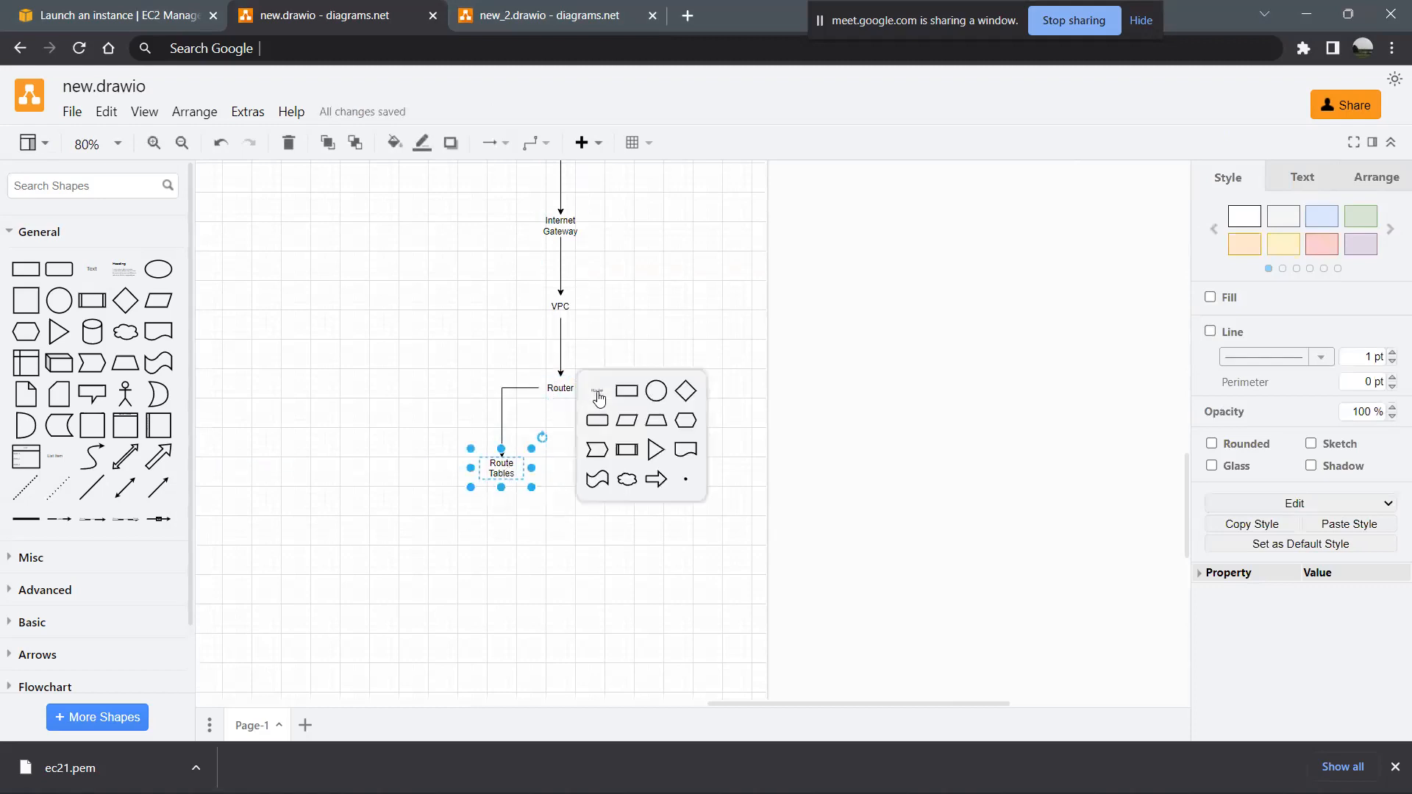
- Add a second connected text shape reading "Route Tables" at the lower right of Router
left_click(597, 395)
left_click_drag(668, 386, 620, 467)
type("Route Tables")
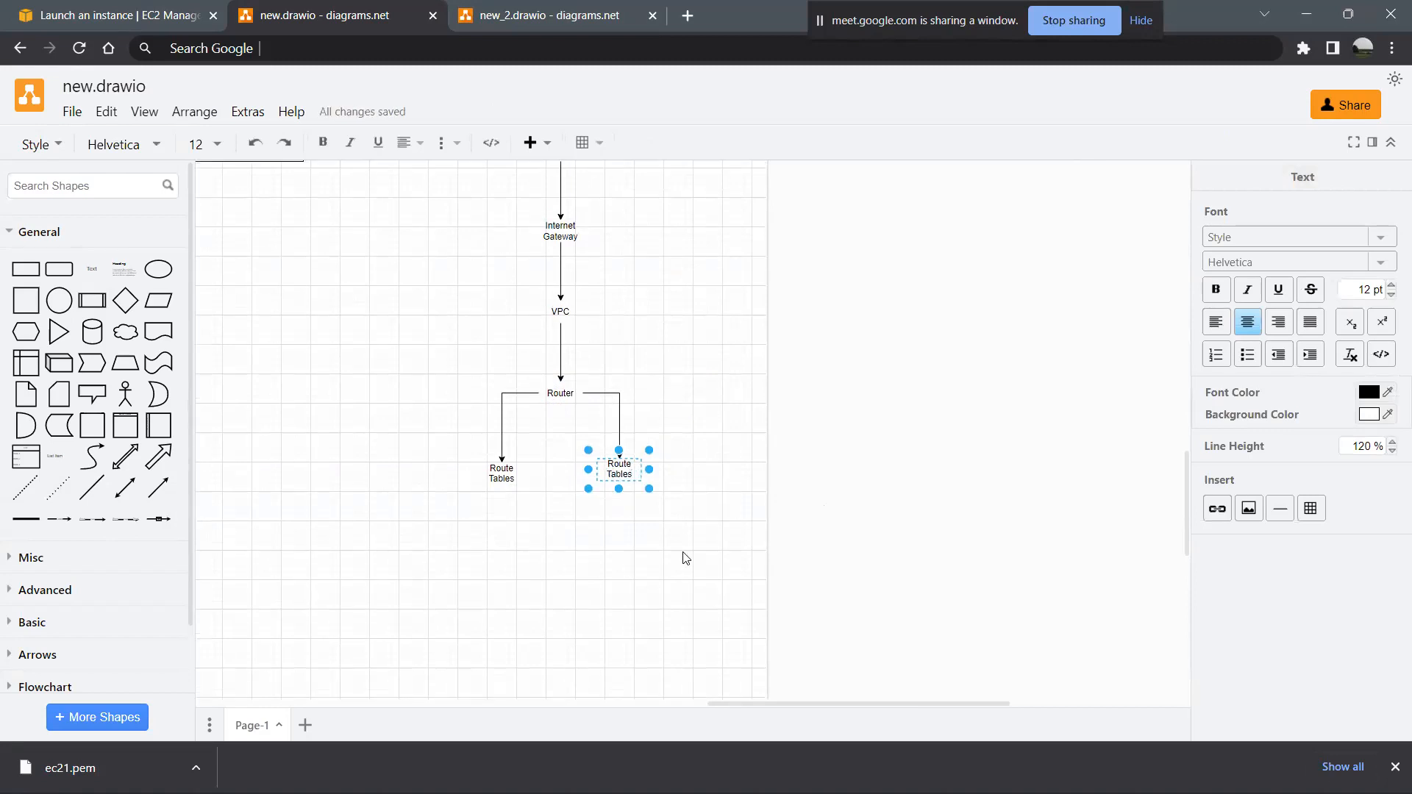
left_click(640, 580)
left_click(640, 580)
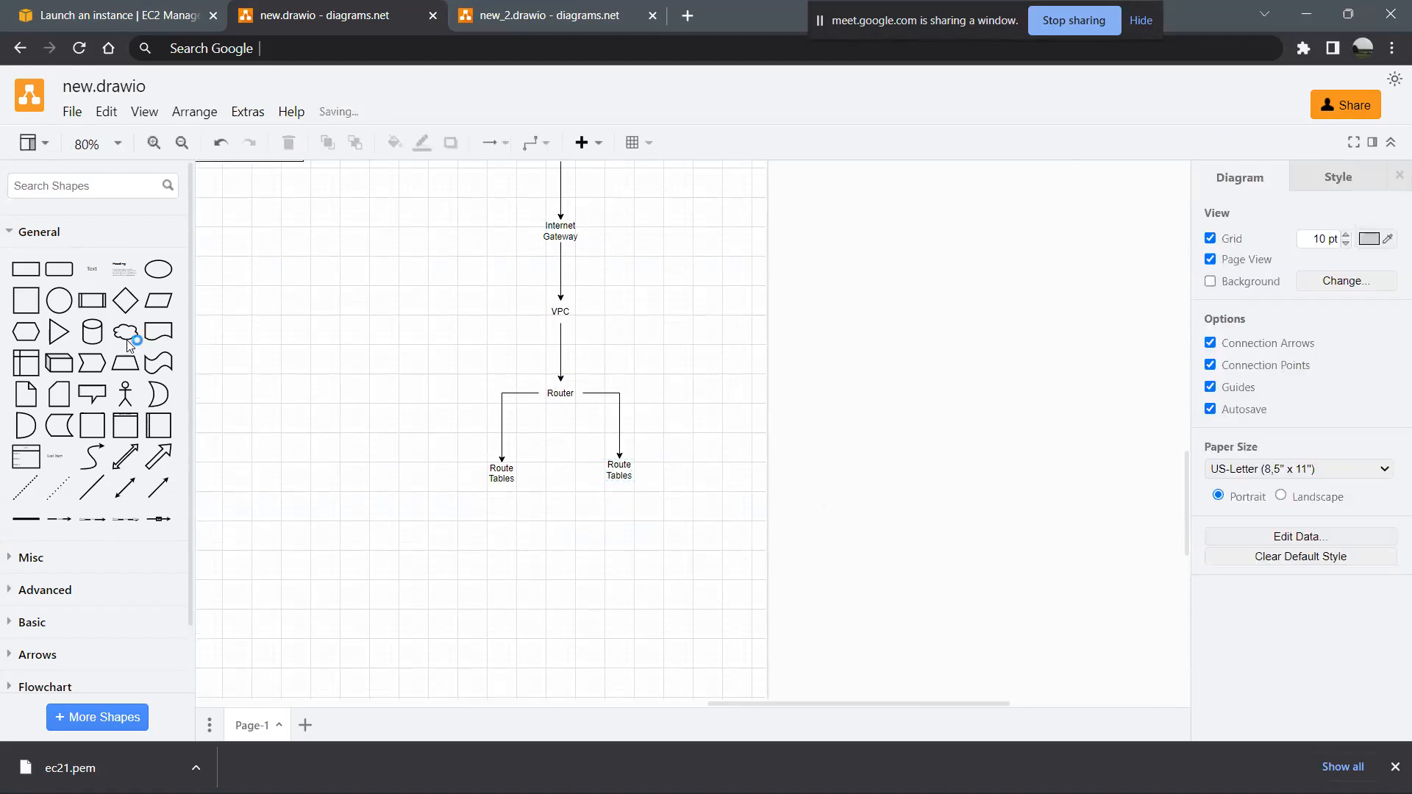
- Place a square above the left Route Tables label containing the addresses 172.82.11.12 and 182.11.82.01 on separate lines
left_click(26, 300)
left_click_drag(689, 434, 503, 421)
double_click(504, 422)
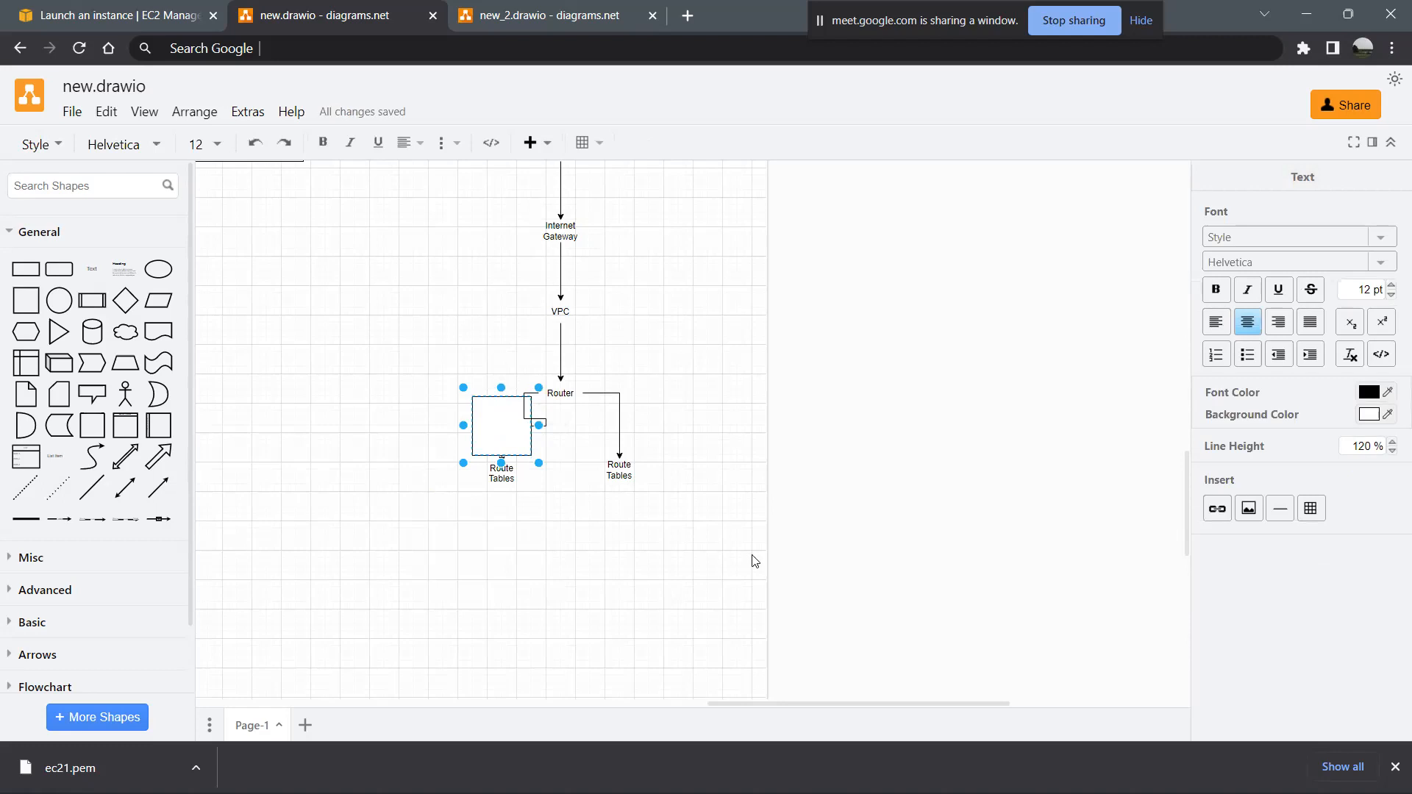
type("172.82.11.12")
key("Return")
type("18")
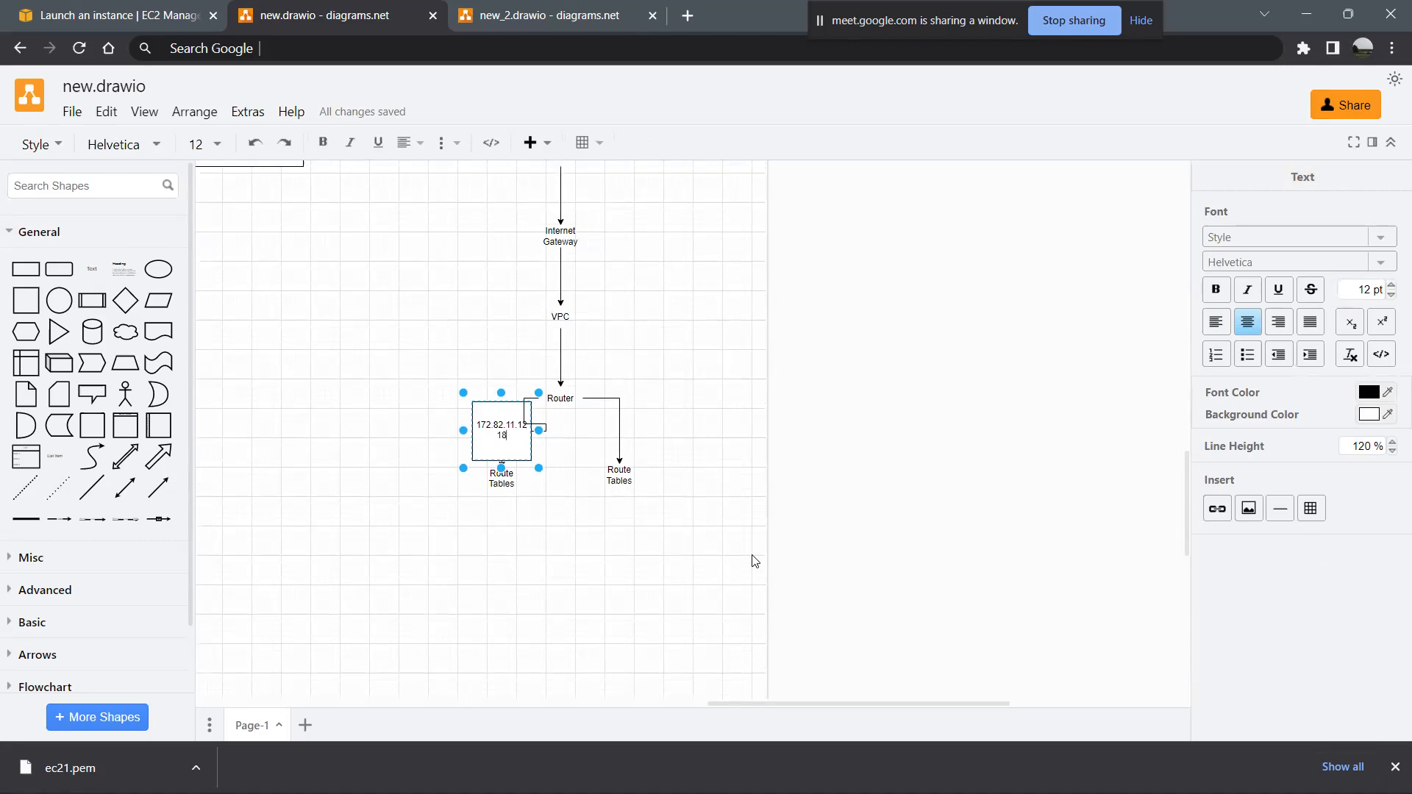
type("2.11.82.01")
left_click(651, 563)
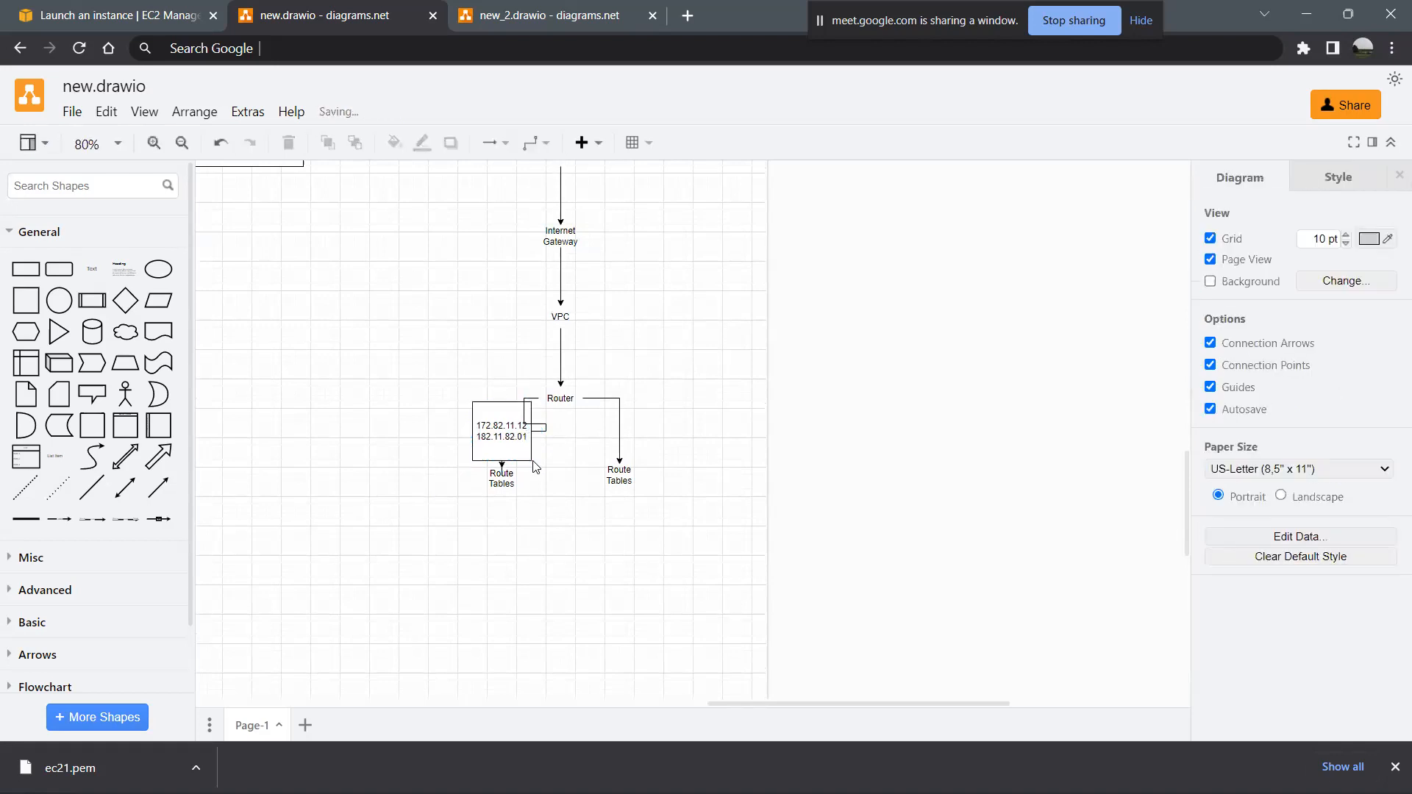
- Duplicate the address square above the right Route Tables label and change its addresses to 192.82.11.12 and 192.11.82.01
left_click(522, 445)
left_click_drag(523, 445, 617, 442)
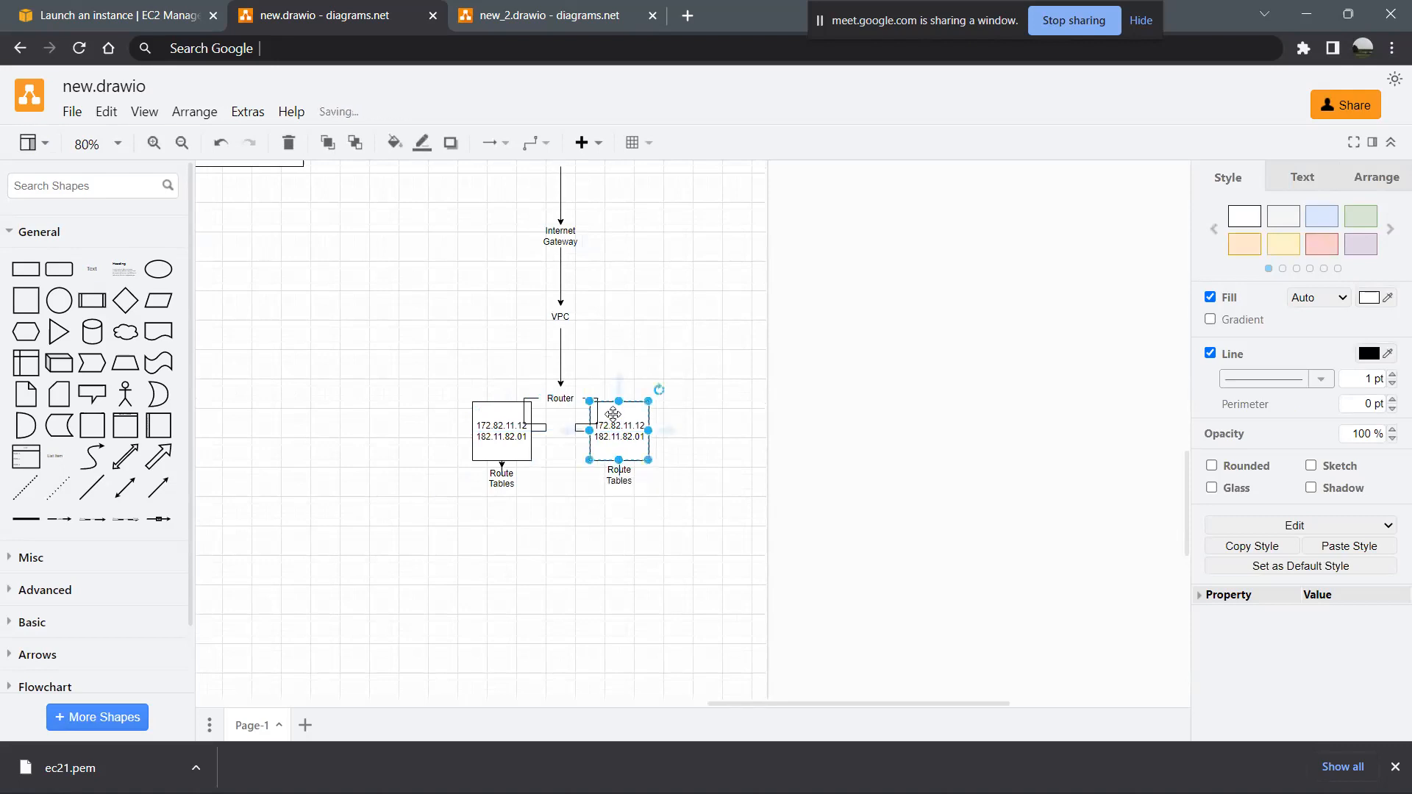
double_click(615, 432)
key("Left")
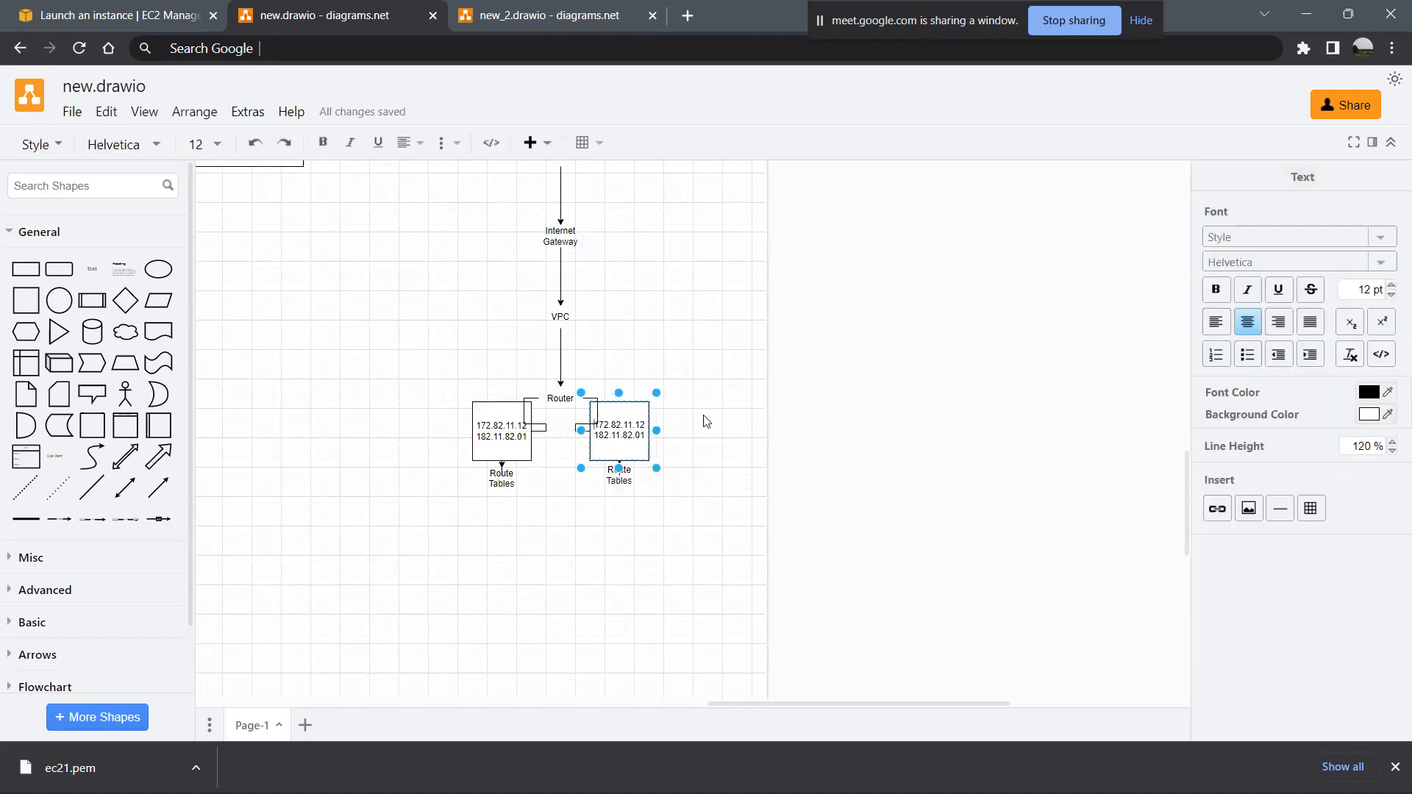
key("BackSpace")
type("9")
key("BackSpace")
type("9")
left_click(661, 554)
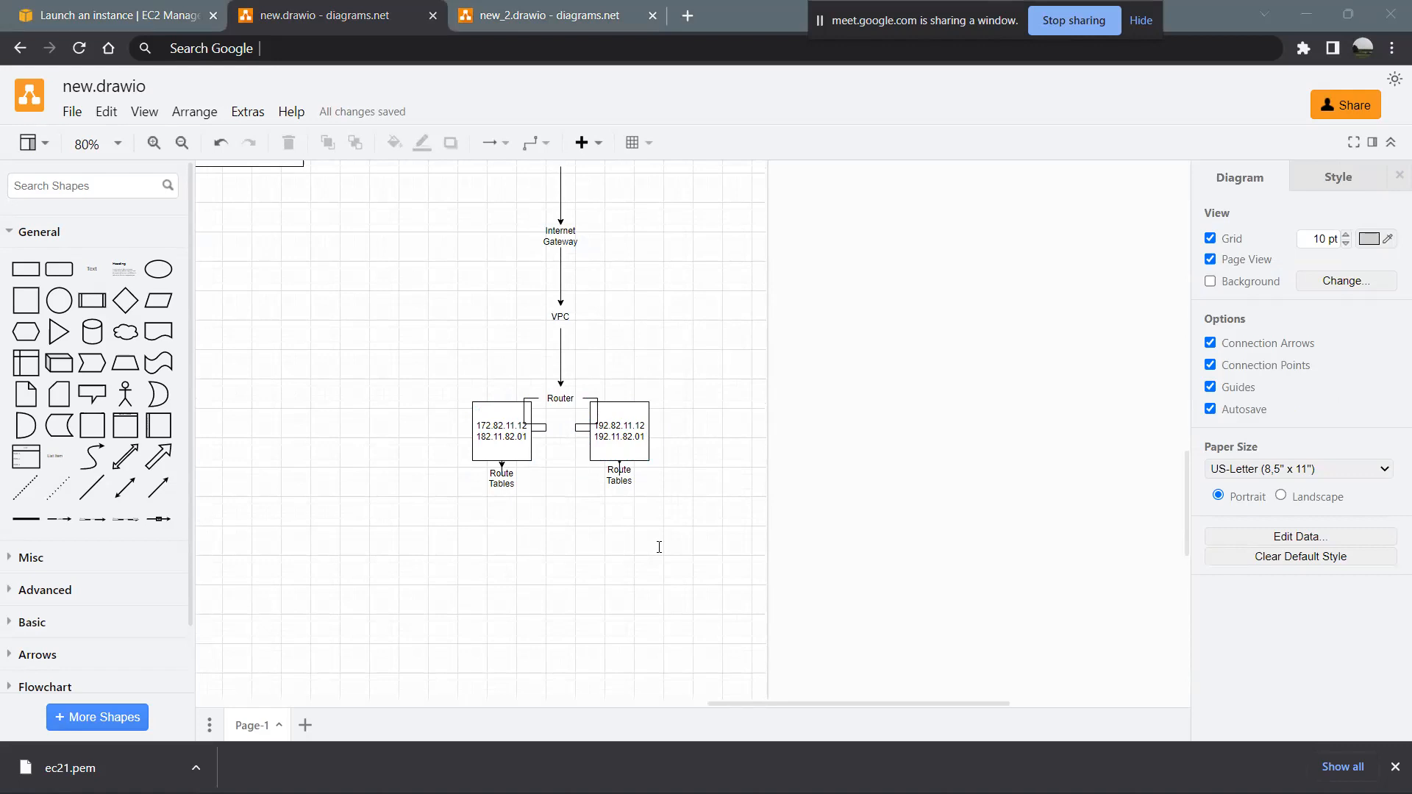
left_click(505, 444)
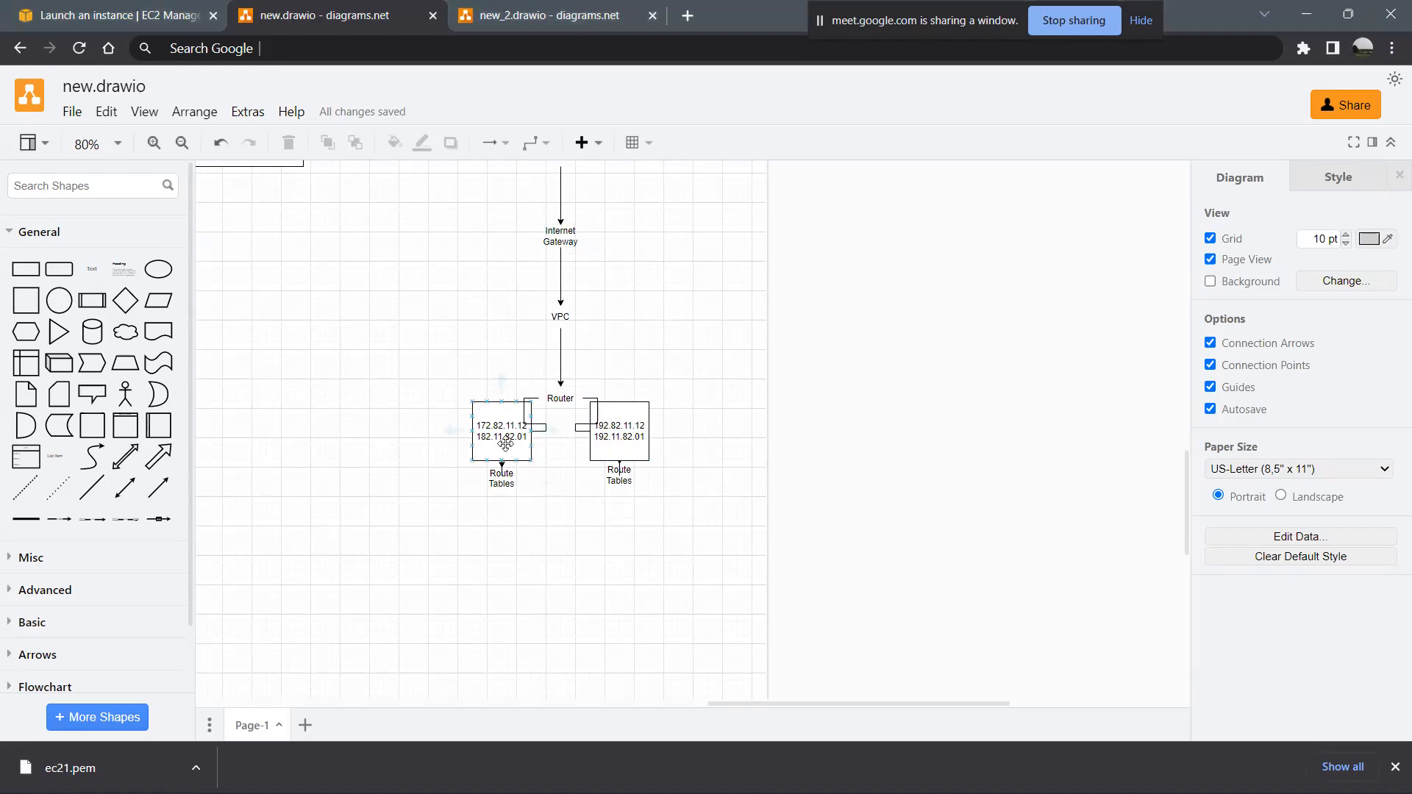
left_click(506, 444)
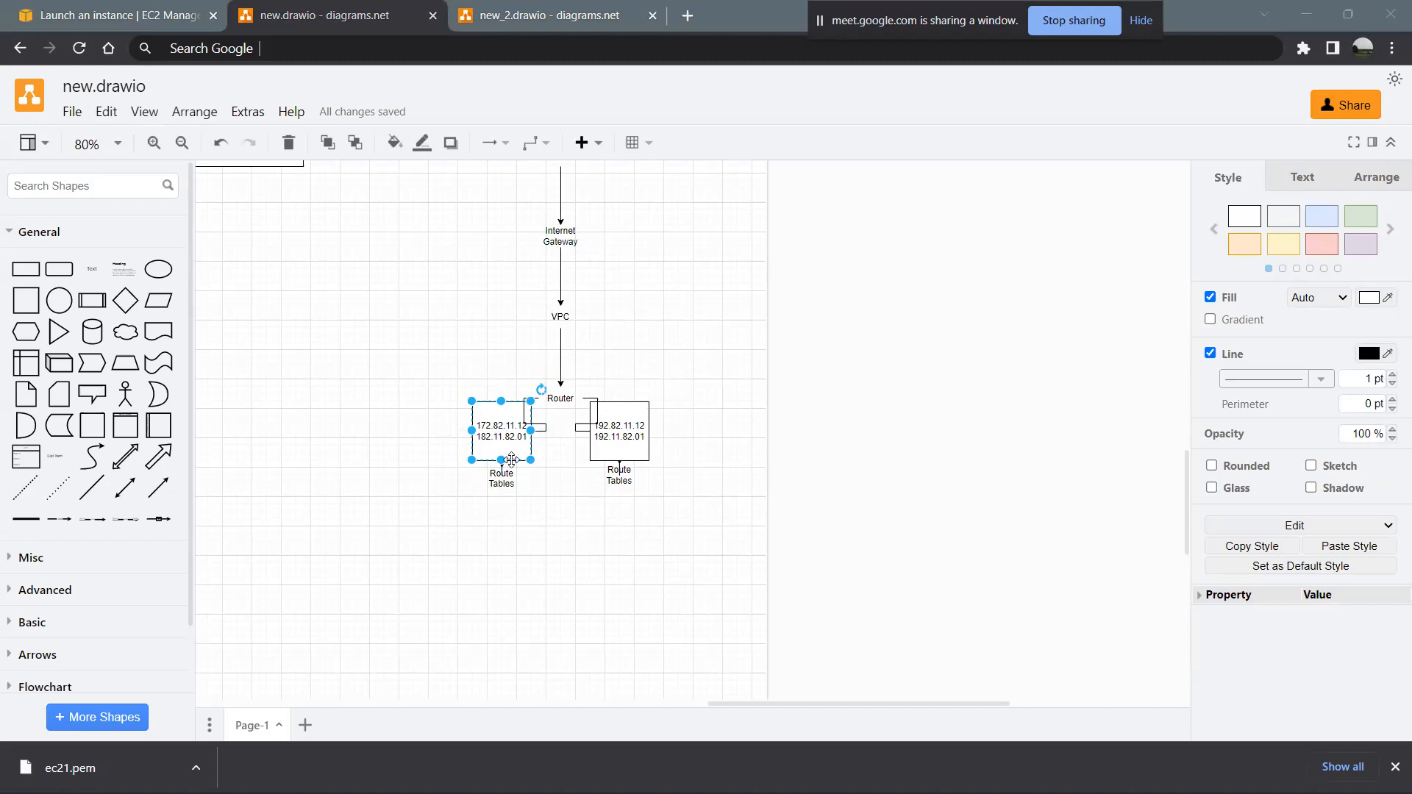
key("alt+Tab")
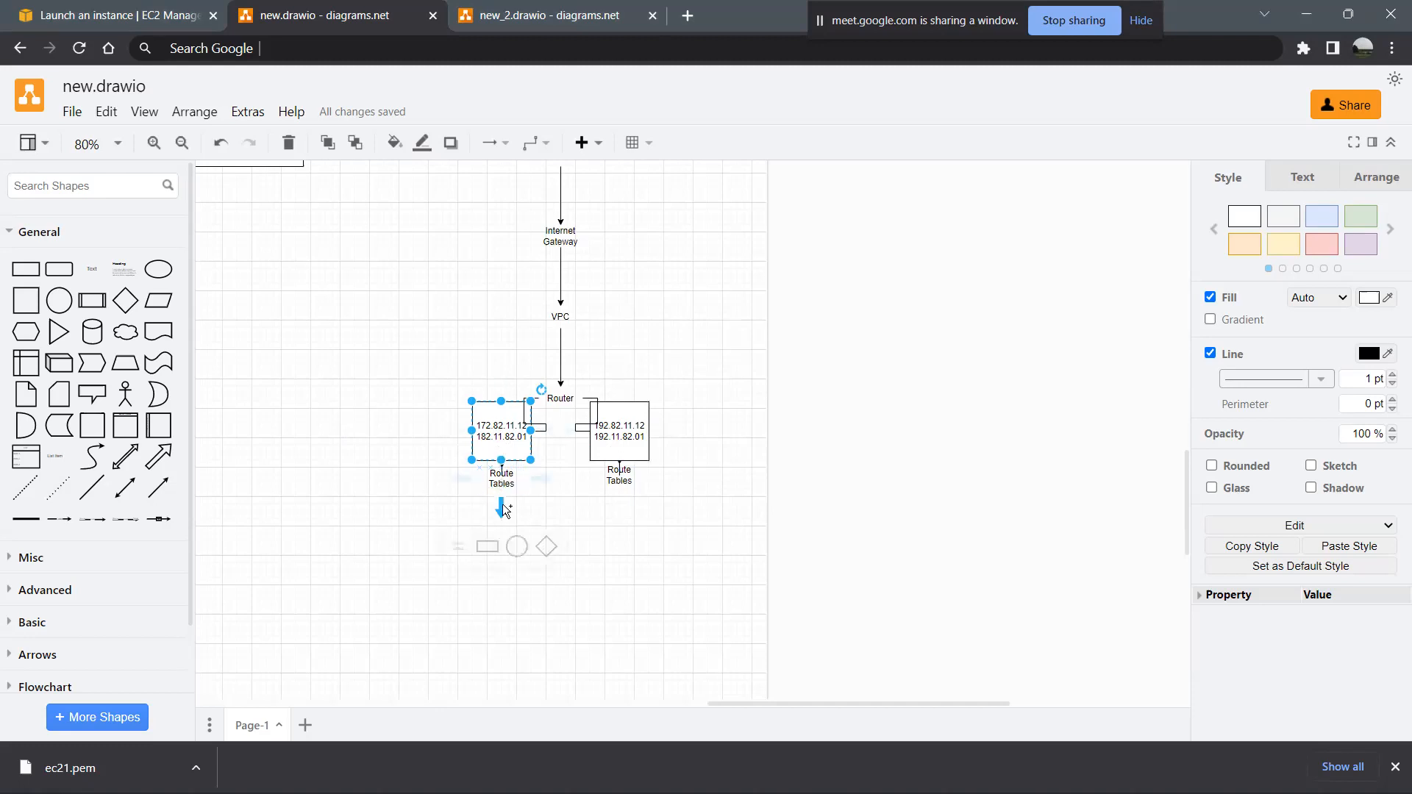
- Add a text shape reading "NACL" below the left Route Tables label, connected by an arrow
left_click(502, 508)
left_click(506, 511)
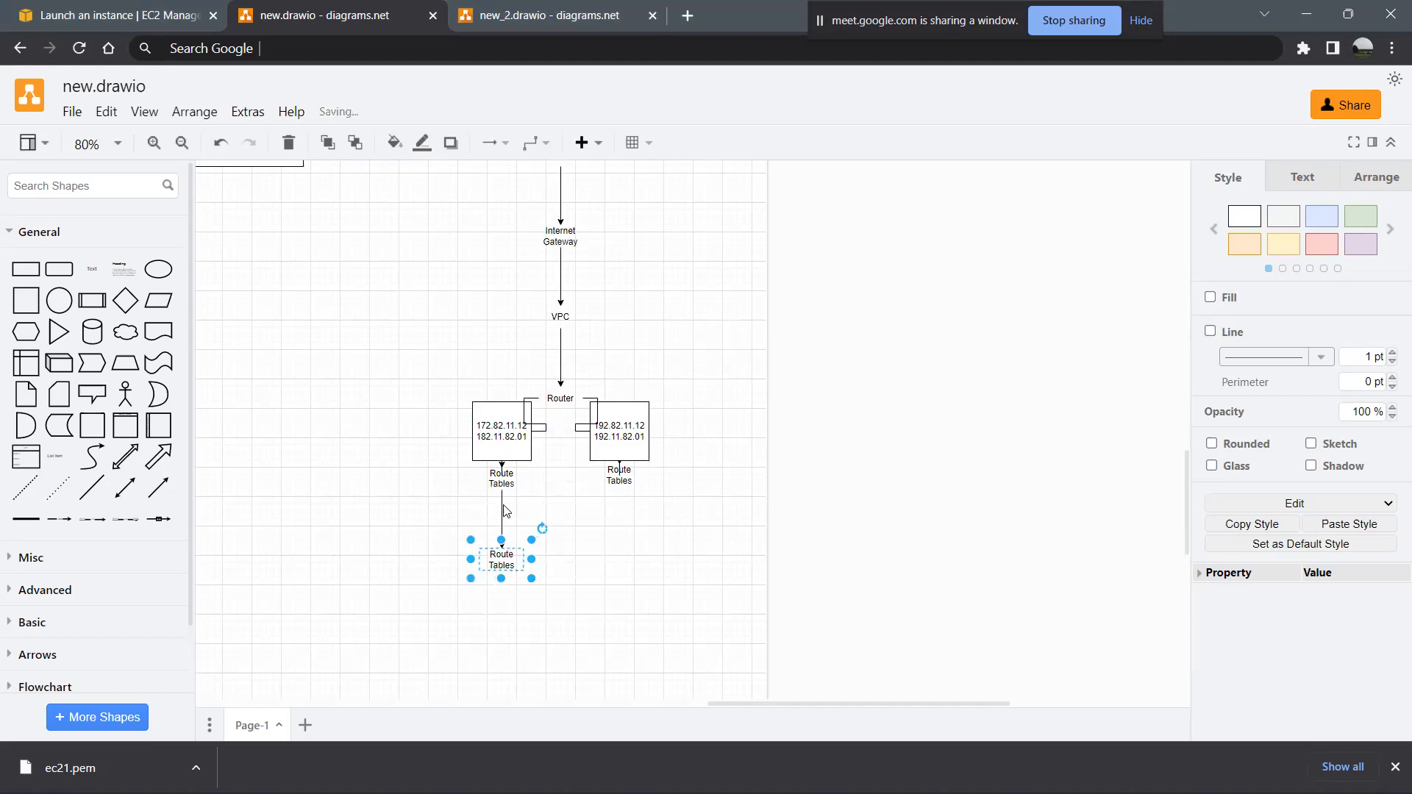
key("F2")
type("NACL")
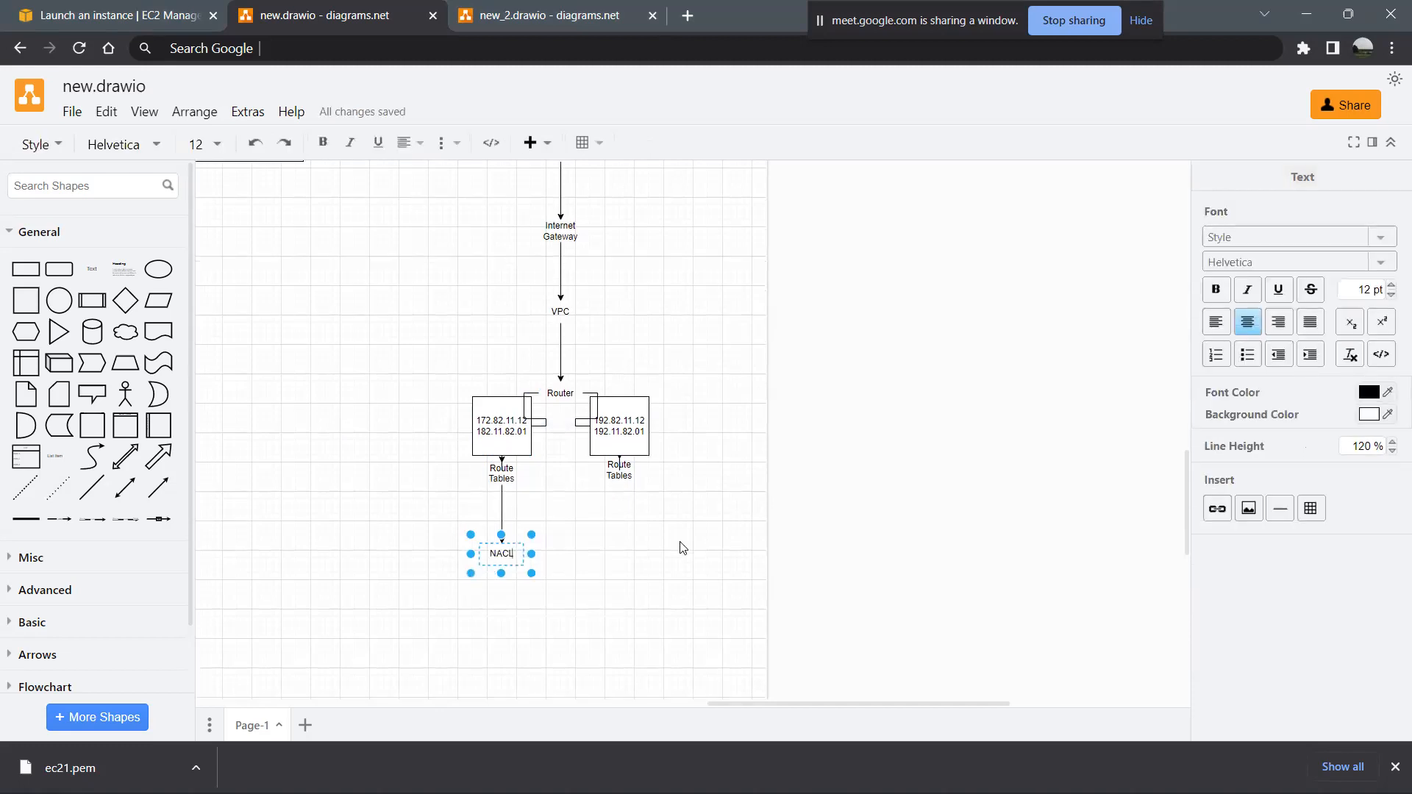
- Add a text shape reading "NACL" below the right Route Tables label, connected by an arrow
left_click(622, 502)
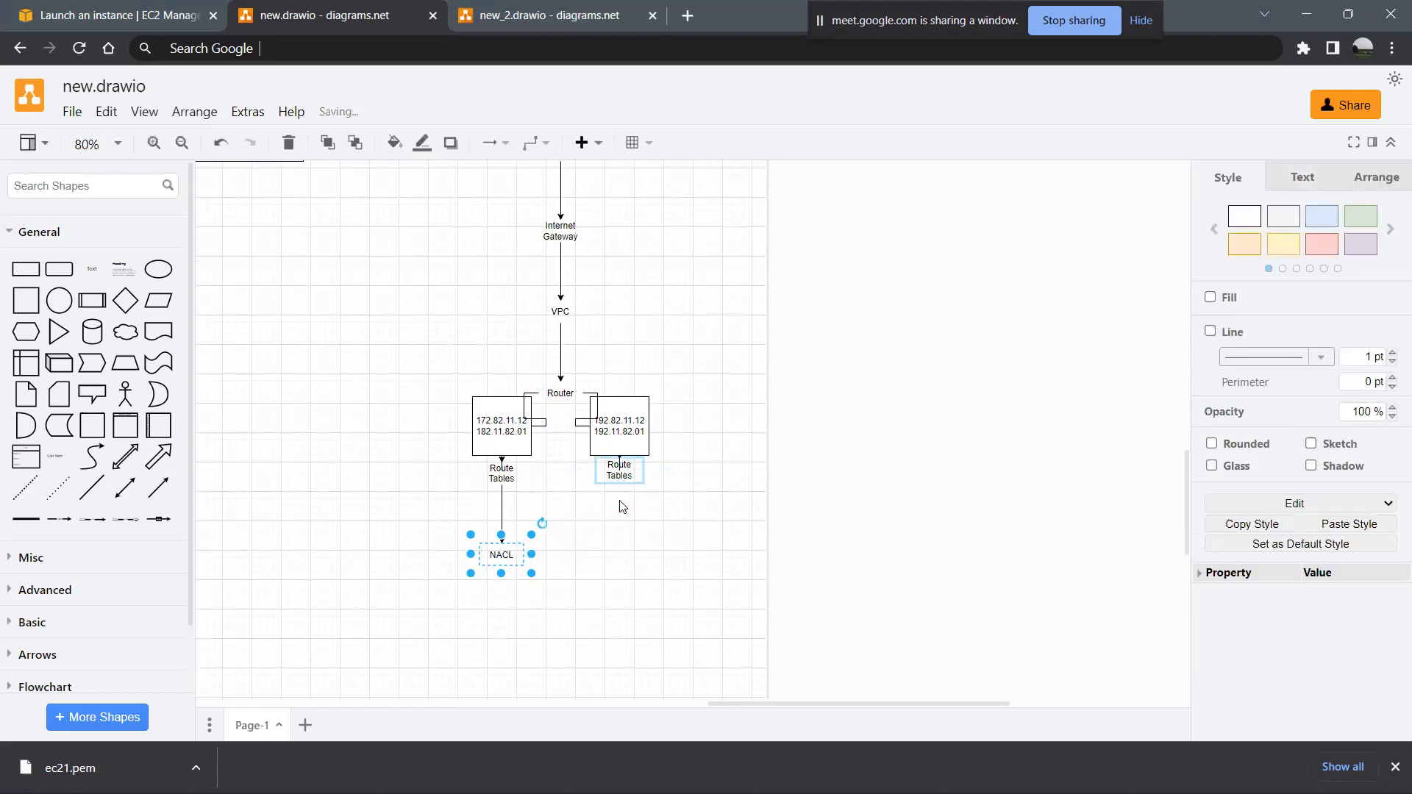
left_click(621, 506)
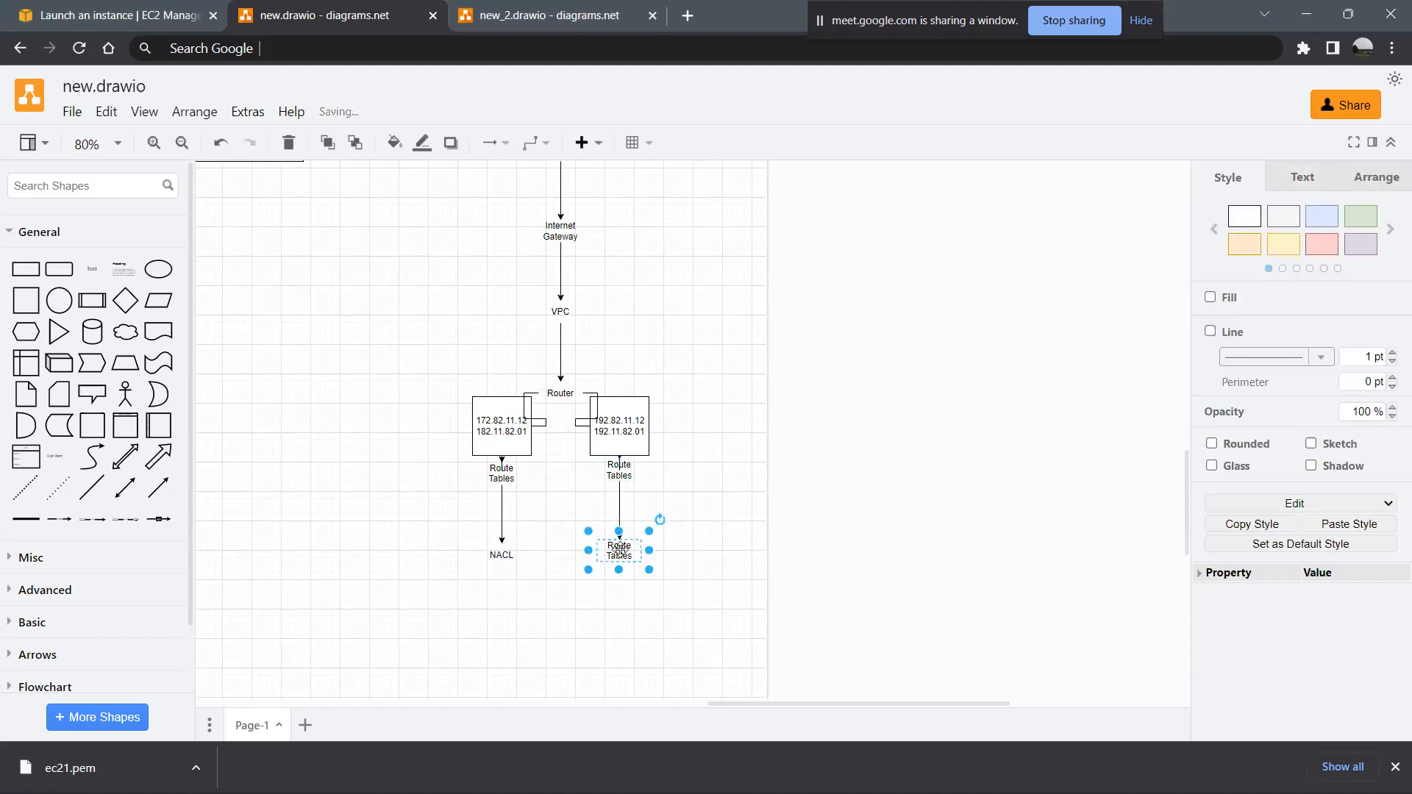
key("F2")
type("NACL")
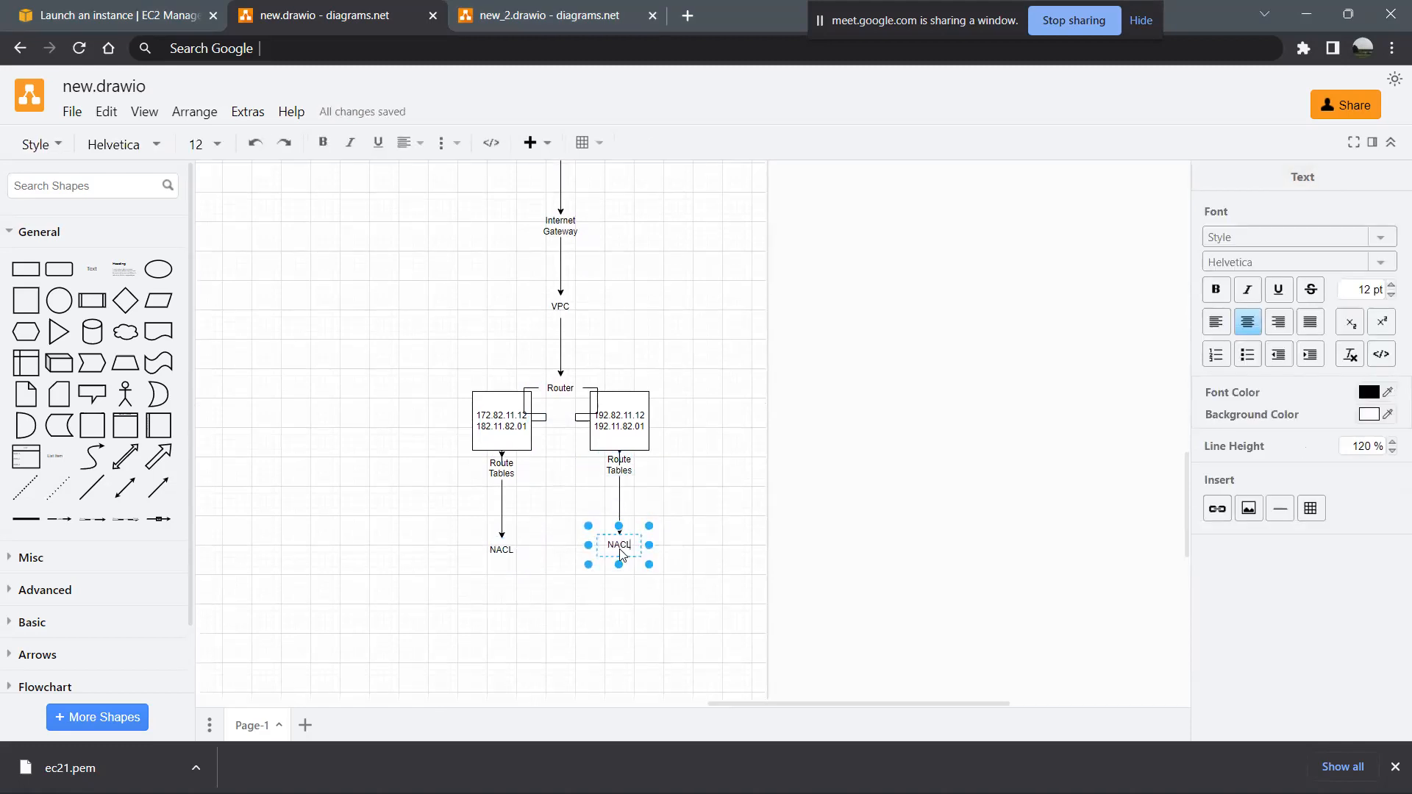
left_click(626, 619)
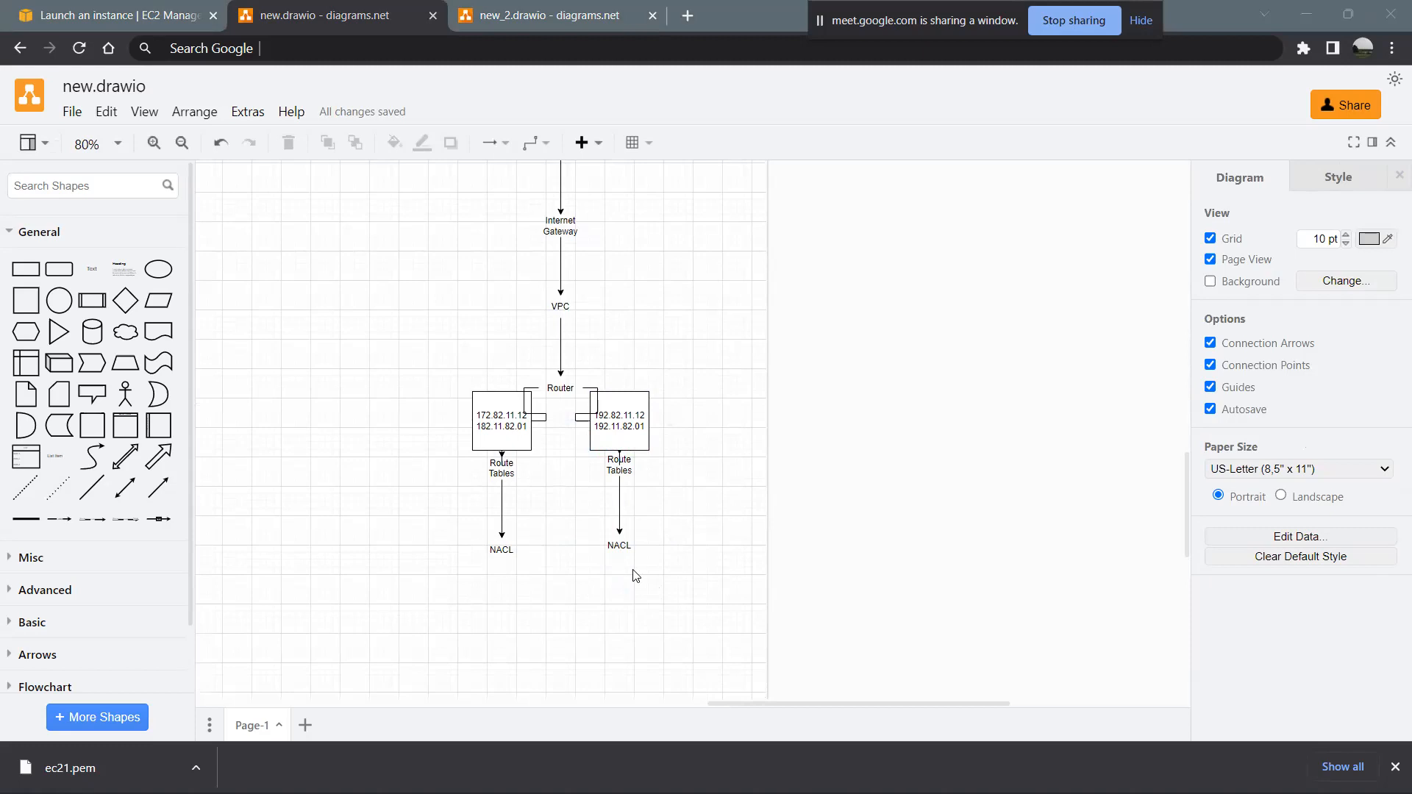
- Add a text shape reading "Subnets" below the left NACL label, connected by an arrow
left_click(501, 551)
left_click(503, 581)
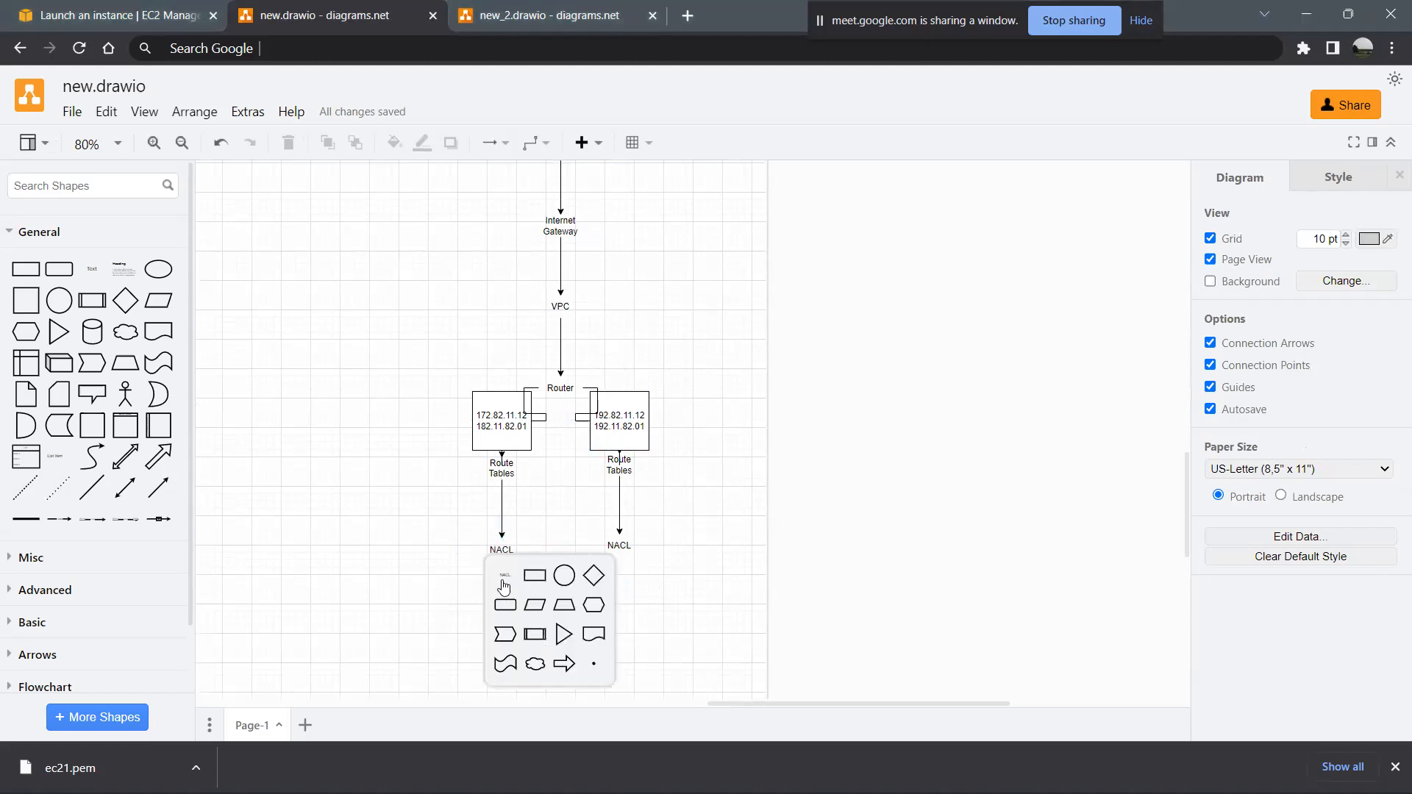
left_click(503, 585)
type("Subnets")
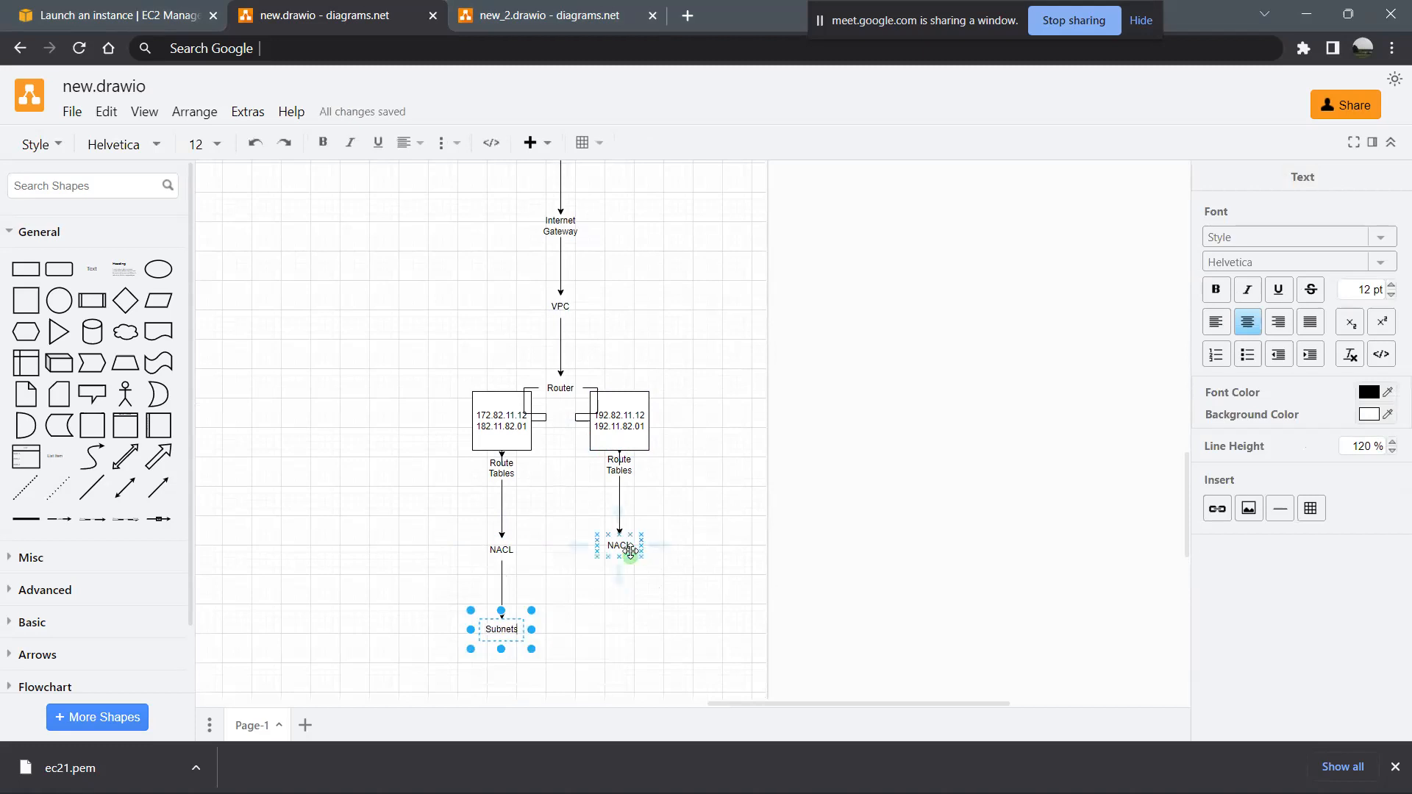
- Add a text shape reading "Subnets" below the right NACL label, connected by an arrow
left_click(631, 552)
left_click(624, 581)
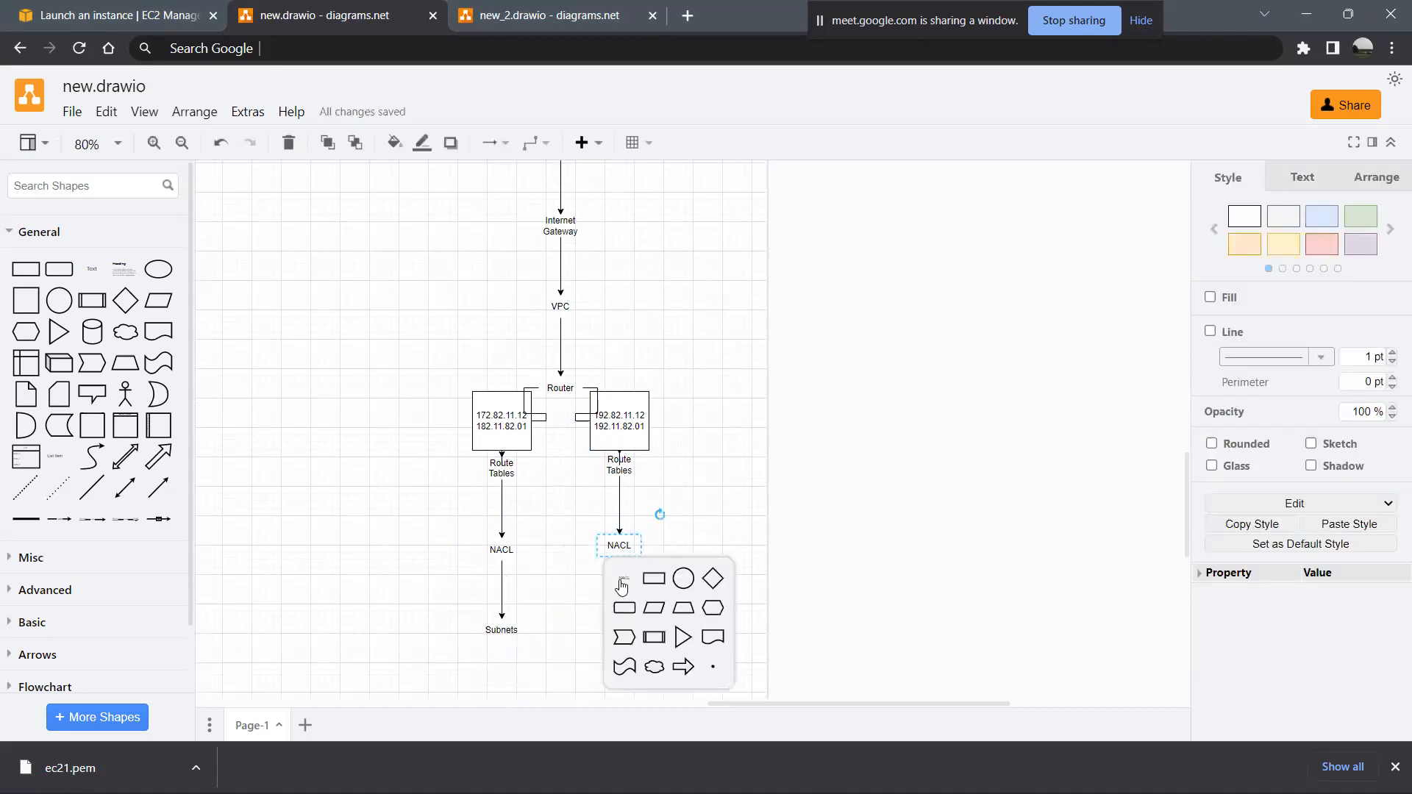
left_click(622, 586)
double_click(621, 634)
type("Subnets")
scroll(552, 509, "down", 3)
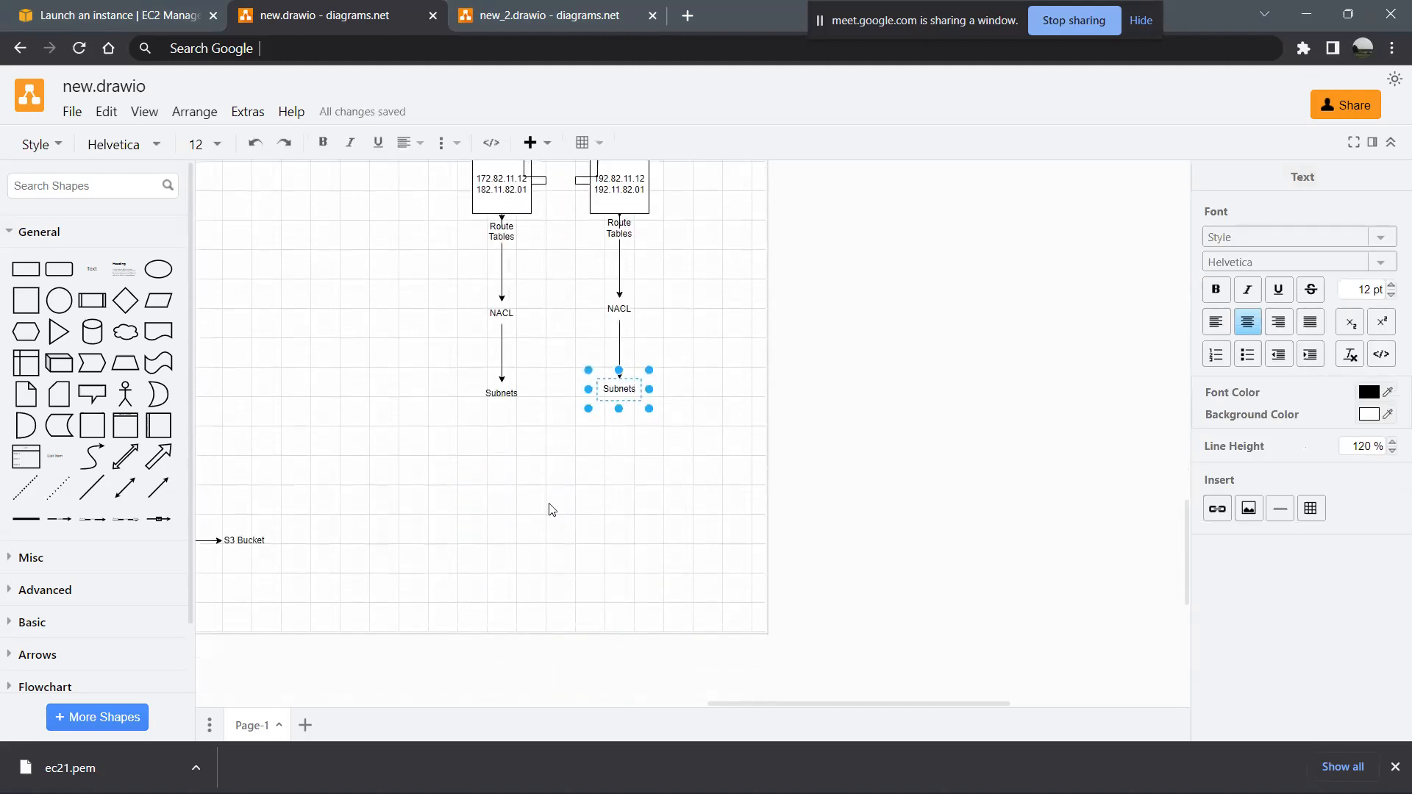
left_click(539, 468)
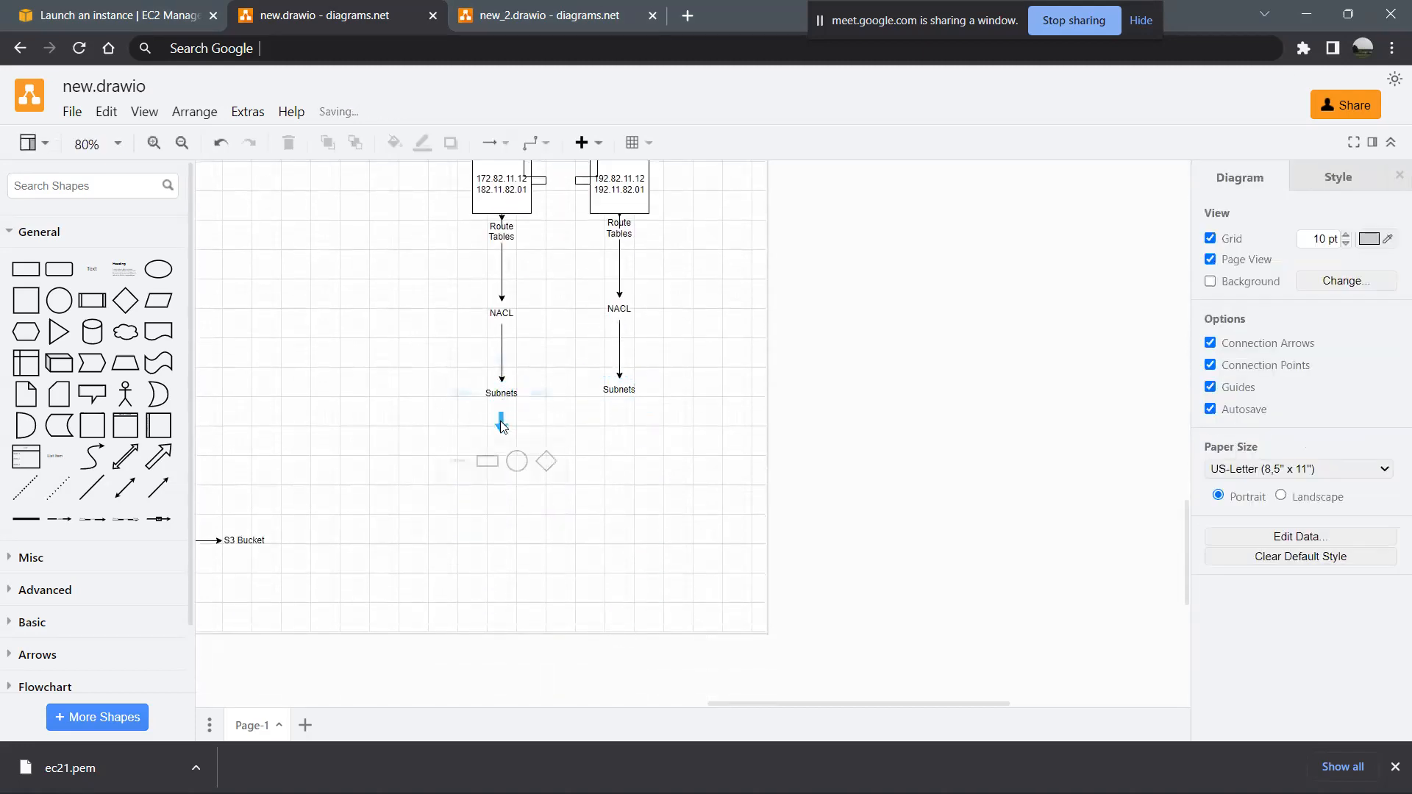
- Add a text shape reading "Security Groups" below the left Subnets label, connected by an arrow
left_click(500, 421)
left_click(502, 426)
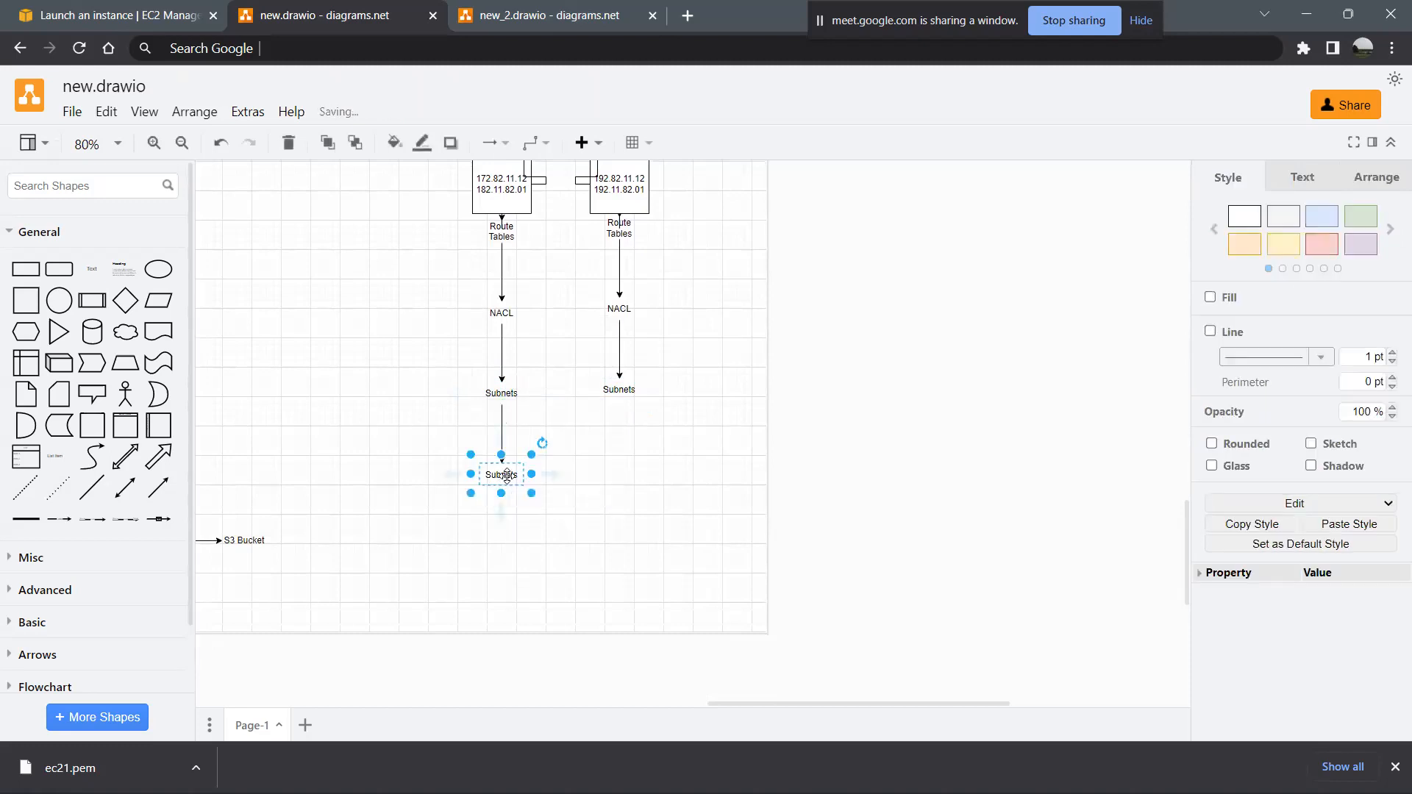
double_click(507, 474)
type("Securit")
key("BackSpace")
type("ty Groups")
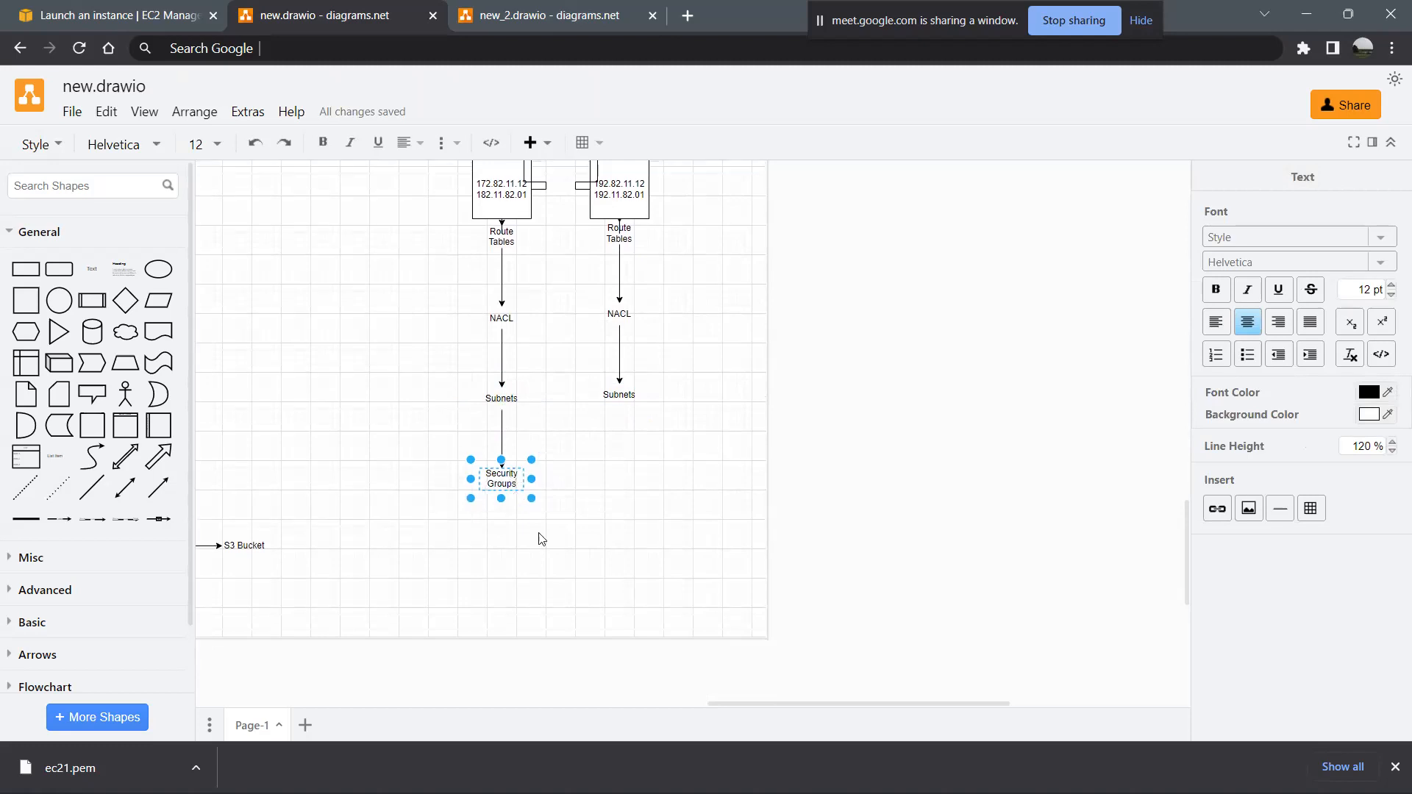
left_click(608, 540)
- Add a text shape reading "Security Groups" below the right Subnets label, connected by an arrow
left_click(620, 395)
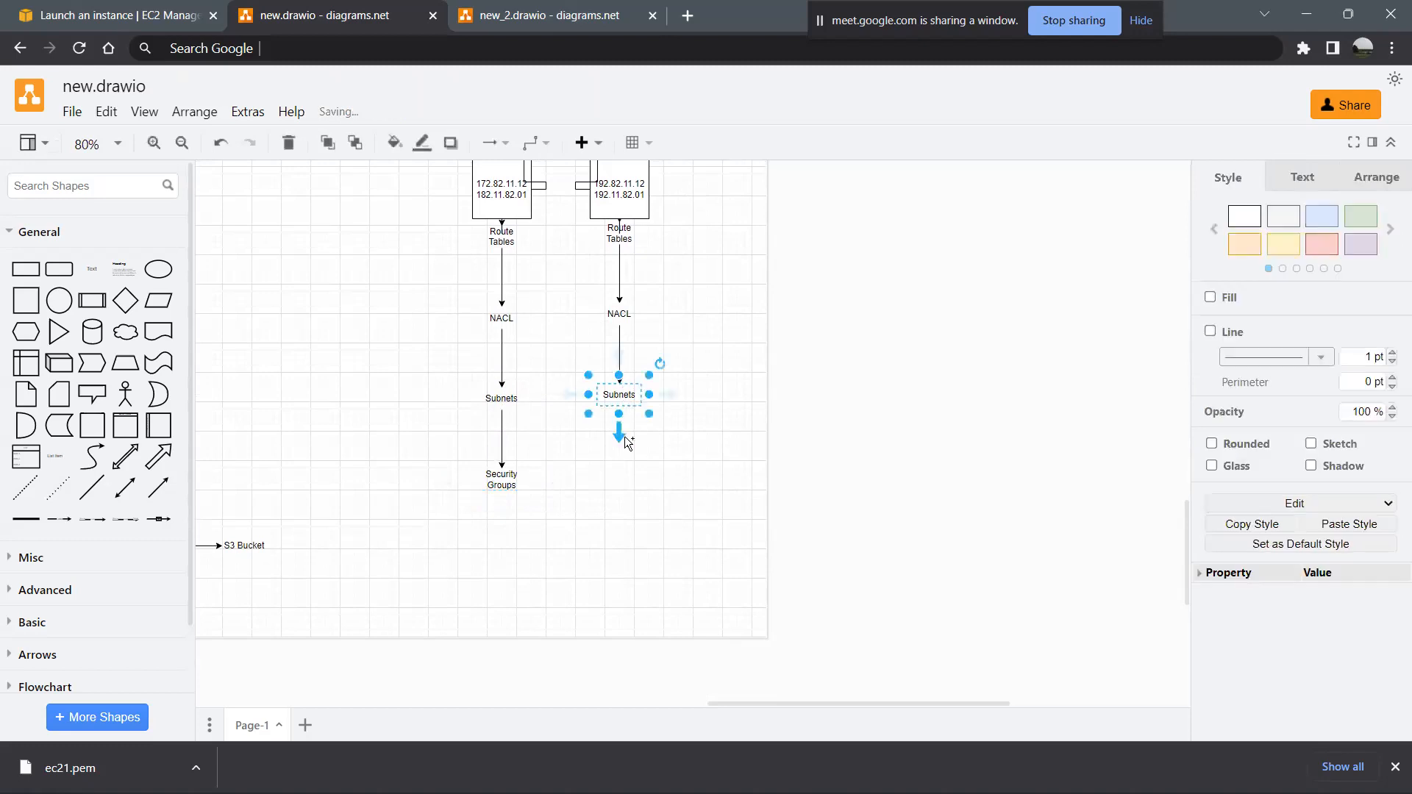
left_click(625, 440)
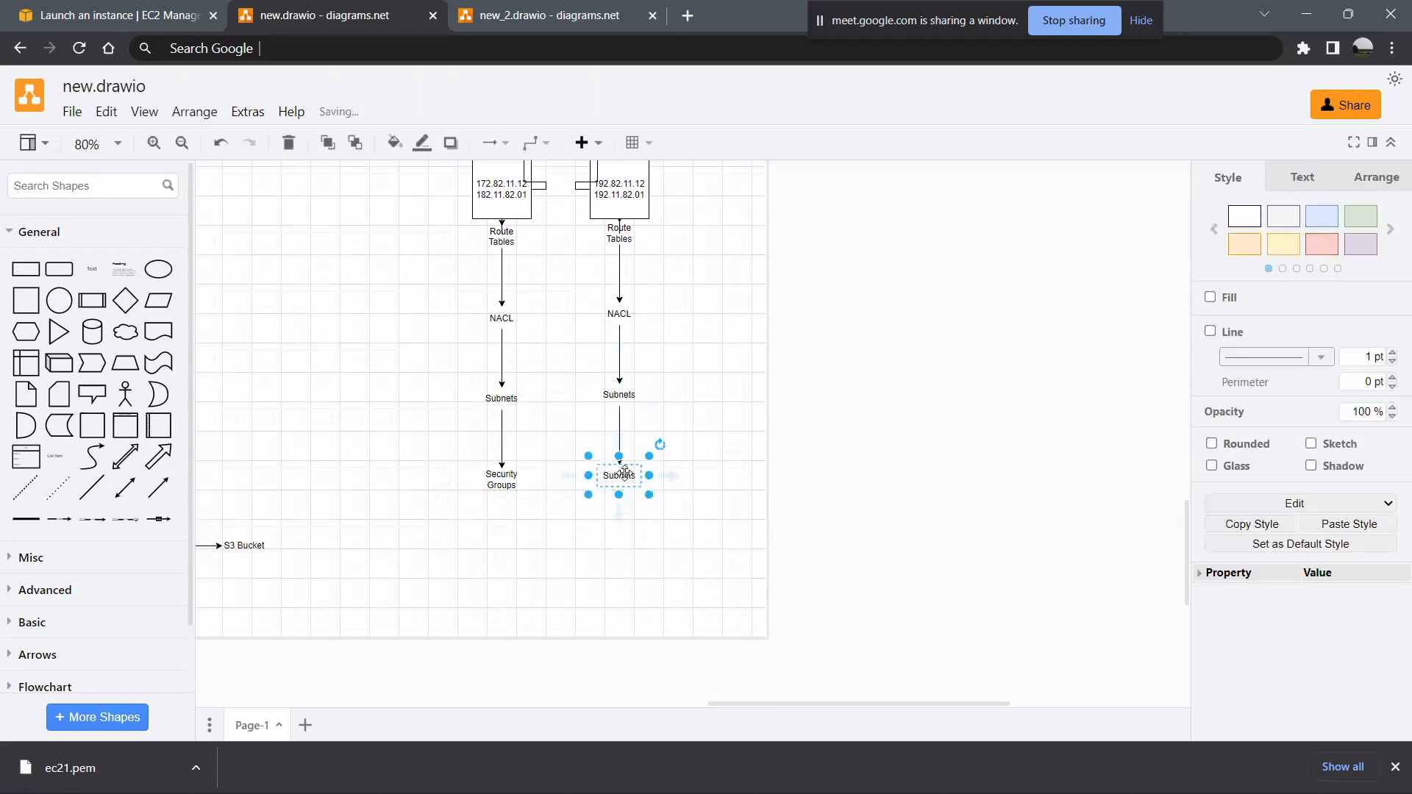
type("Securi")
key("BackSpace")
key("BackSpace")
type("r")
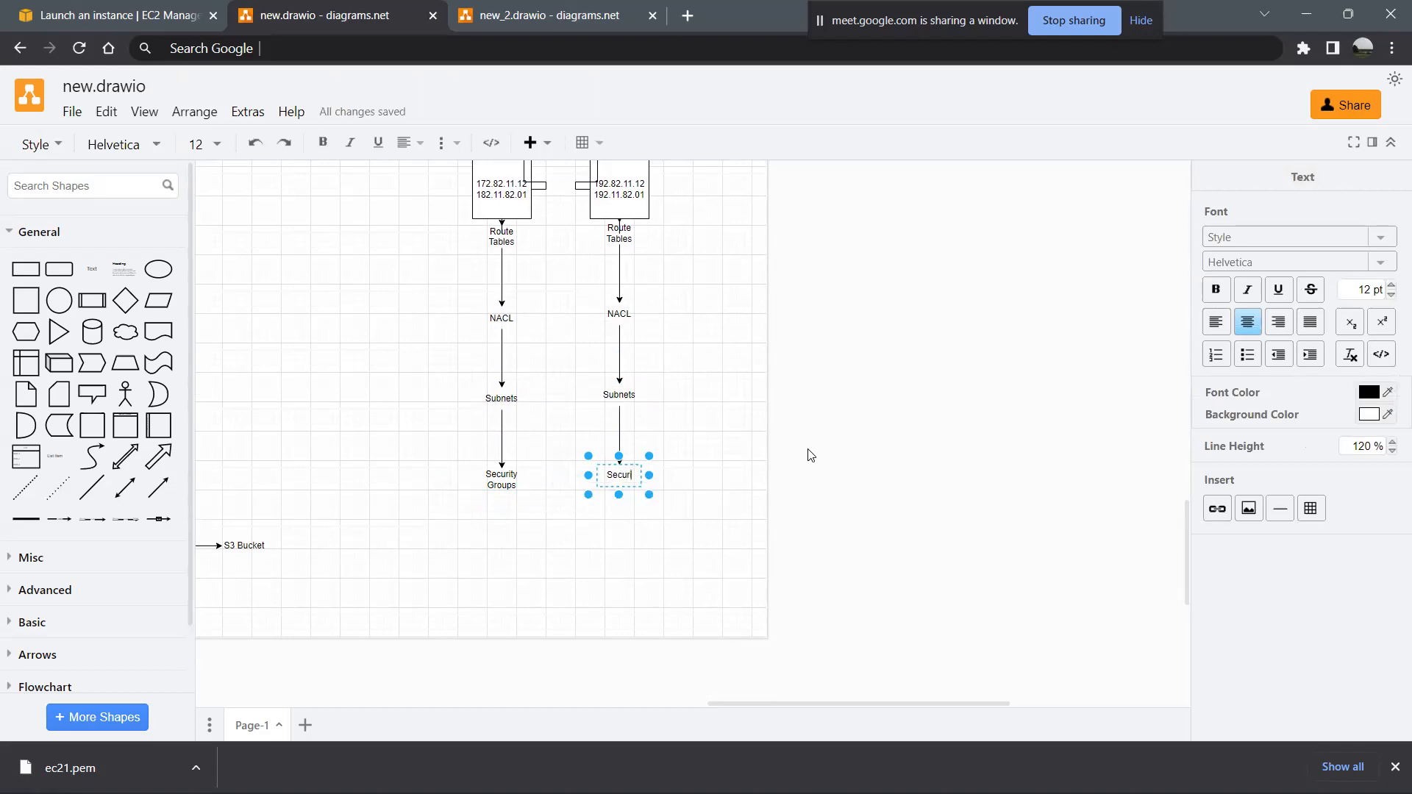
type("ity Groups")
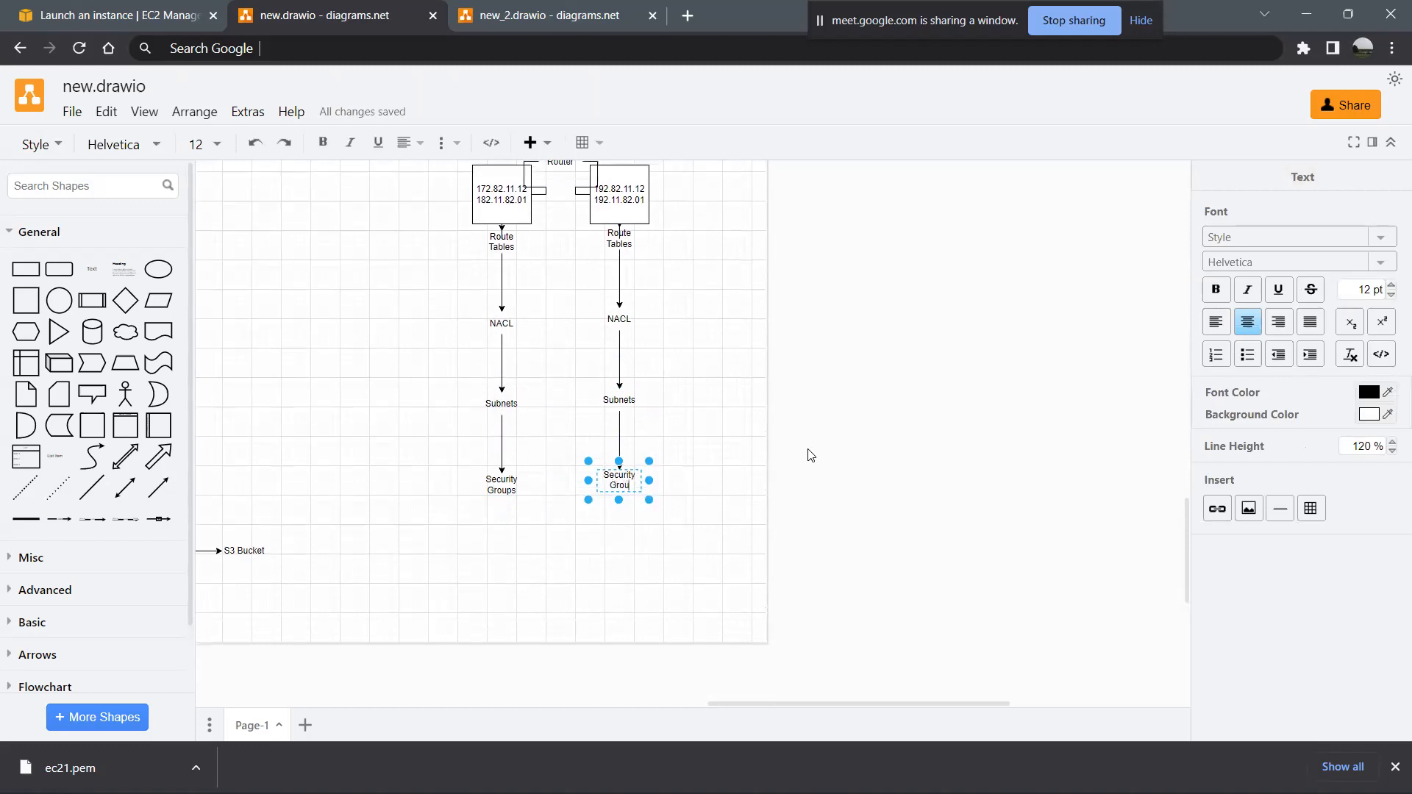
left_click(487, 518)
- Add a text shape reading "Instance" below the left Security Groups label, connected by an arrow
left_click(503, 488)
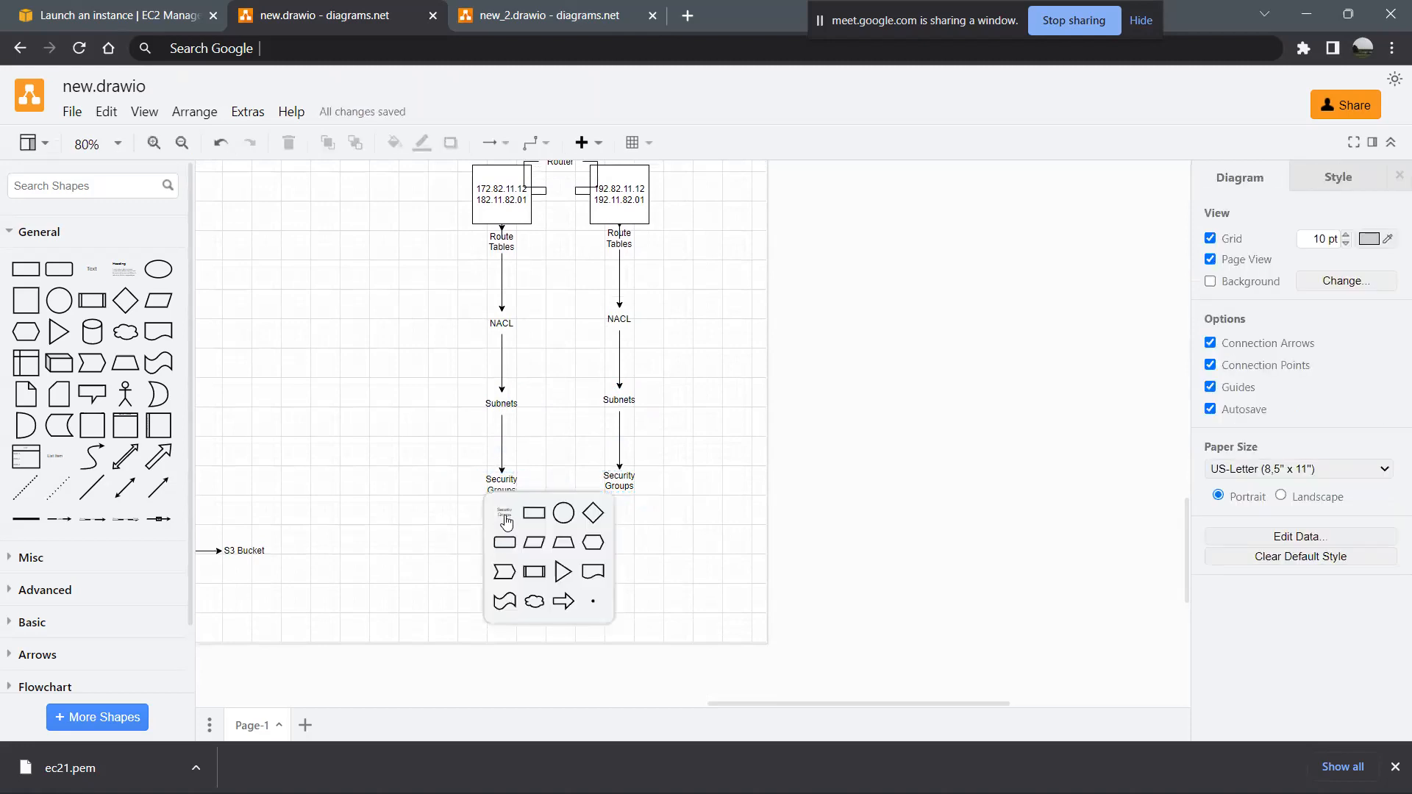
left_click(505, 513)
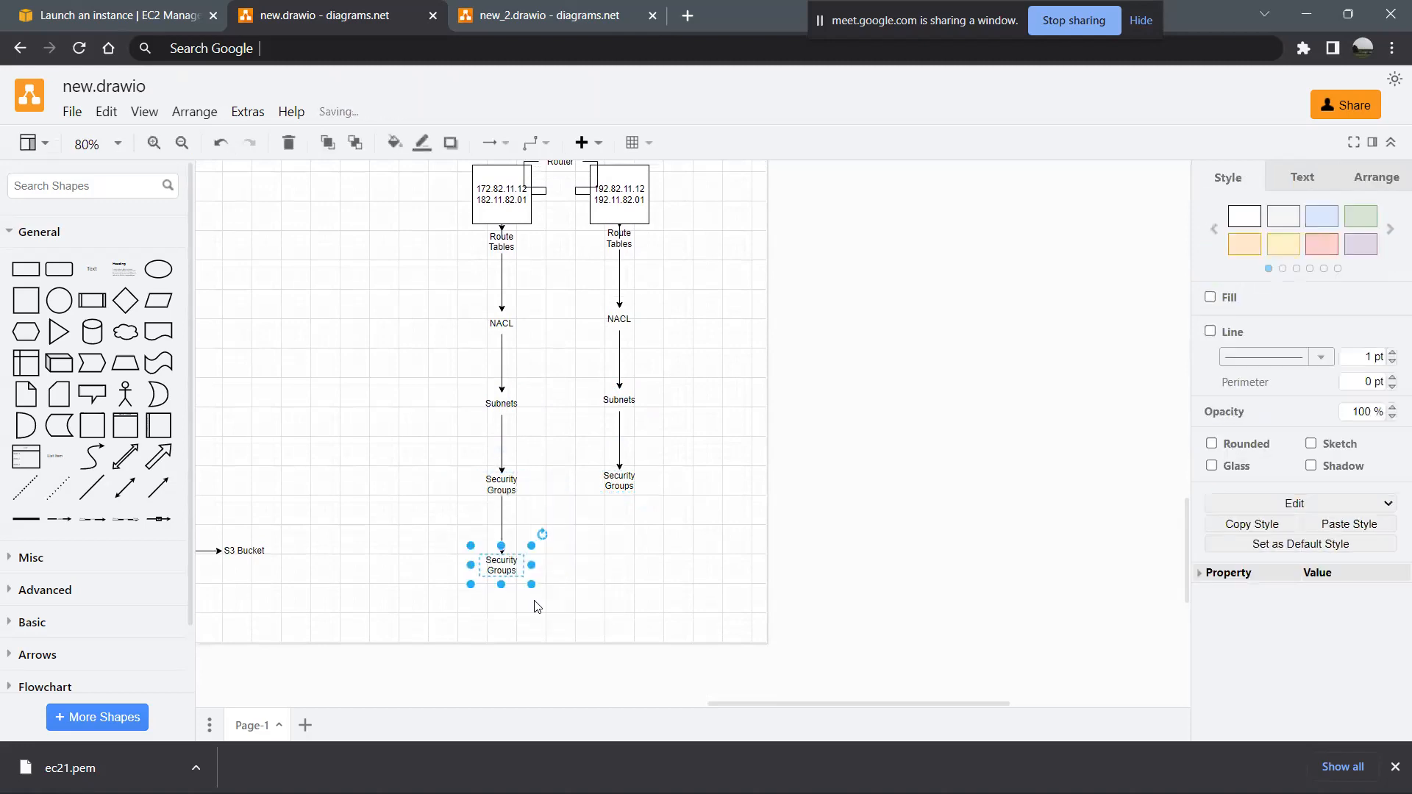
double_click(503, 573)
type("Instance")
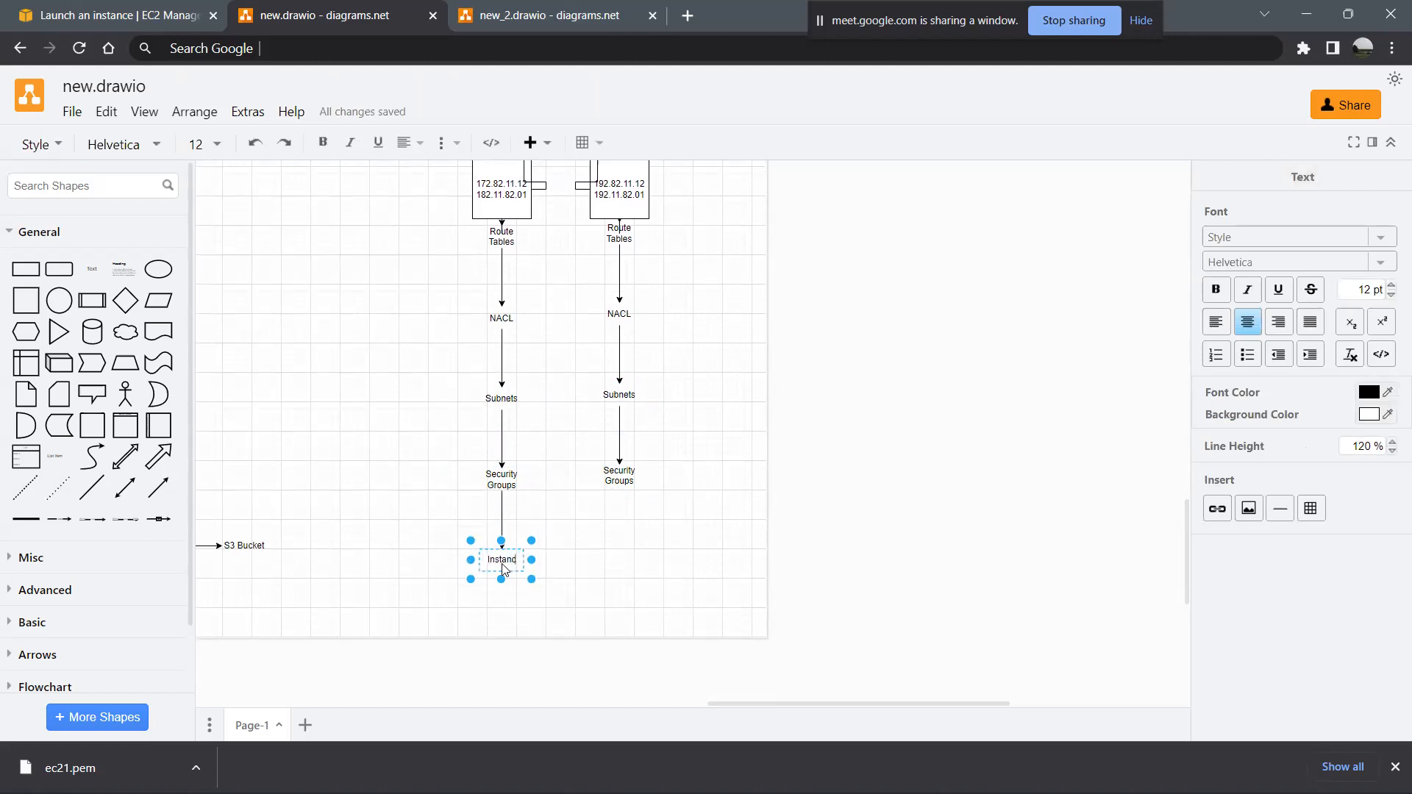
- Add a text shape reading "Instance" below the right Security Groups label, connected by an arrow
left_click(609, 471)
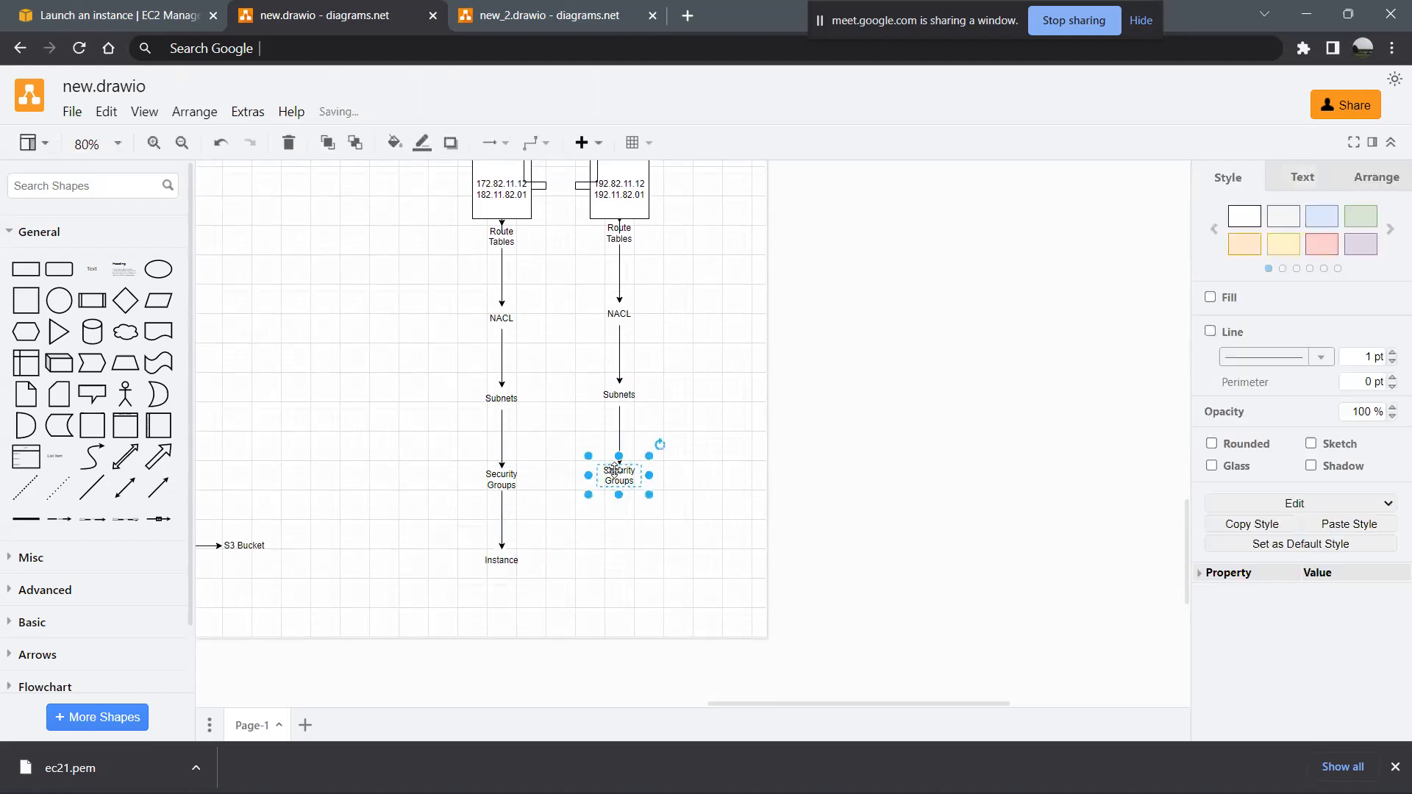
left_click(627, 520)
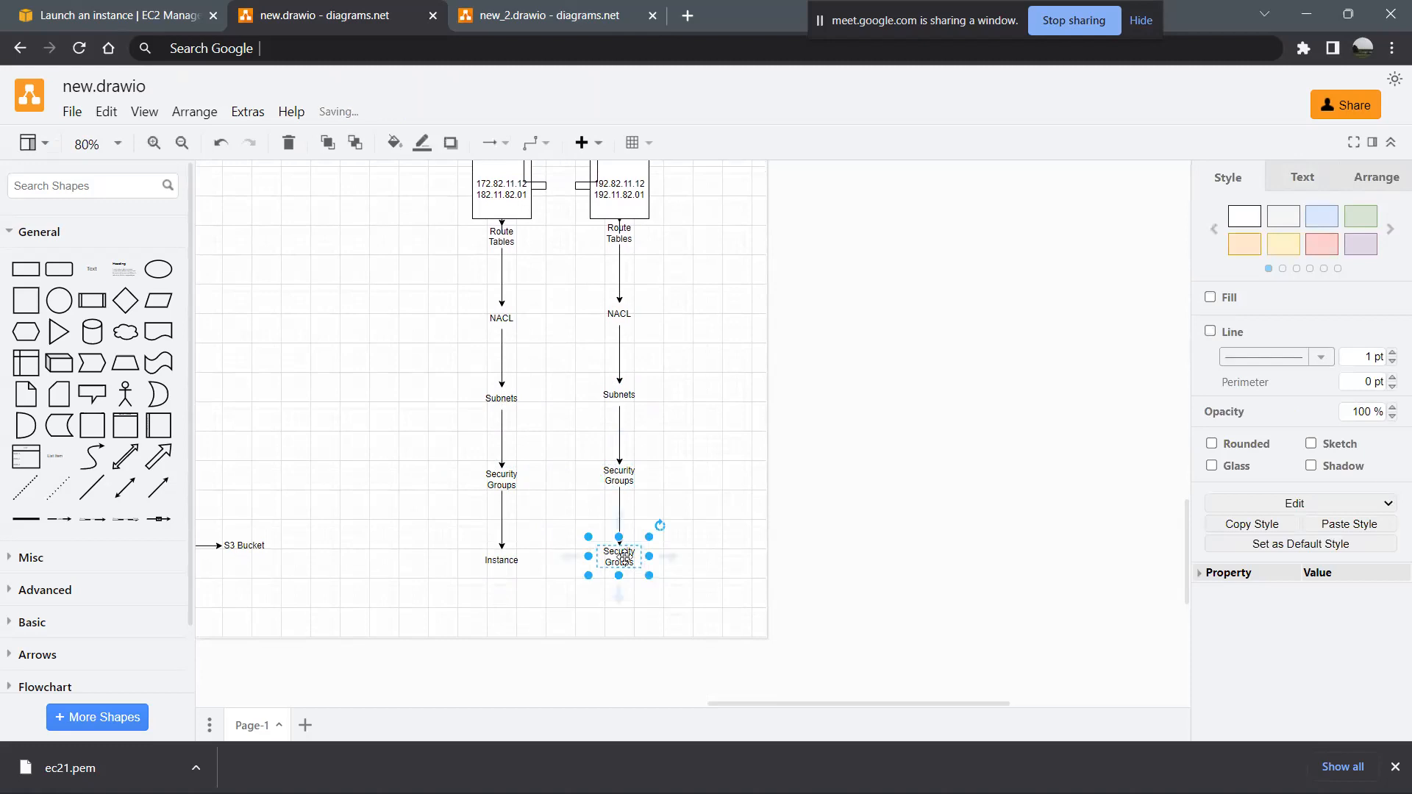
double_click(627, 563)
type("Instance")
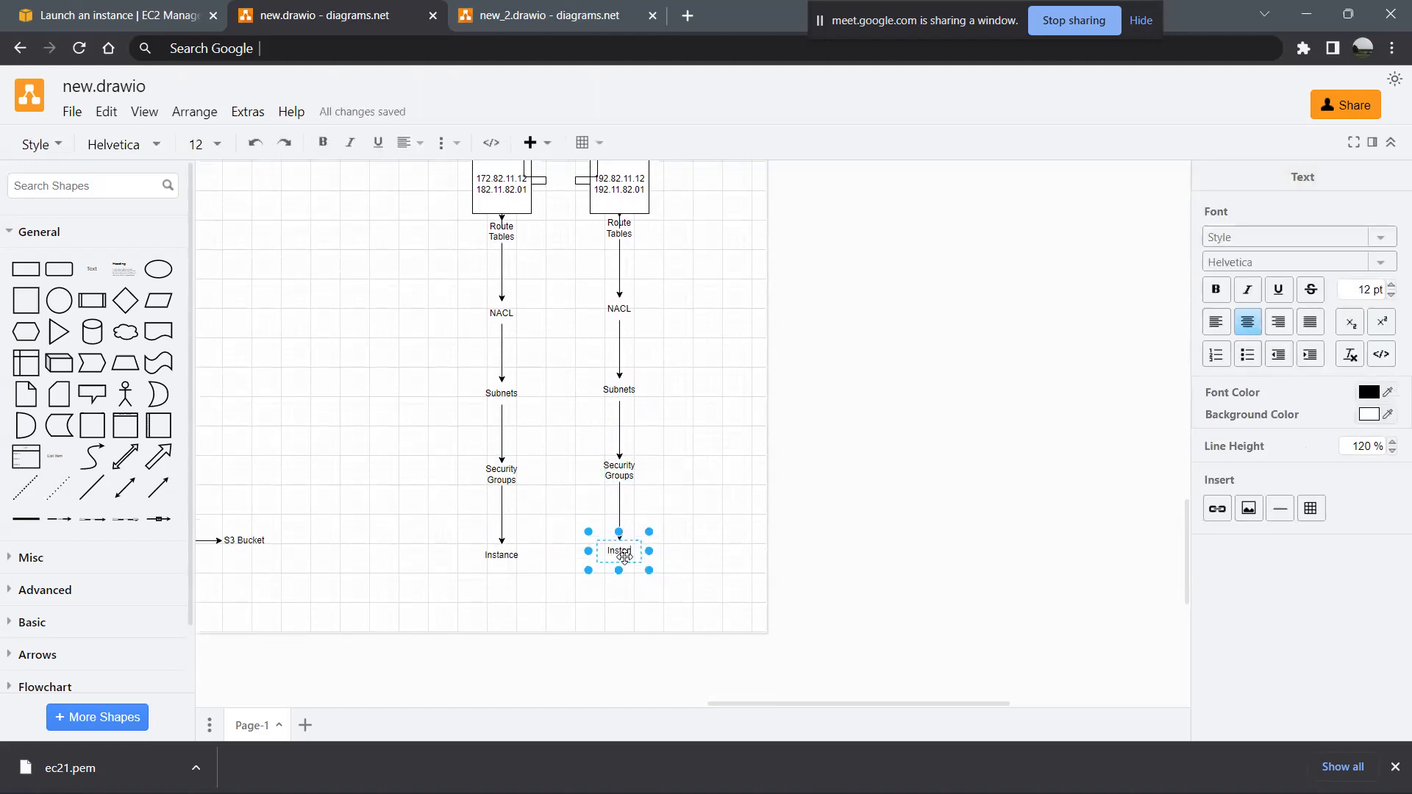
left_click(603, 603)
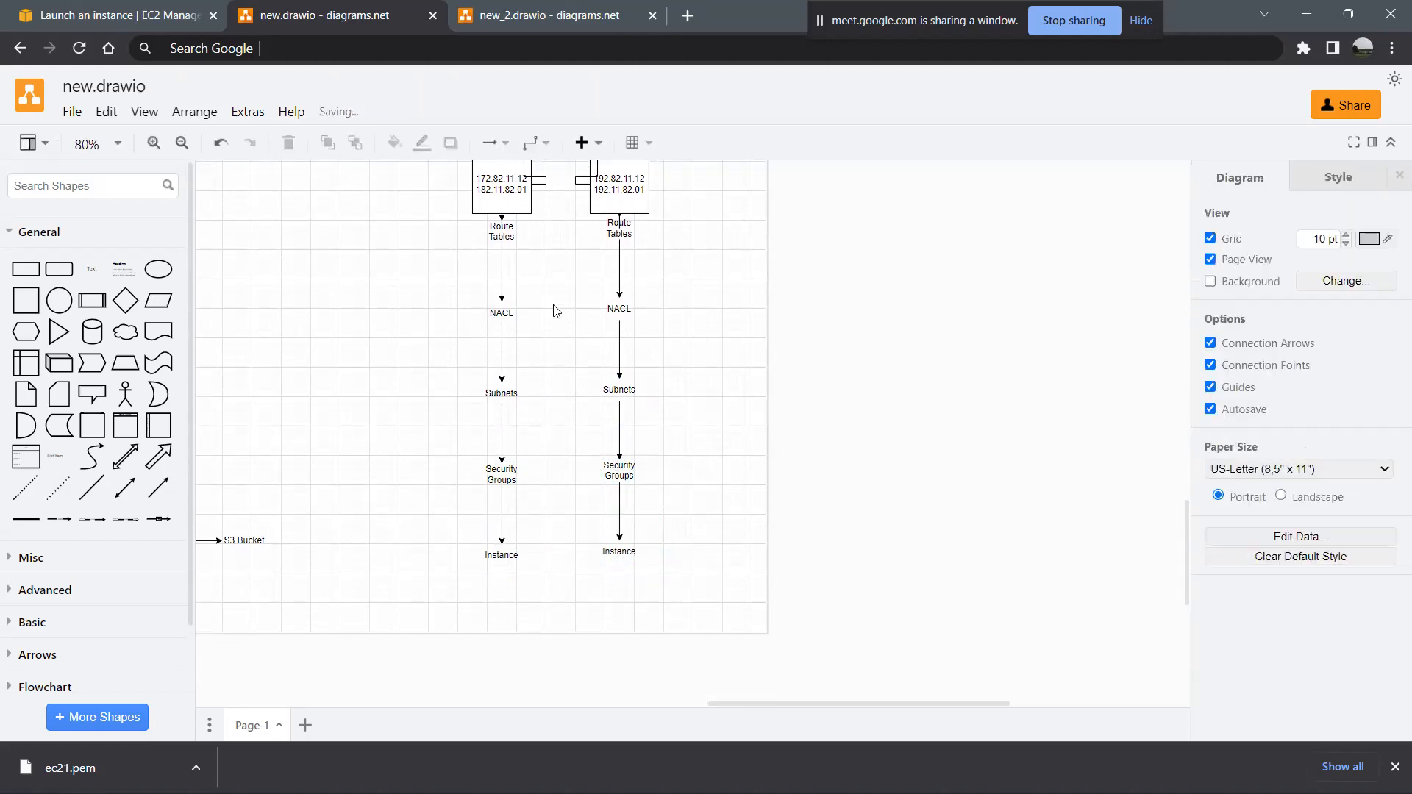
- Place a text shape with the address 182.58.8.1 directly below the left Instance label
left_click(499, 555)
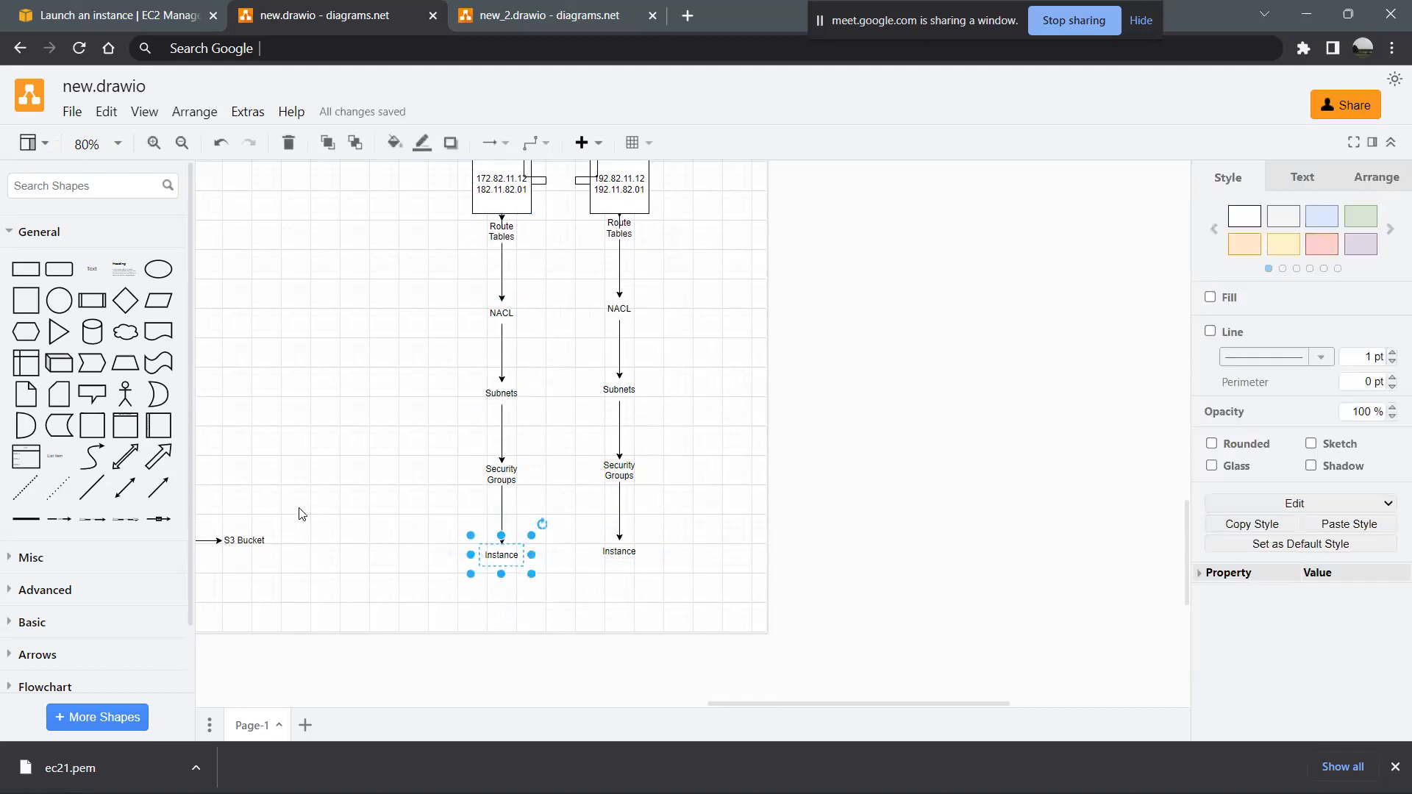
left_click(92, 269)
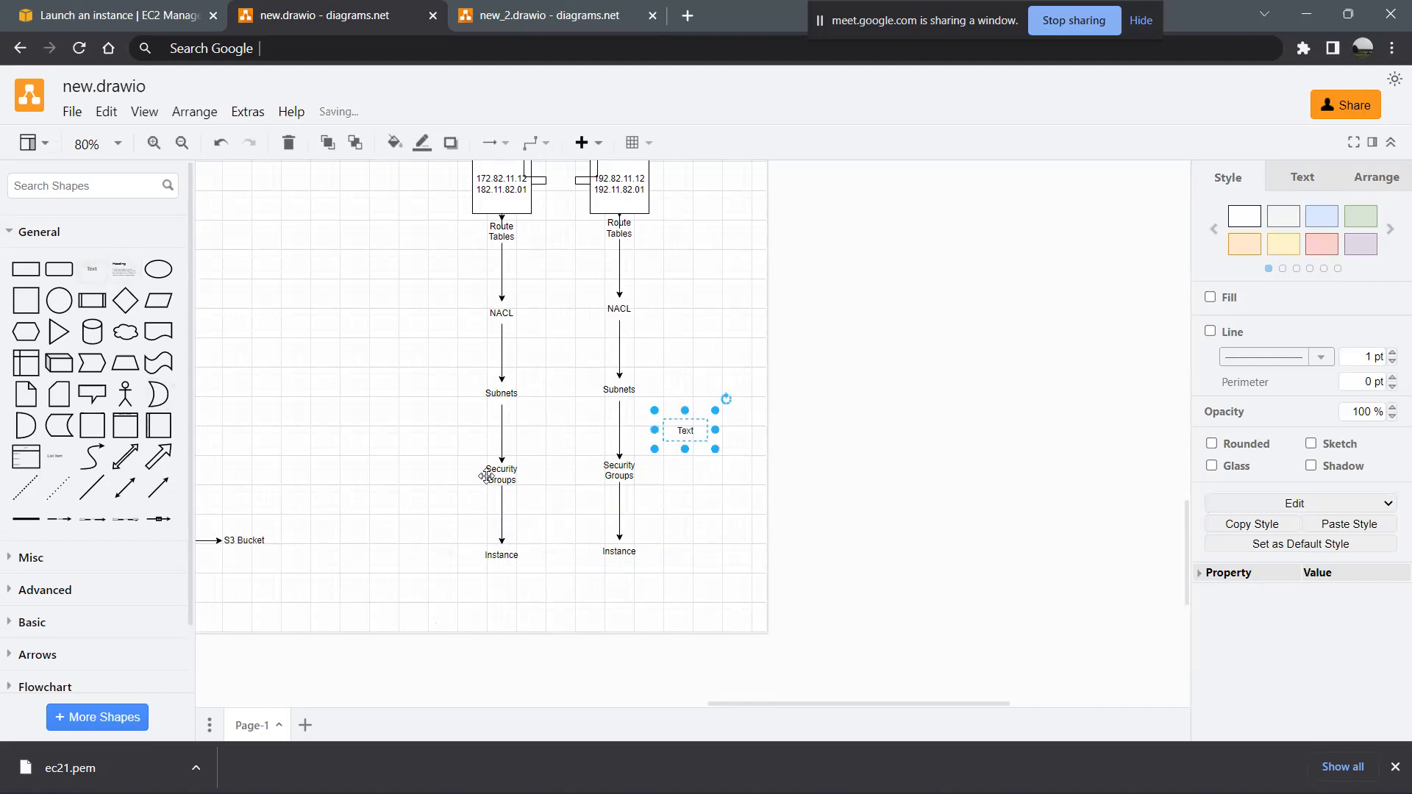
left_click_drag(680, 425, 498, 584)
double_click(500, 578)
type("18")
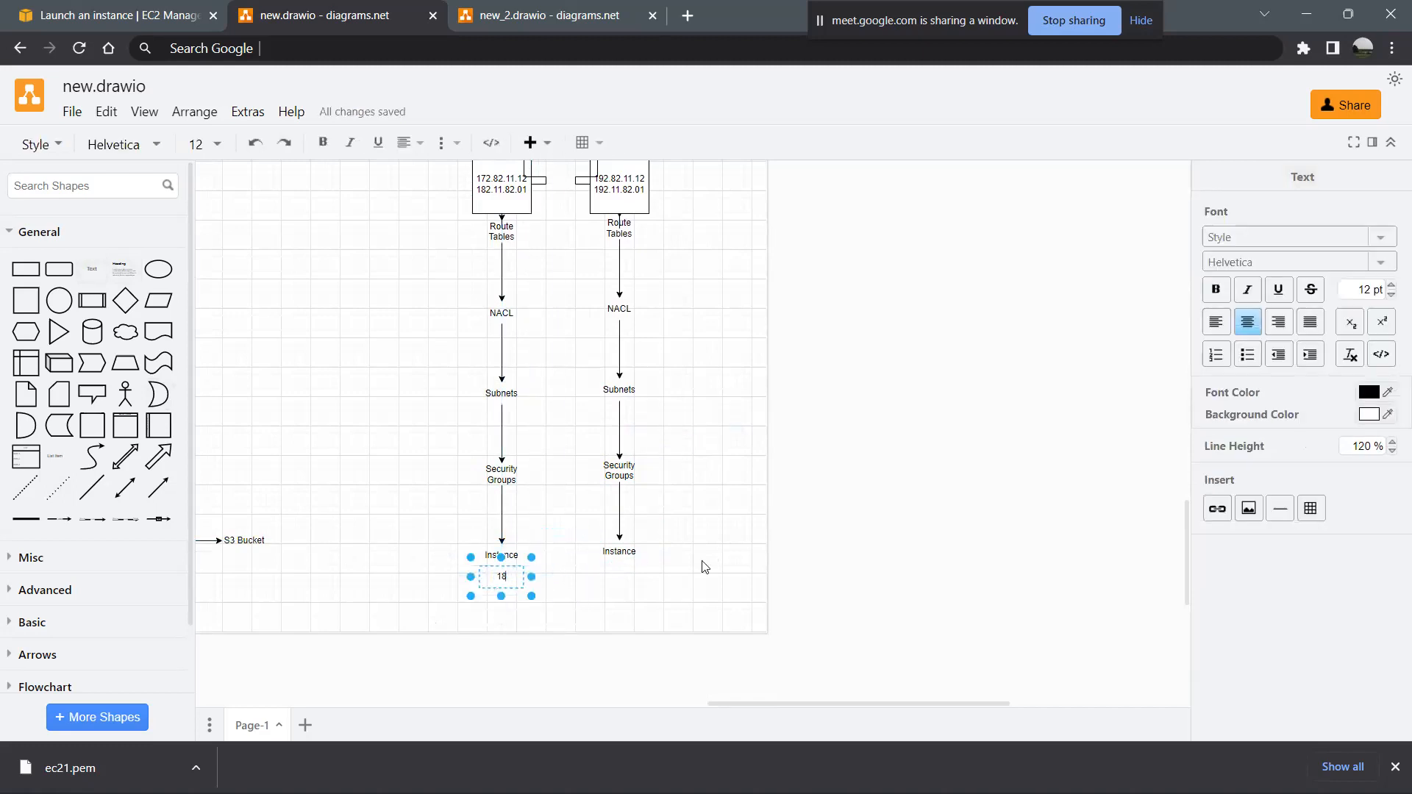
type("2.58.8.1")
- Duplicate the instance address below the right Instance label and change it to 192.58.8.1
left_click(517, 584)
left_click_drag(517, 583, 624, 572)
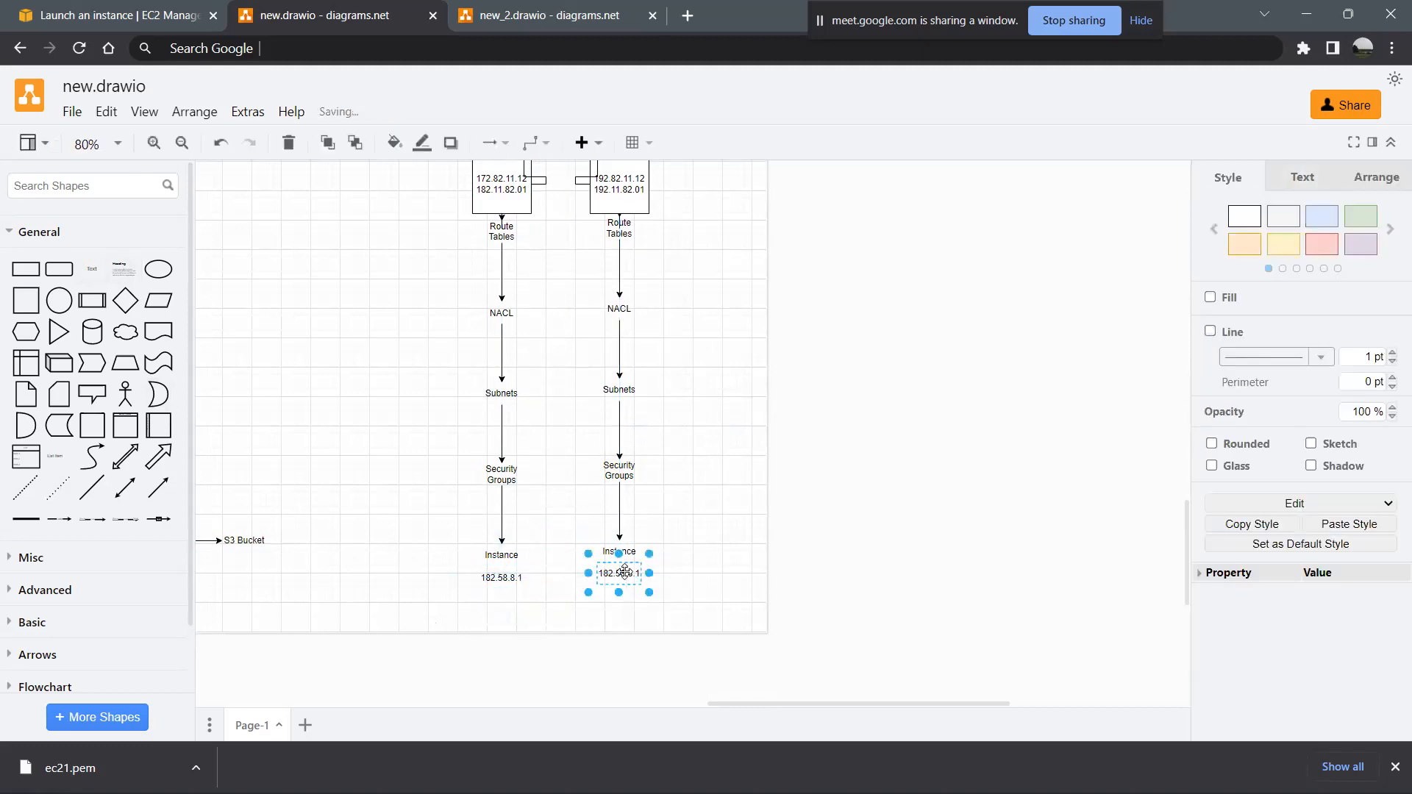
double_click(624, 572)
left_click(610, 575)
key("BackSpace")
type("9")
left_click(724, 537)
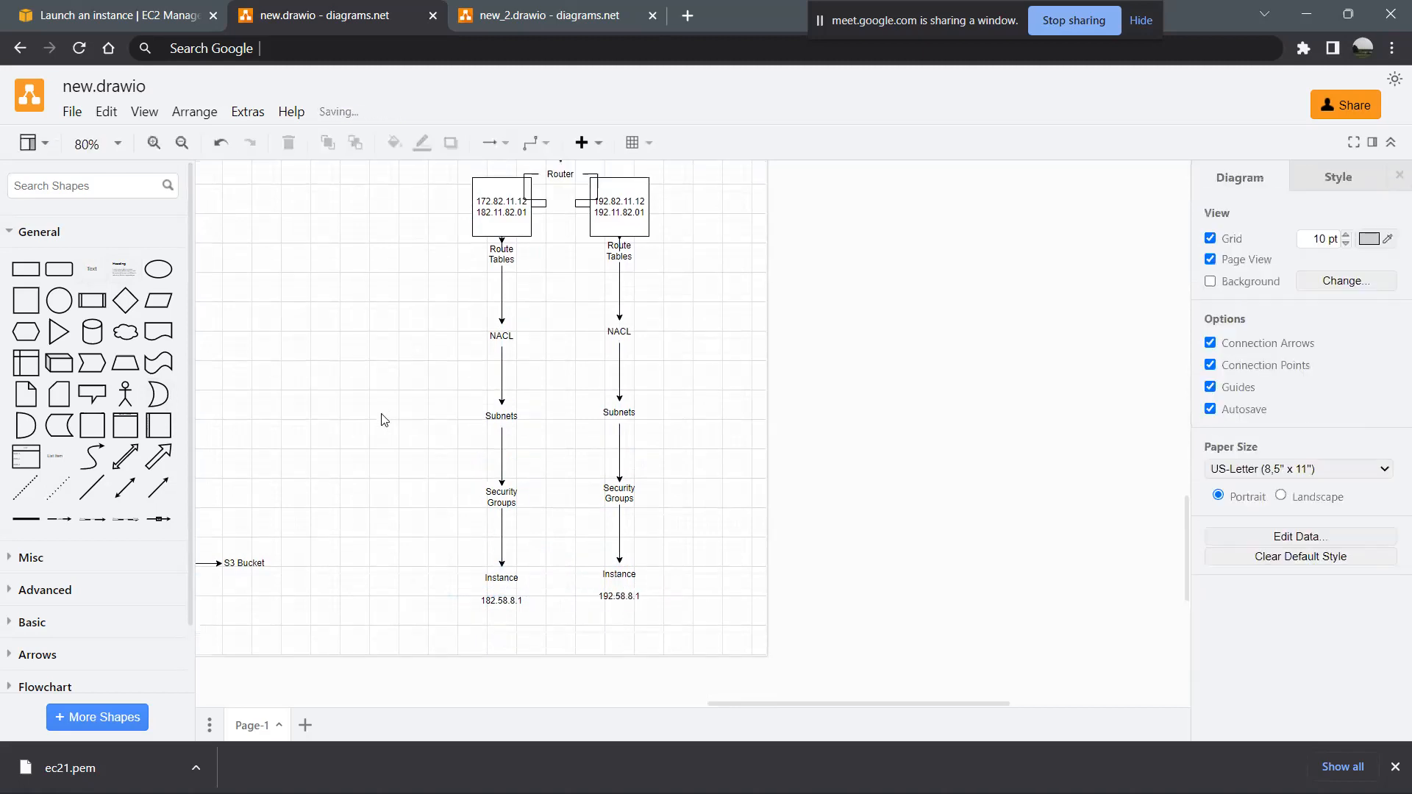
- Place a text shape reading "Dest: 182.58.8.1" to the left of the left Route Tables address square
left_click(476, 210)
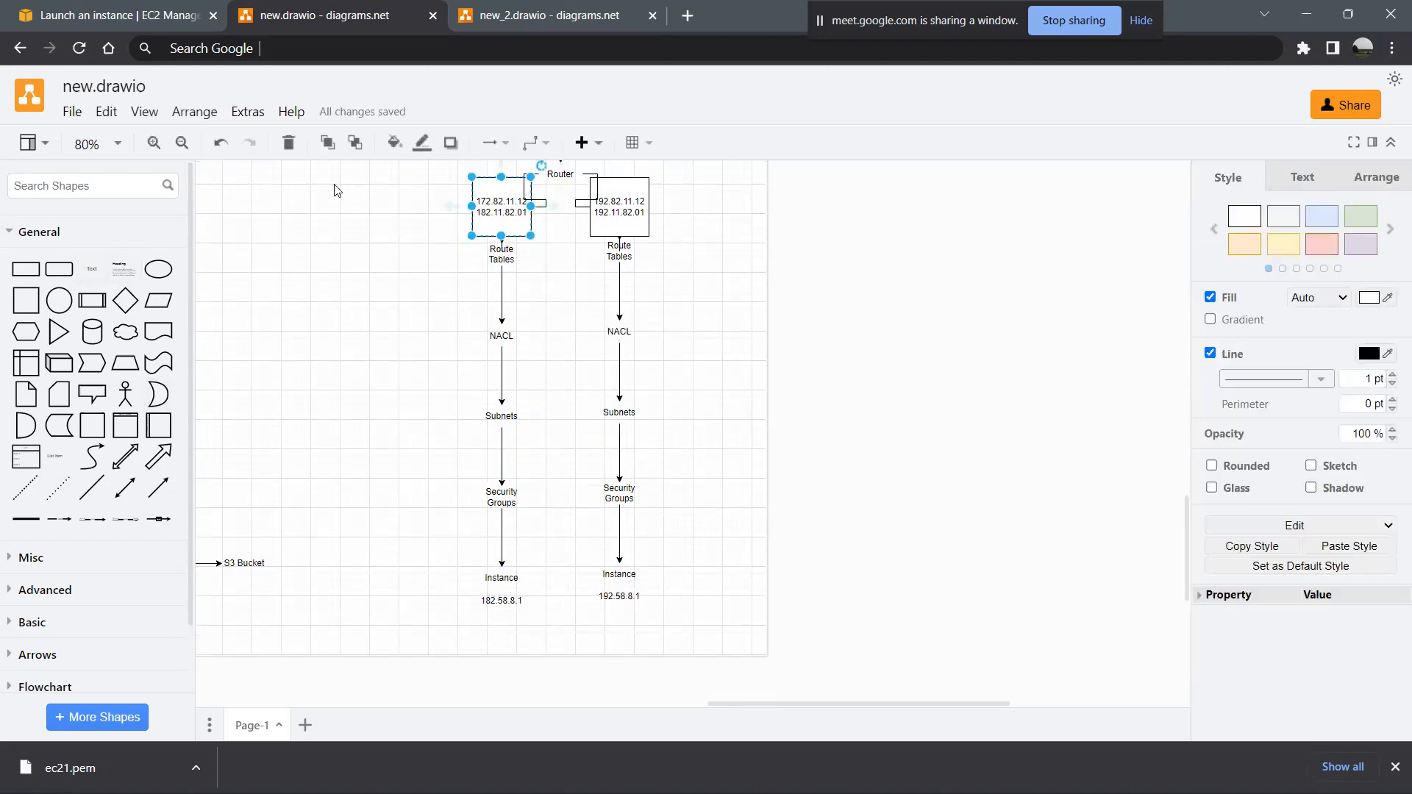
left_click(93, 271)
left_click_drag(678, 421, 412, 209)
double_click(417, 210)
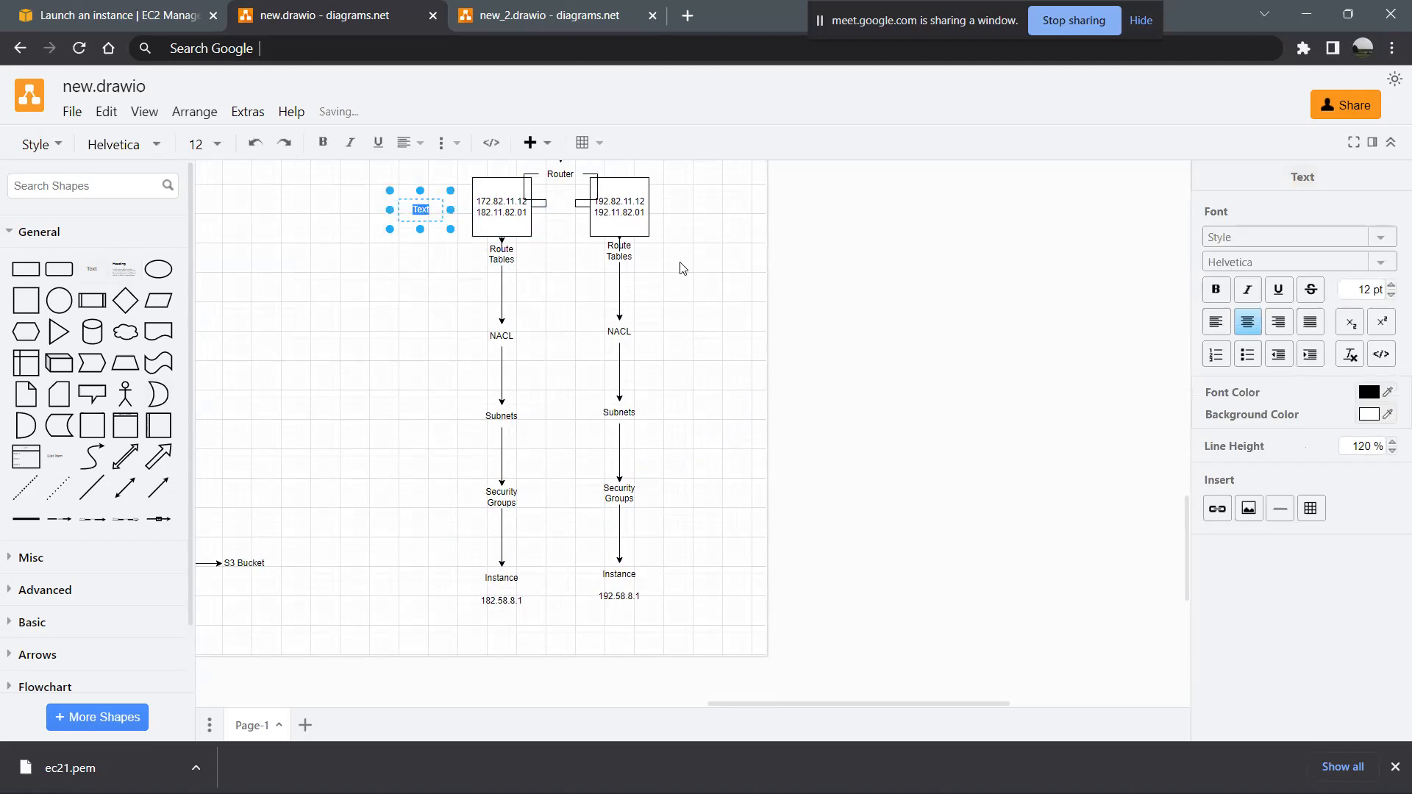
type("Dest:")
type(" 182")
type(".58")
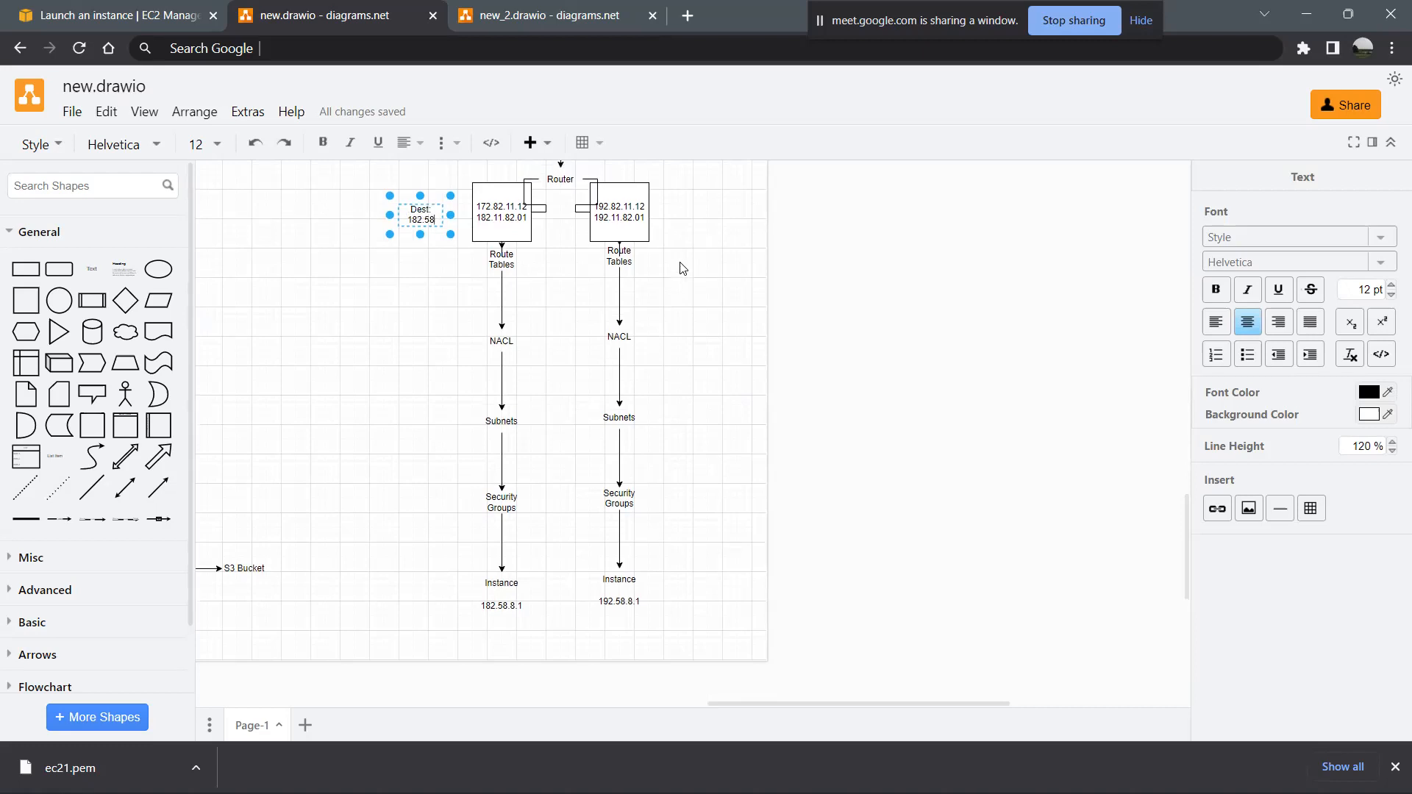
type(".8.1")
left_click(438, 264)
- Duplicate the Dest label to the right of the right address square and change its address to 192.58.8.1
left_click(413, 215)
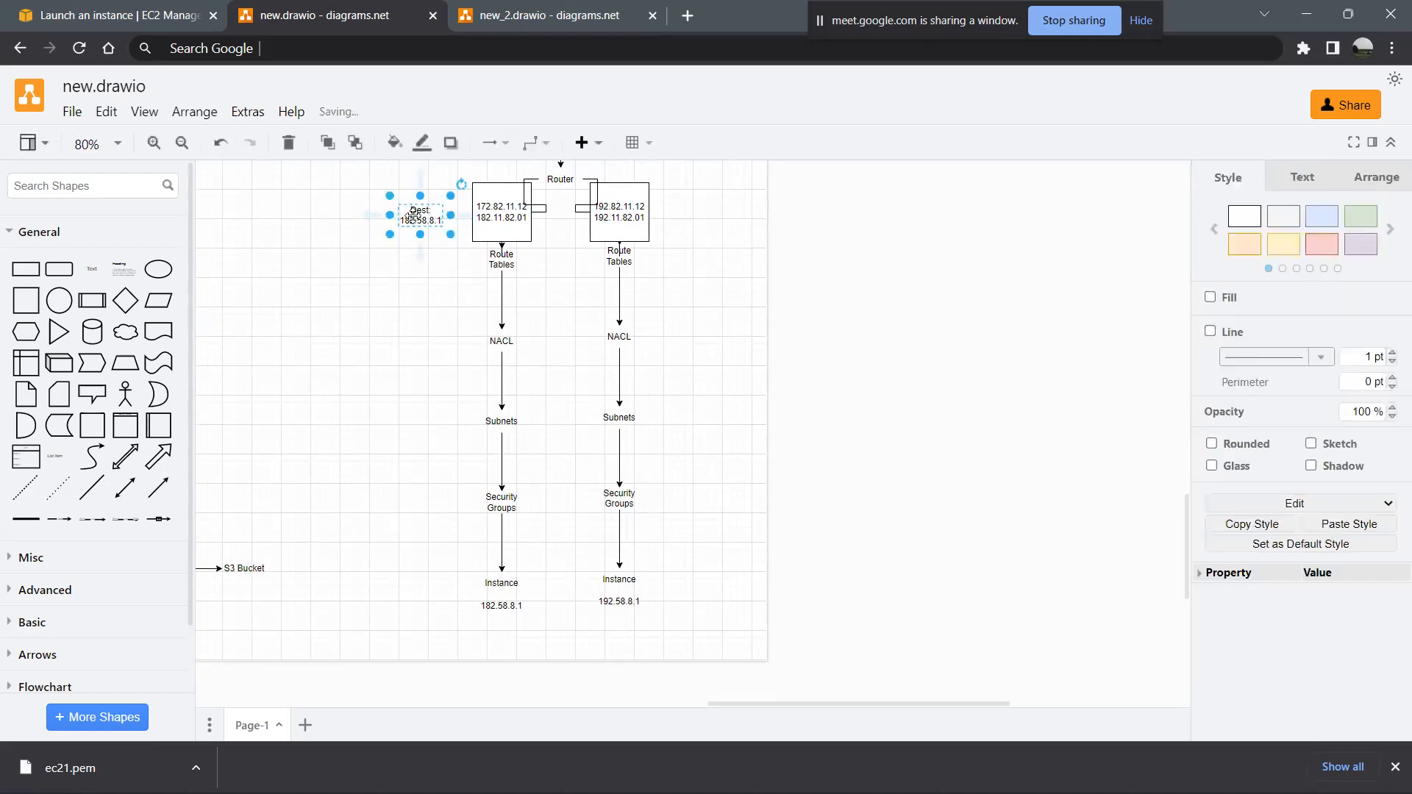
left_click_drag(413, 215, 683, 217)
double_click(683, 217)
left_click(682, 216)
key("BackSpace")
type("92.58.8.1")
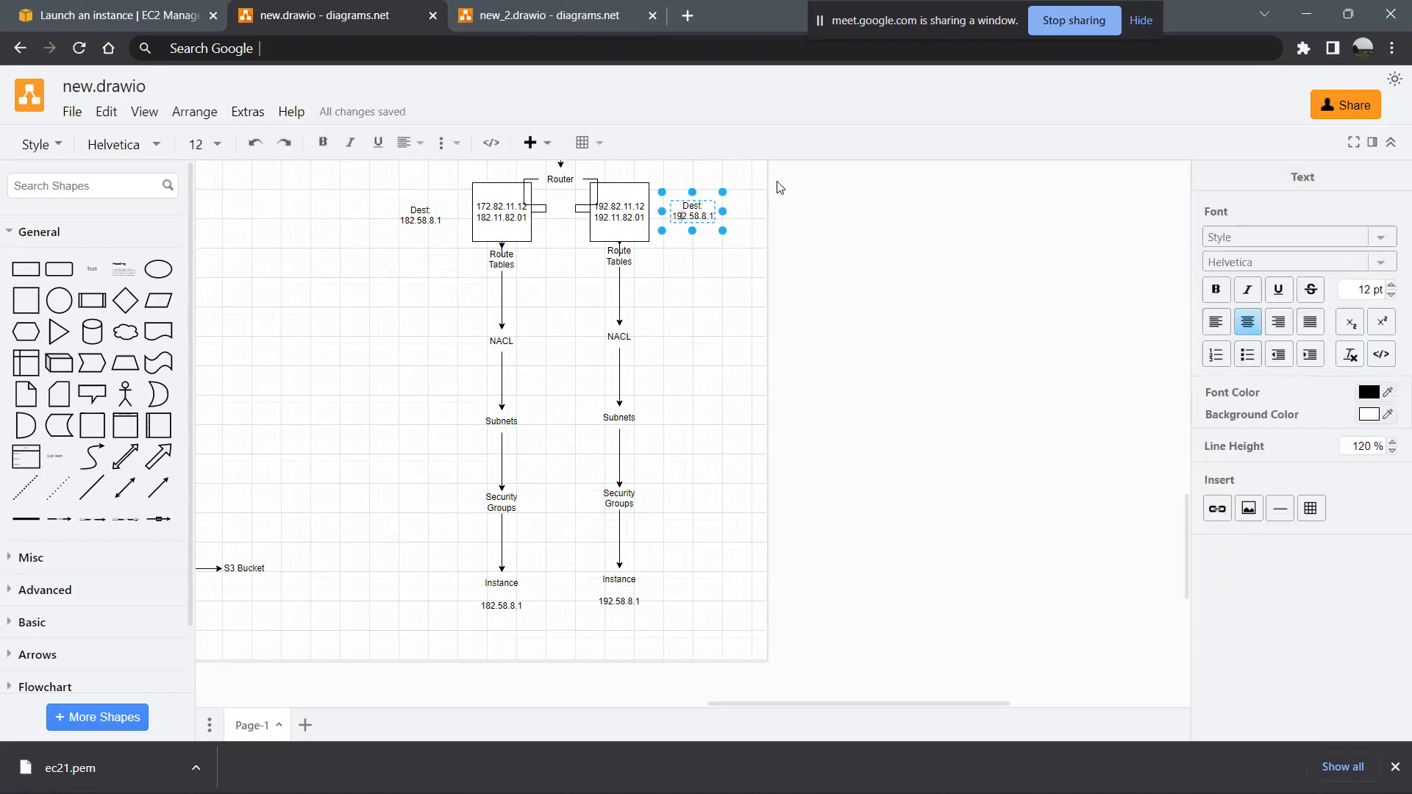
left_click(691, 384)
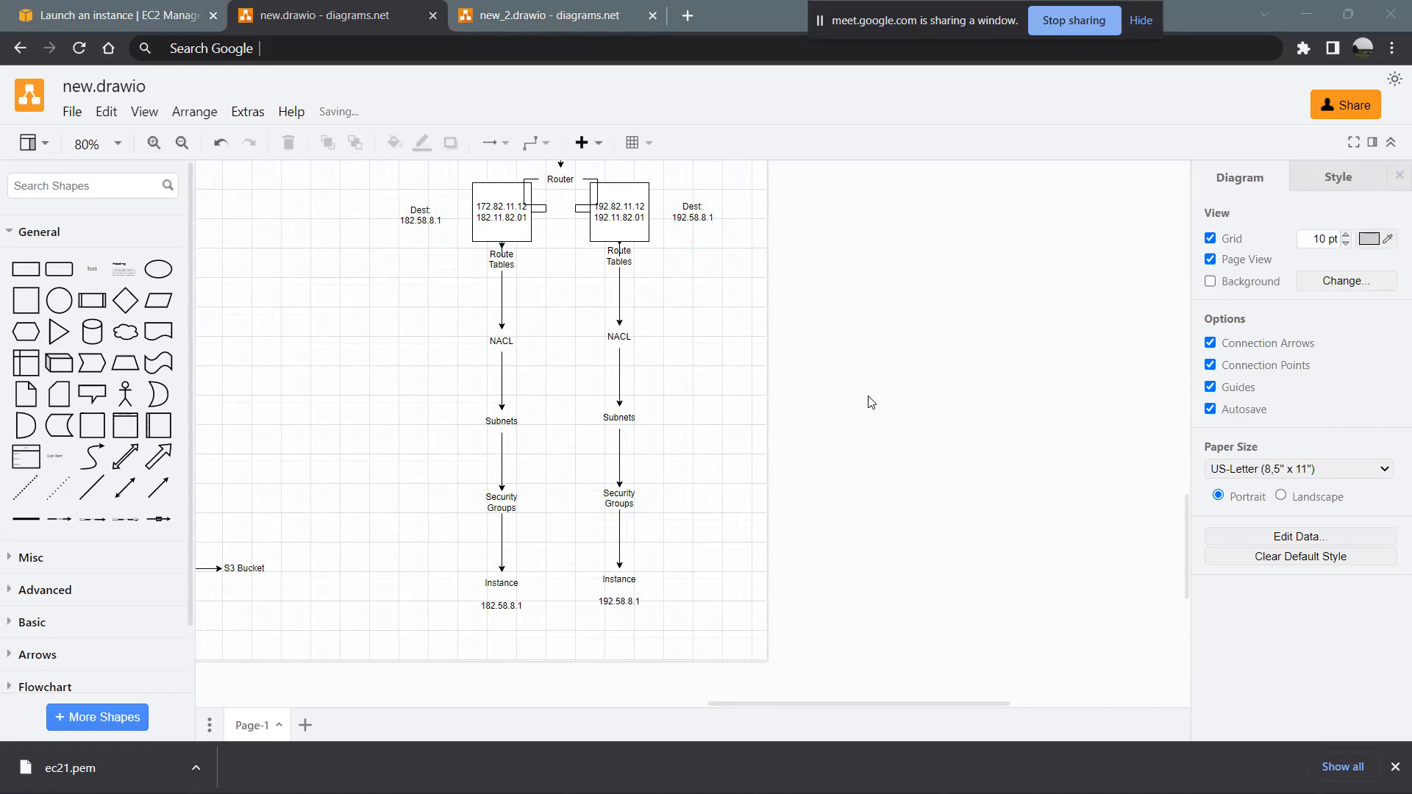
scroll(656, 401, "up", 5)
scroll(660, 404, "down", 4)
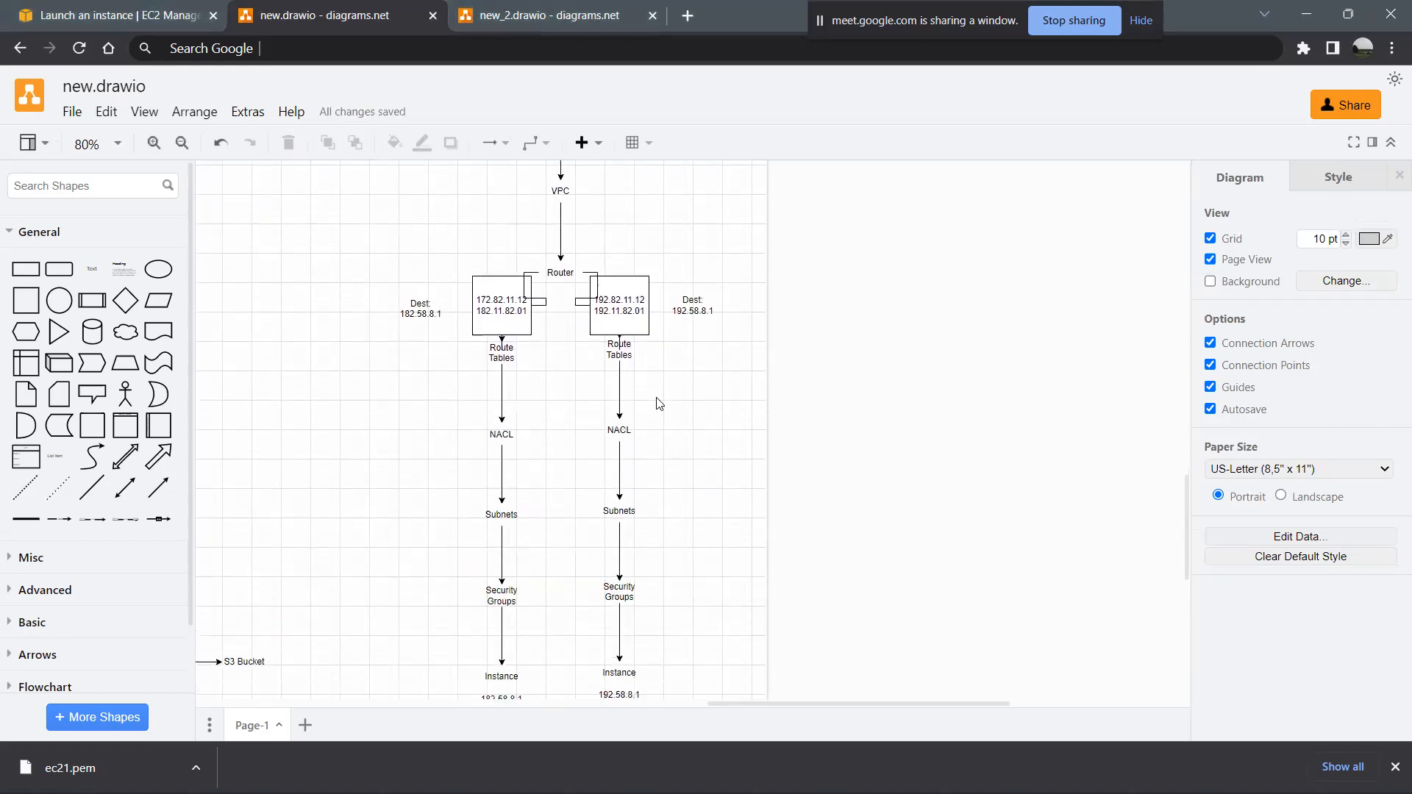
scroll(660, 404, "down", 3)
left_click(501, 577)
left_click(619, 572)
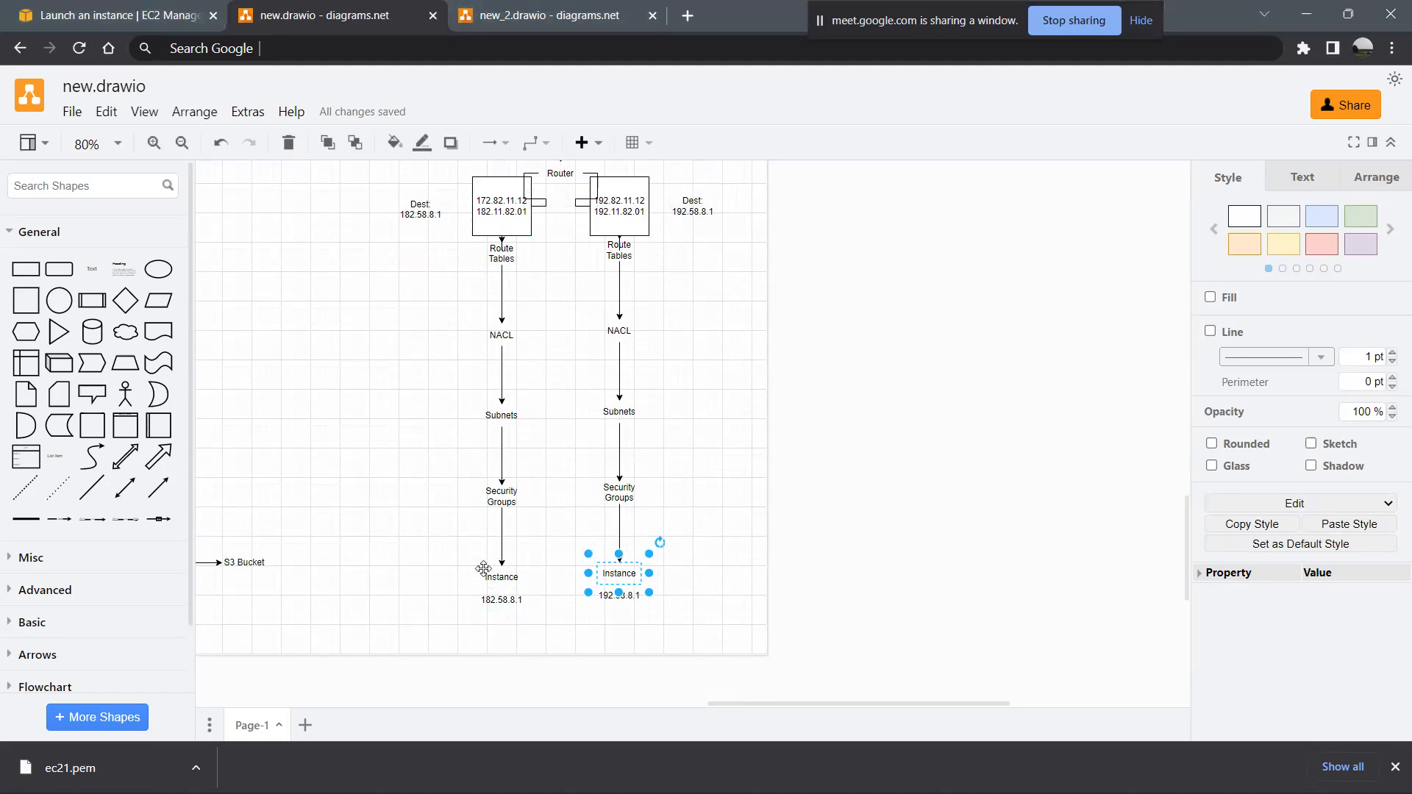
- Place a text shape reading "S3 Bucket" to the left of the left column, between its Subnets and Security Groups labels
left_click(92, 270)
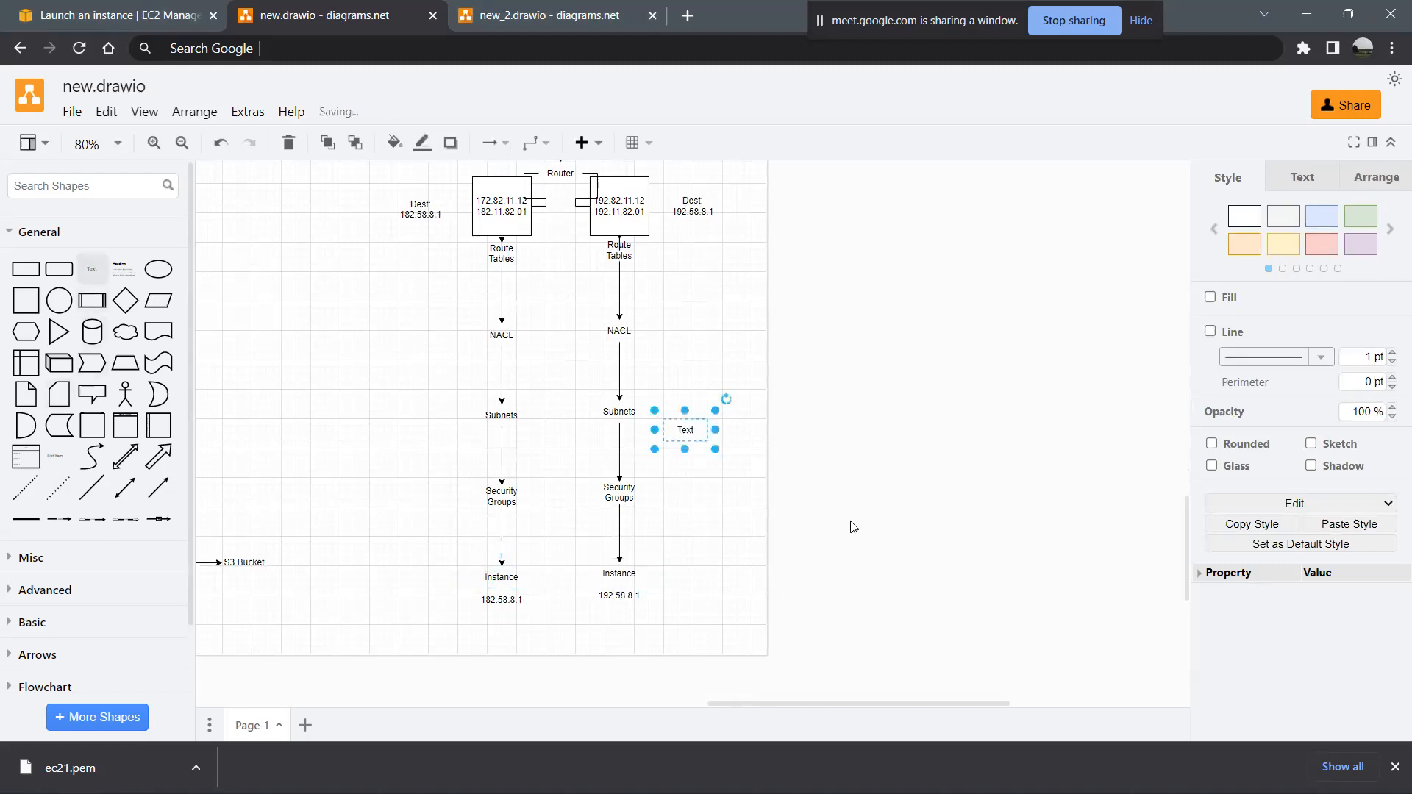
left_click_drag(685, 430, 393, 462)
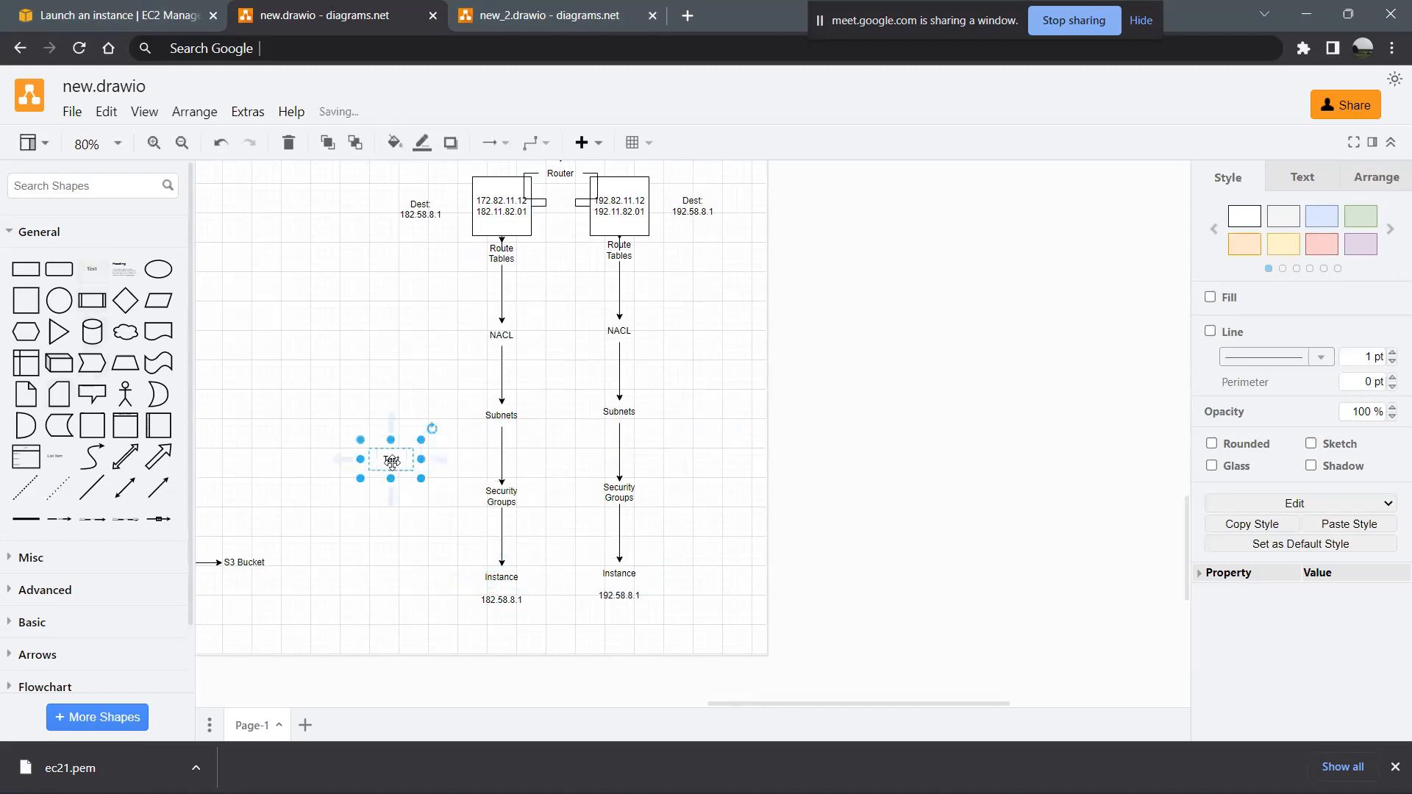
double_click(392, 462)
type("S3 Bucket")
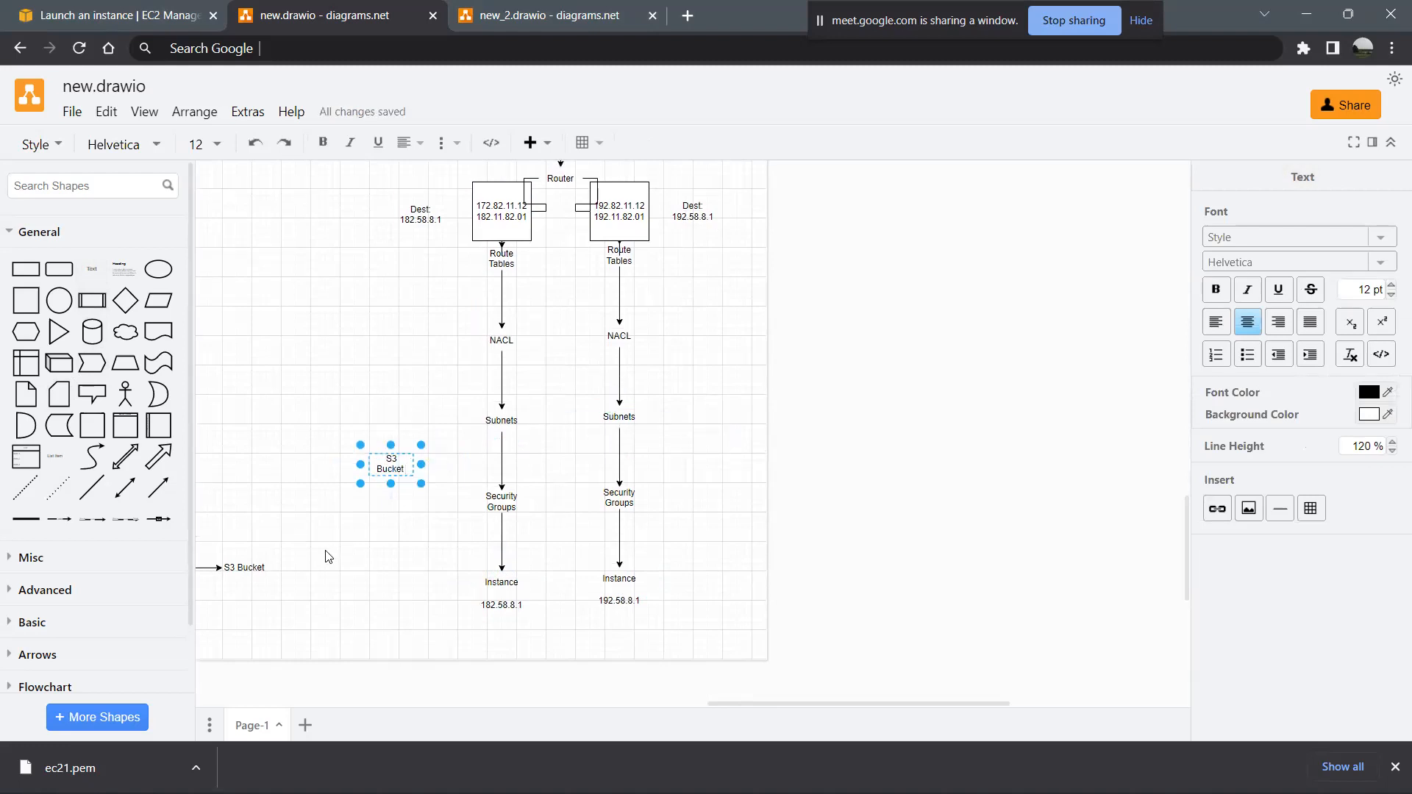
left_click(440, 544)
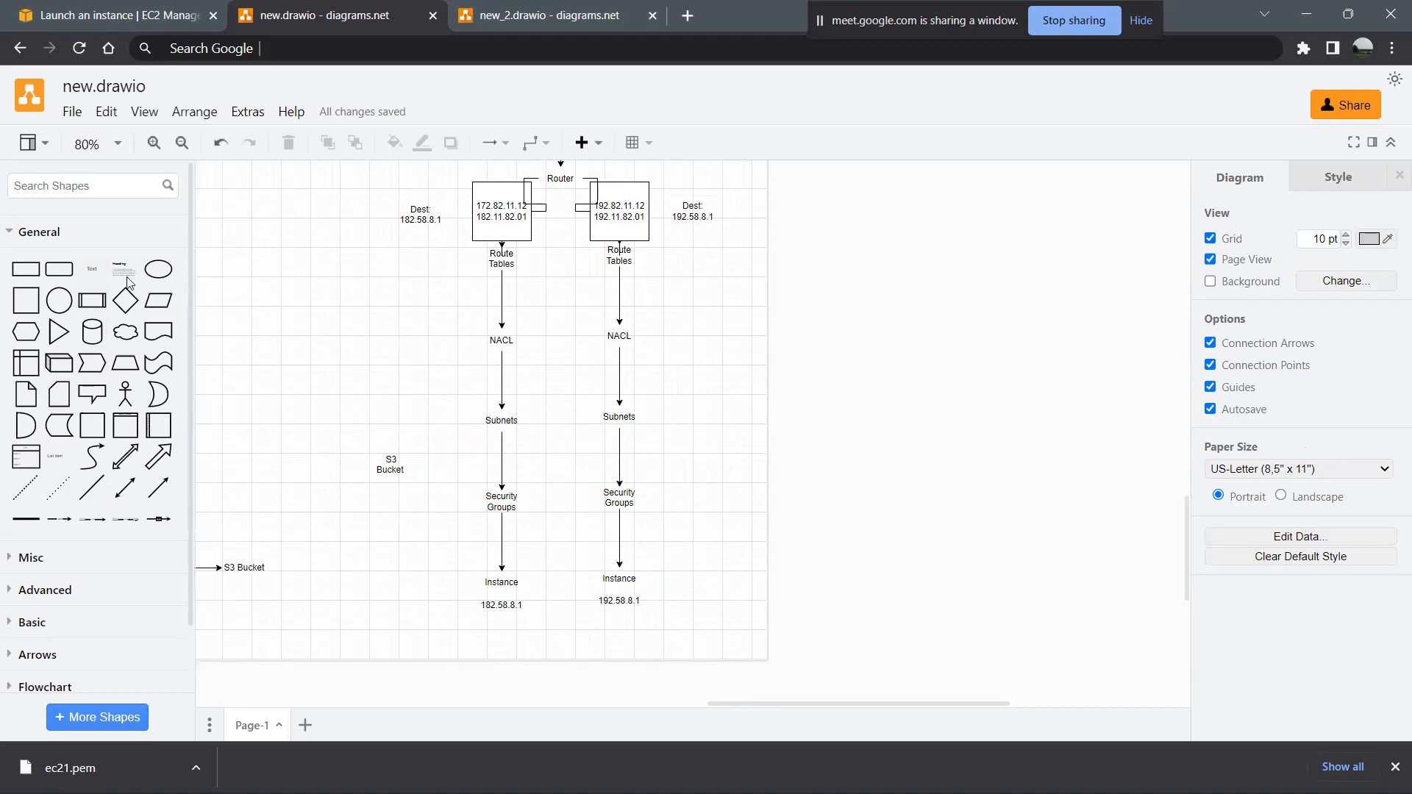
- Place a text shape reading "2 log Files" directly below the new S3 Bucket label beside the left column
left_click(82, 262)
left_click_drag(693, 432, 401, 498)
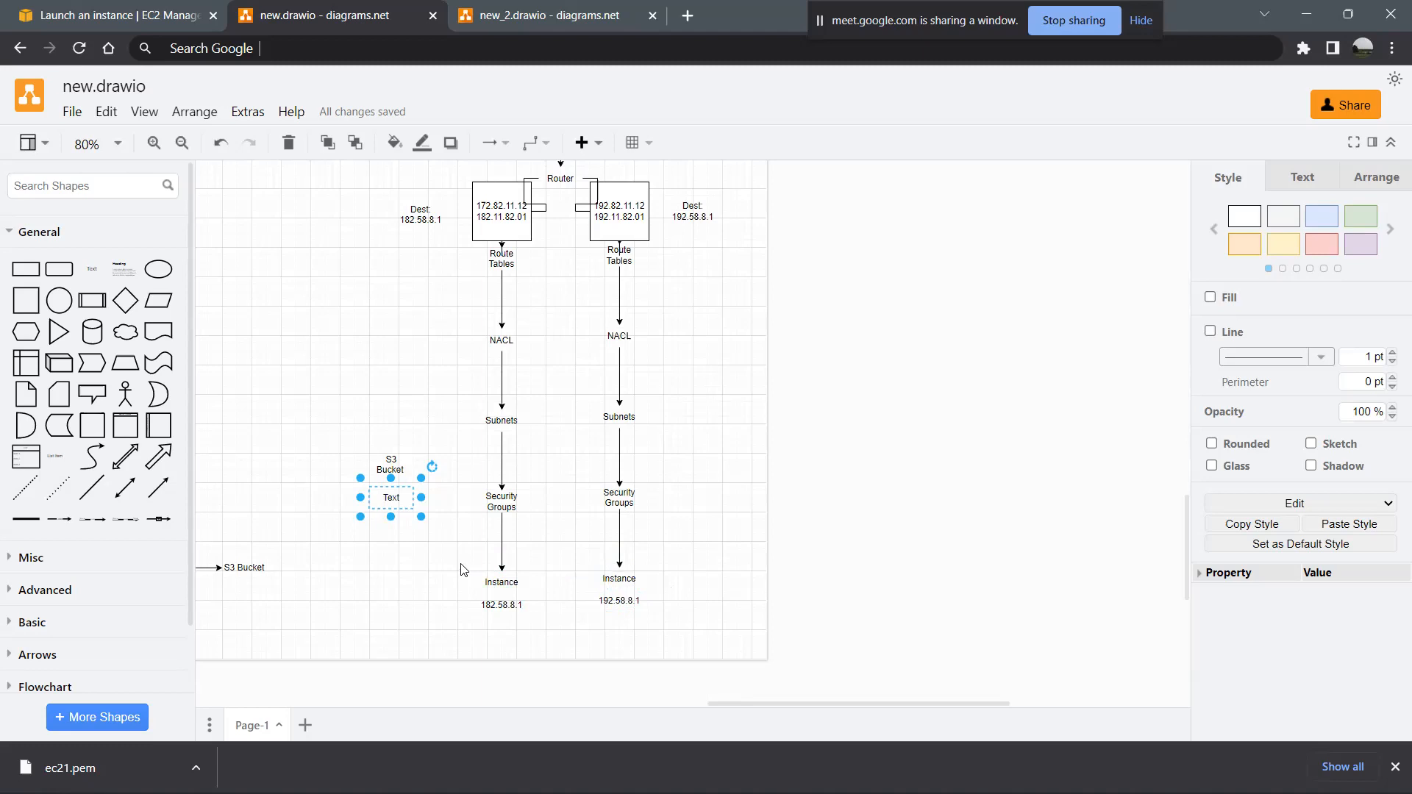
double_click(395, 498)
type("2 lo")
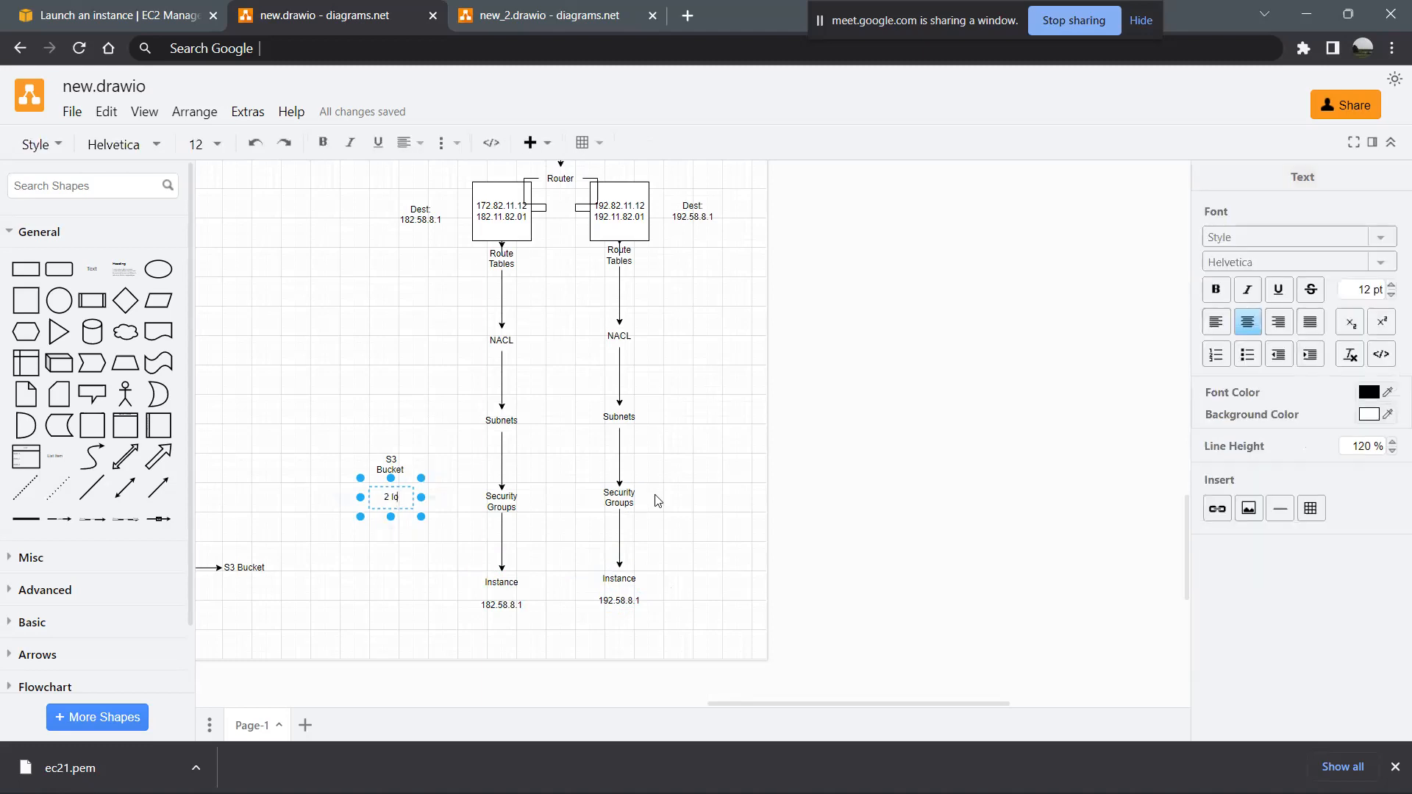
type("g Files")
left_click(359, 561)
- Add a text shape reading "Cloud Watch" below the 2 log Files label
left_click_drag(91, 273, 391, 541)
double_click(390, 540)
type("C")
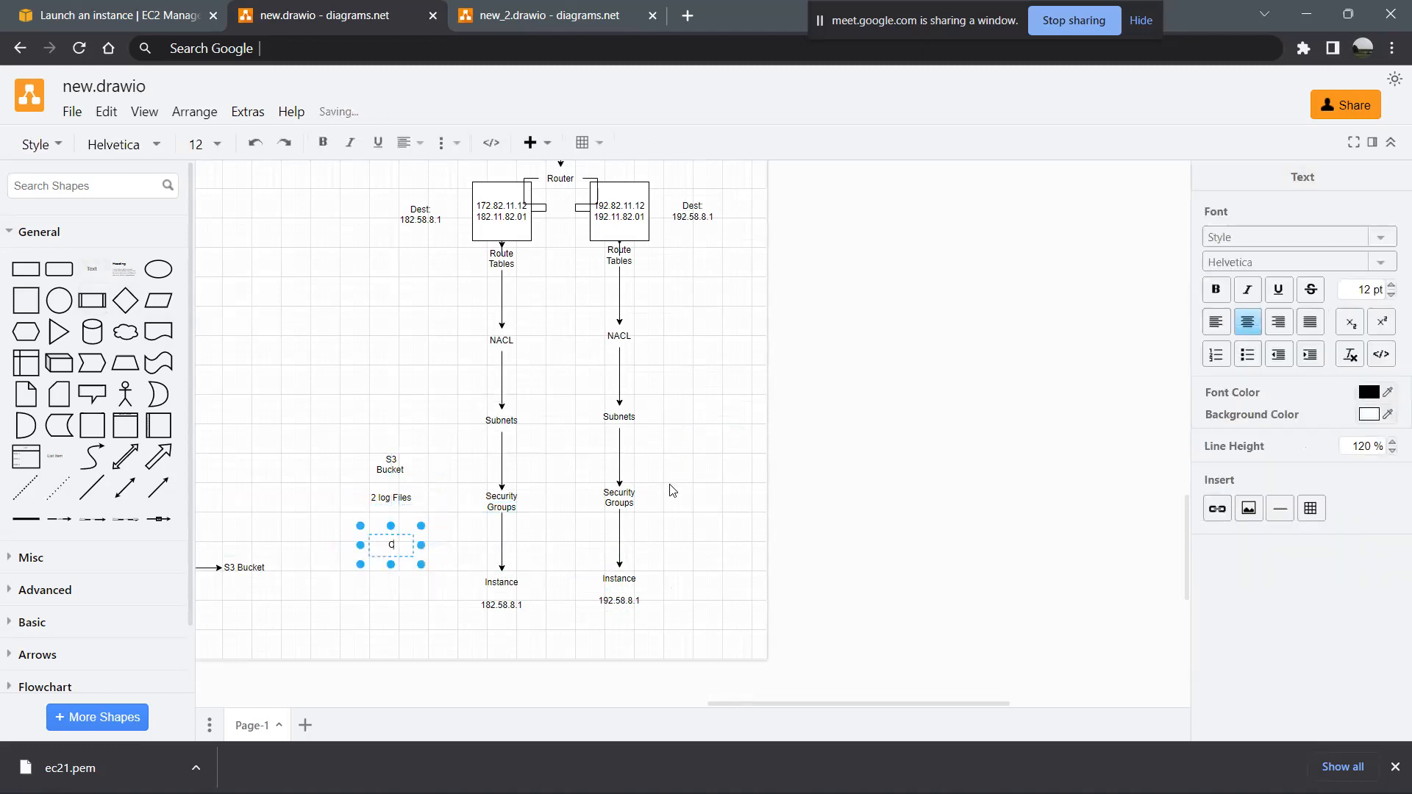
type("loud Watch")
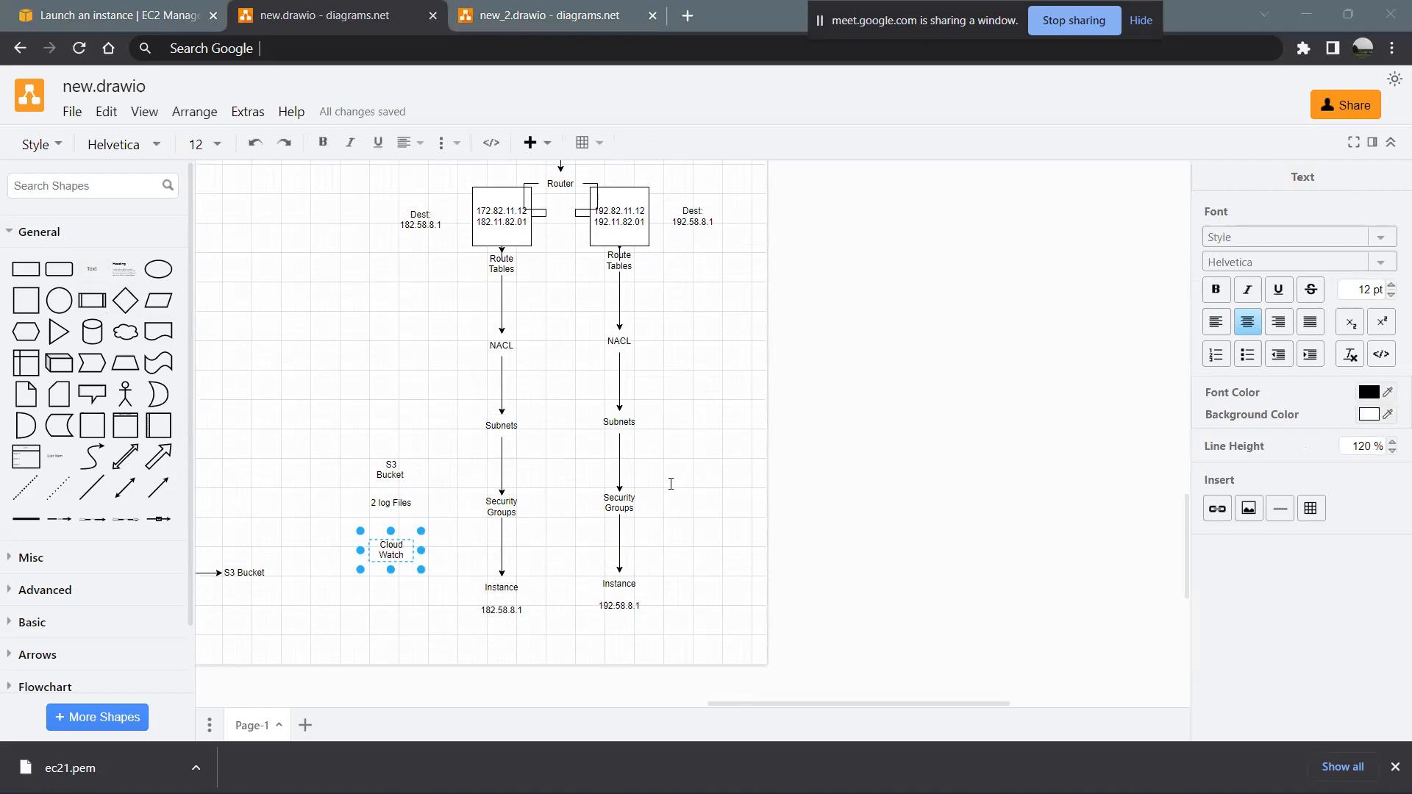
- Add a text shape reading "Stream of Logs" directly below the Cloud Watch label
left_click(95, 268)
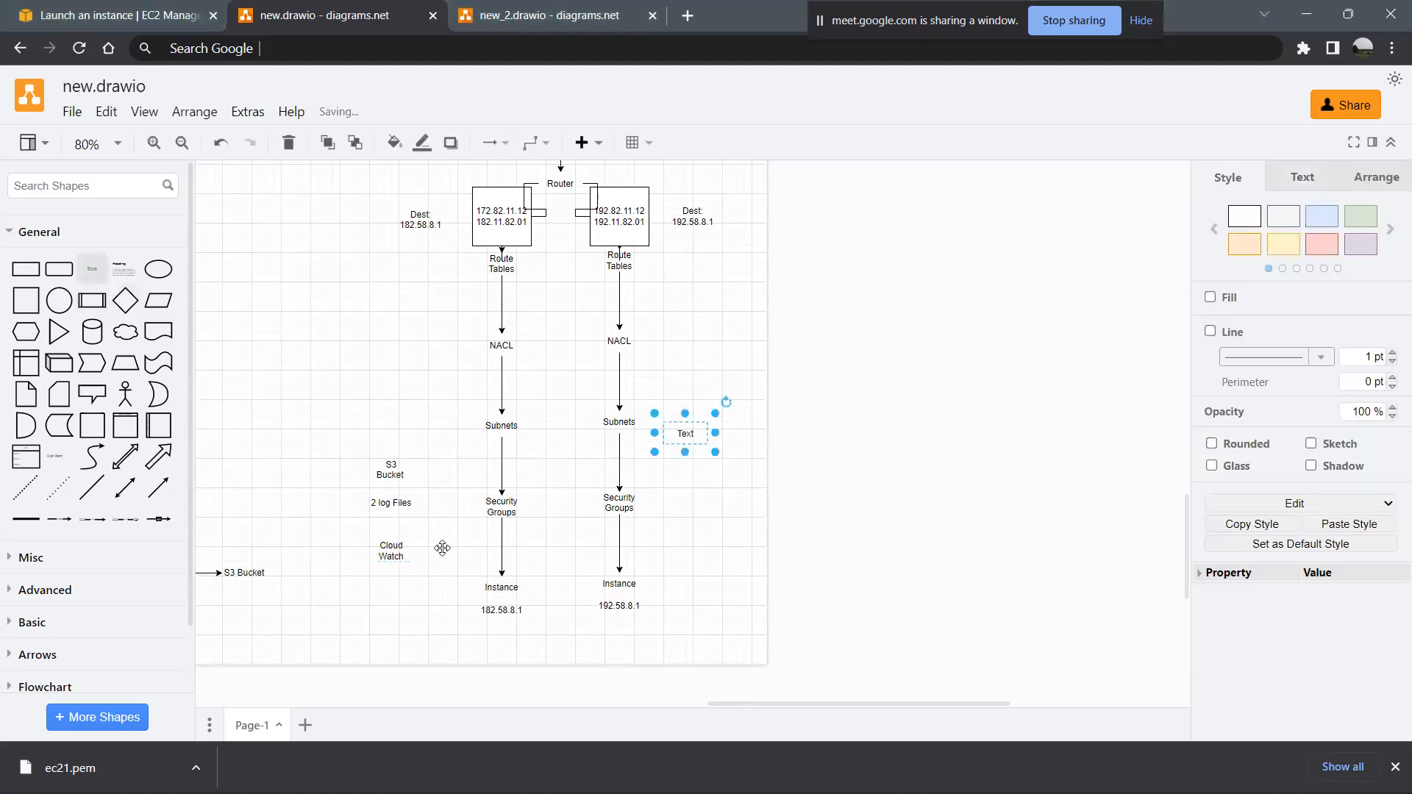
left_click_drag(677, 436, 383, 585)
key("F2")
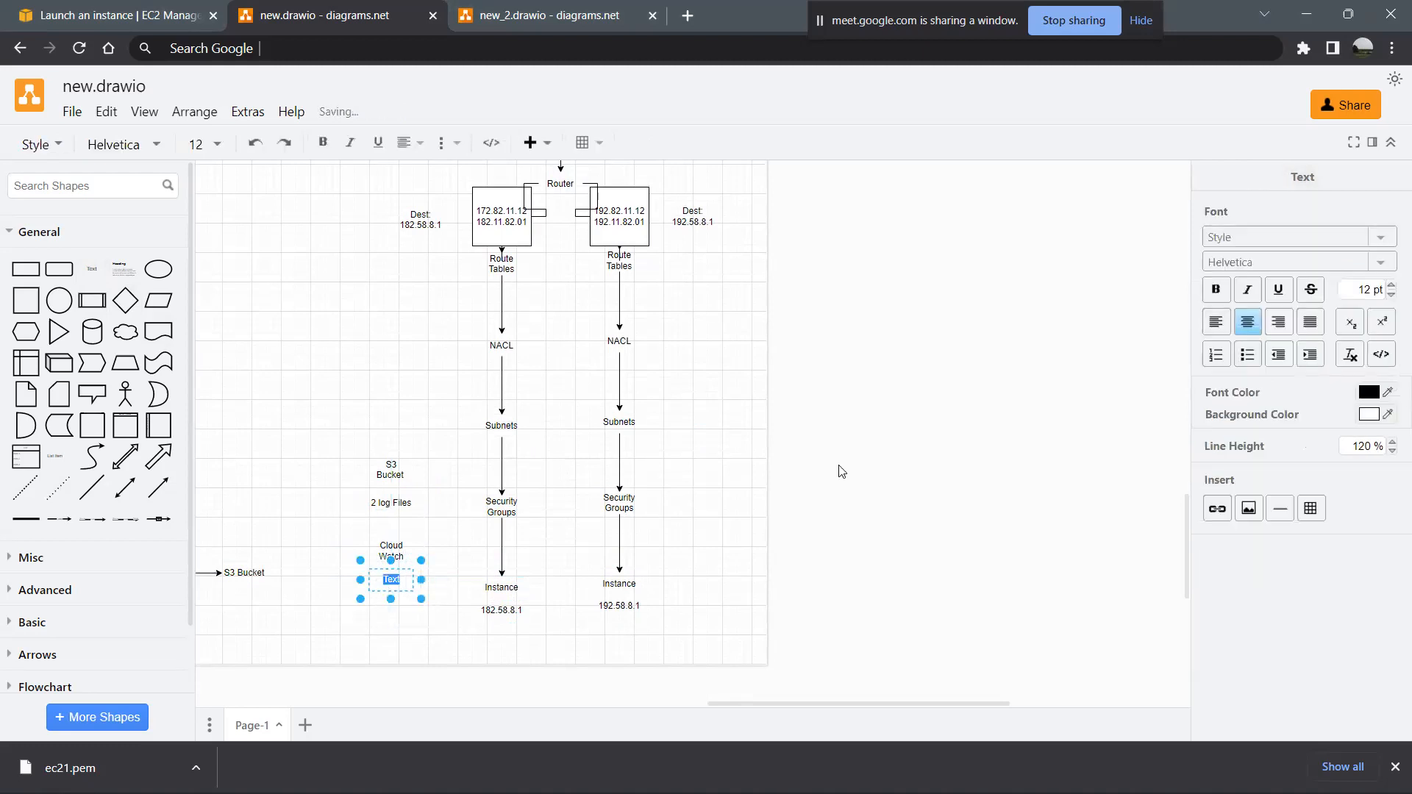
key("alt+Tab")
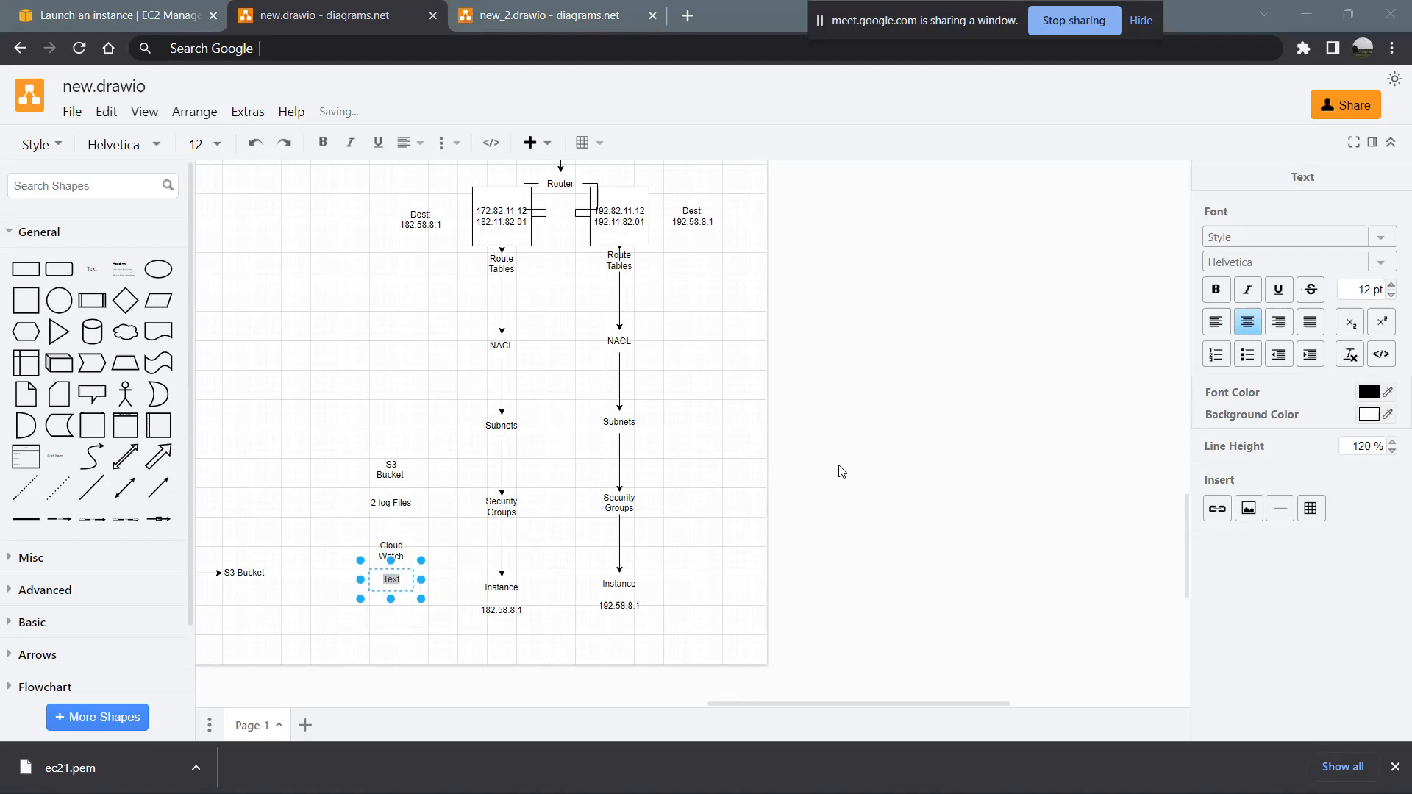
key("alt+Tab")
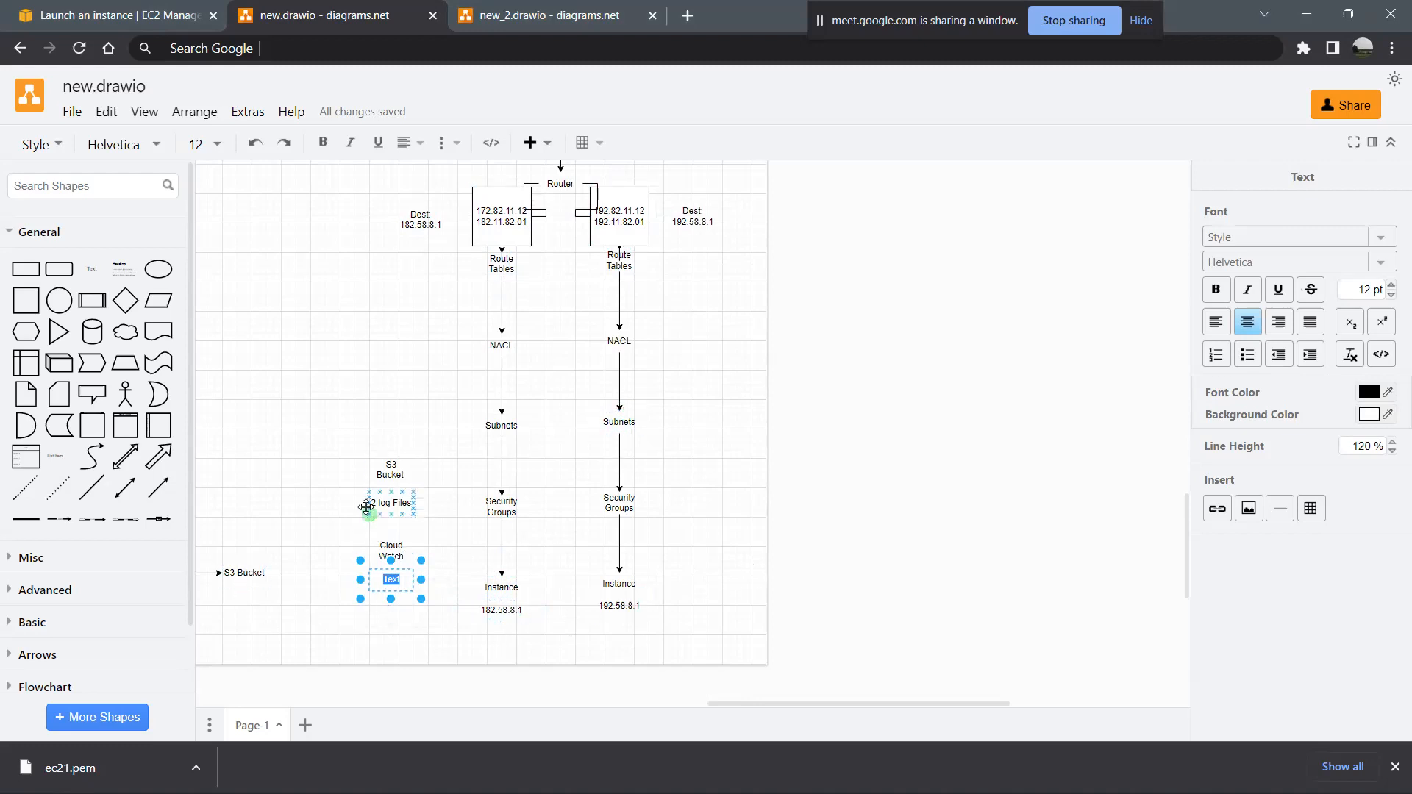
type("Streamd")
type("f Lo")
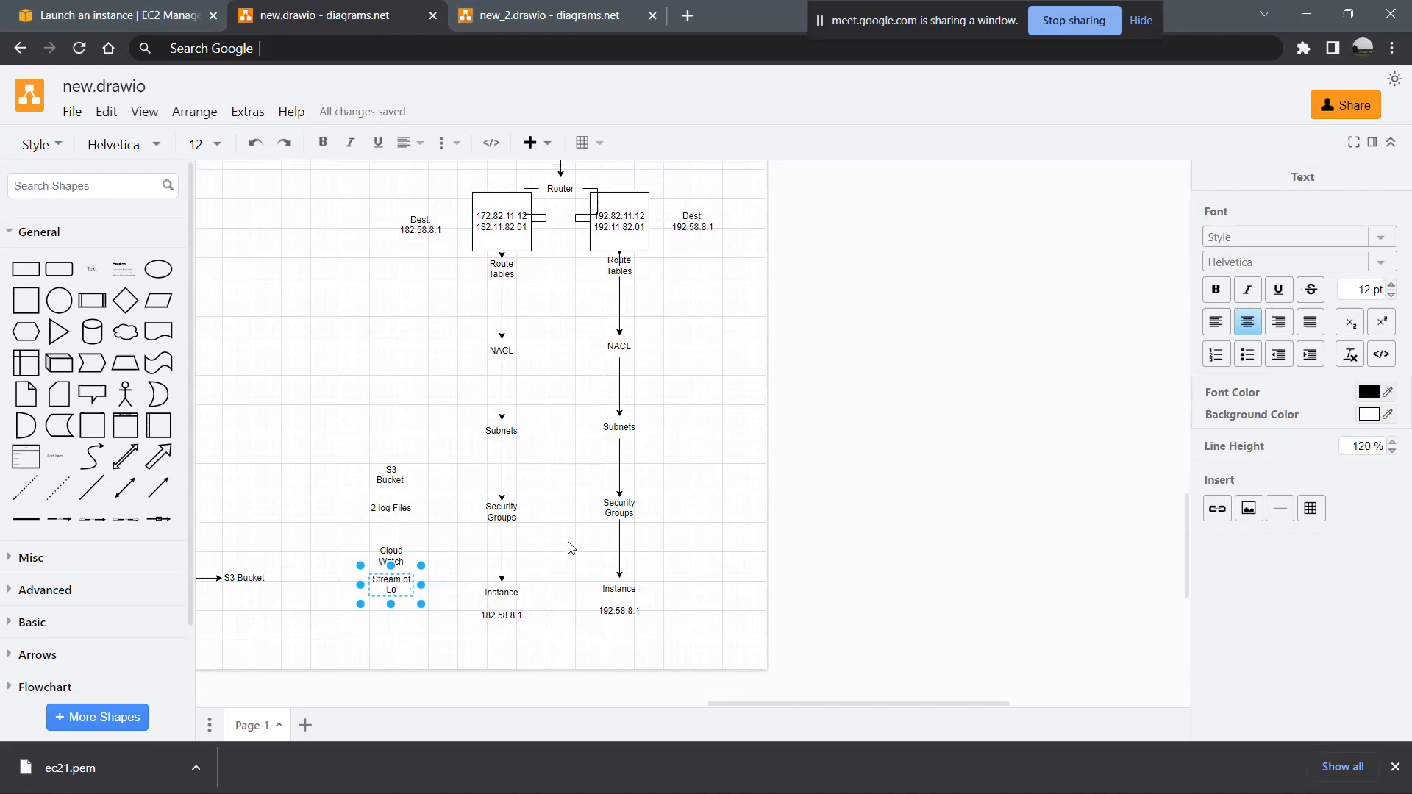
type("gs")
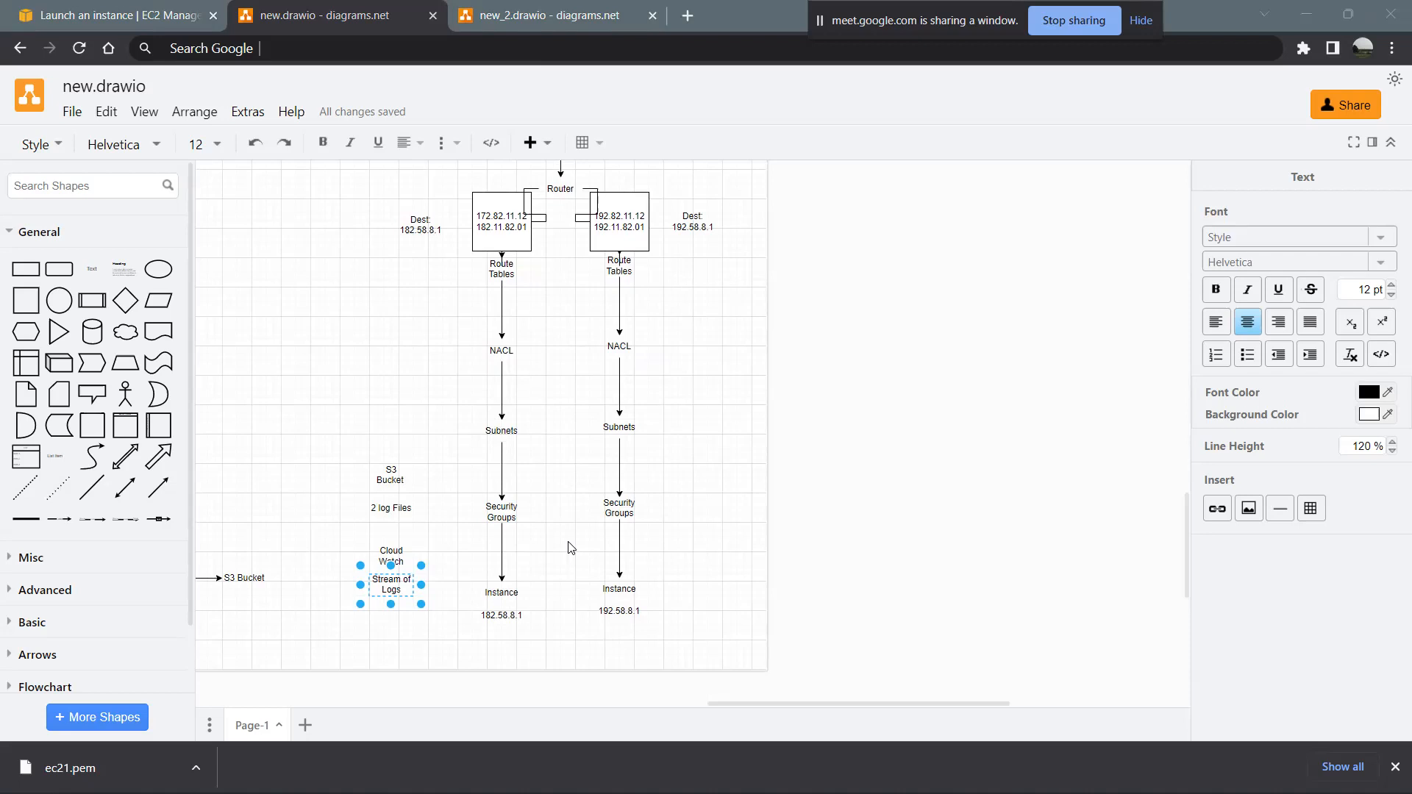
left_click(500, 219)
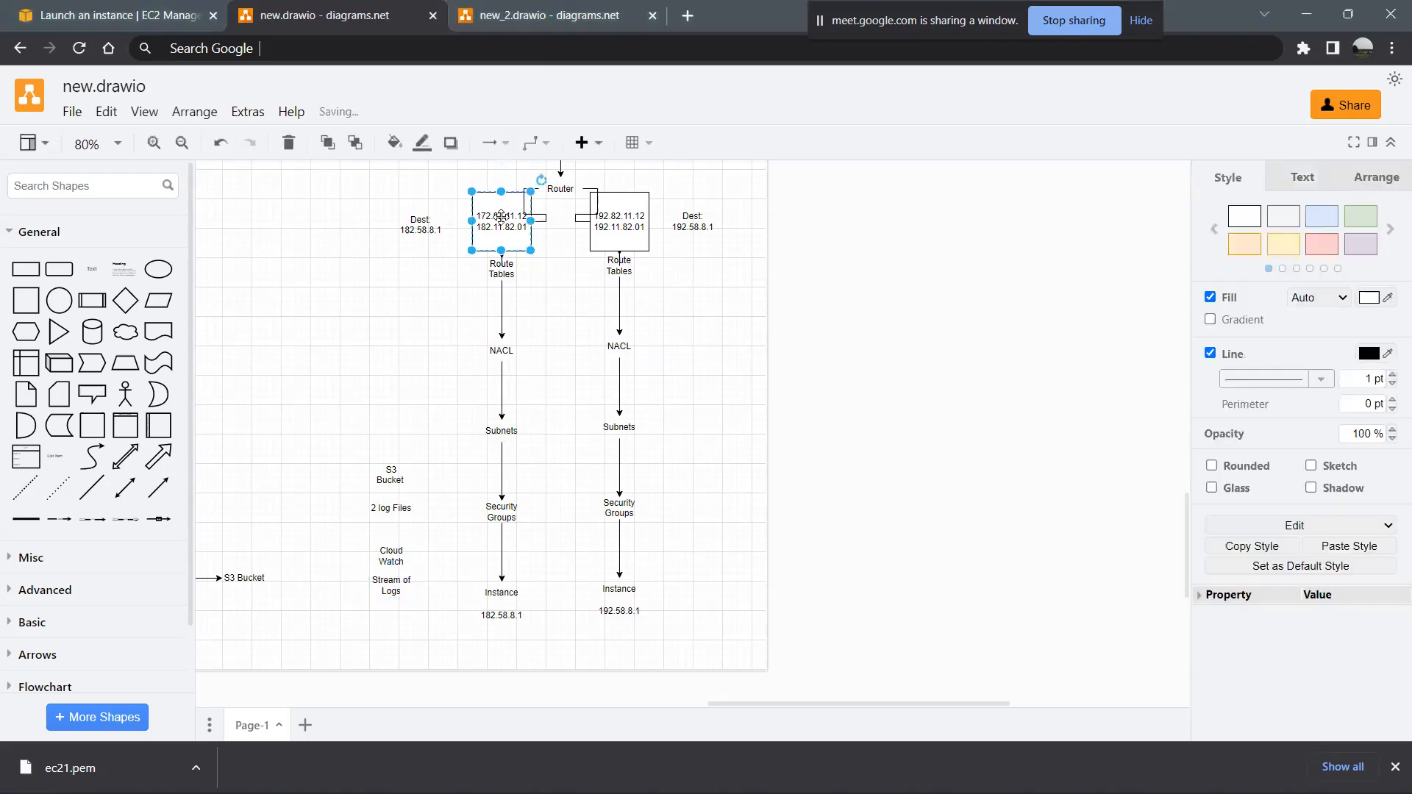
left_click(629, 220)
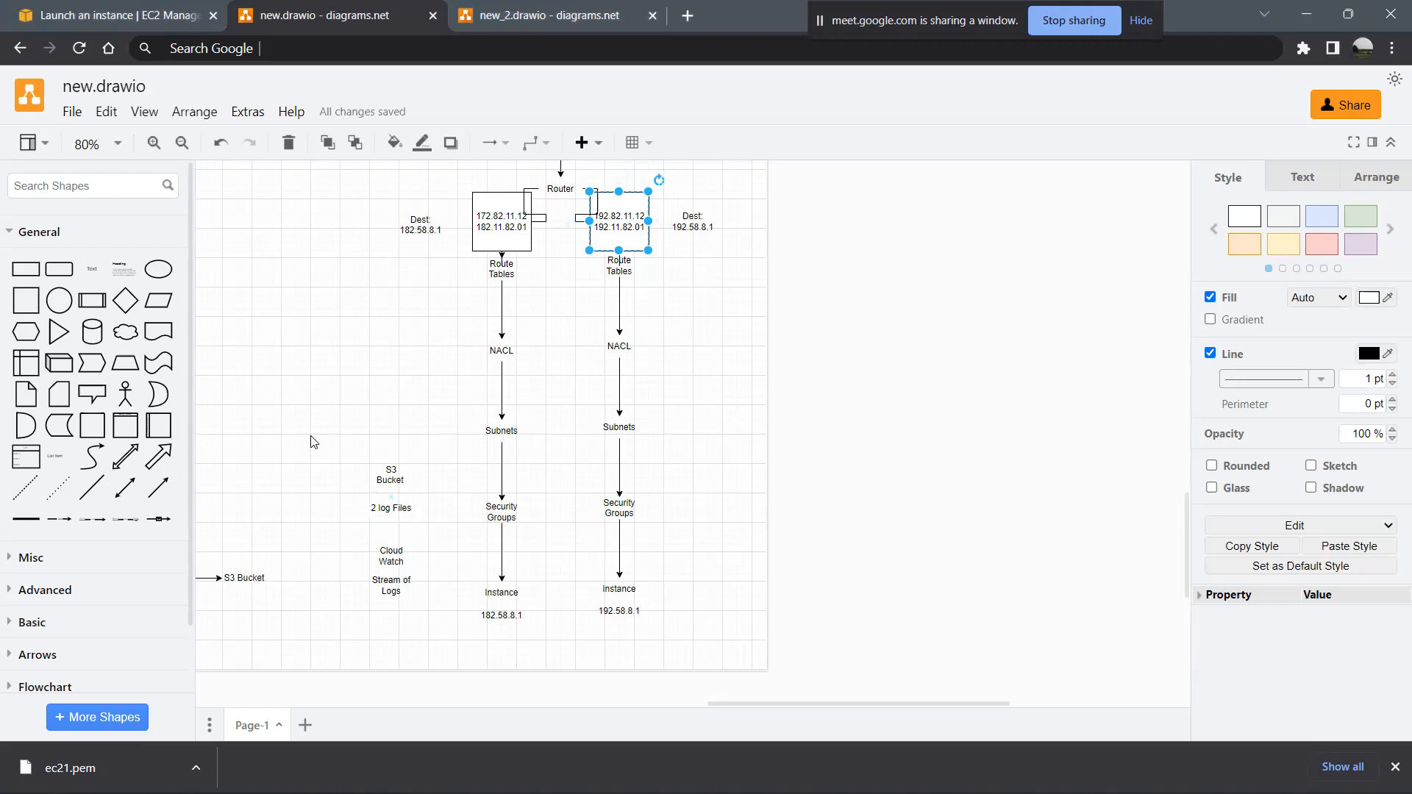
- Place a text shape reading "AWS VPC Flow Logs" well to the left of the left column, just above its NACL label's height
left_click(92, 268)
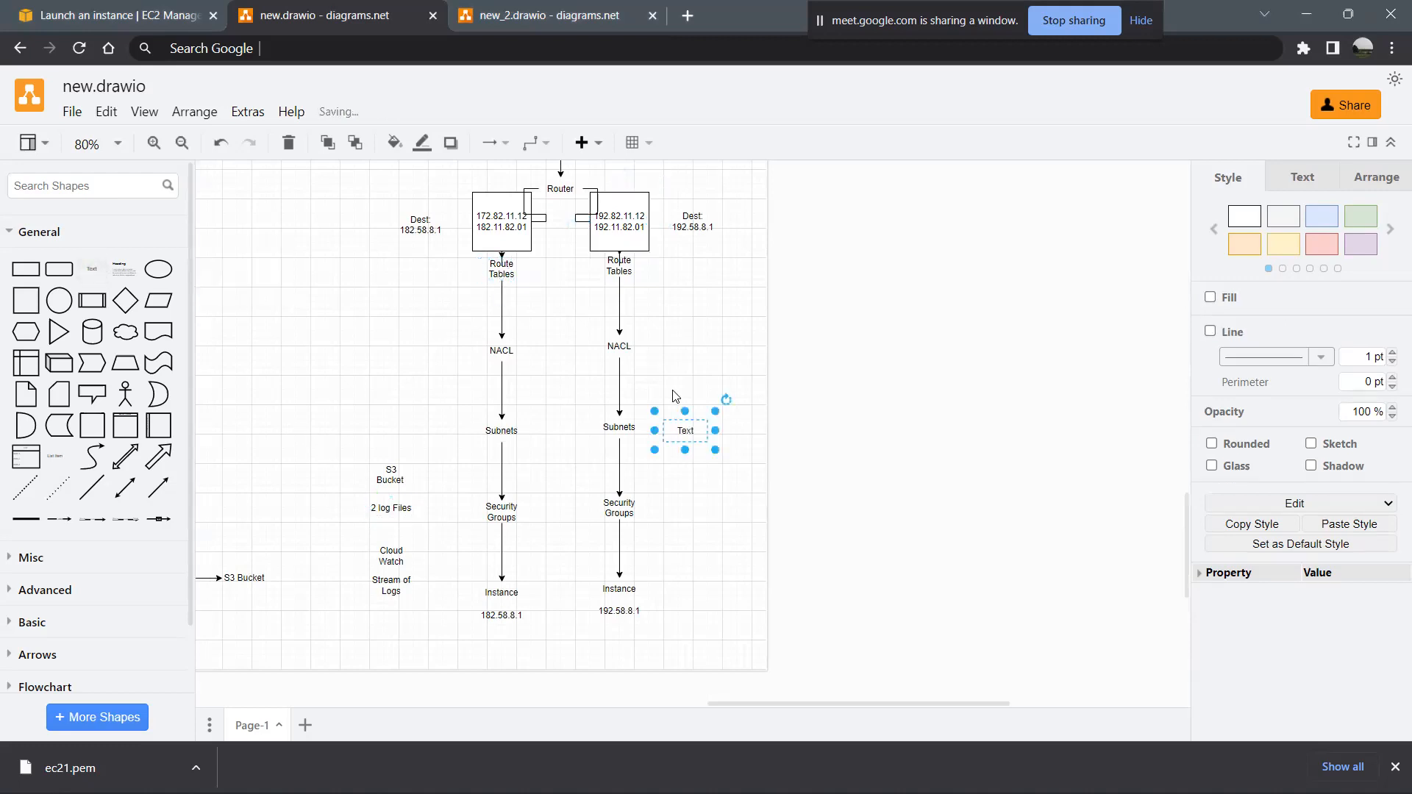
left_click_drag(683, 430, 242, 327)
double_click(241, 327)
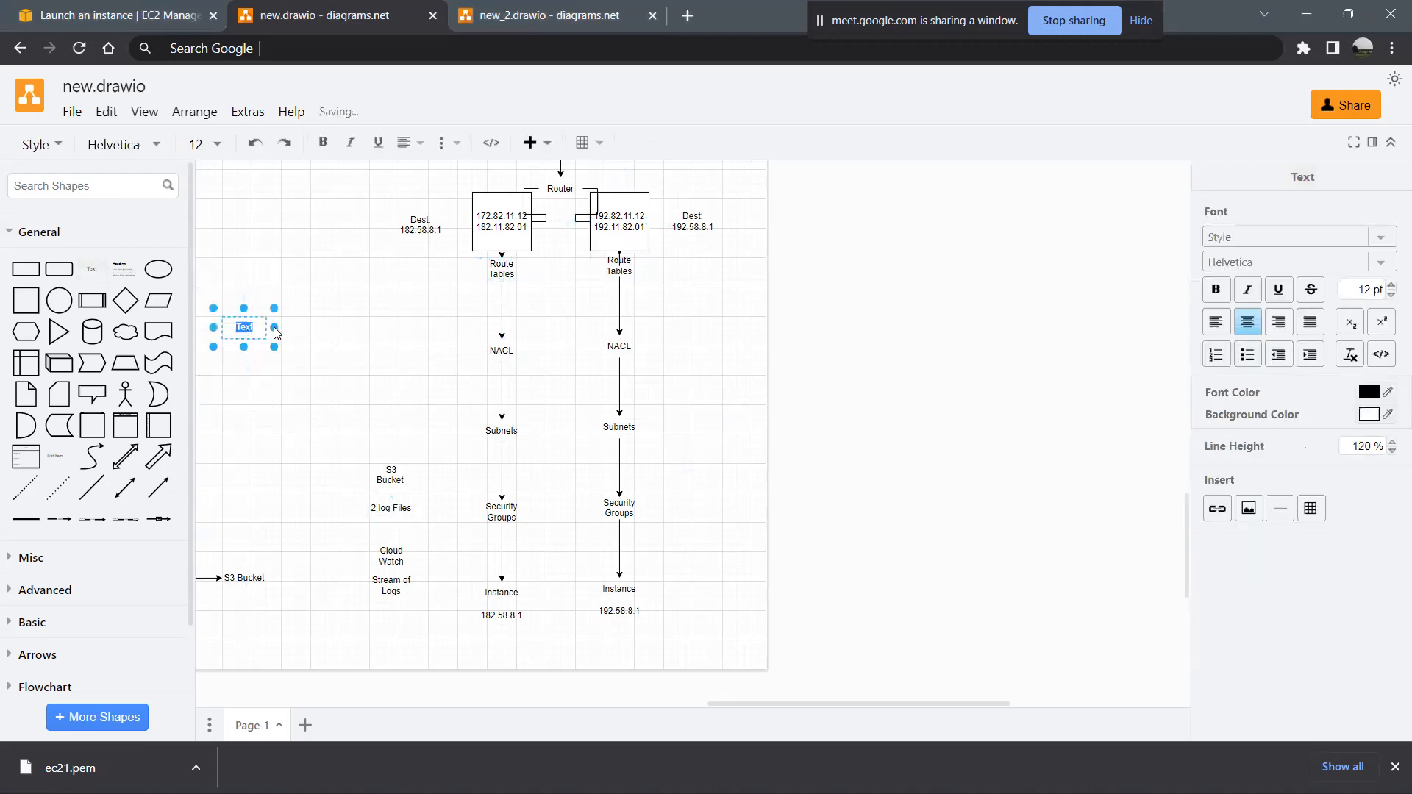
type("AWS VPC")
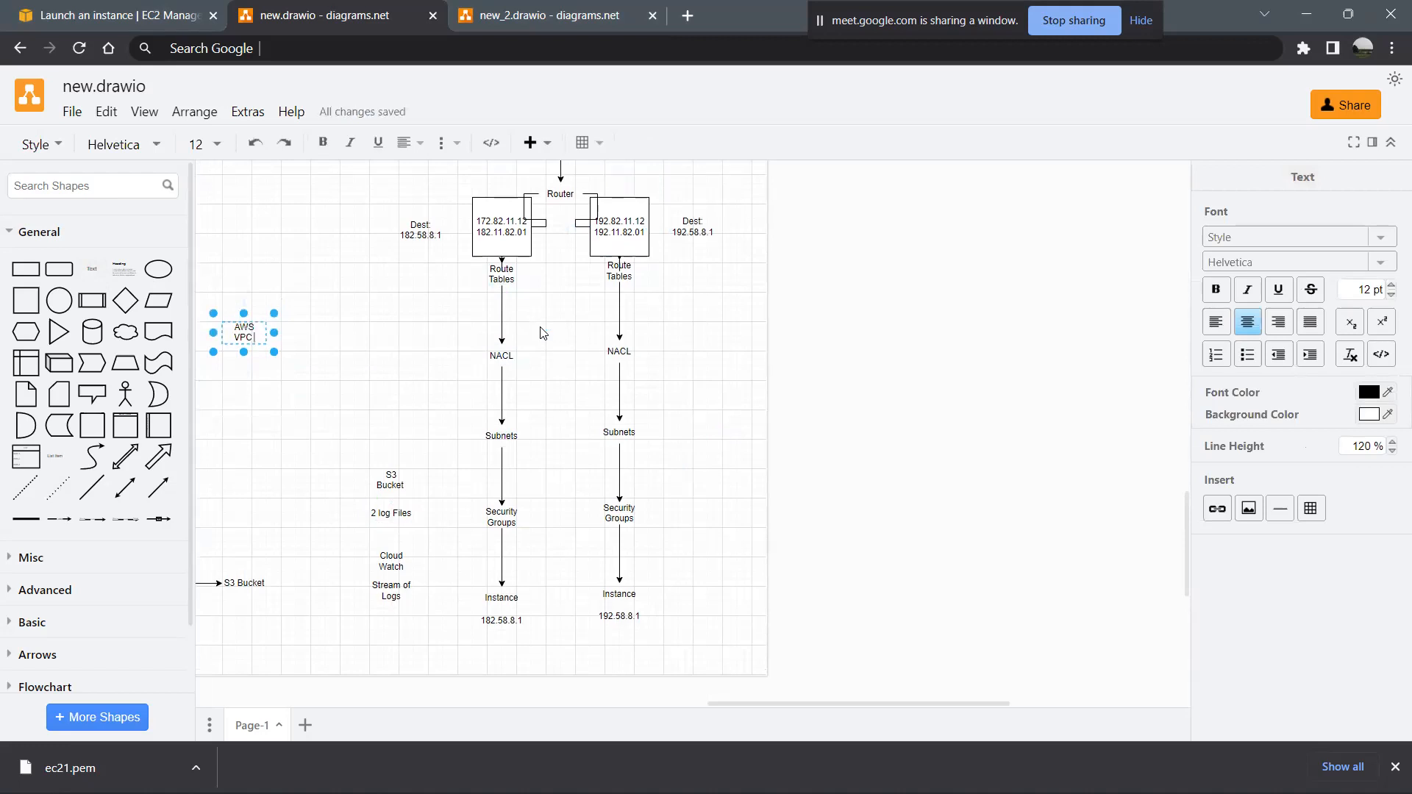
type(" Flow Logs")
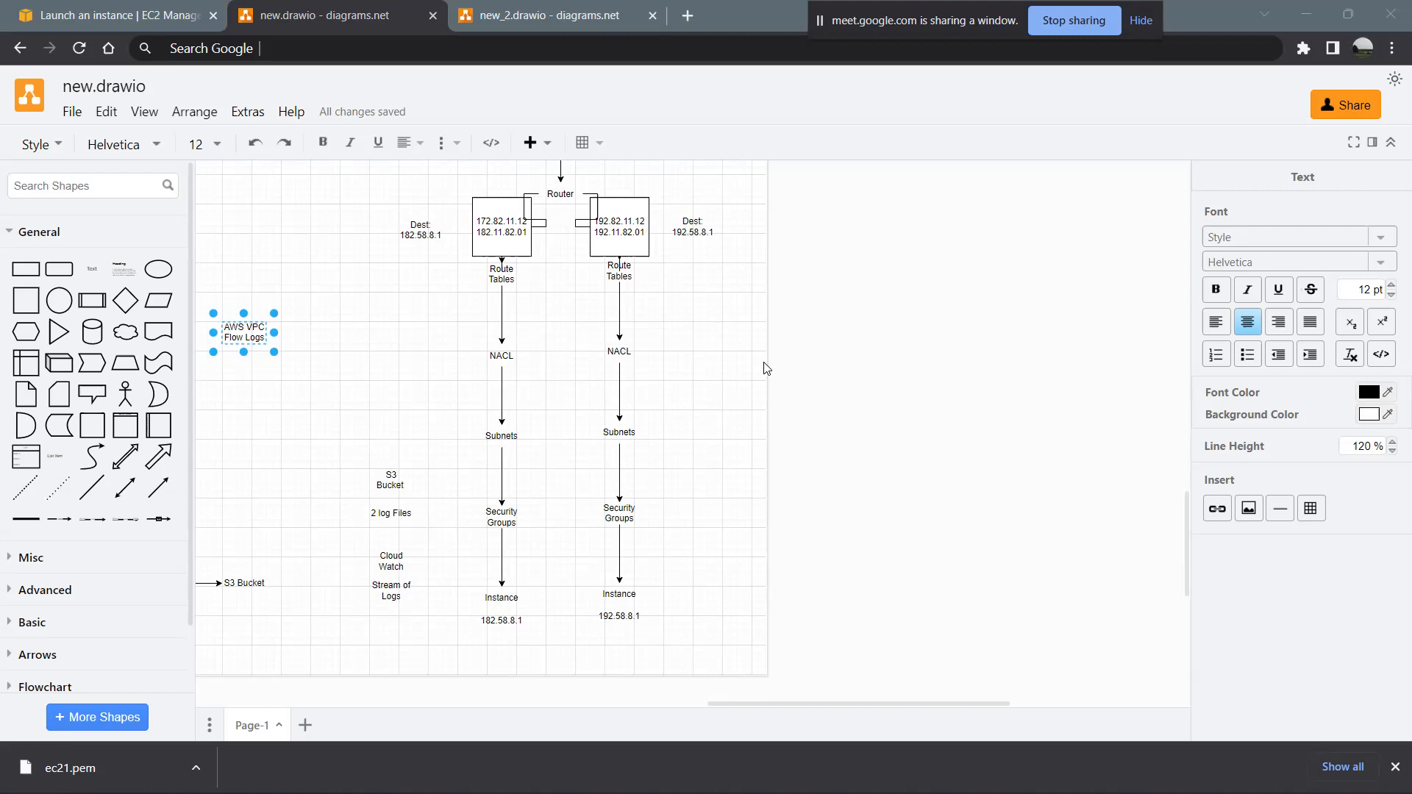
- Switch to the AWS console, search the services for CloudWatch and open its overview
left_click(144, 9)
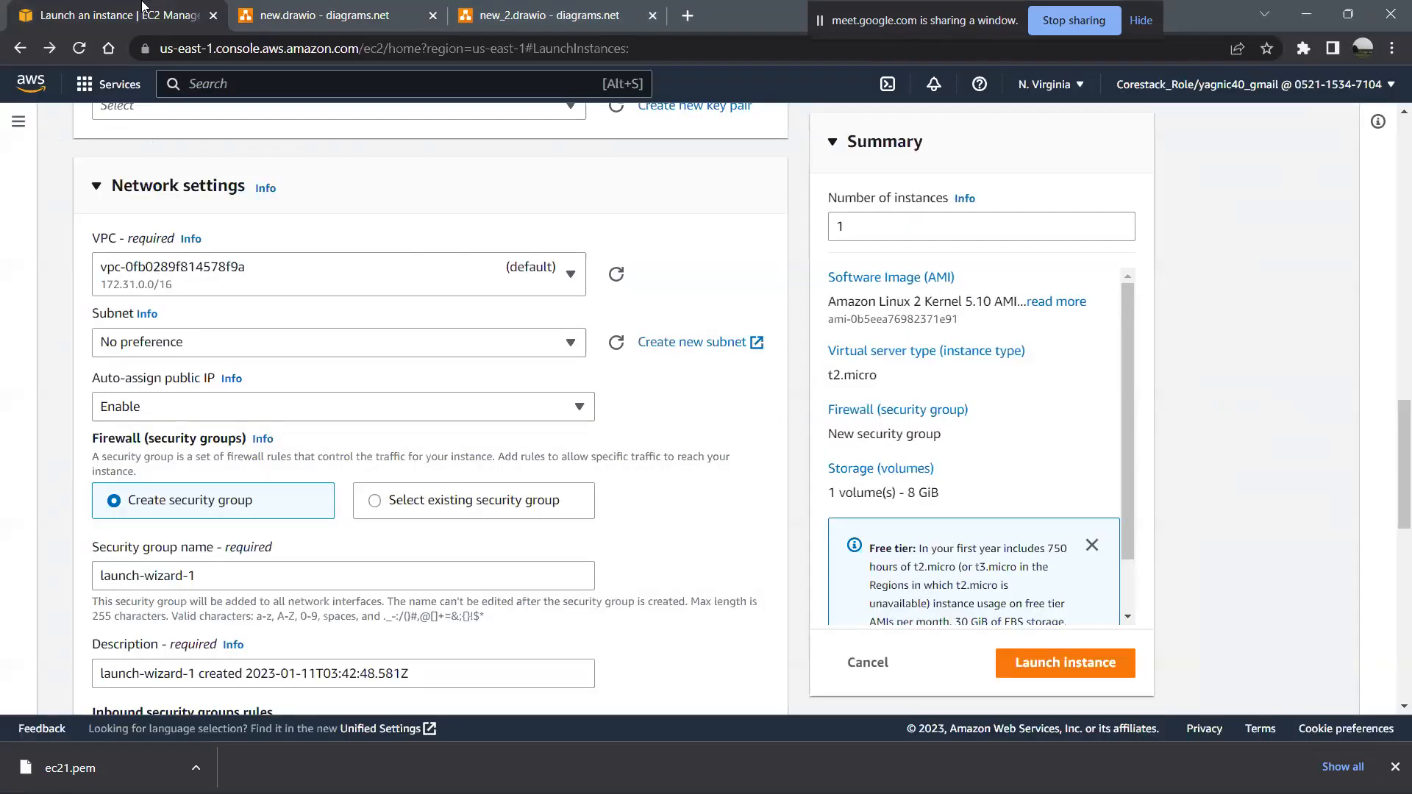
type("cloud")
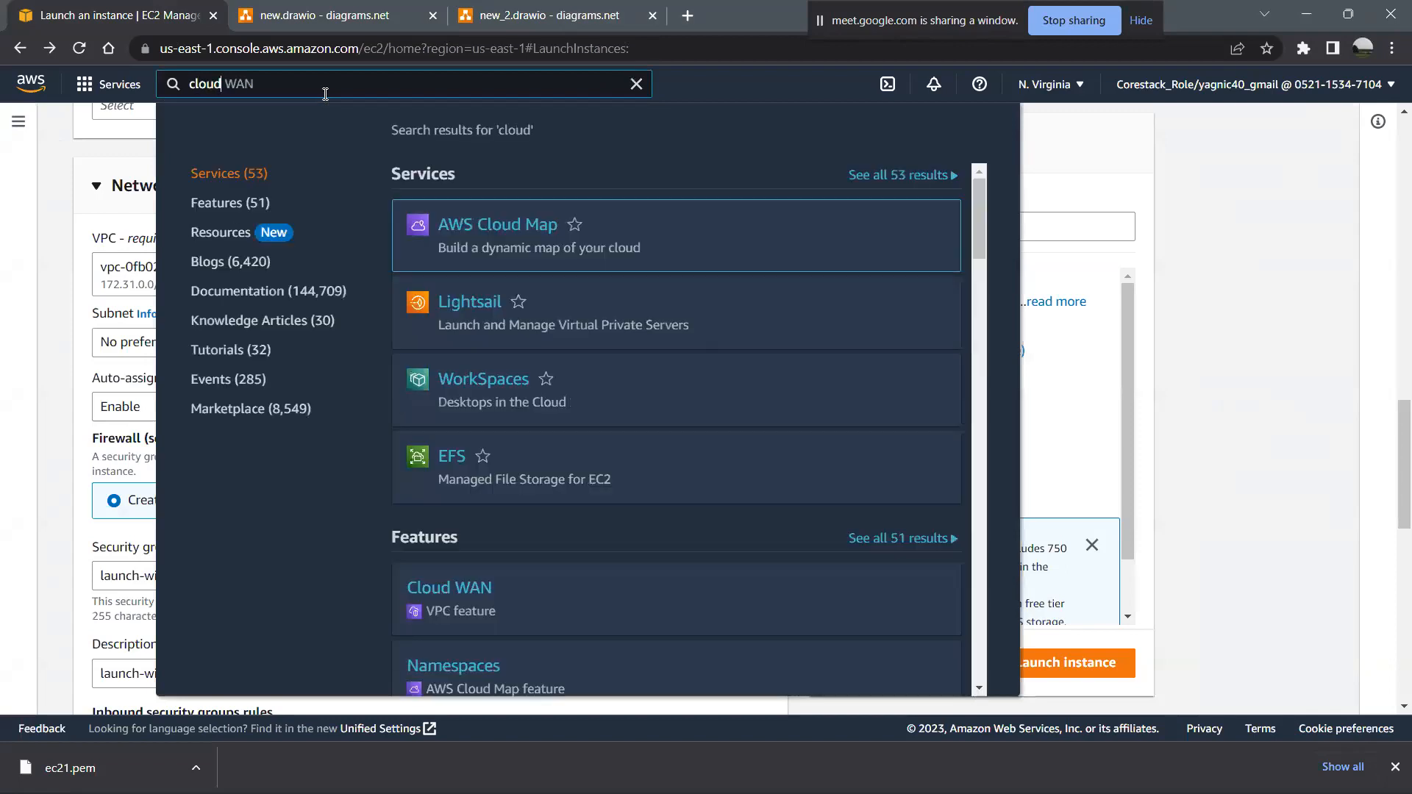
type(" WANwa")
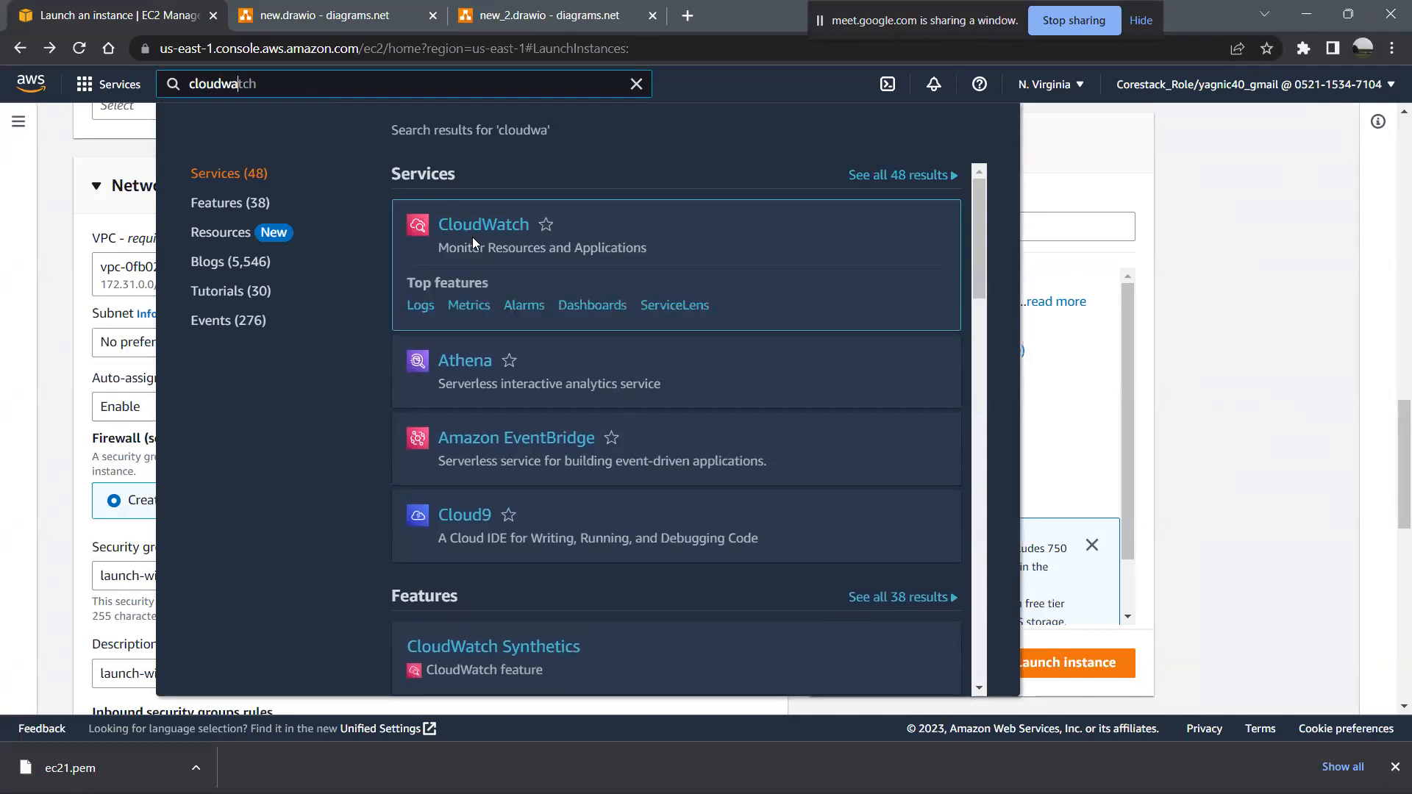
left_click(467, 232)
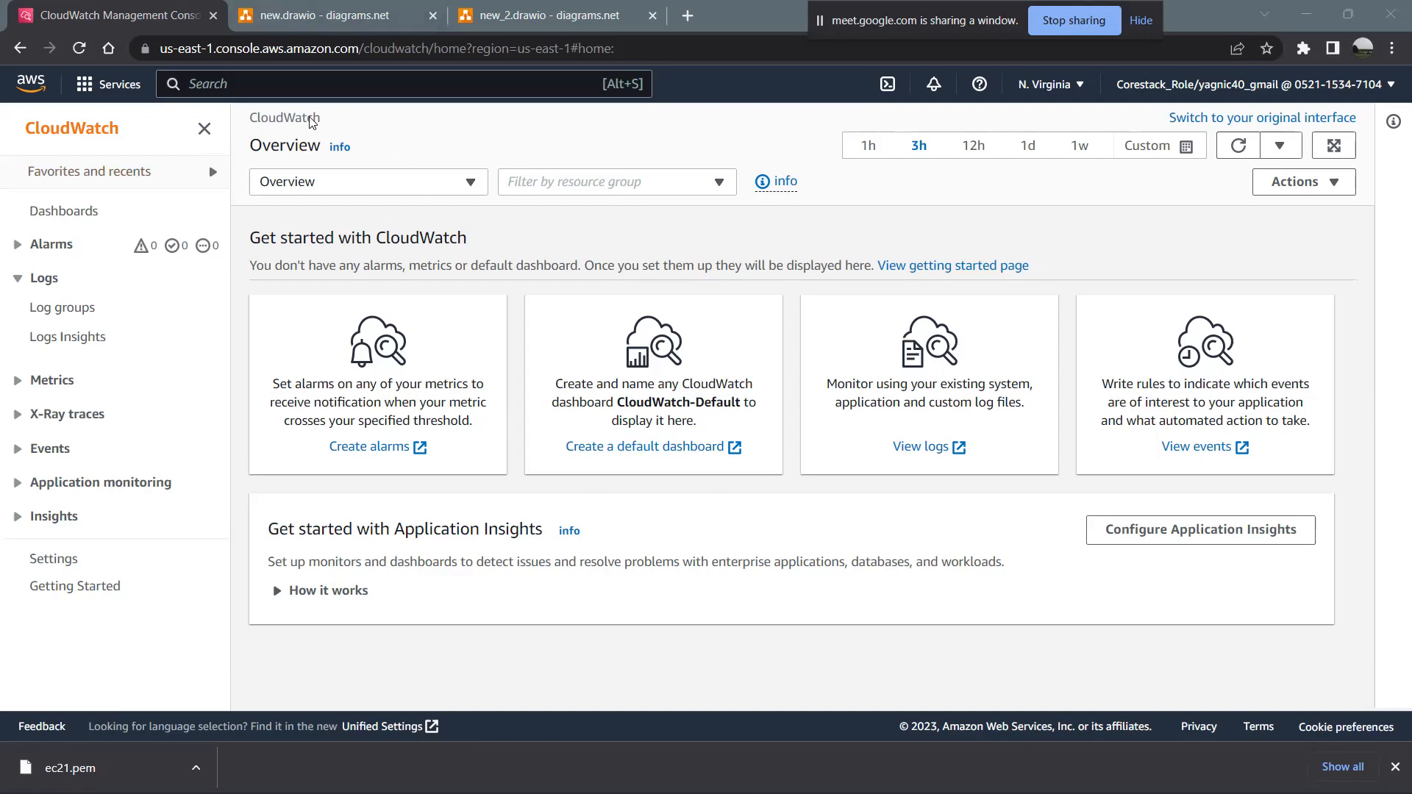
- Search the services for ec2, open the EC2 dashboard and start launching a new instance
left_click(312, 86)
type("ec2")
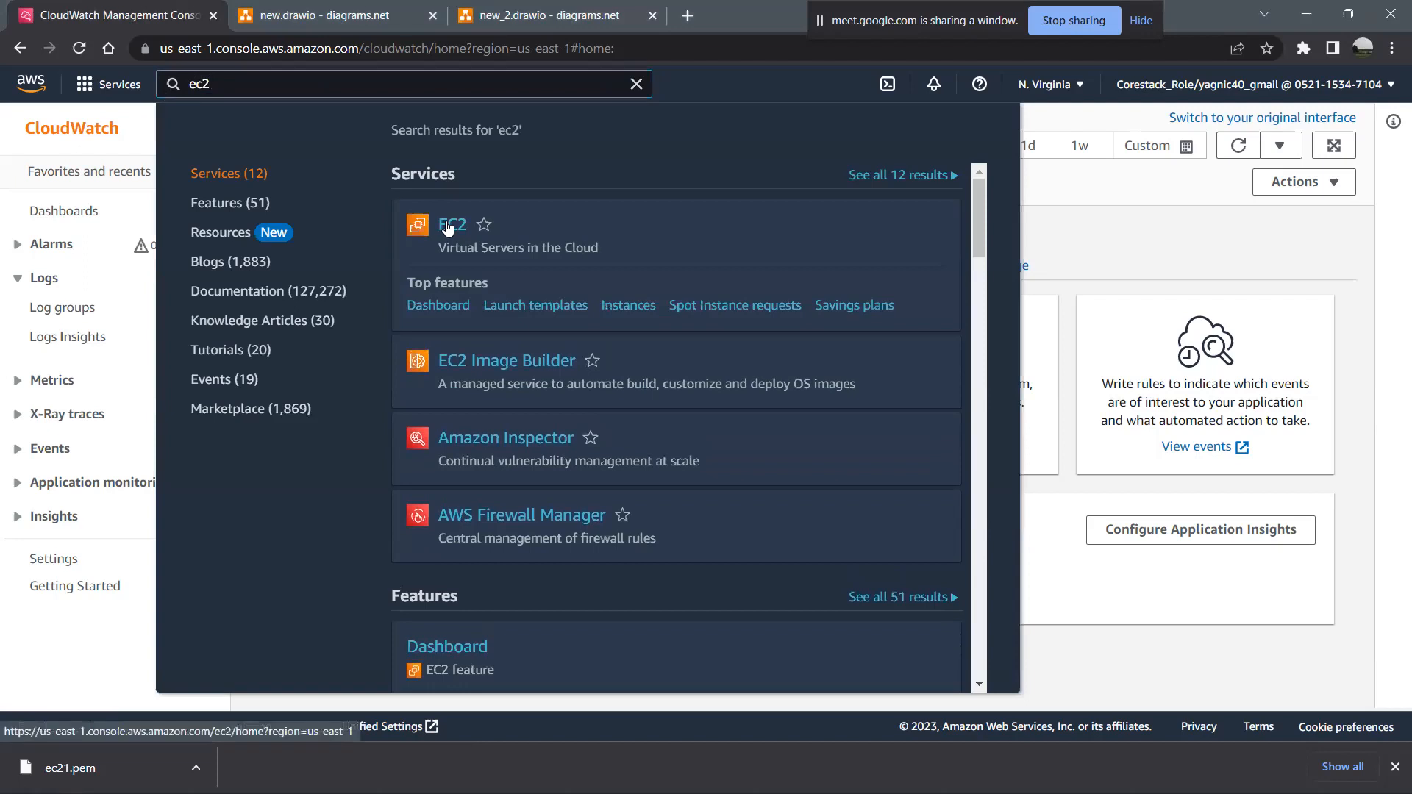
left_click(453, 225)
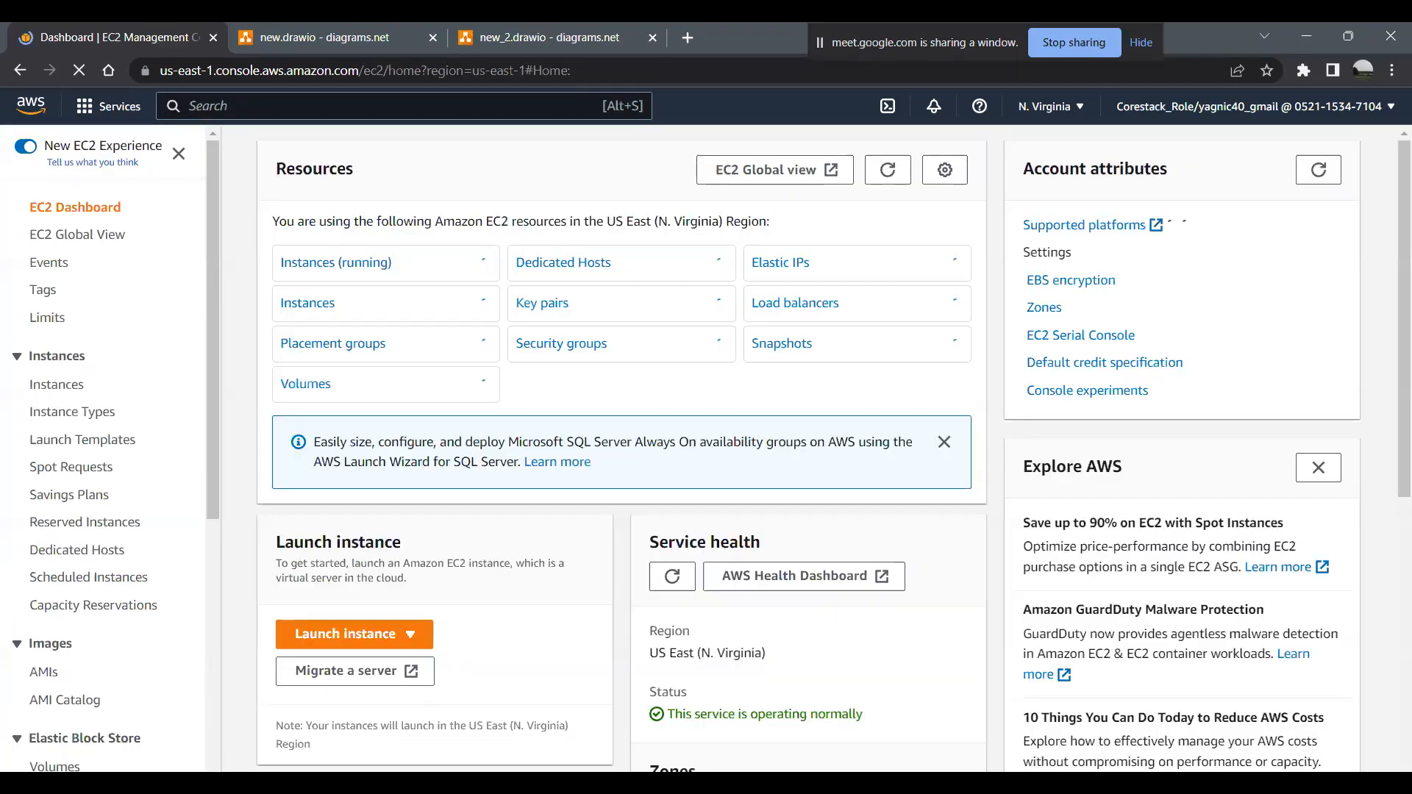
left_click(395, 617)
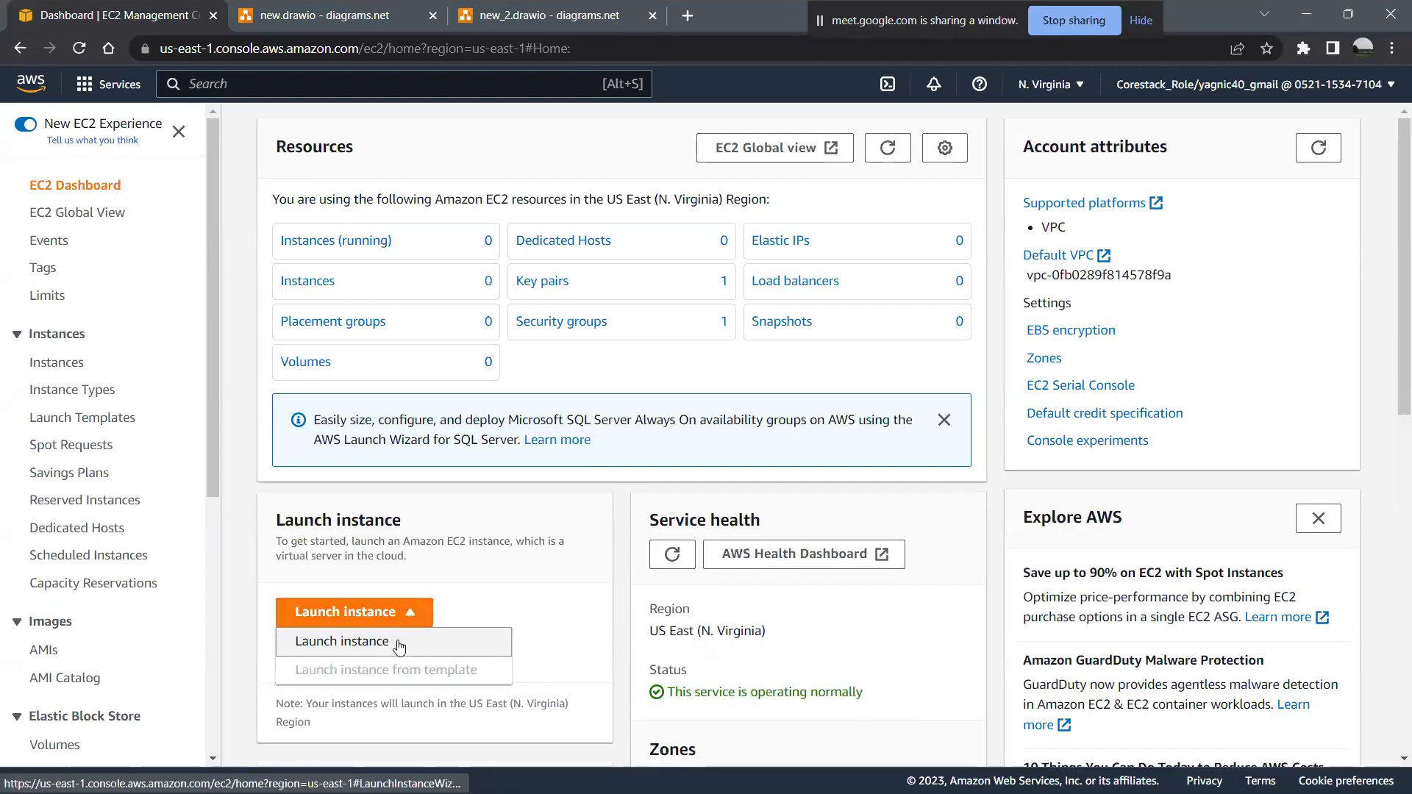
left_click(398, 643)
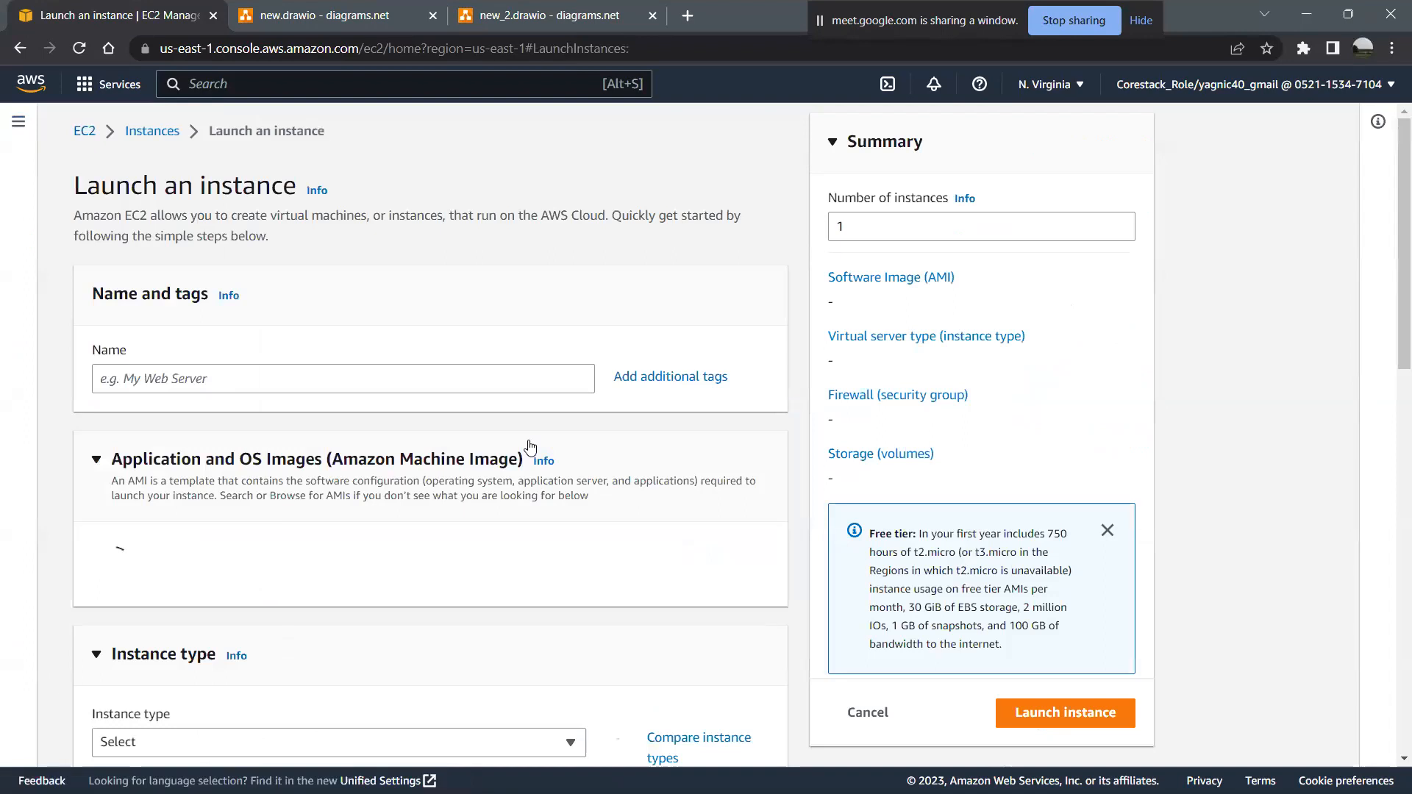
- Name the new instance ec21 and select the existing key pair for login, keeping the default Amazon Linux image
left_click(317, 381)
type("e")
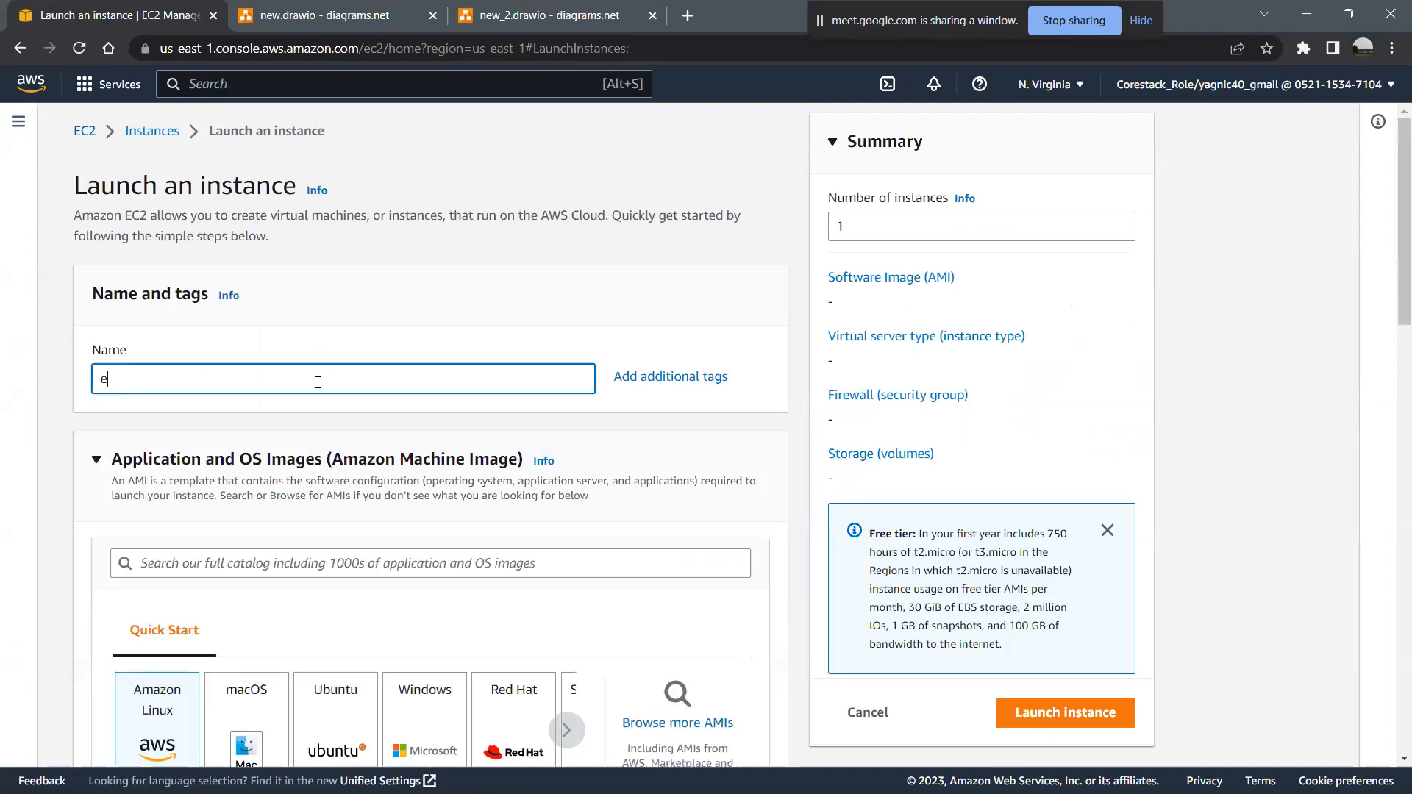
type("c21")
scroll(318, 381, "down", 10)
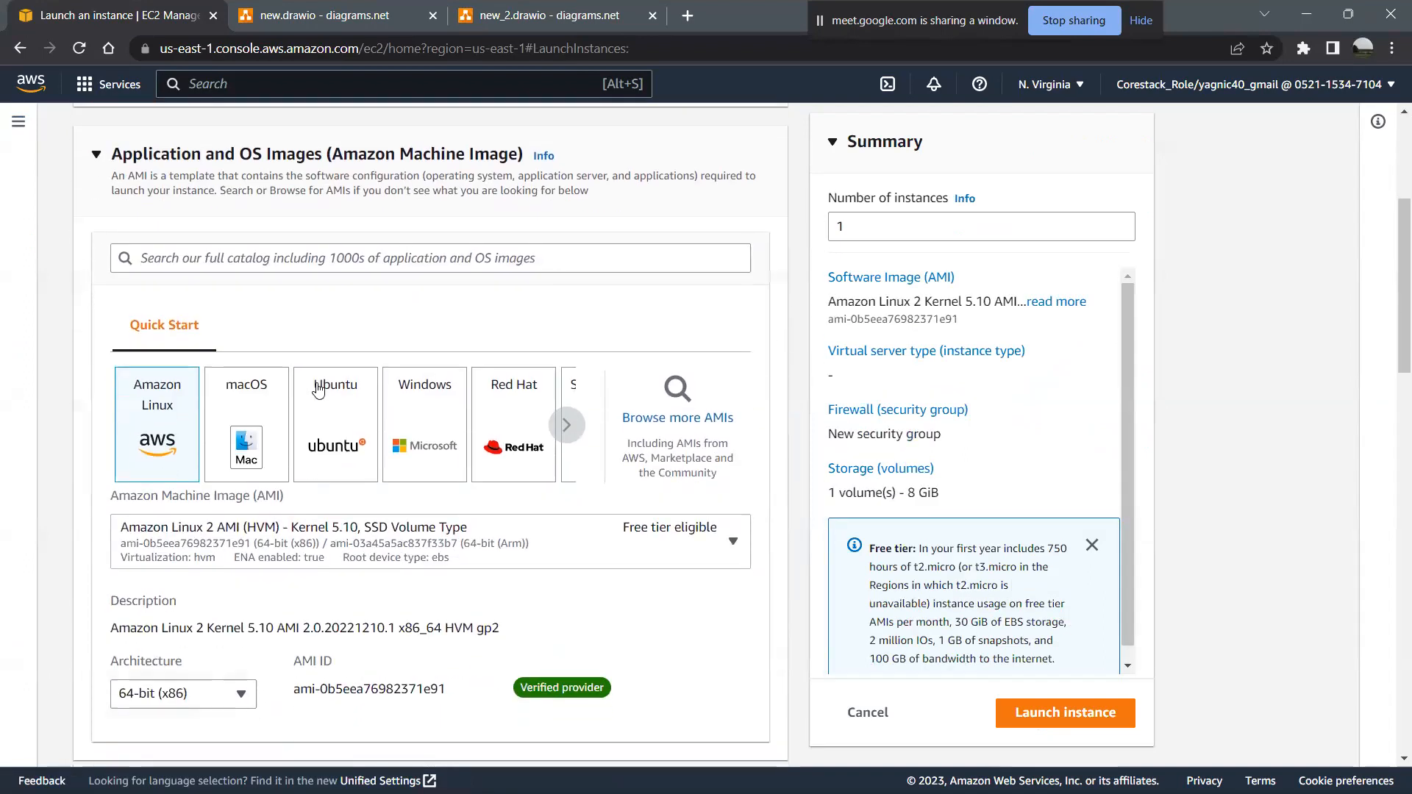
scroll(320, 389, "down", 7)
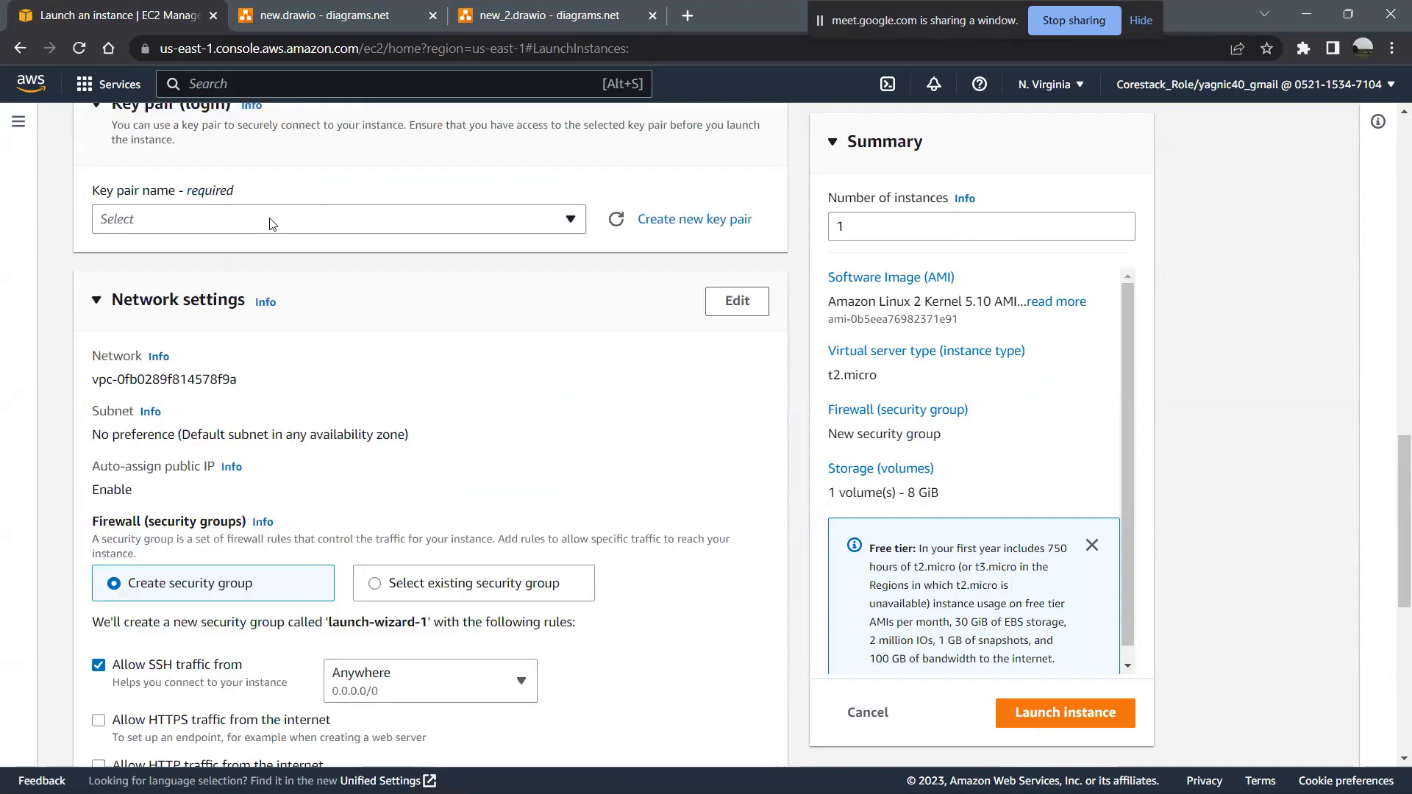
left_click(271, 220)
left_click(256, 321)
- Allow HTTPS and HTTP traffic from the internet in the new security group's rules
scroll(425, 434, "down", 5)
scroll(425, 434, "down", 2)
scroll(425, 434, "up", 2)
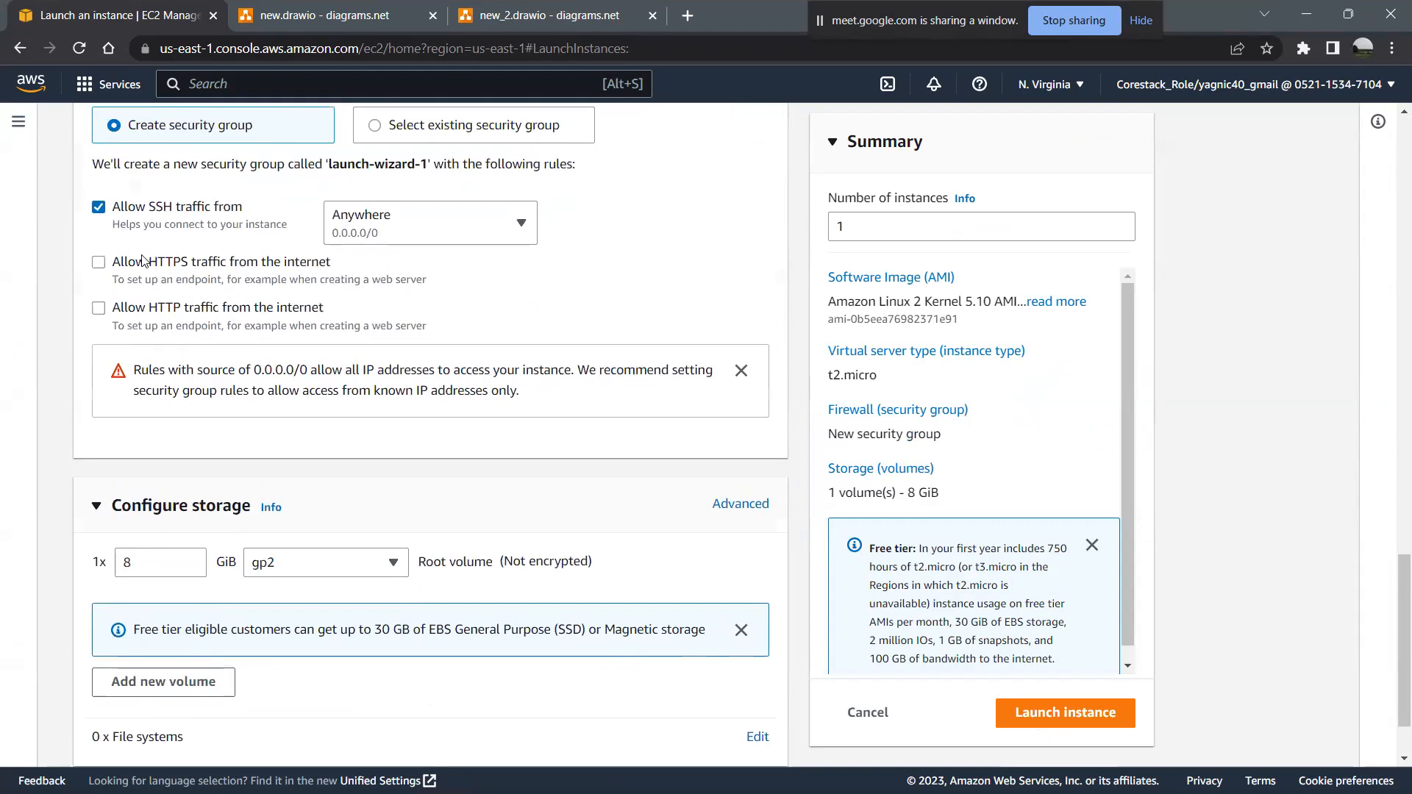
left_click(101, 263)
left_click(100, 309)
scroll(452, 503, "down", 1)
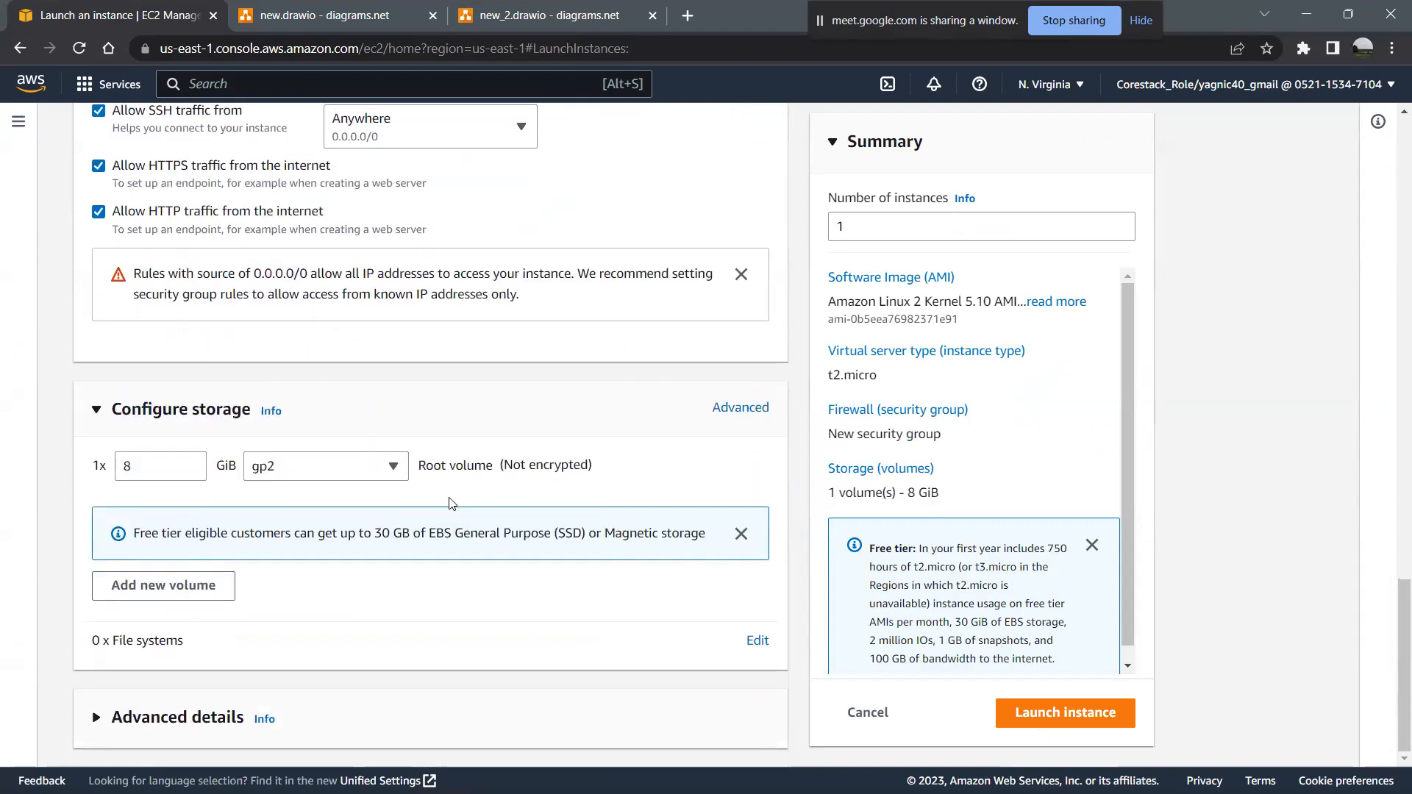
- Launch the instance and open its entry in the Instances list
left_click(1060, 718)
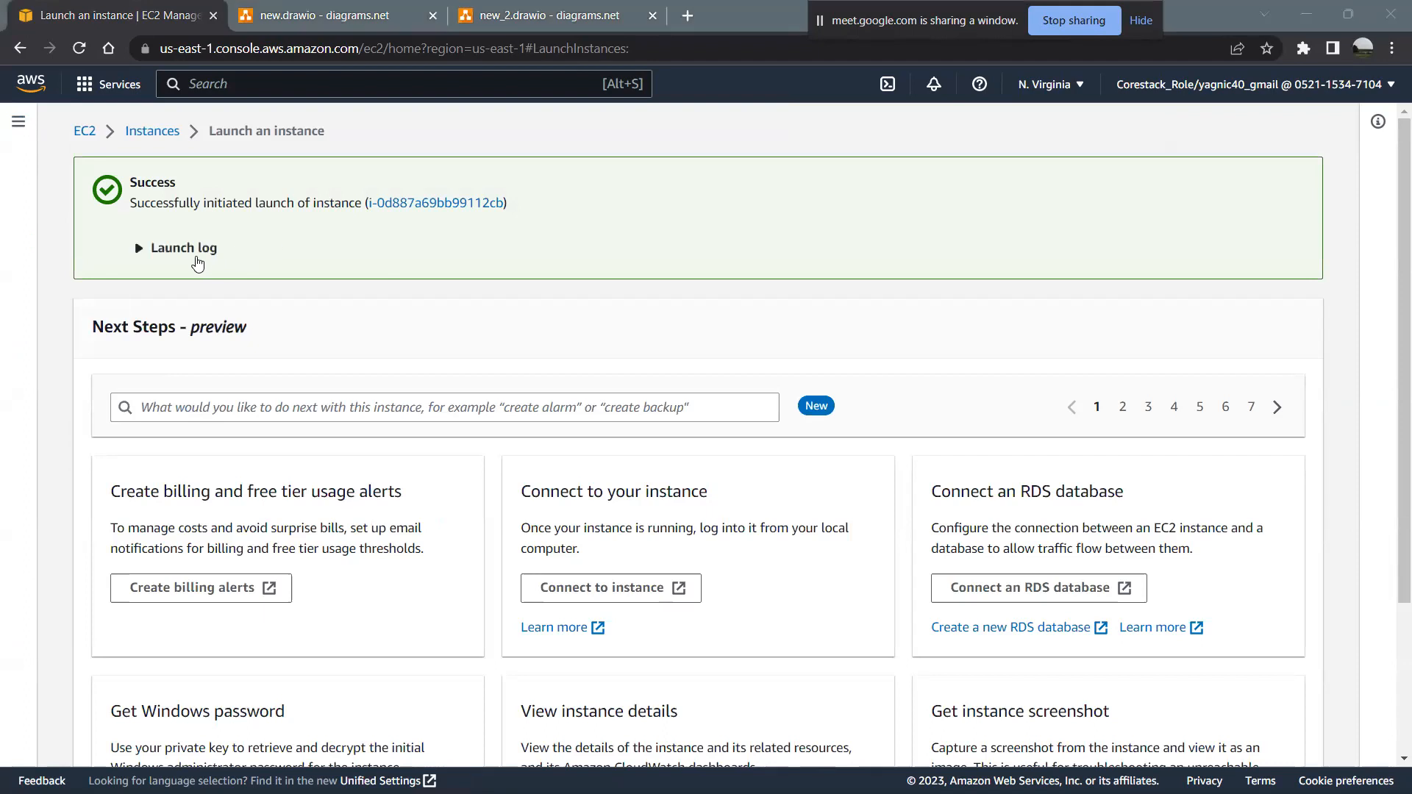
left_click(427, 198)
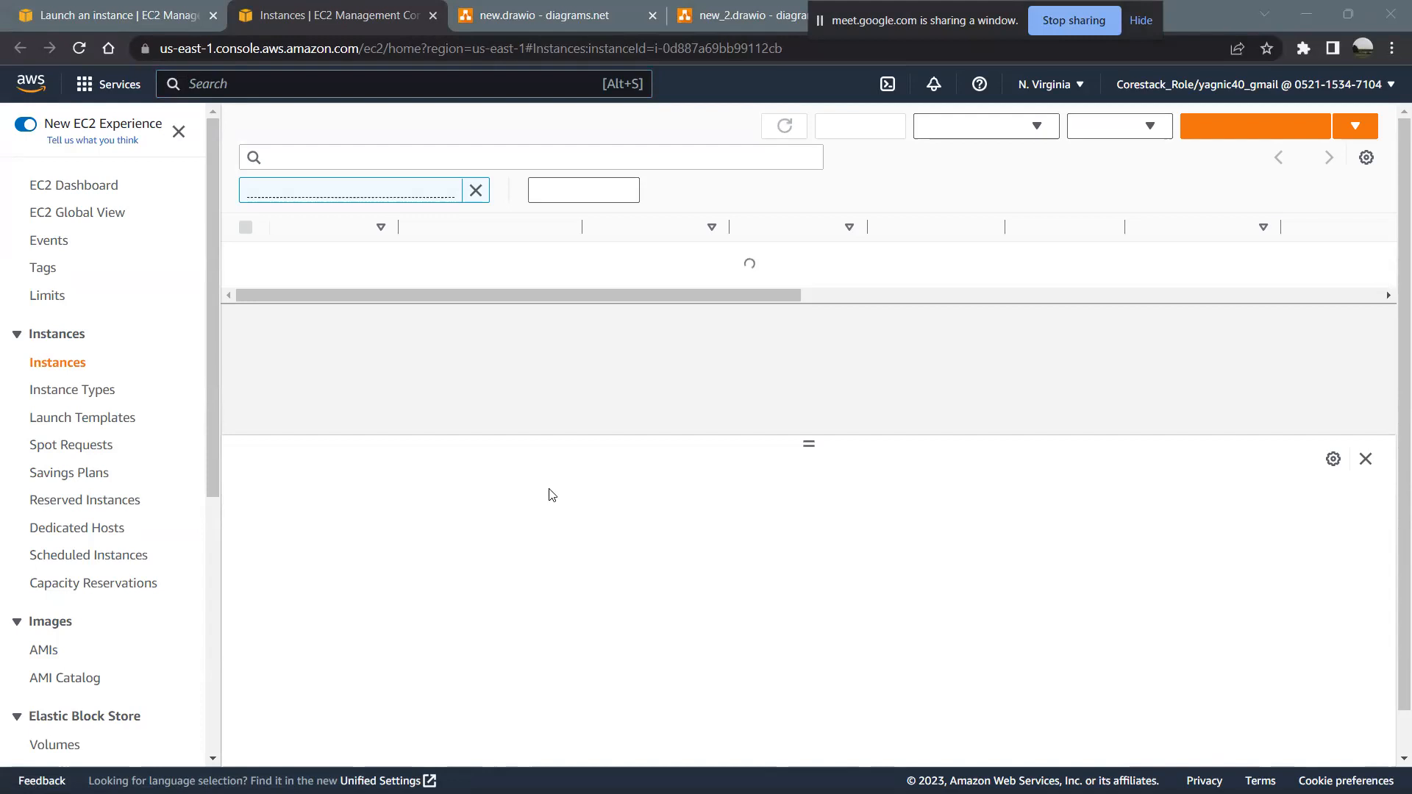
left_click_drag(493, 283, 145, 309)
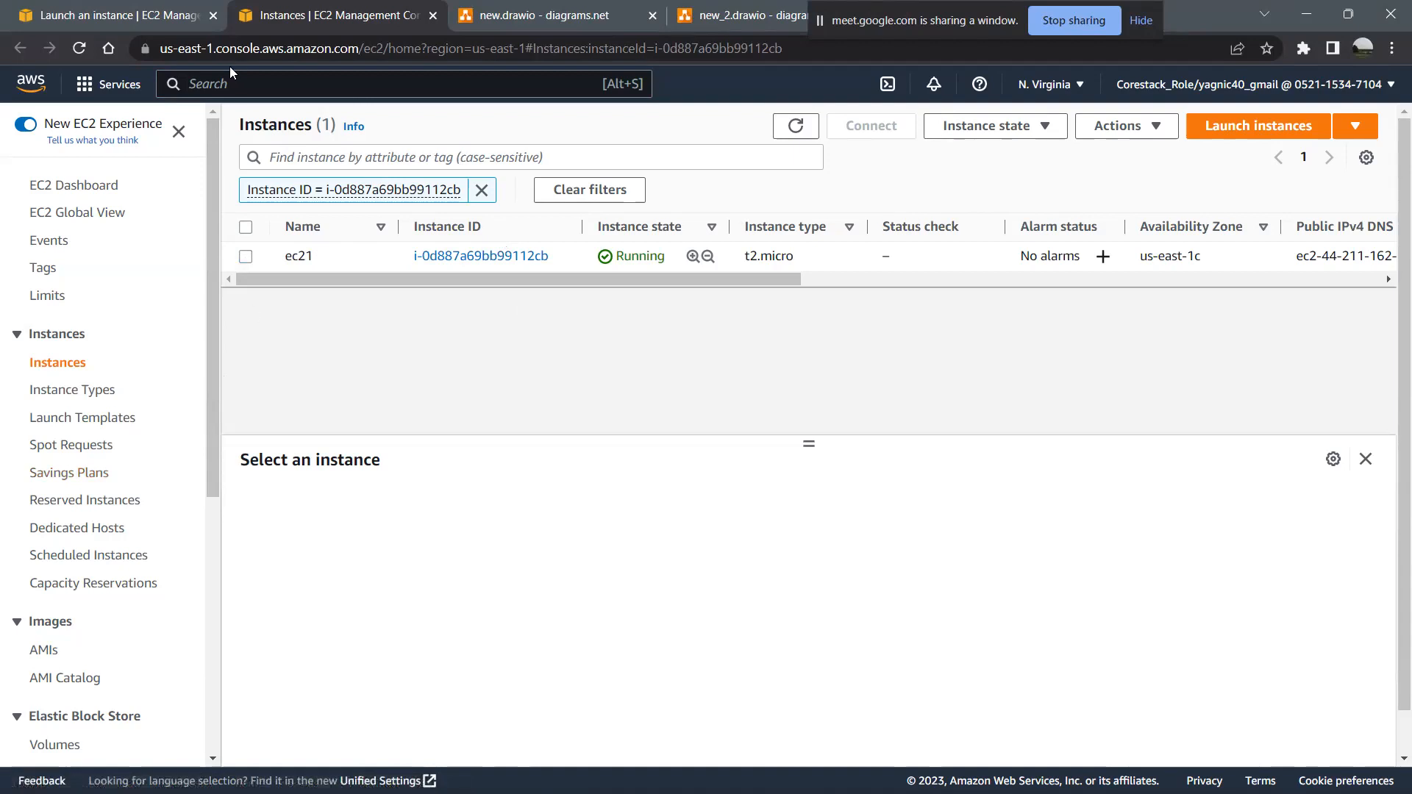
- Search the AWS services for cloudwatch and open CloudWatch from the Instances page
left_click(338, 84)
type("cloud")
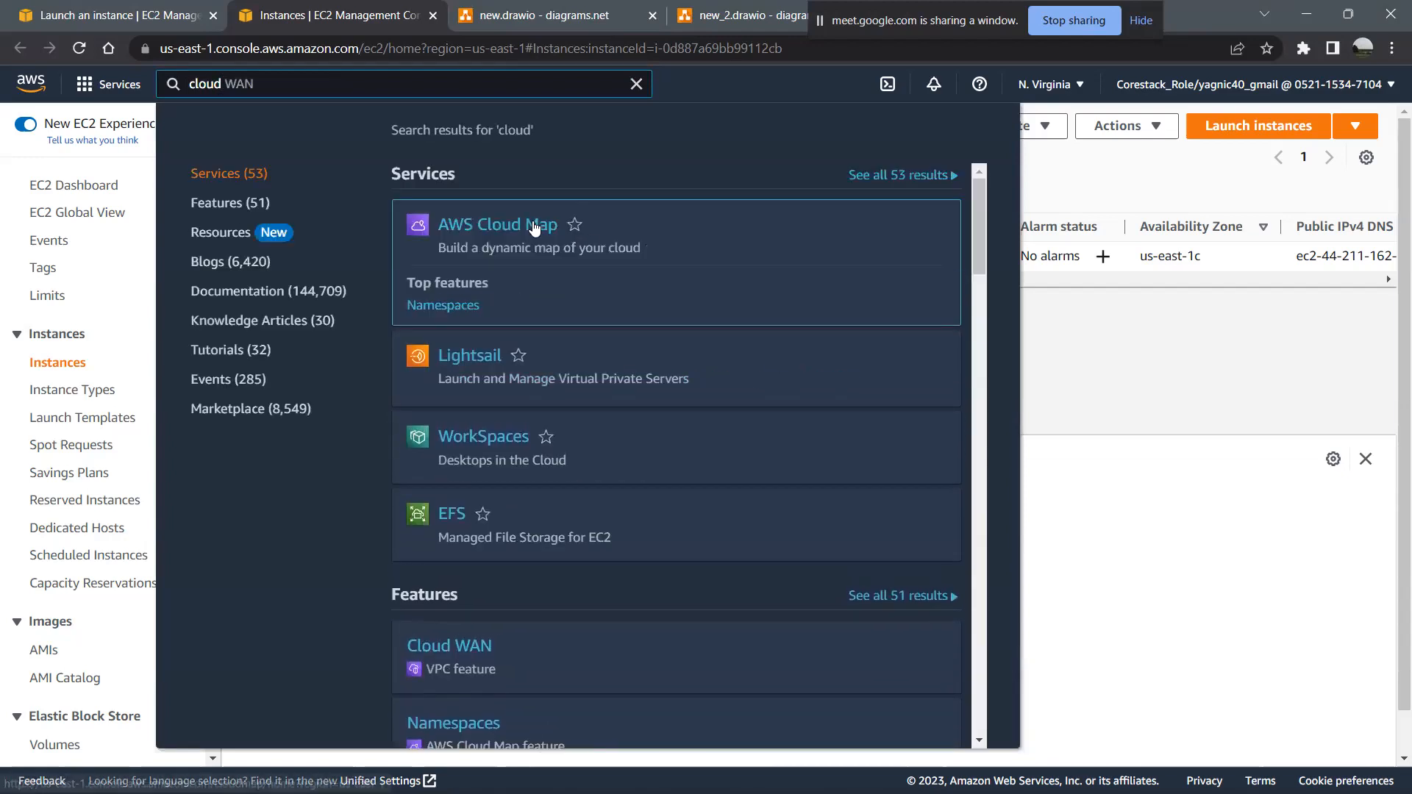
type("watch")
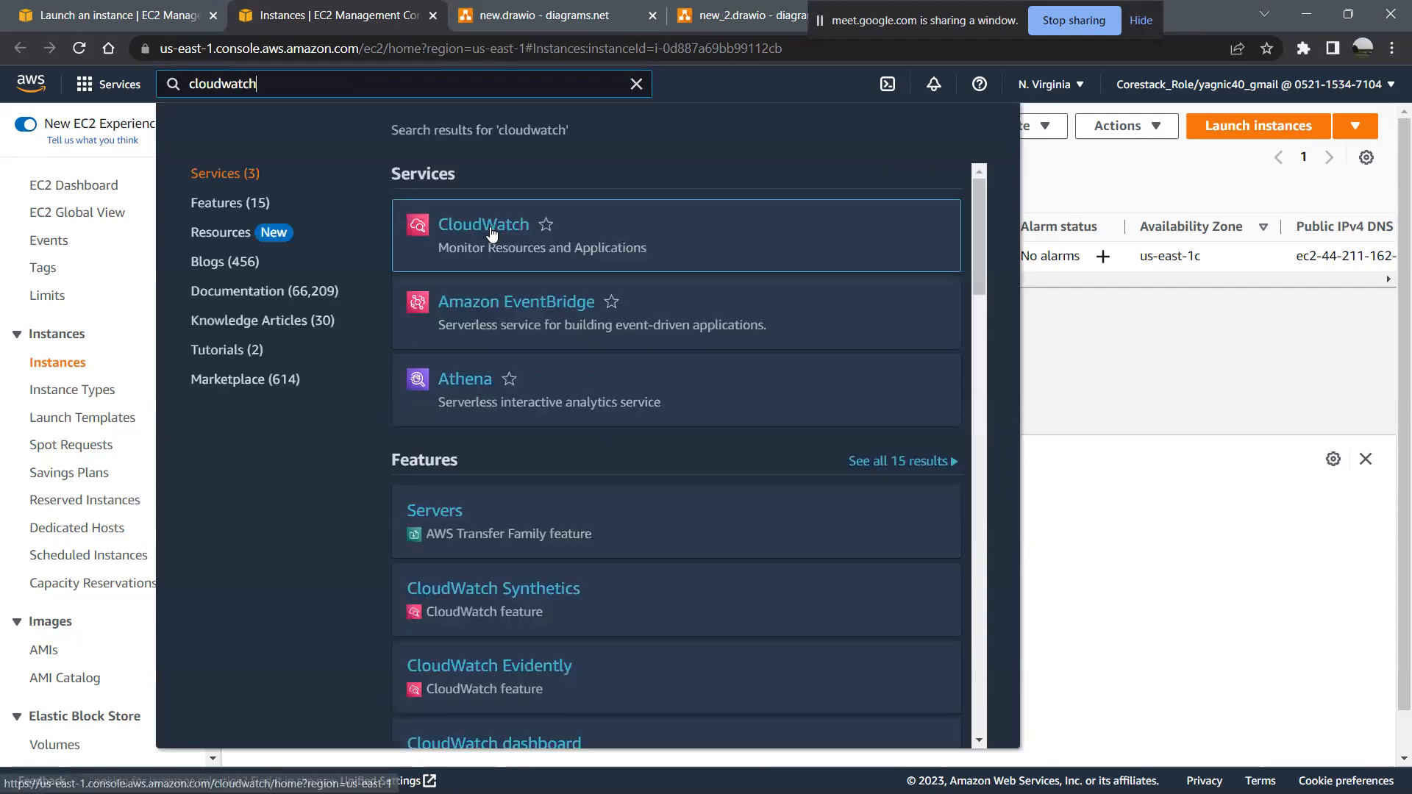
left_click(491, 228)
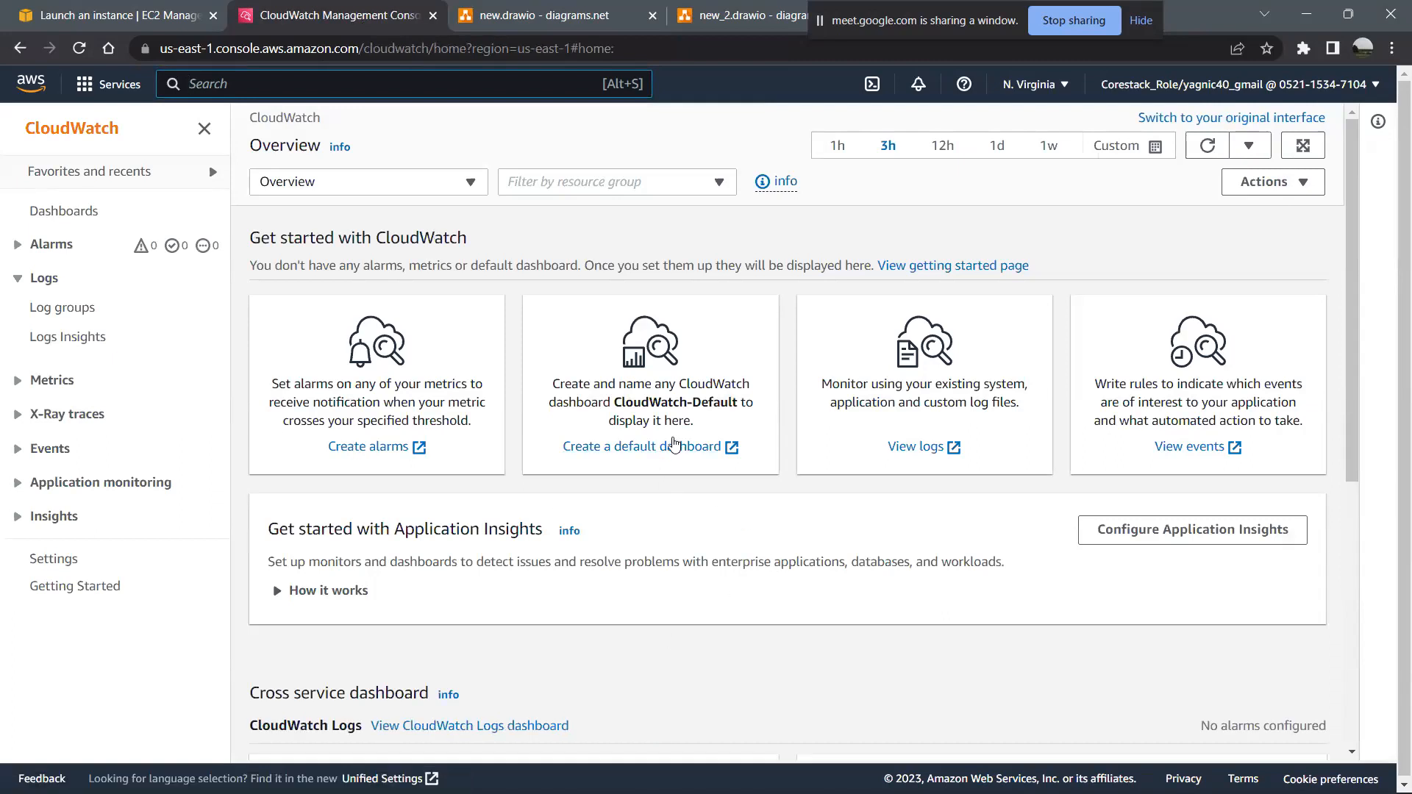
- Create a custom CloudWatch dashboard named ec21
left_click(672, 446)
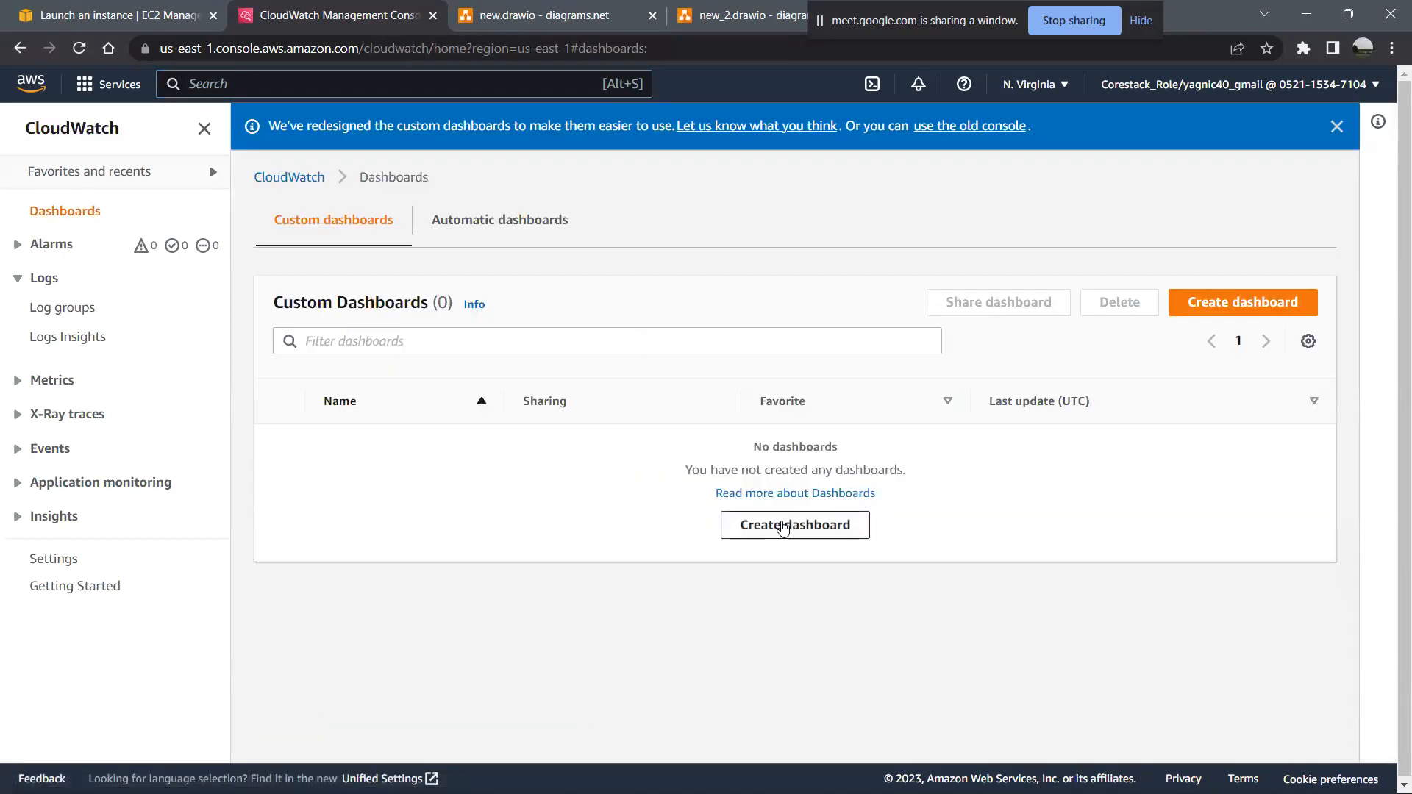
left_click(784, 525)
type("ec21")
left_click(836, 508)
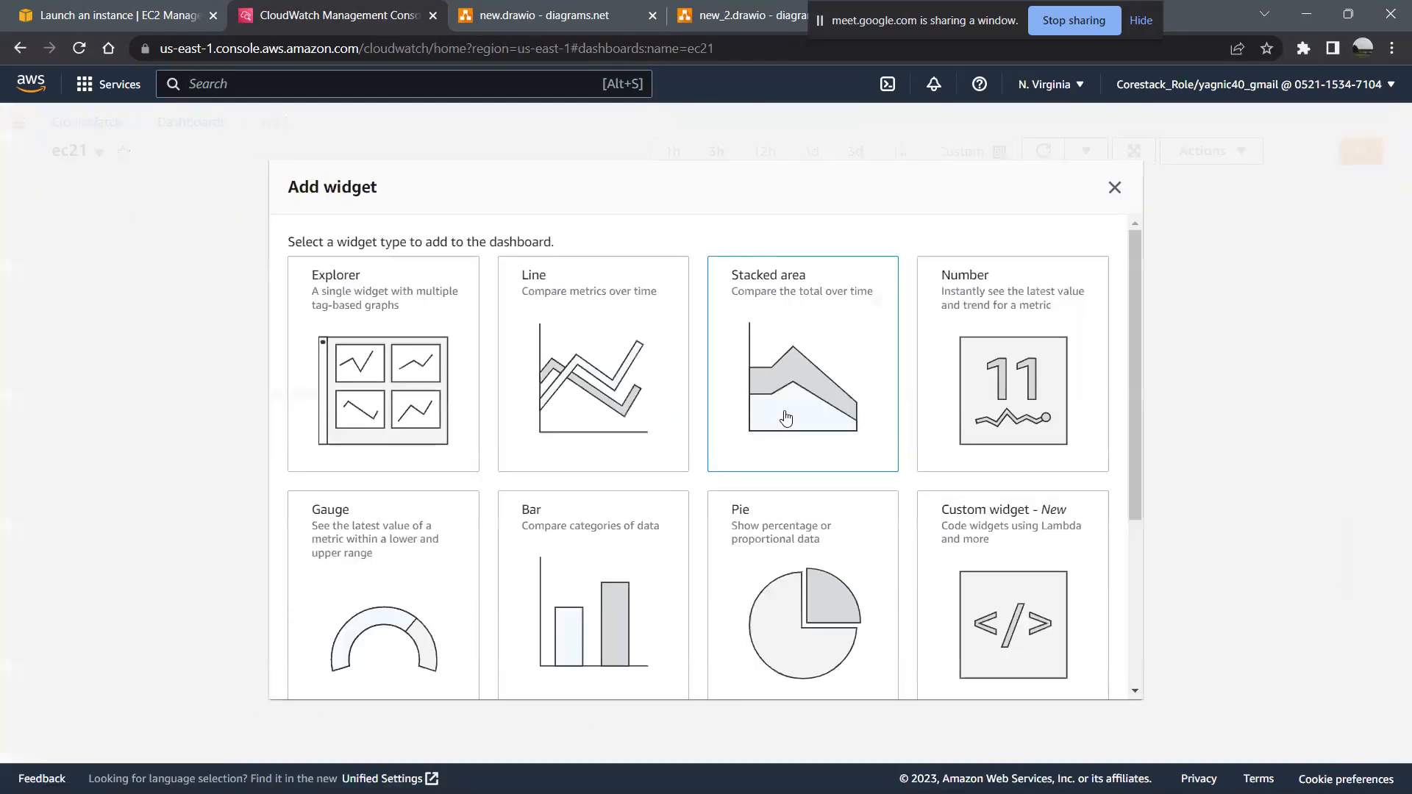
- Review the available widget types and choose the Logs table widget for the ec21 dashboard
scroll(817, 559, "down", 4)
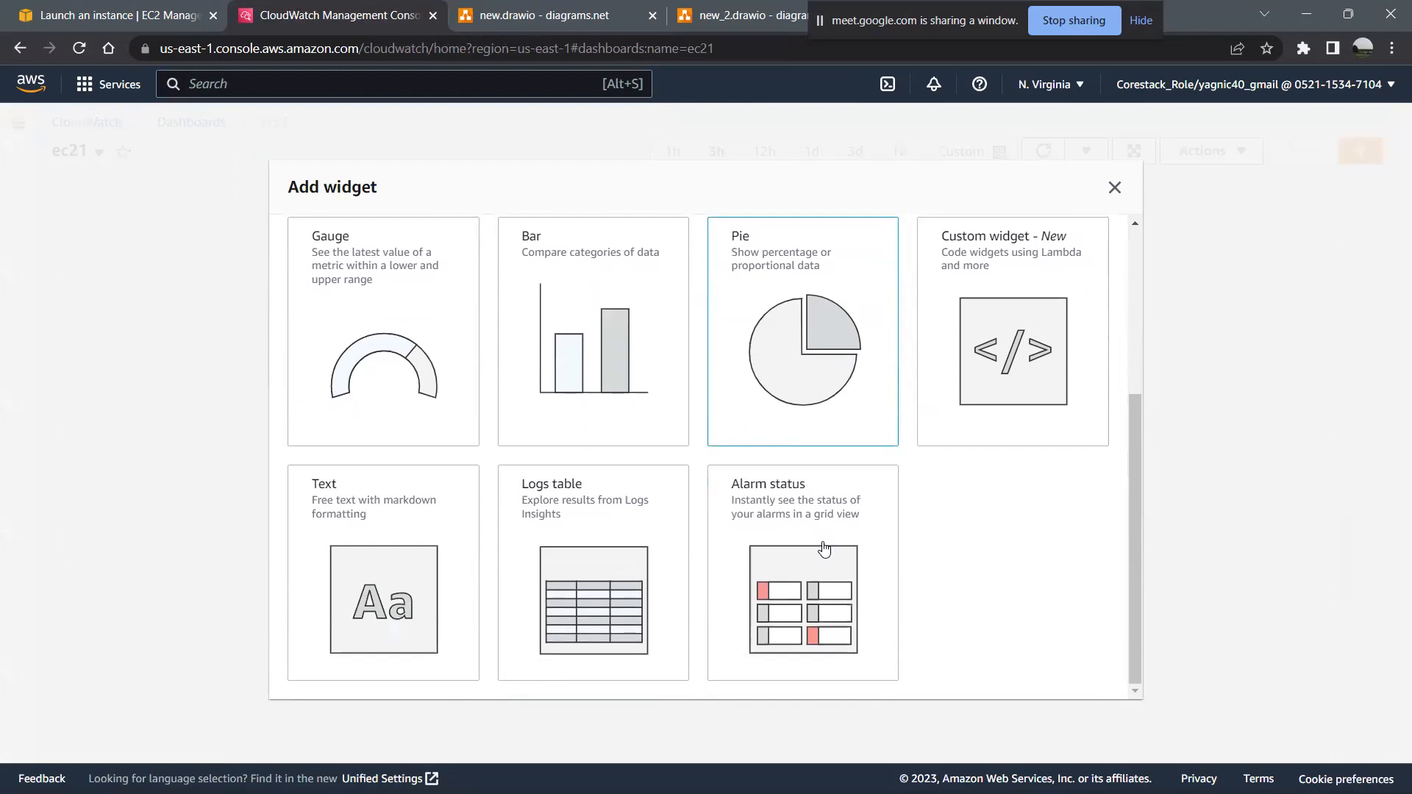
scroll(835, 403, "up", 2)
scroll(834, 403, "down", 2)
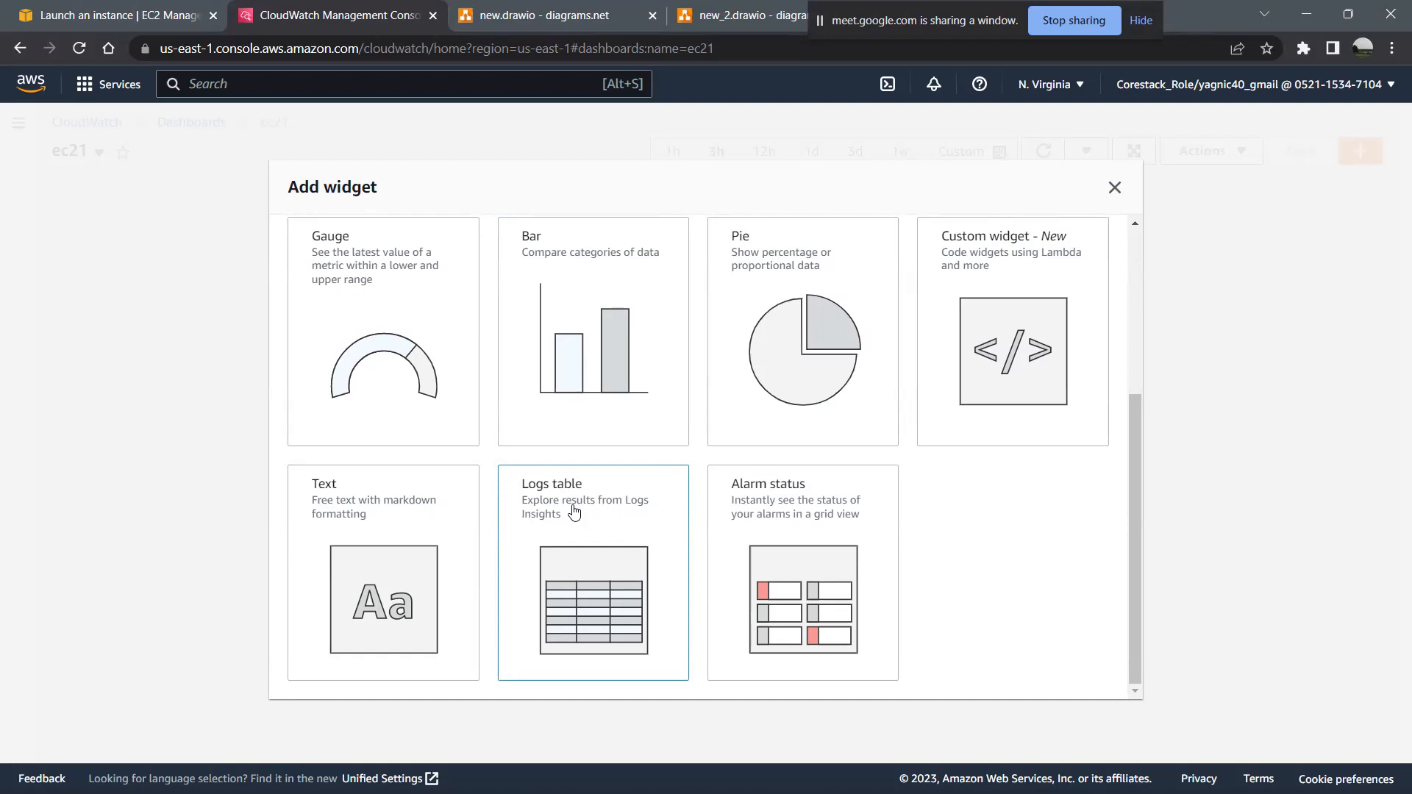
scroll(711, 441, "up", 4)
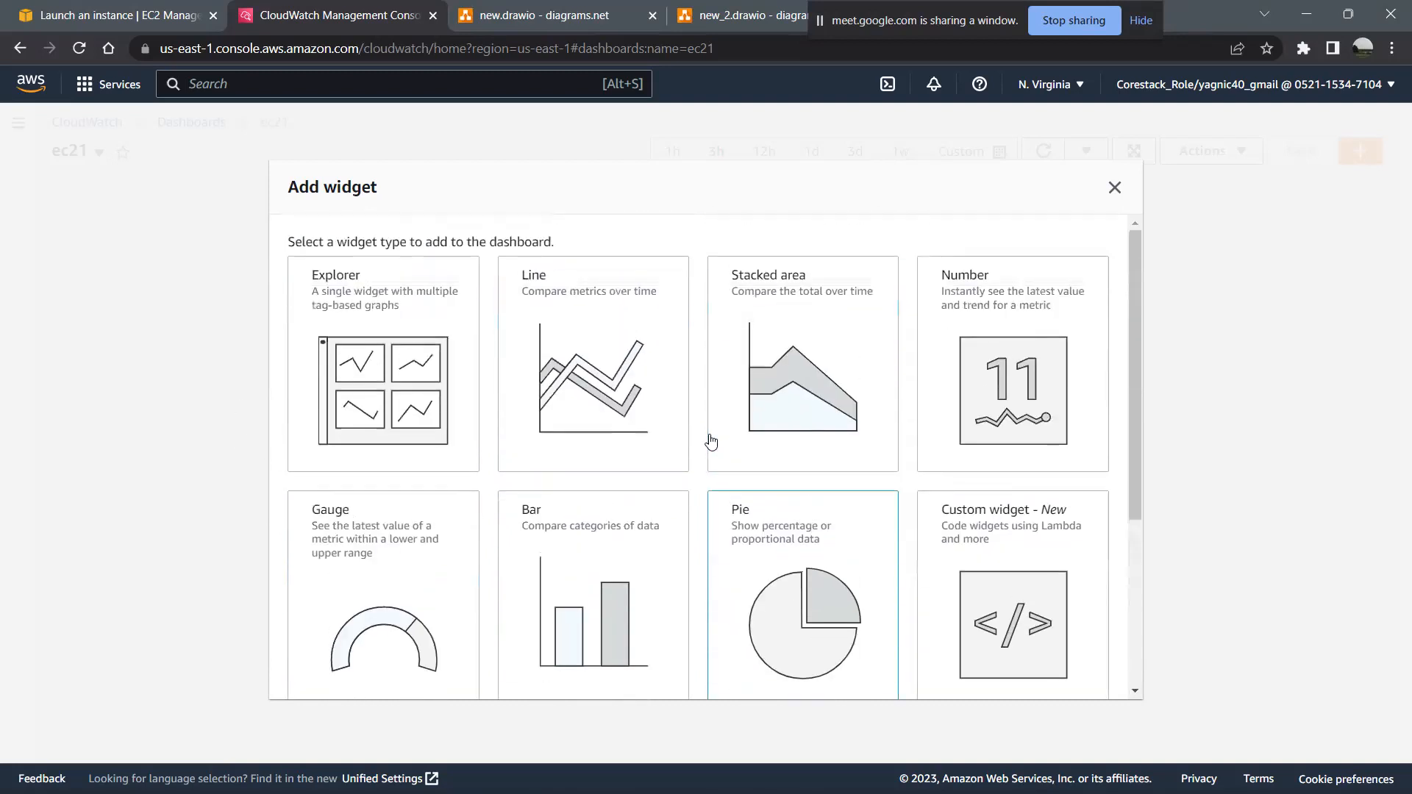
scroll(711, 441, "down", 4)
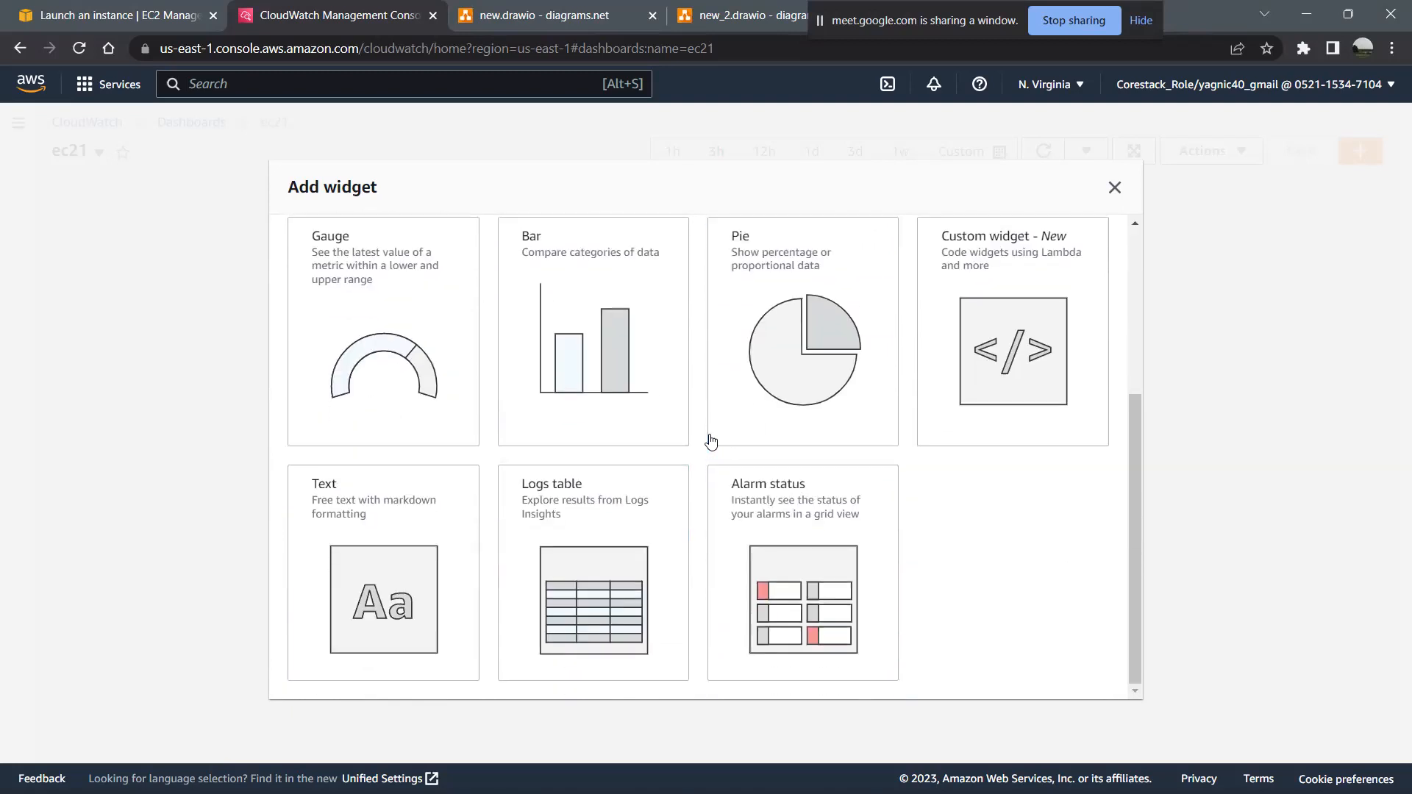
left_click(592, 529)
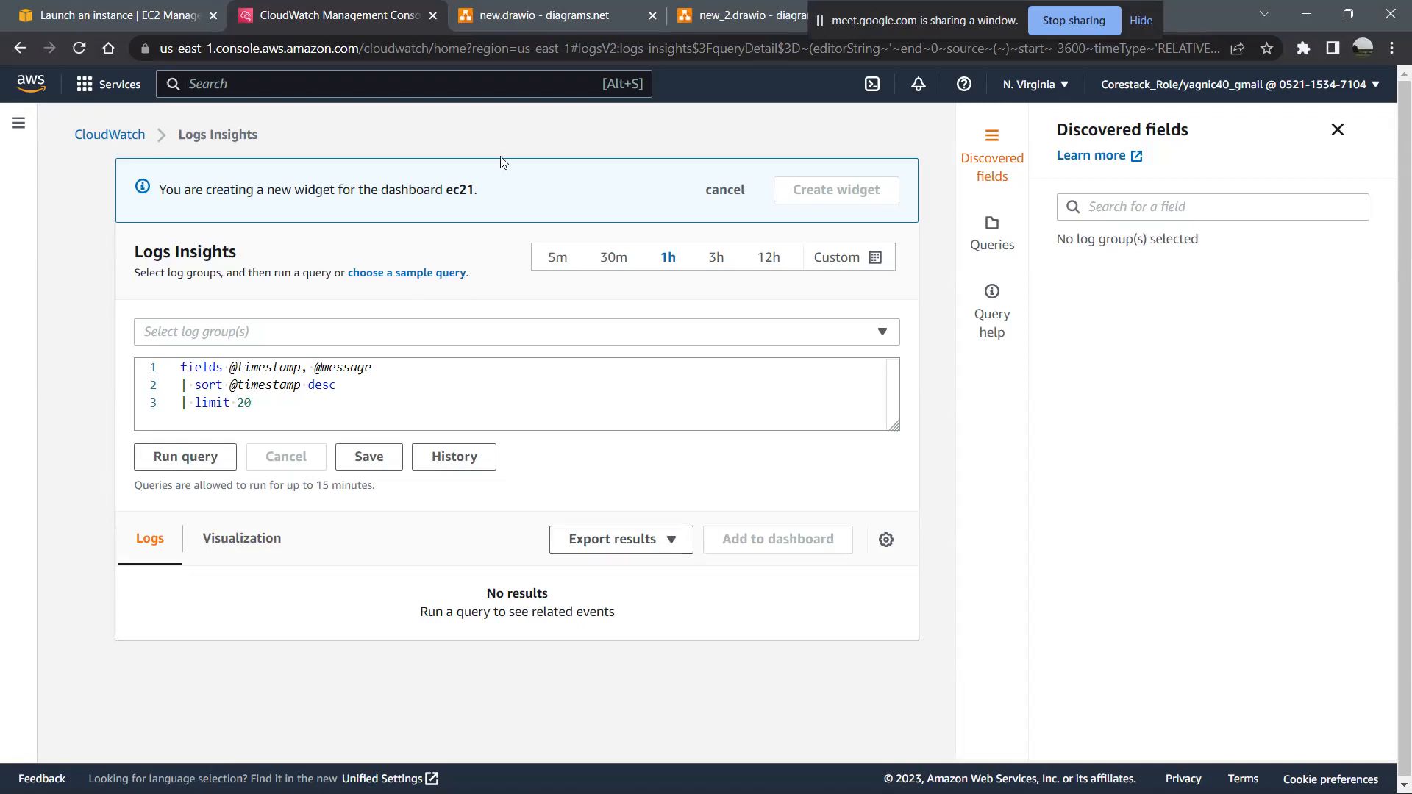
- Return to the EC2 launch success page and reopen the launched instance in the Instances list
left_click(178, 7)
left_click(311, 85)
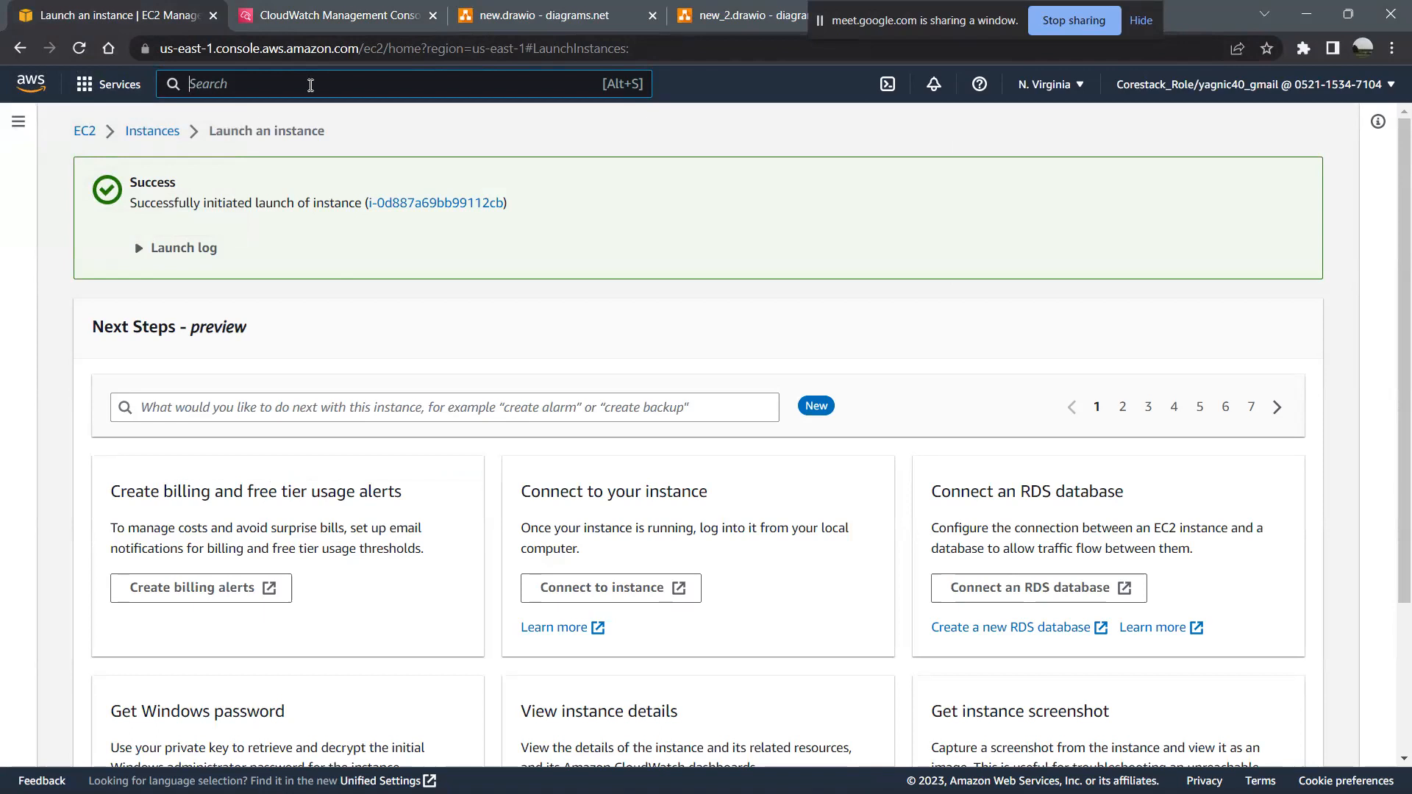
left_click(310, 86)
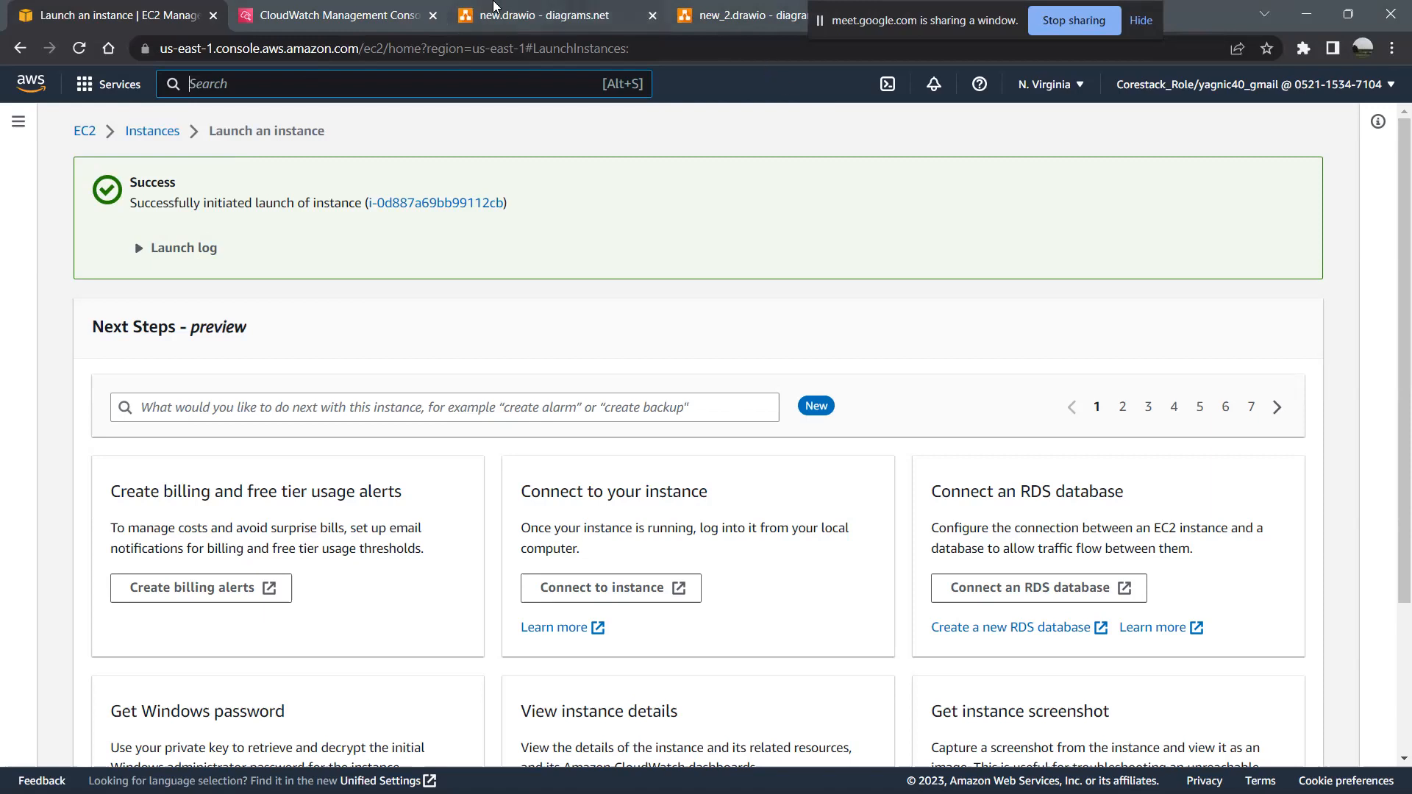
left_click(328, 10)
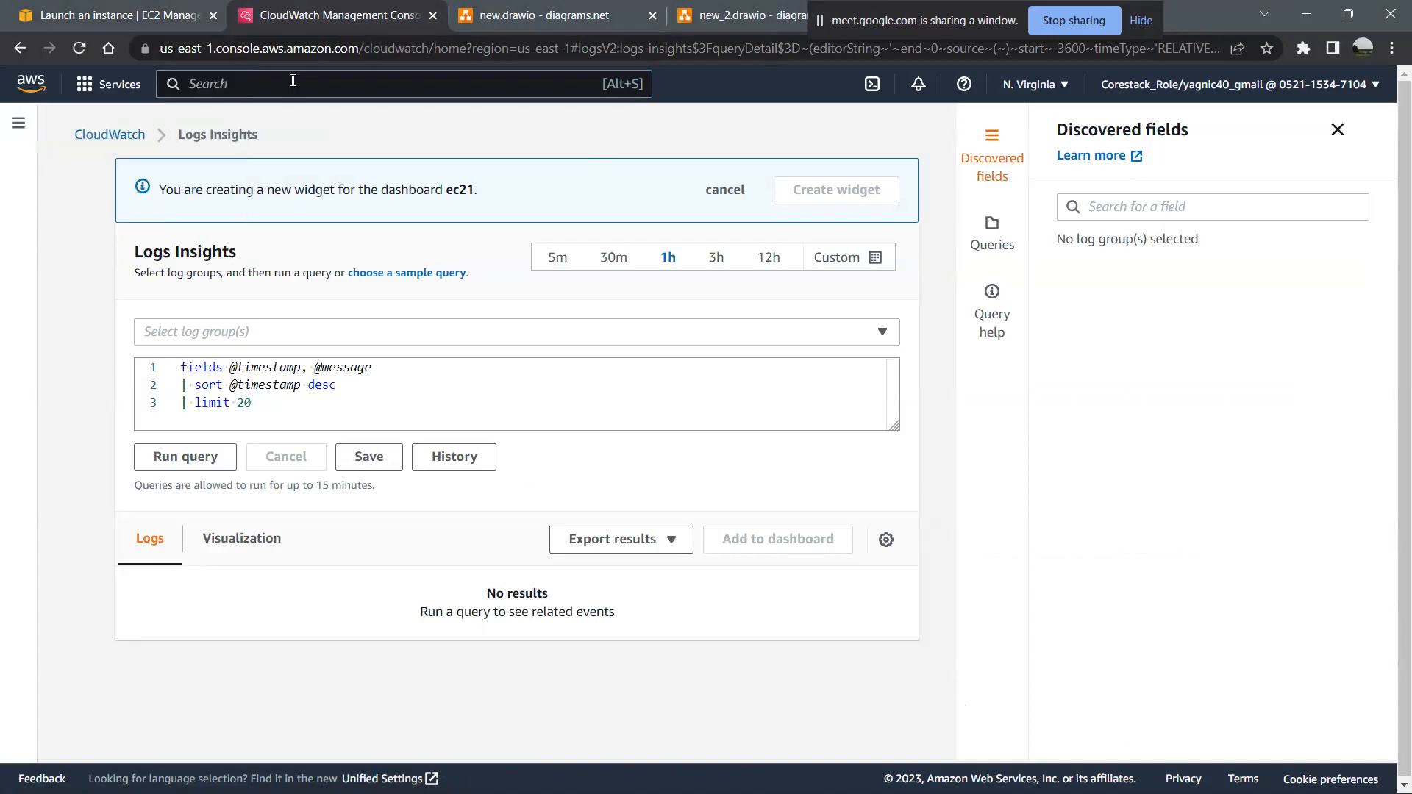
left_click(200, 8)
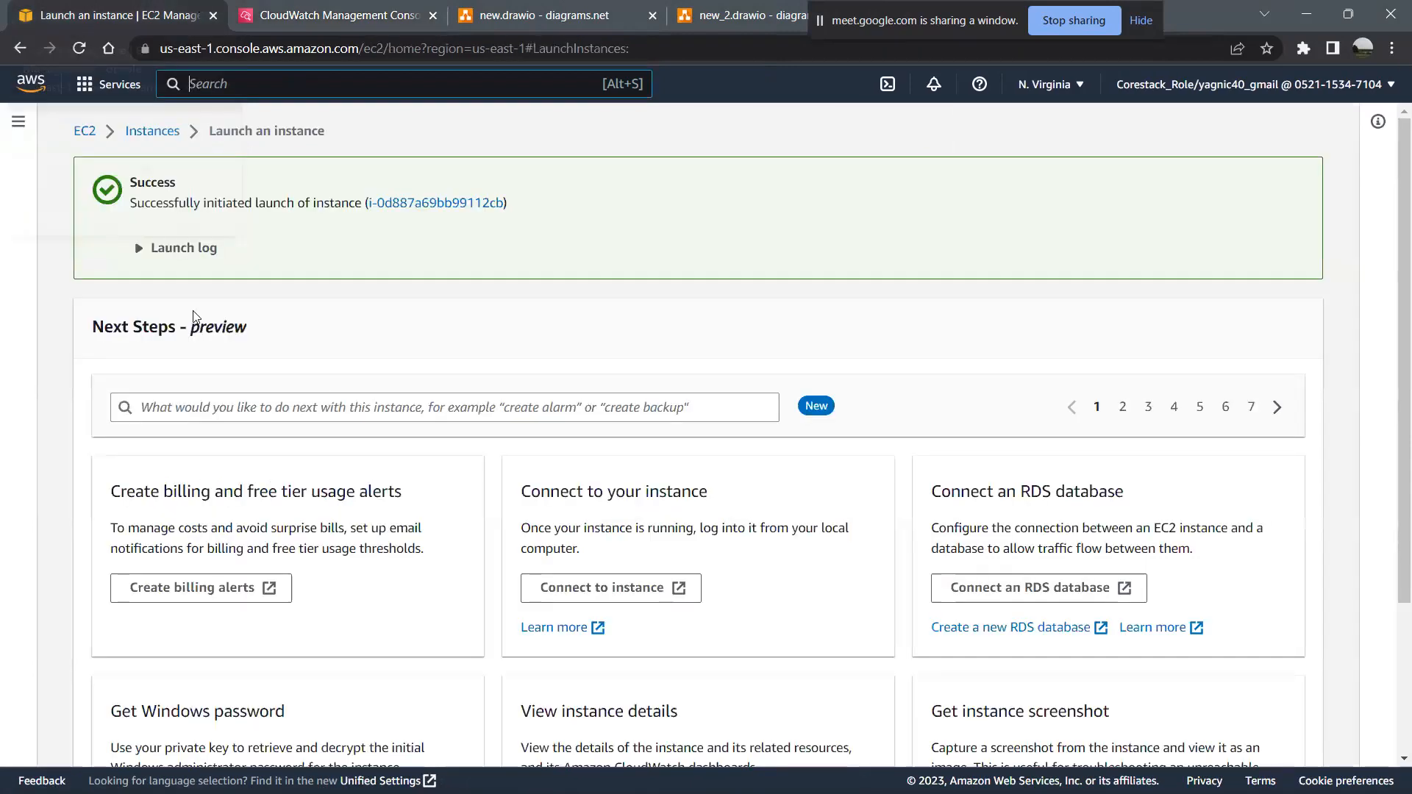
left_click(429, 206)
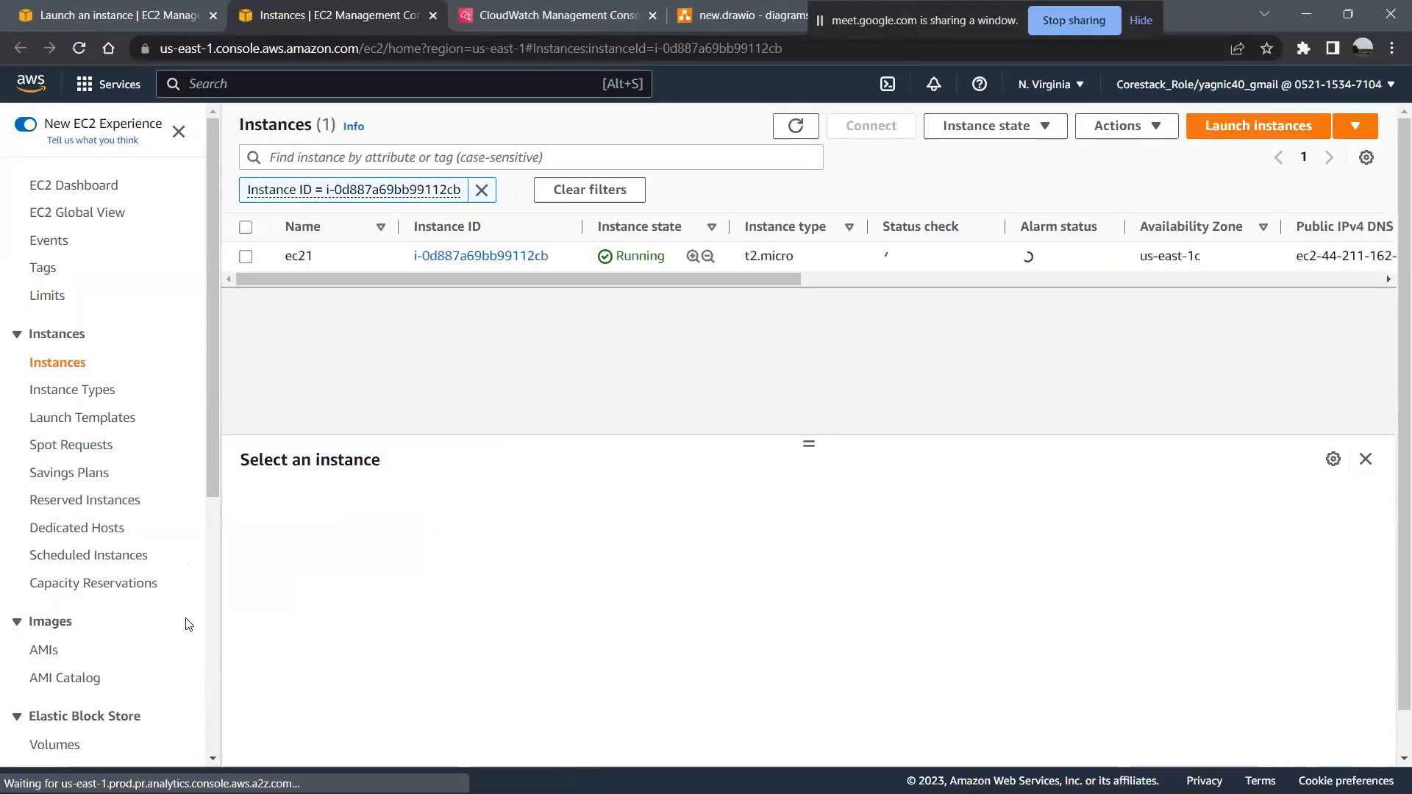
- Select the ec21 instance and view its monitoring graphs
scroll(188, 625, "down", 6)
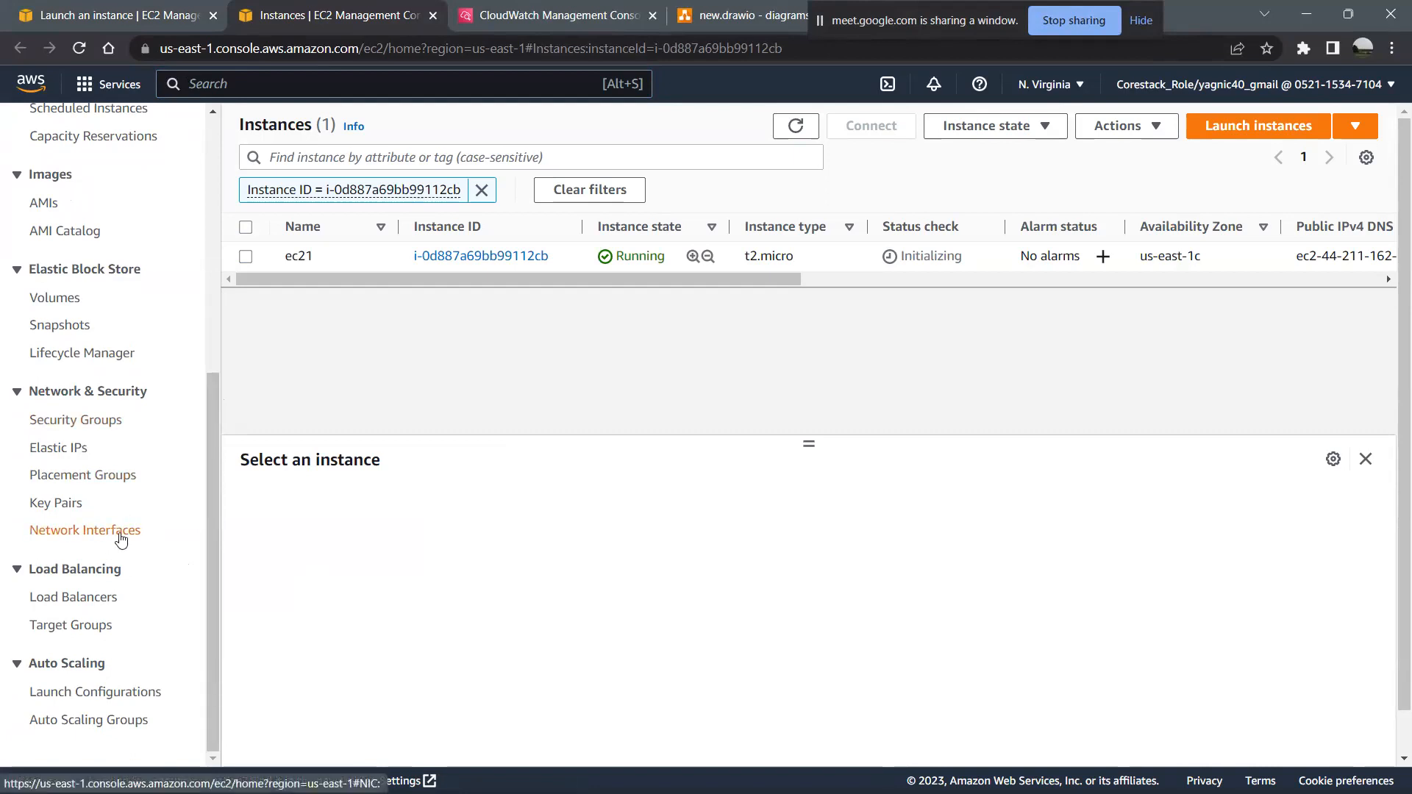
left_click(244, 262)
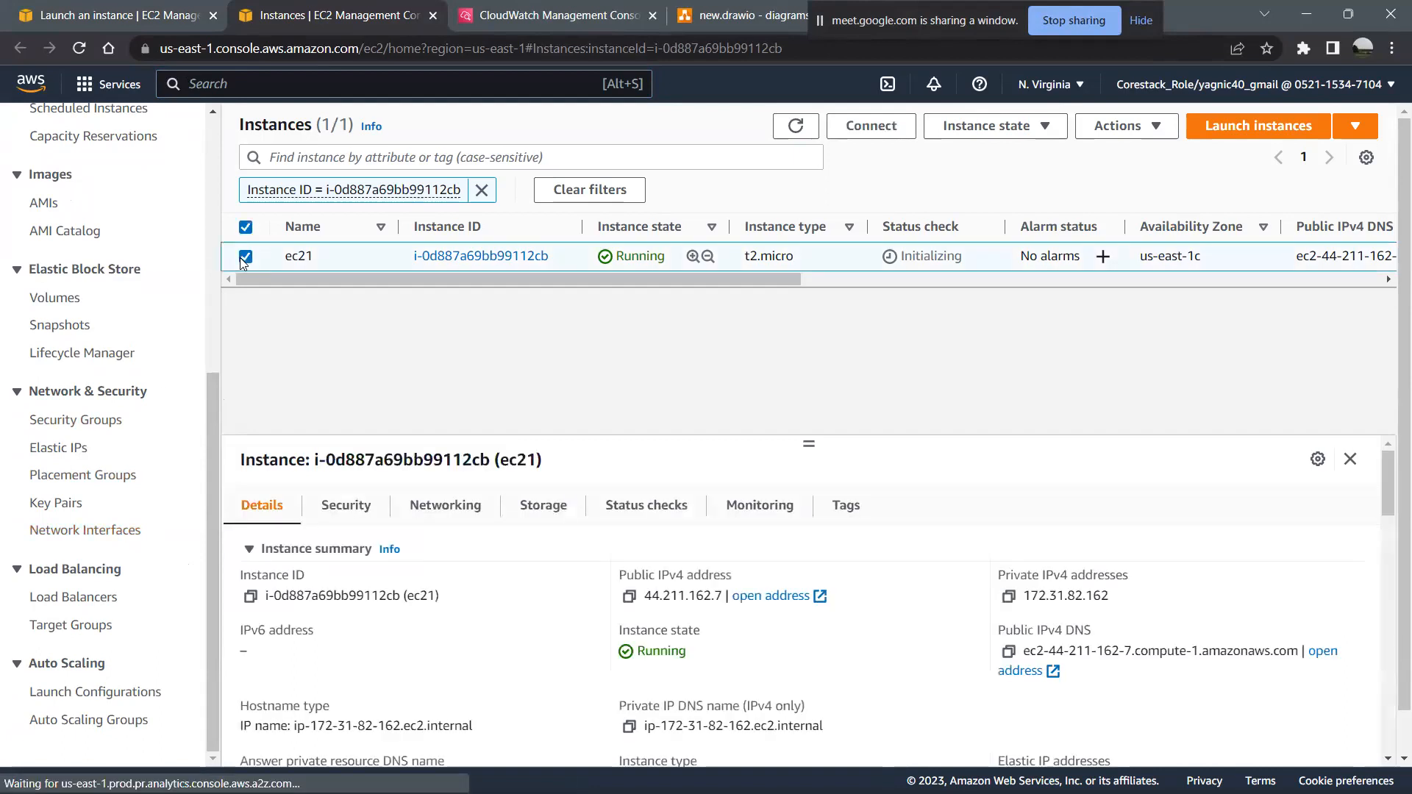
left_click(244, 260)
left_click(244, 260)
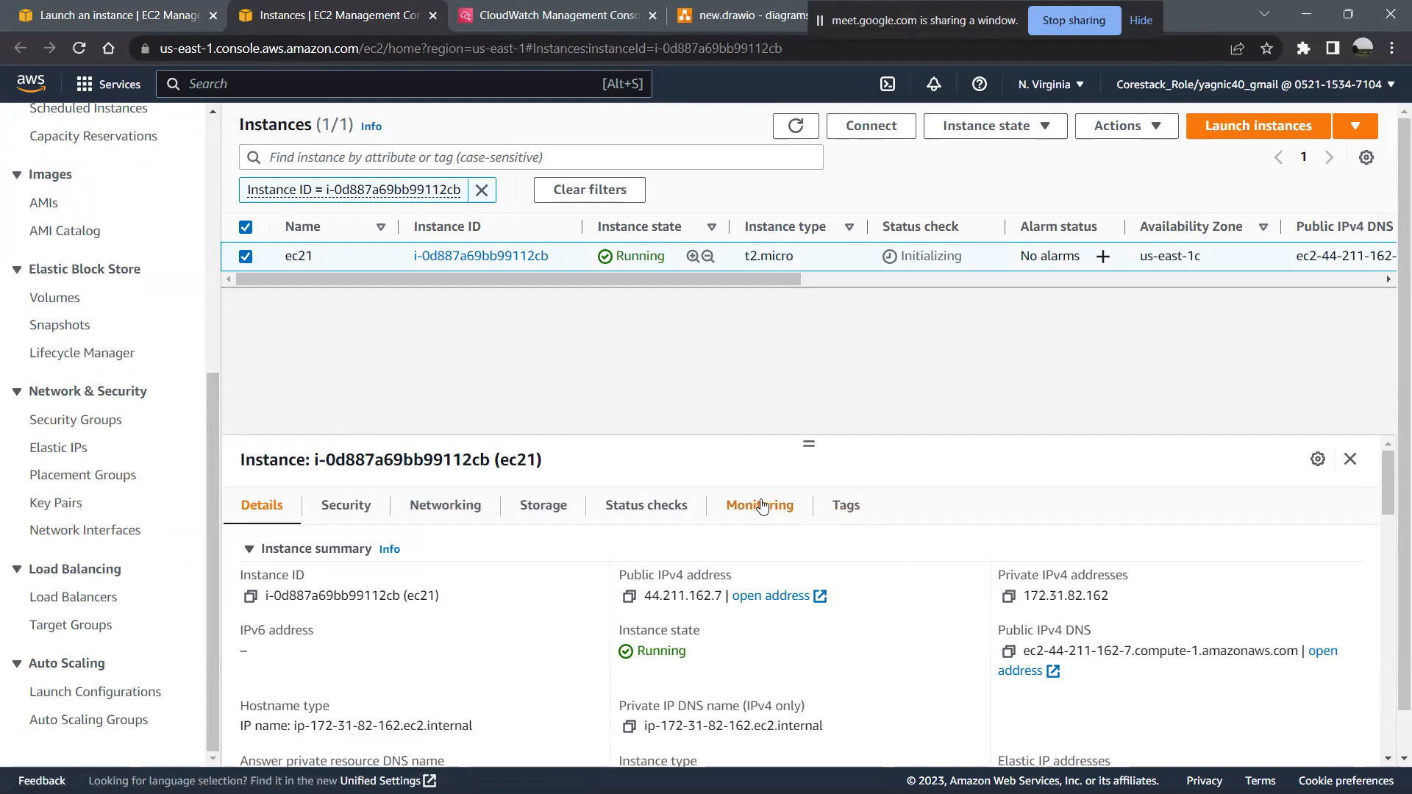
left_click(762, 507)
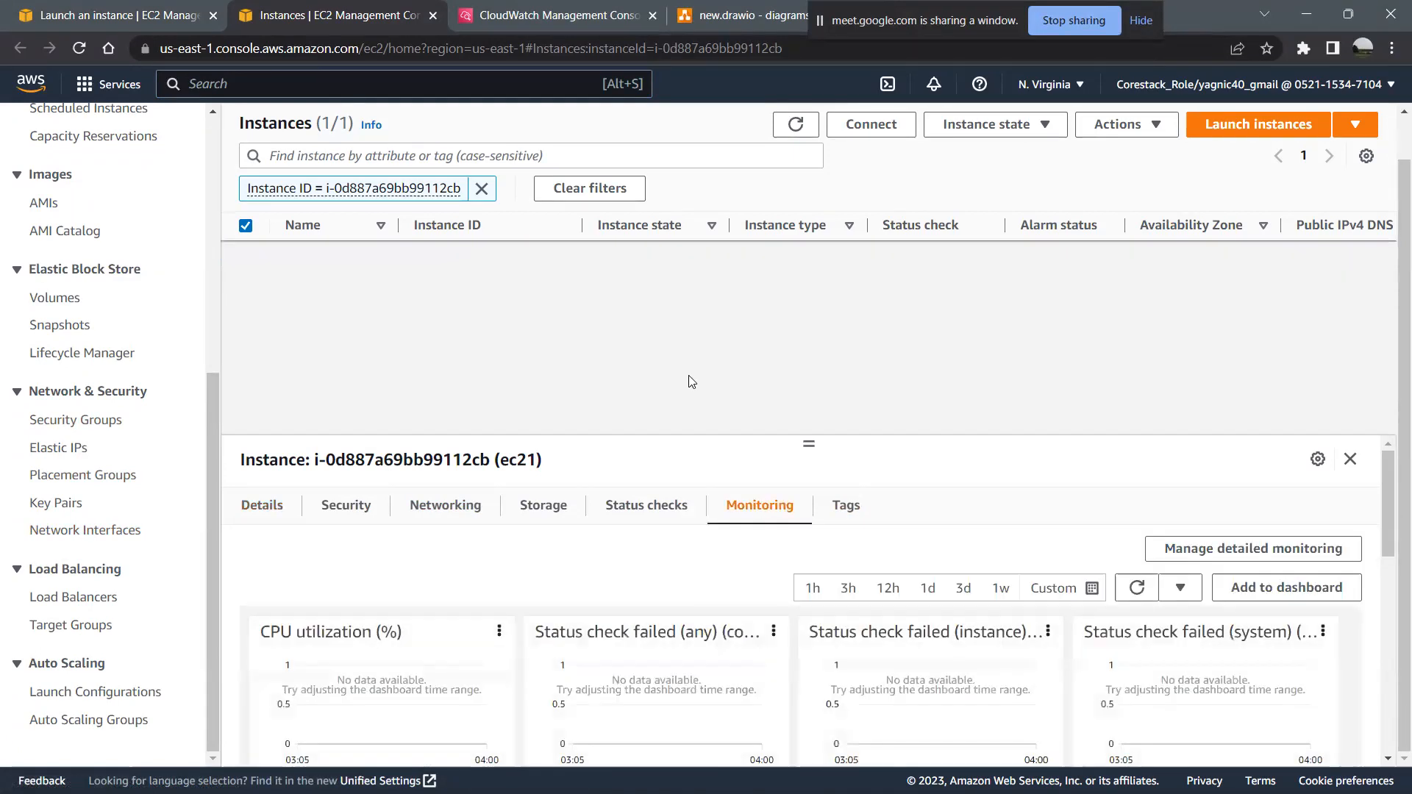
scroll(756, 605, "down", 3)
scroll(756, 604, "up", 4)
- Go to the EC2 network interfaces, select the interface attached to the ec21 instance and review its details
left_click(125, 531)
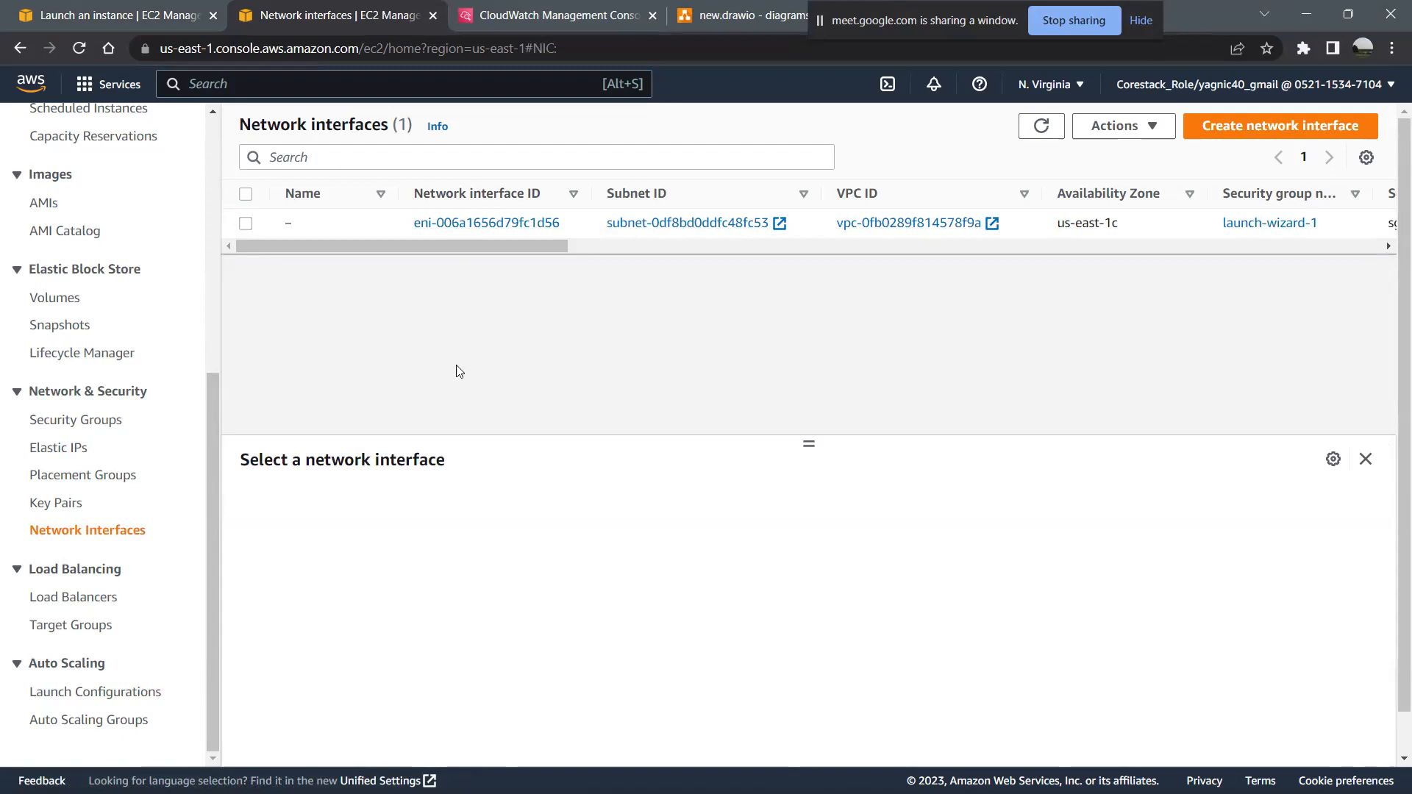
left_click(246, 224)
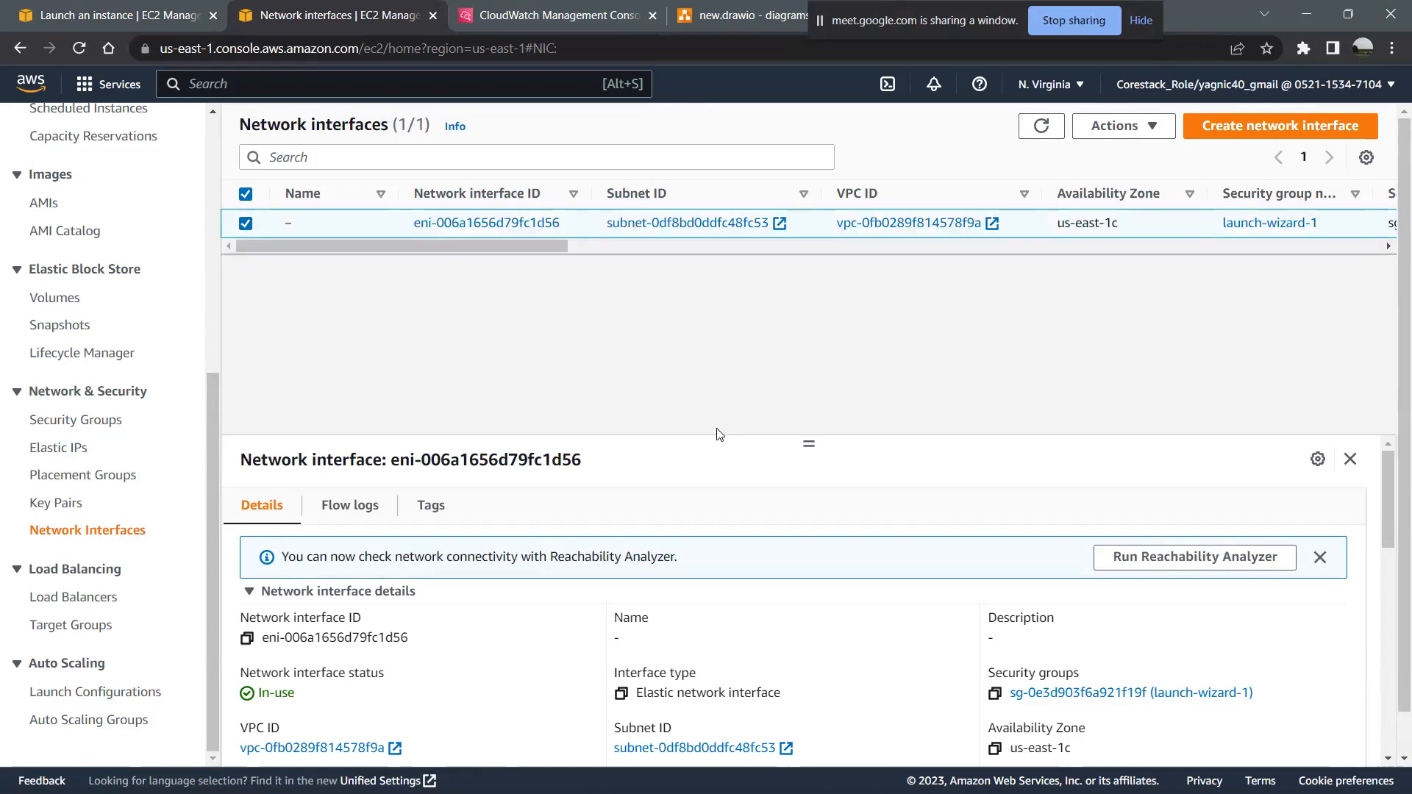
scroll(671, 621, "down", 5)
scroll(671, 621, "down", 2)
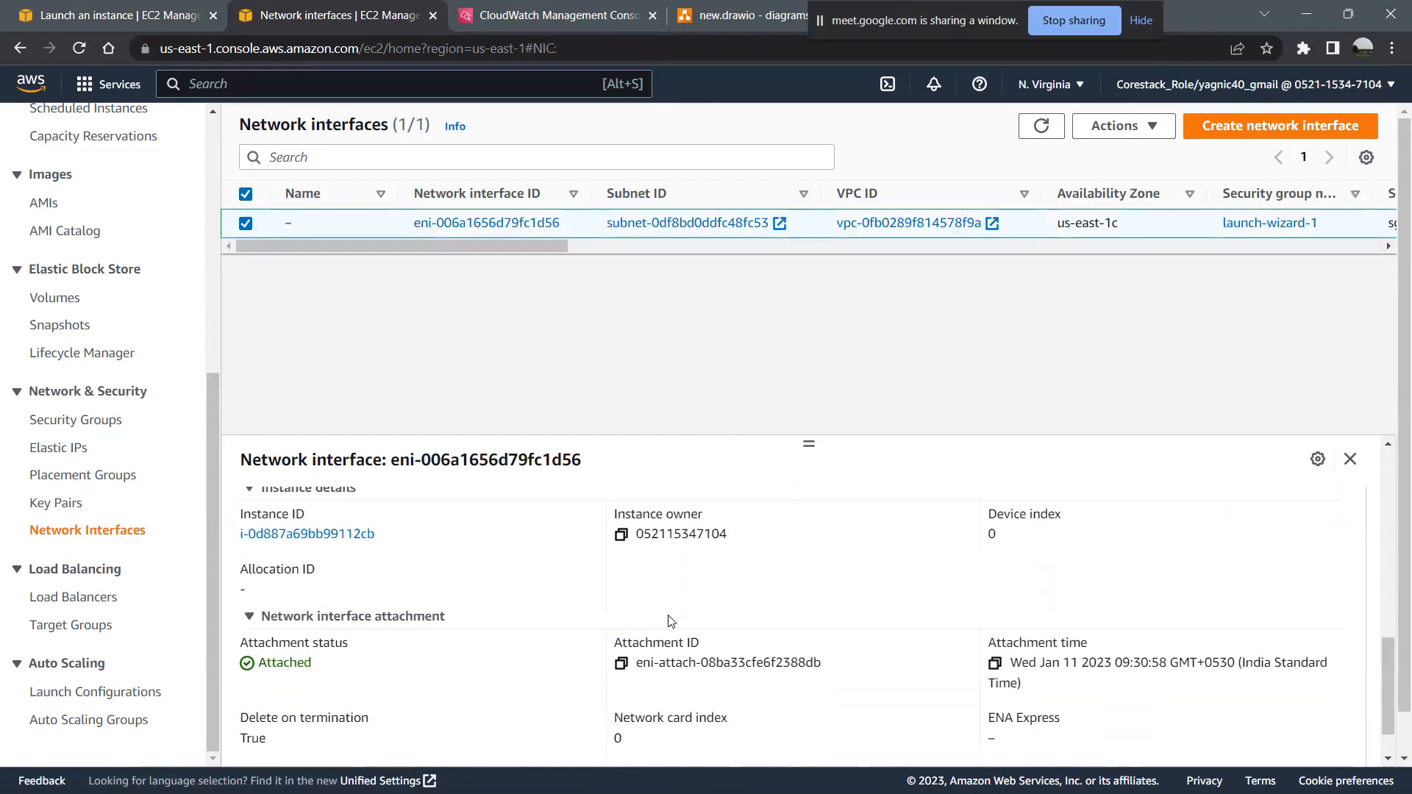
scroll(669, 588, "up", 7)
- Start a new flow log for the selected network interface and name it ec21flowlog
left_click(350, 508)
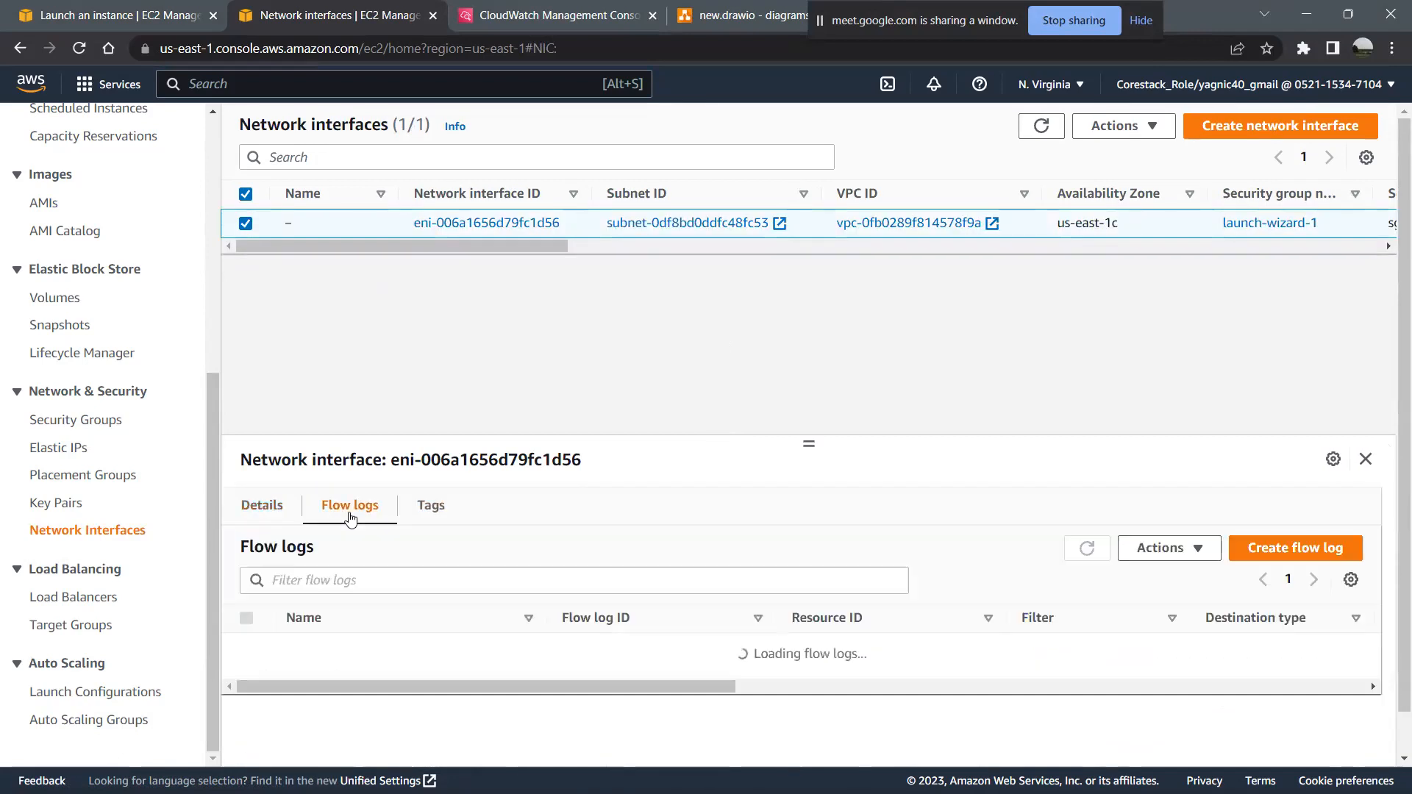
left_click(1278, 563)
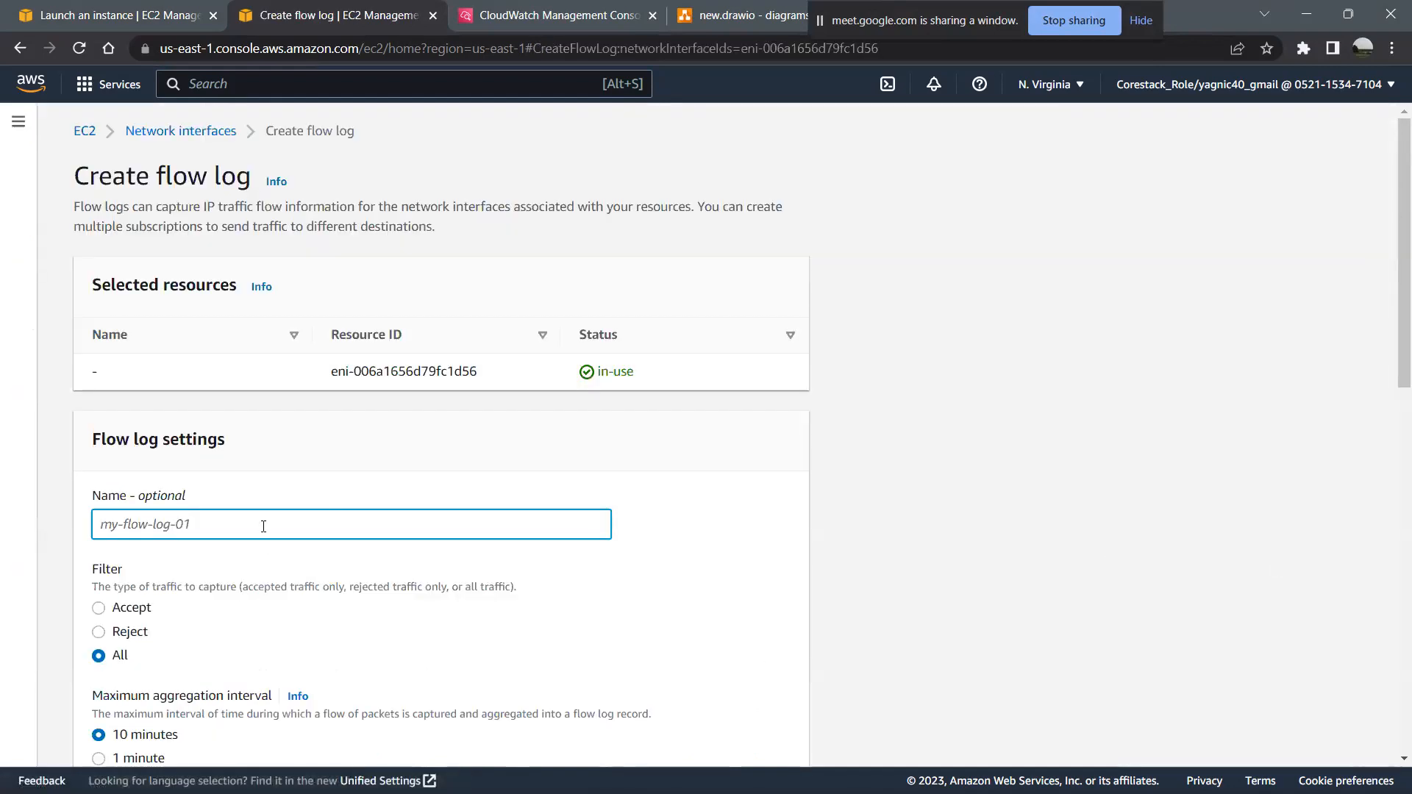
type("ec21flowlog")
- Set the flow log's maximum aggregation interval to 10 minutes and its destination to CloudWatch logs
scroll(263, 527, "down", 4)
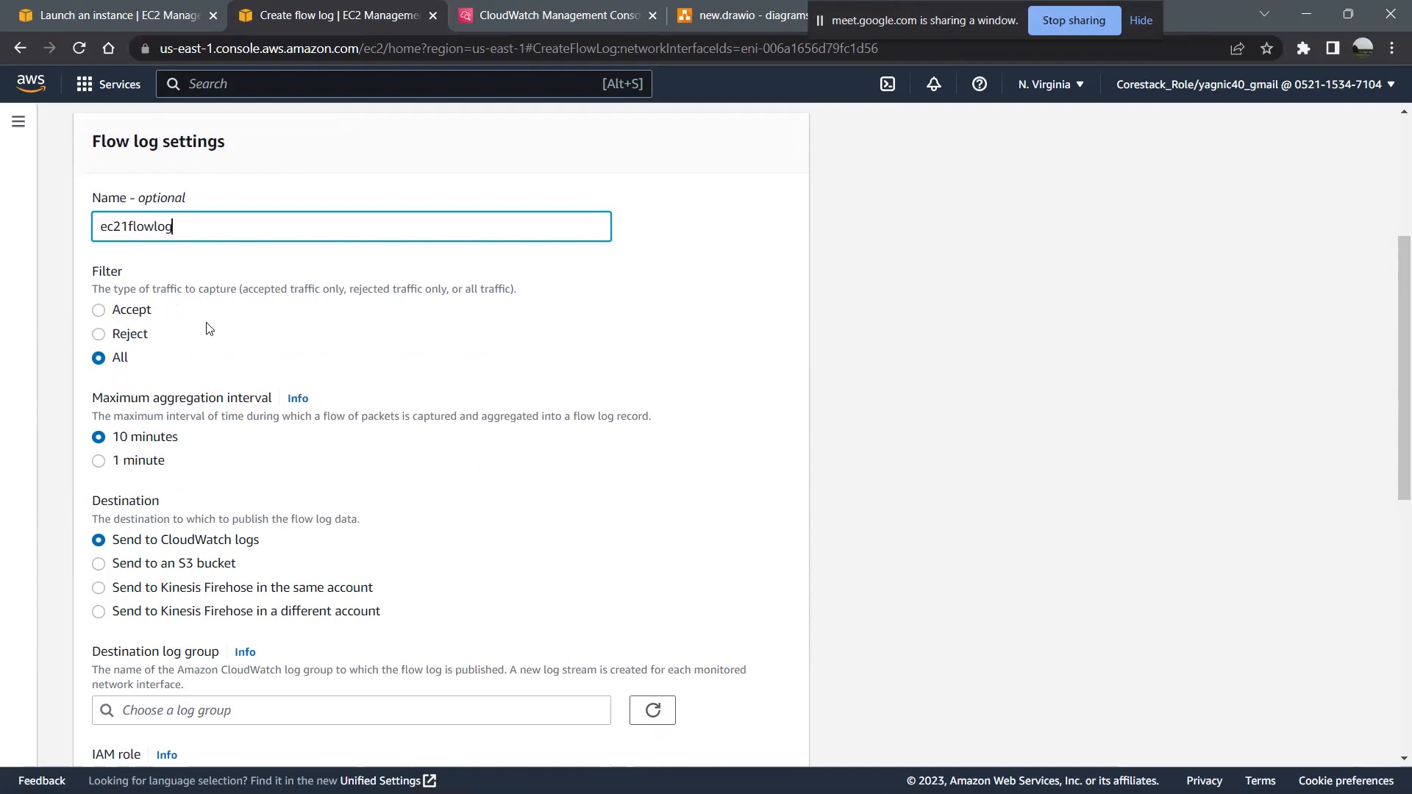
scroll(357, 492, "down", 1)
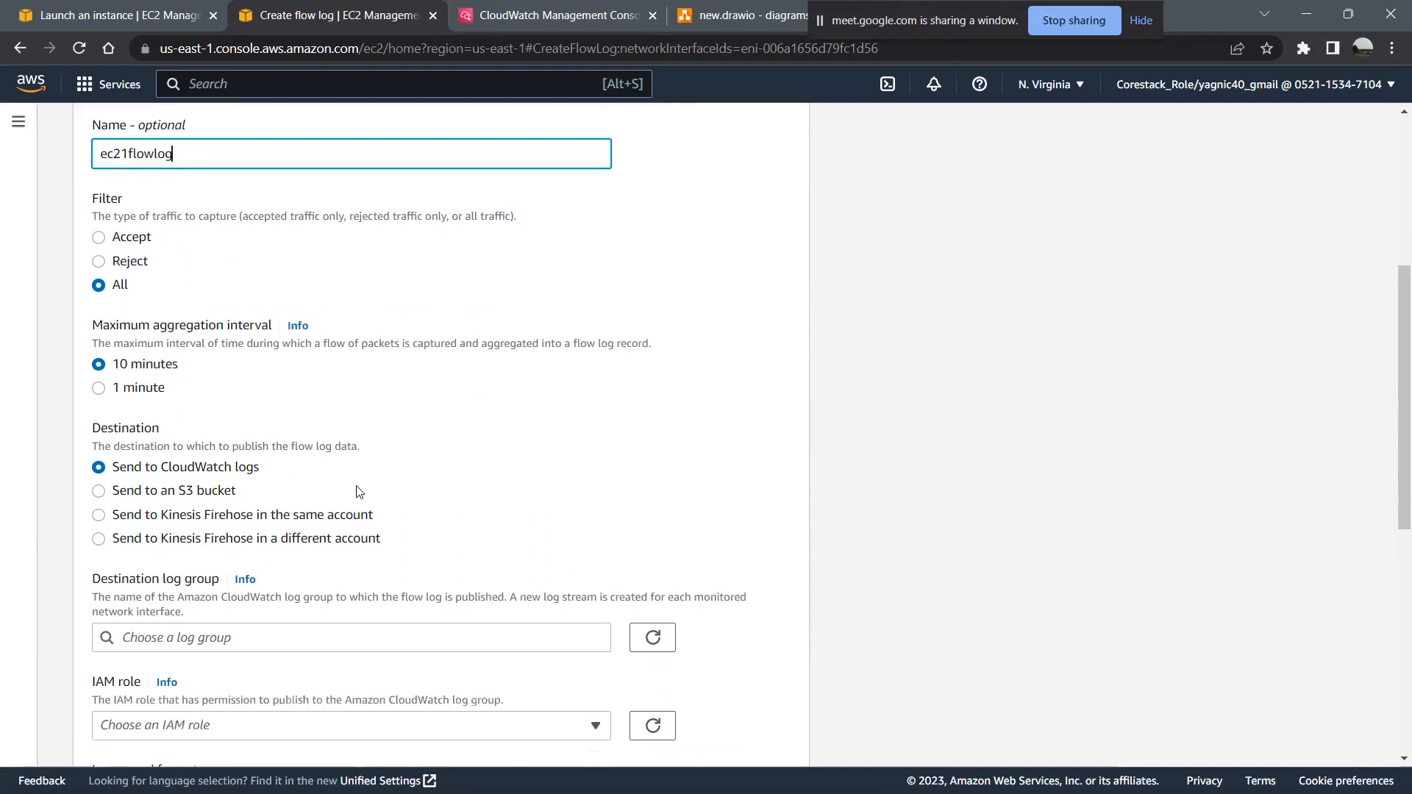
scroll(357, 491, "down", 1)
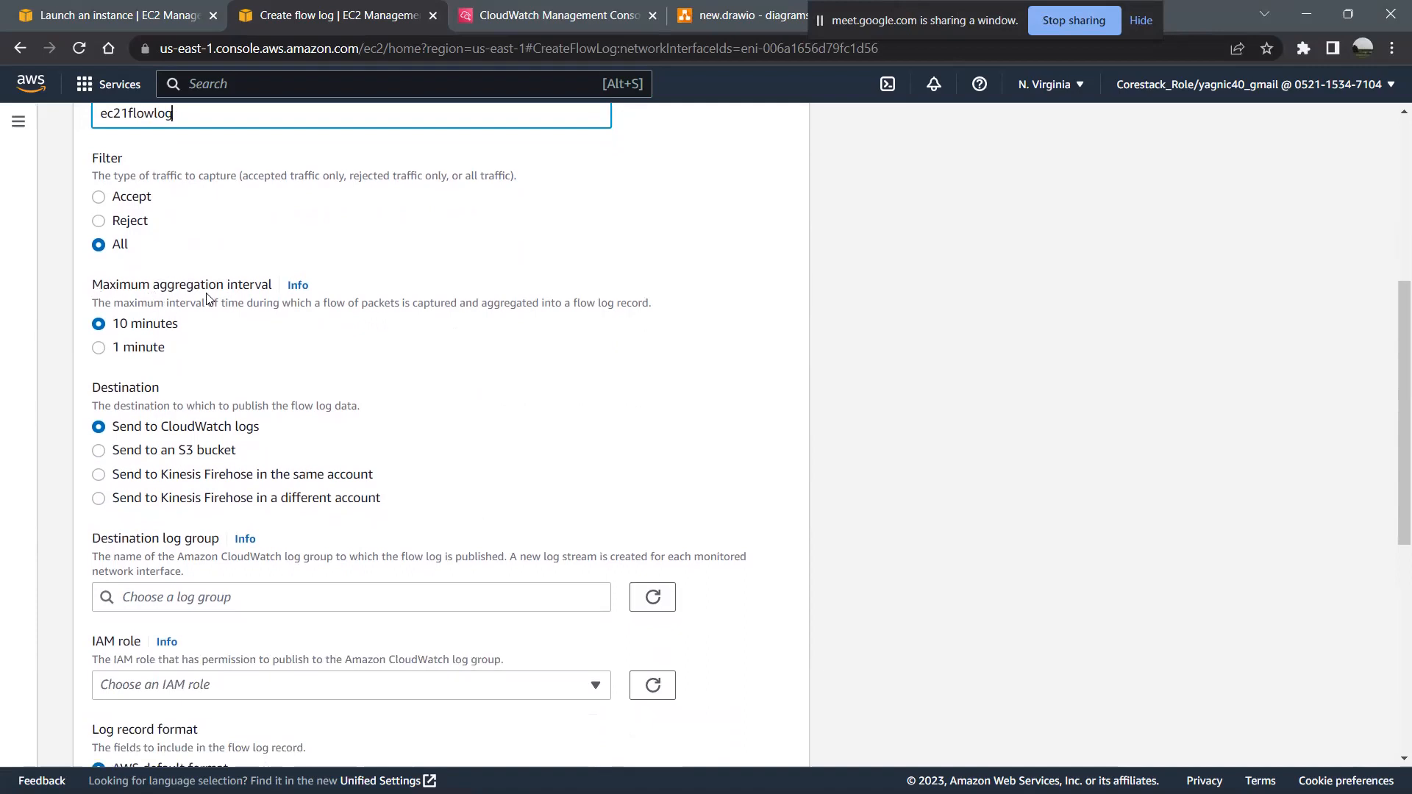
left_click(151, 349)
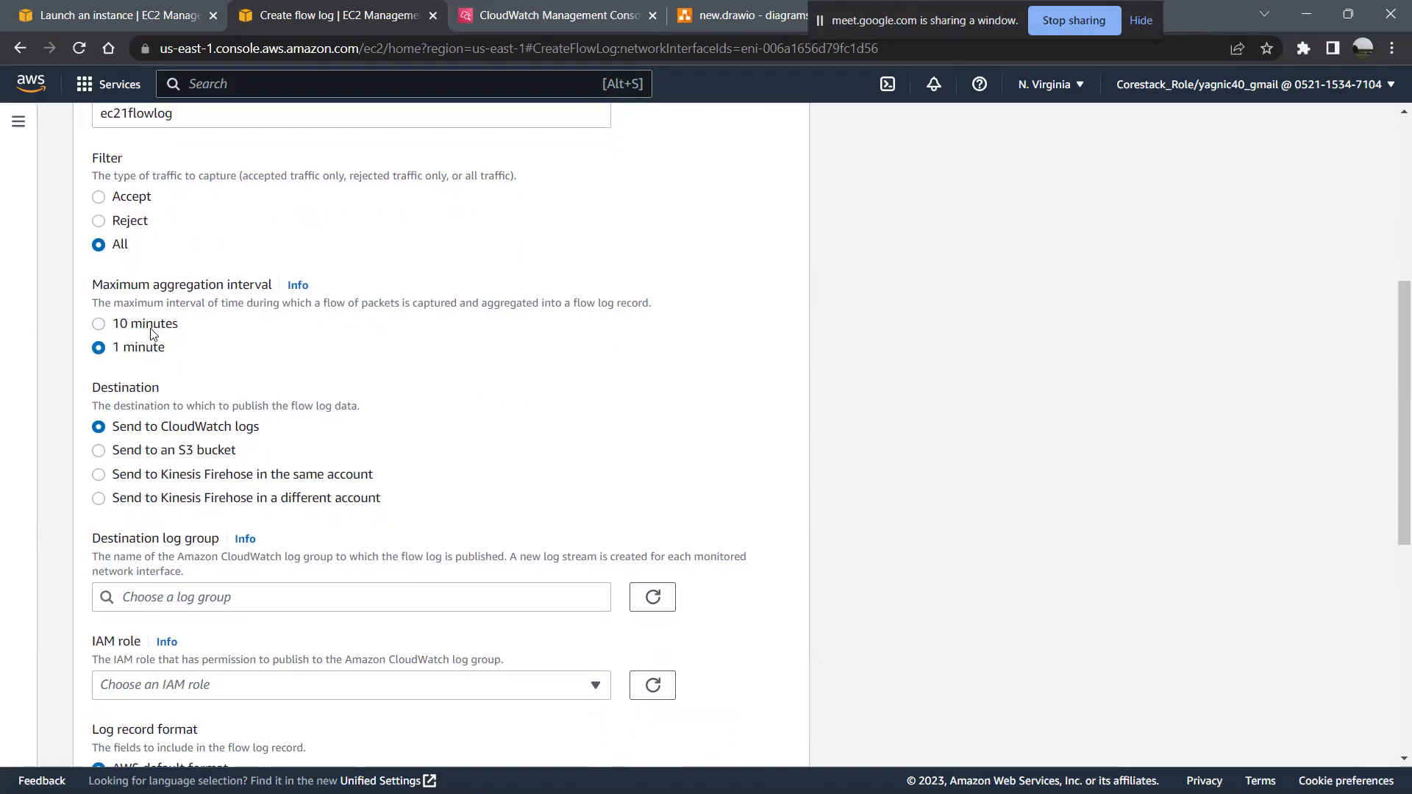
left_click(149, 325)
scroll(293, 381, "down", 2)
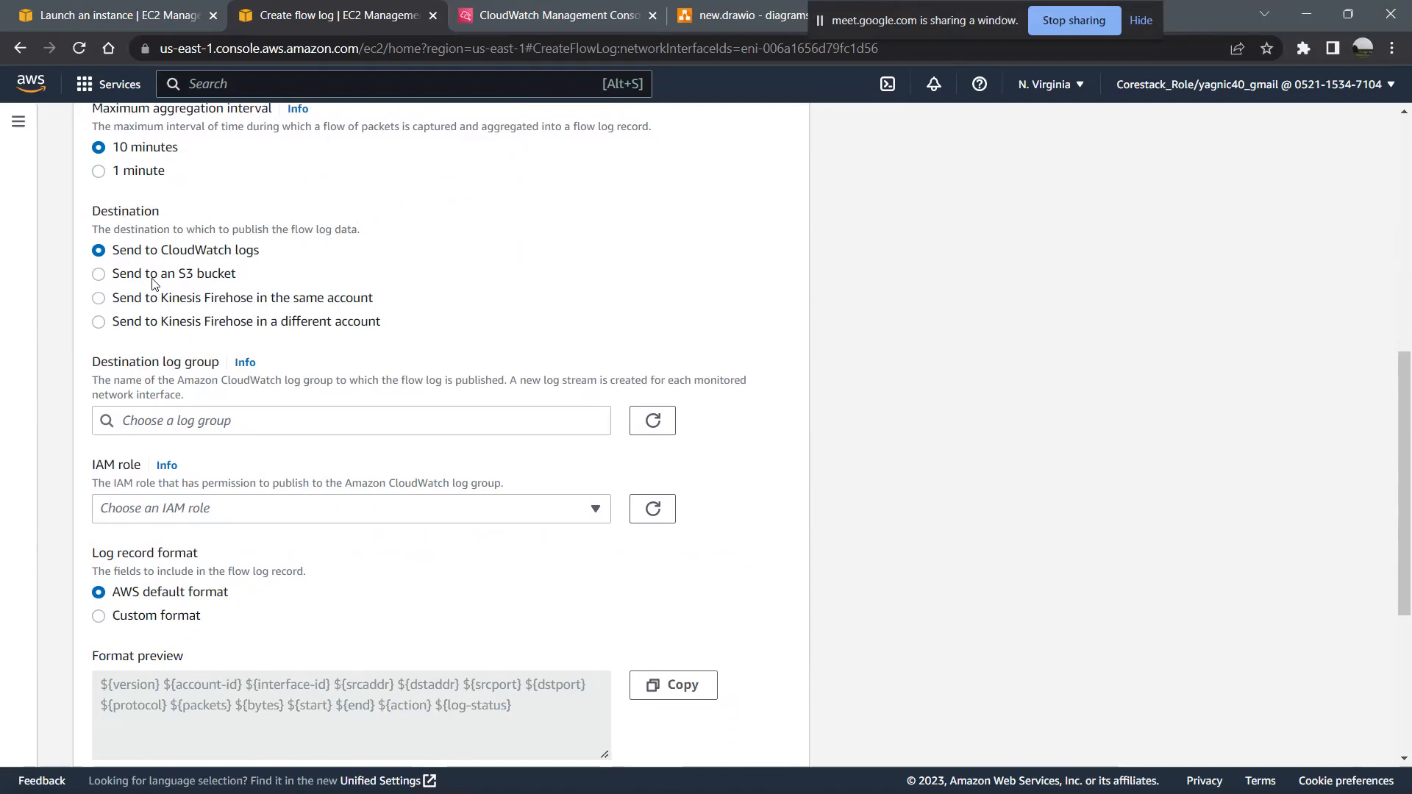
left_click_drag(254, 279, 180, 276)
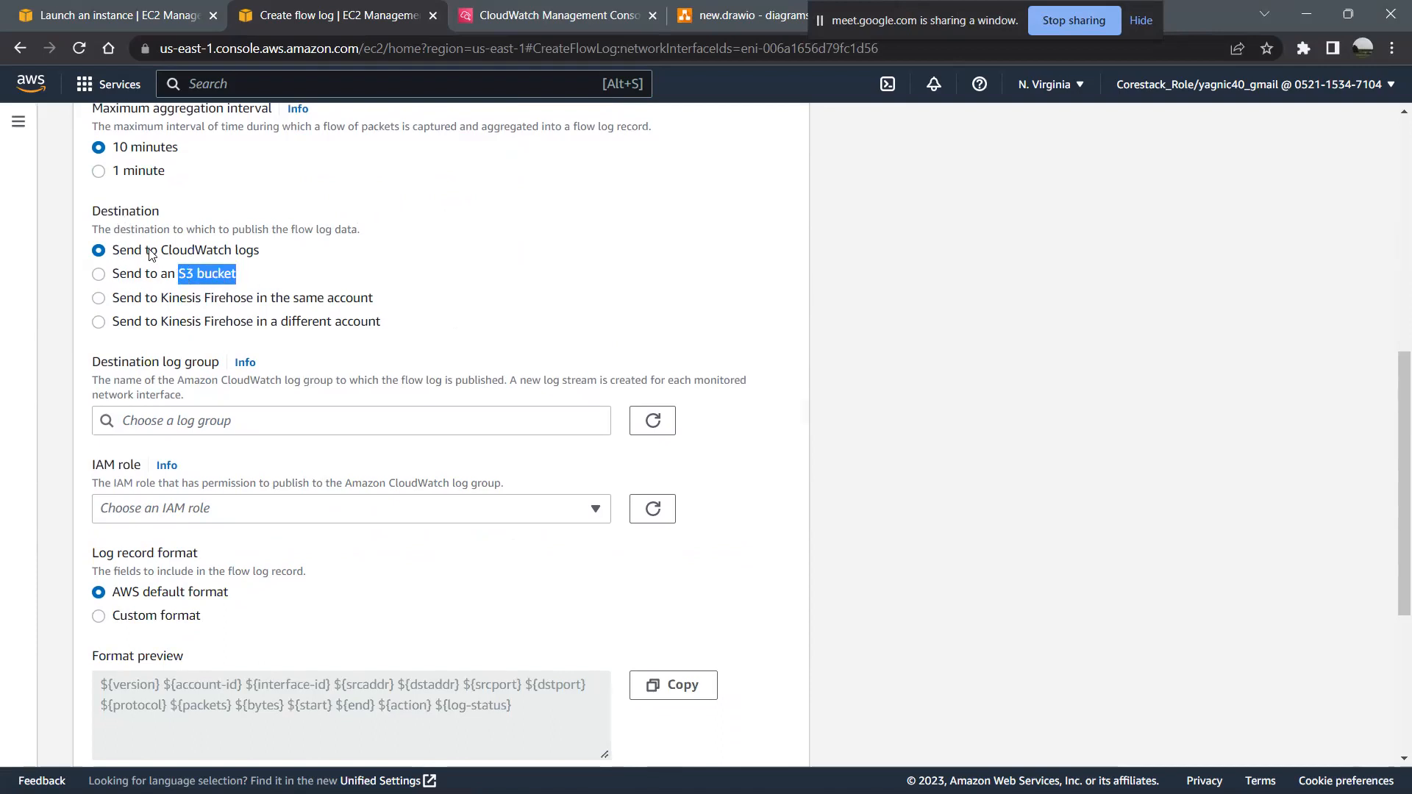
left_click(163, 251)
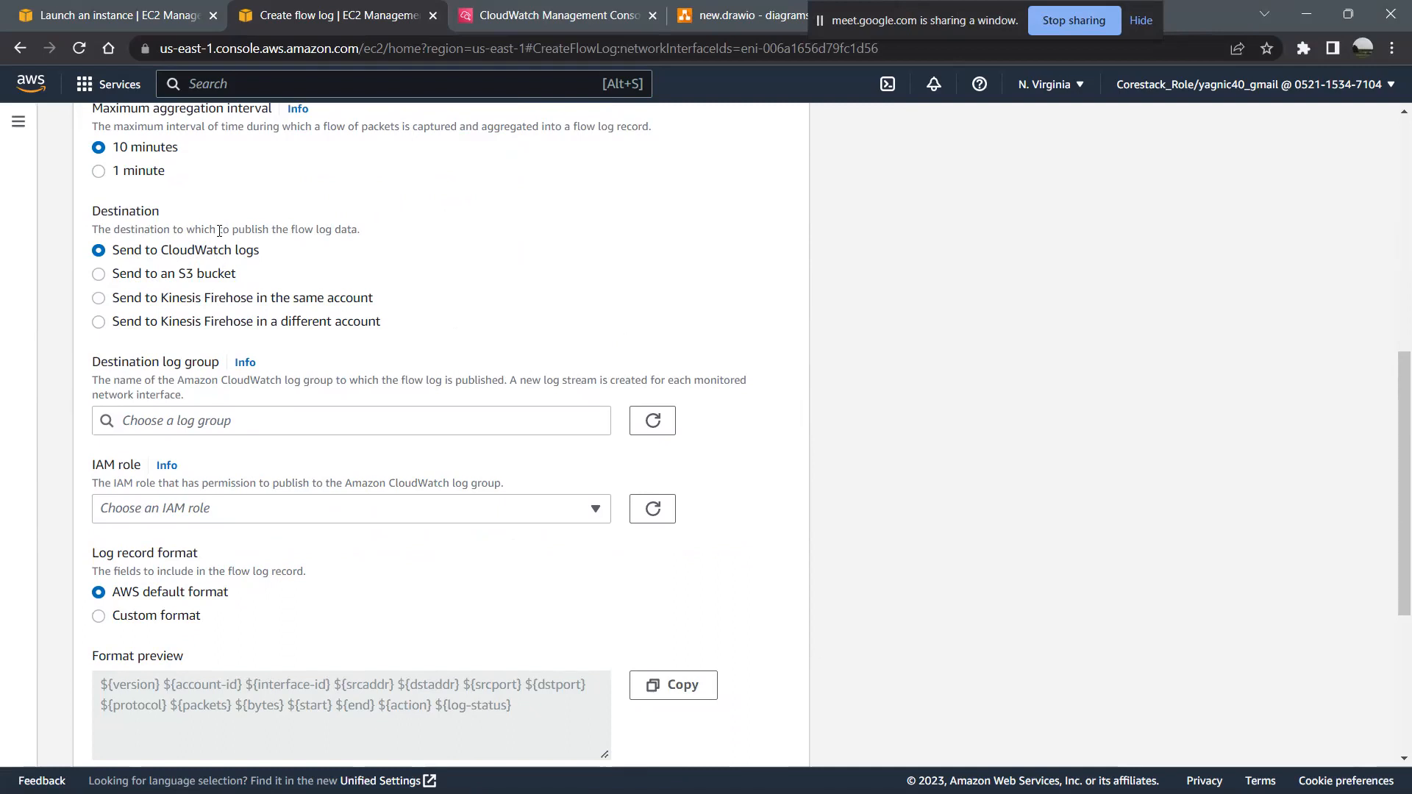
- Set the flow log's destination log group to ec21_log
left_click(190, 423)
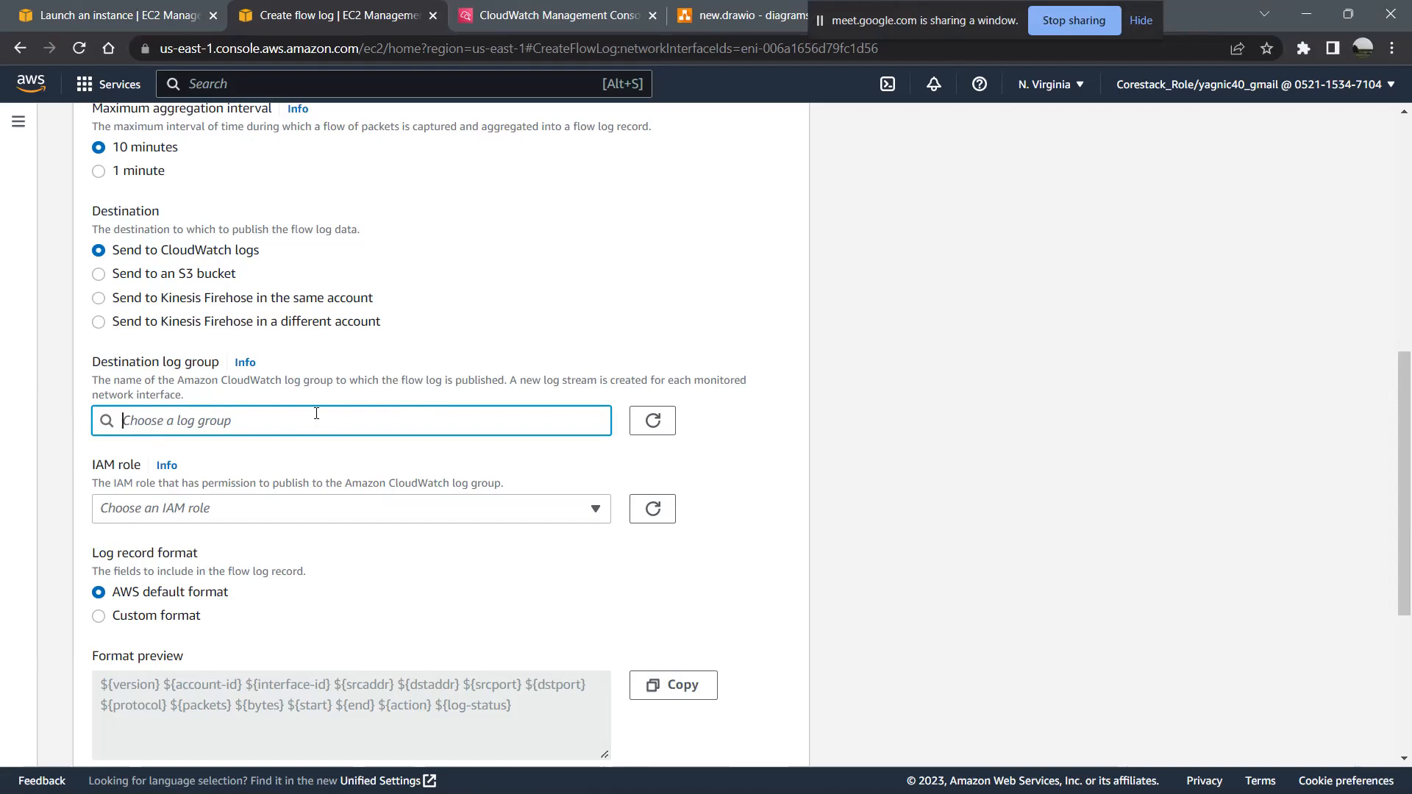
type("a")
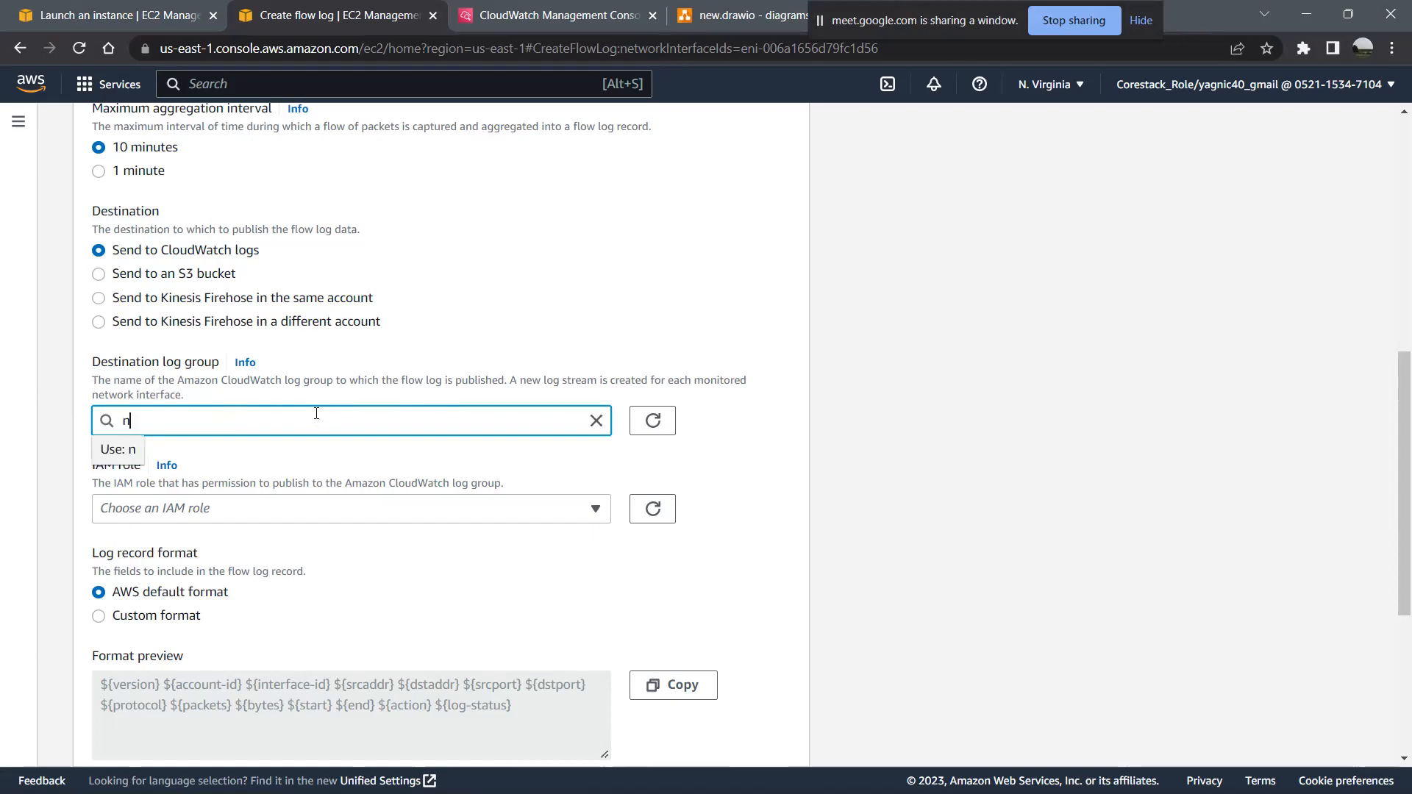
key("BackSpace")
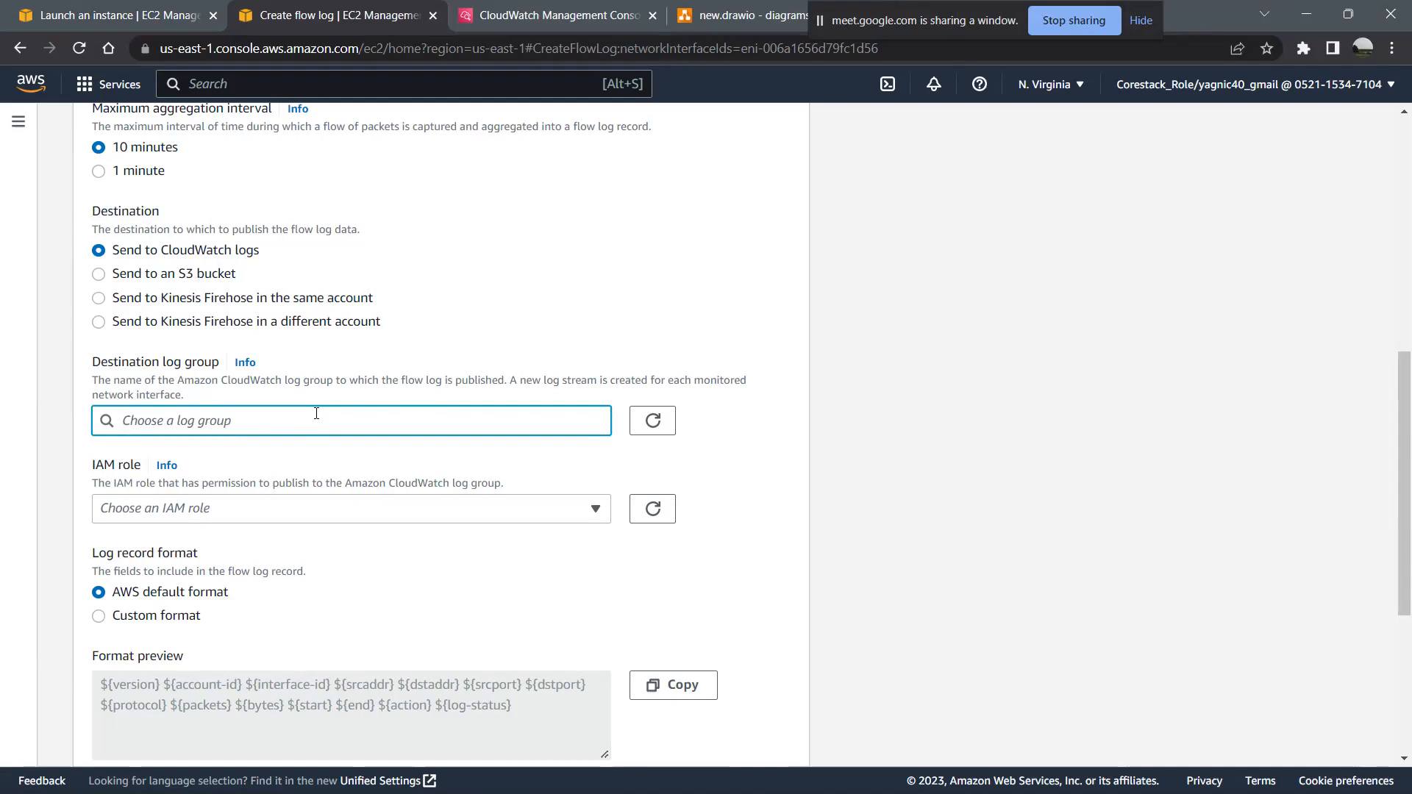
type("ex")
type("2")
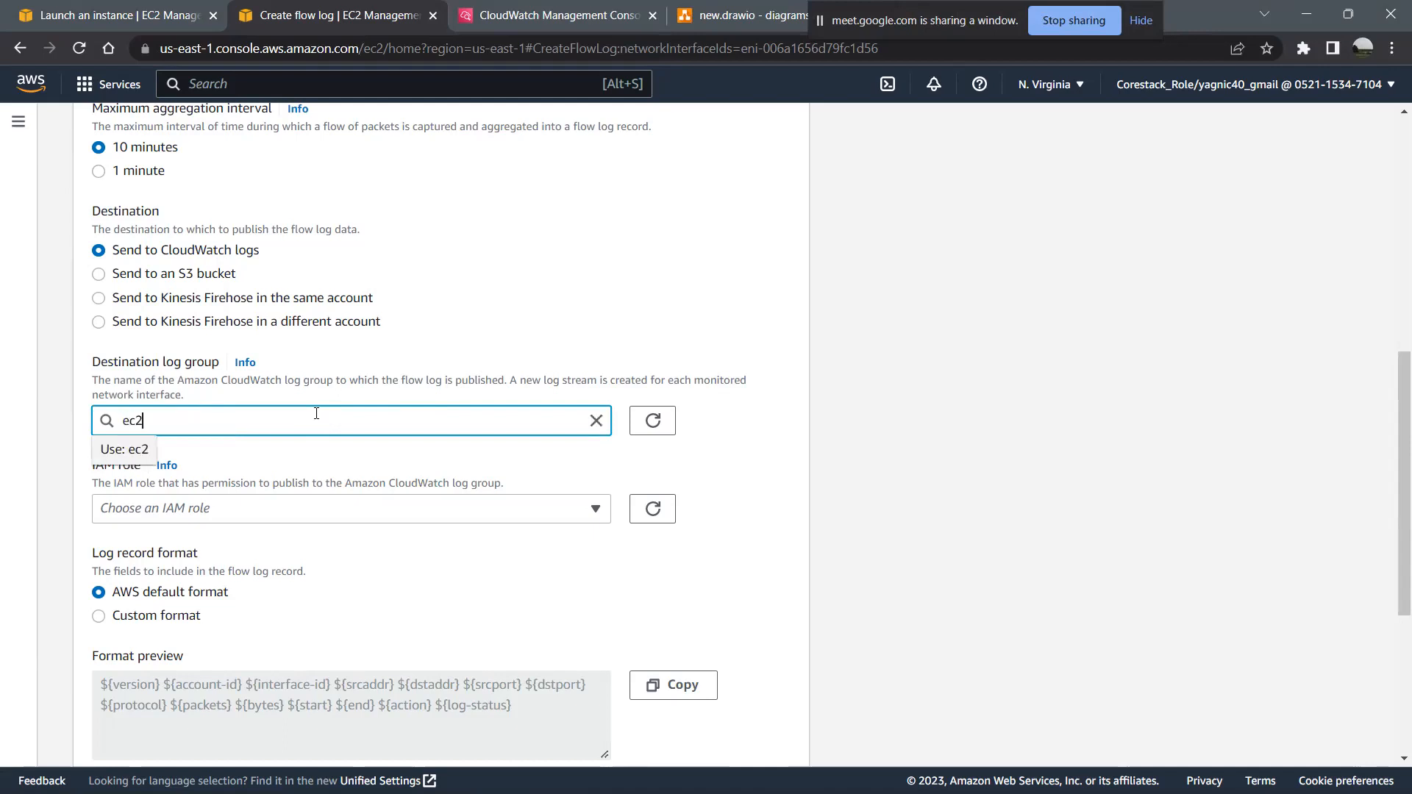
type("1_log")
left_click(333, 469)
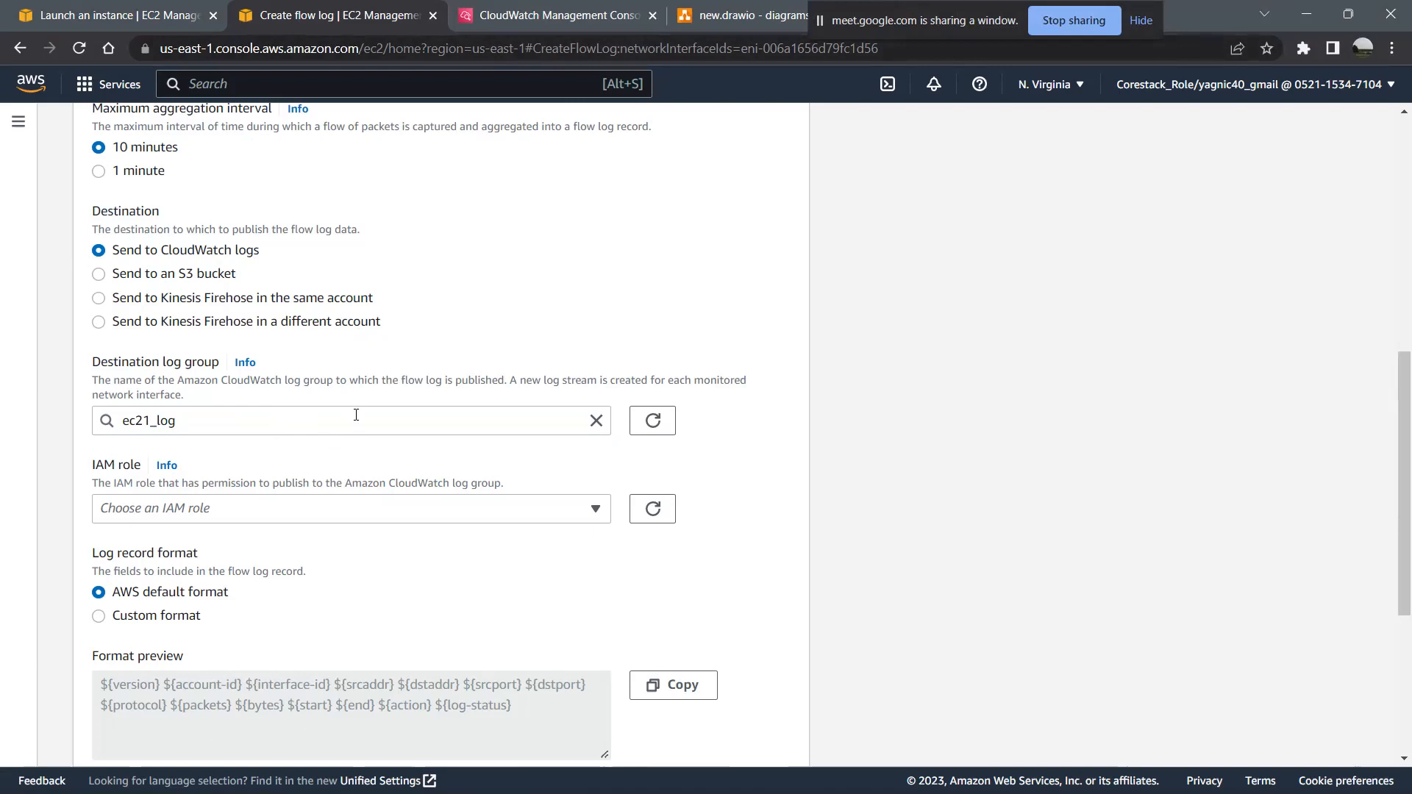
- Check the existing IAM roles offered for publishing the flow log to the log group
scroll(356, 415, "down", 1)
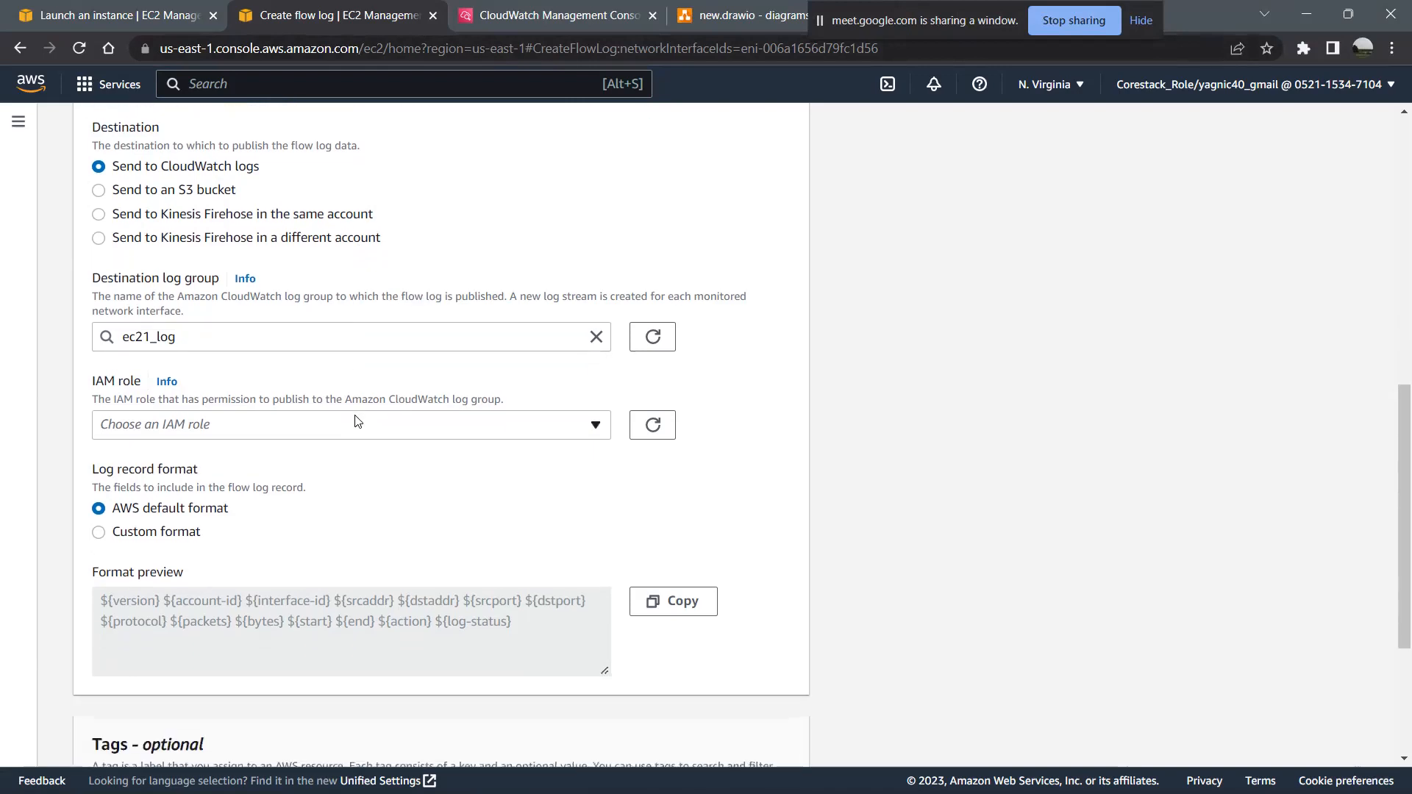
left_click(356, 420)
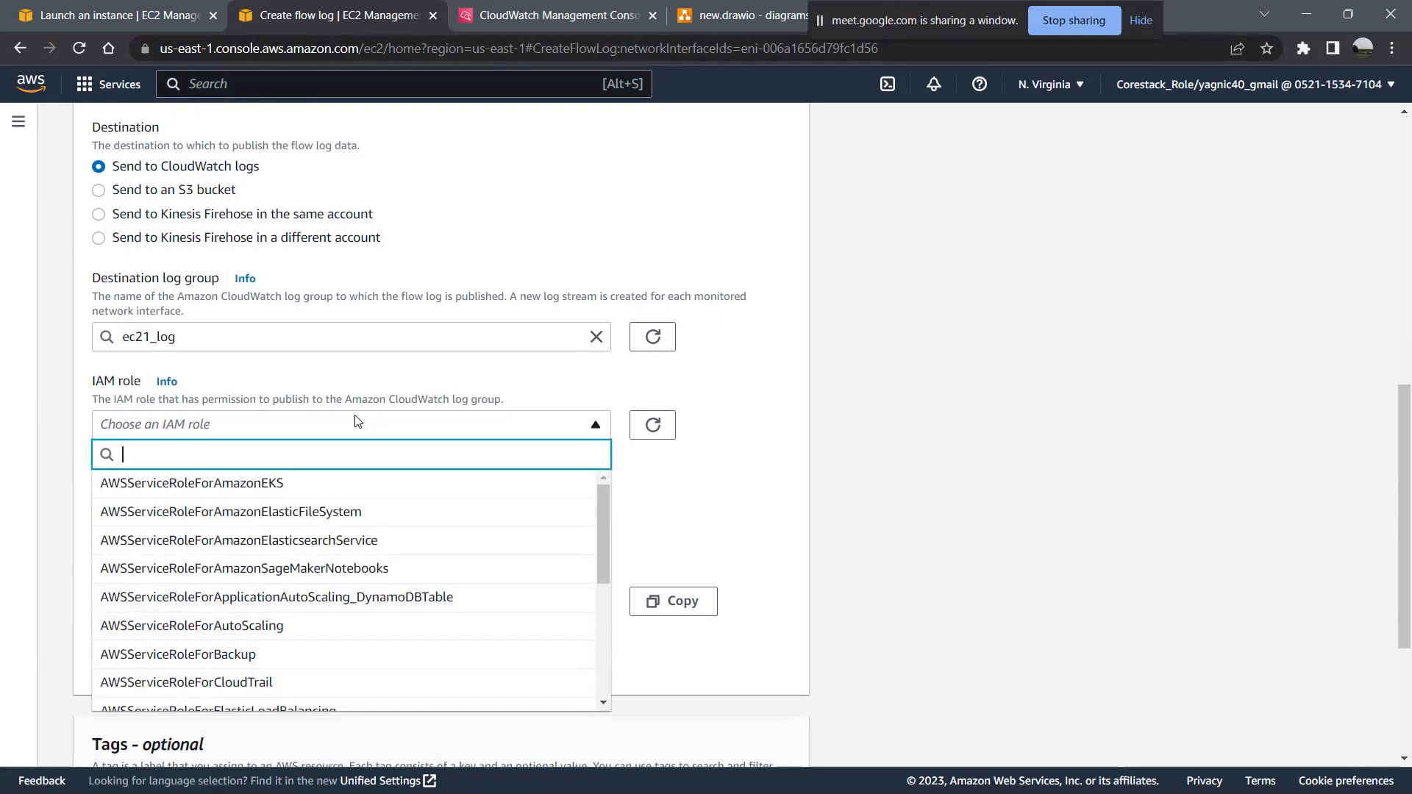
scroll(356, 420, "down", 2)
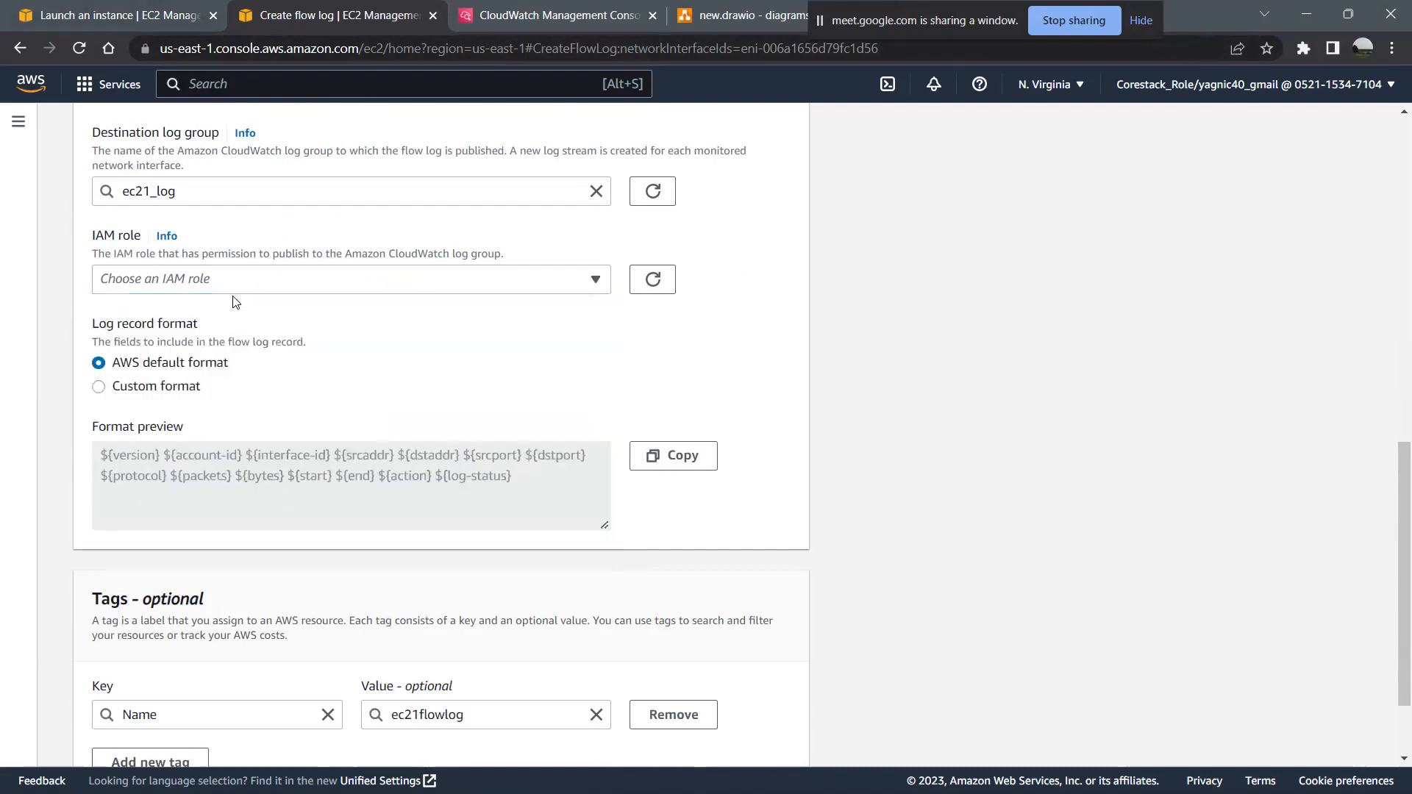
- Switch to the instance launch page, search the AWS services for IAM and open the IAM Roles list
left_click(103, 4)
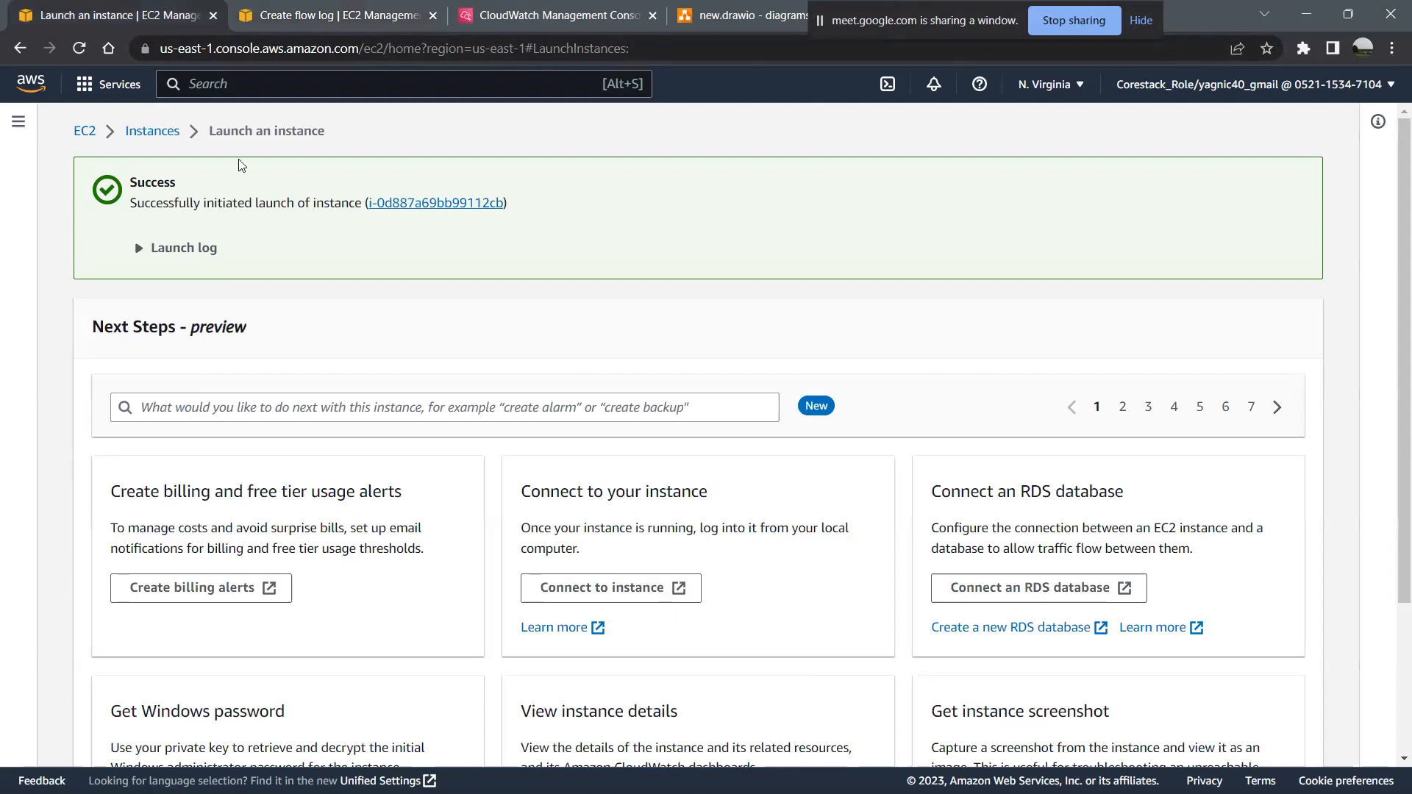
left_click(208, 90)
type("IAM")
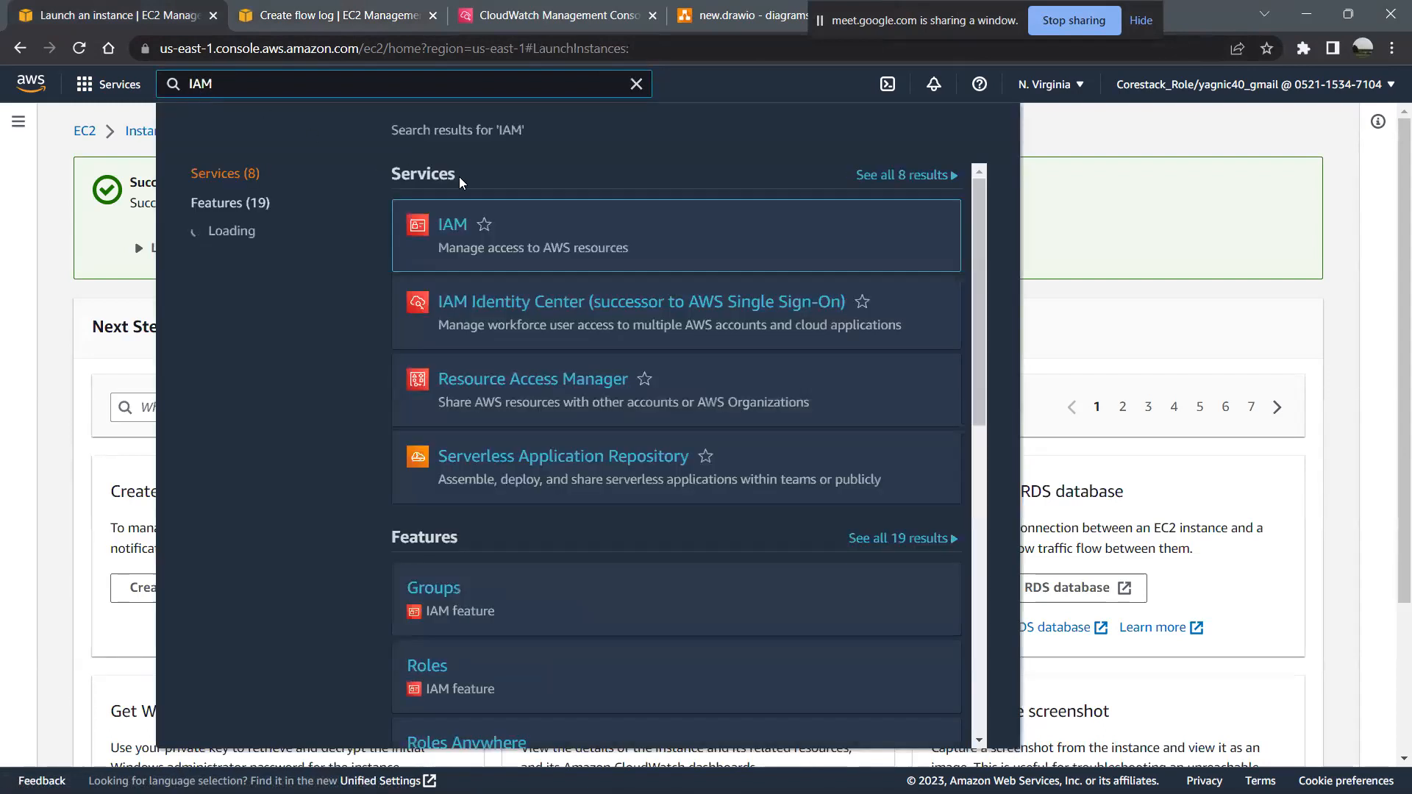
left_click(454, 230)
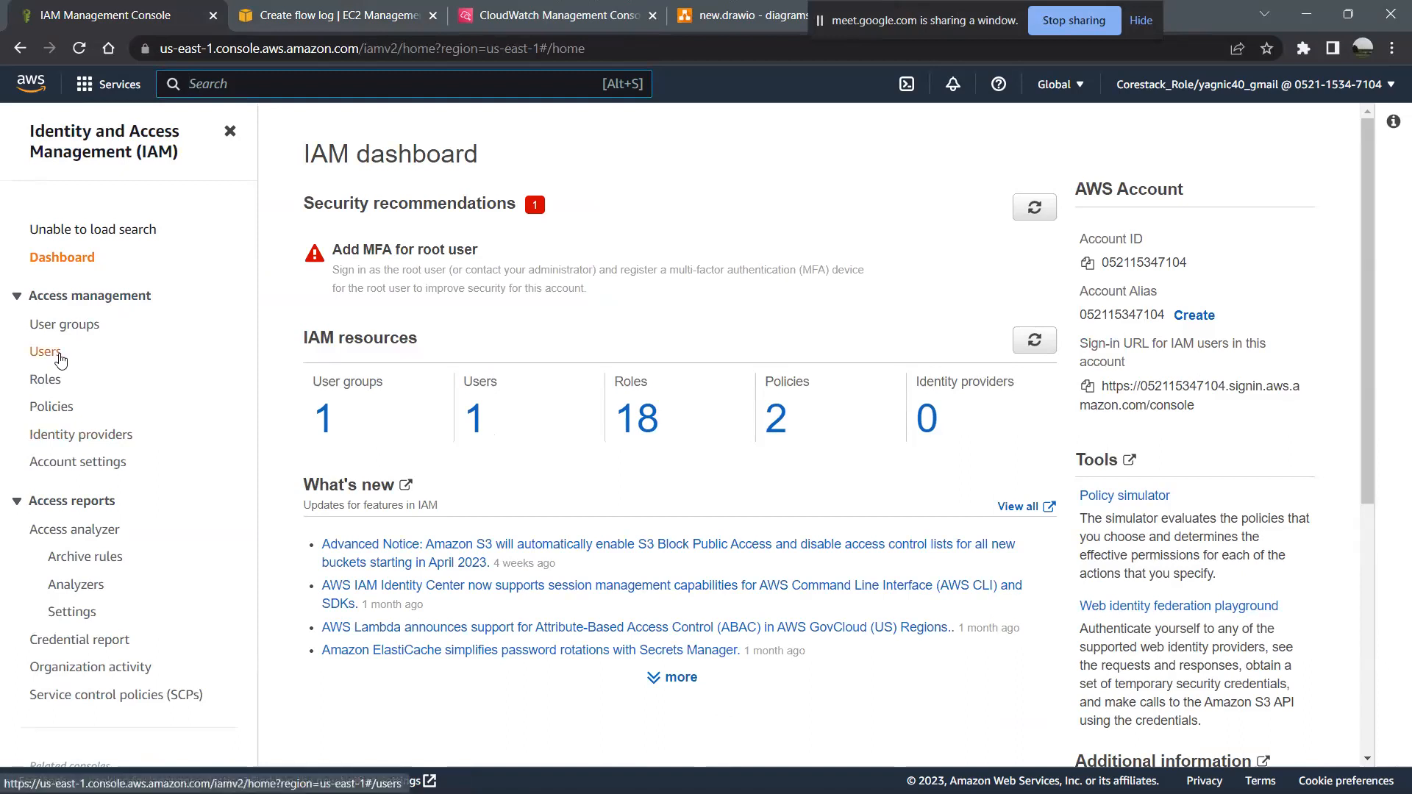
left_click(60, 390)
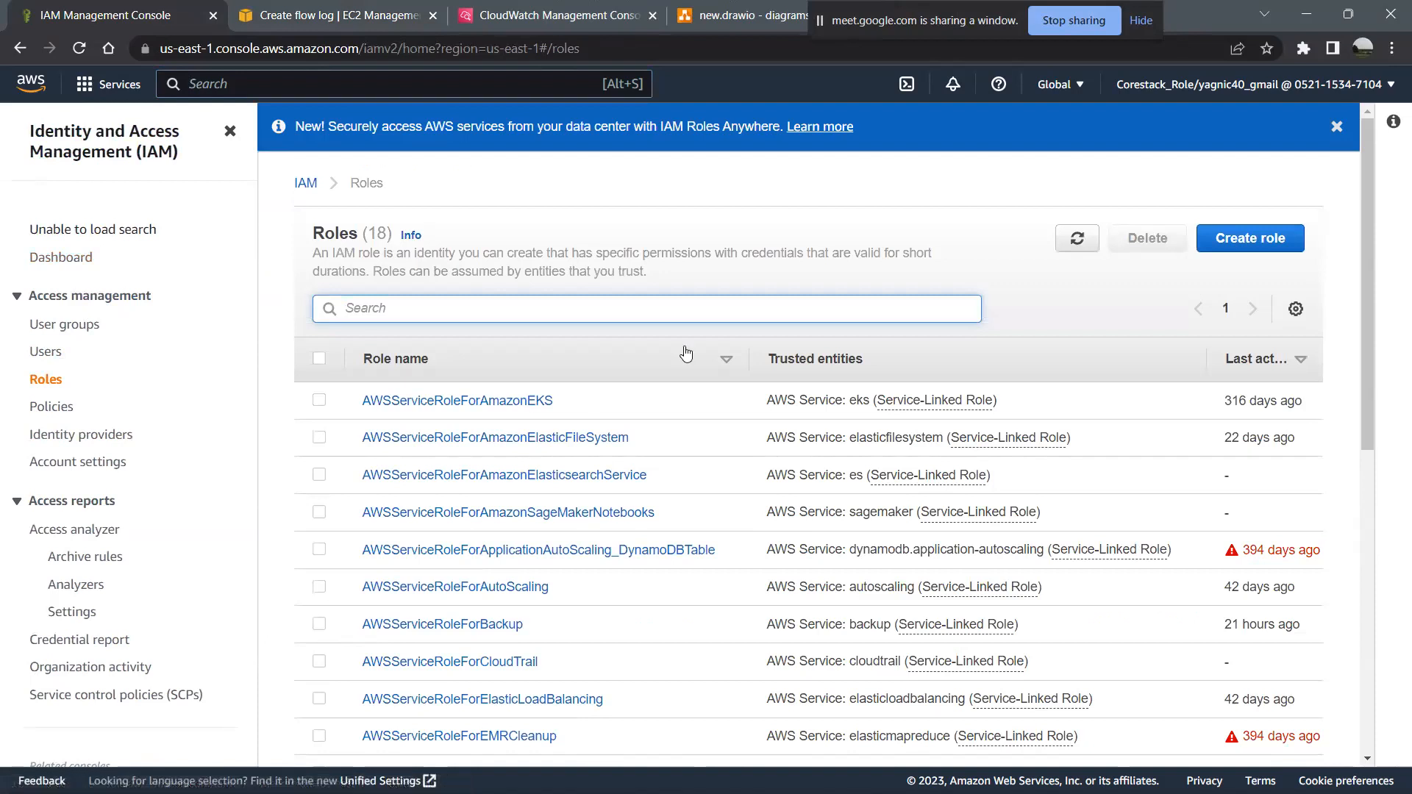
- Start a new IAM role with AWS service as the trusted entity and EC2 as the use case, and proceed to permissions
left_click(1219, 250)
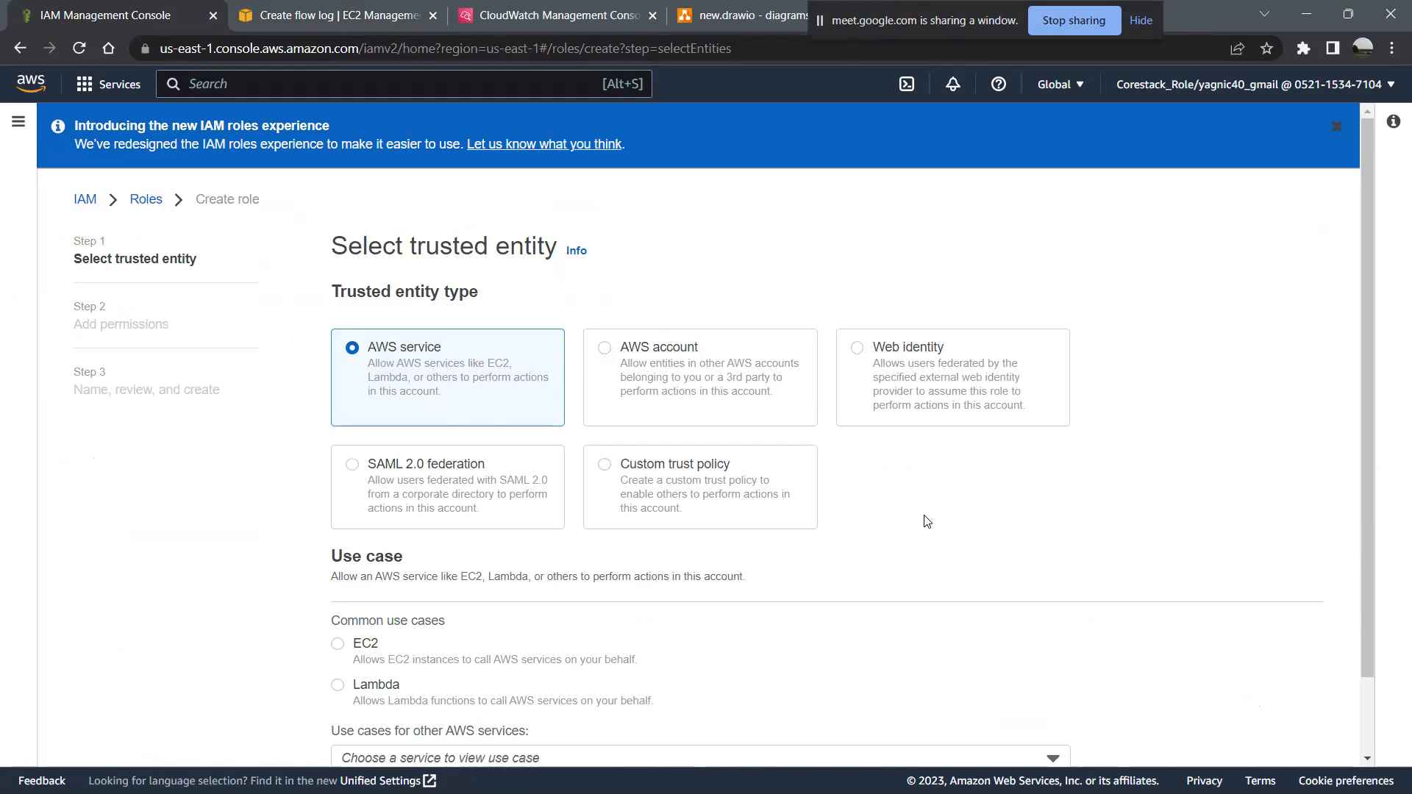
scroll(925, 521, "down", 1)
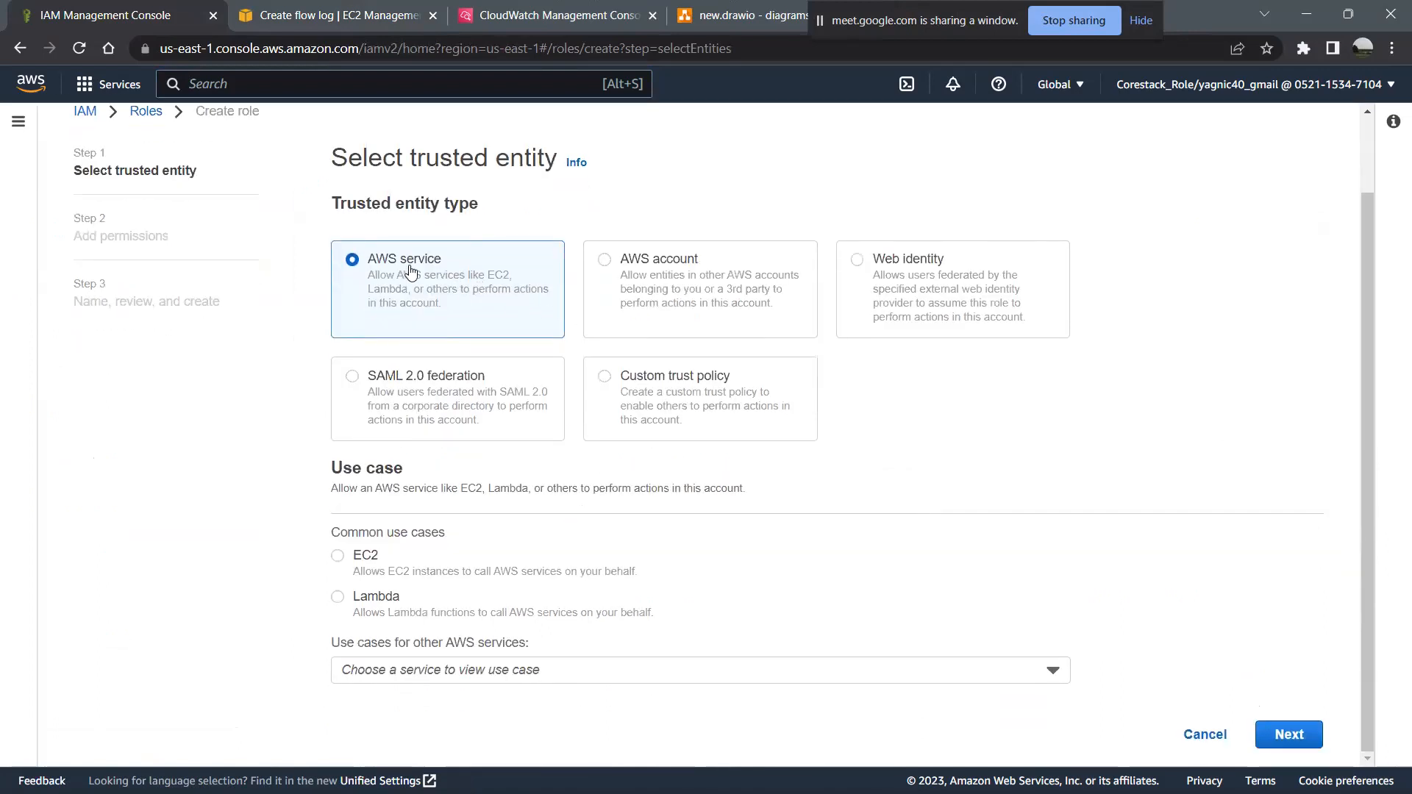
left_click(369, 563)
left_click(1284, 737)
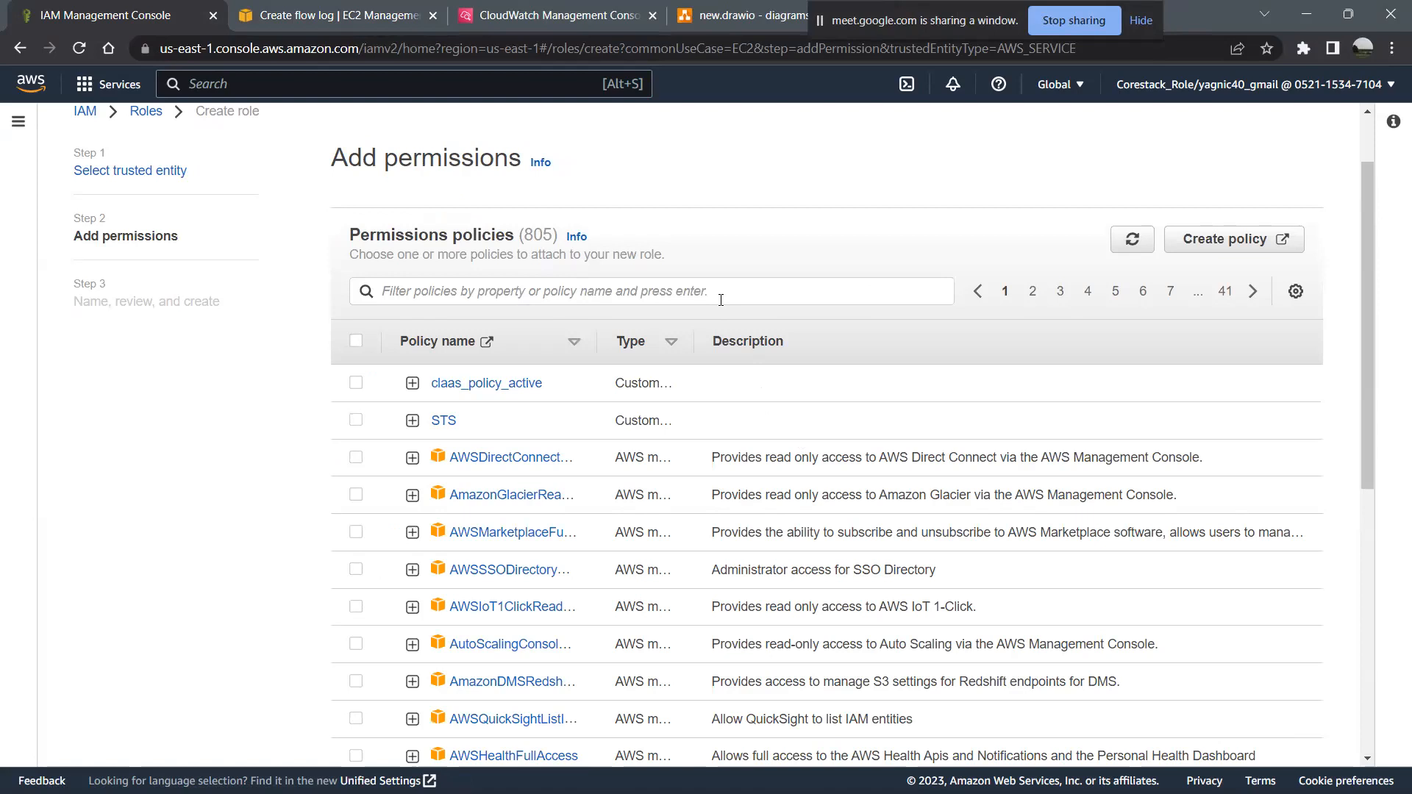
- Look through the list of permissions policies that can be attached to the new role
scroll(761, 513, "down", 4)
scroll(760, 513, "up", 2)
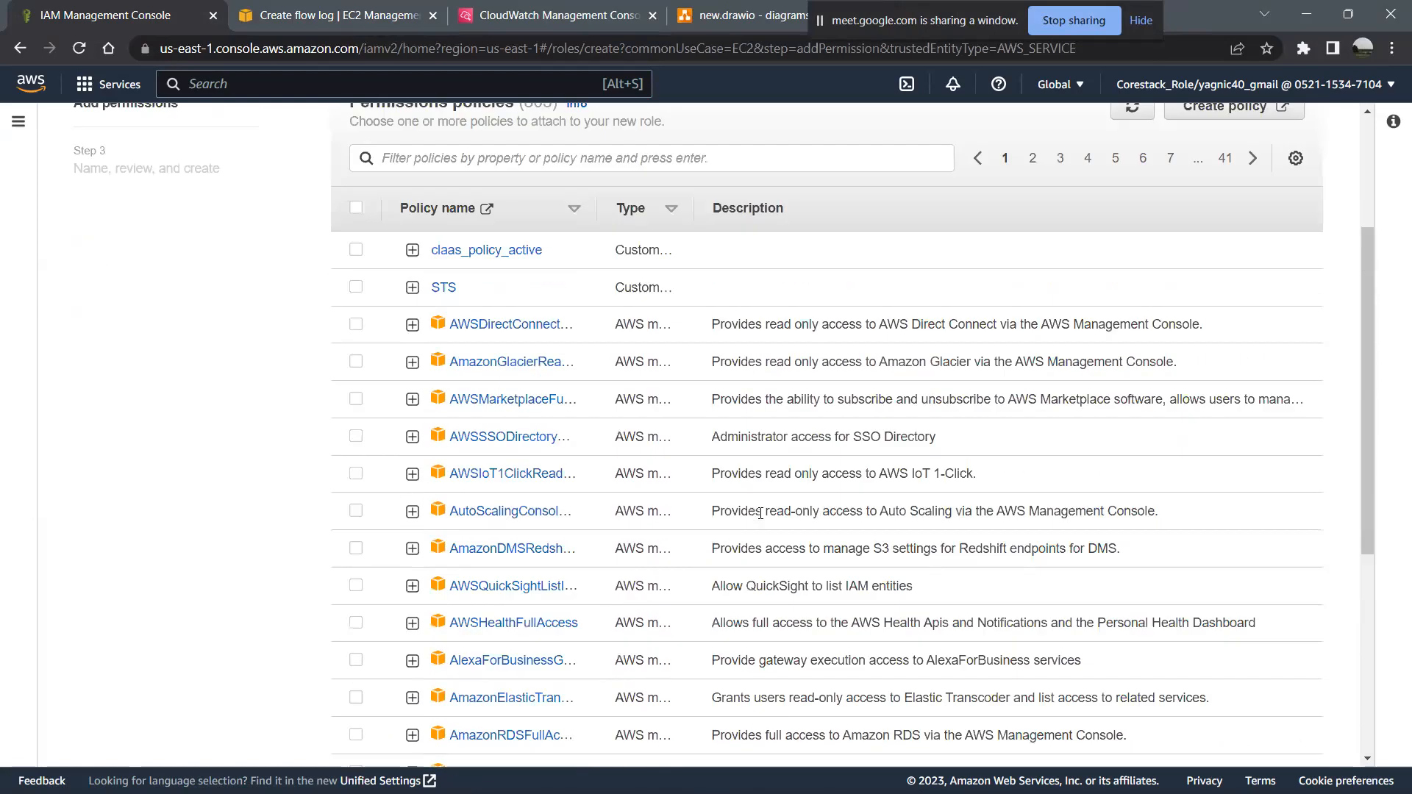
scroll(761, 512, "down", 4)
scroll(761, 519, "down", 1)
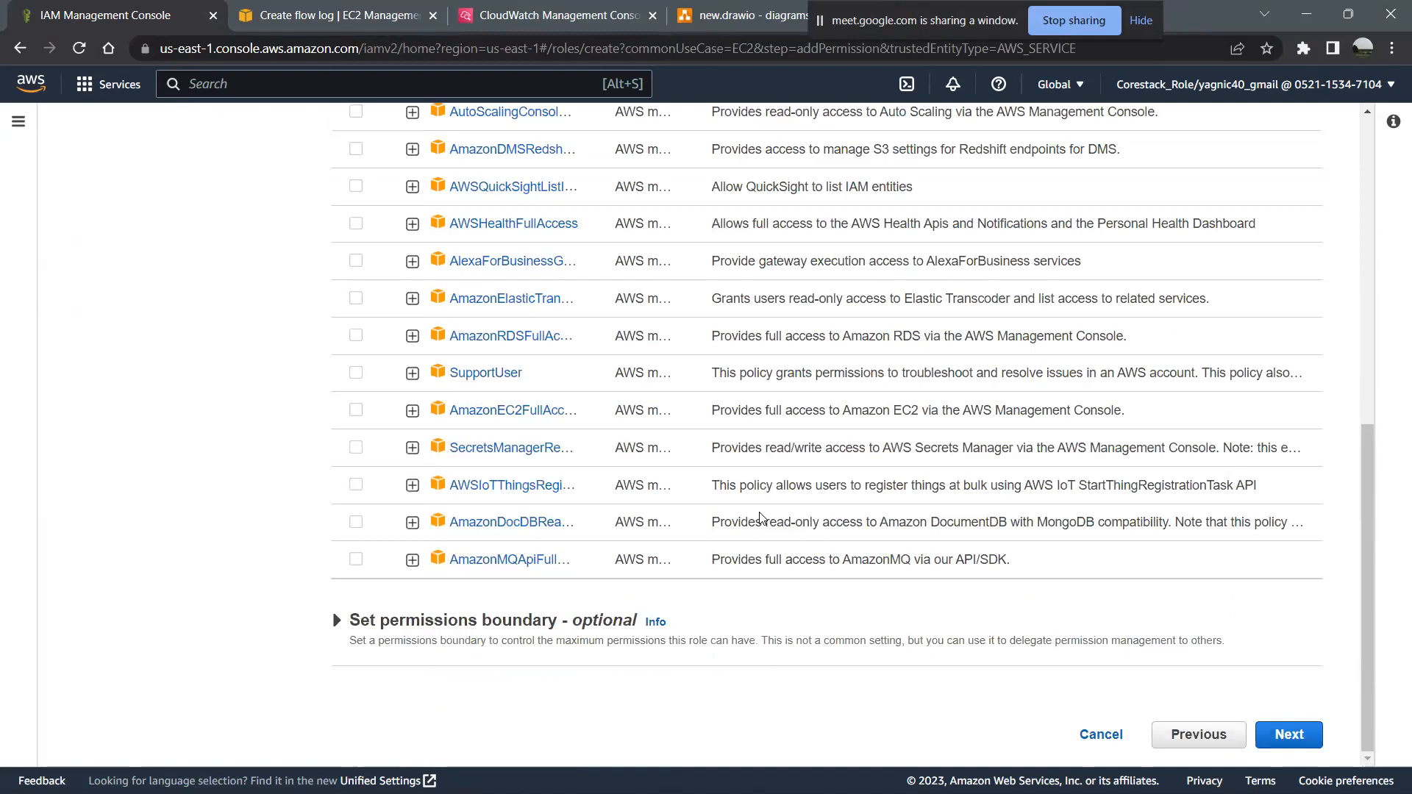
scroll(761, 517, "up", 7)
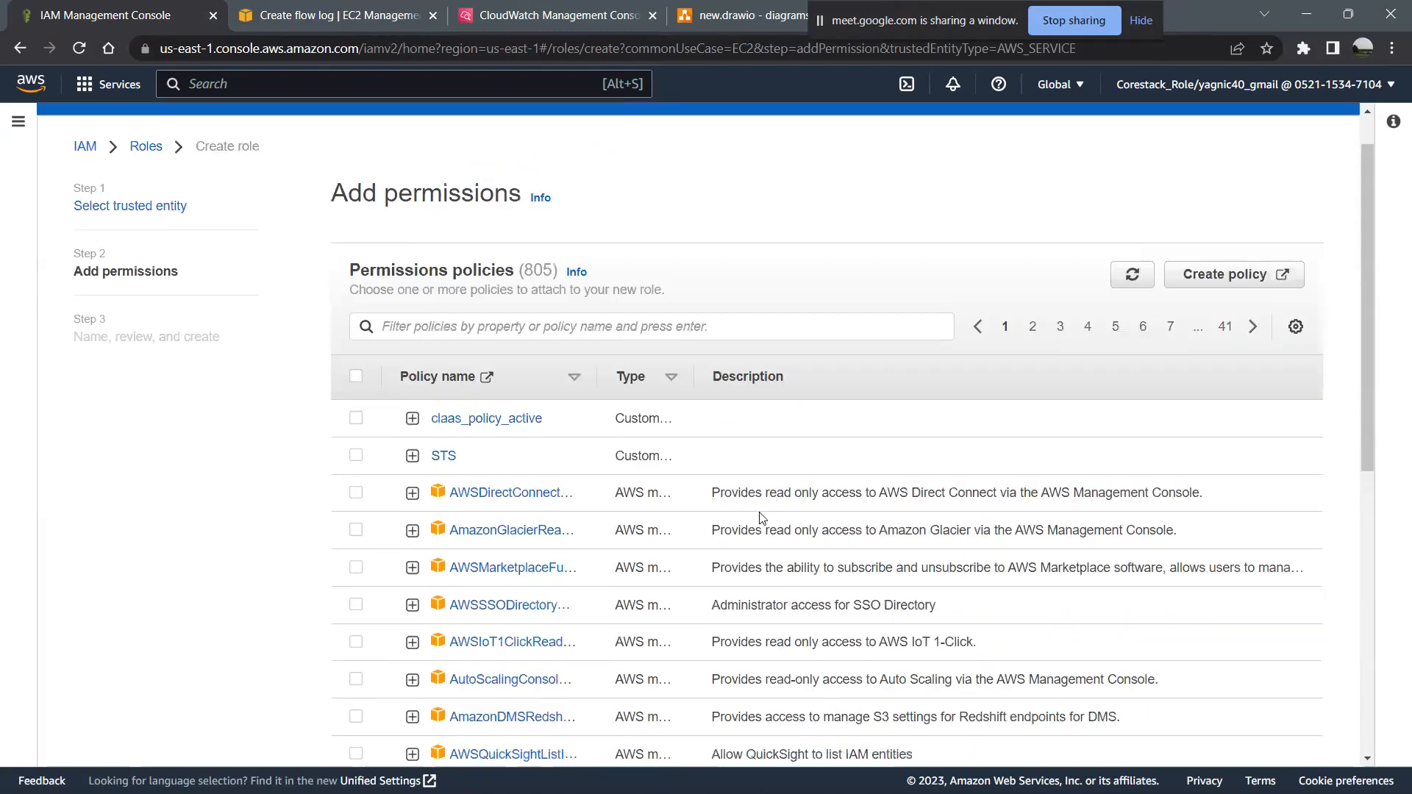
scroll(761, 517, "down", 1)
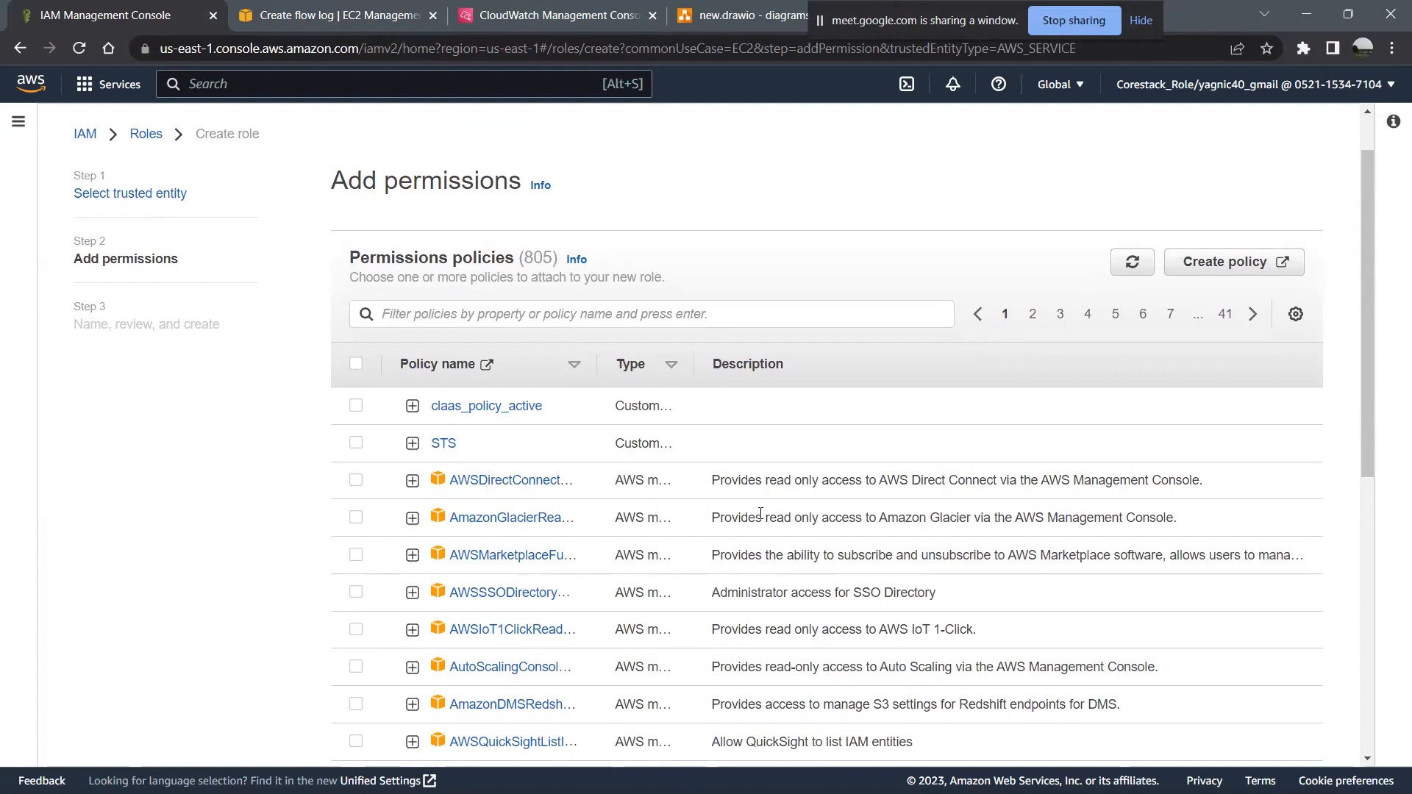
scroll(761, 514, "down", 2)
scroll(761, 513, "down", 1)
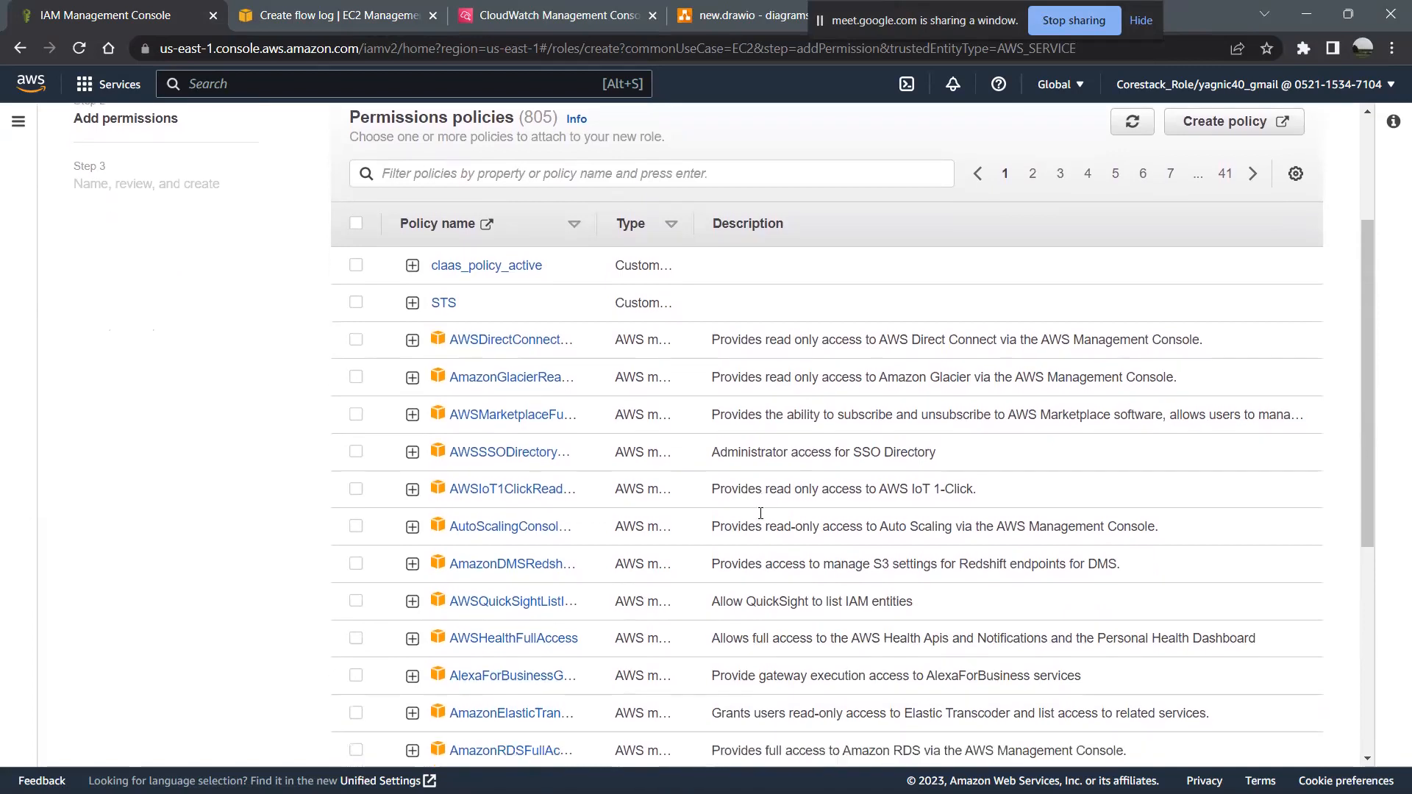
scroll(761, 514, "down", 4)
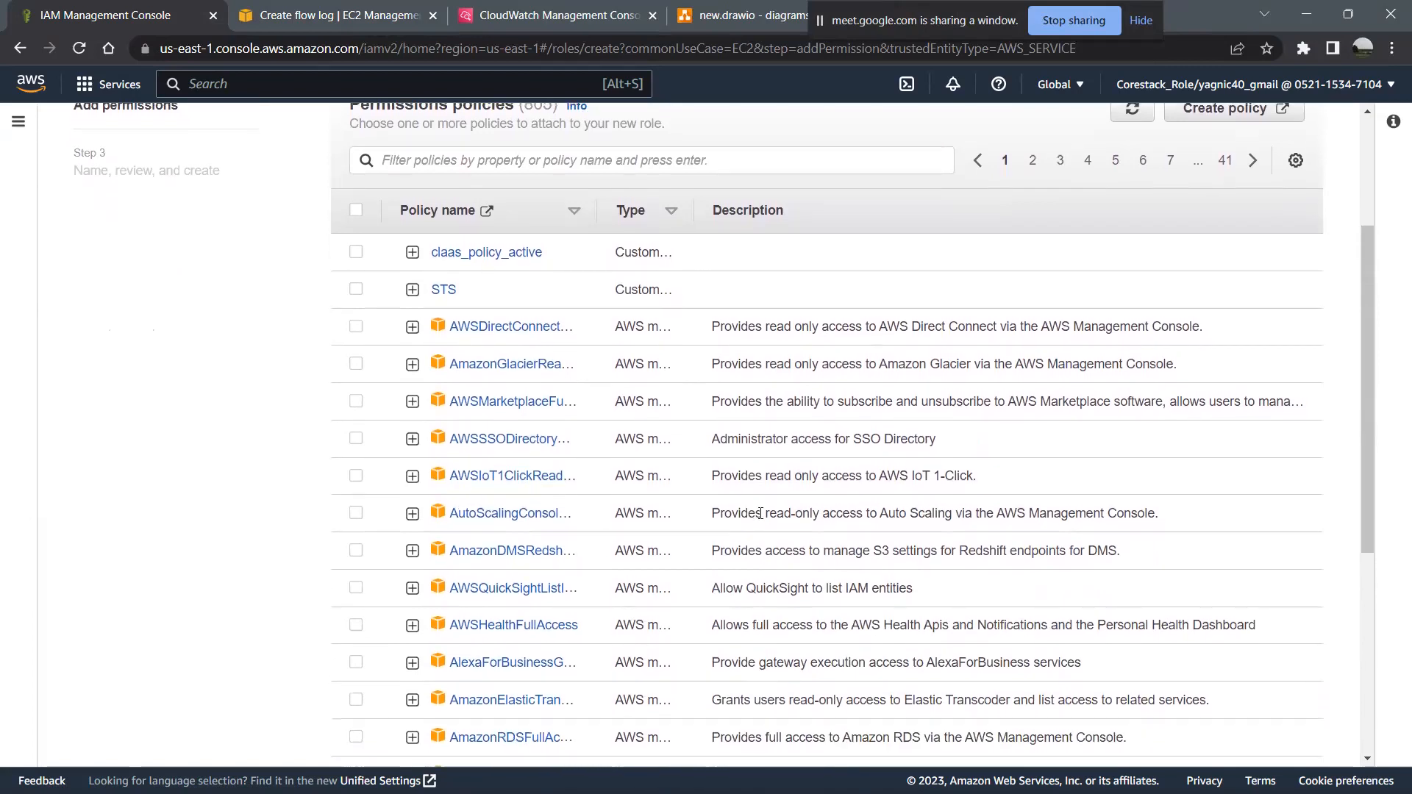
scroll(761, 513, "up", 6)
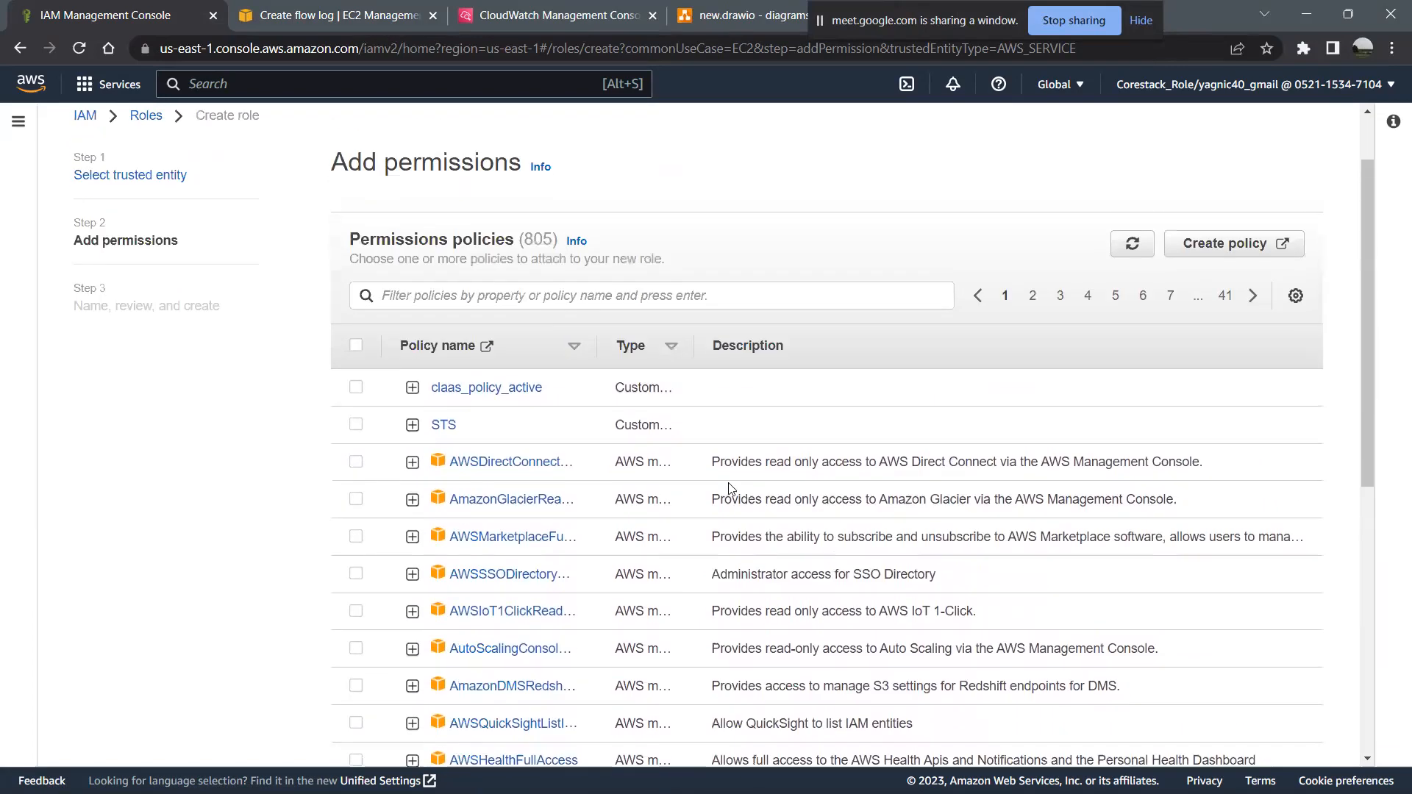
- Filter the permissions policies by "cloud"
left_click(524, 297)
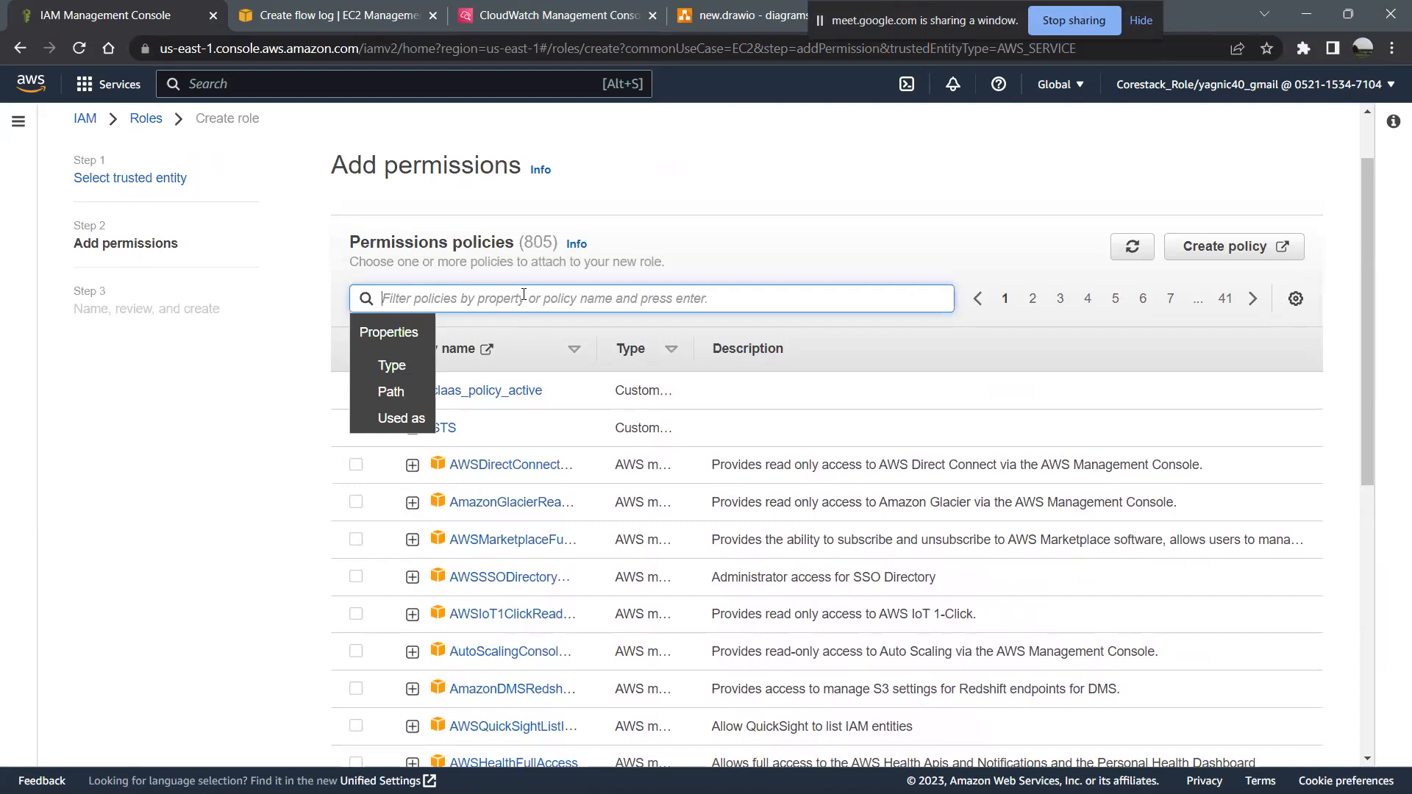
type("a")
key("BackSpace")
type("cloud")
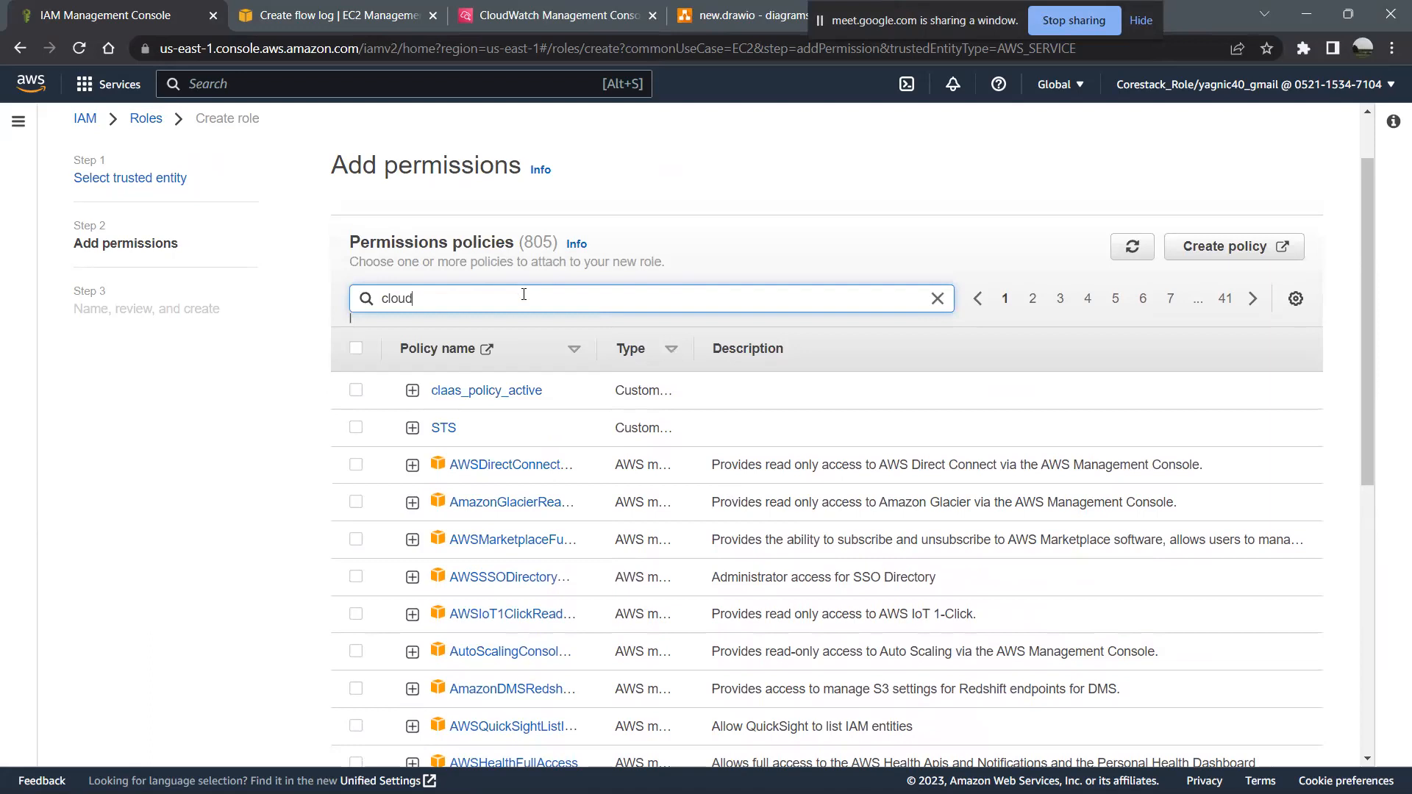
key("Return")
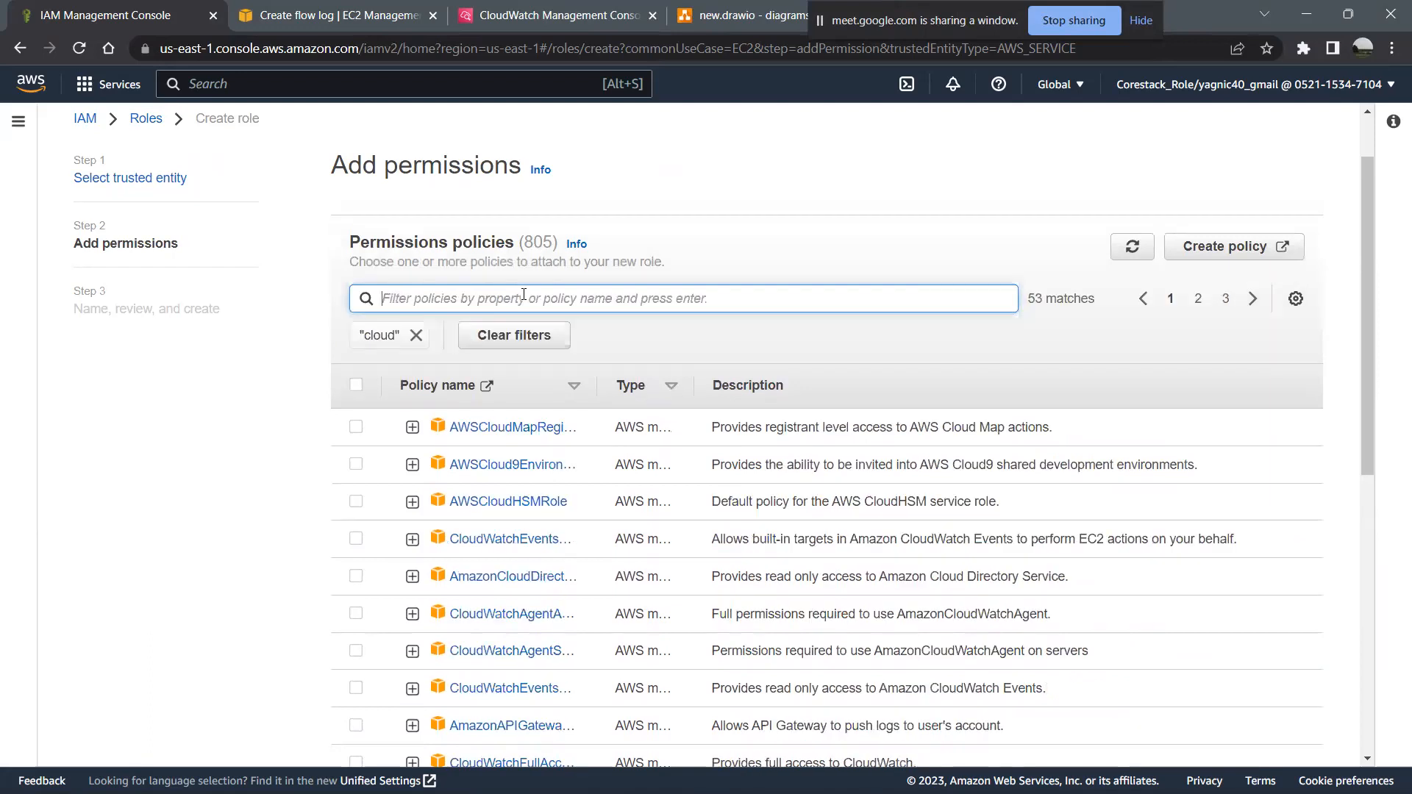
left_click(429, 297)
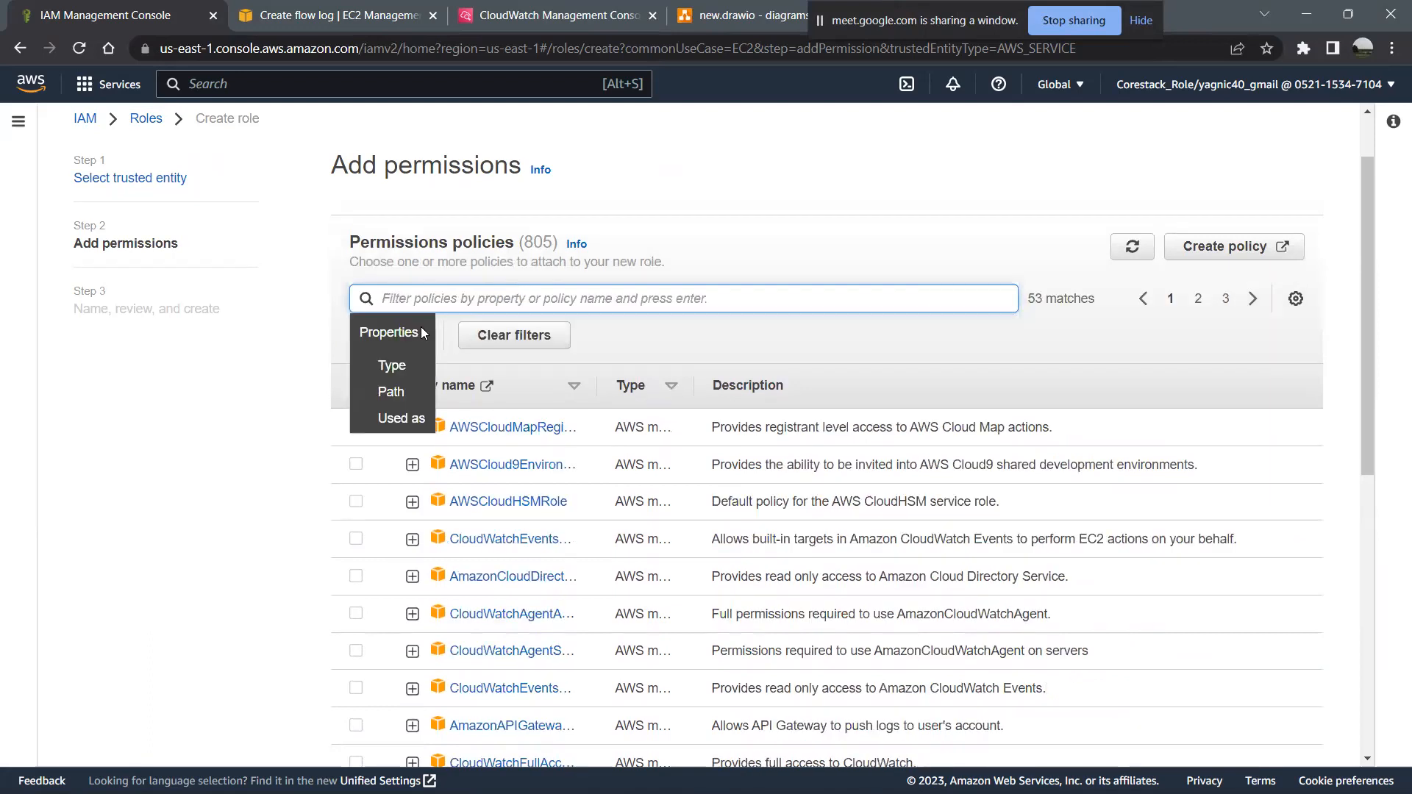
scroll(451, 597, "down", 3)
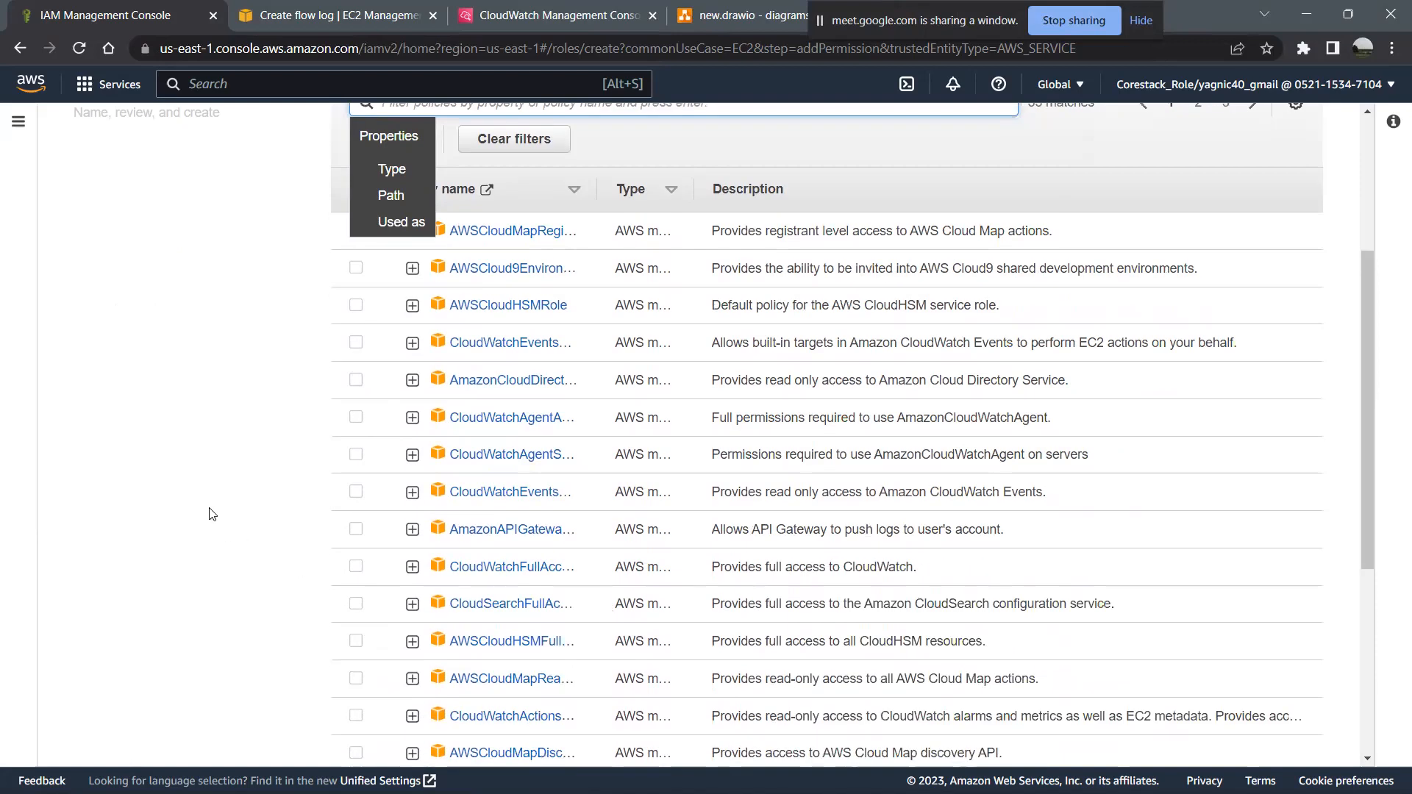
left_click(212, 514)
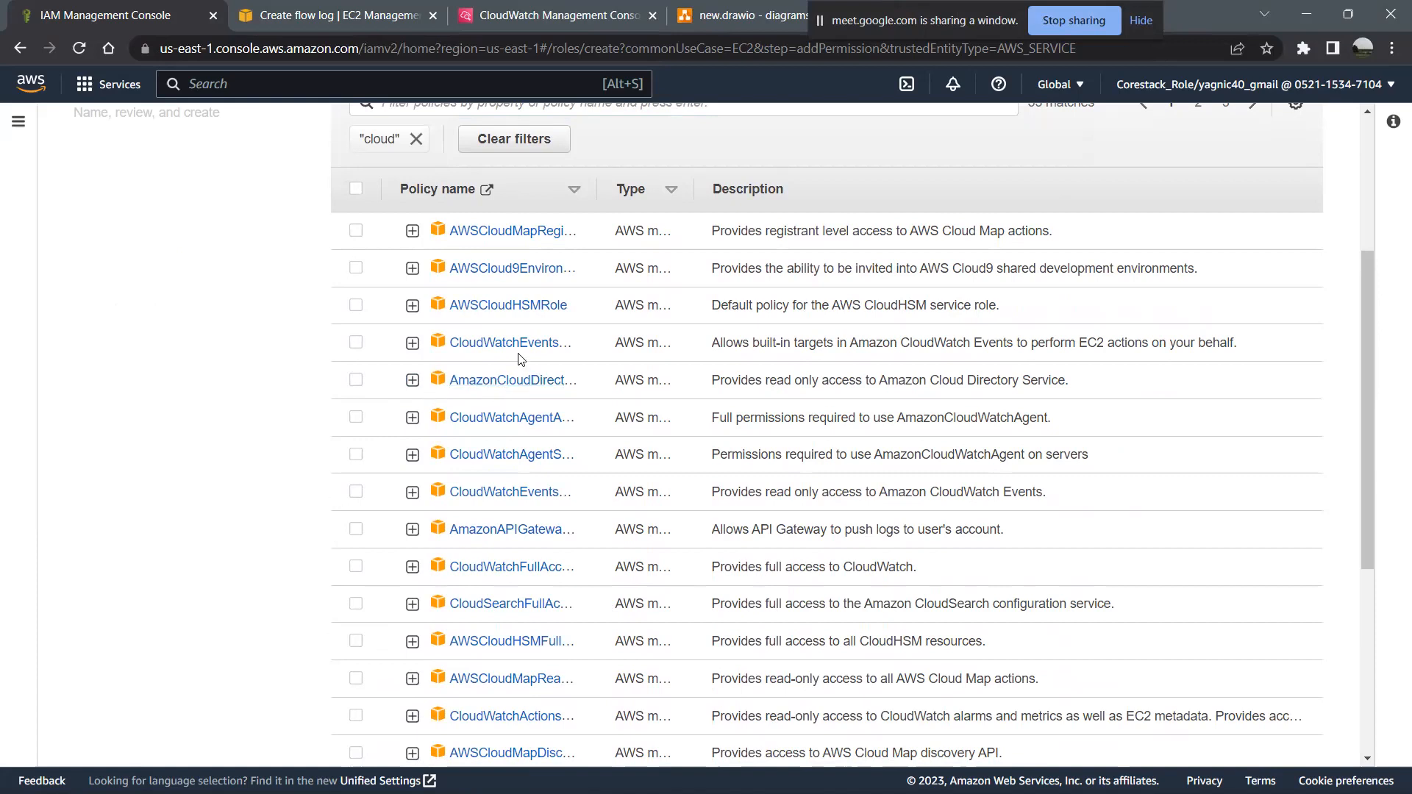
- Expand the CloudWatchEventsBuiltInTargetExecutionAccess policy and examine its allowed actions
left_click(412, 344)
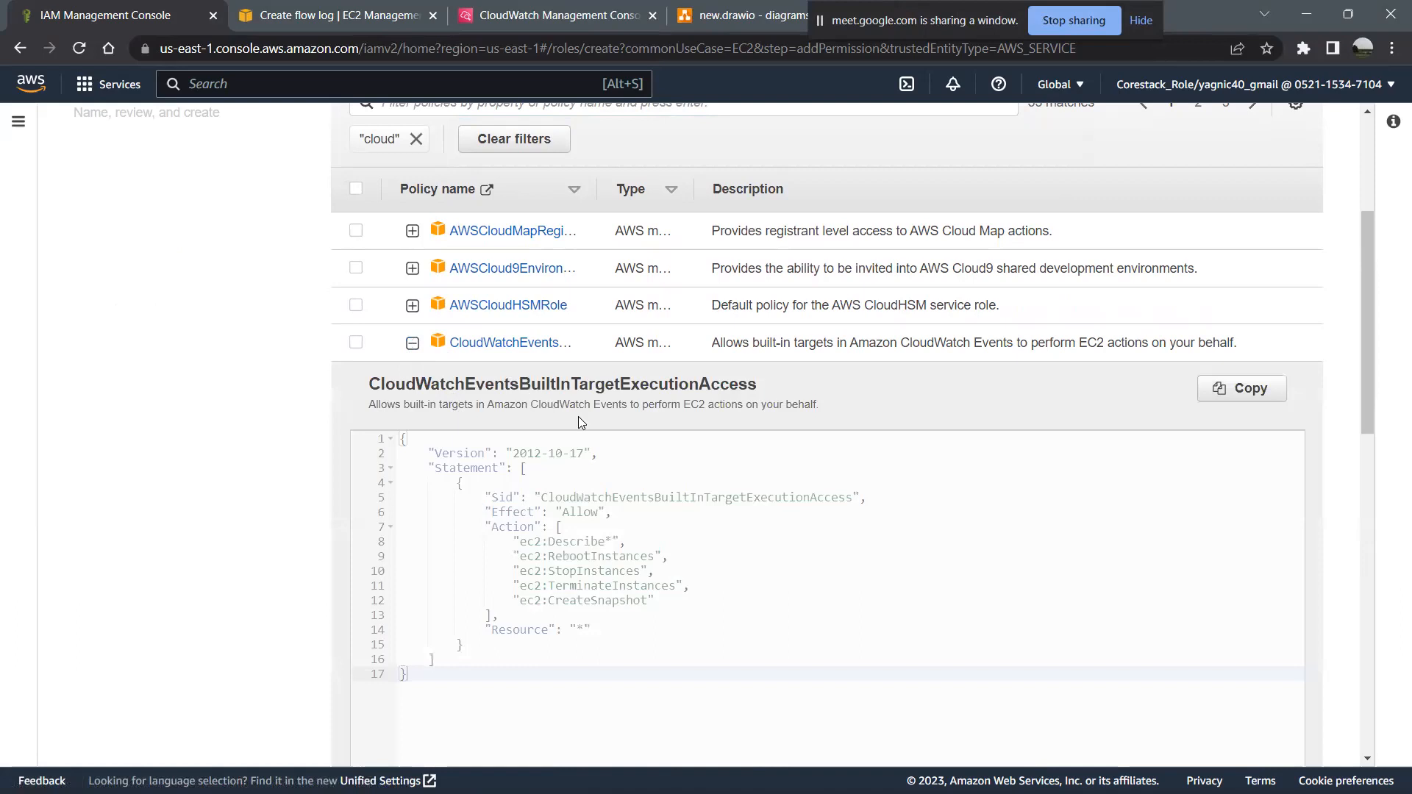
scroll(578, 421, "down", 1)
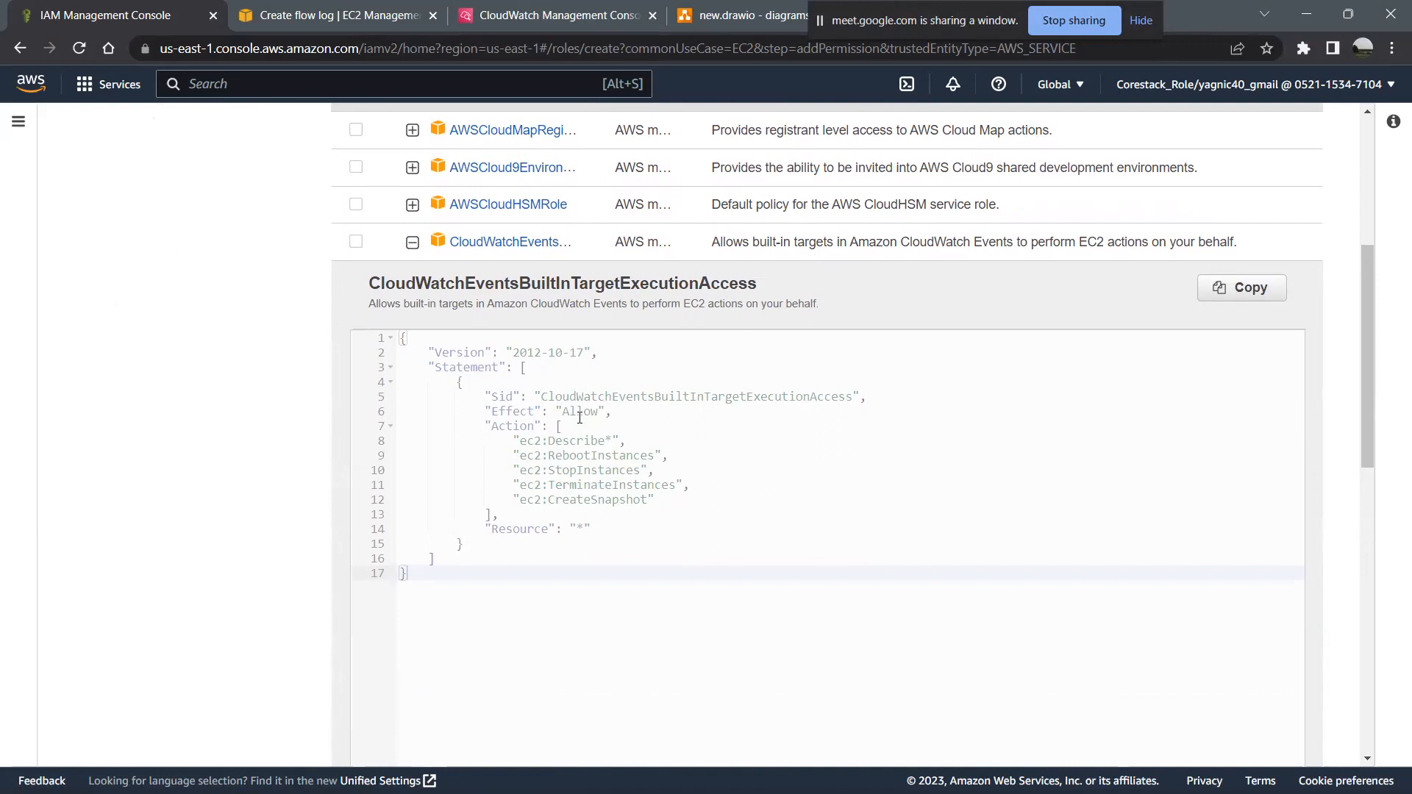
scroll(305, 371, "up", 1)
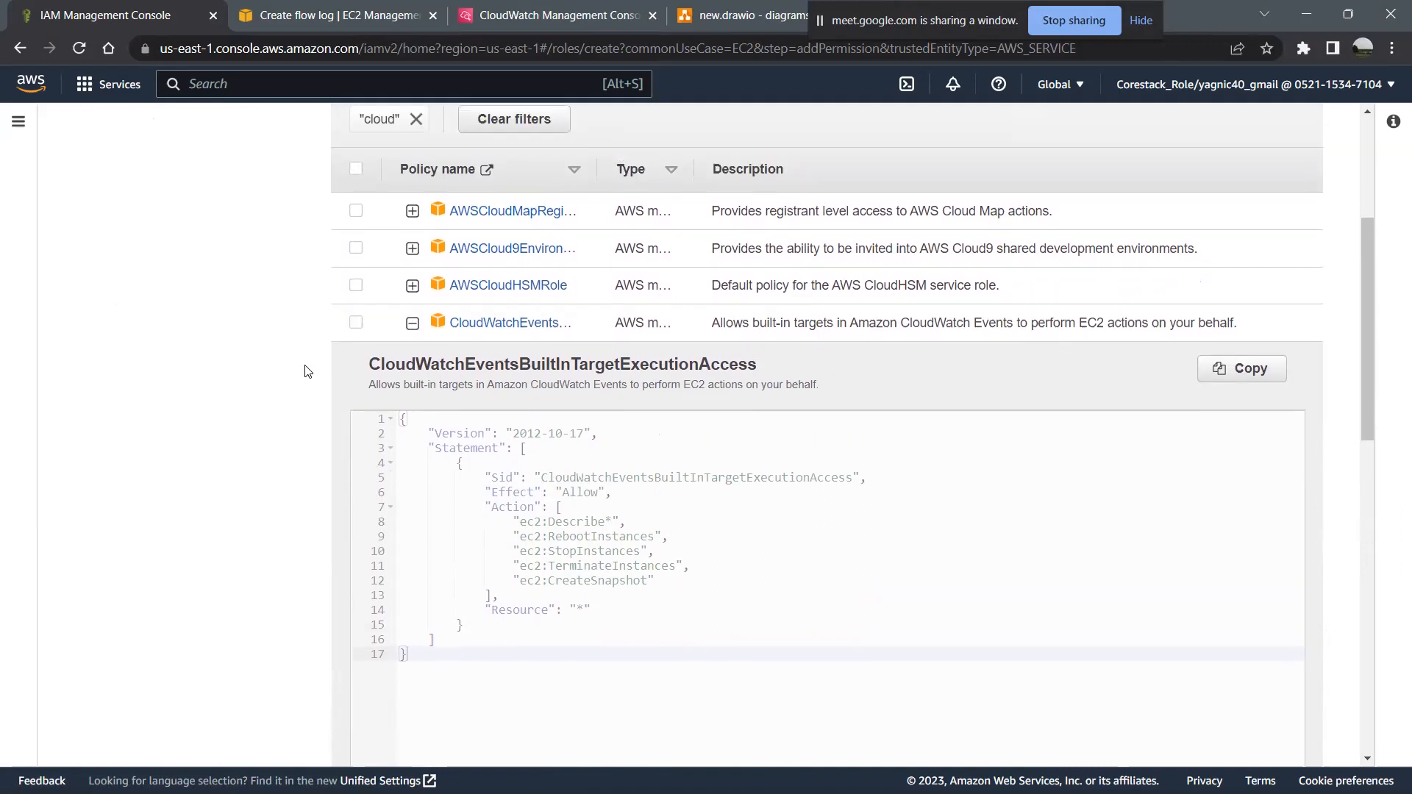
- Review the permissions in CloudWatchAgentAdminPolicy and select that policy for the role
scroll(306, 371, "down", 2)
scroll(305, 371, "down", 2)
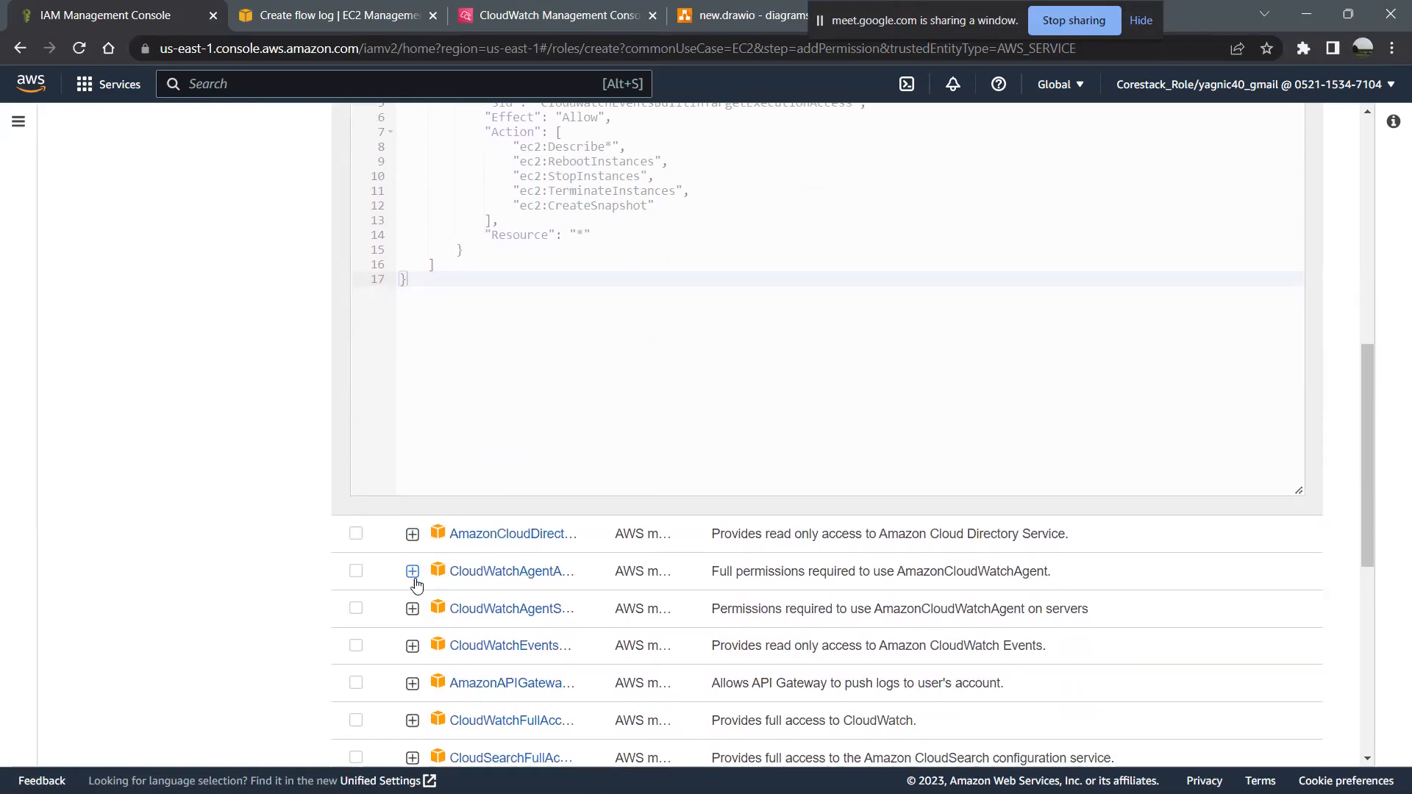
left_click(413, 571)
scroll(566, 648, "down", 4)
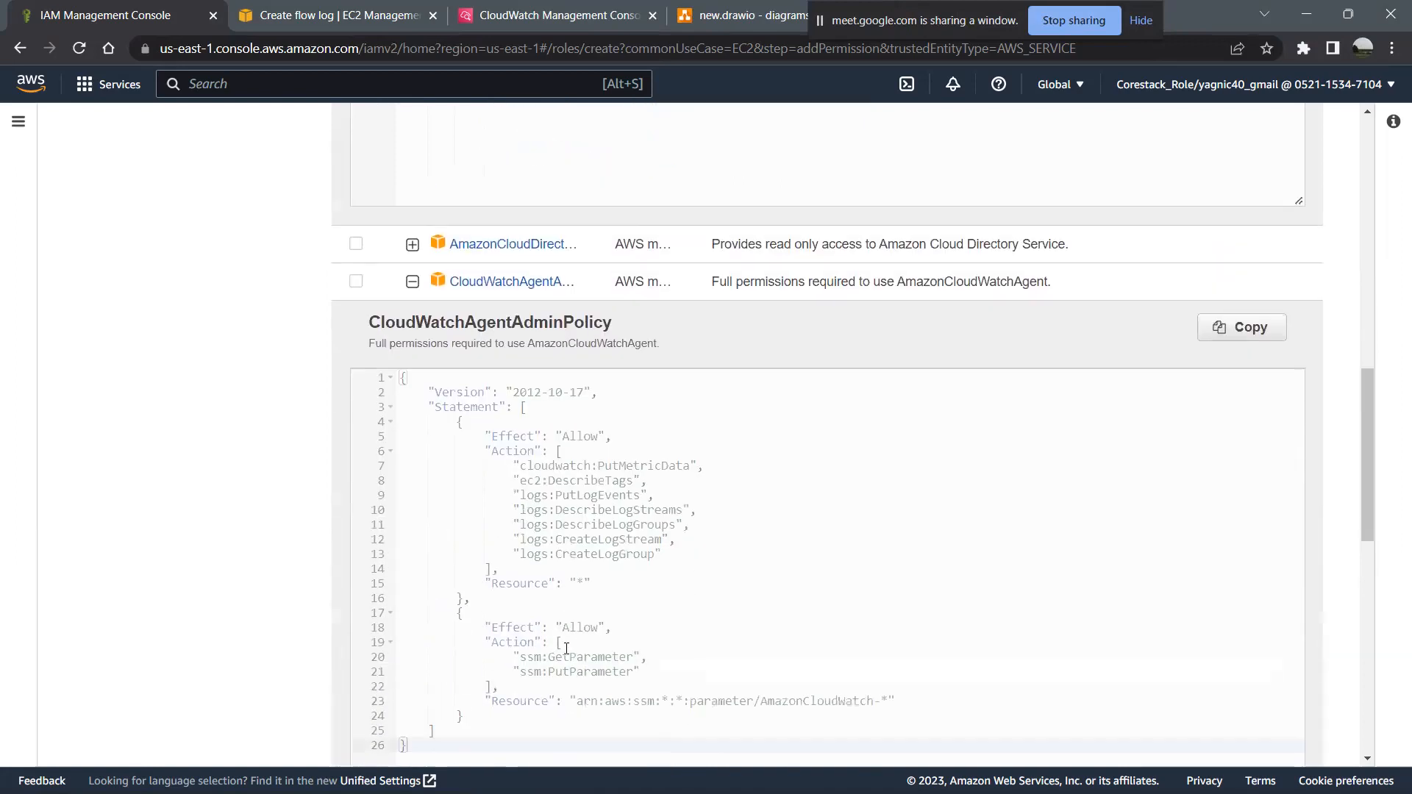
scroll(566, 647, "down", 1)
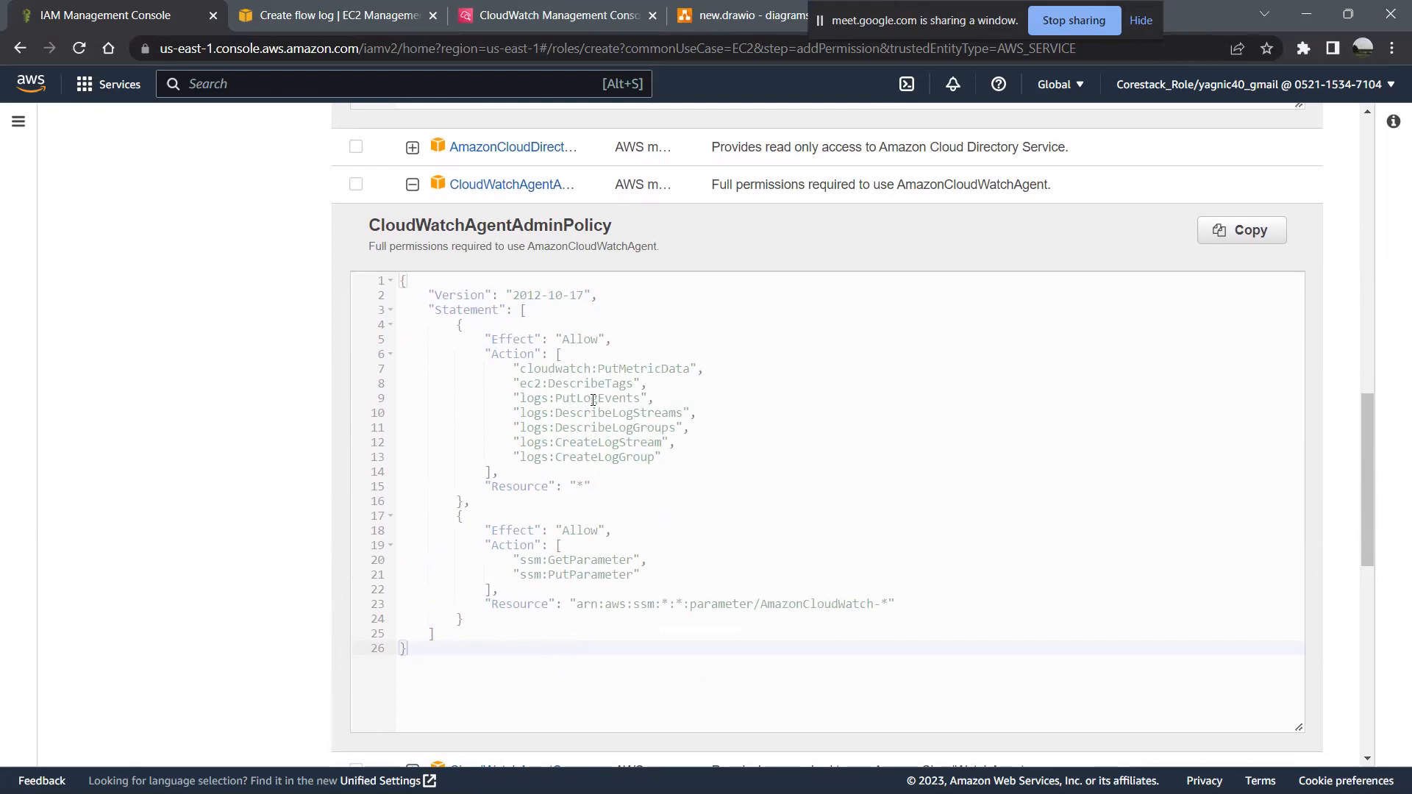
scroll(593, 400, "up", 1)
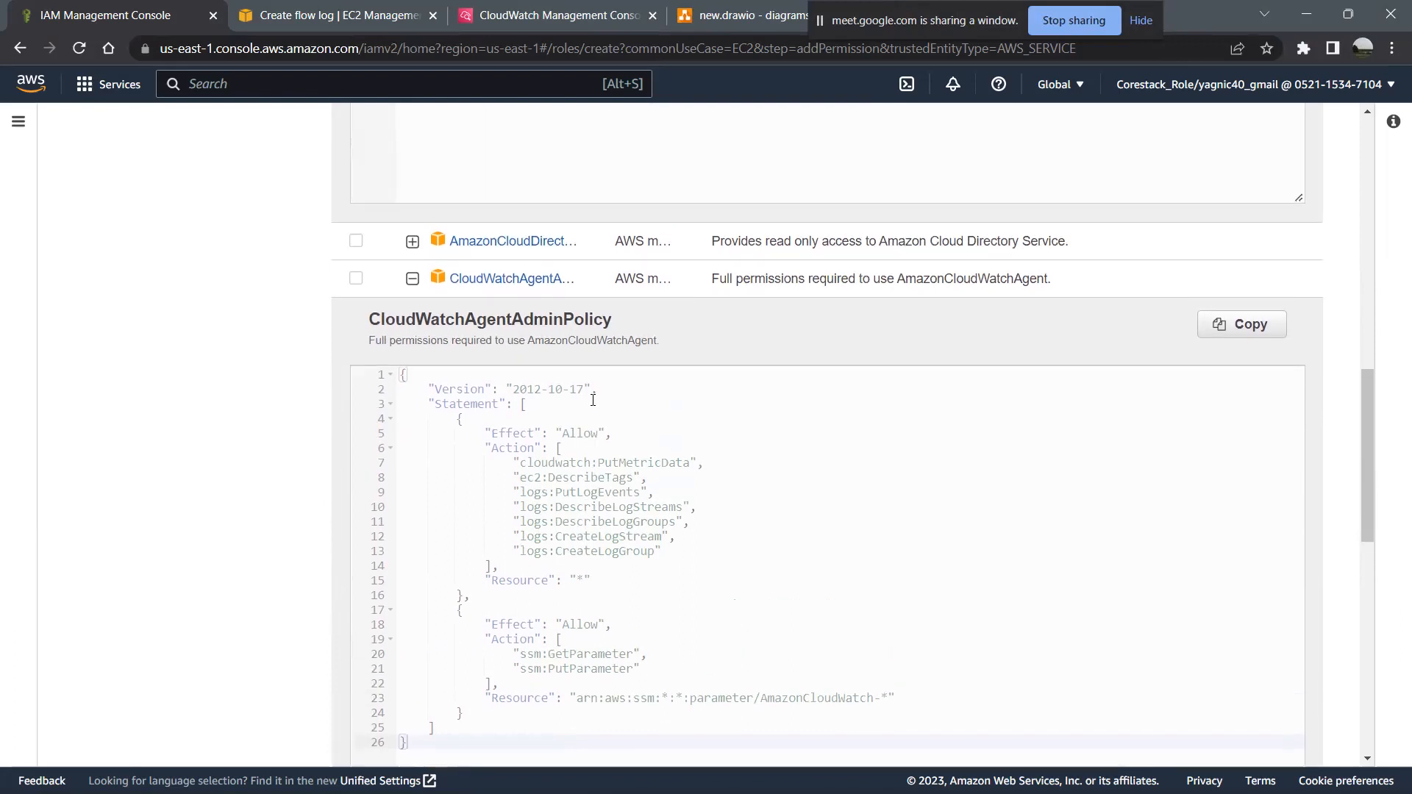
left_click(356, 279)
- Expand CloudWatchAgentServerPolicy to review its permissions, and add it to the role's selected policies
scroll(293, 405, "down", 4)
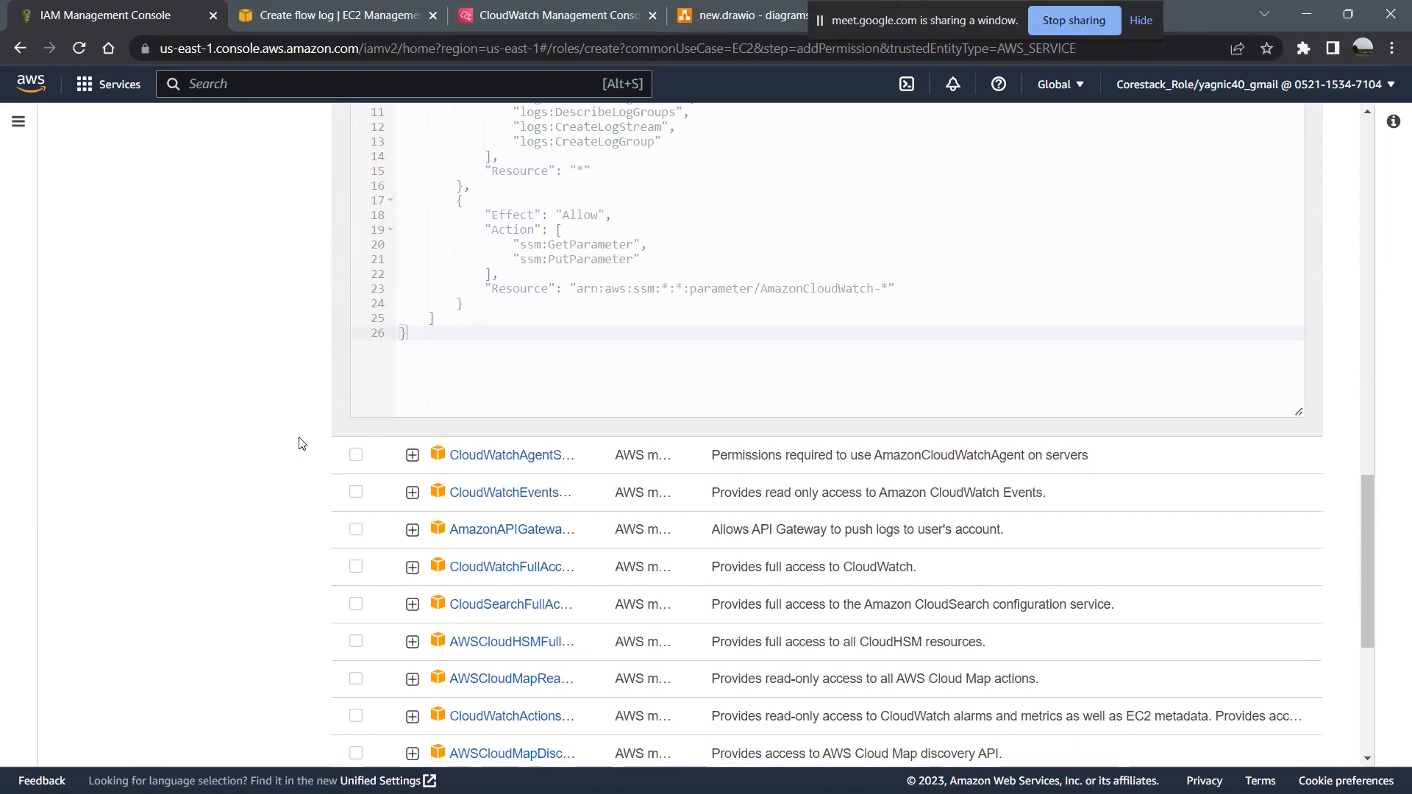
left_click(412, 456)
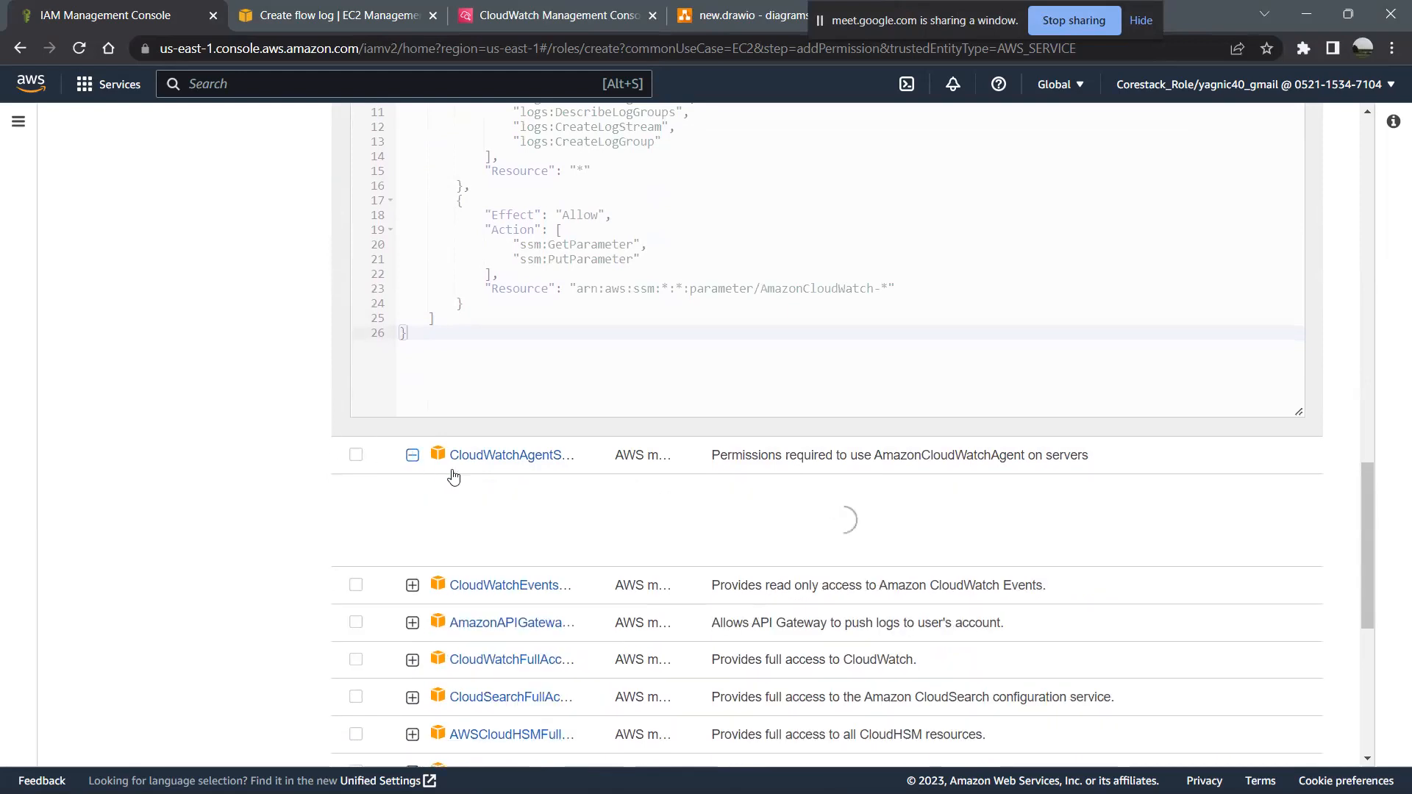
scroll(571, 500, "down", 2)
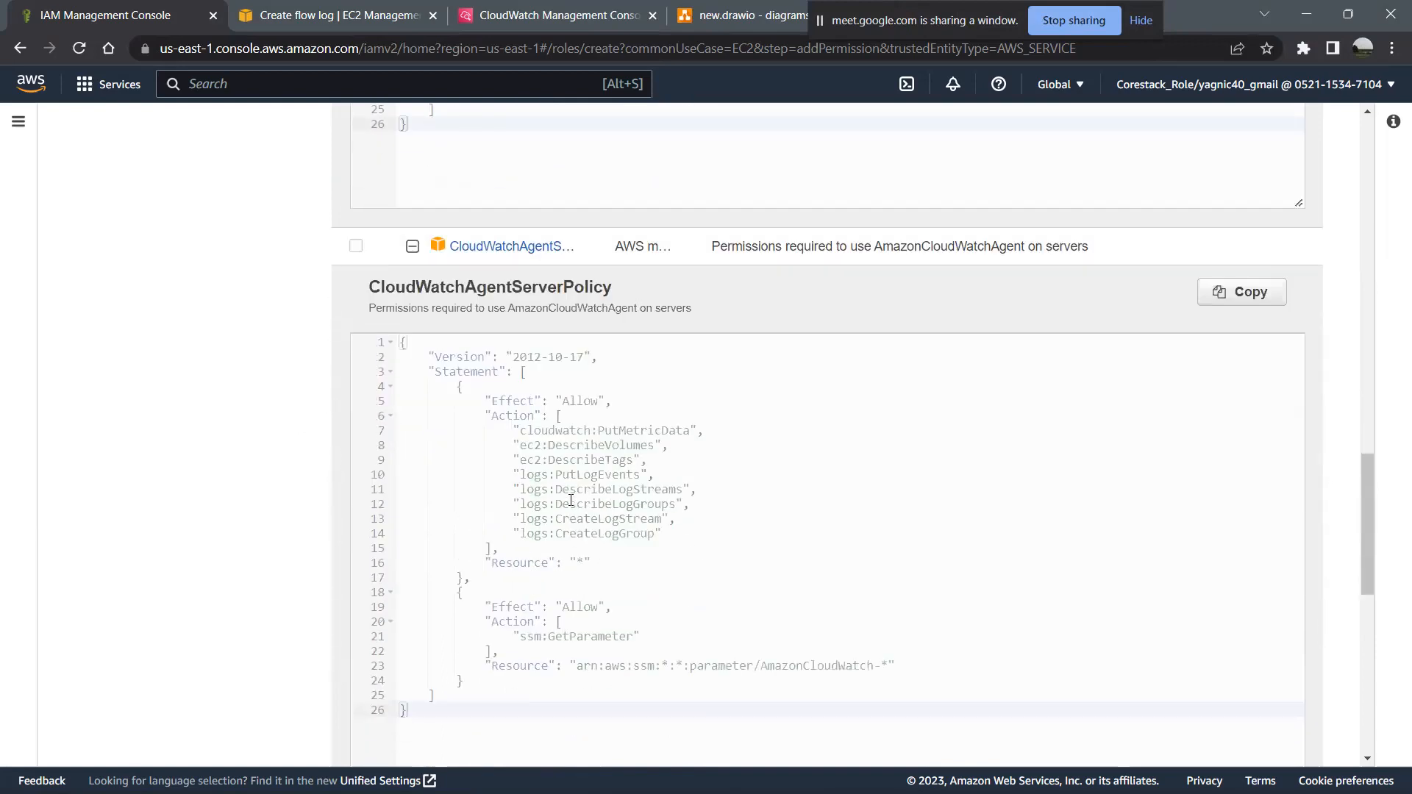
scroll(571, 500, "up", 2)
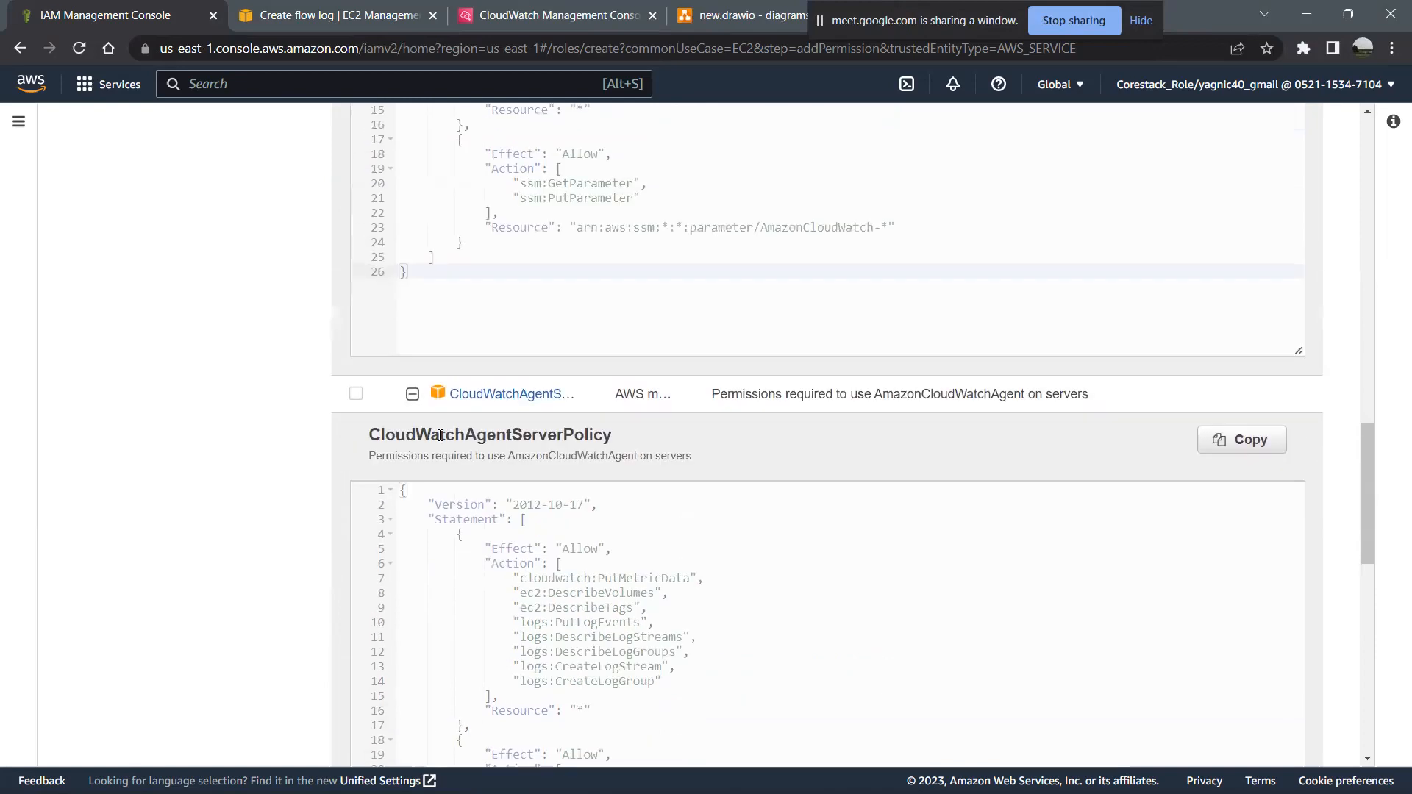
left_click(356, 395)
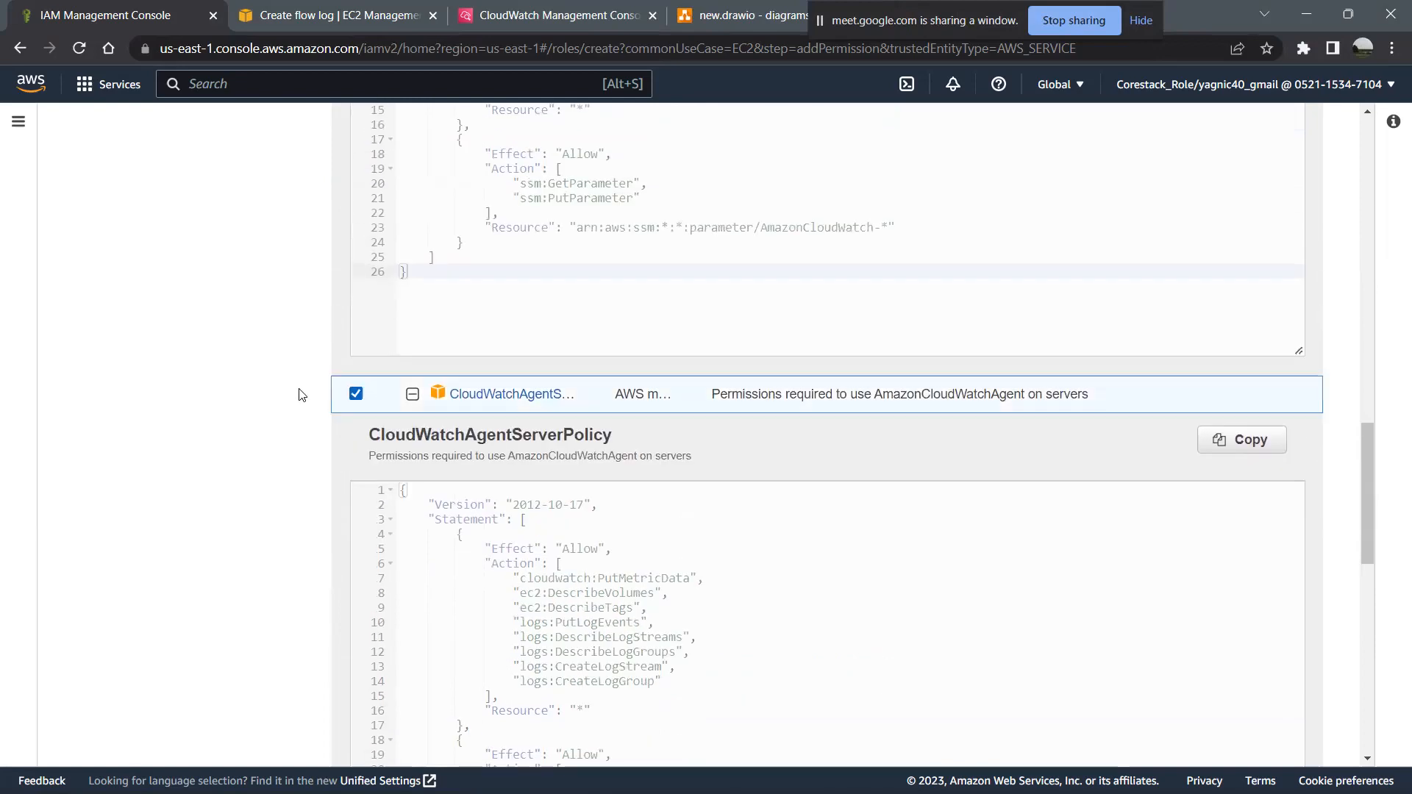
- Start creating a custom policy from the role's permissions page and choose EC2 as its service
scroll(232, 387, "up", 6)
scroll(232, 388, "up", 6)
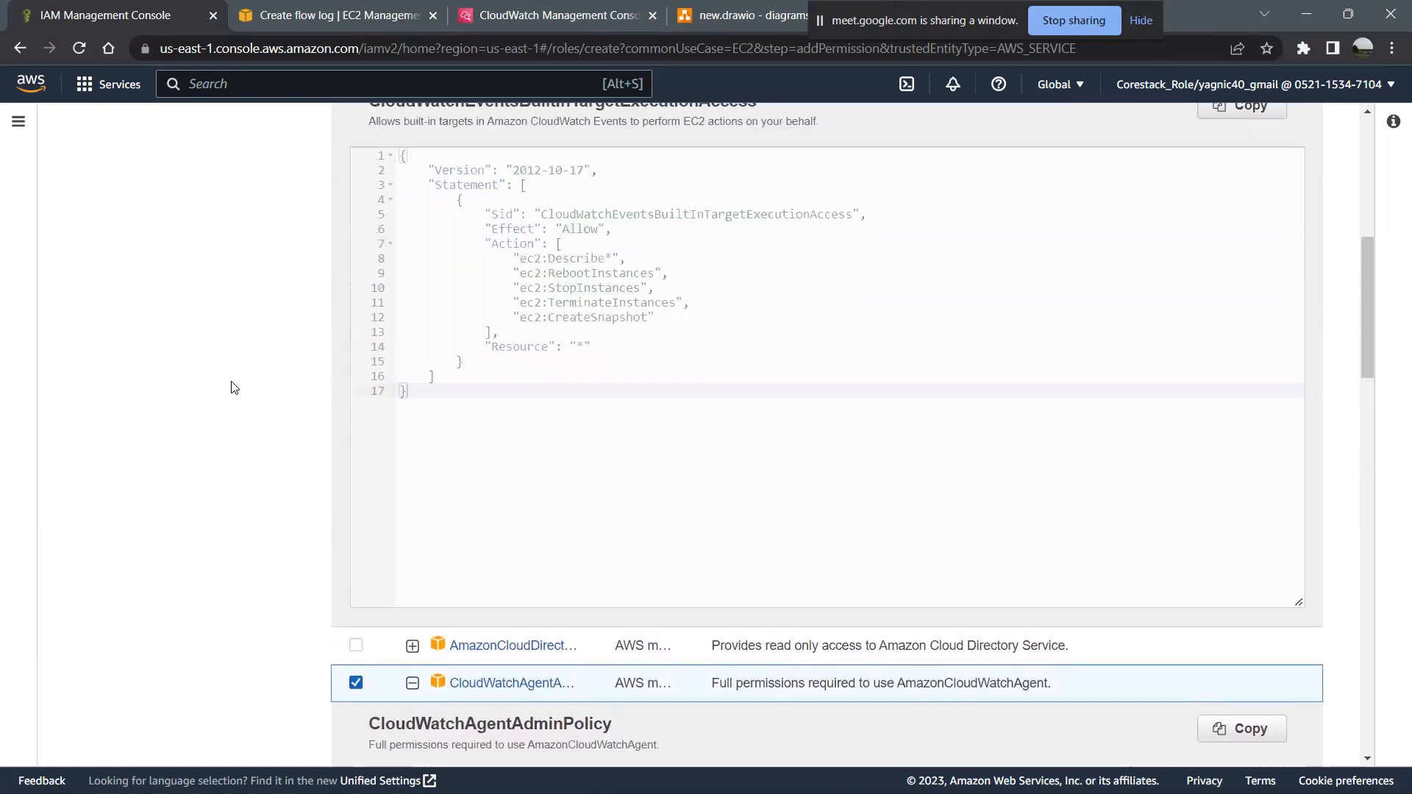
scroll(234, 388, "up", 4)
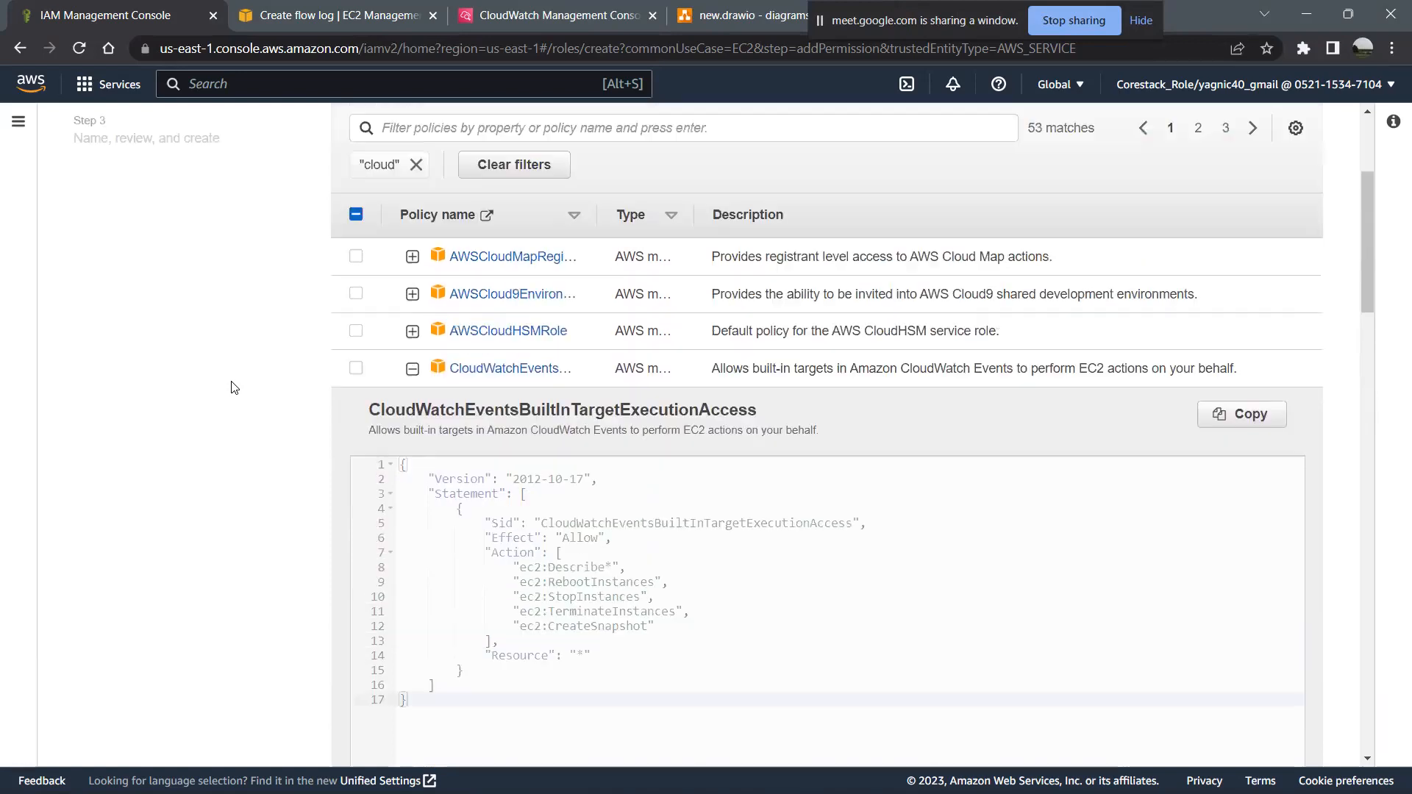
scroll(234, 388, "up", 1)
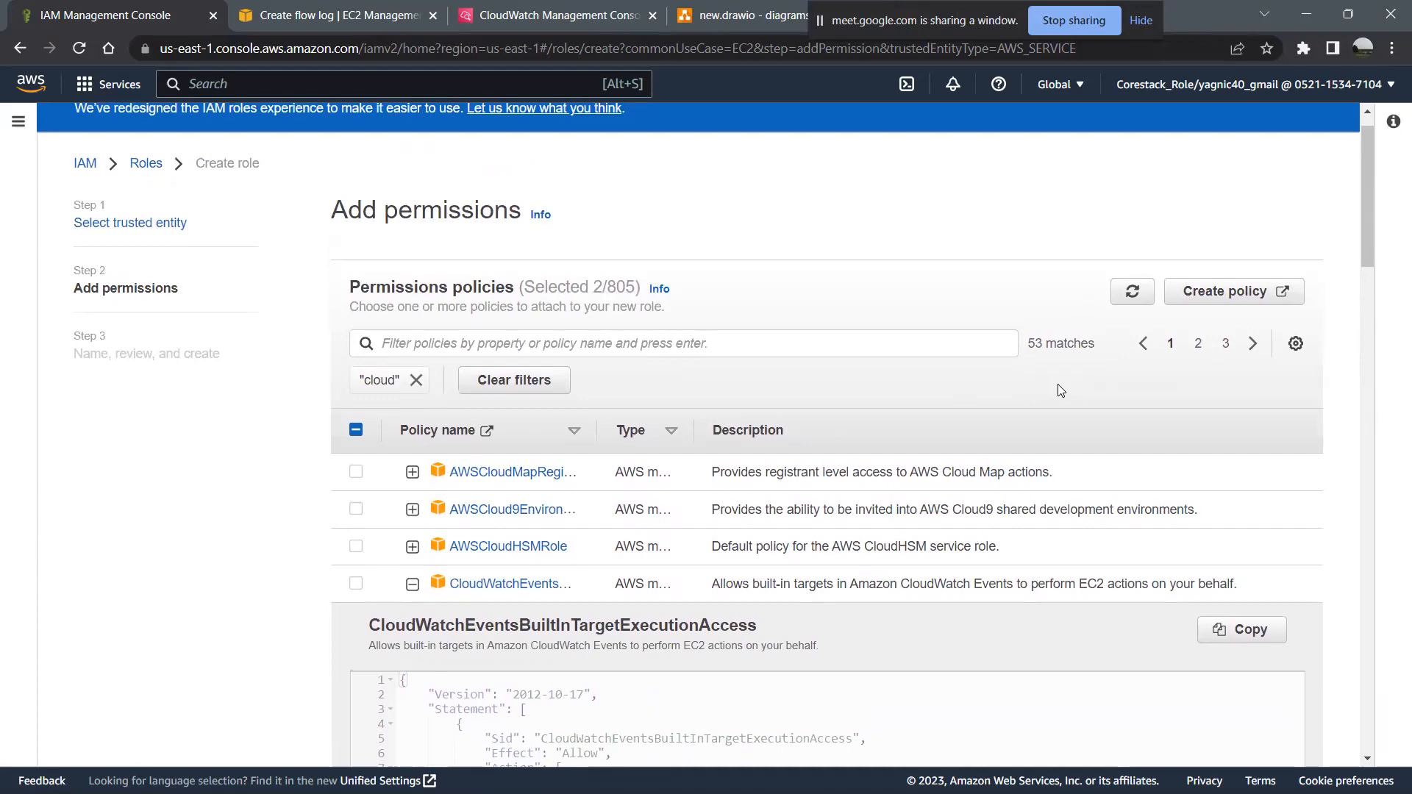
left_click(1185, 297)
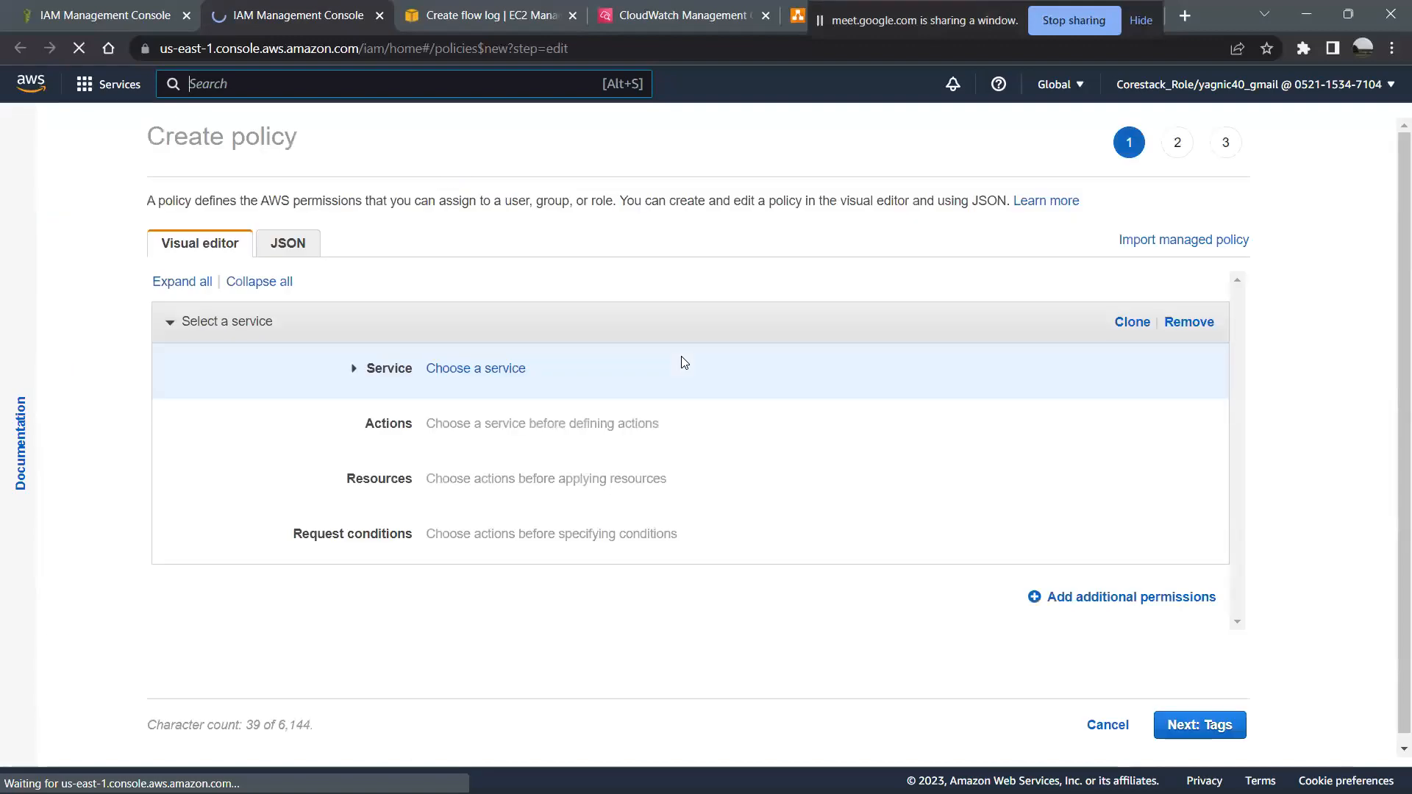
left_click(355, 372)
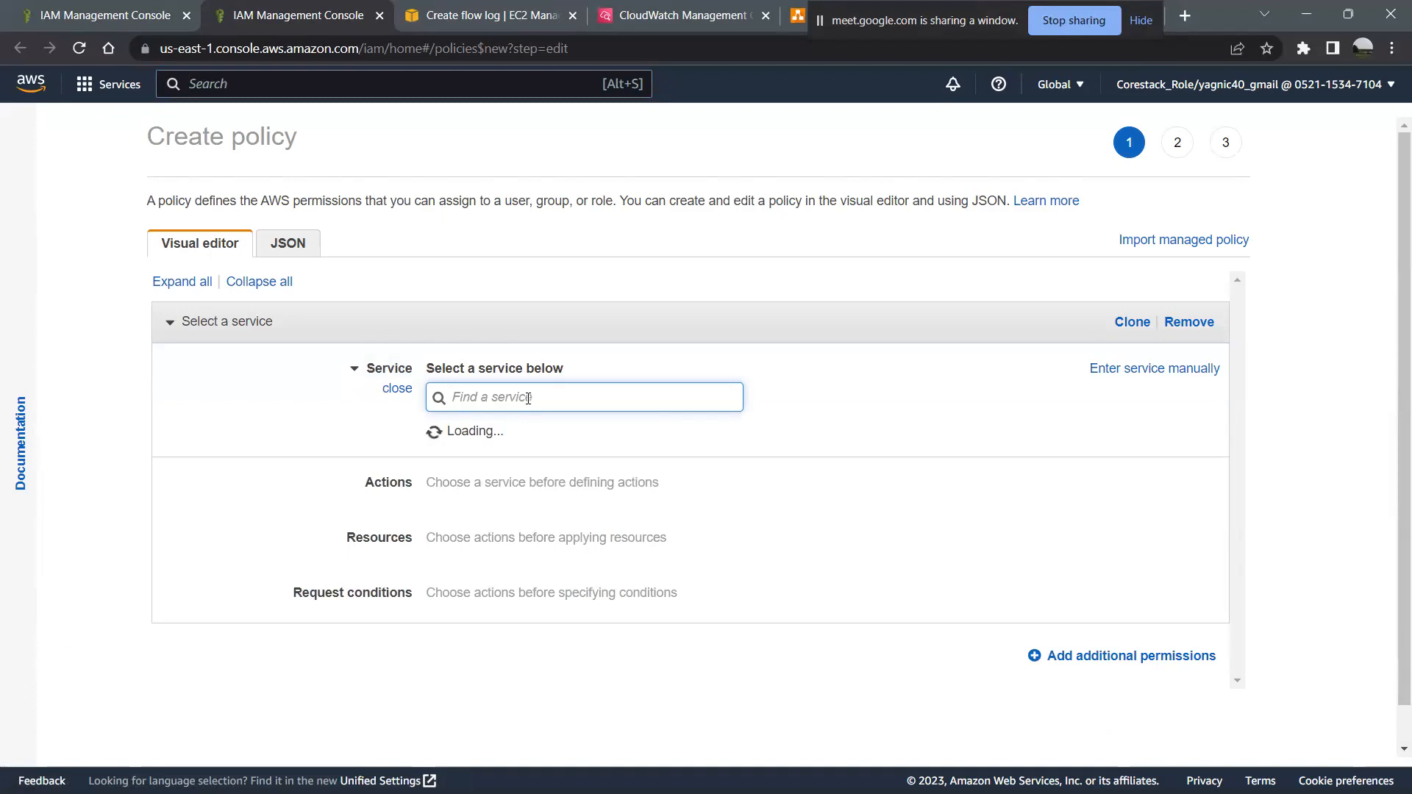
type("ec2")
left_click(441, 443)
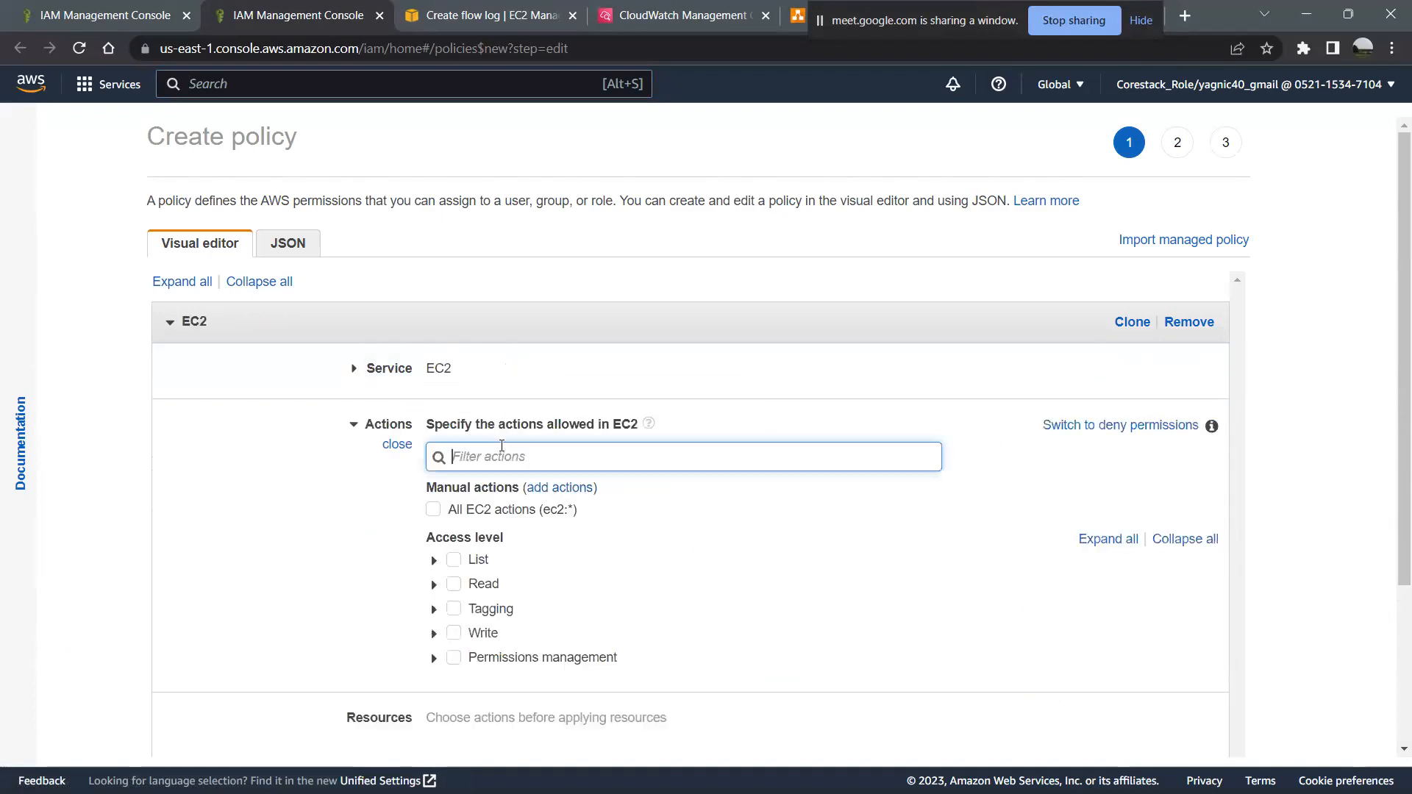
- Allow all EC2 actions (ec2:*) in the new policy and look over its action warnings and resource requirements
left_click(433, 511)
scroll(640, 577, "down", 3)
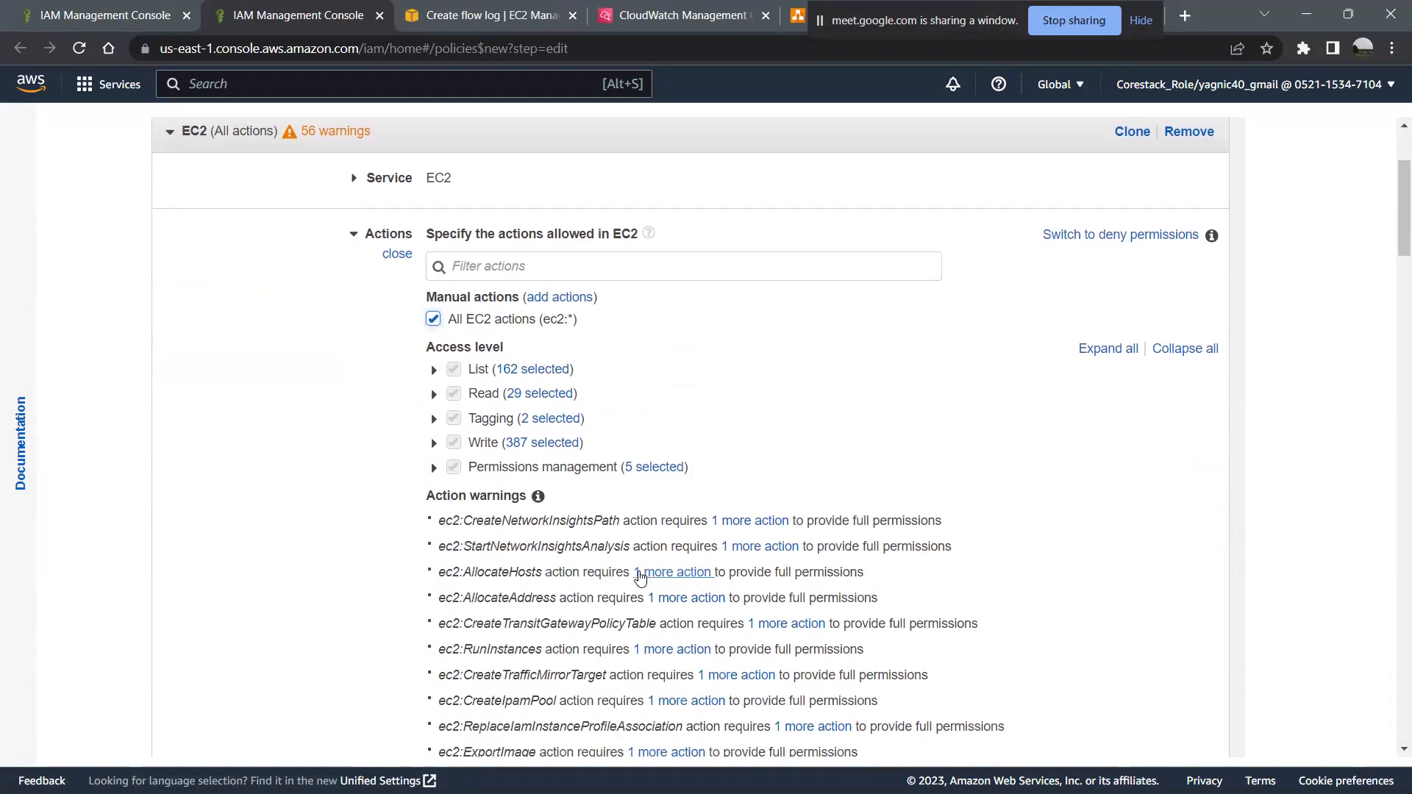
scroll(640, 577, "down", 6)
scroll(640, 576, "down", 10)
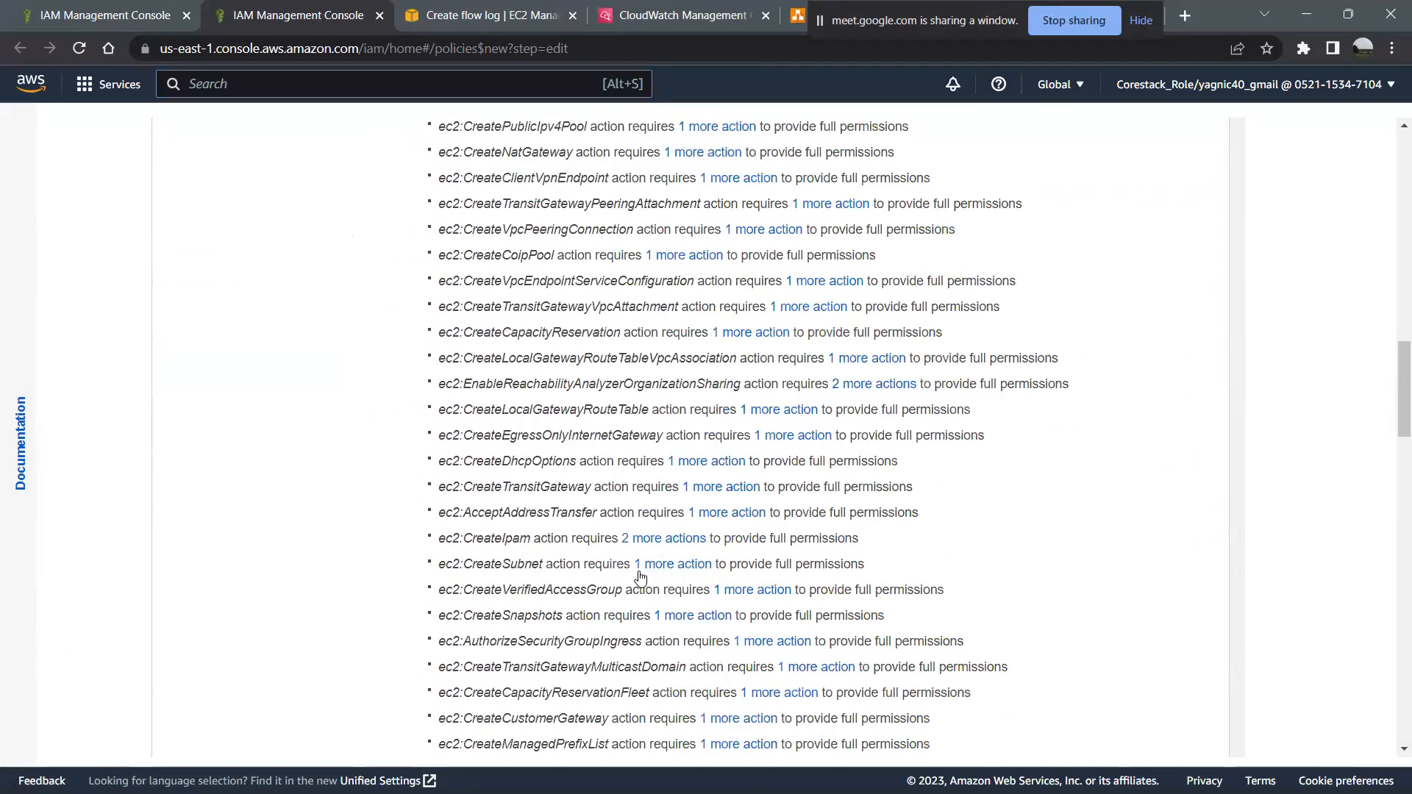
scroll(640, 577, "down", 15)
scroll(640, 577, "down", 6)
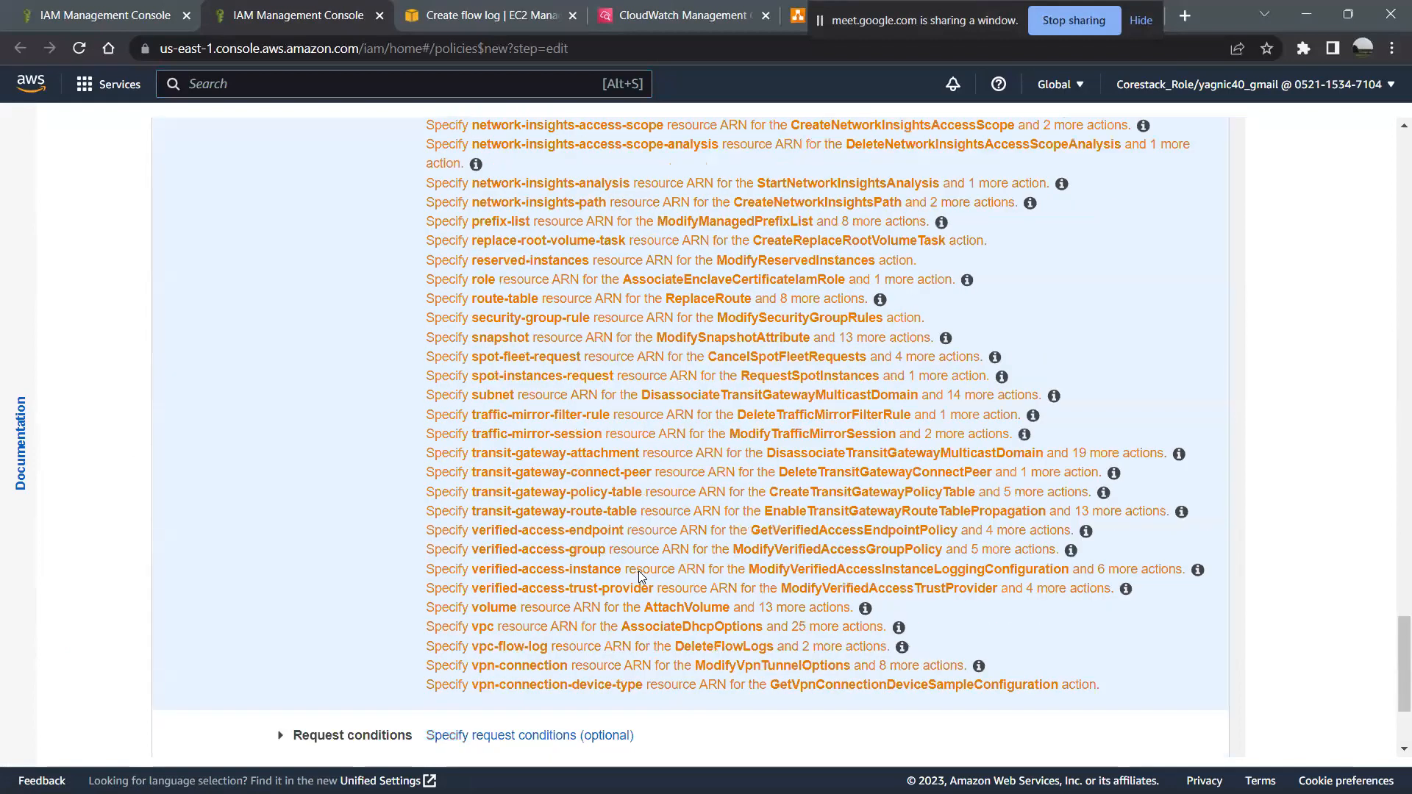
scroll(638, 570, "down", 3)
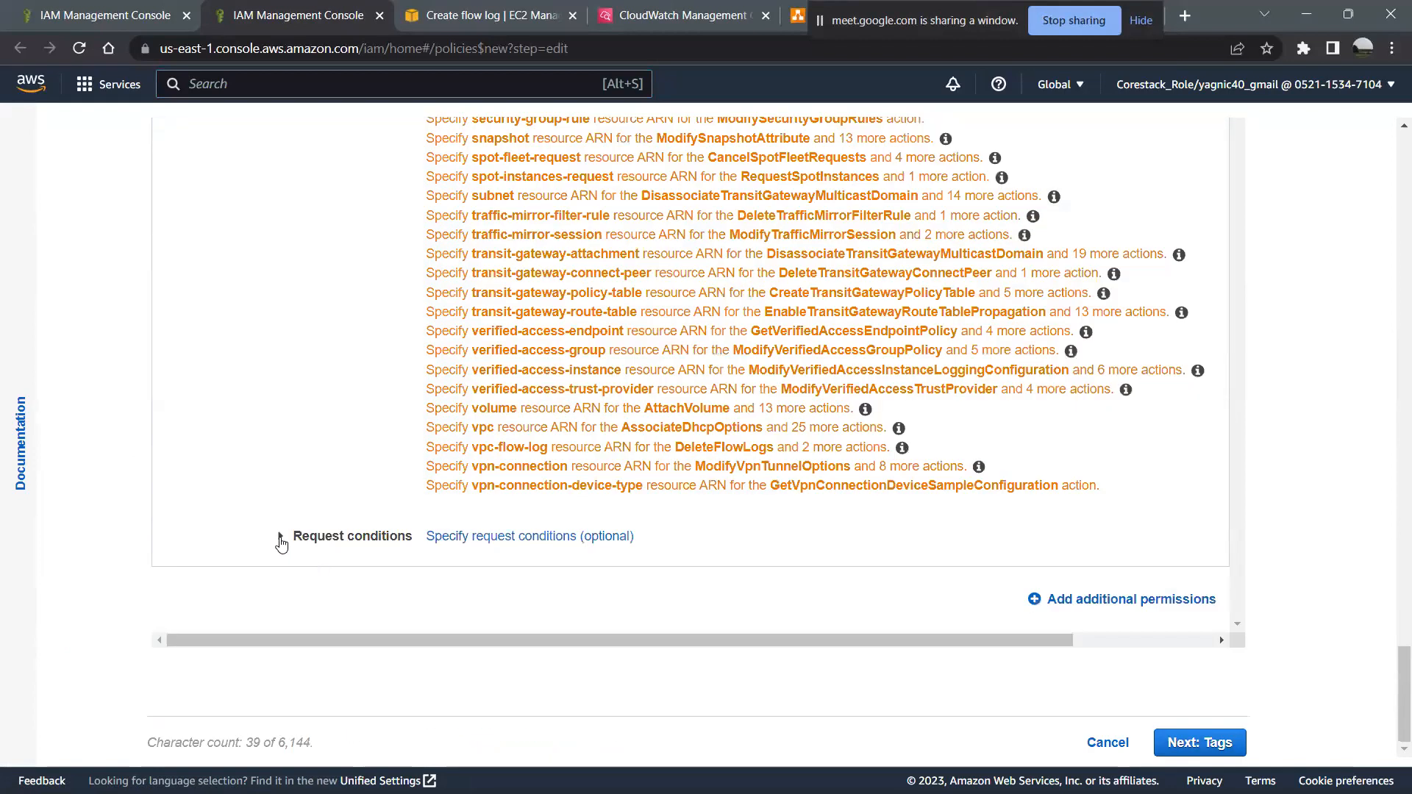
- Look over the request conditions, resources and actions of the custom EC2 policy, and close the policy editor without creating it
left_click(286, 541)
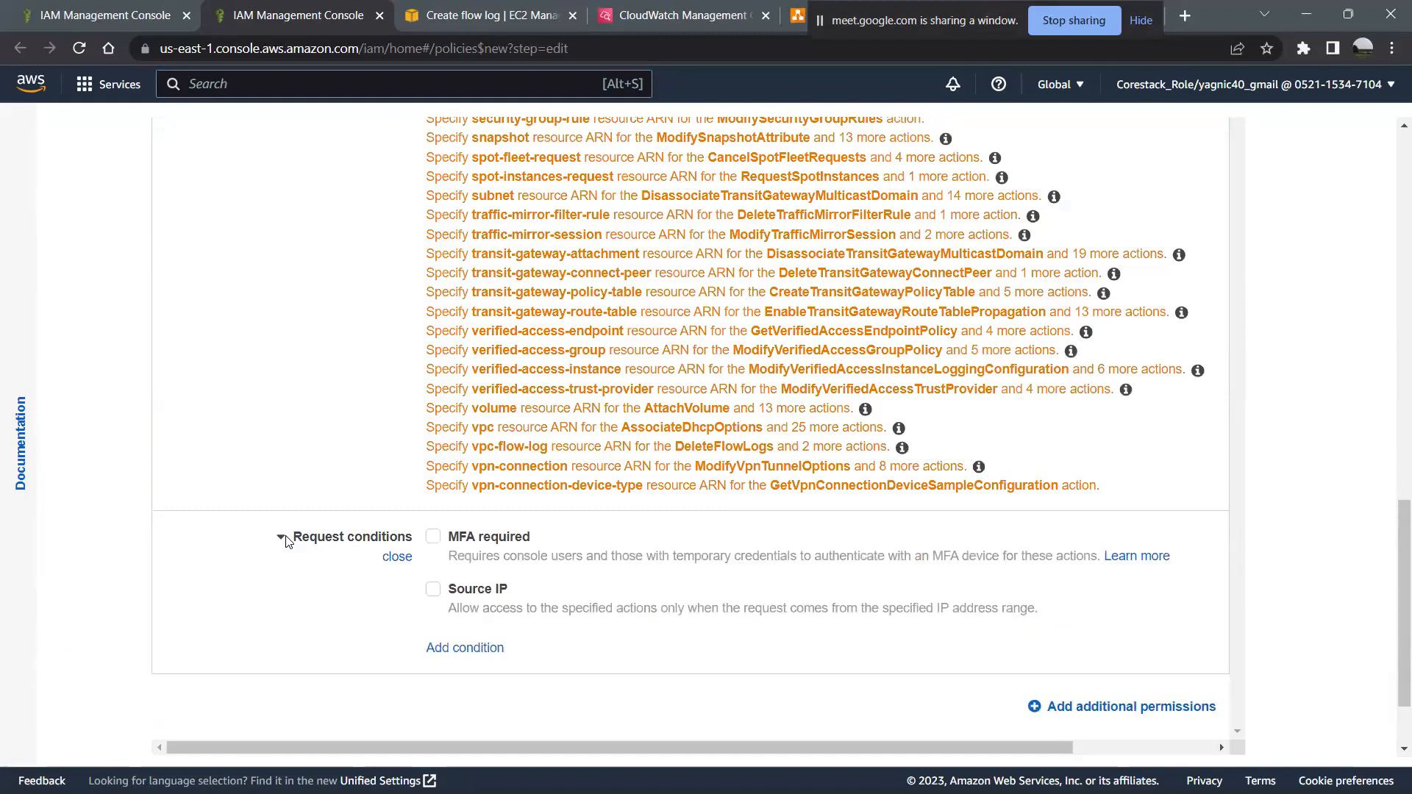
scroll(633, 613, "up", 7)
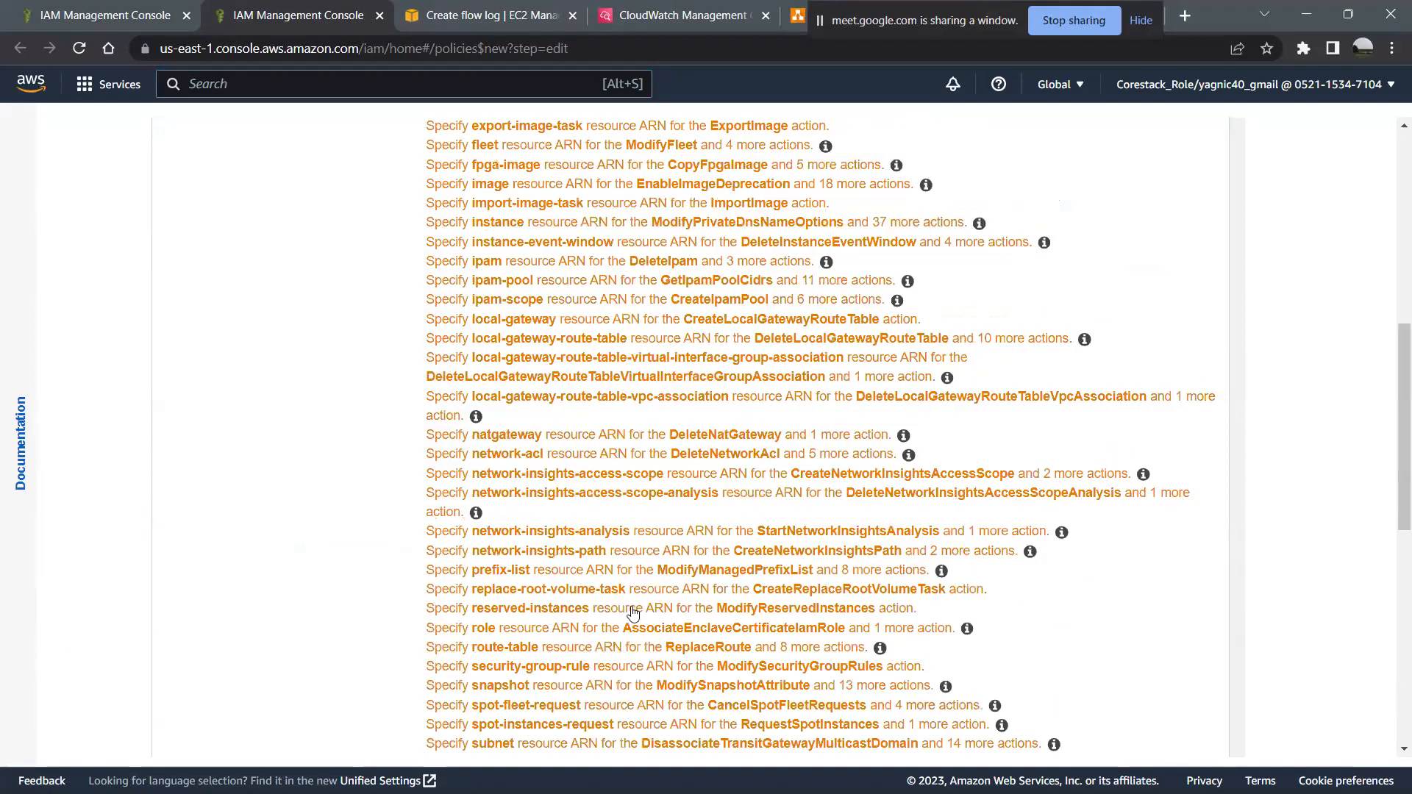
scroll(633, 613, "up", 8)
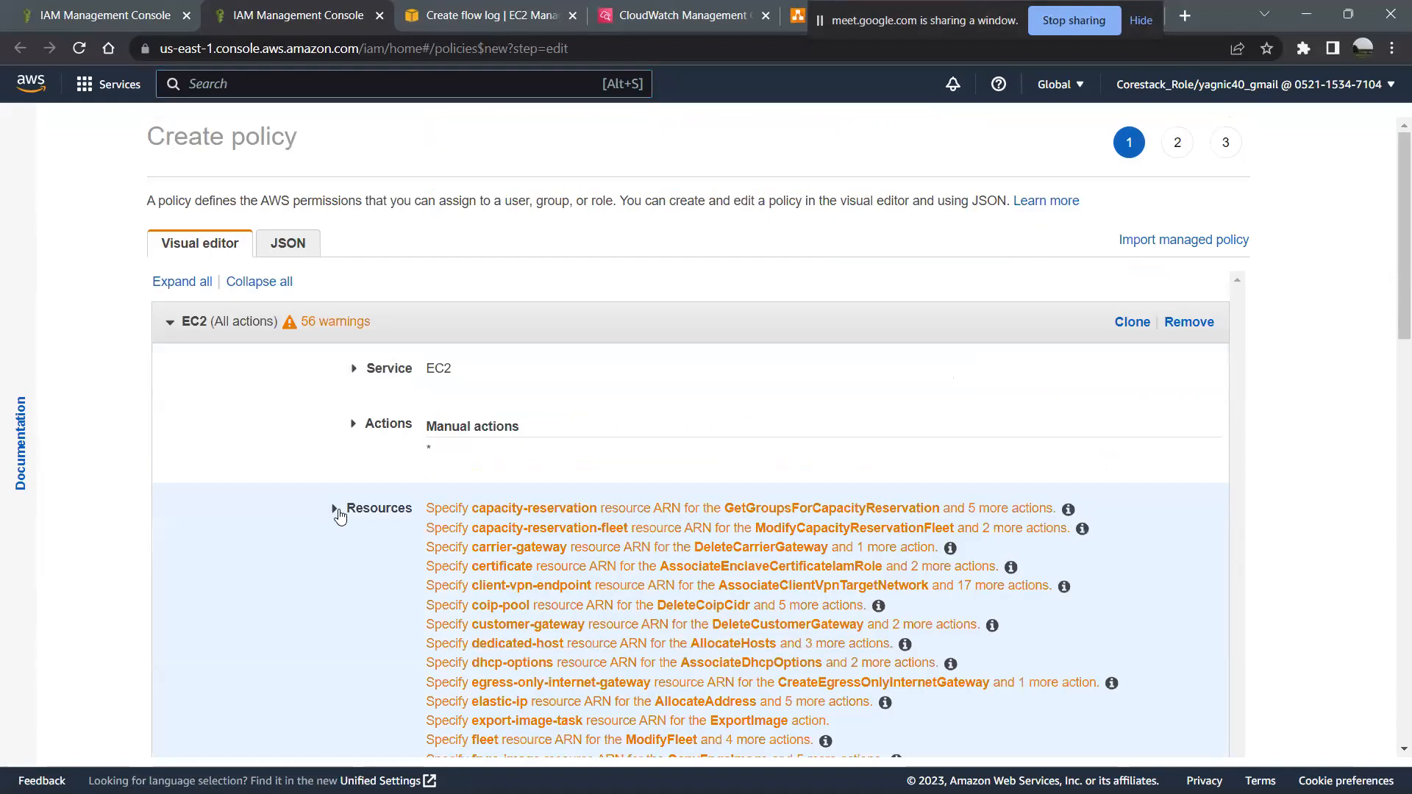
left_click(339, 515)
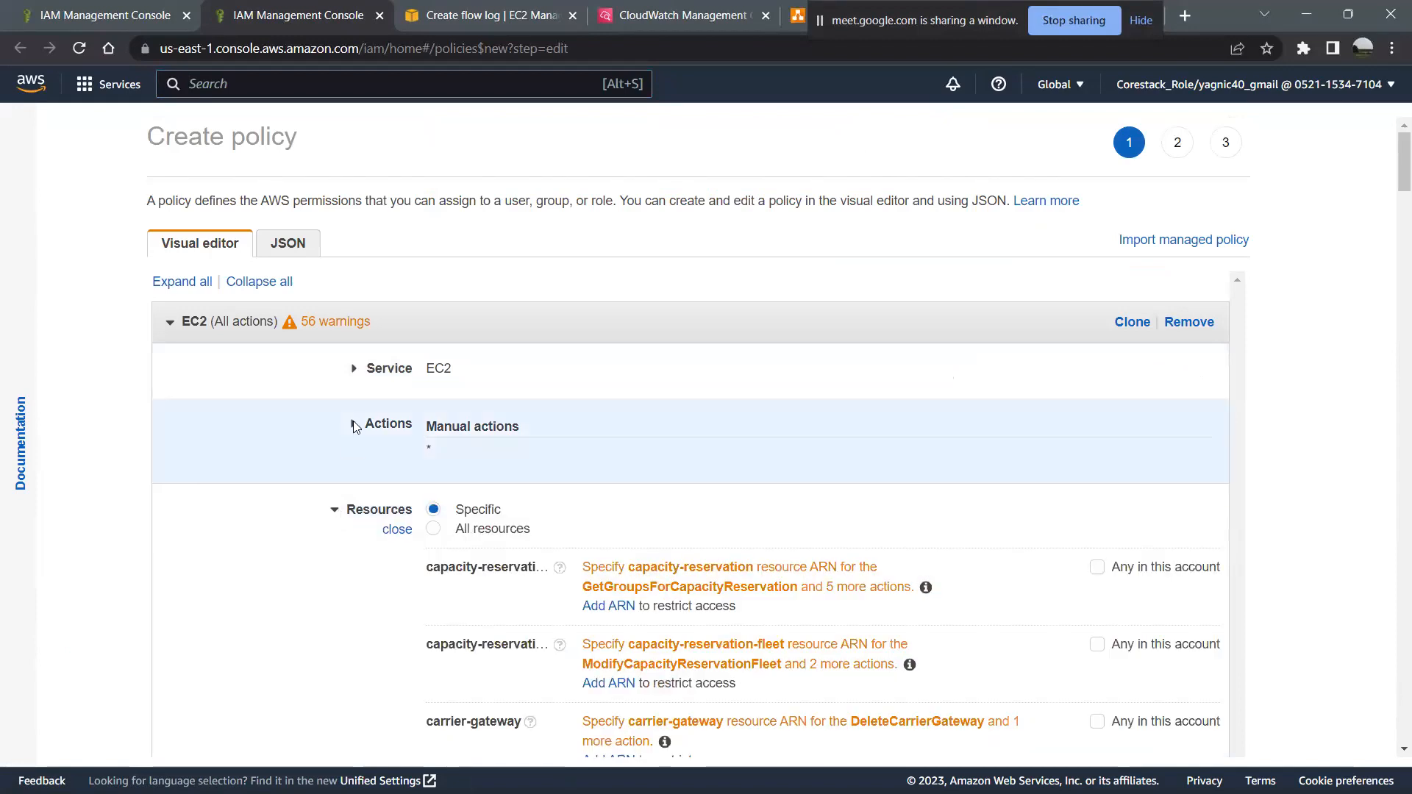
left_click(355, 427)
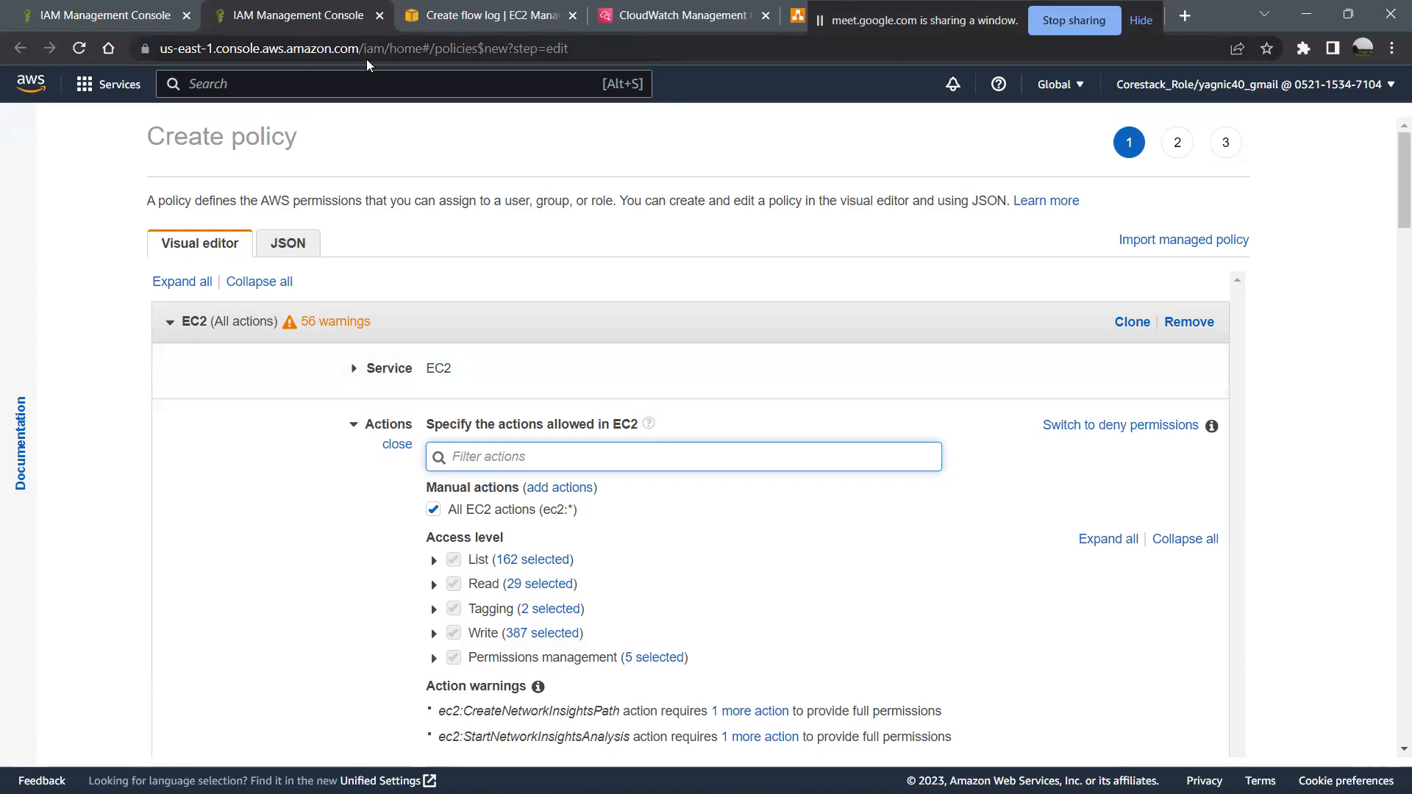
mouse_move(132, 7)
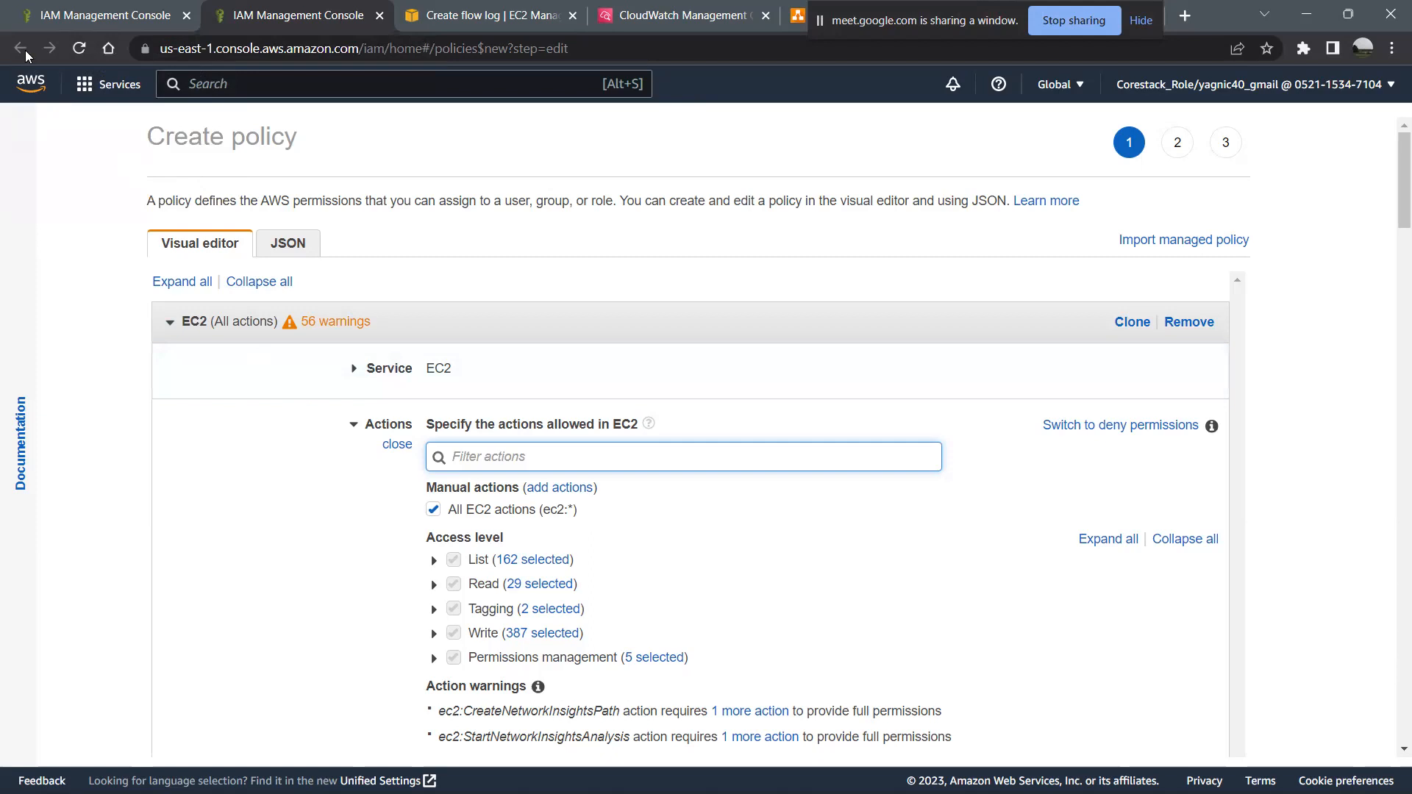
left_click(380, 15)
- Keep the two selected CloudWatch agent policies and proceed to the role's naming and review stage
scroll(515, 518, "down", 4)
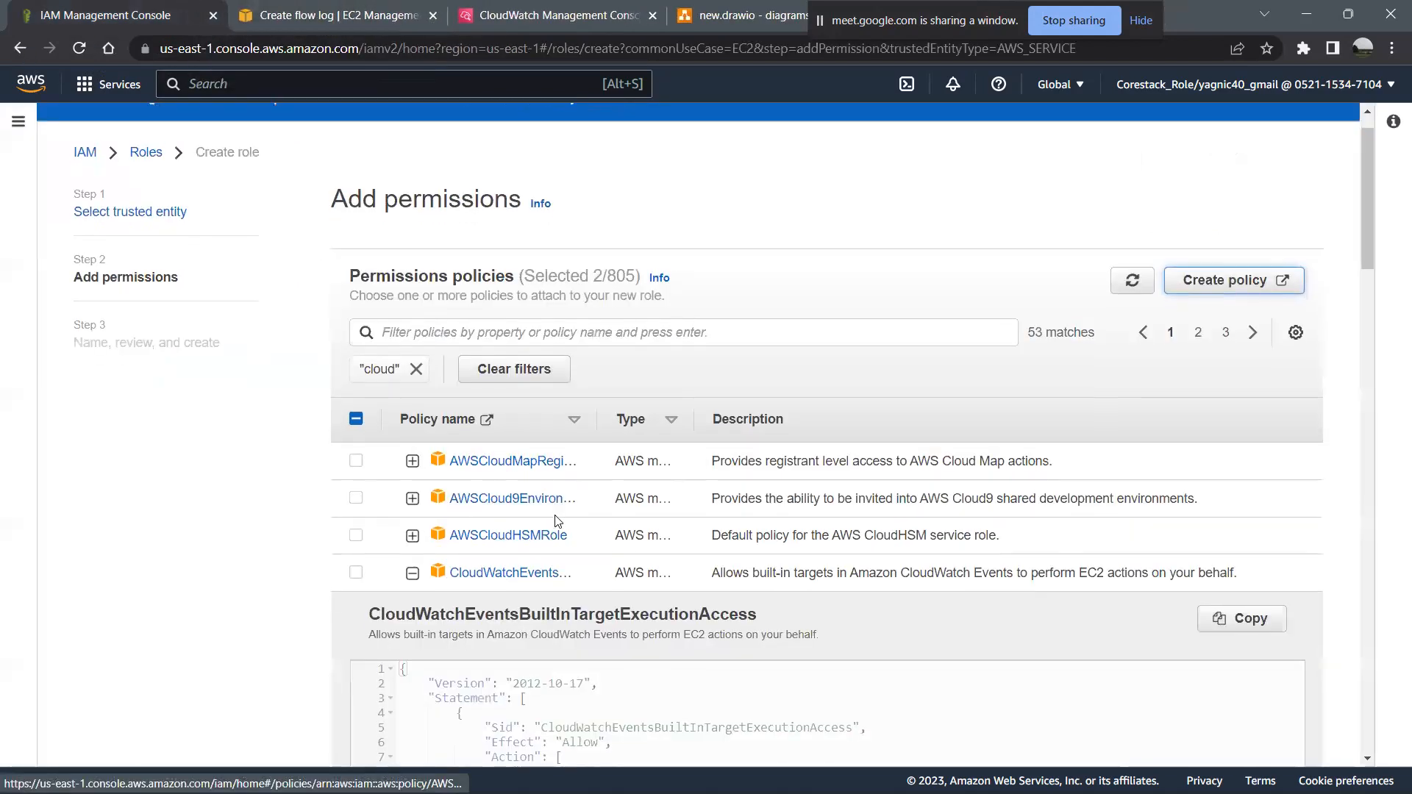
scroll(556, 516, "down", 12)
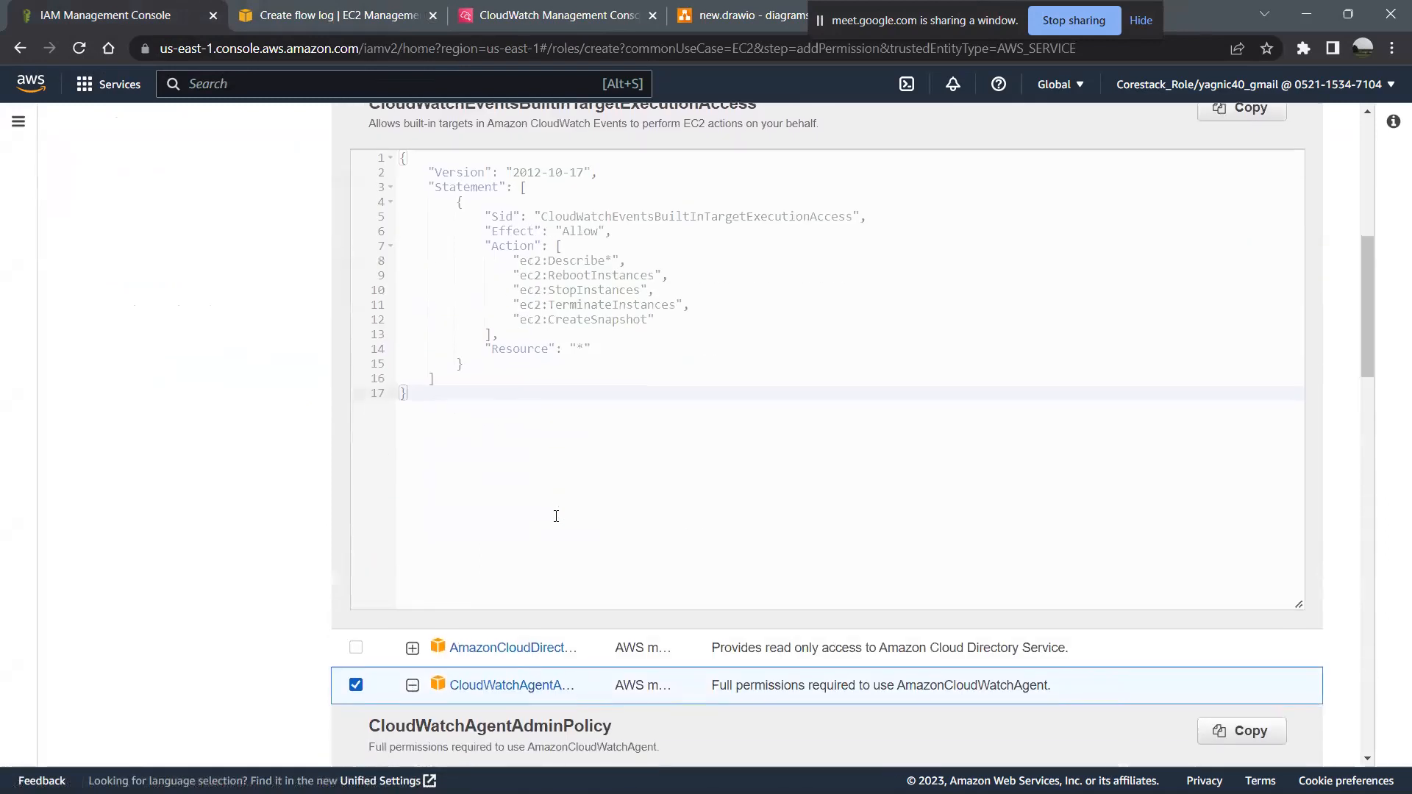
scroll(556, 516, "down", 10)
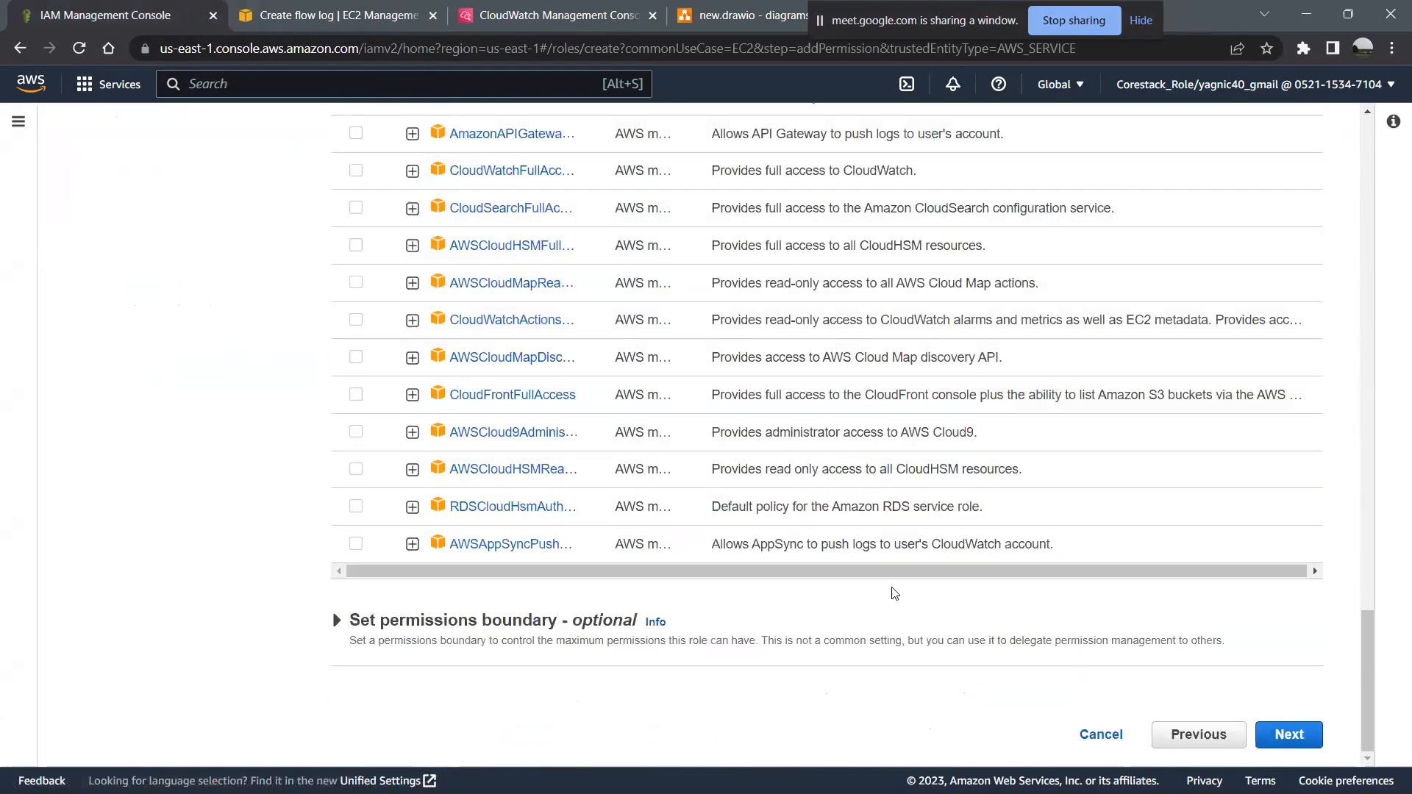
left_click(1284, 733)
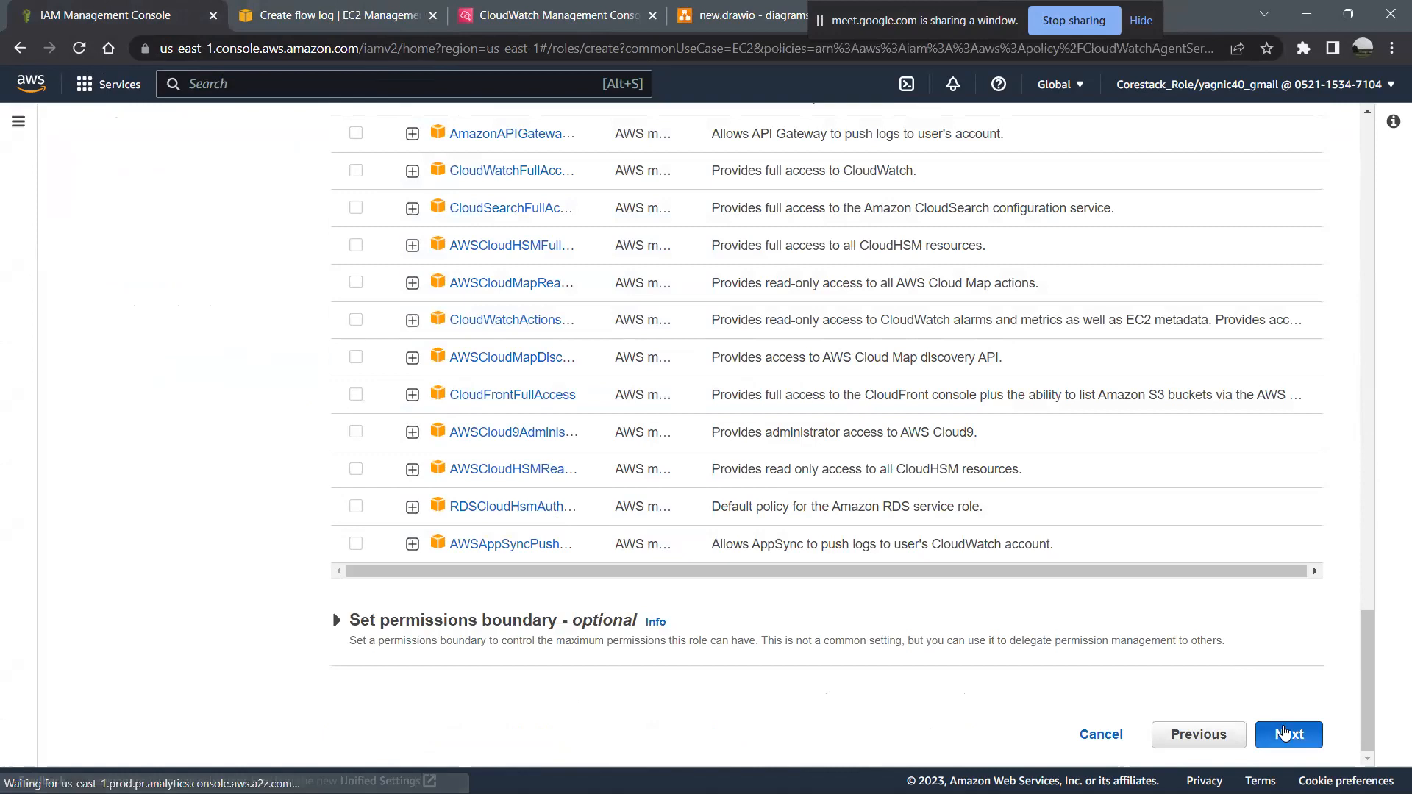
- Name the new IAM role ec21_role
scroll(752, 528, "down", 4)
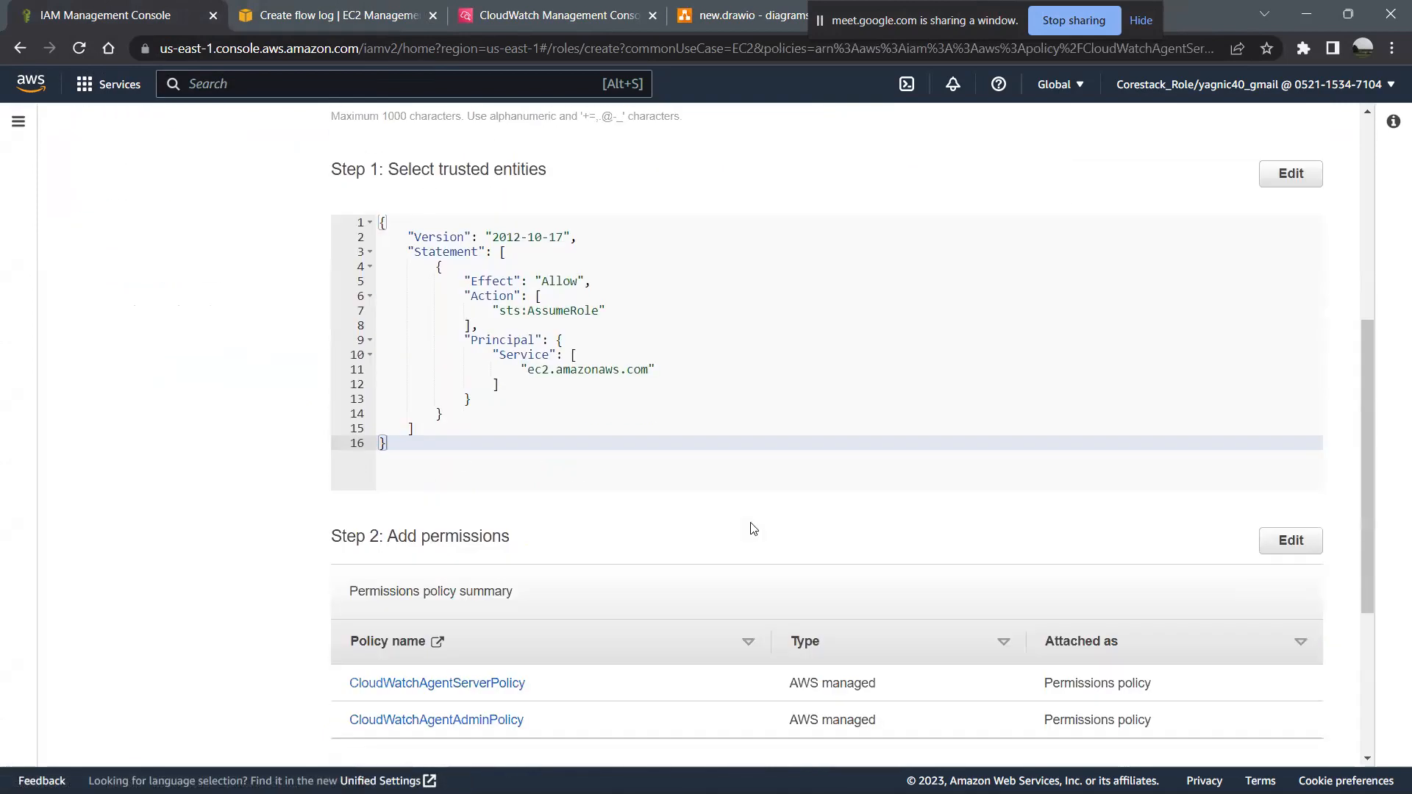
scroll(751, 528, "up", 6)
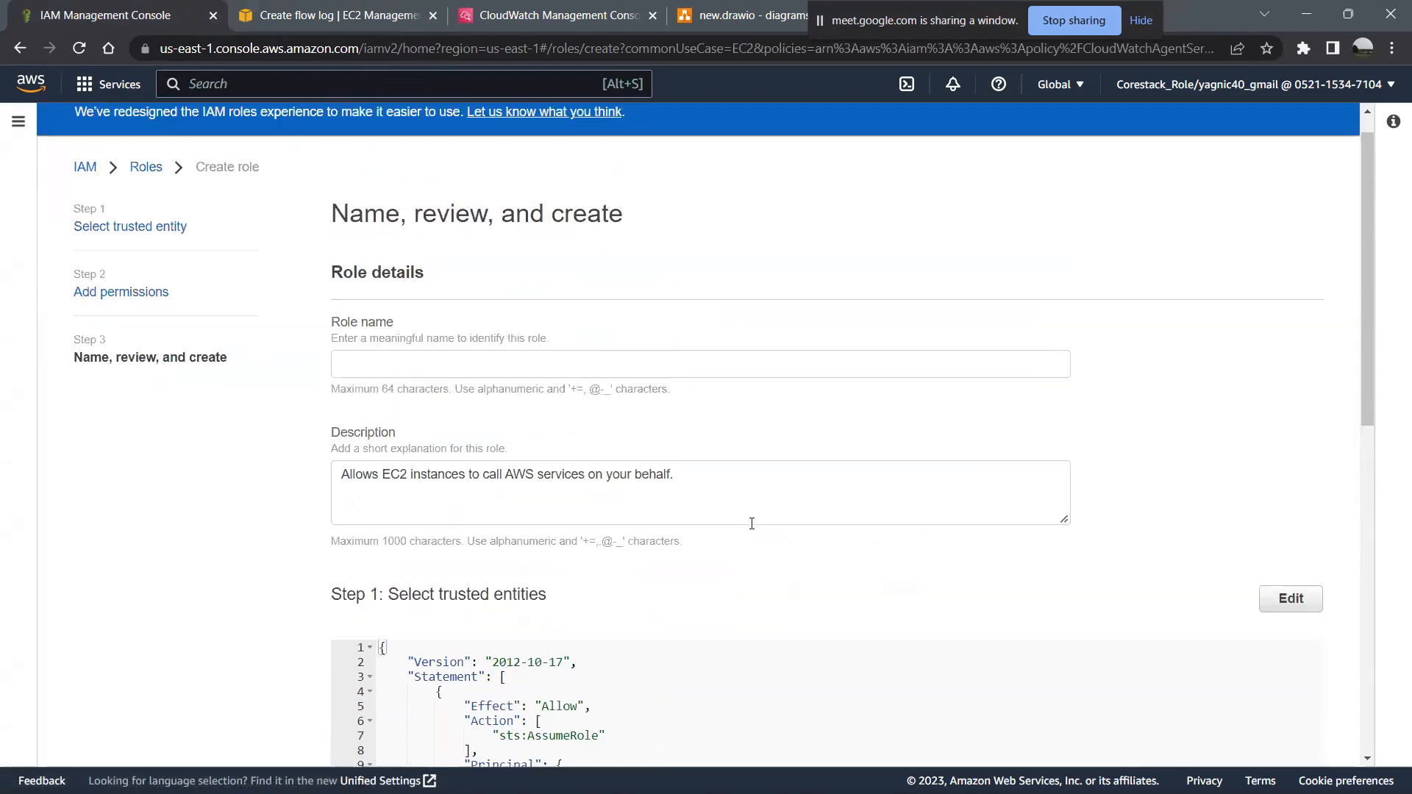
left_click(497, 363)
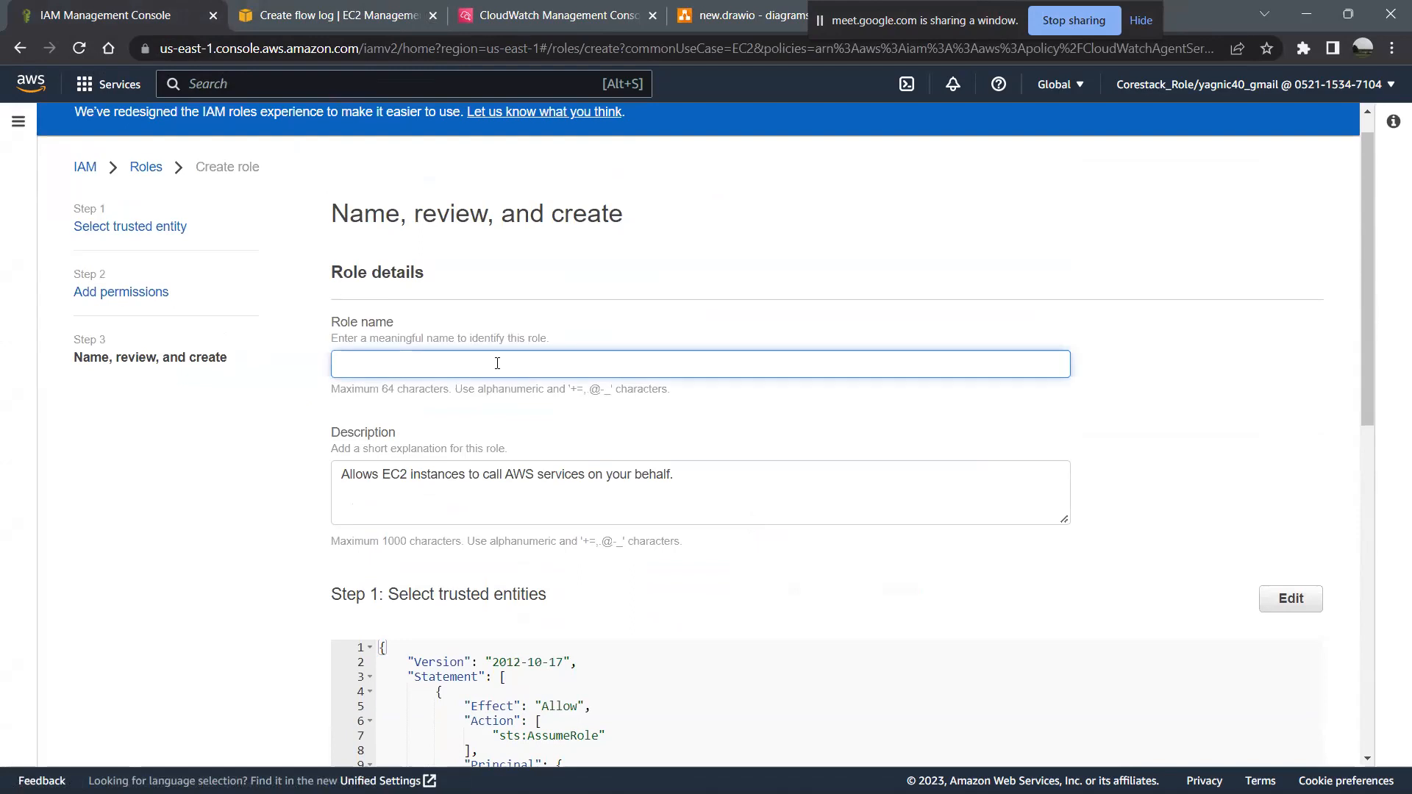
type("ec21_role")
- Check the role's trusted entities and attached policies, and create the role
scroll(497, 363, "down", 3)
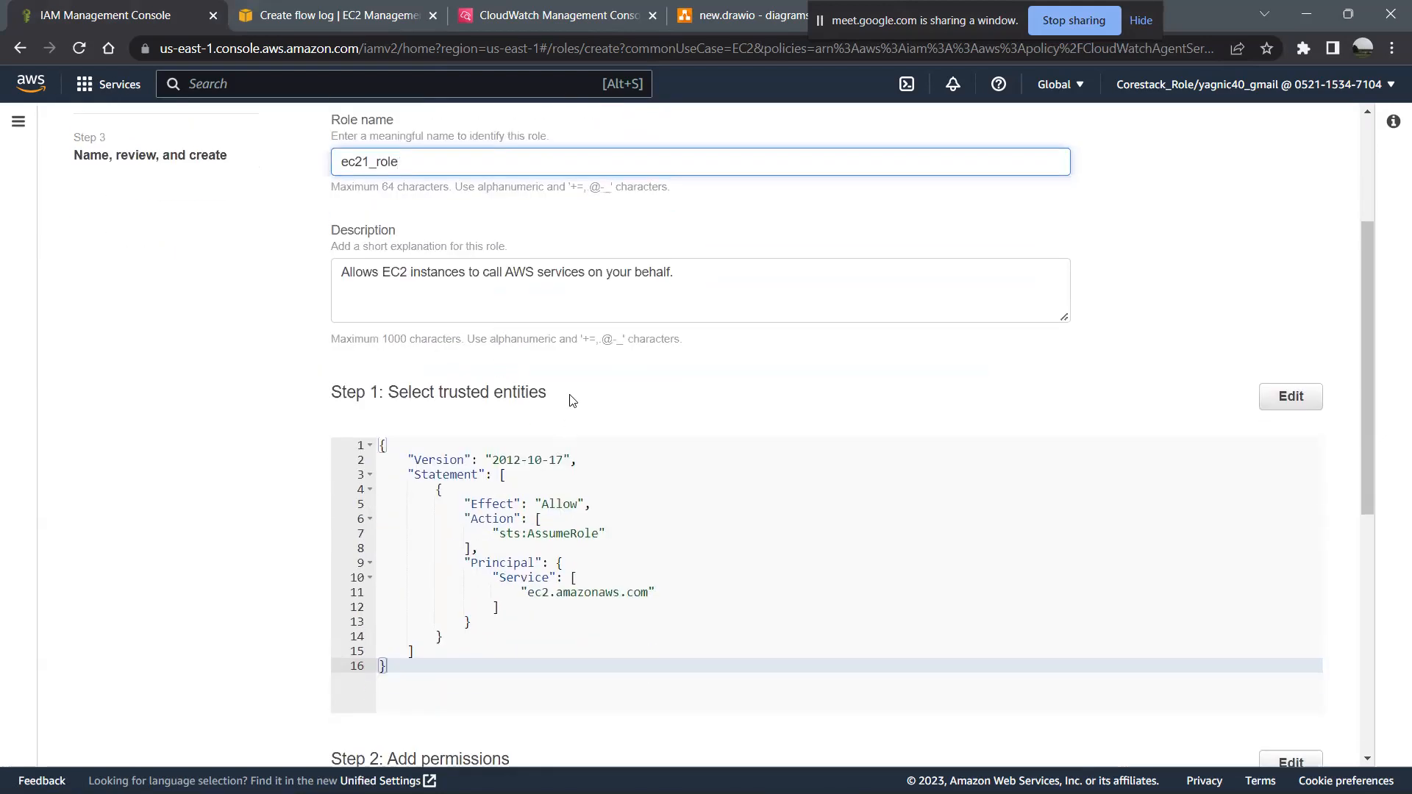
scroll(572, 400, "down", 3)
scroll(572, 399, "up", 1)
scroll(573, 399, "down", 2)
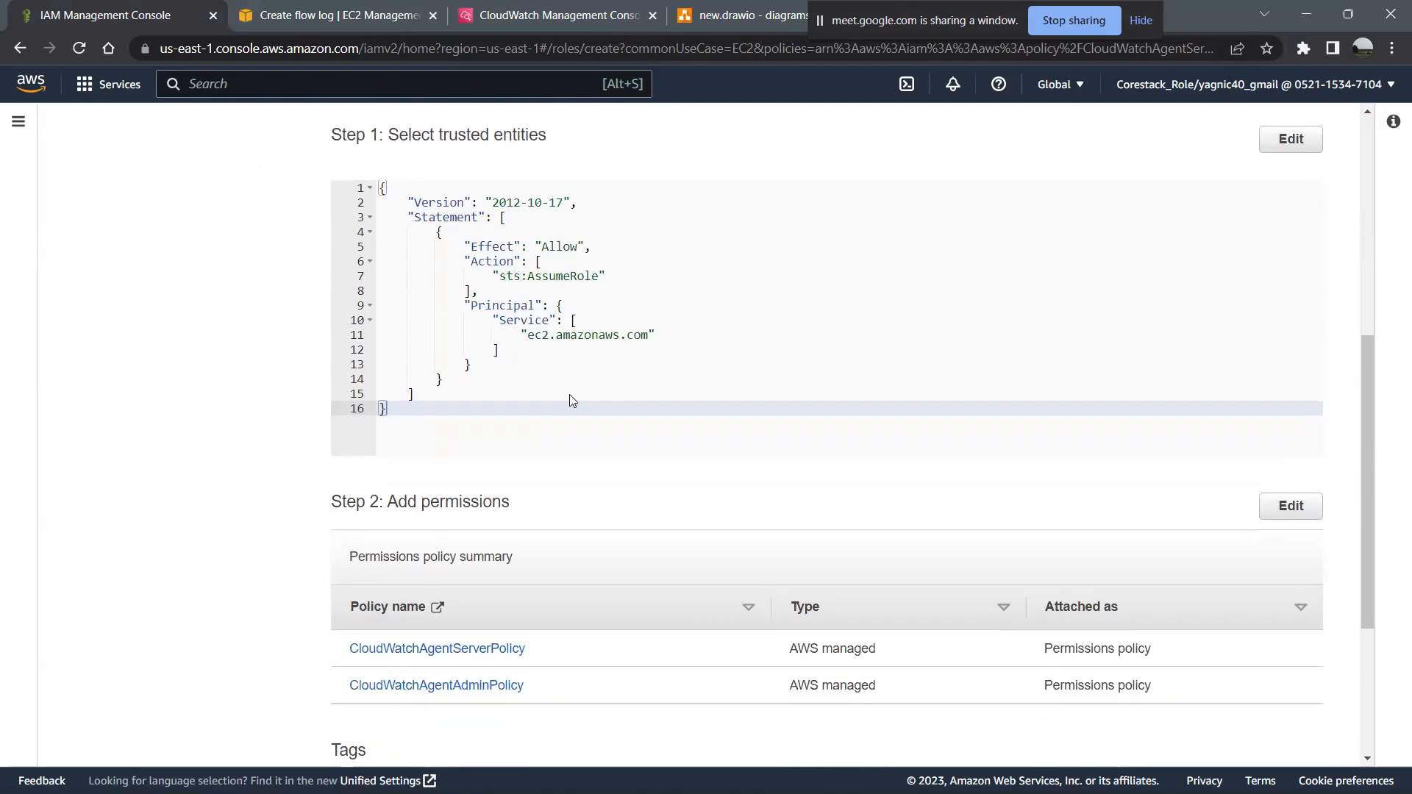
scroll(571, 401, "down", 2)
scroll(571, 400, "down", 1)
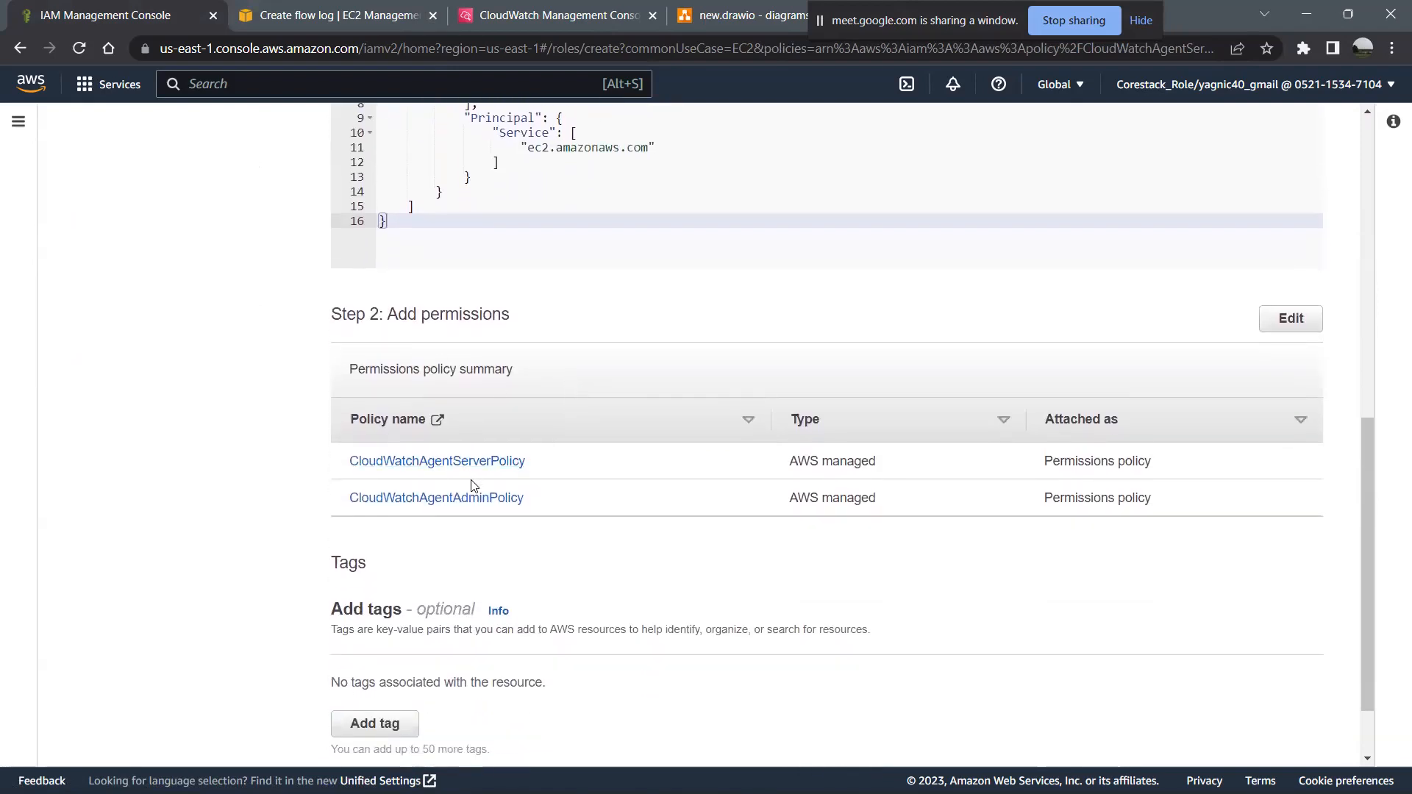
scroll(668, 595, "down", 1)
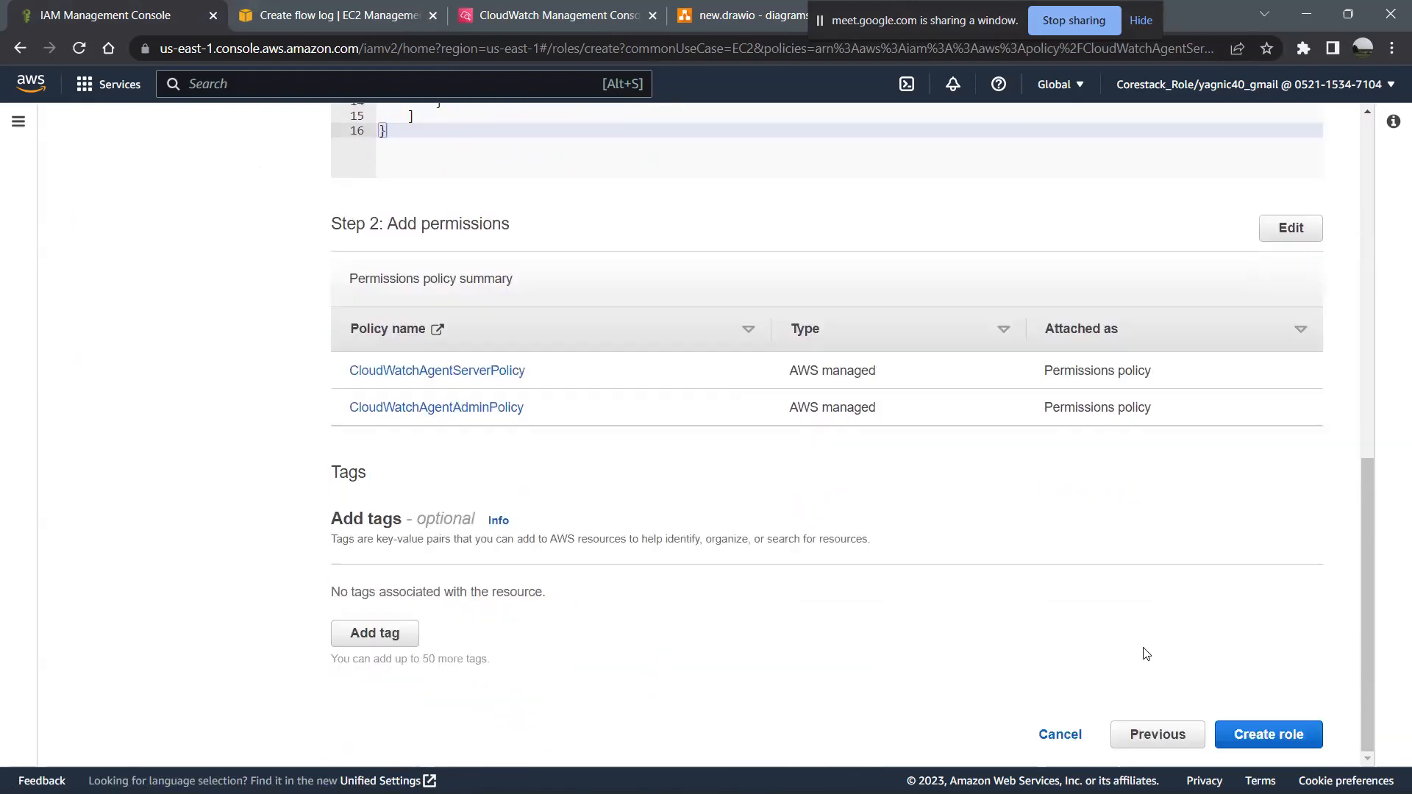
left_click(1261, 736)
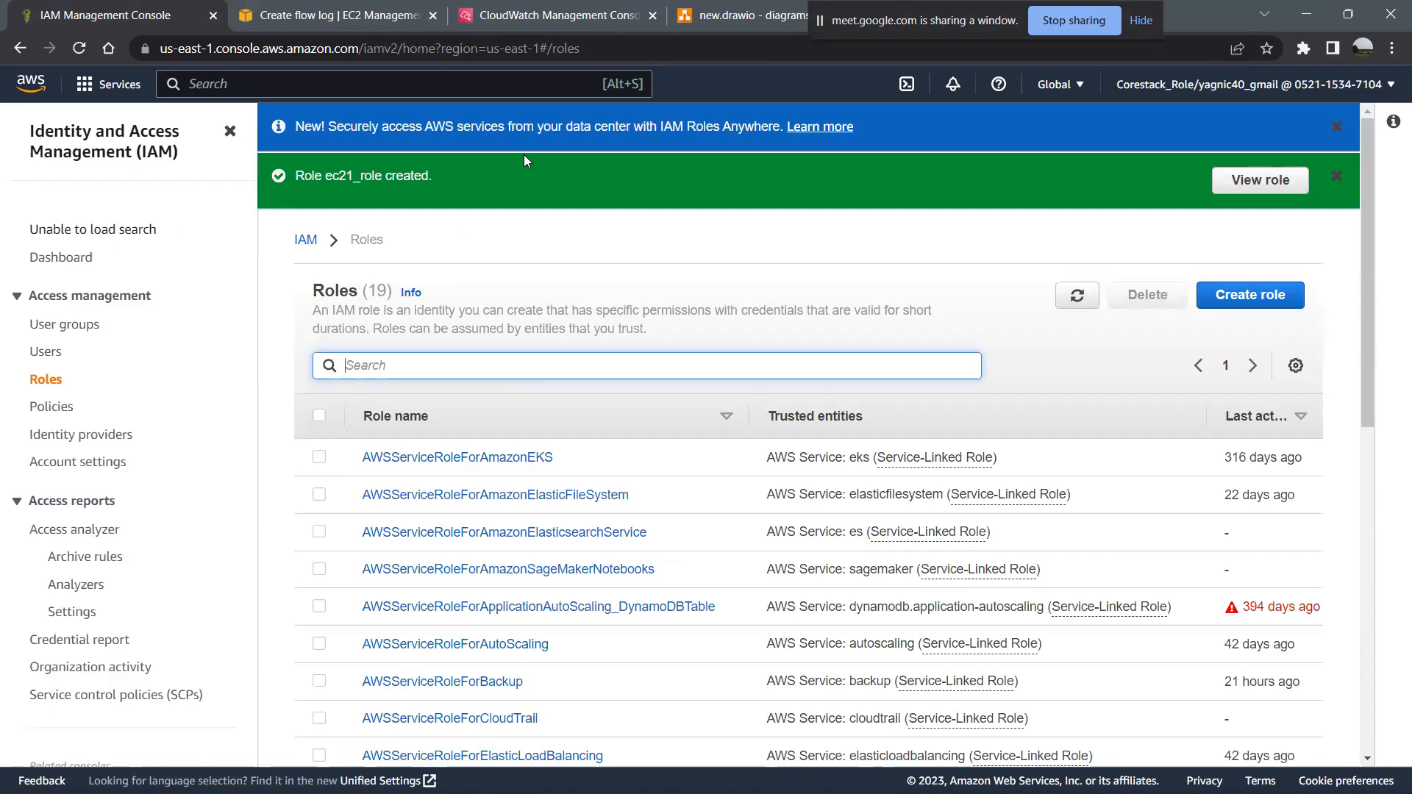
- Return to the flow log form and look for the new role among the available IAM roles
left_click(353, 11)
scroll(322, 320, "up", 8)
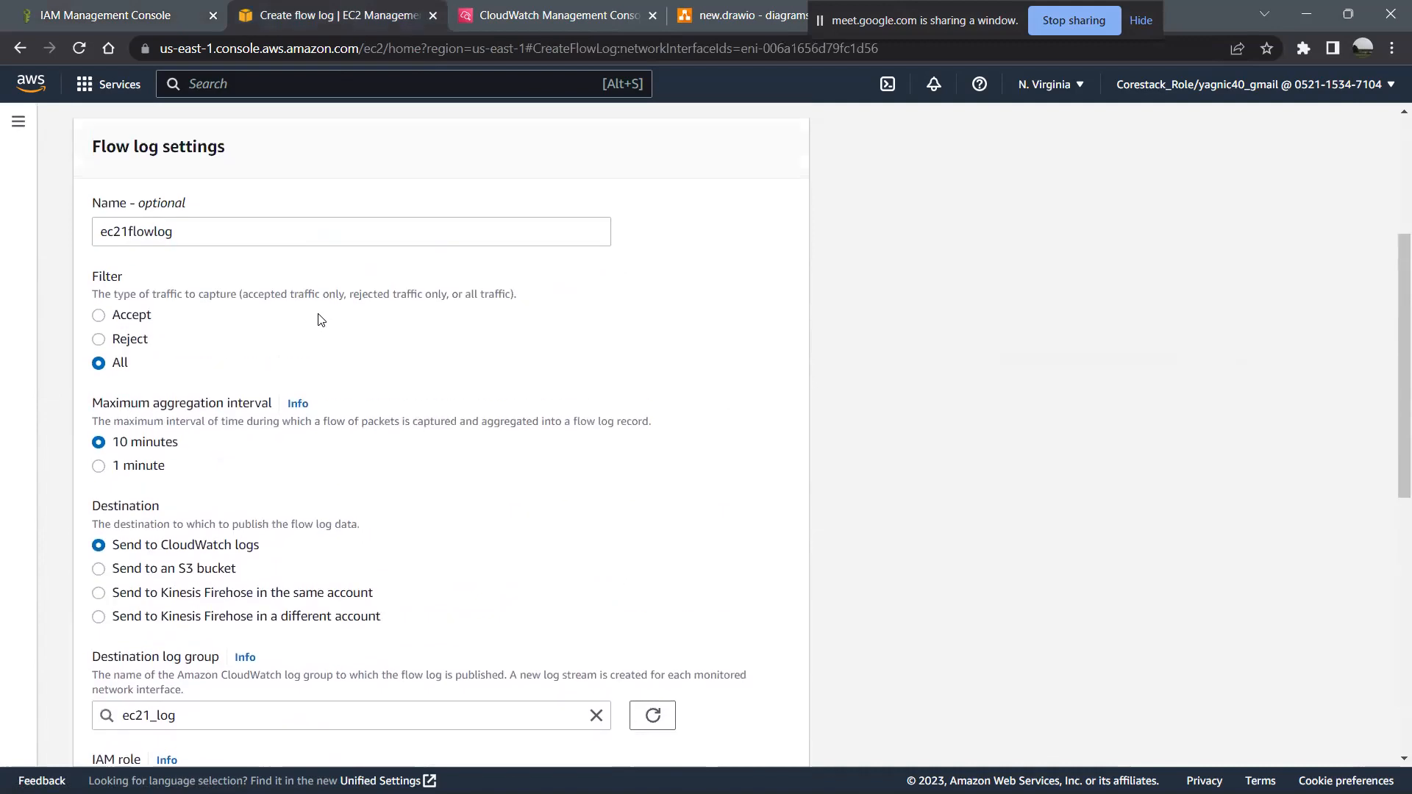
scroll(322, 320, "down", 8)
left_click(318, 305)
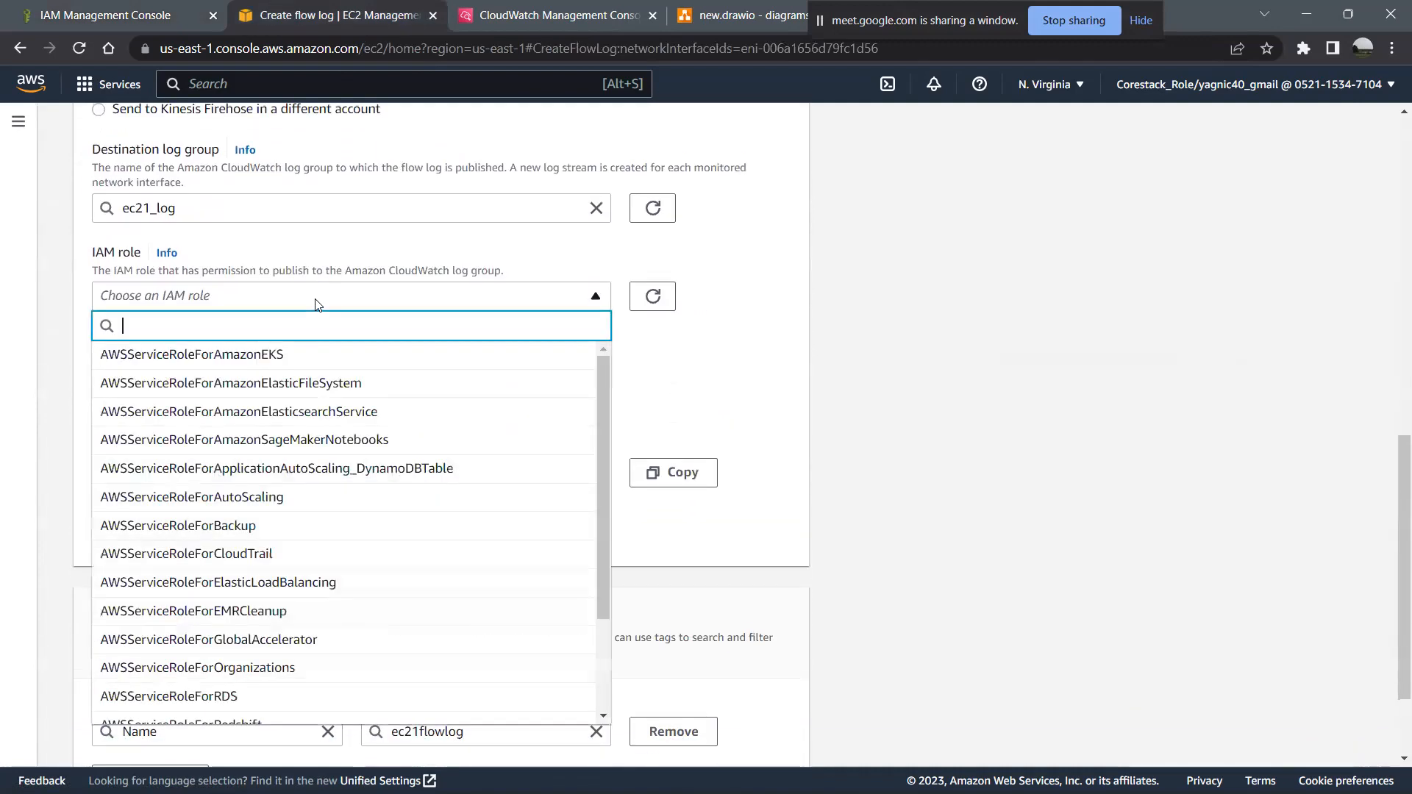
scroll(391, 505, "down", 2)
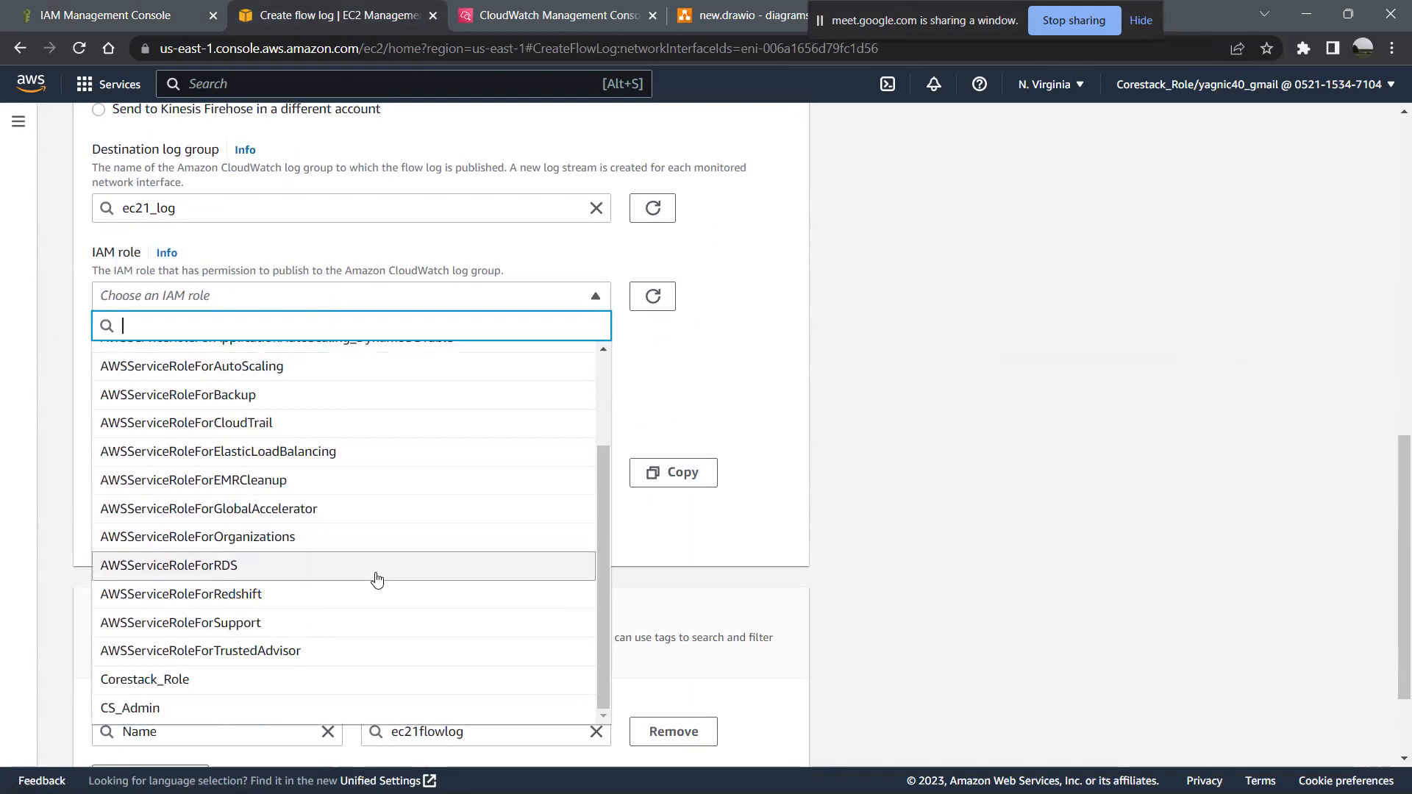
scroll(375, 577, "up", 3)
left_click(13, 358)
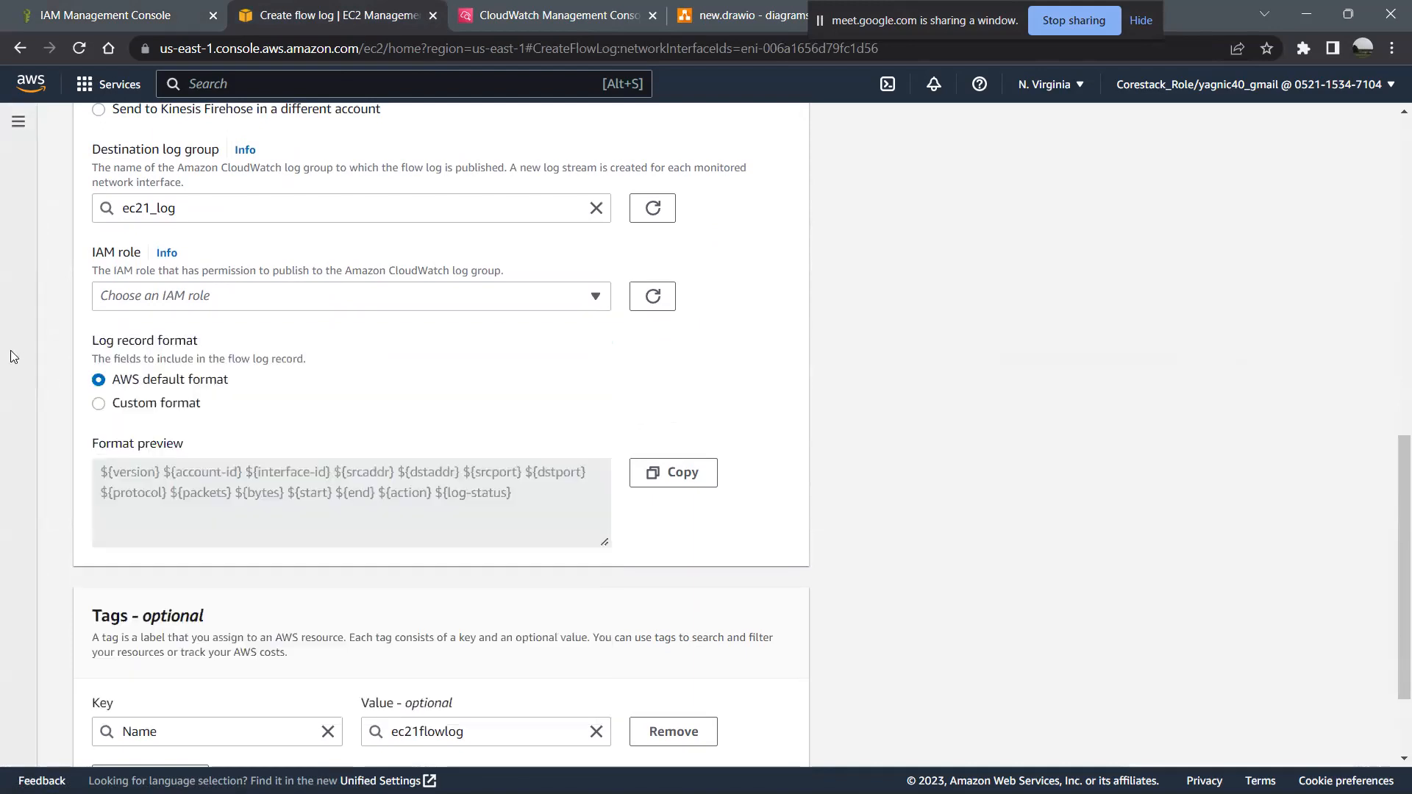
- Reload the flow log form and name the flow log ec2_flow
left_click(69, 57)
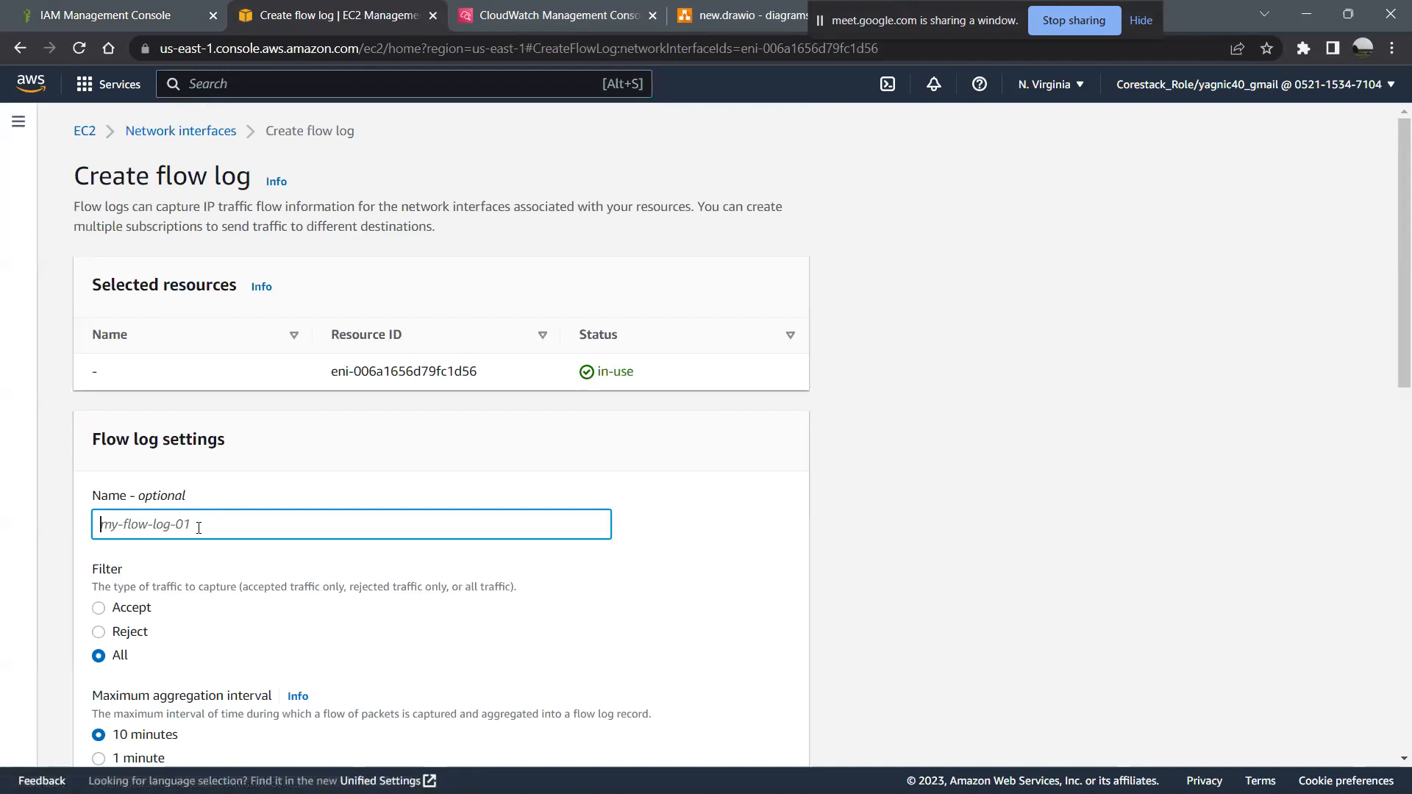
type("ec2_flow")
- Set the destination log group for the CloudWatch logs to ec2_log_group
scroll(199, 528, "down", 6)
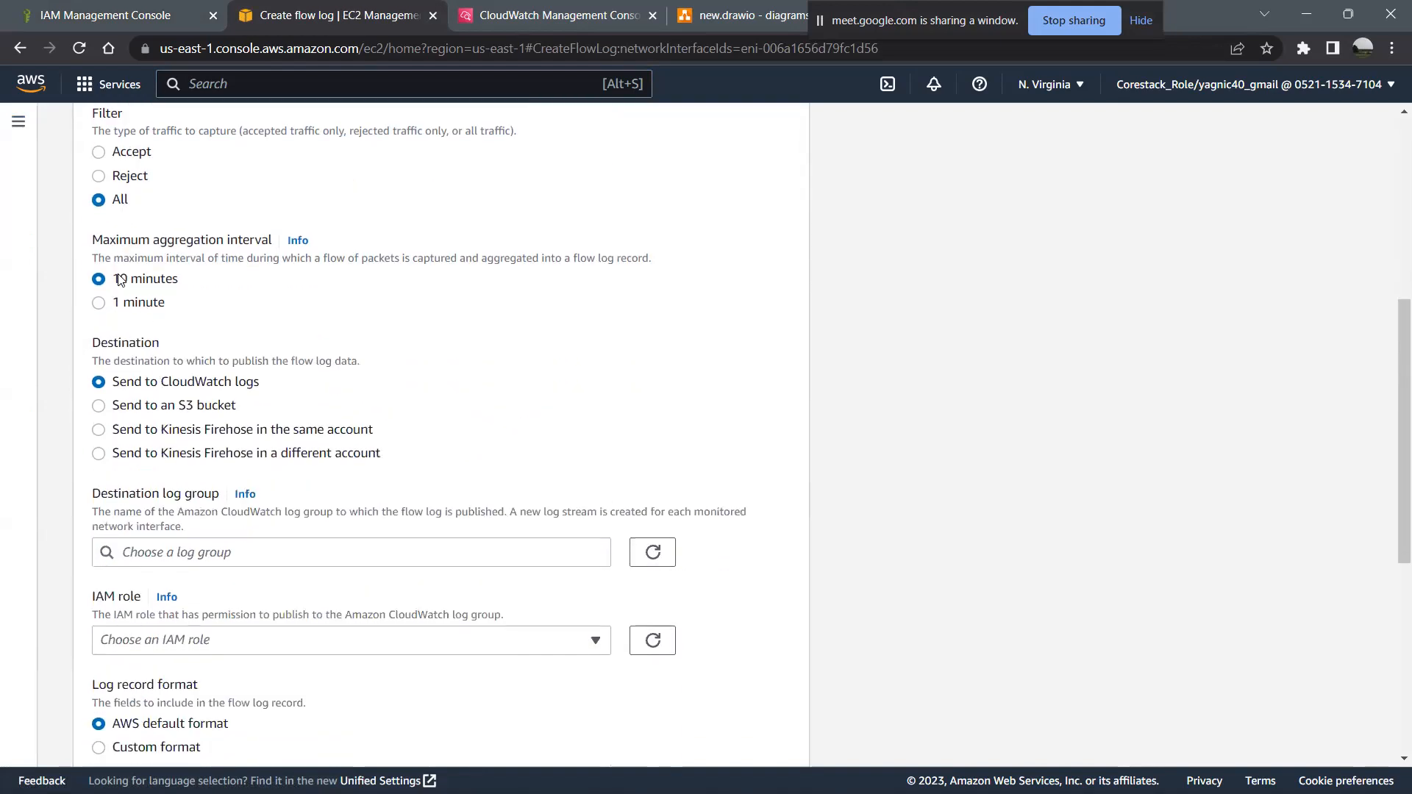
scroll(410, 456, "down", 2)
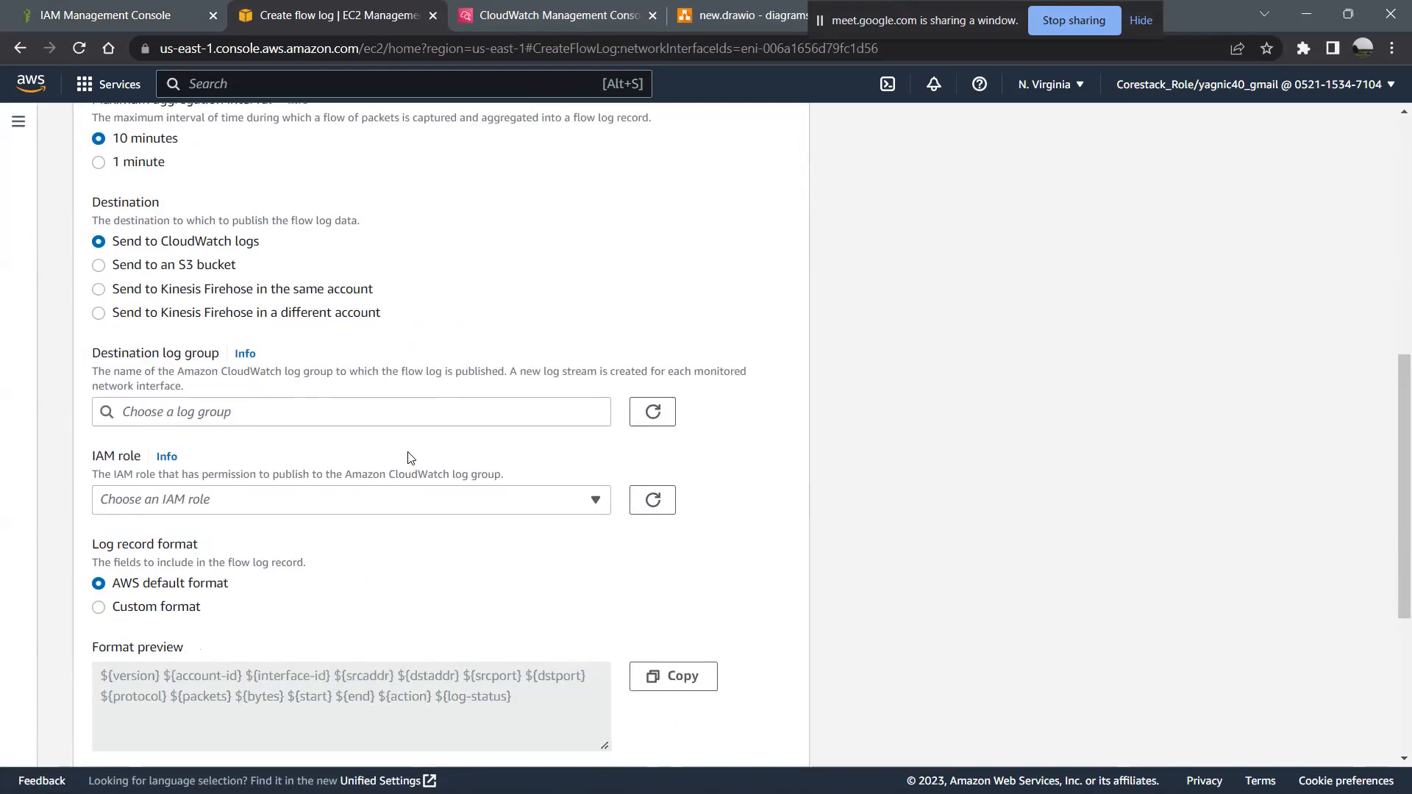
scroll(411, 458, "down", 1)
left_click(392, 339)
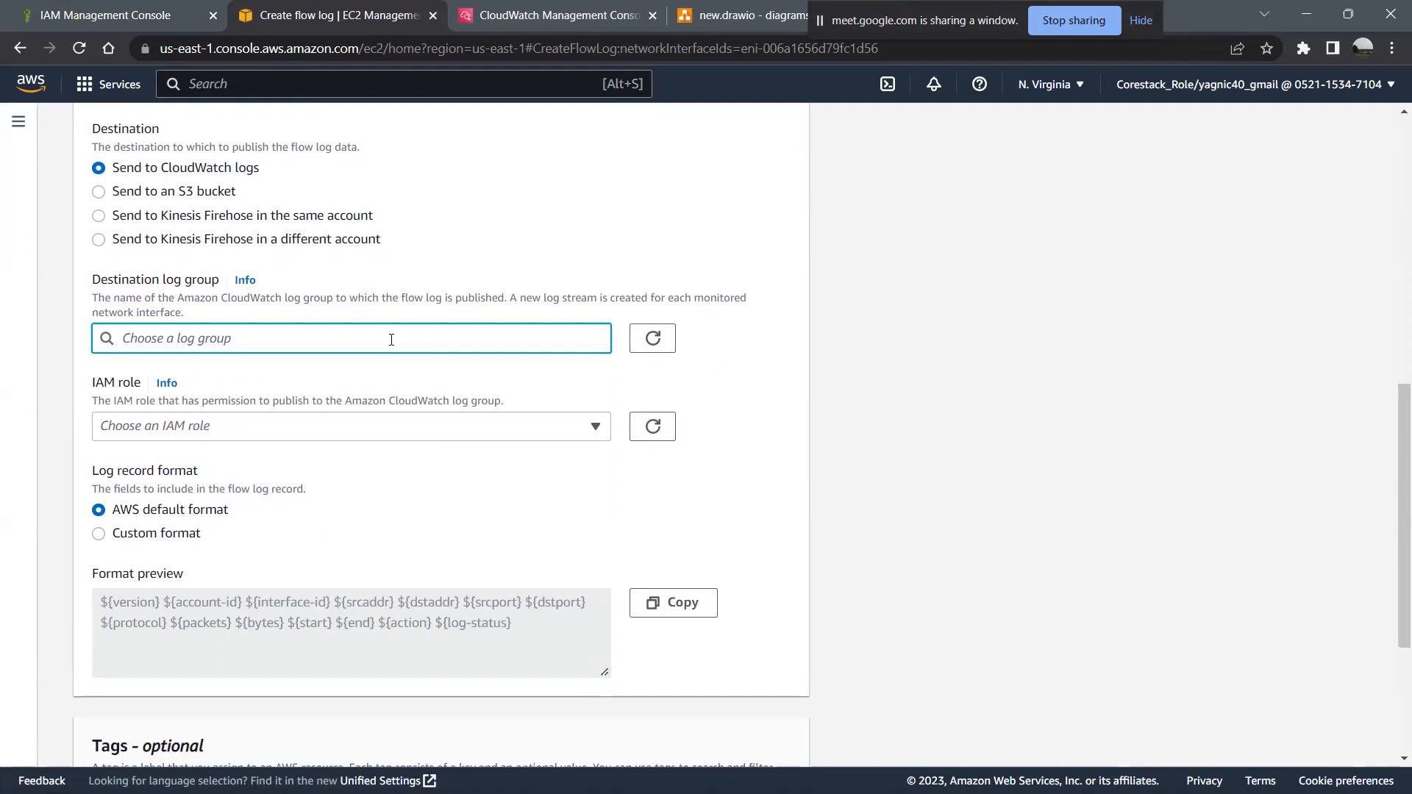
type("ec2")
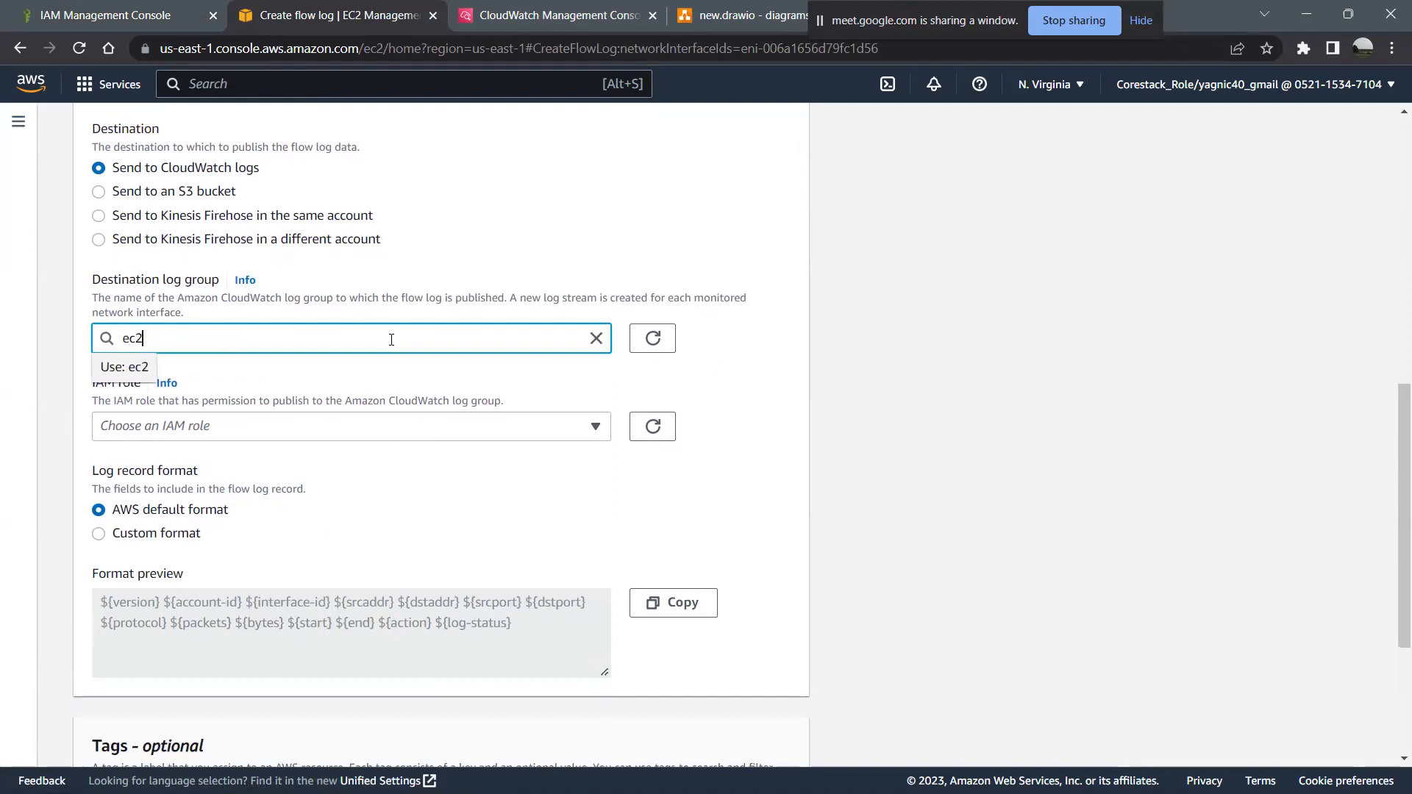
type("_log_group")
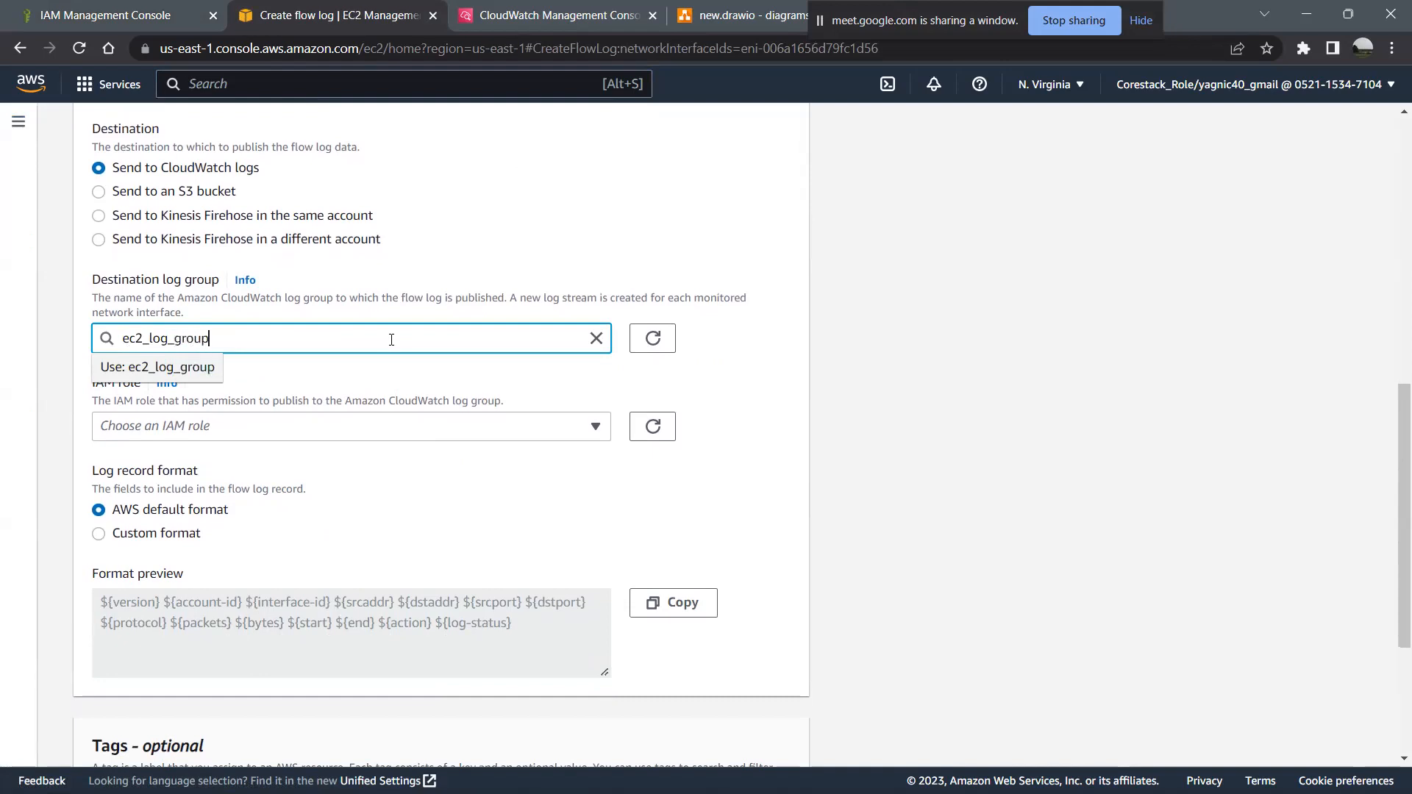
- Assign ec21_role as the IAM role that publishes the flow log
left_click(381, 426)
scroll(428, 603, "down", 5)
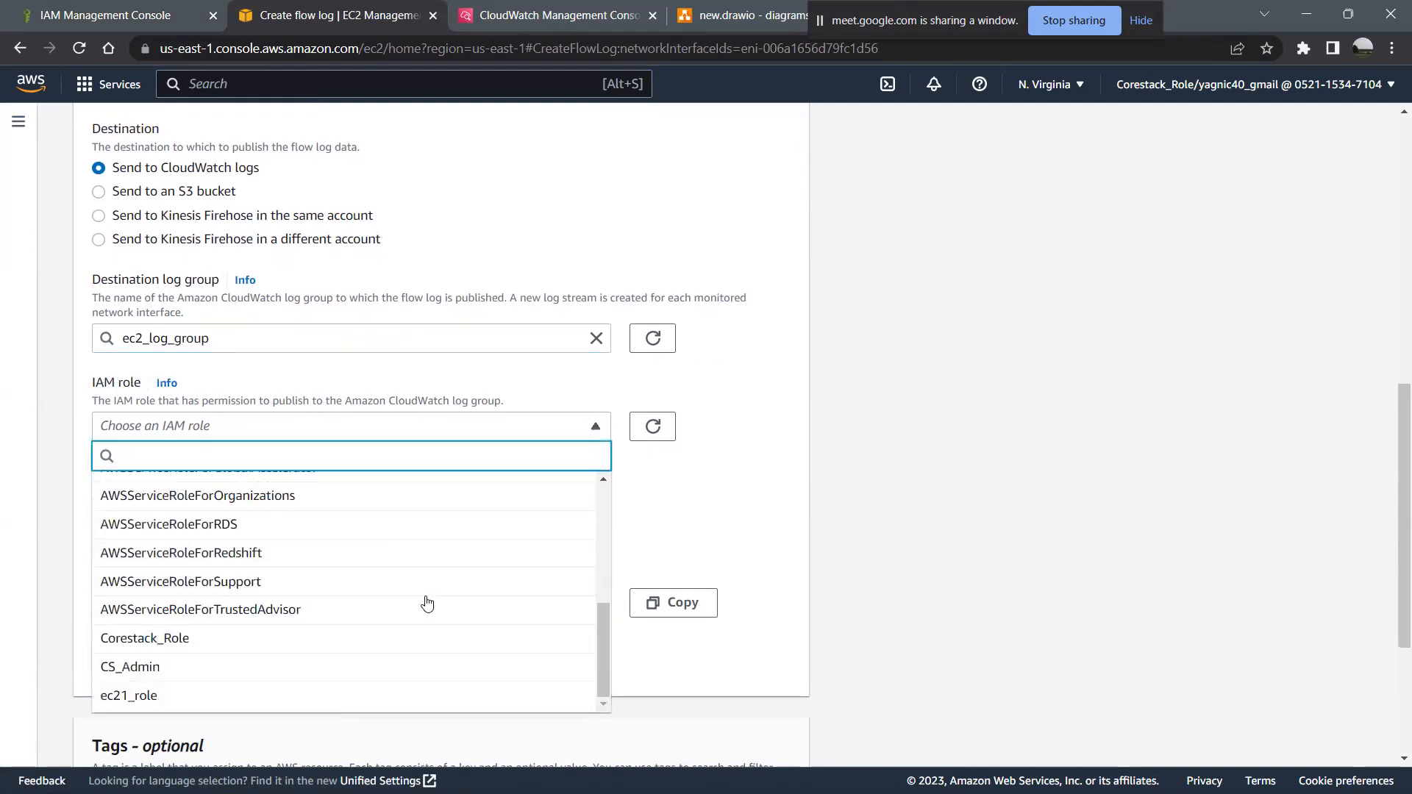
left_click(379, 696)
- Change the log record format to Custom format and look through the attributes available for the log format
scroll(388, 525, "down", 2)
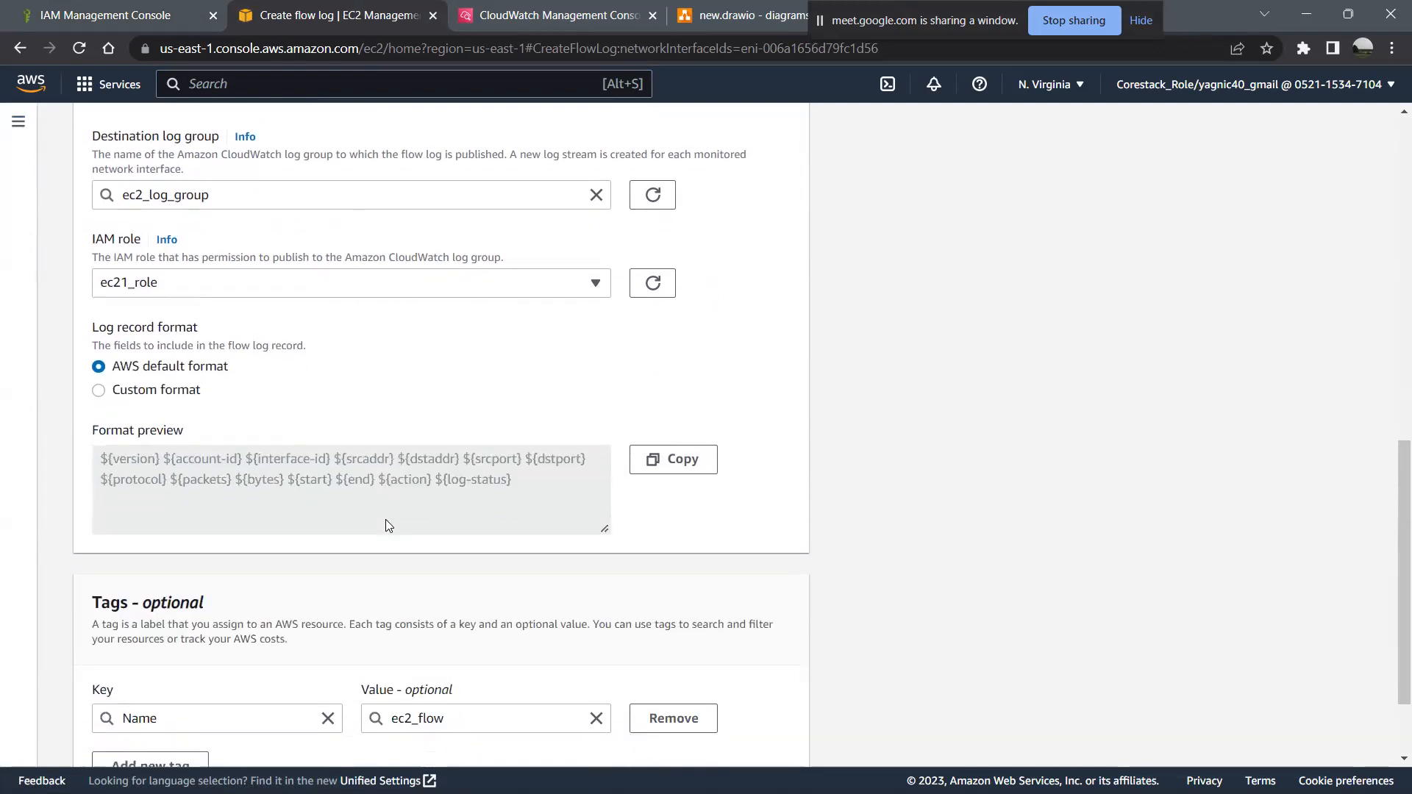
left_click(189, 390)
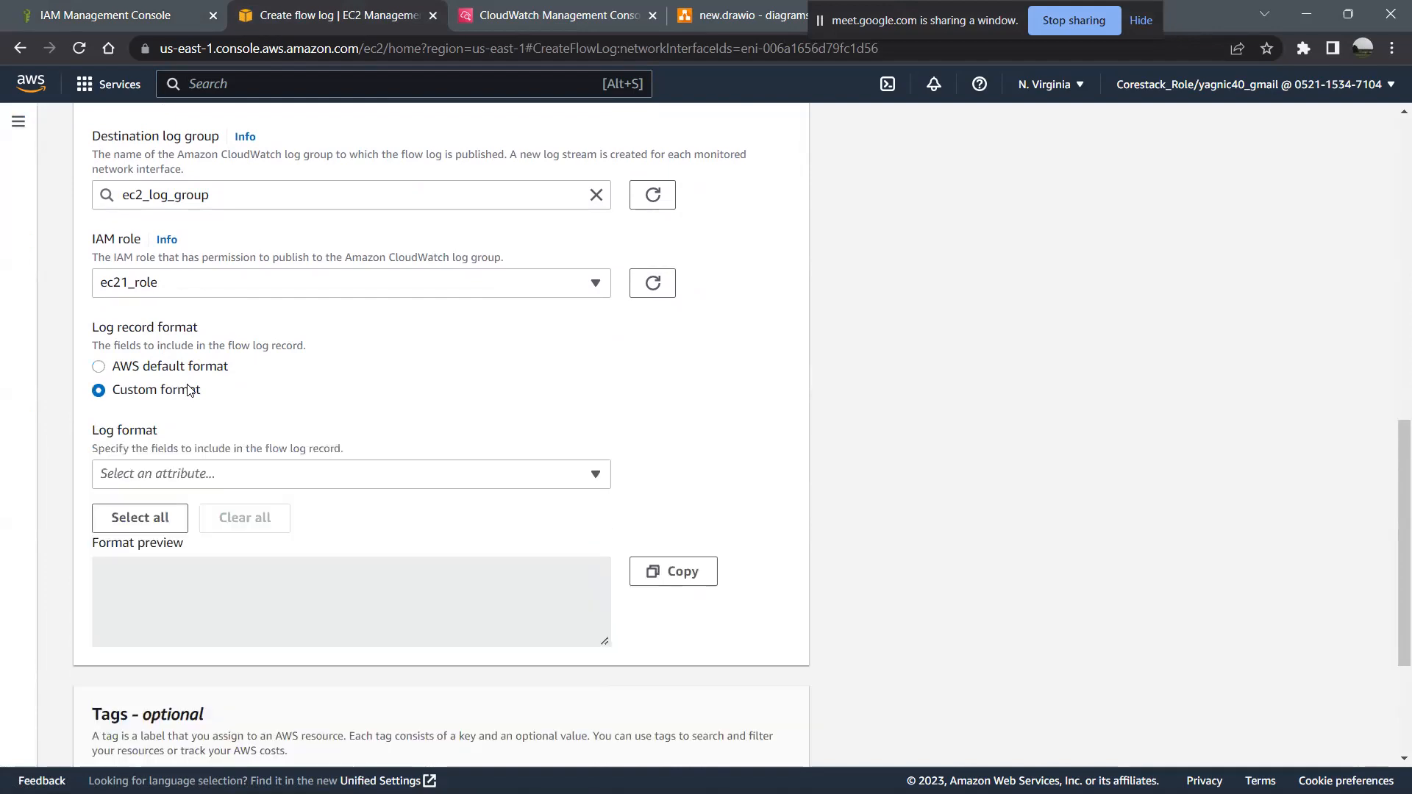
left_click(190, 366)
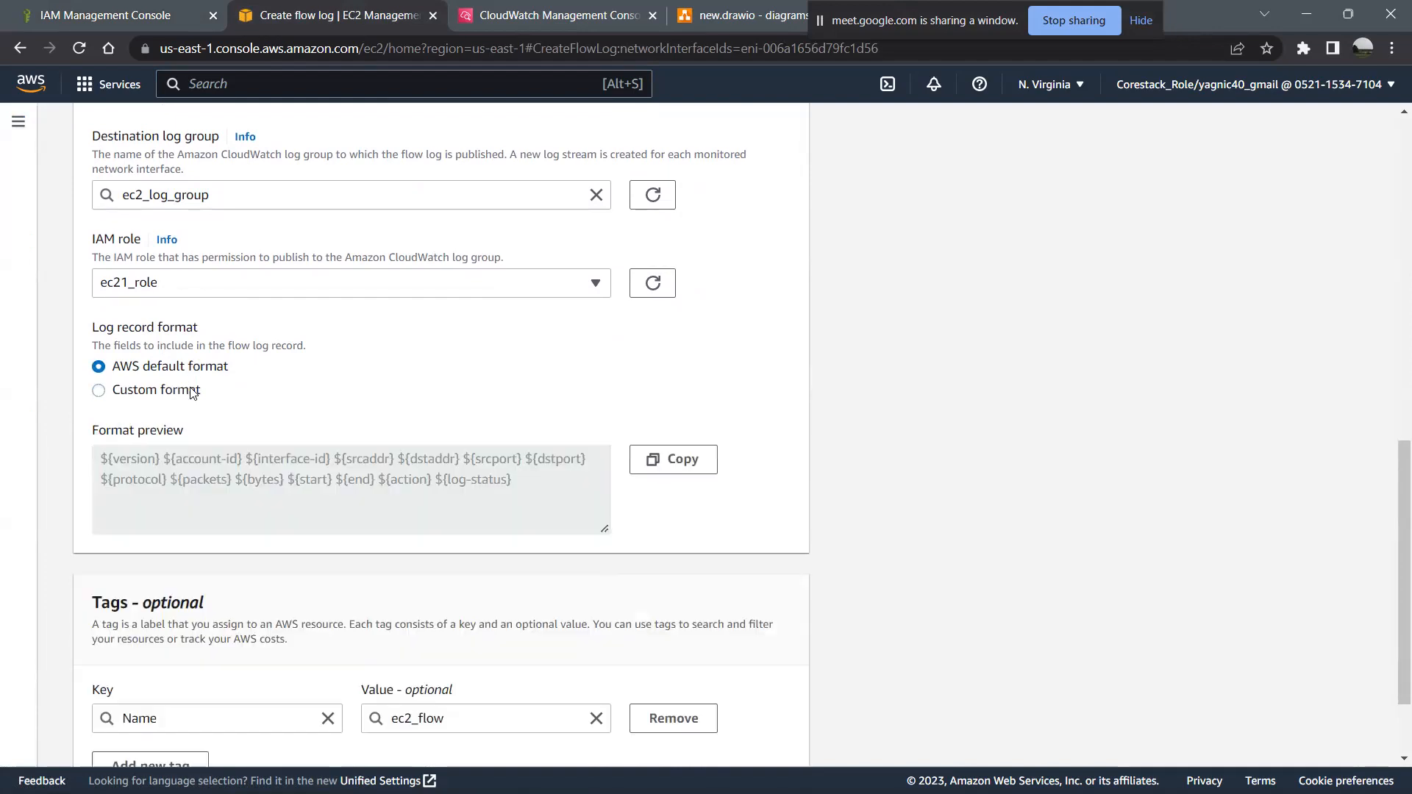
left_click(192, 389)
left_click(205, 479)
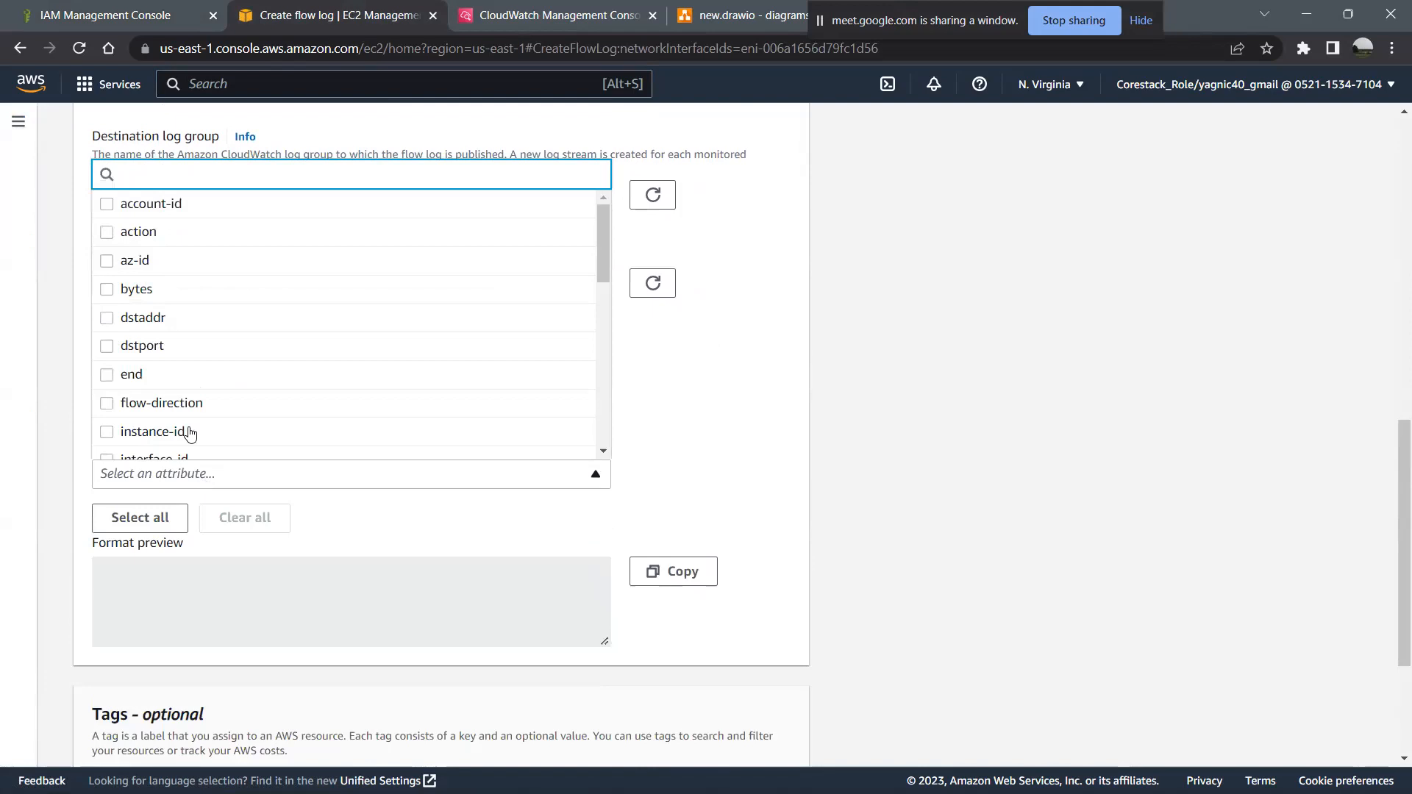
scroll(289, 370, "down", 8)
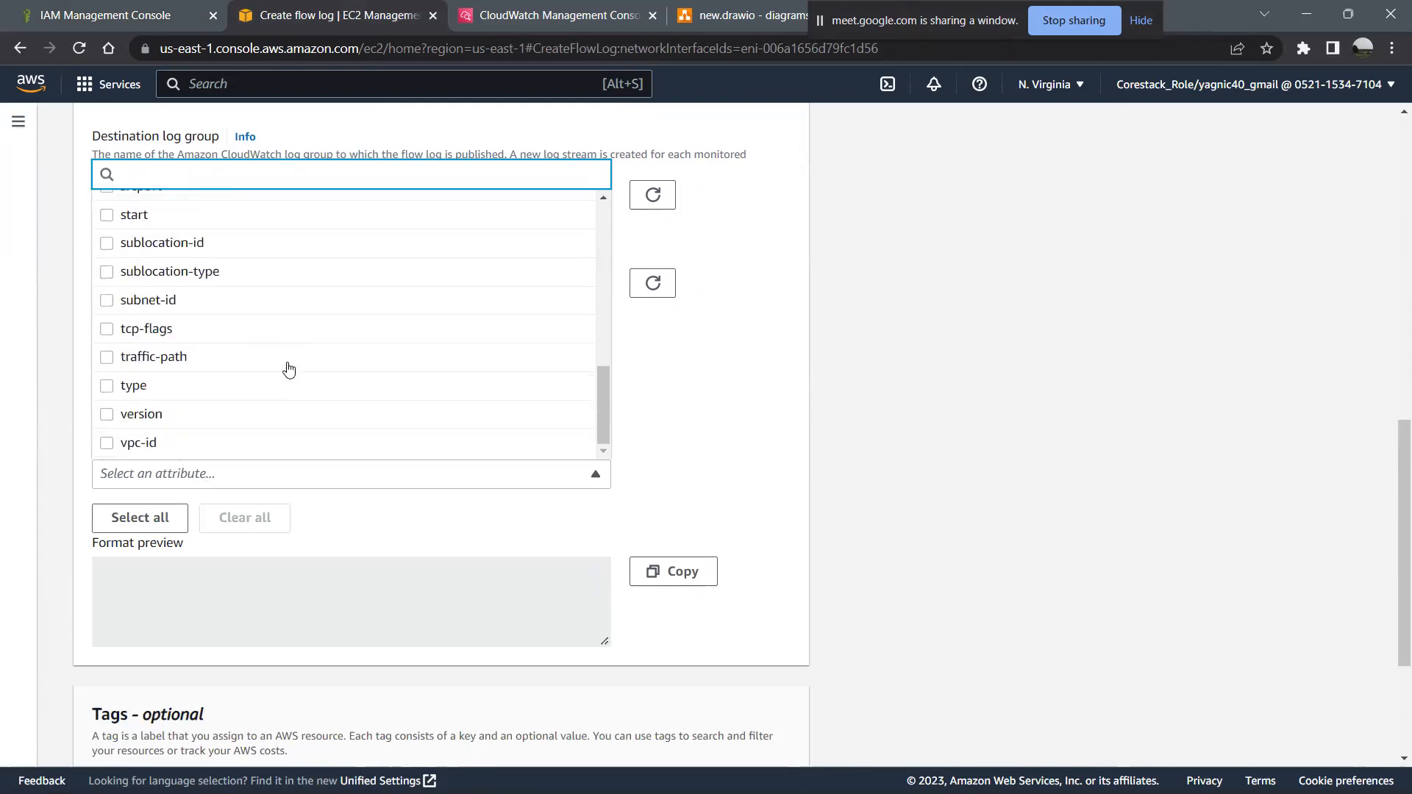
left_click(662, 385)
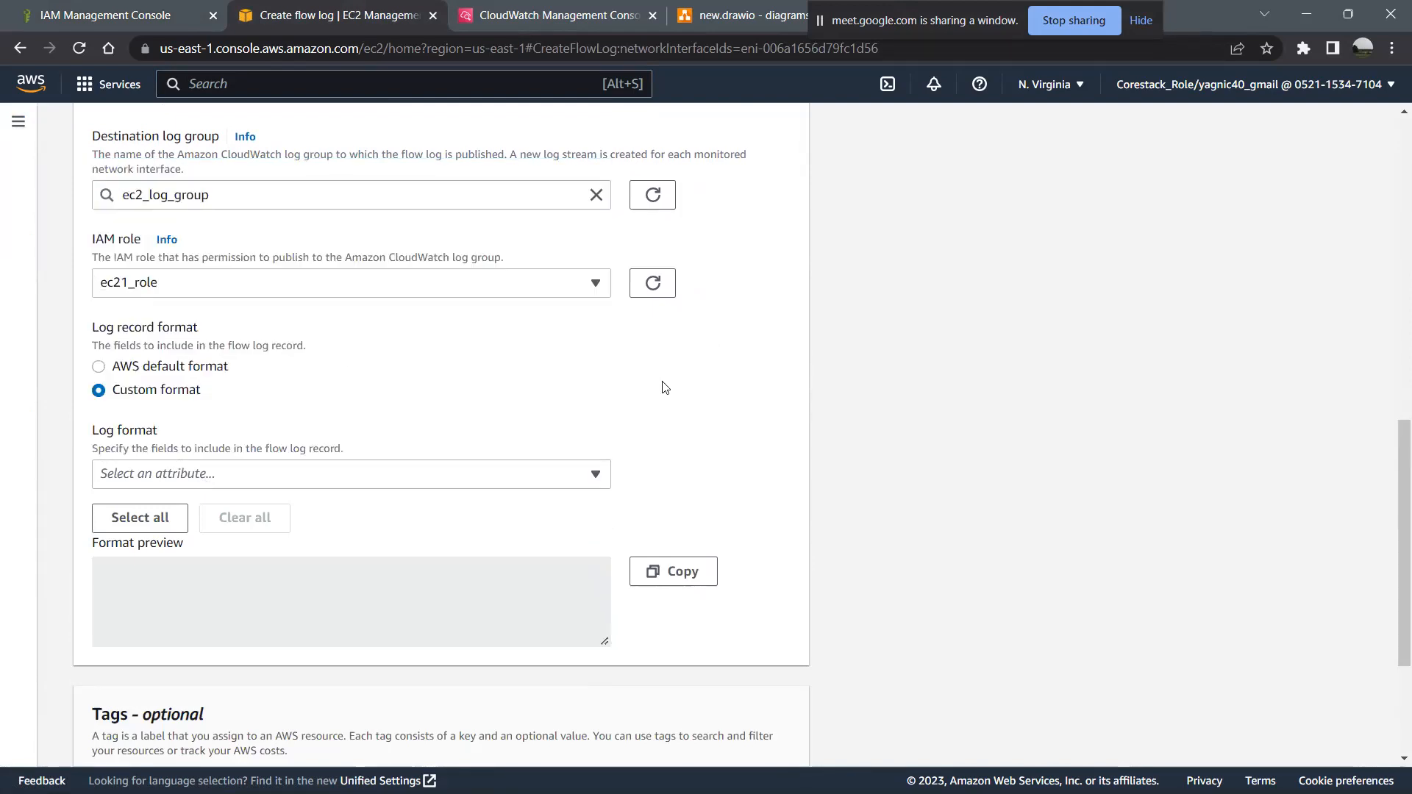
- Set the log record format back to AWS default format and create the flow log for the network interface
left_click(181, 363)
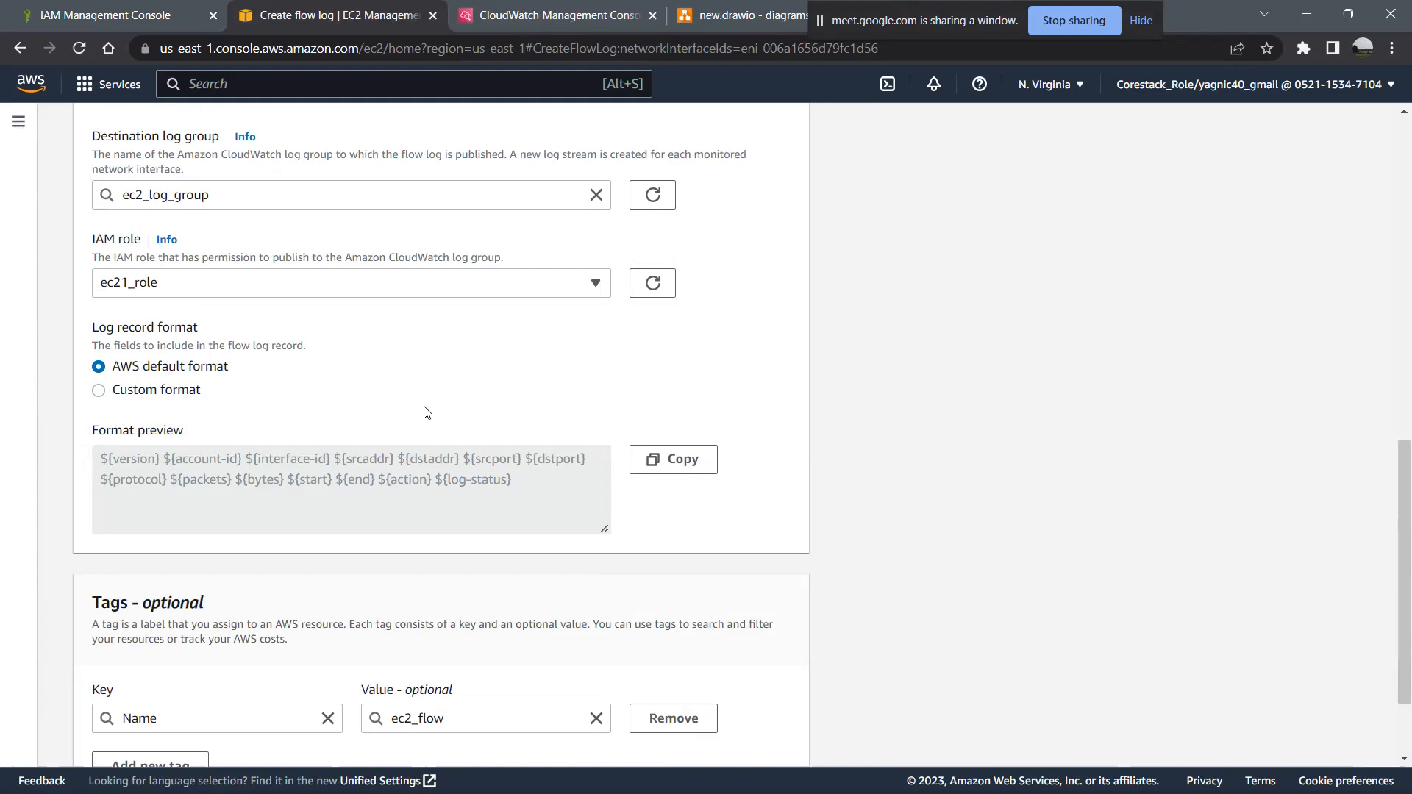
scroll(449, 471, "down", 2)
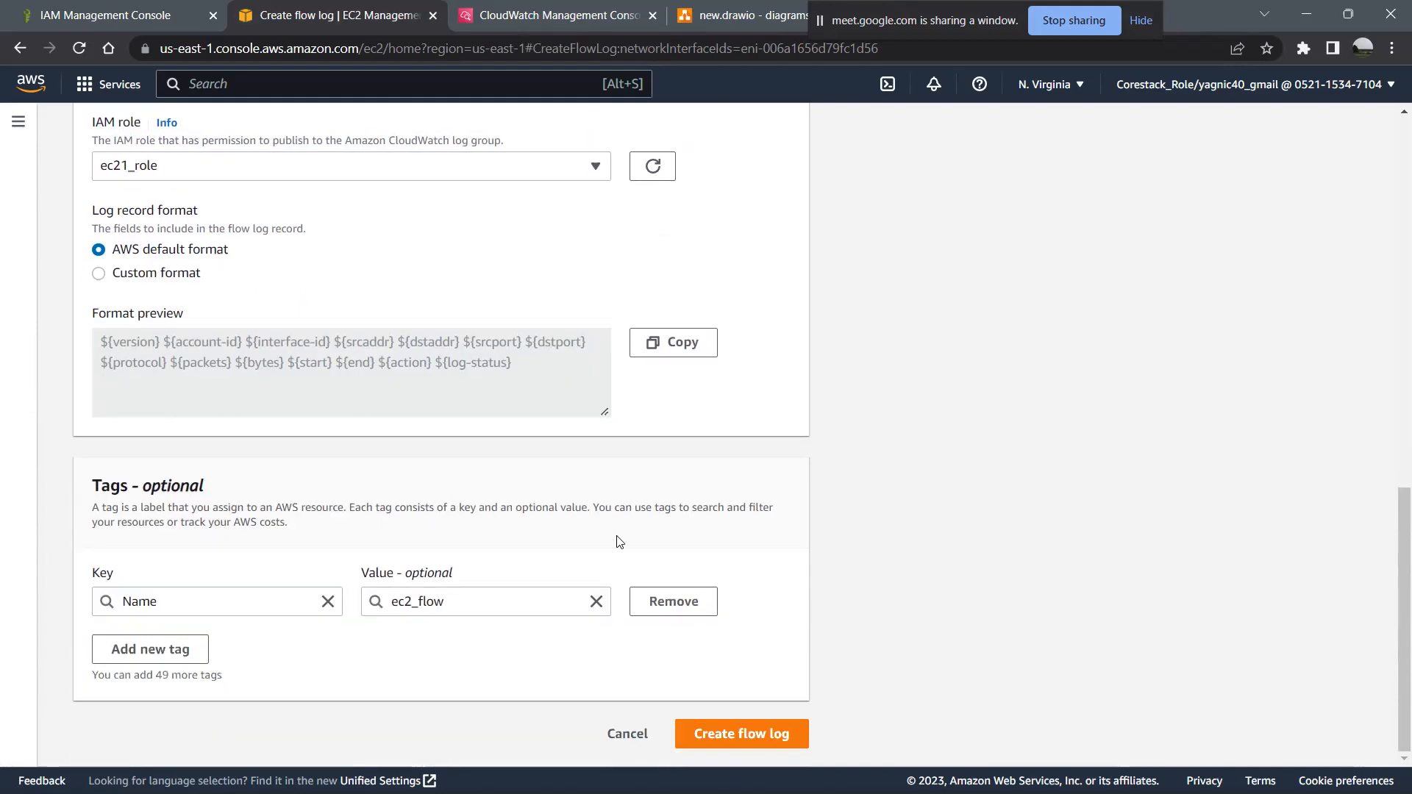
left_click(777, 740)
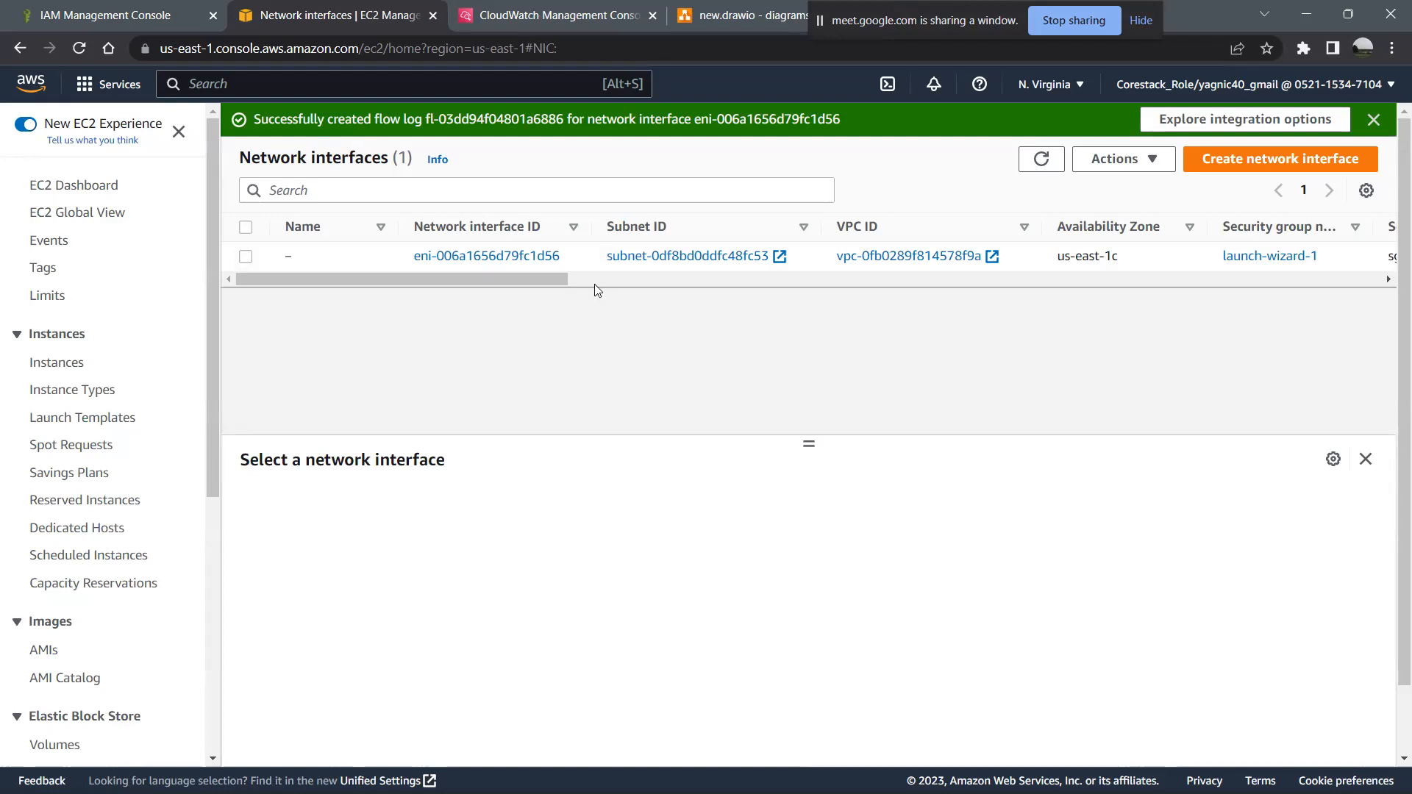
left_click_drag(674, 285, 1317, 259)
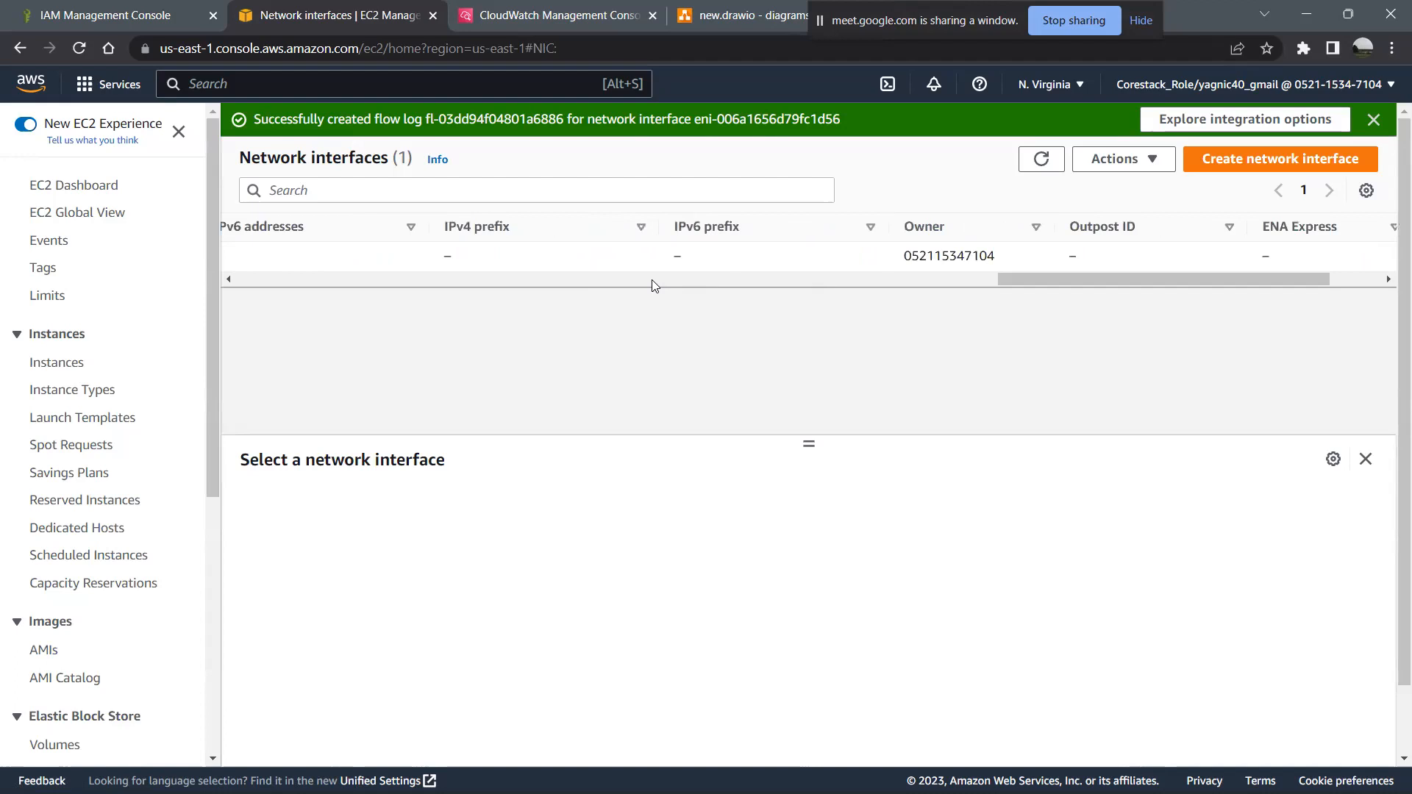
left_click_drag(1043, 274, 186, 252)
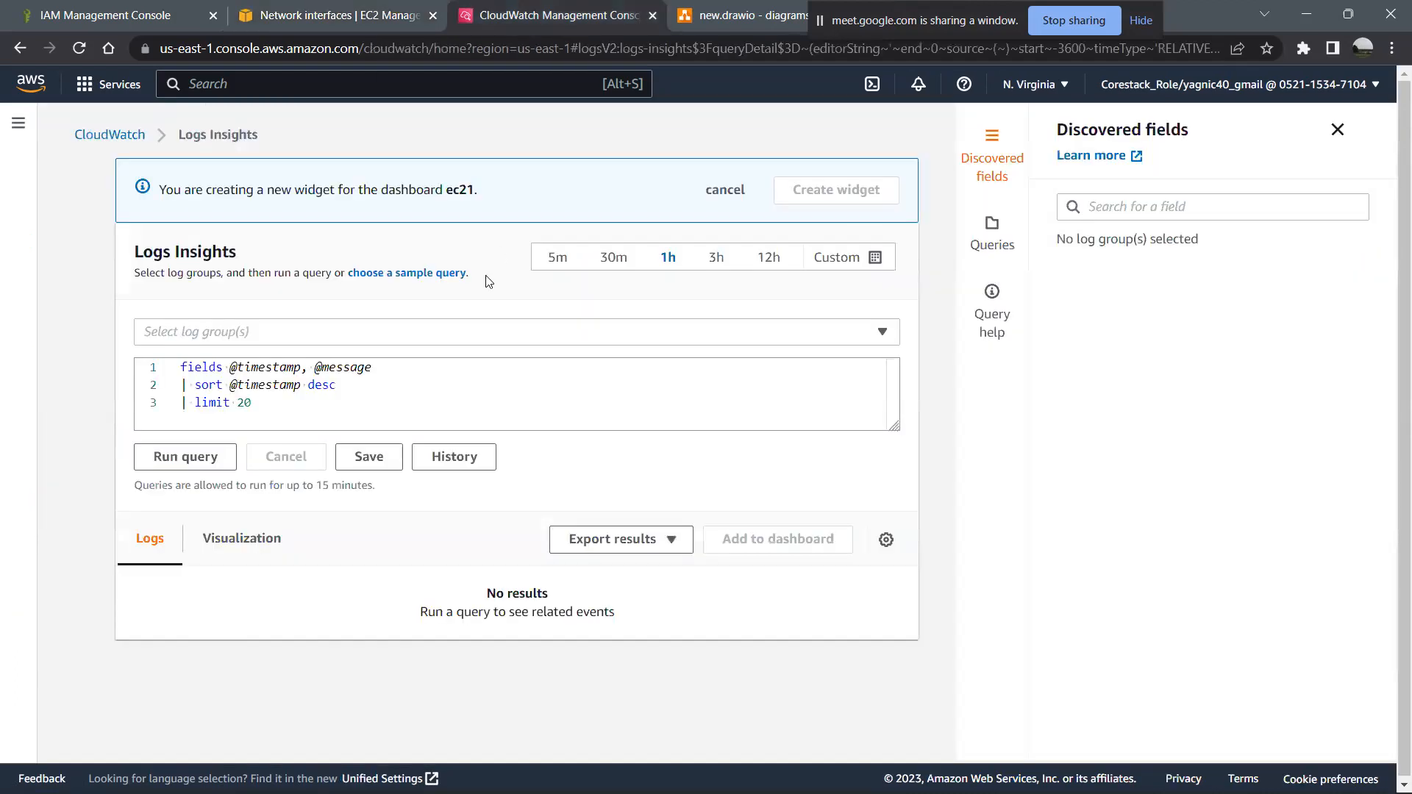
- Reload CloudWatch Logs Insights and search the discovered fields for ec21_flow_log
left_click(81, 49)
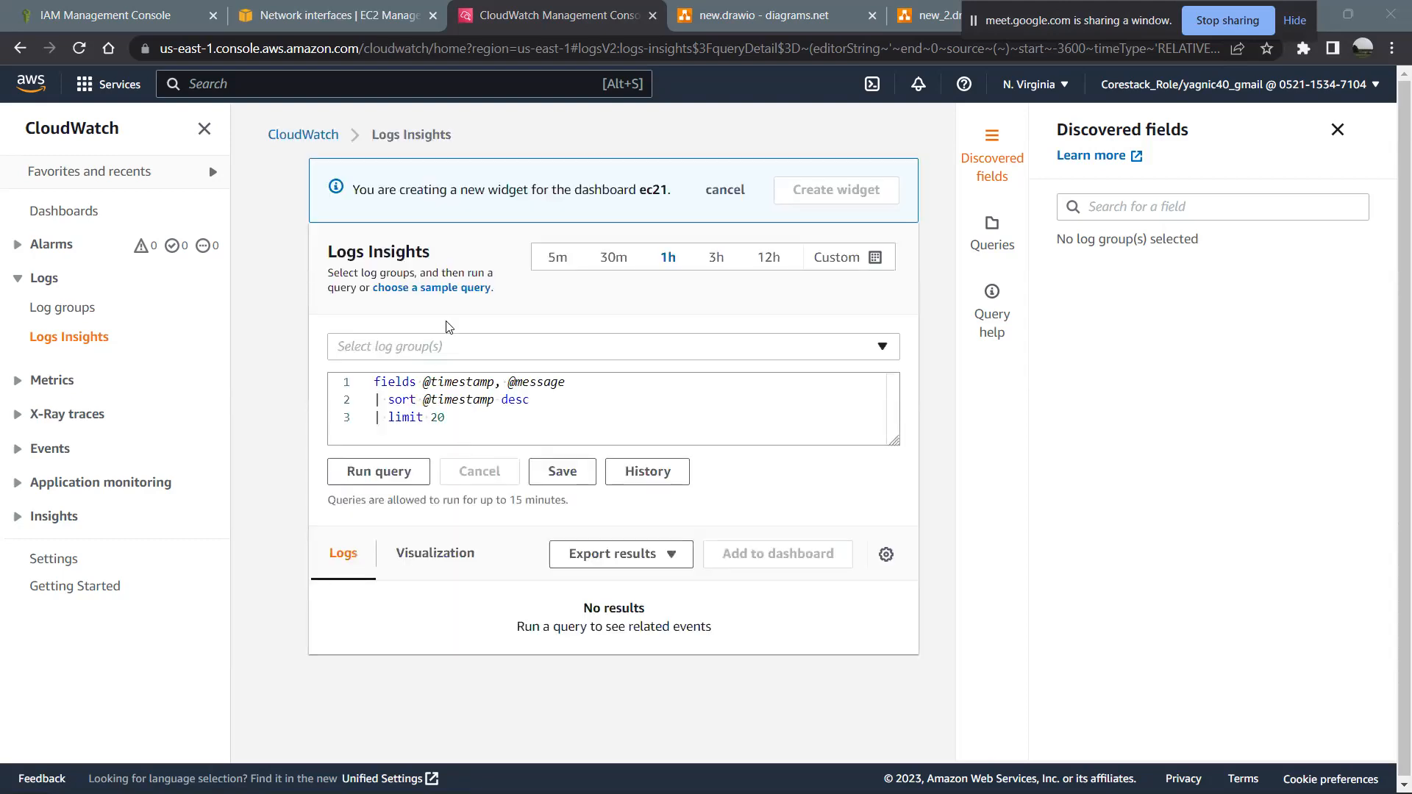
left_click(1101, 211)
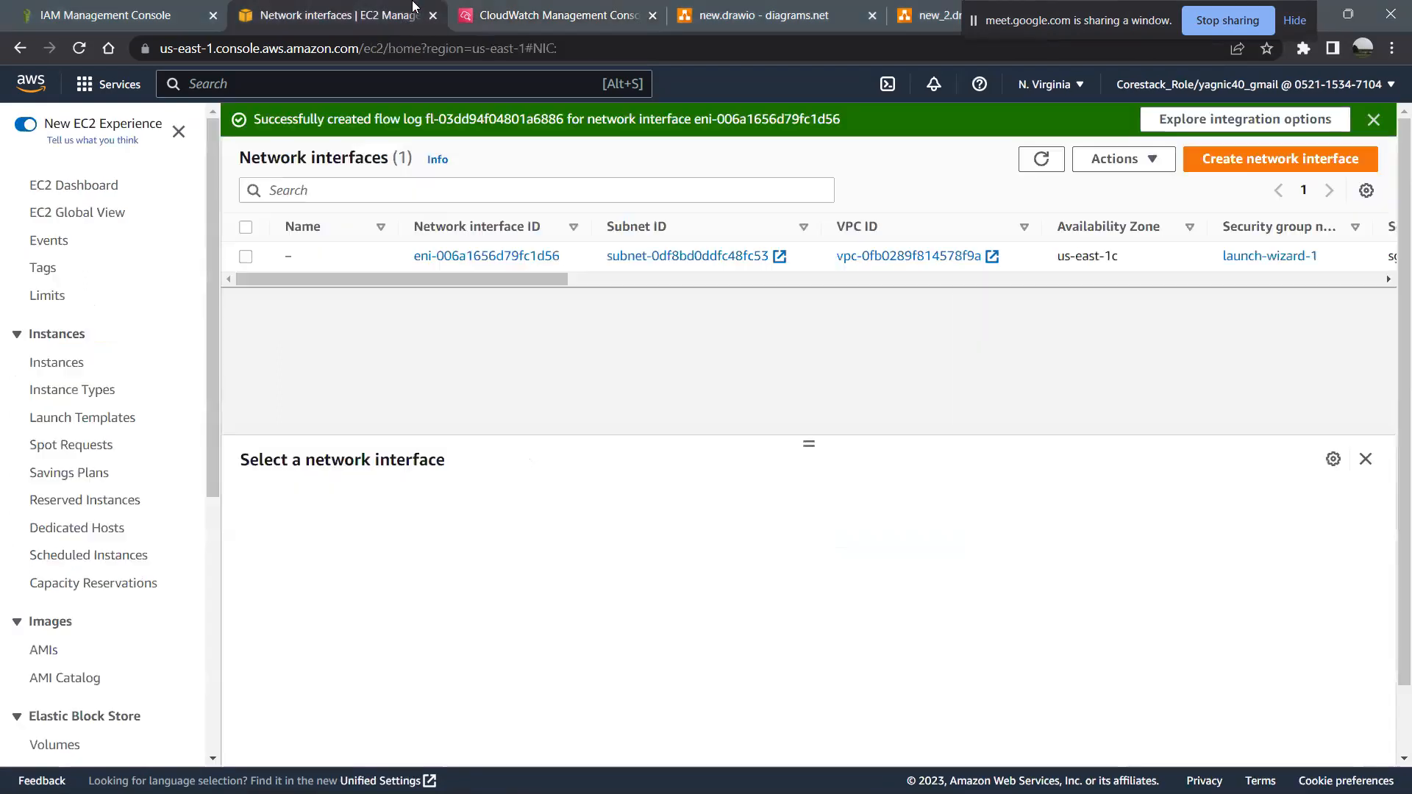
left_click(414, 10)
left_click(496, 7)
type("ec21_flow_log")
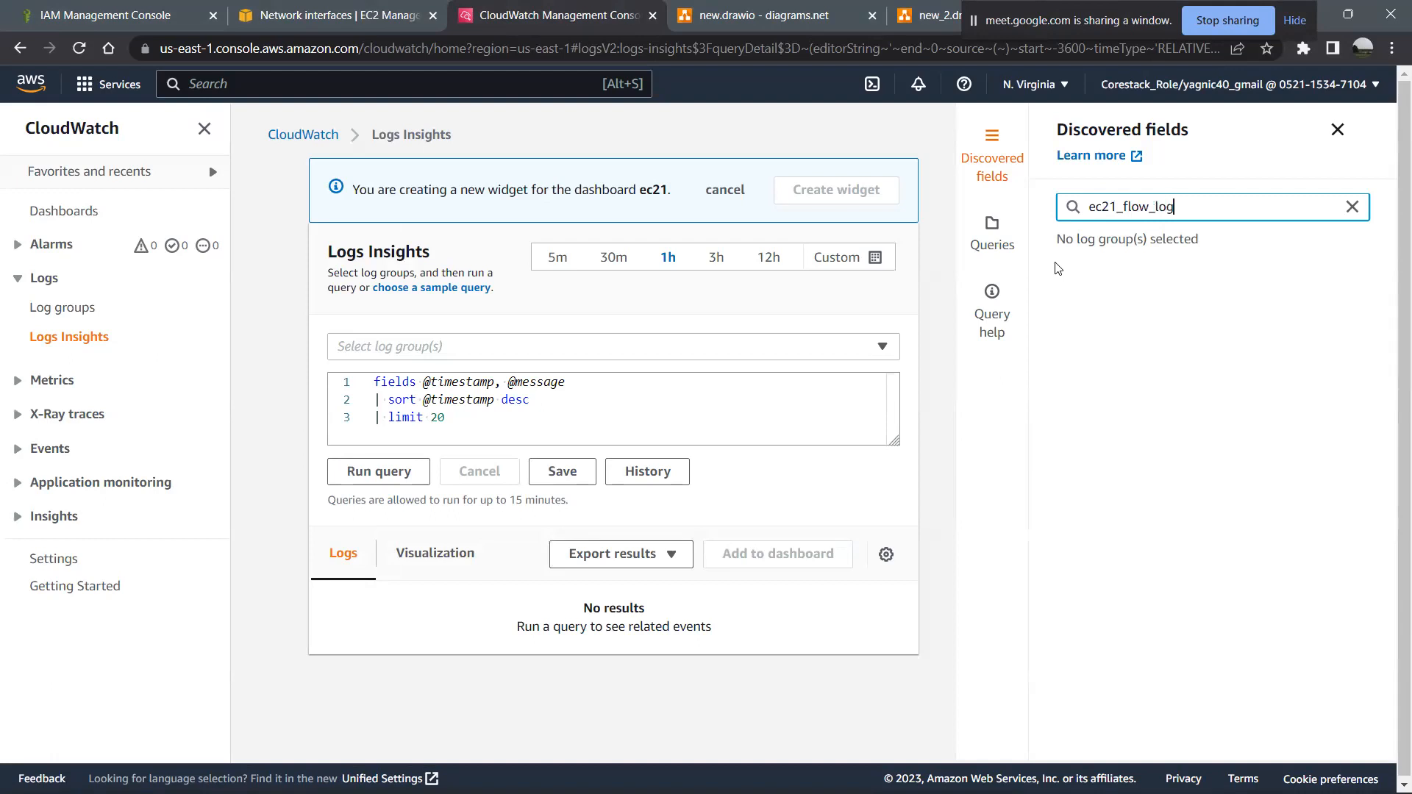
- View the saved queries and query help in Logs Insights, and change the discovered fields search to ec2
left_click_drag(1183, 203, 1104, 206)
key("BackSpace")
left_click(991, 251)
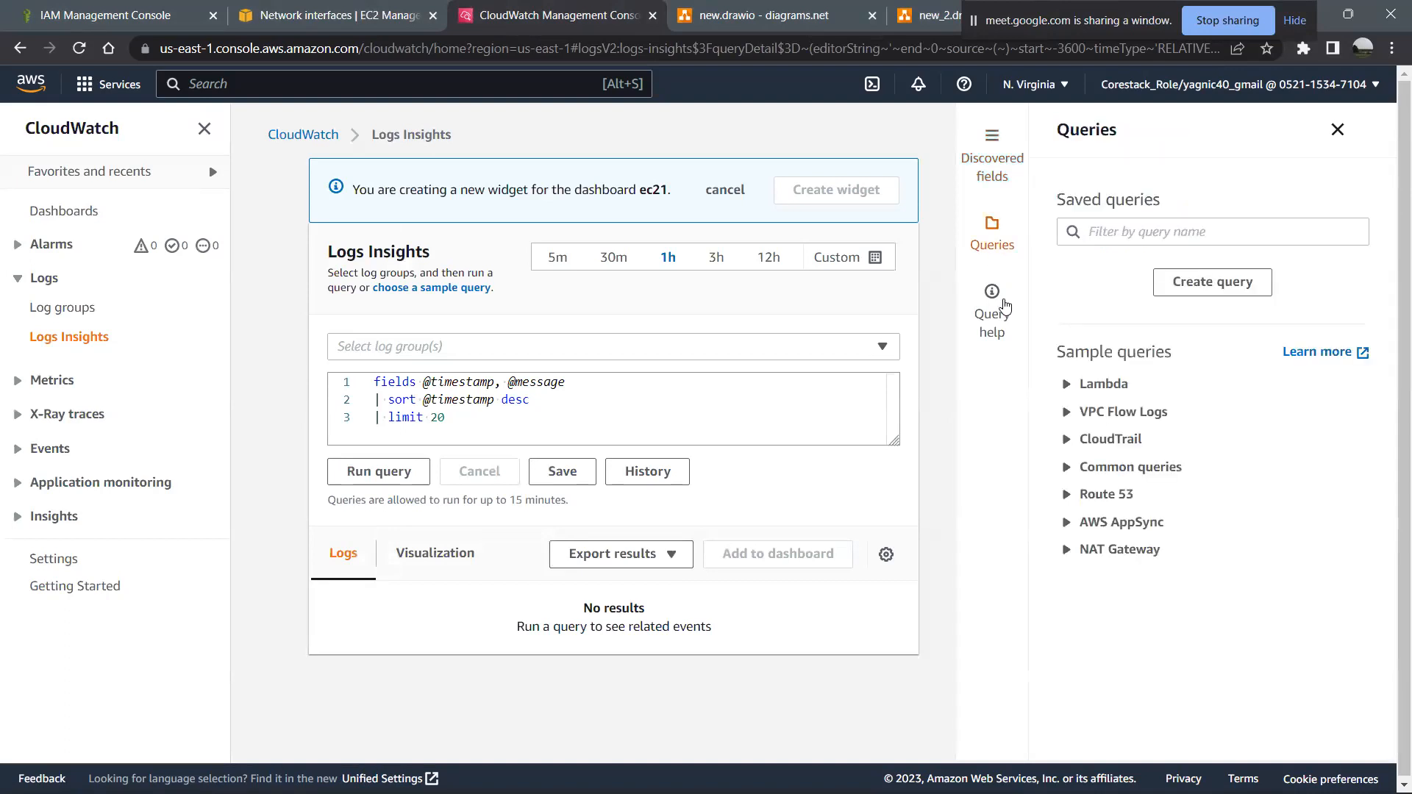
left_click(1004, 309)
left_click(992, 168)
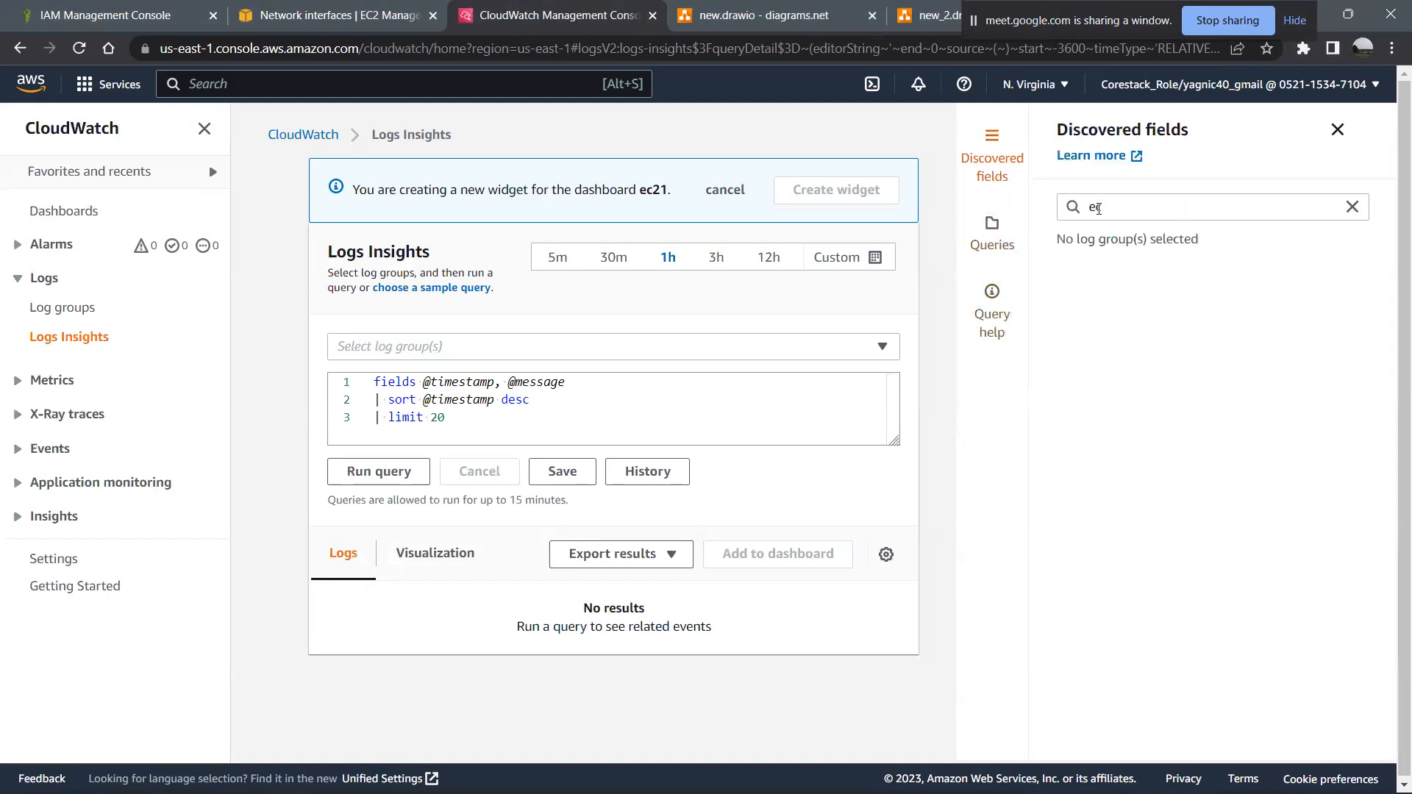
left_click(1122, 210)
type("2")
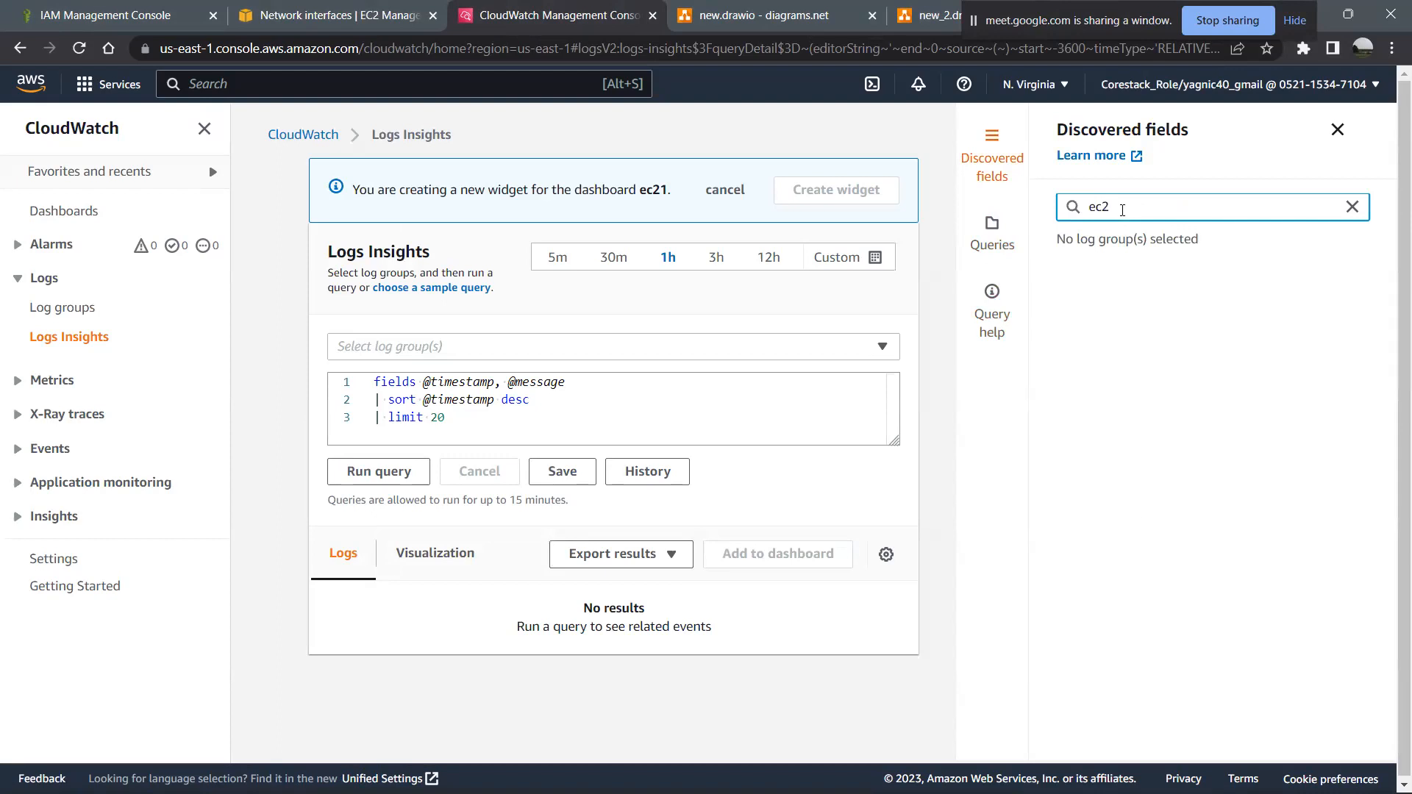
- Return to the CloudWatch overview and open the list of custom dashboards
left_click(284, 139)
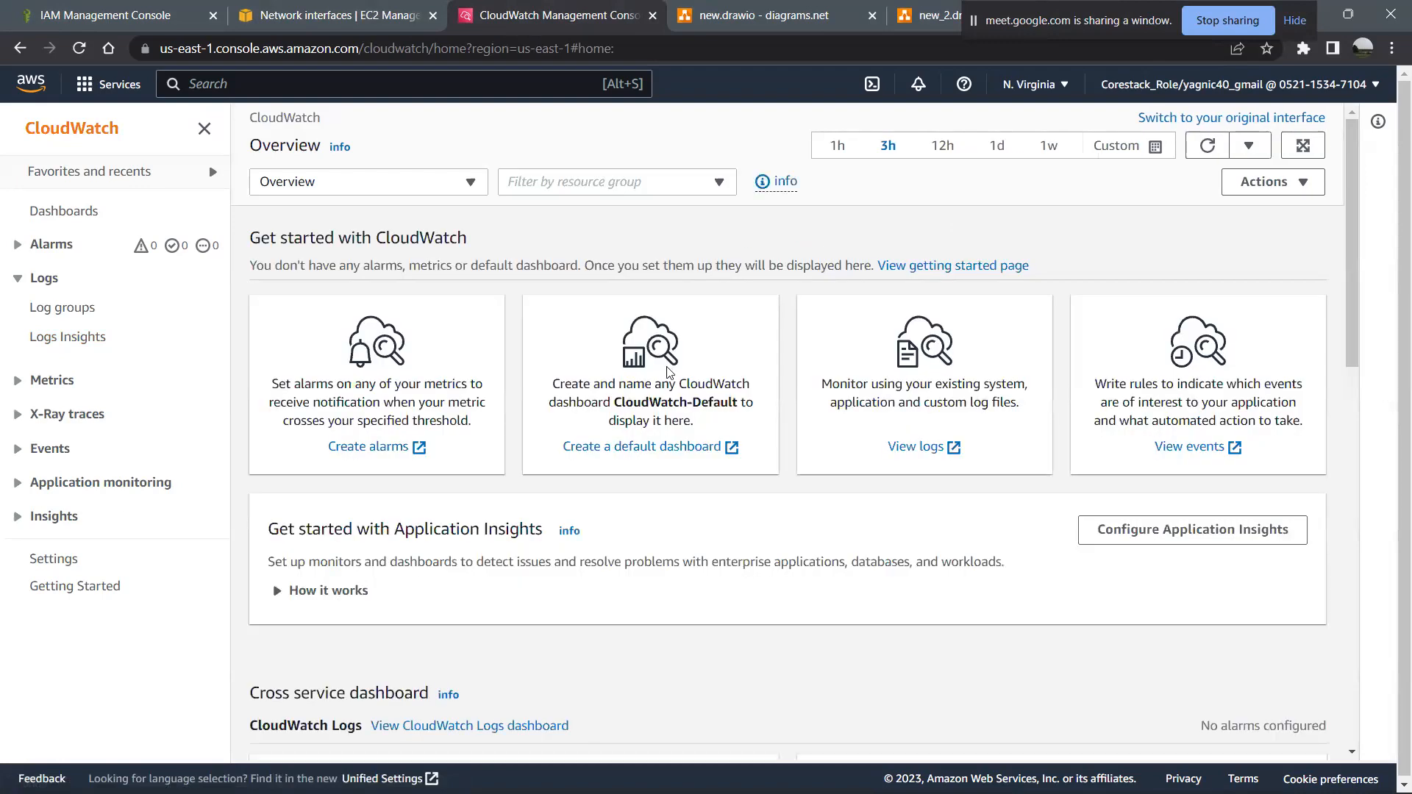
left_click(697, 450)
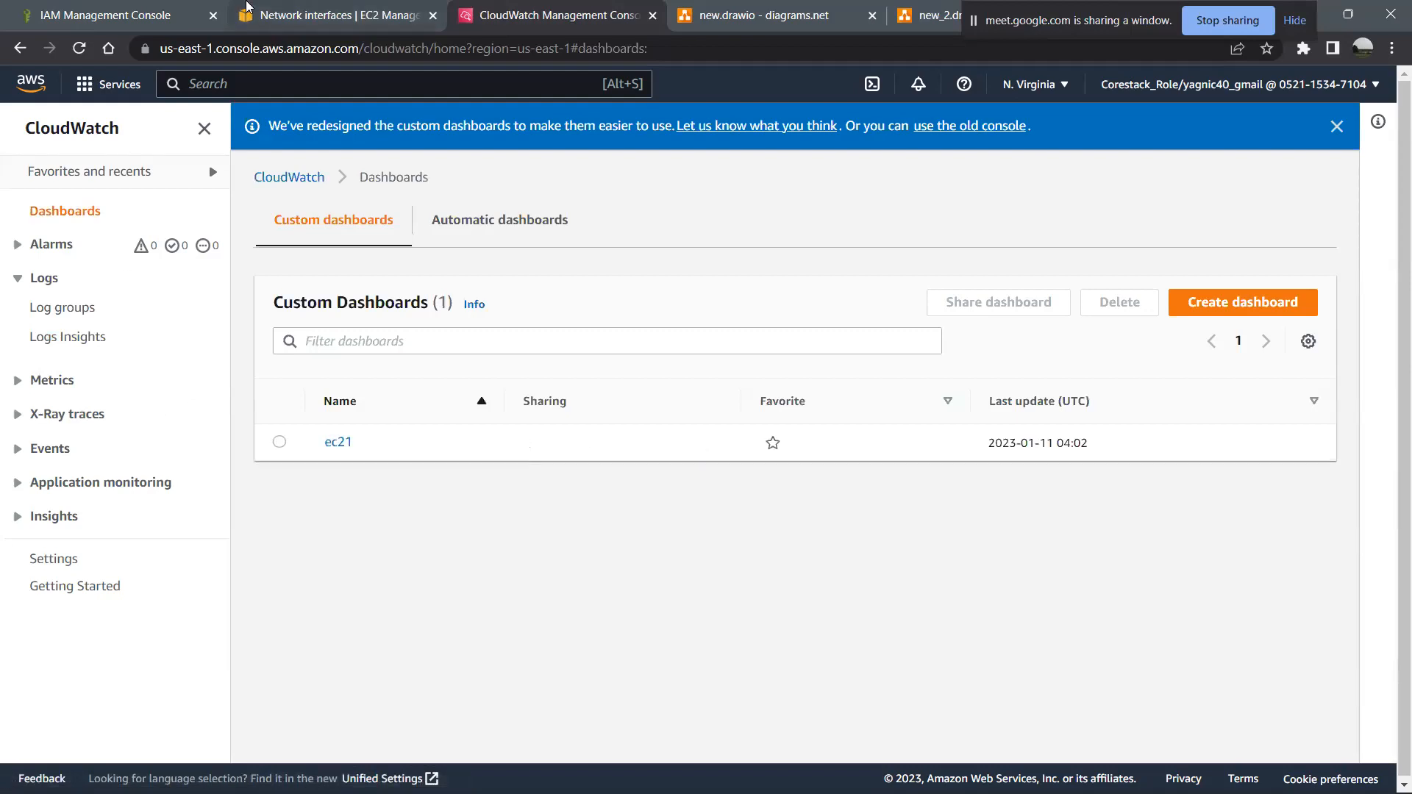
- Switch back to the EC2 console, search the services for vpc and open the list of VPCs
left_click(261, 9)
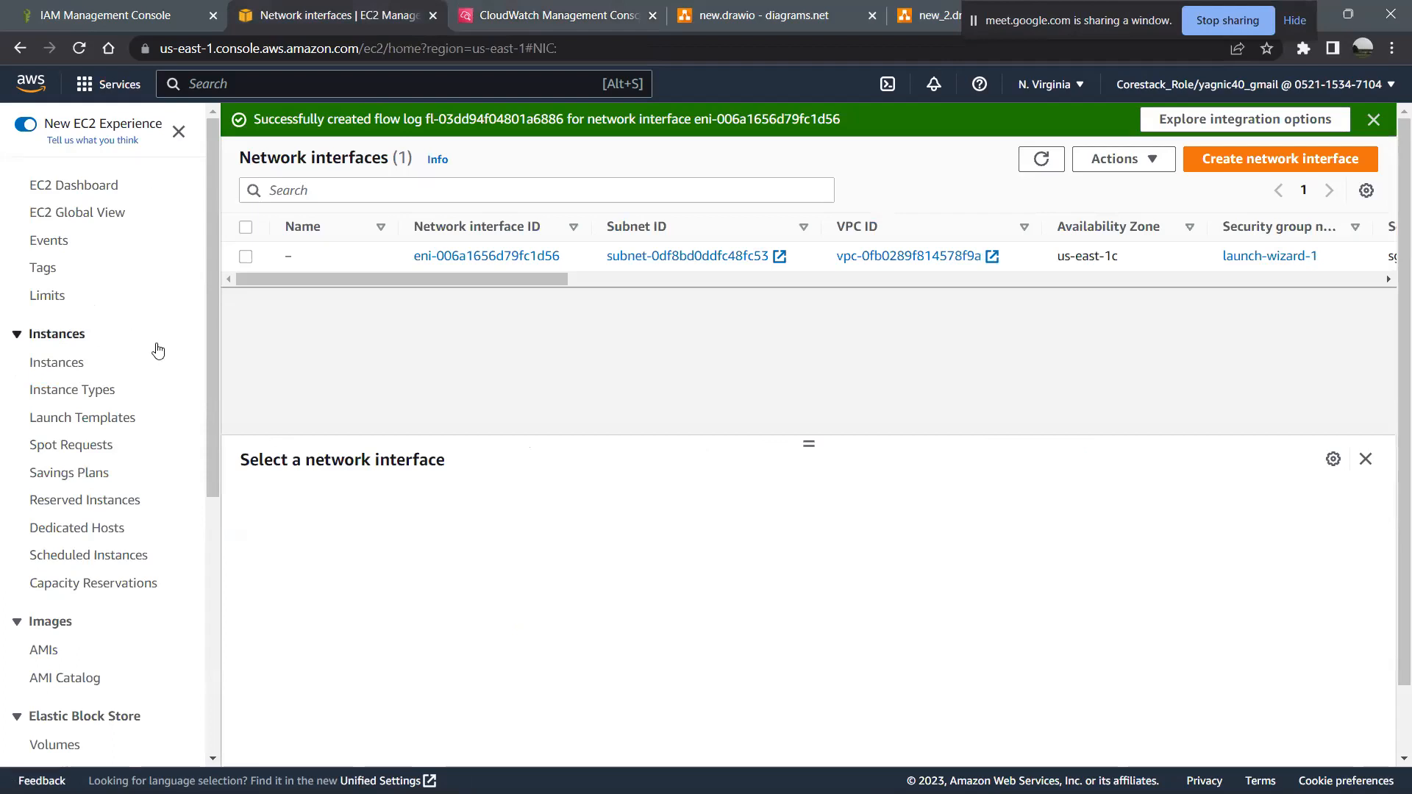
scroll(158, 351, "down", 5)
scroll(158, 351, "down", 2)
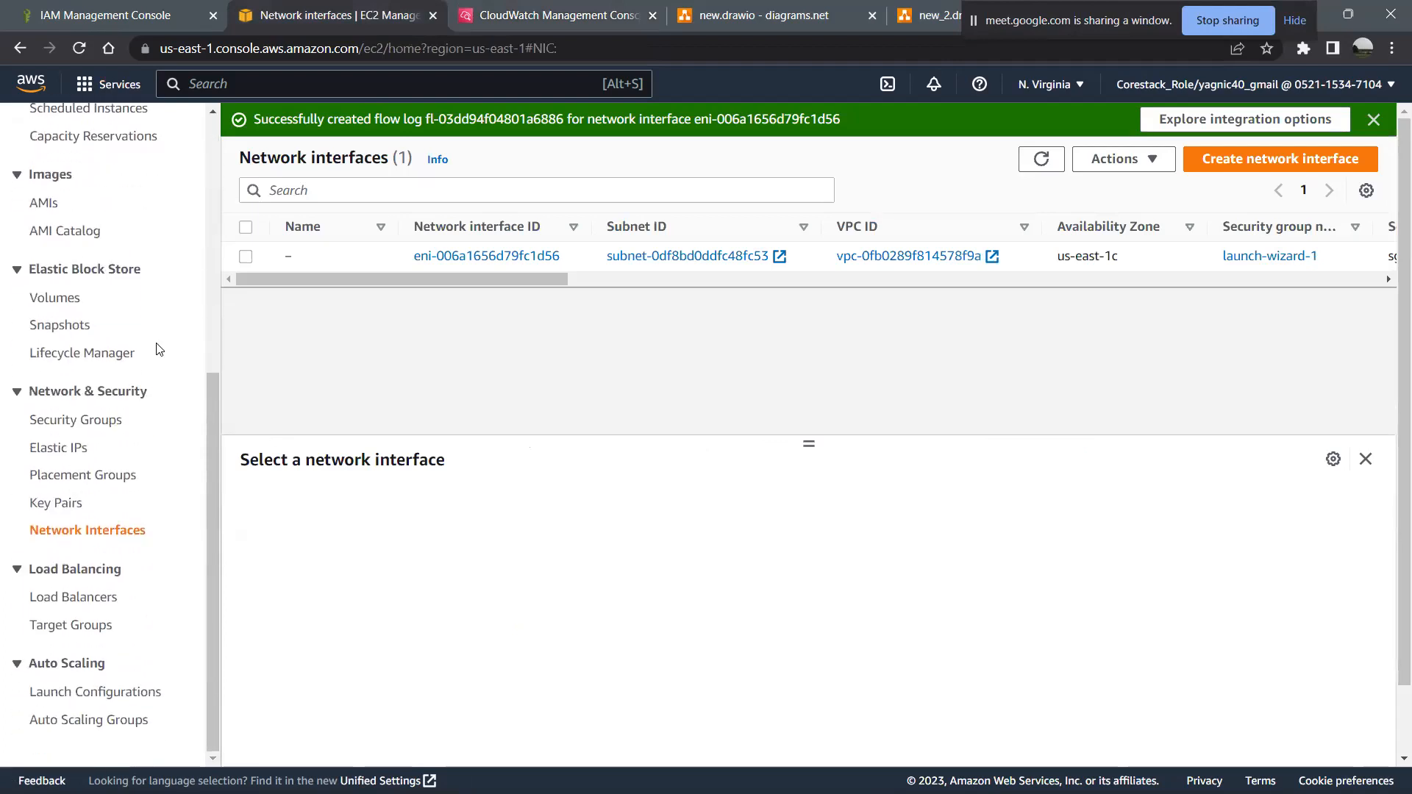
scroll(157, 351, "up", 6)
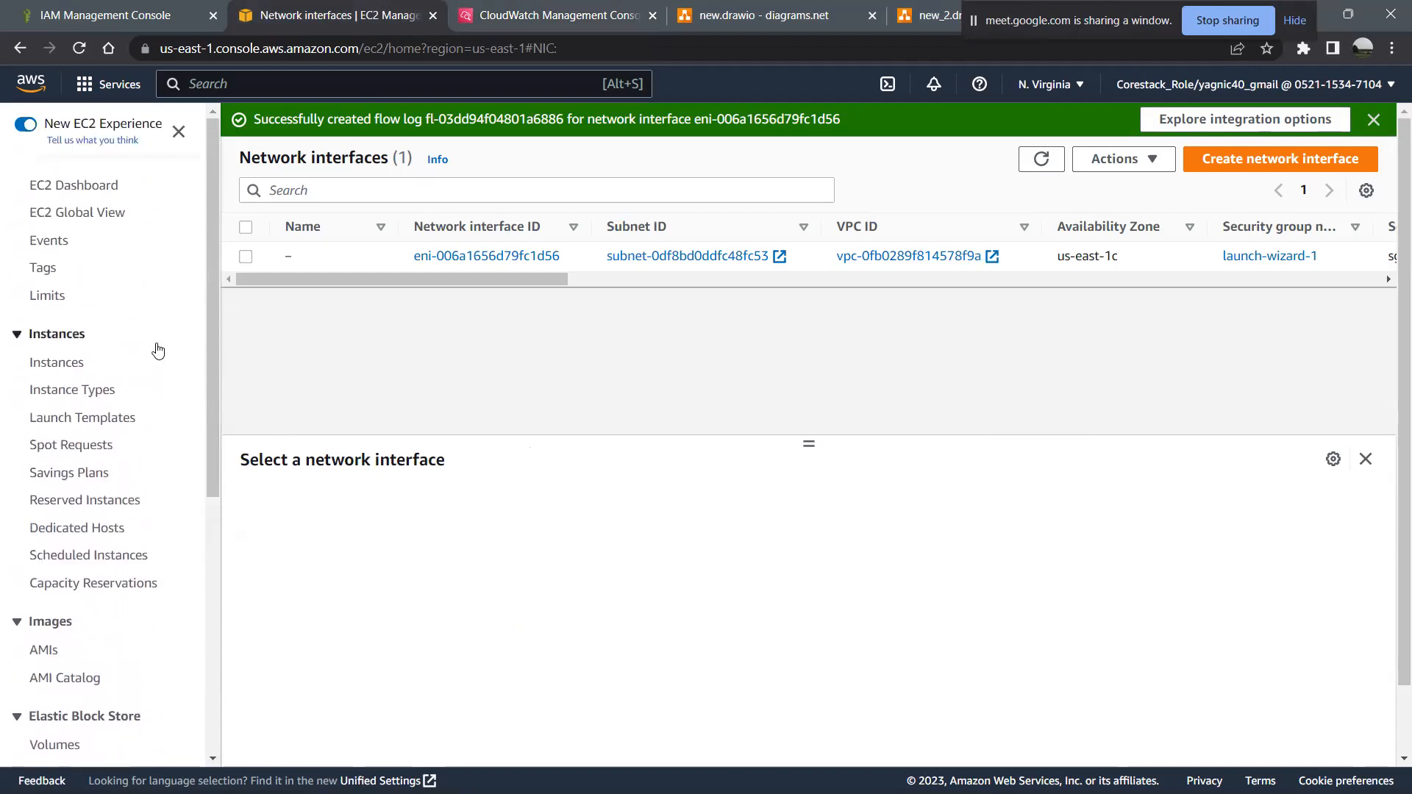
scroll(157, 351, "down", 6)
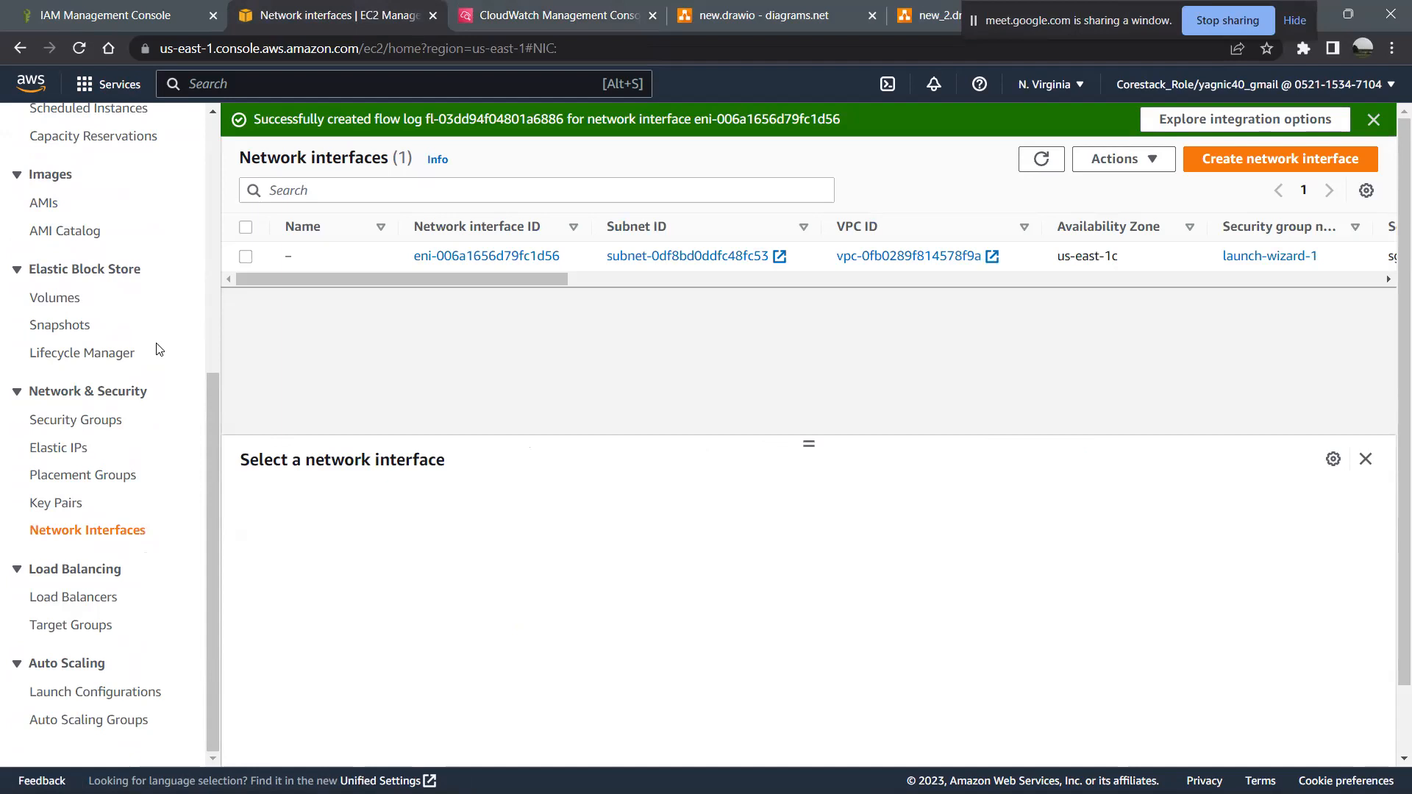
left_click(237, 84)
type("v")
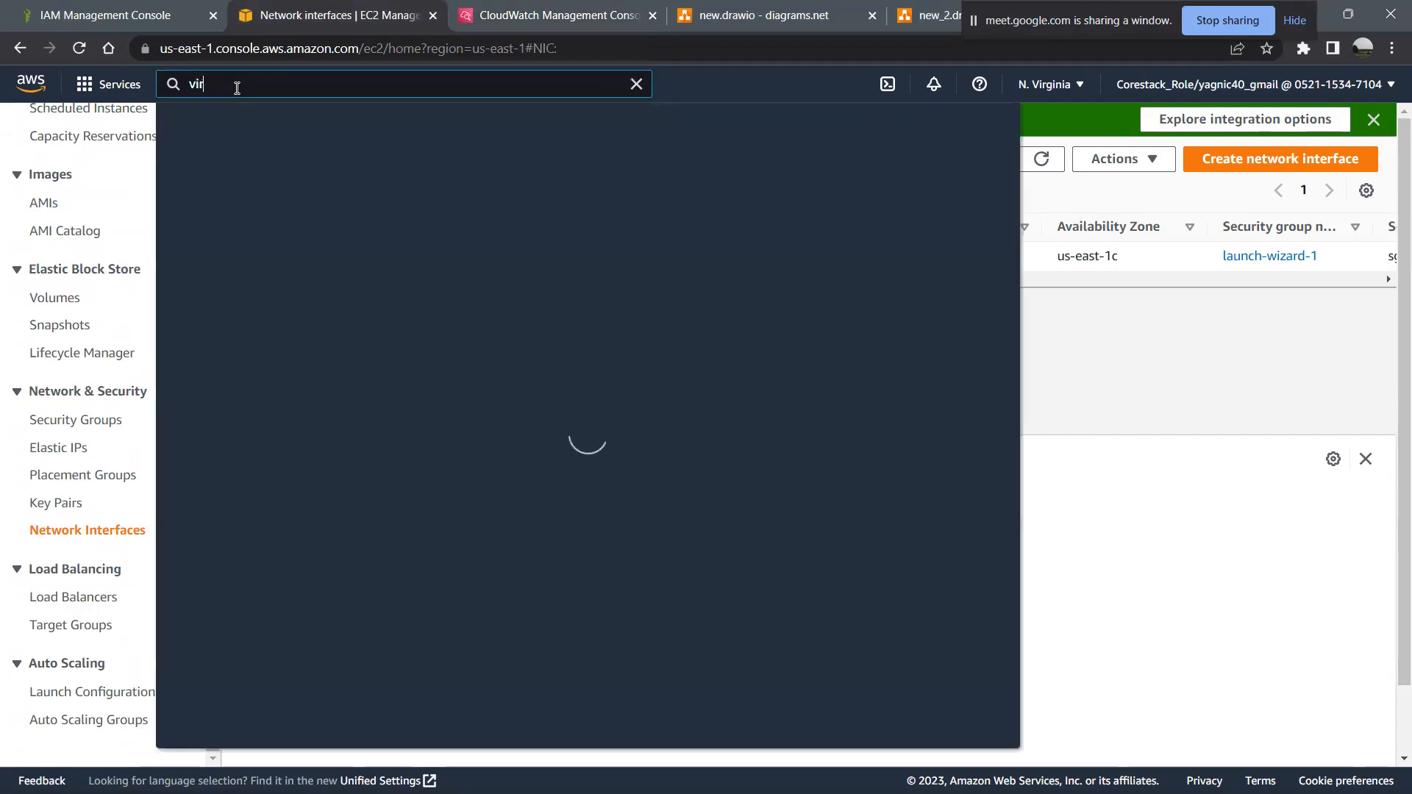
type("pc")
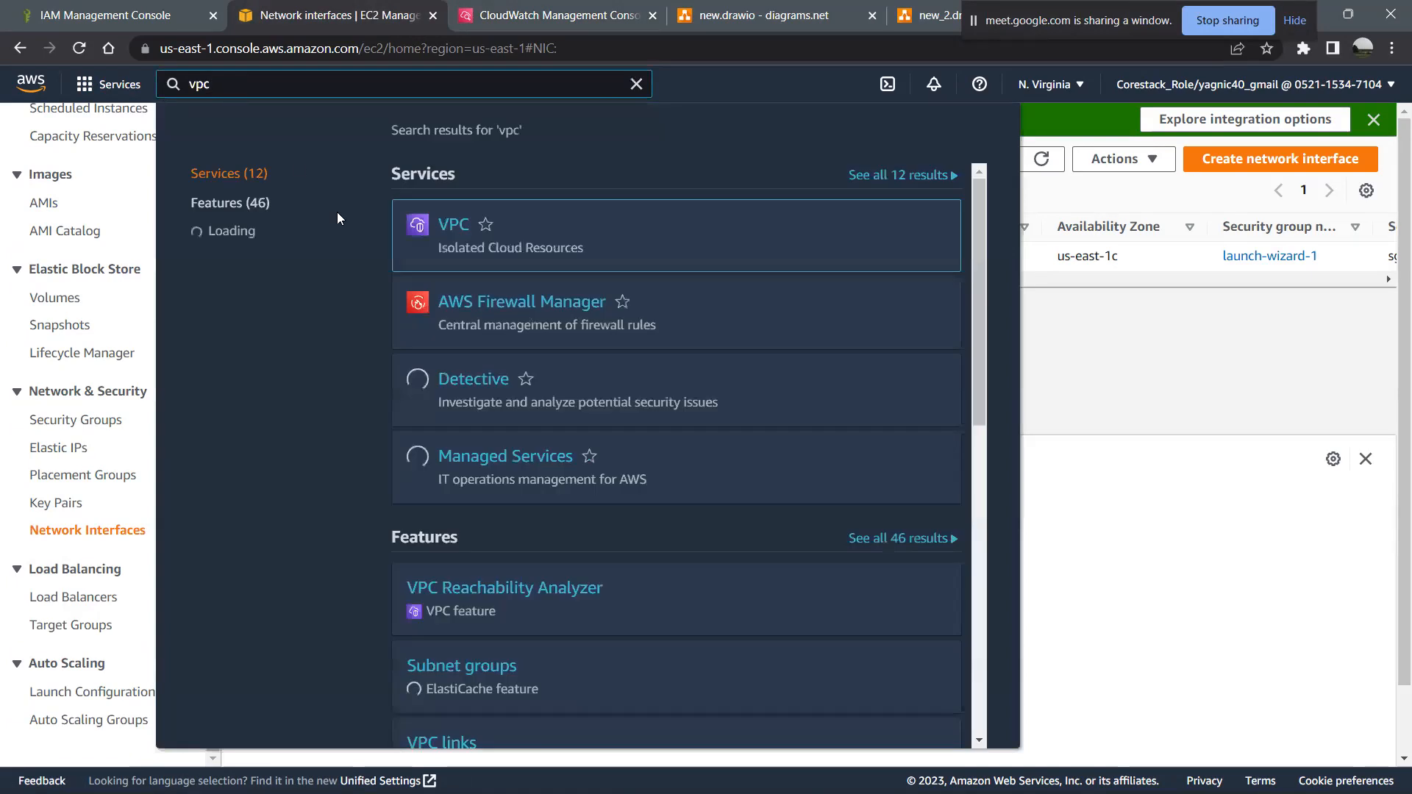
left_click(454, 225)
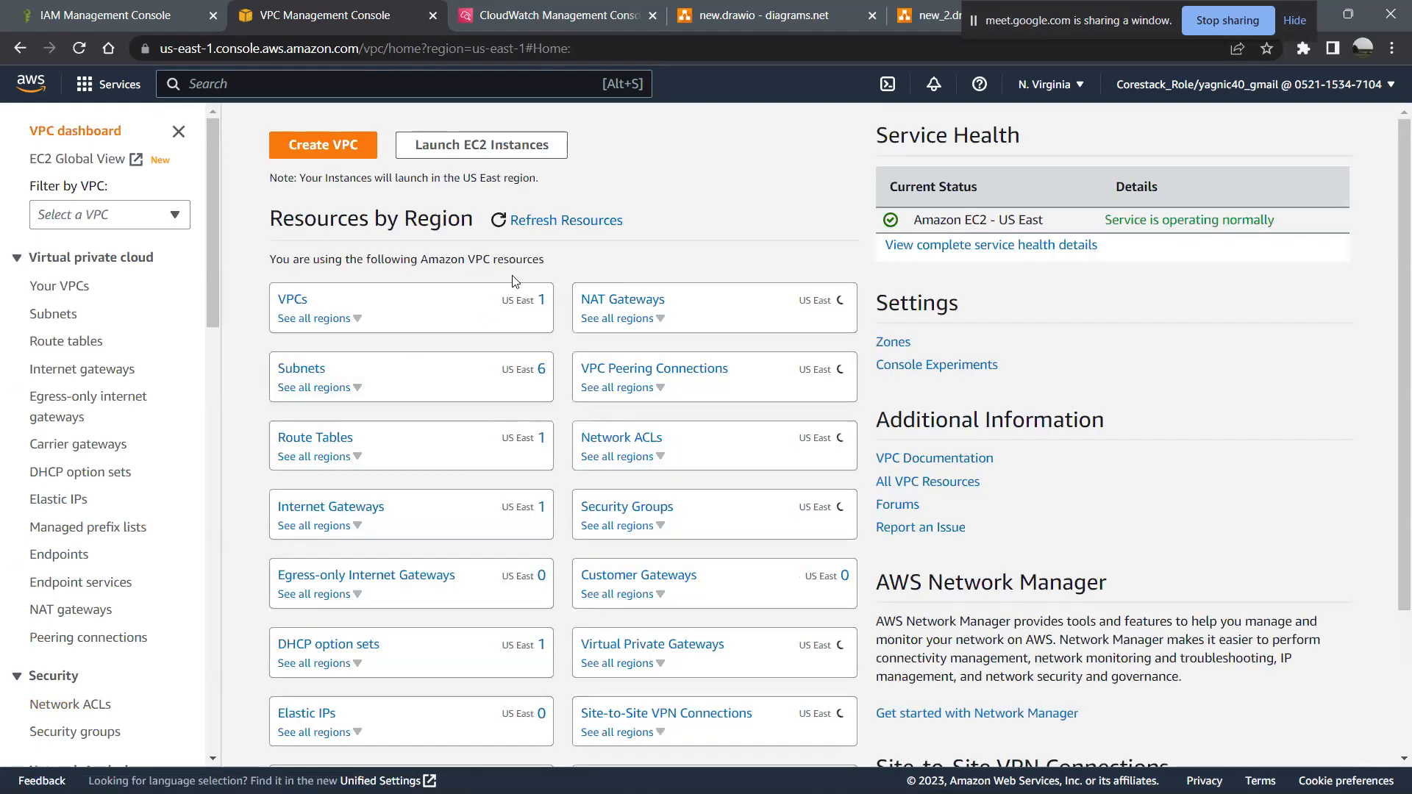
left_click(294, 302)
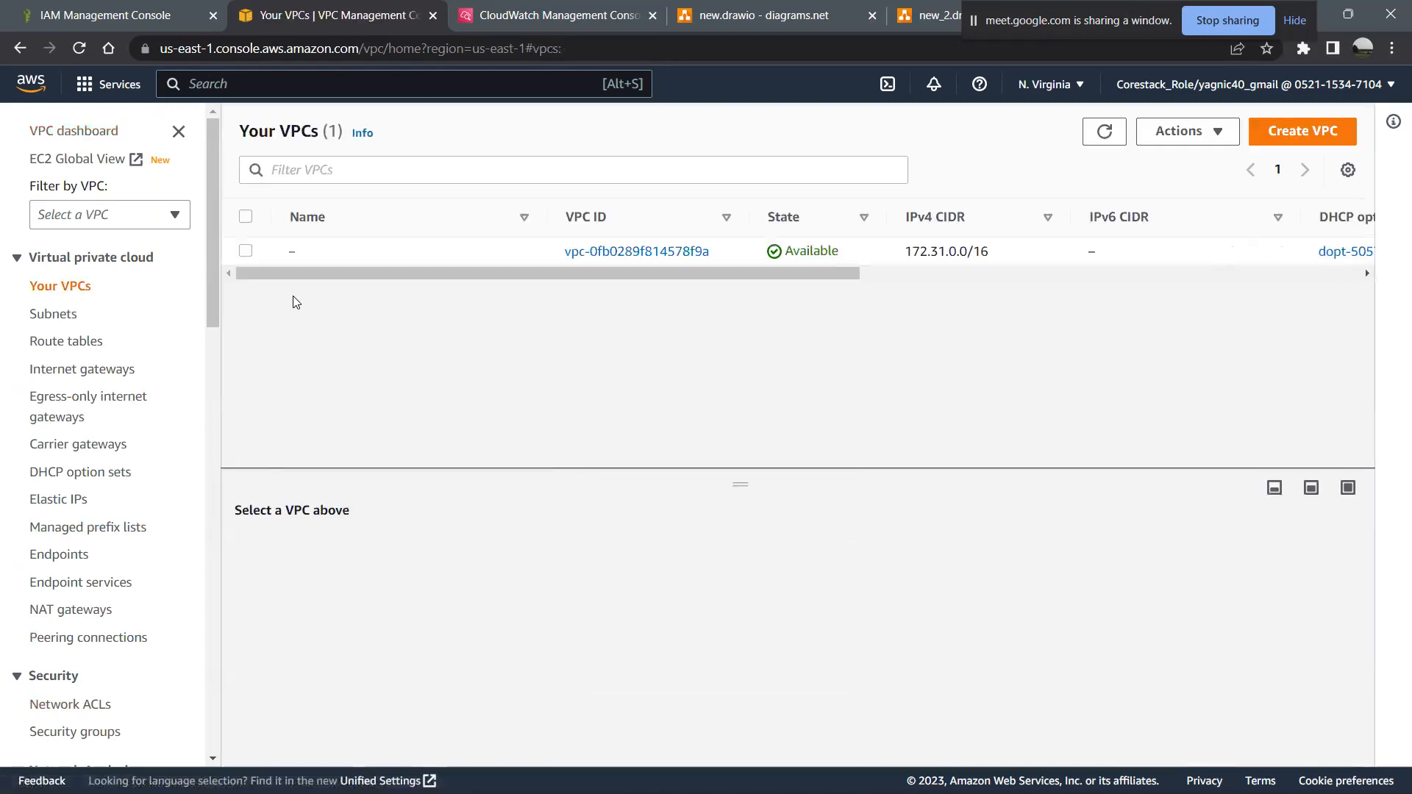
- Start a new flow log for the listed VPC and set its destination log group to ec2_vpc_log
left_click(246, 251)
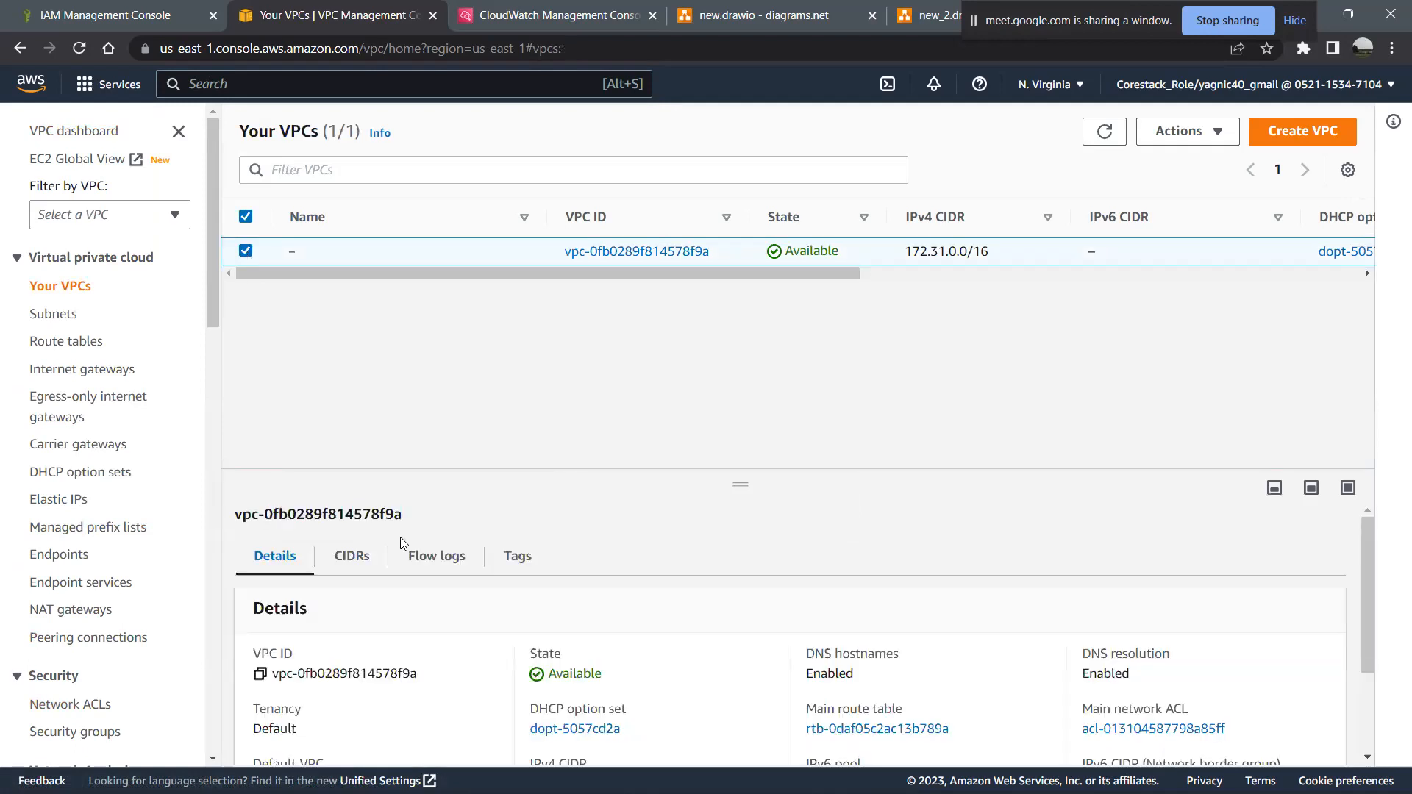
left_click(446, 553)
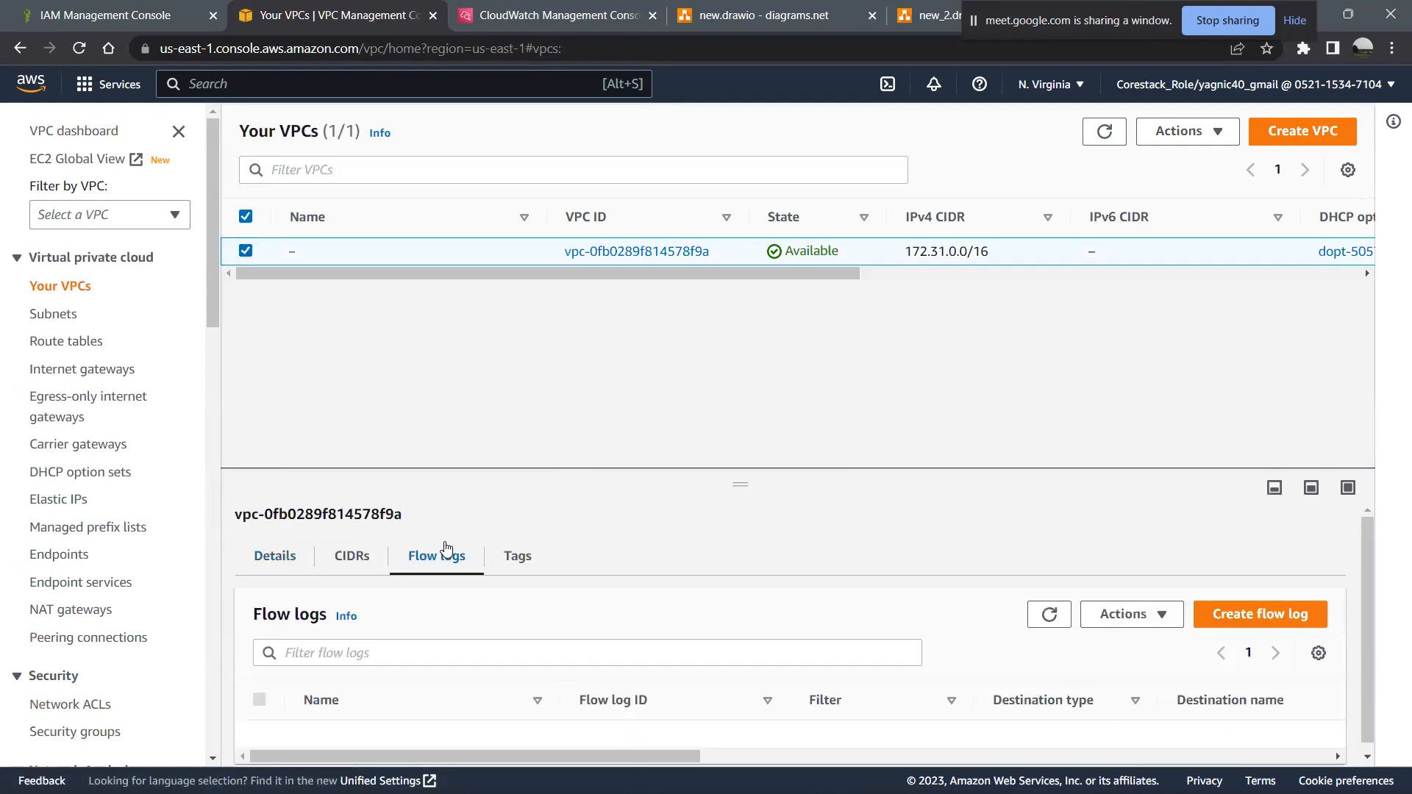
left_click(1277, 610)
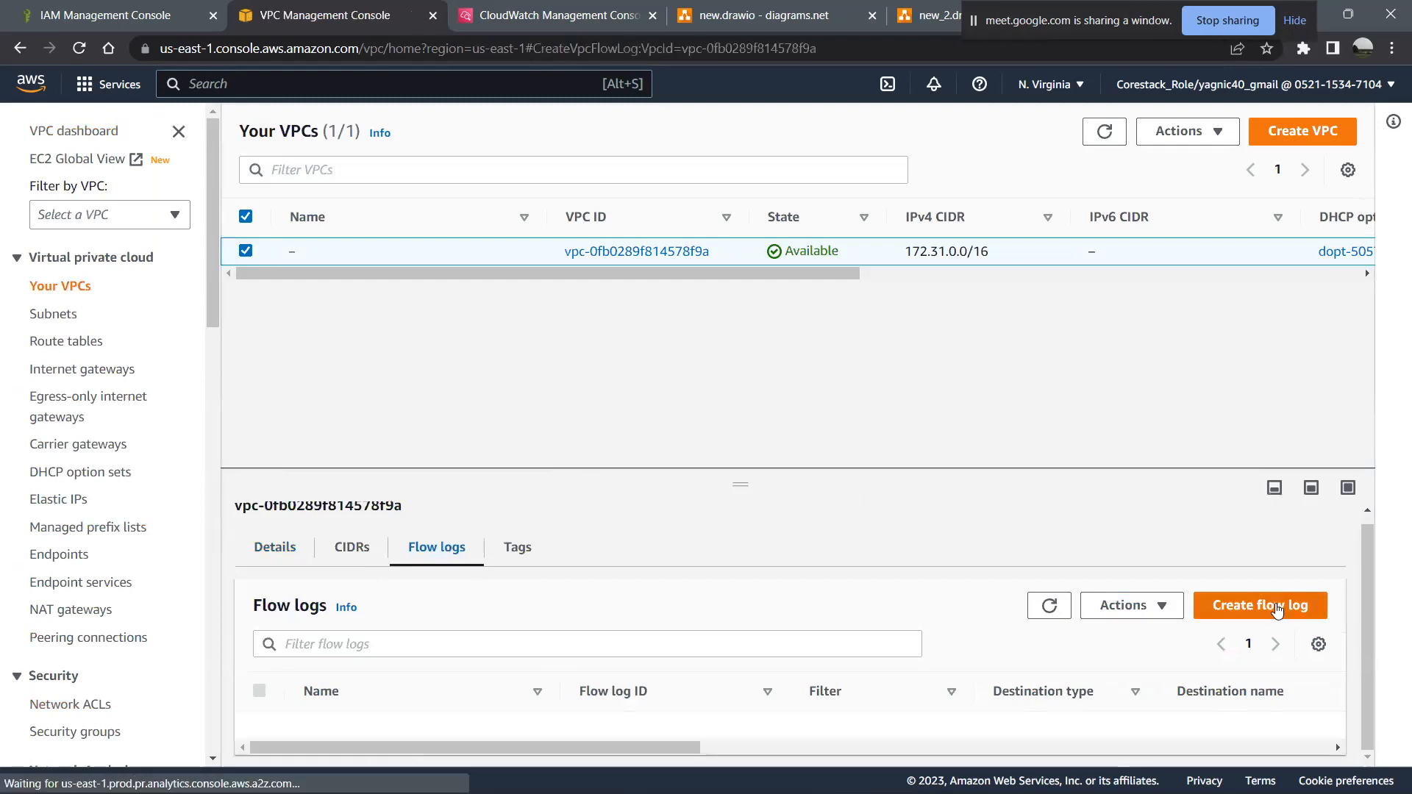
scroll(416, 527, "down", 2)
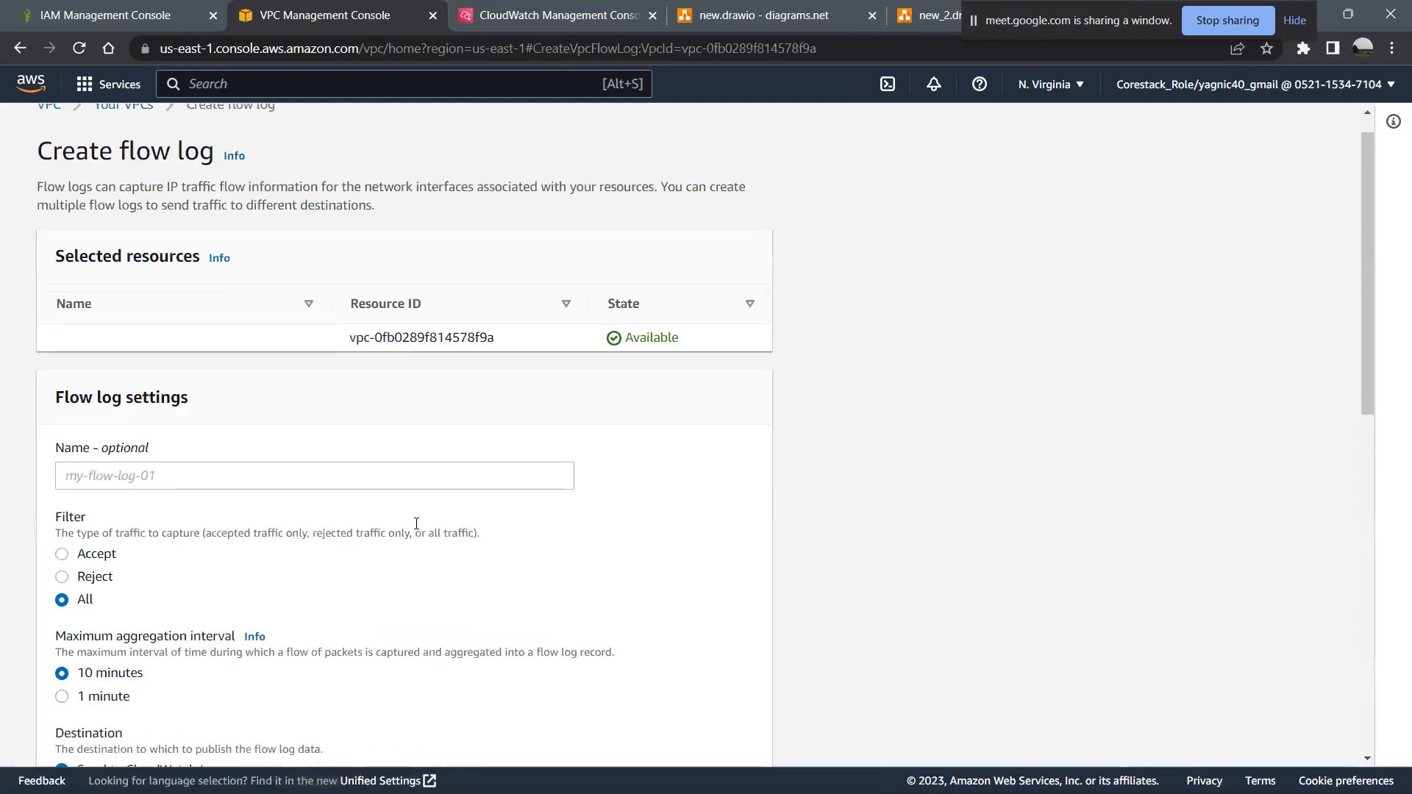
scroll(249, 534, "down", 3)
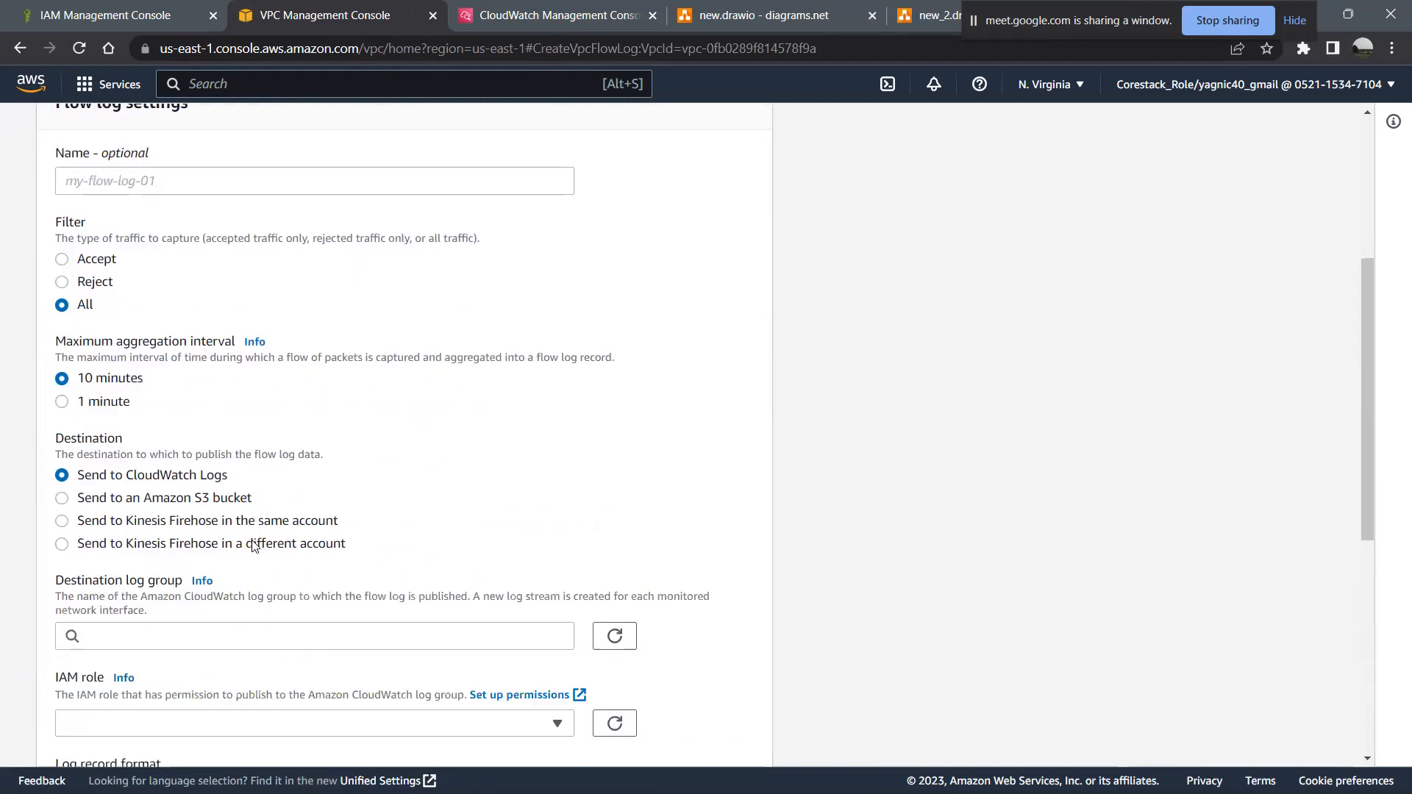
scroll(290, 542, "down", 3)
left_click(234, 386)
type("ec2_vpc_log")
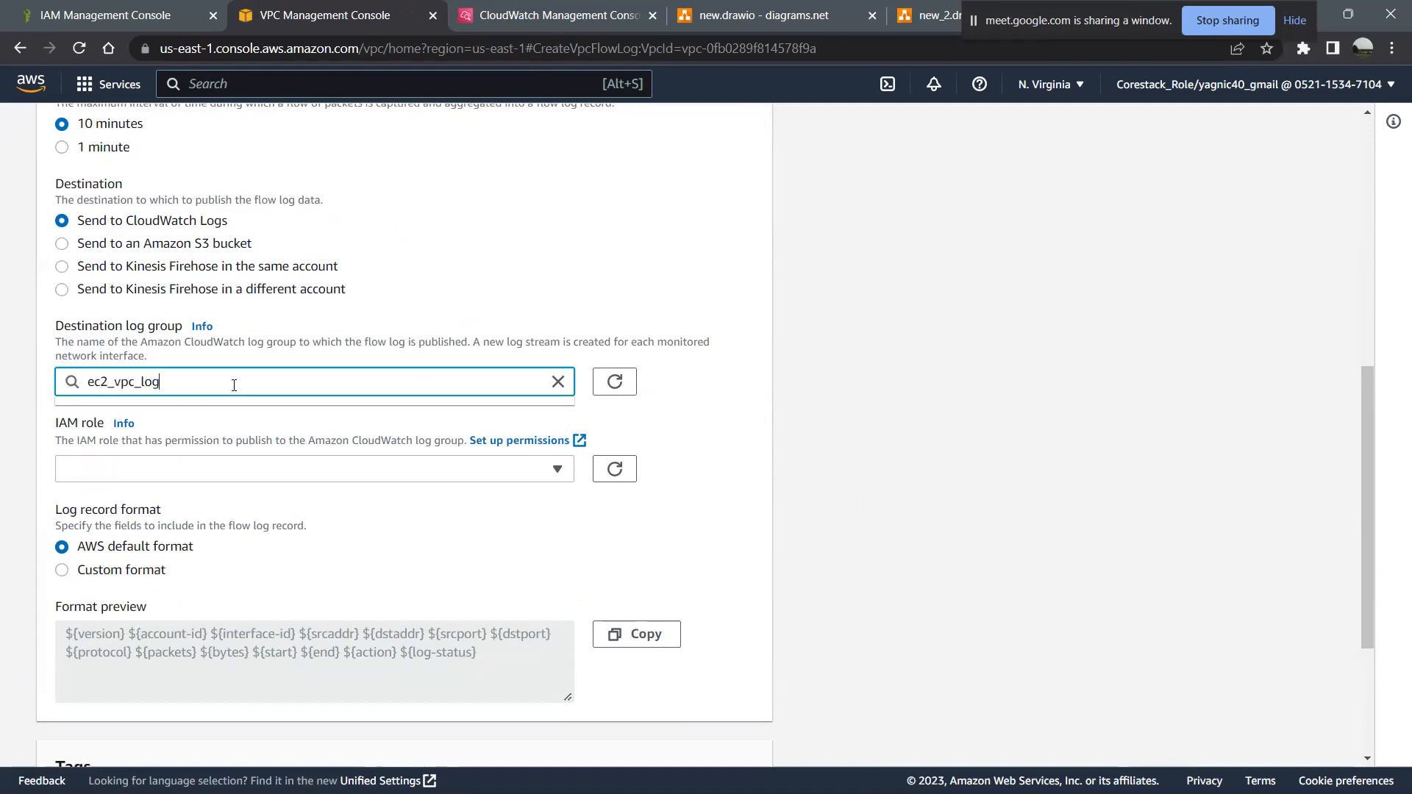
- Assign ec21_role as the IAM role and create the VPC's flow log
scroll(234, 385, "down", 2)
left_click(222, 328)
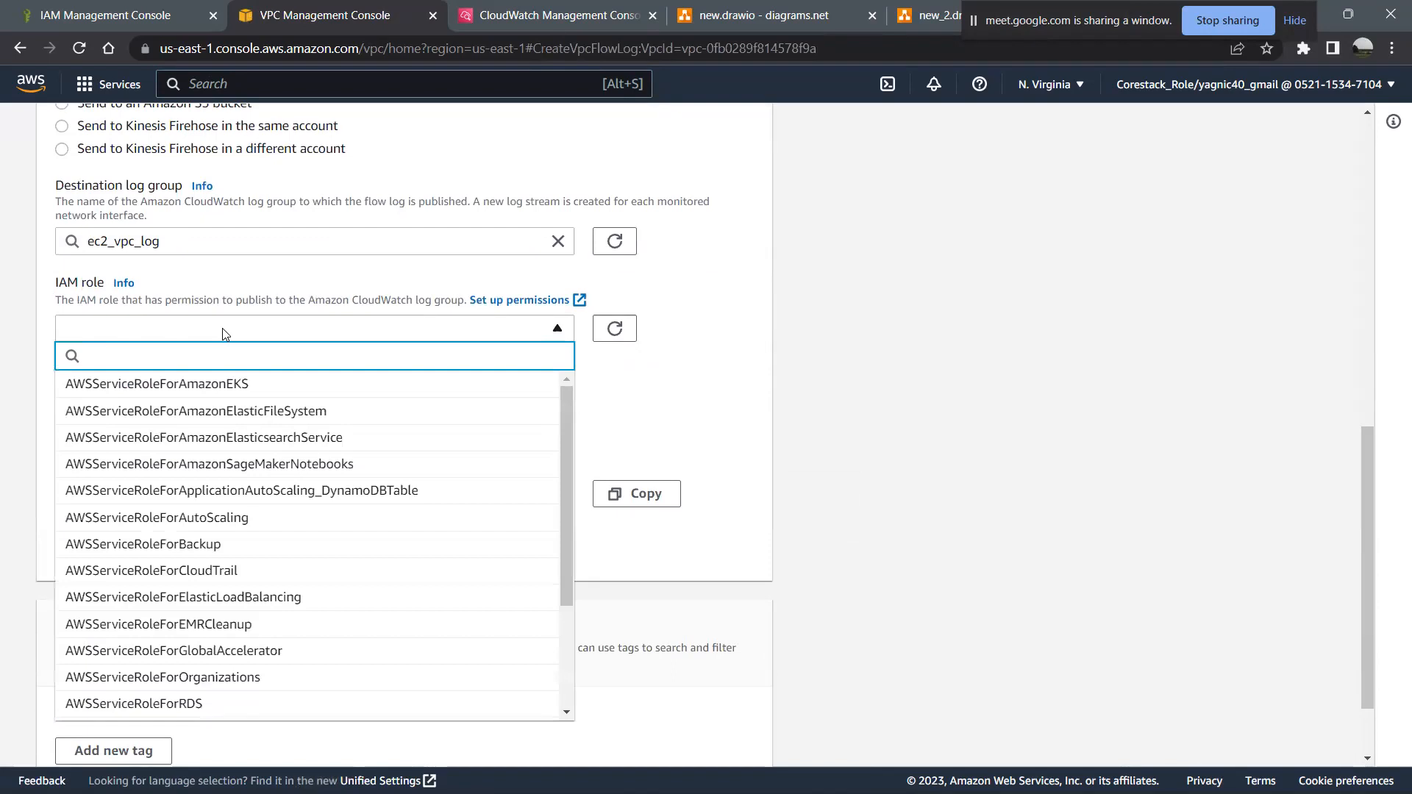
scroll(265, 530, "down", 2)
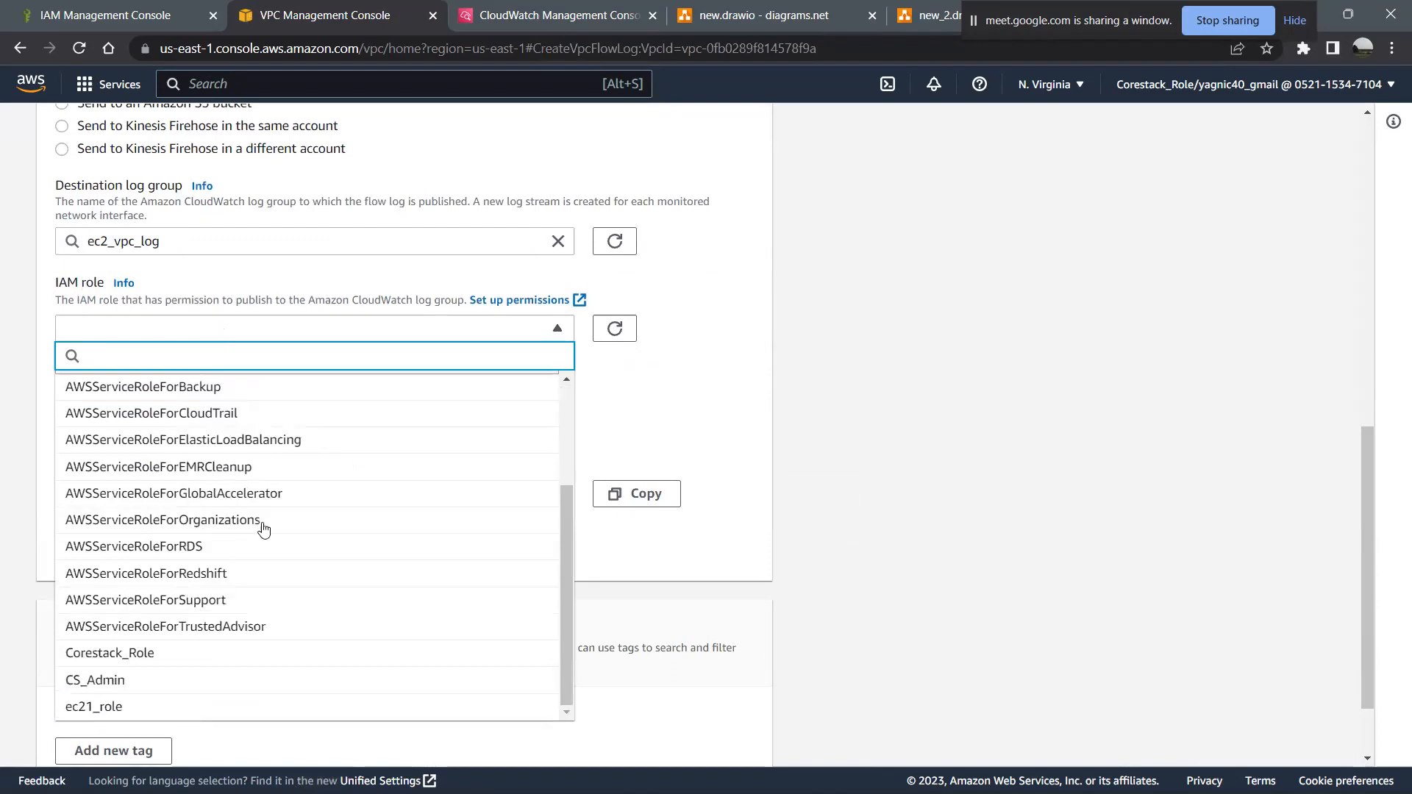
left_click(150, 707)
scroll(336, 639, "down", 2)
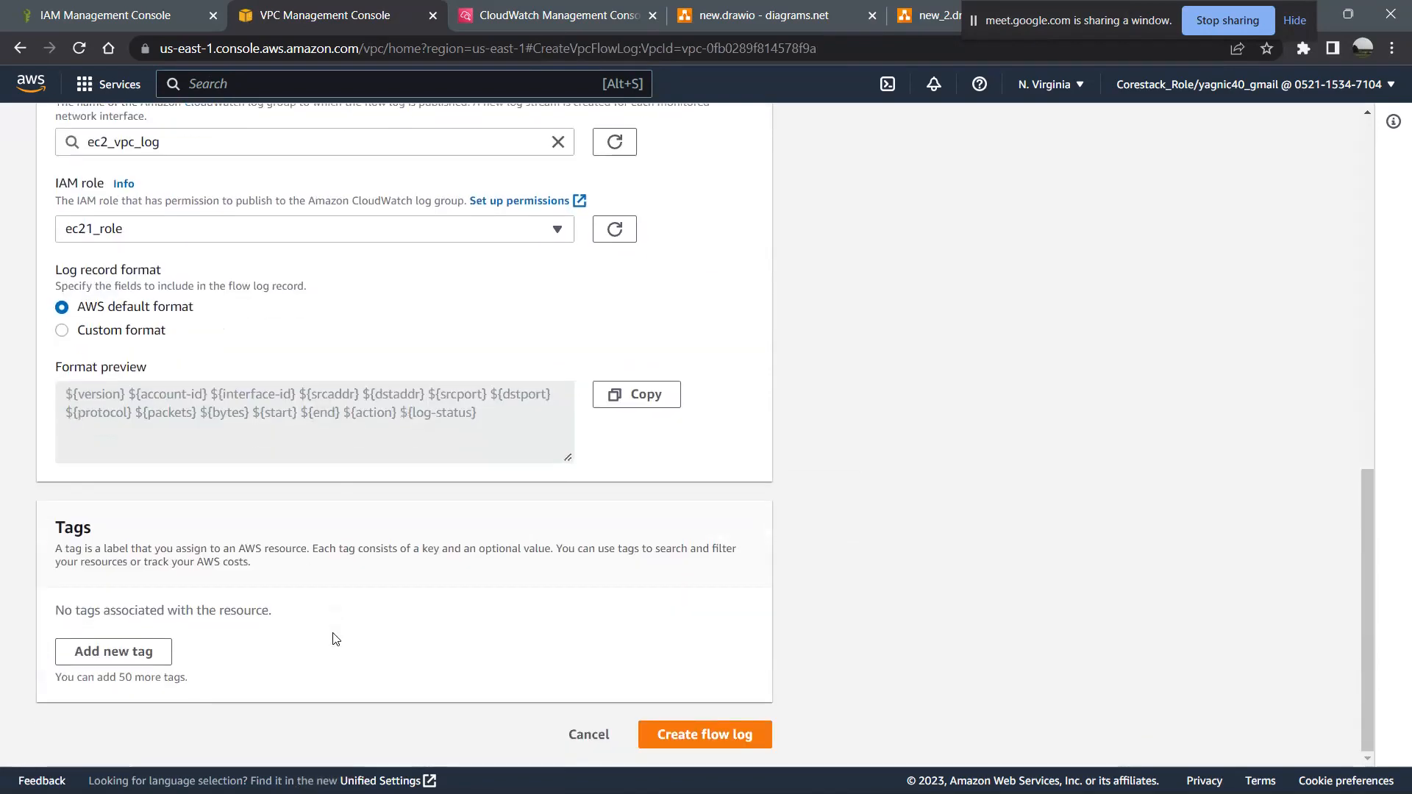
left_click(681, 735)
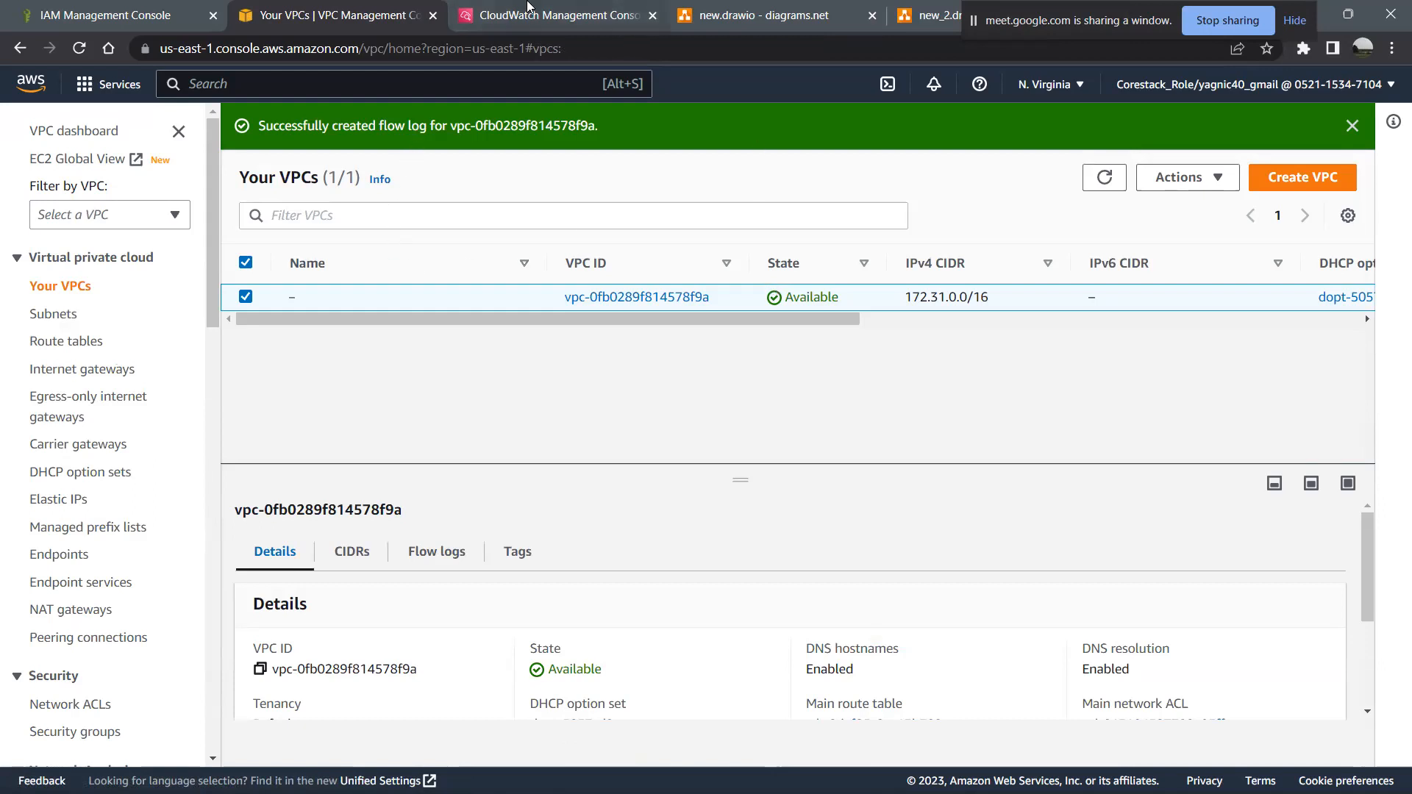
- Switch to CloudWatch and start creating a new custom dashboard
left_click(528, 6)
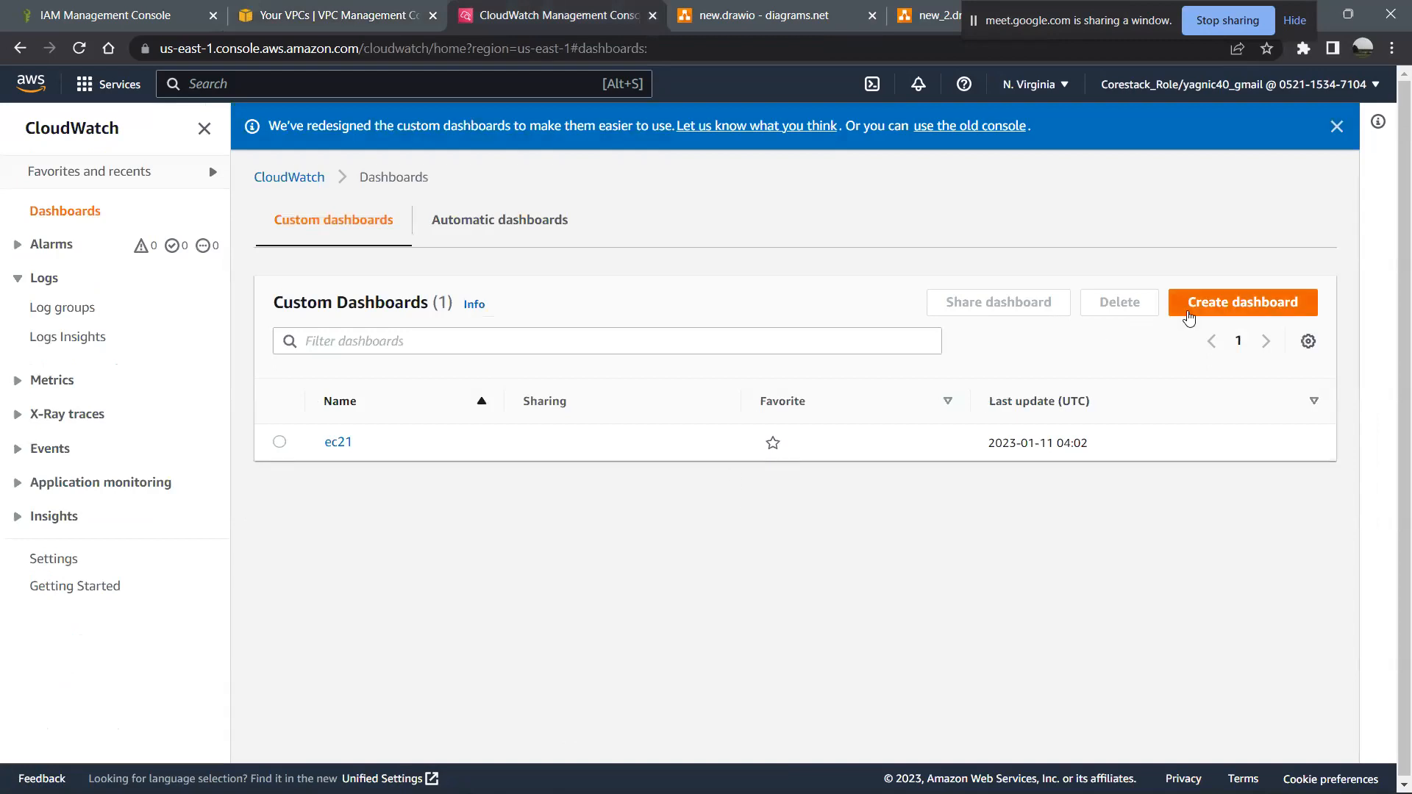
left_click(1190, 318)
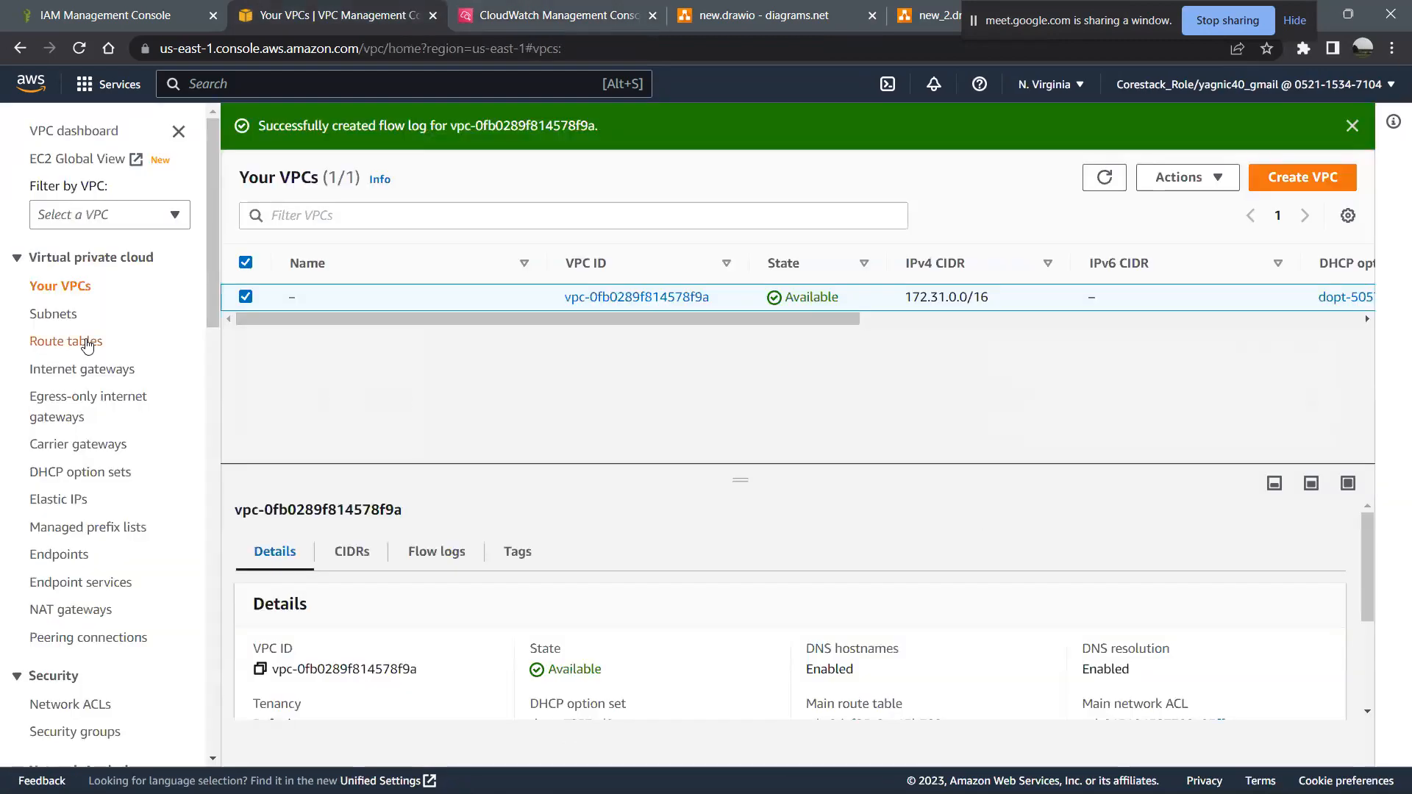
- Back in the VPC console, open the list of subnets and view the flow logs of the first listed subnet
left_click(61, 315)
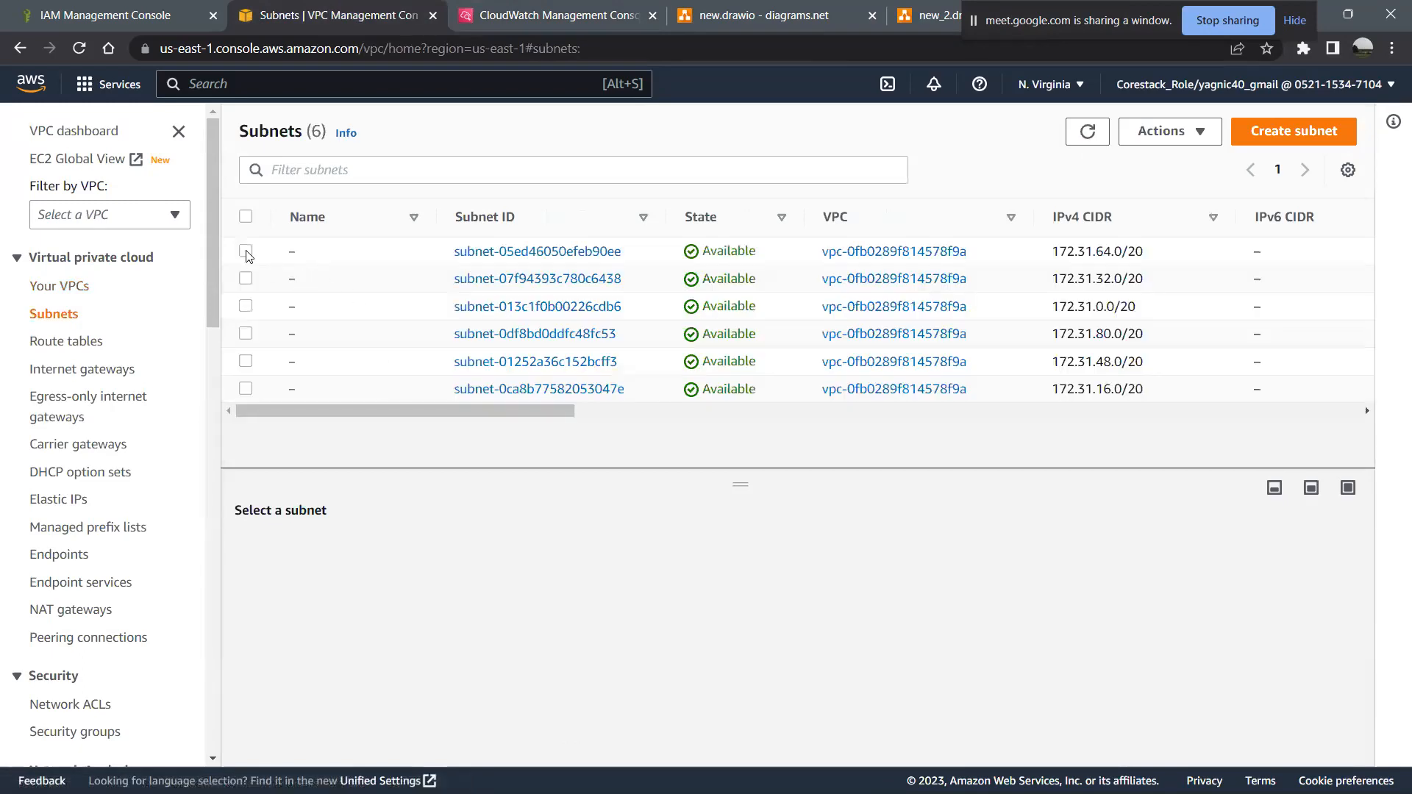
left_click(246, 252)
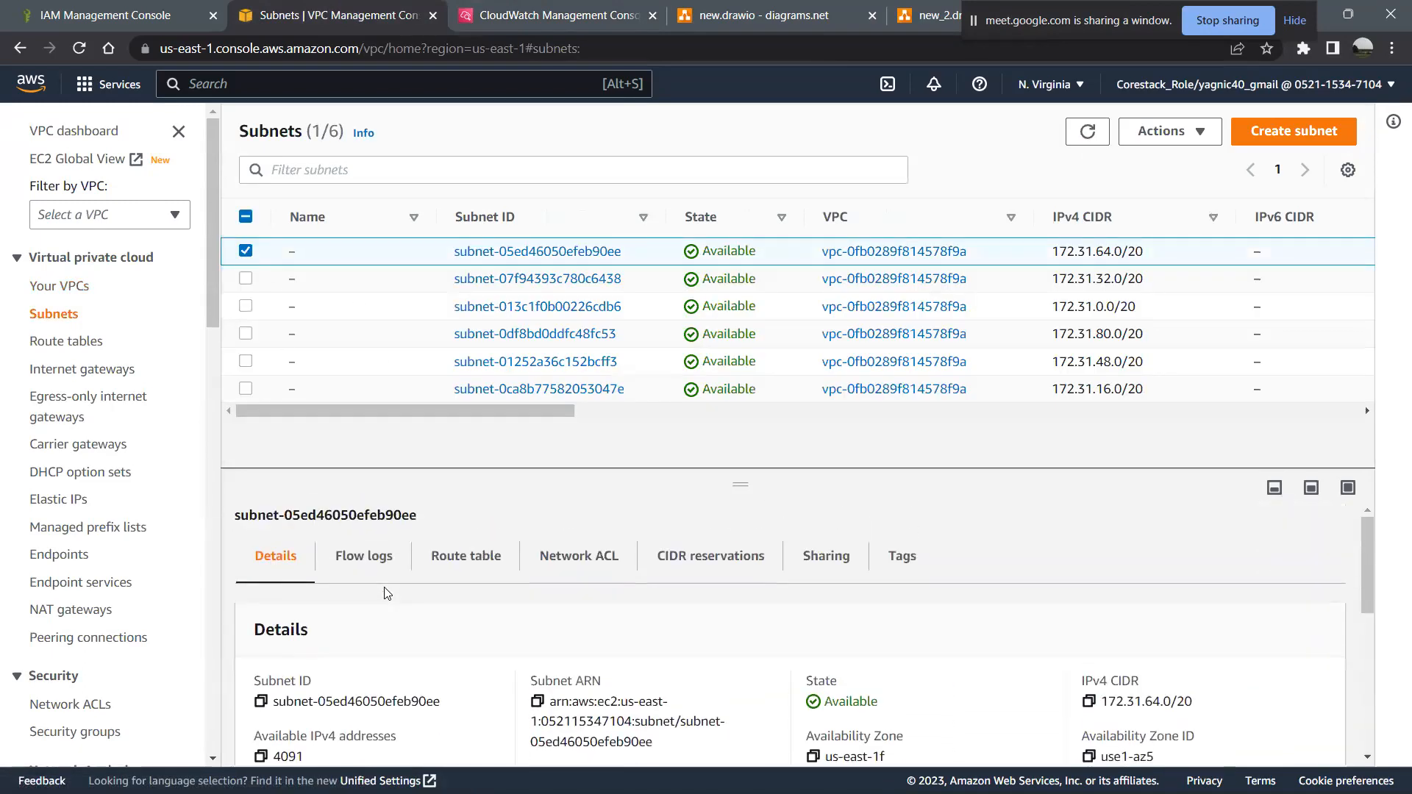
left_click(371, 557)
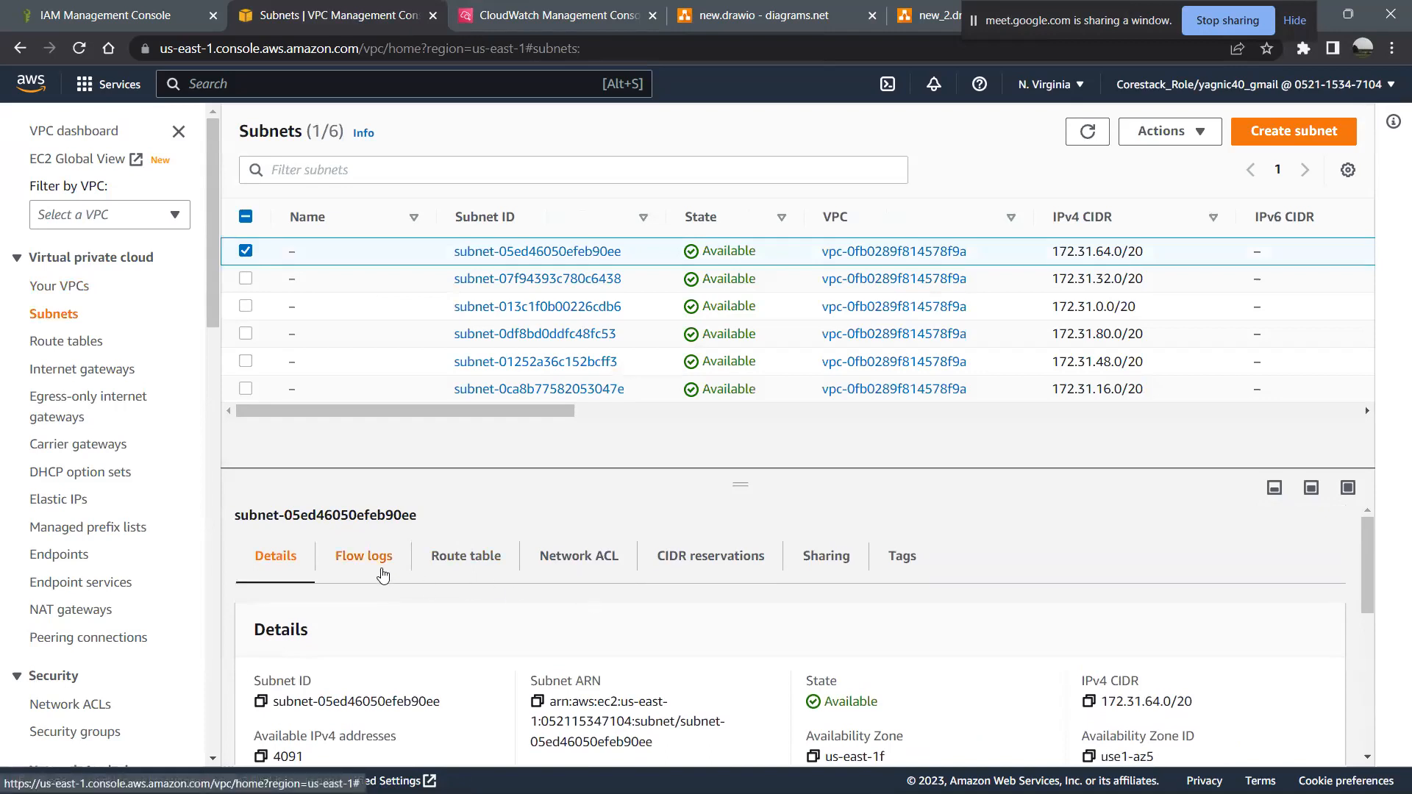
scroll(485, 641, "down", 1)
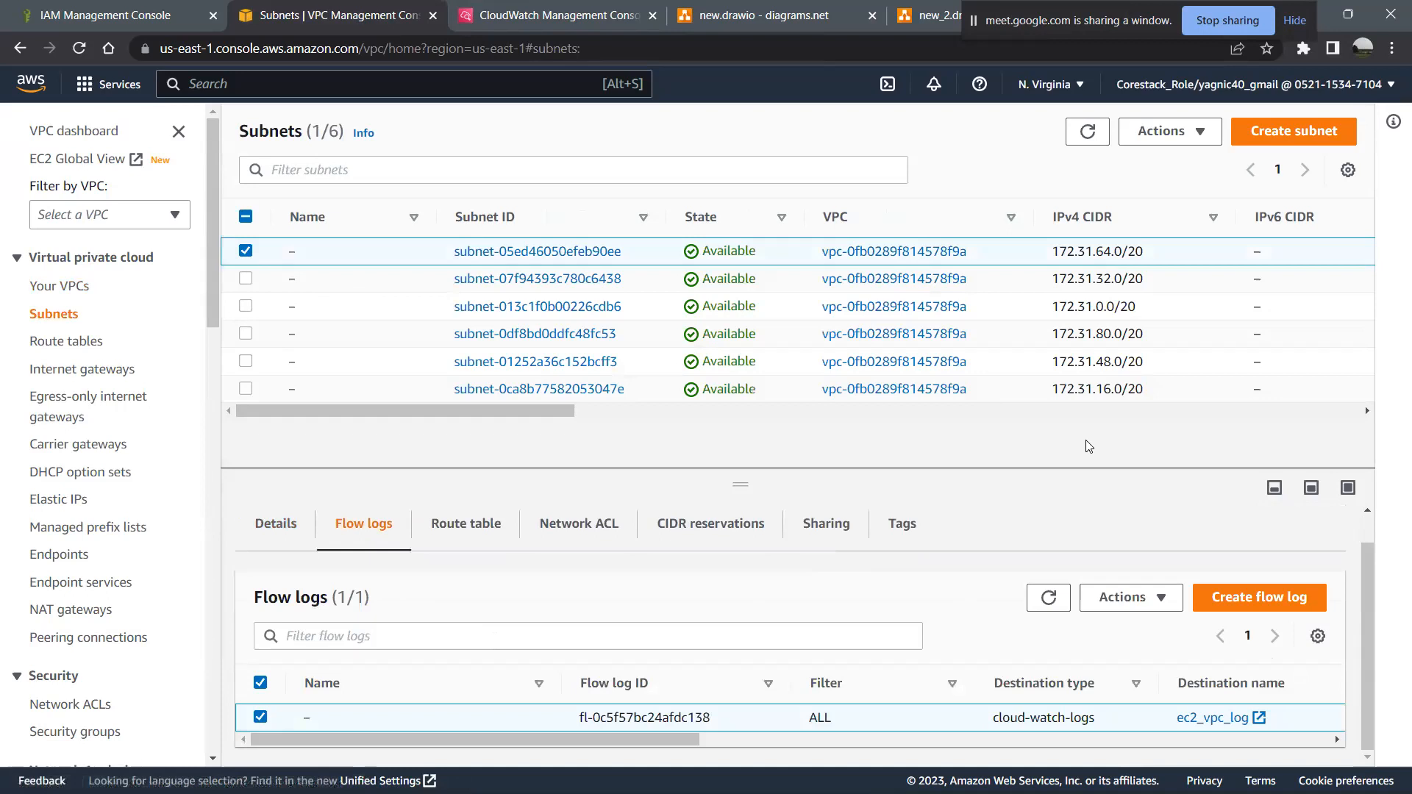
- Open the flow log creation form for the selected subnet, review its destination and IAM role settings, and return to the subnet list
left_click(1273, 596)
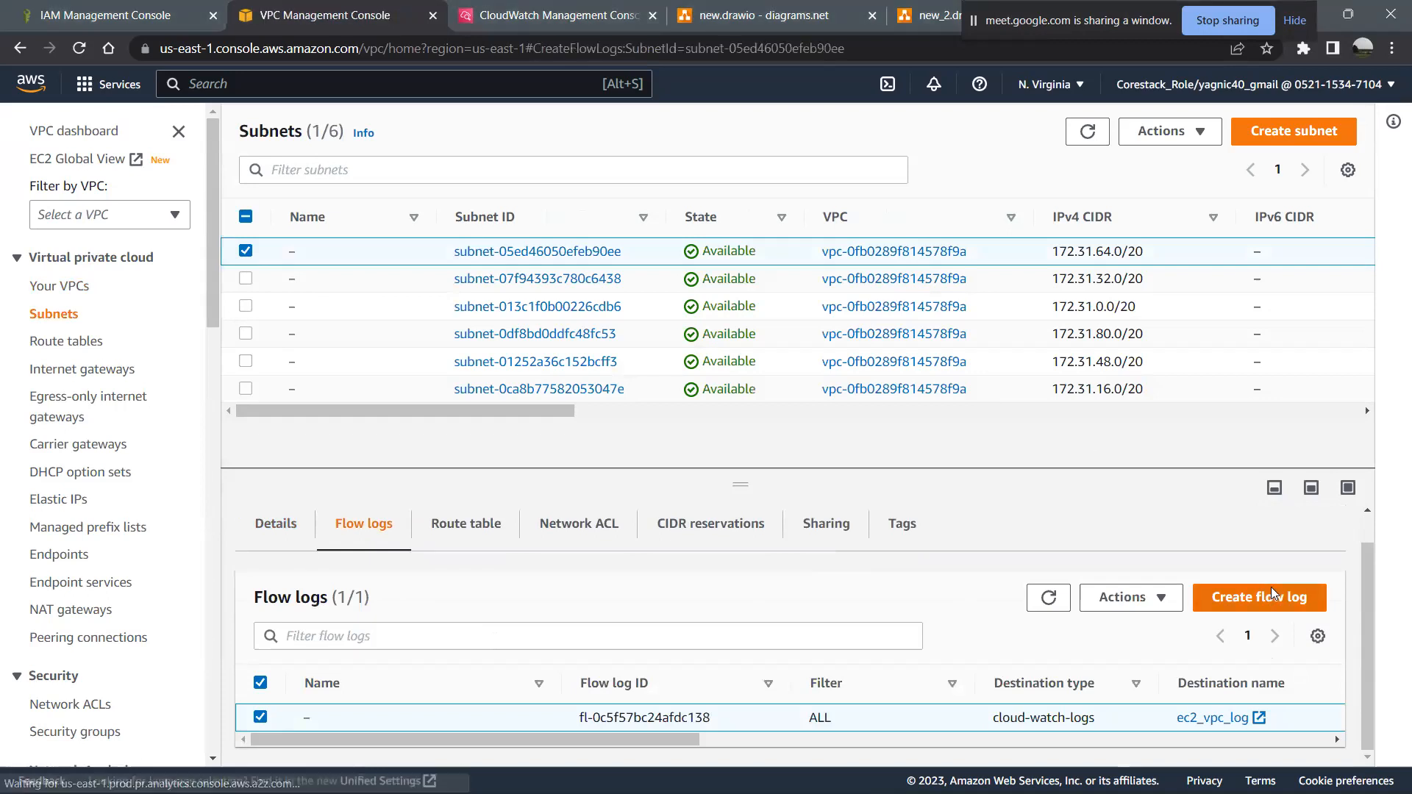
left_click(227, 507)
scroll(228, 515, "down", 9)
scroll(228, 517, "up", 9)
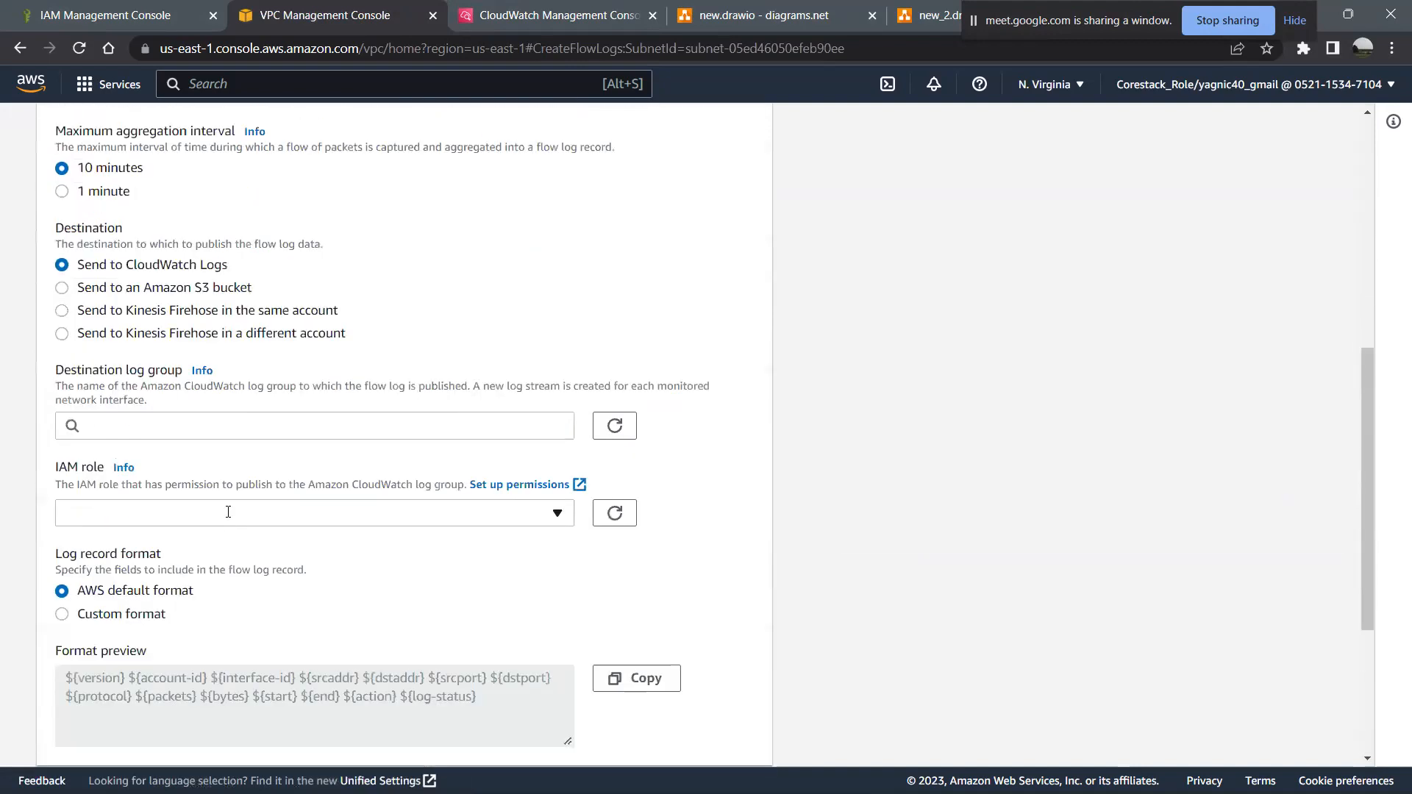
left_click(22, 52)
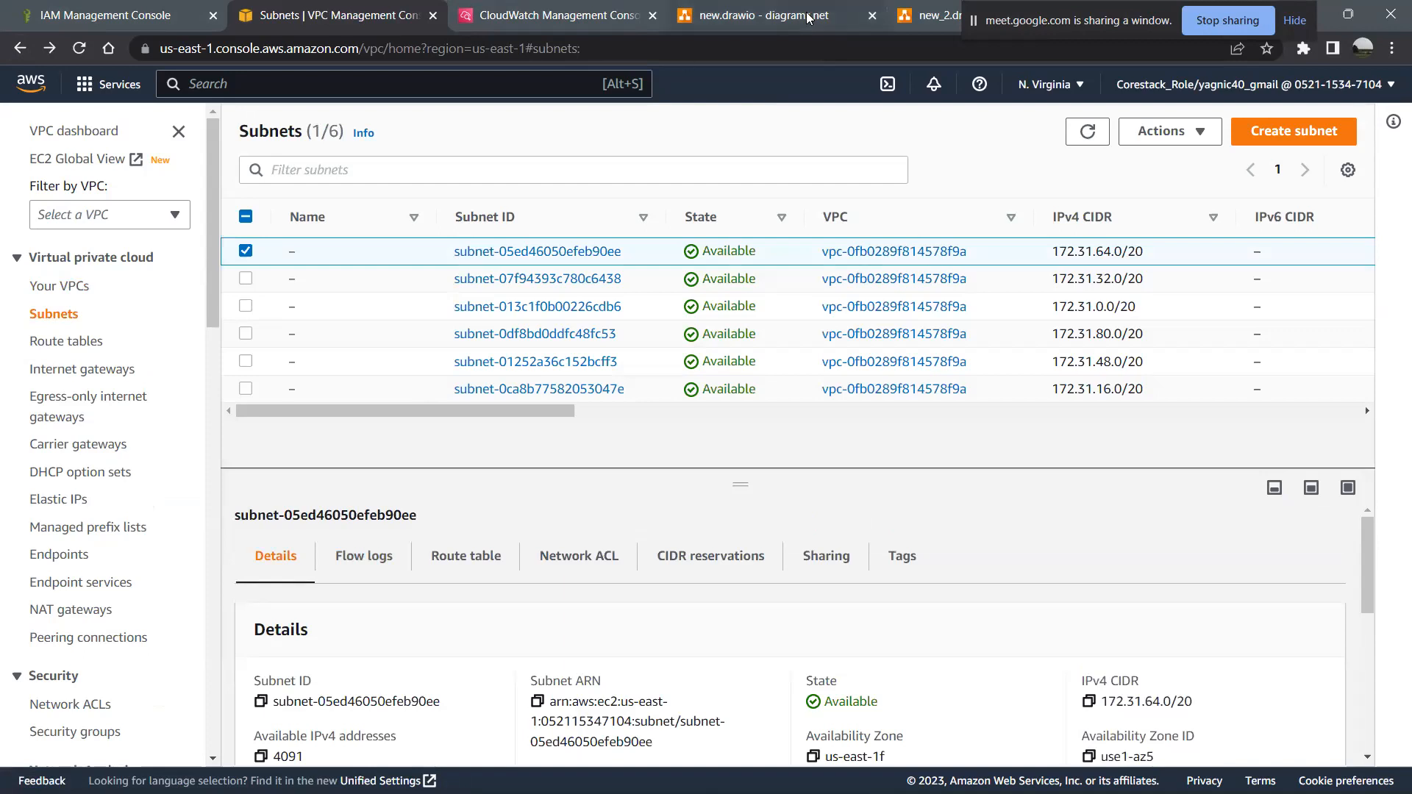
- Switch to CloudWatch, create the dashboard new_dash and choose a Logs table widget for it
left_click(599, 12)
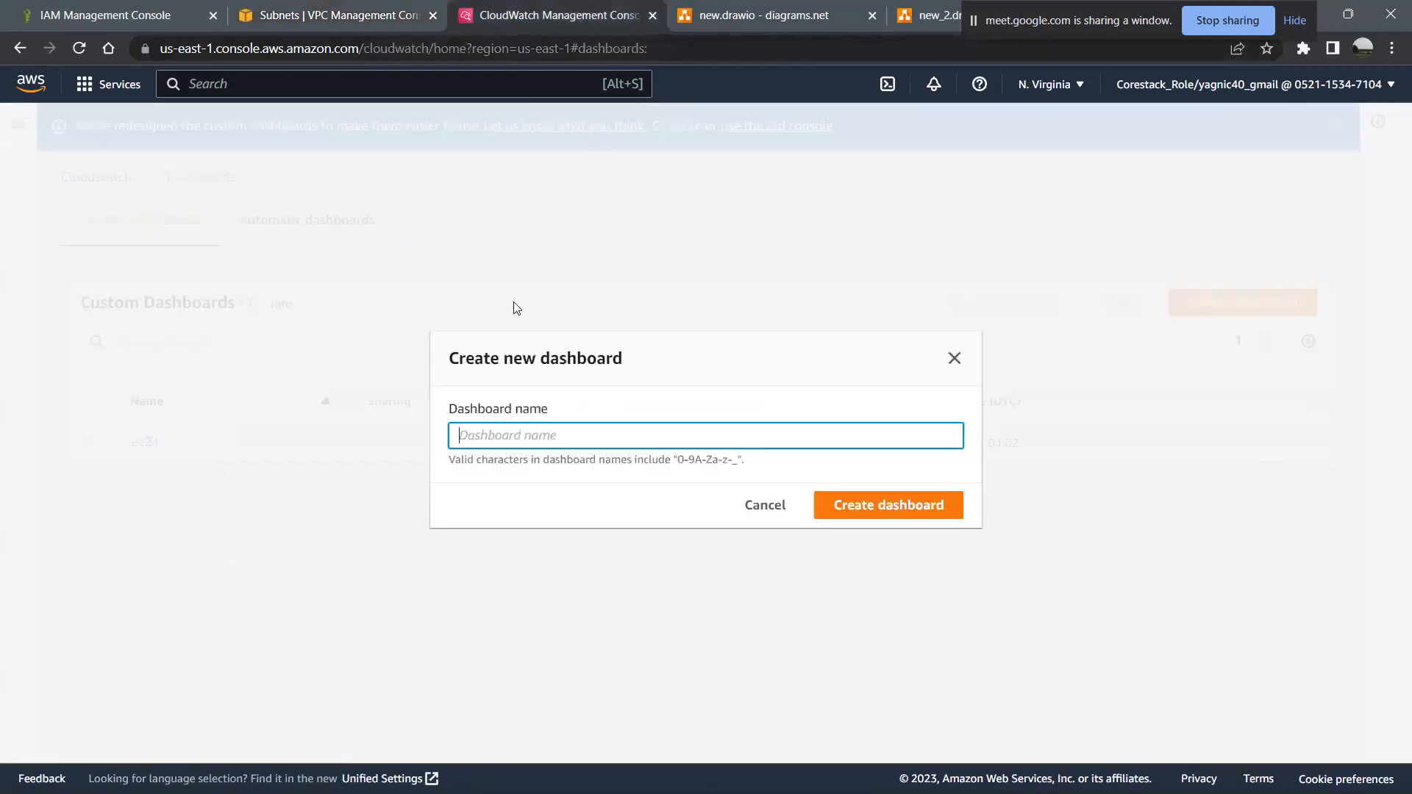
type("new_dash")
left_click(890, 500)
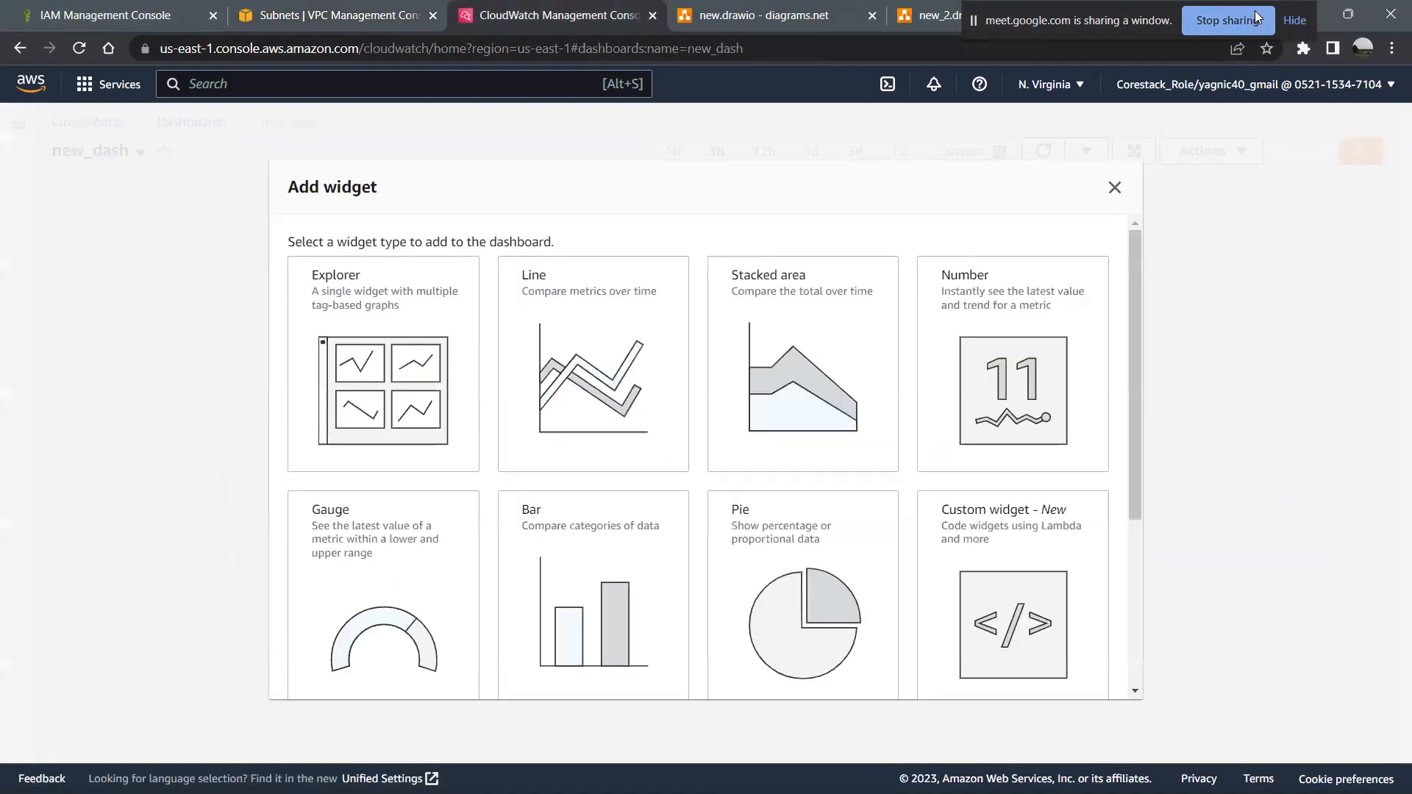
scroll(810, 581, "down", 4)
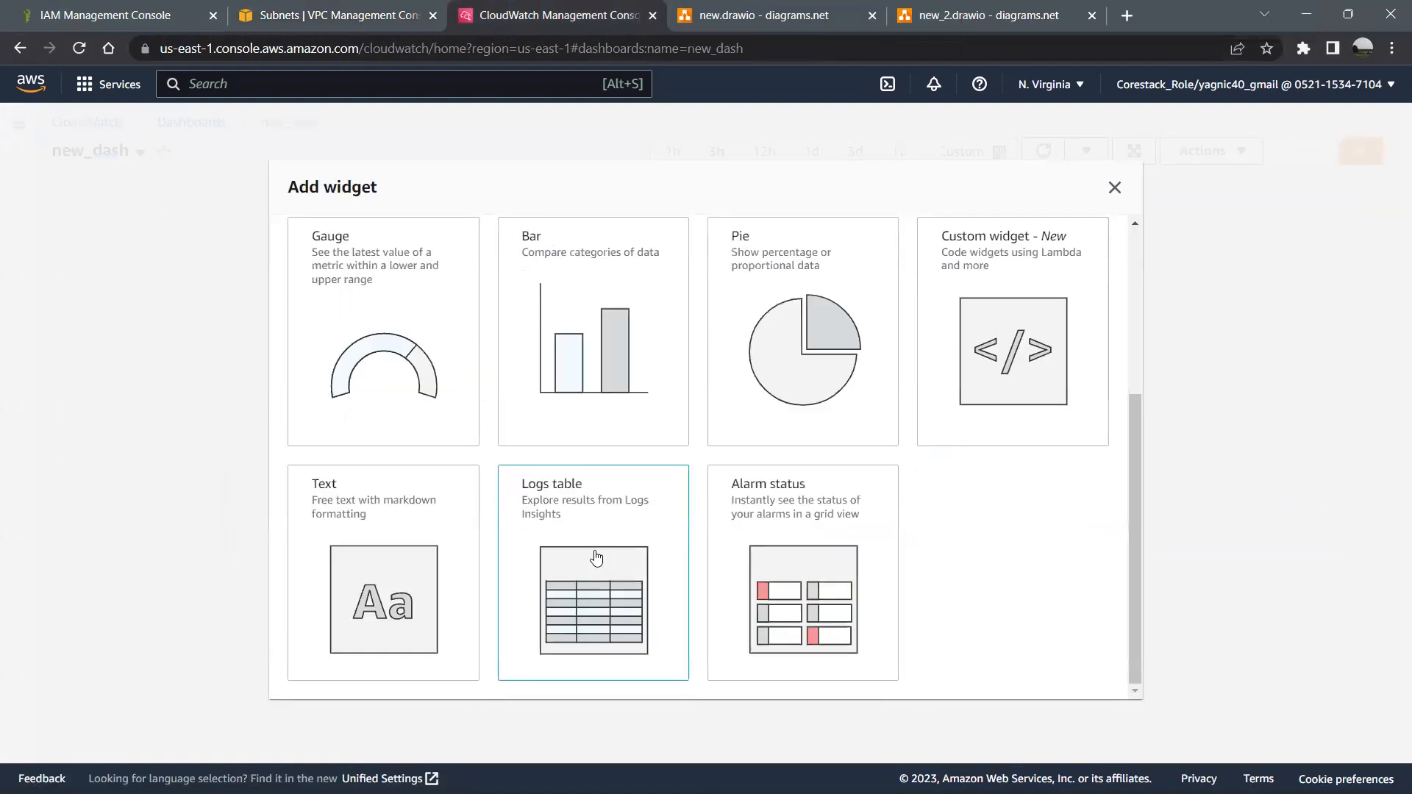
left_click(609, 473)
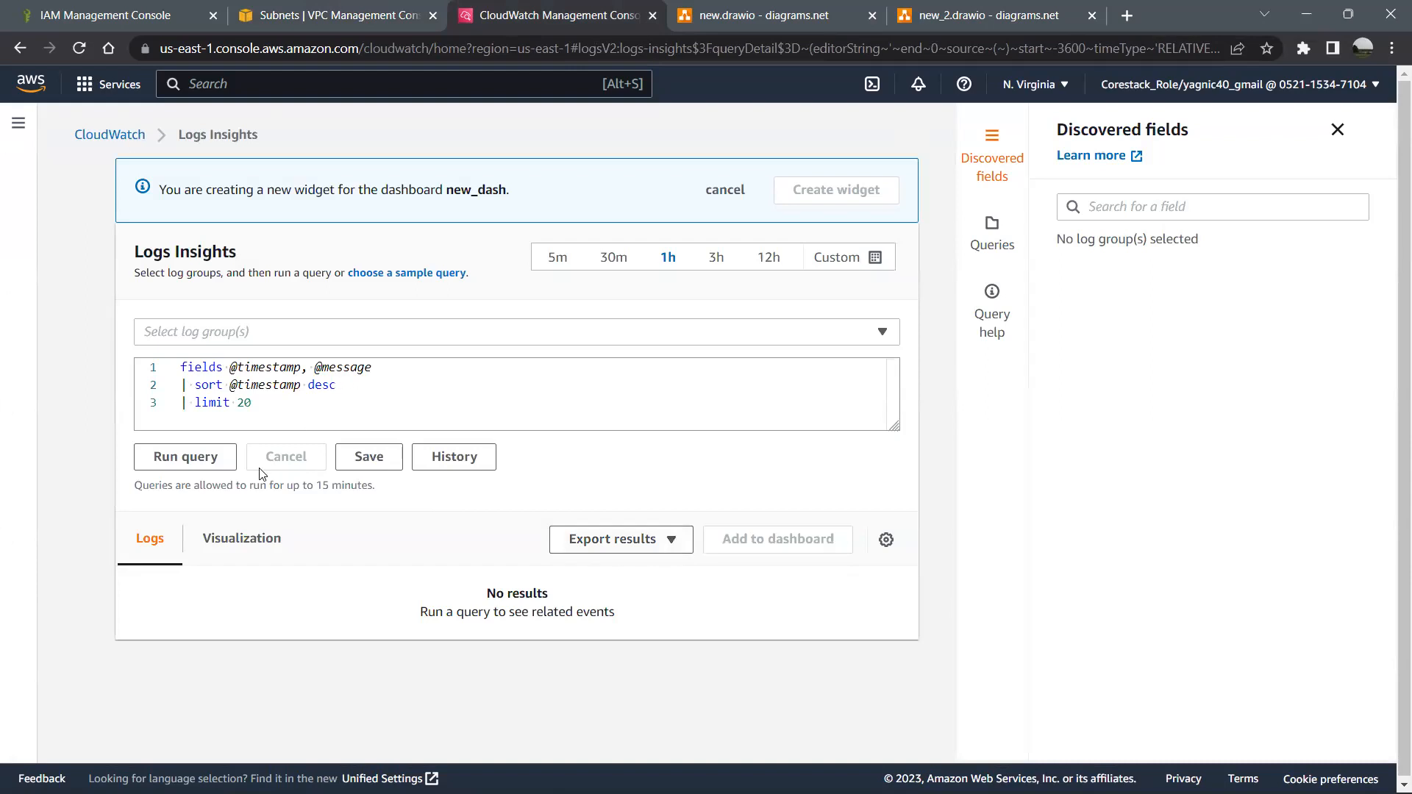
- Try to run the default Logs Insights query and open the choice of log groups
left_click(203, 467)
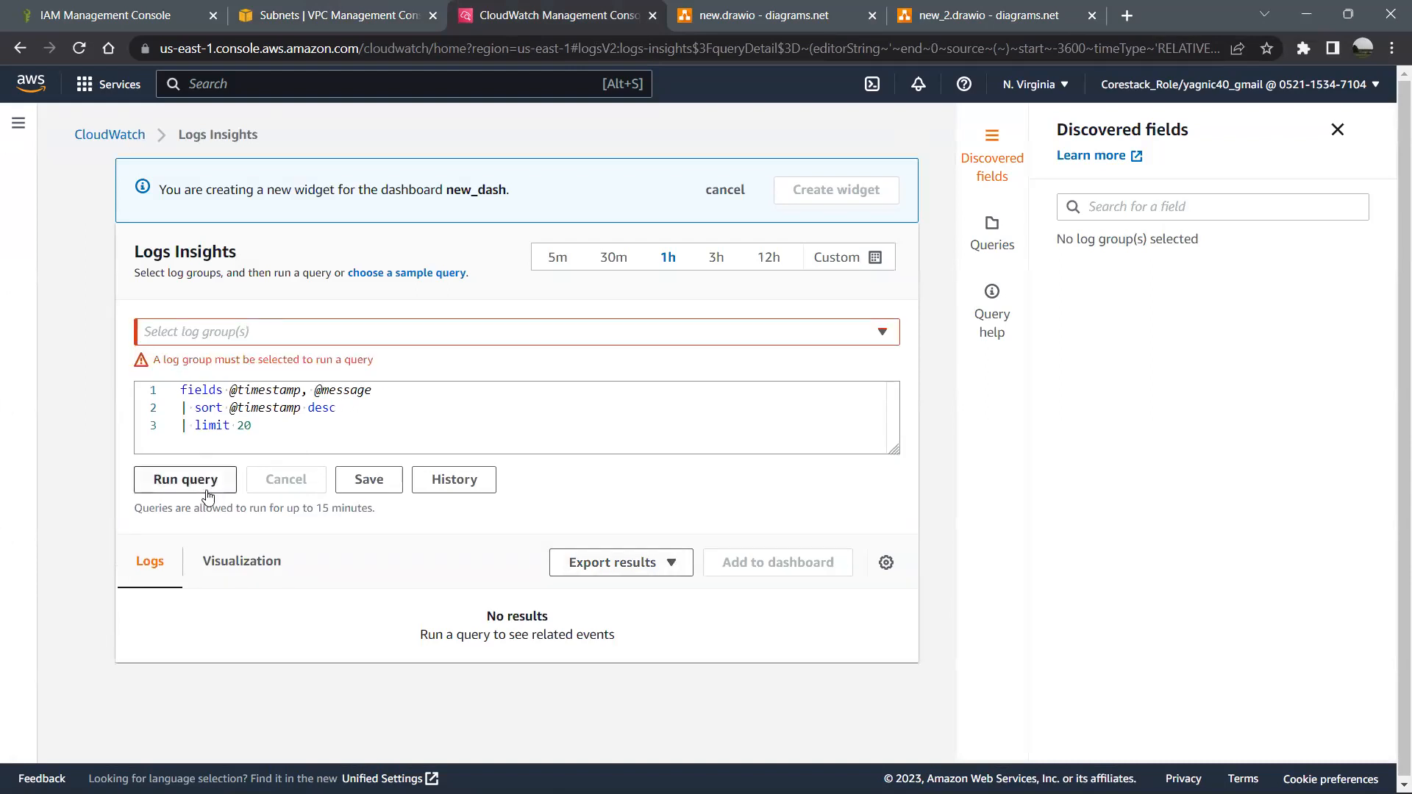
left_click(219, 339)
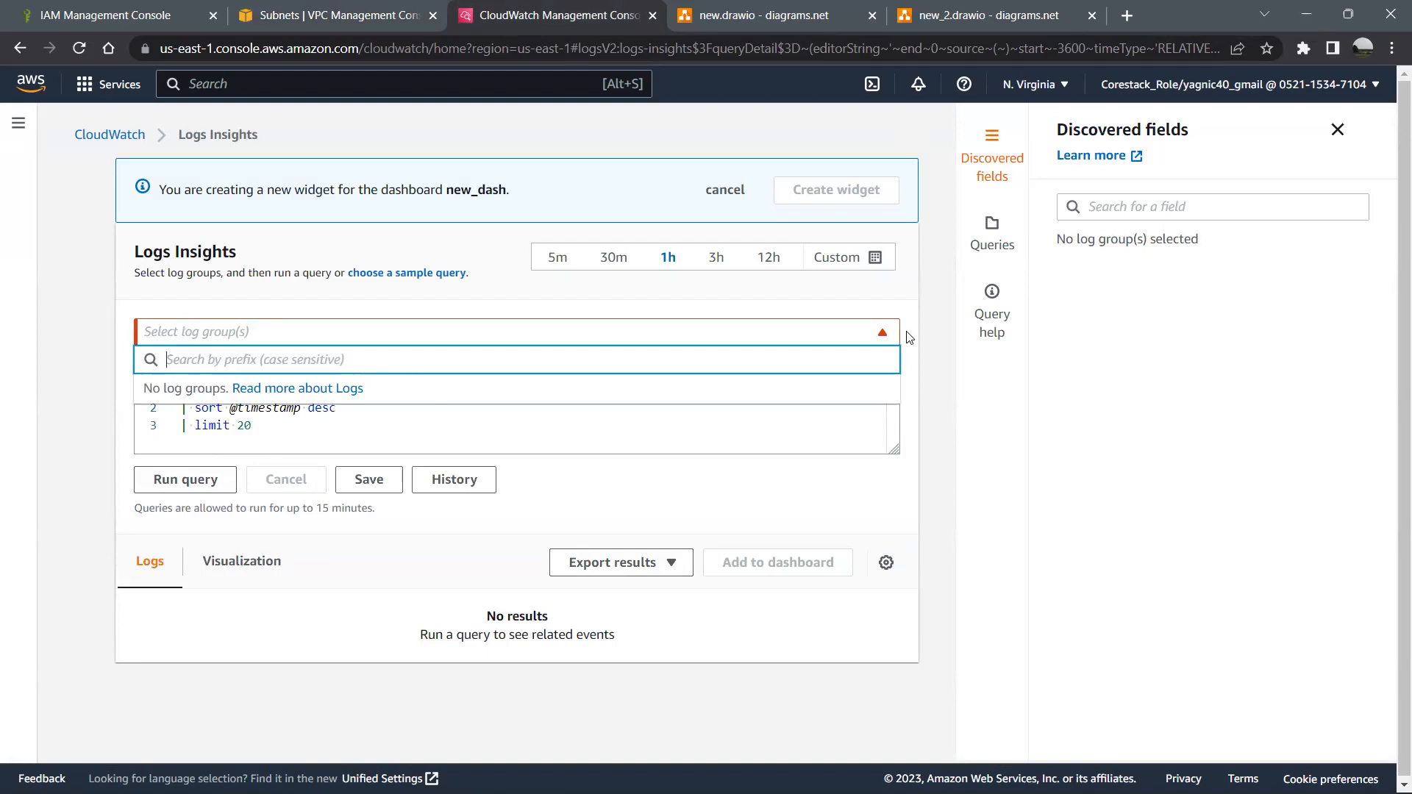
- Read the linked information about CloudWatch Logs and return to Logs Insights
left_click(315, 400)
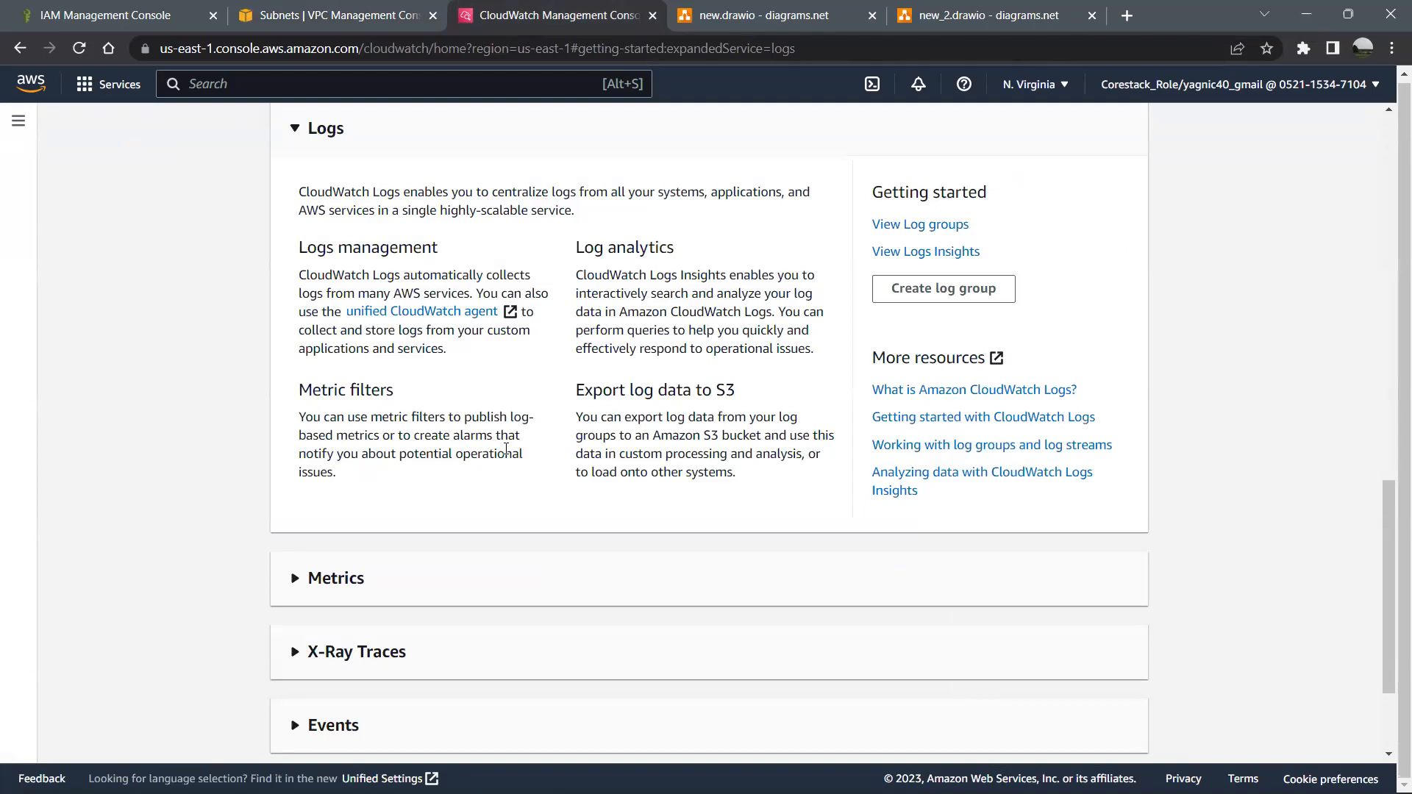
scroll(506, 449, "down", 2)
scroll(441, 367, "up", 5)
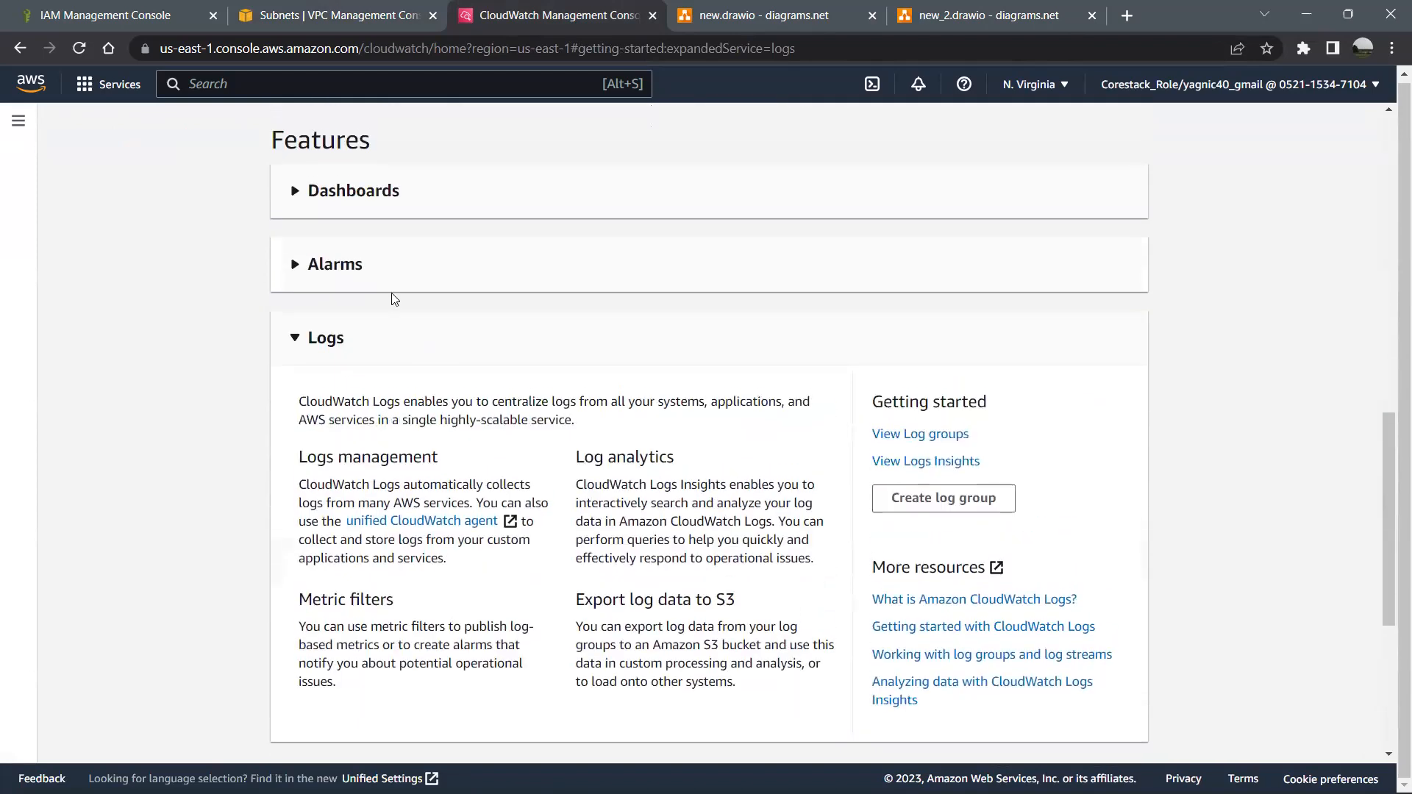
left_click(20, 48)
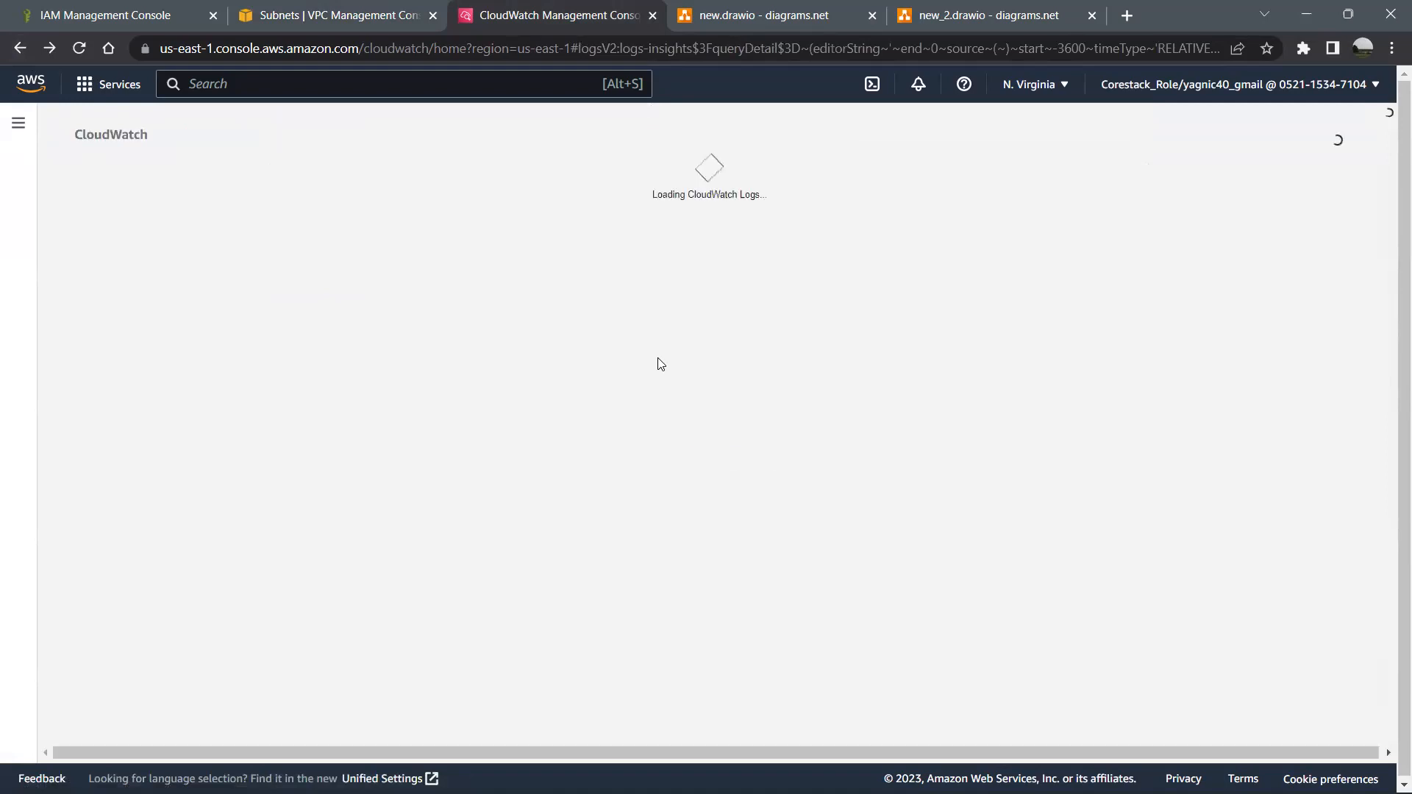
- Begin a web search in a new browser tab with the words "no log"
left_click(1130, 14)
type("no l")
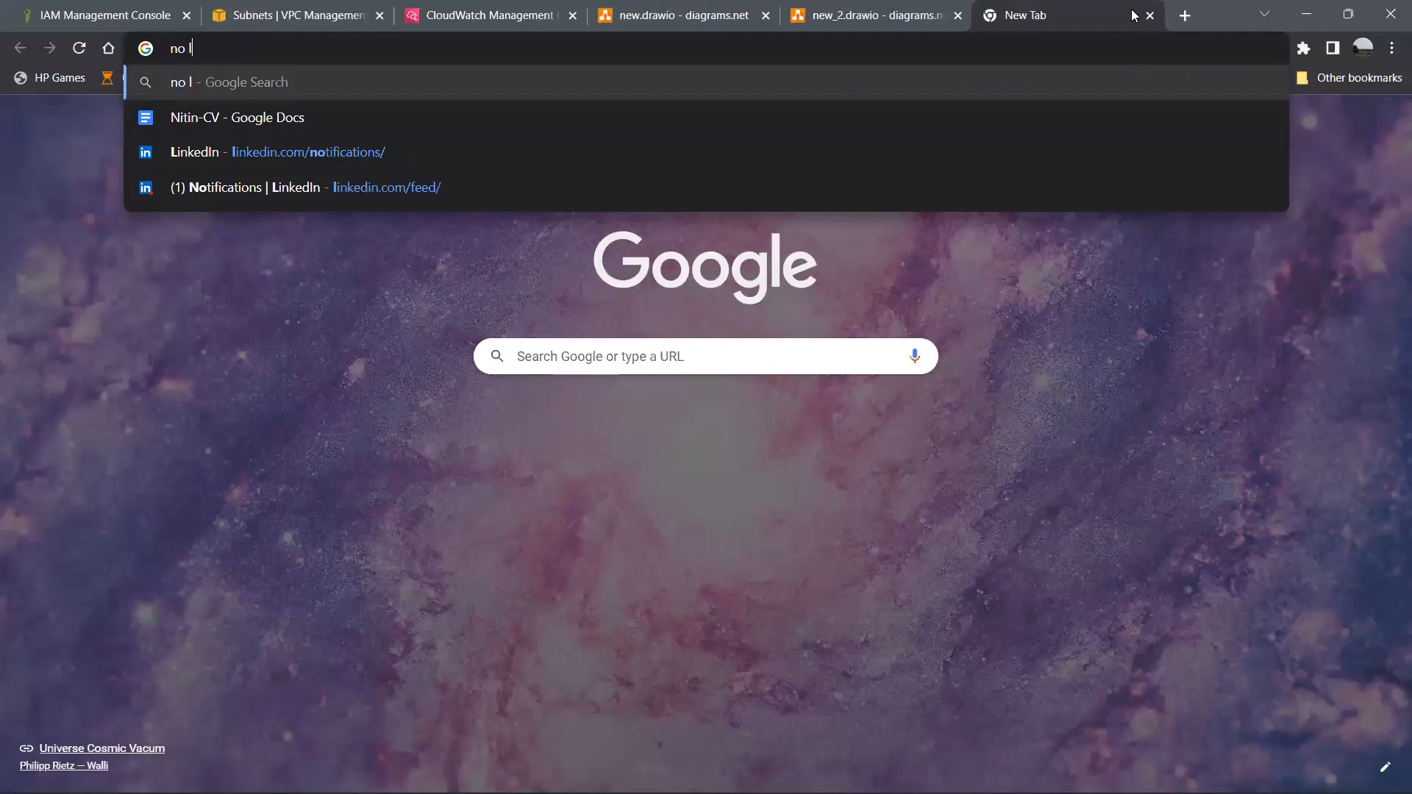
type("og")
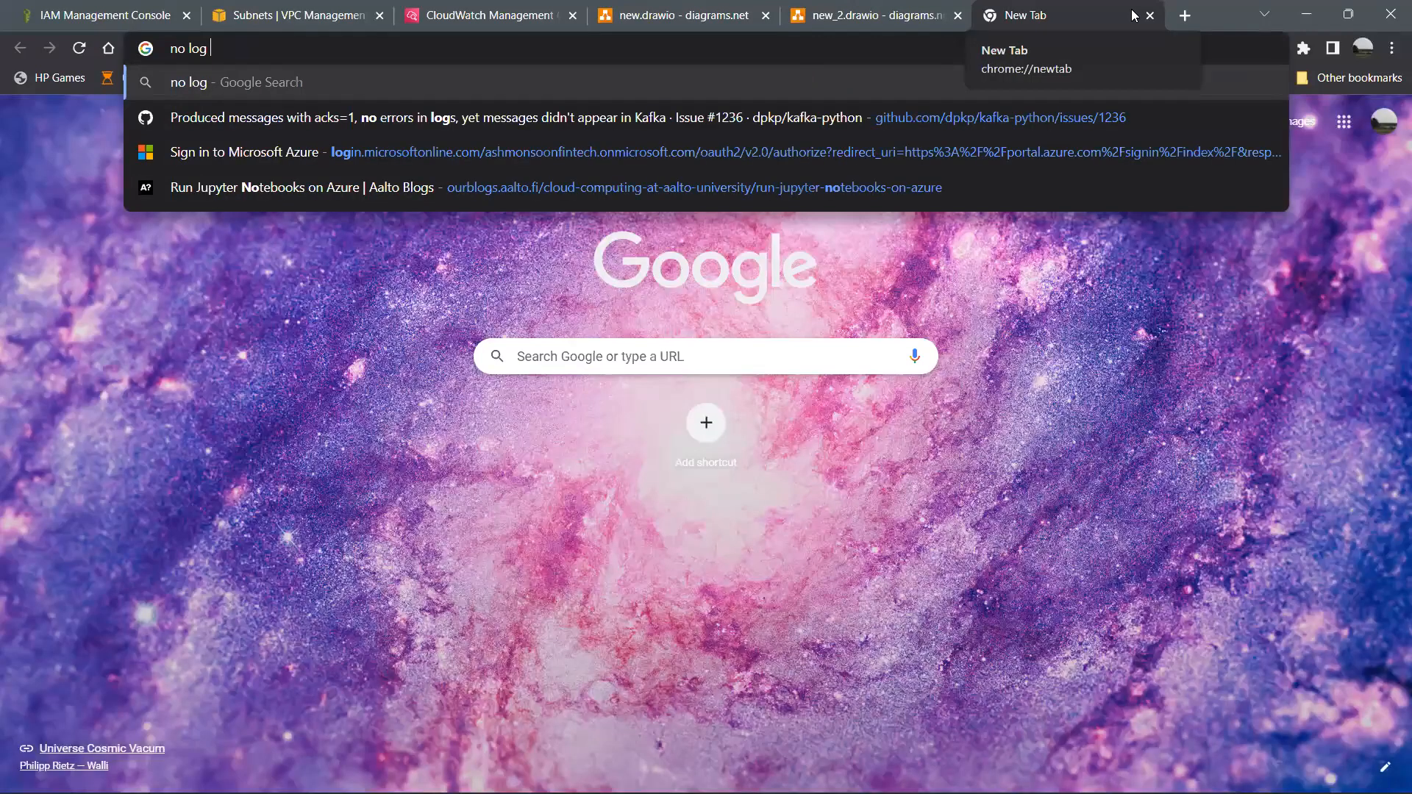
key("alt+Tab")
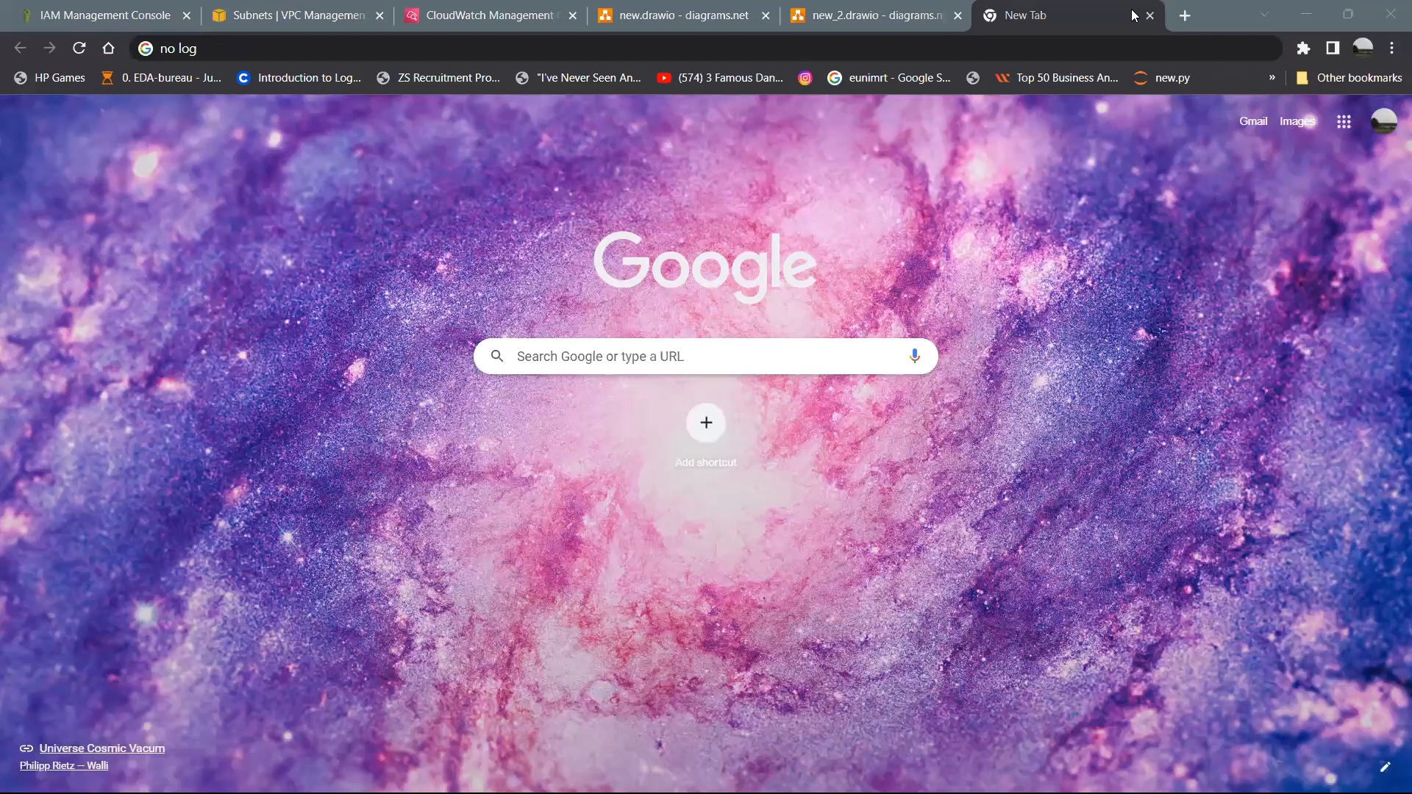